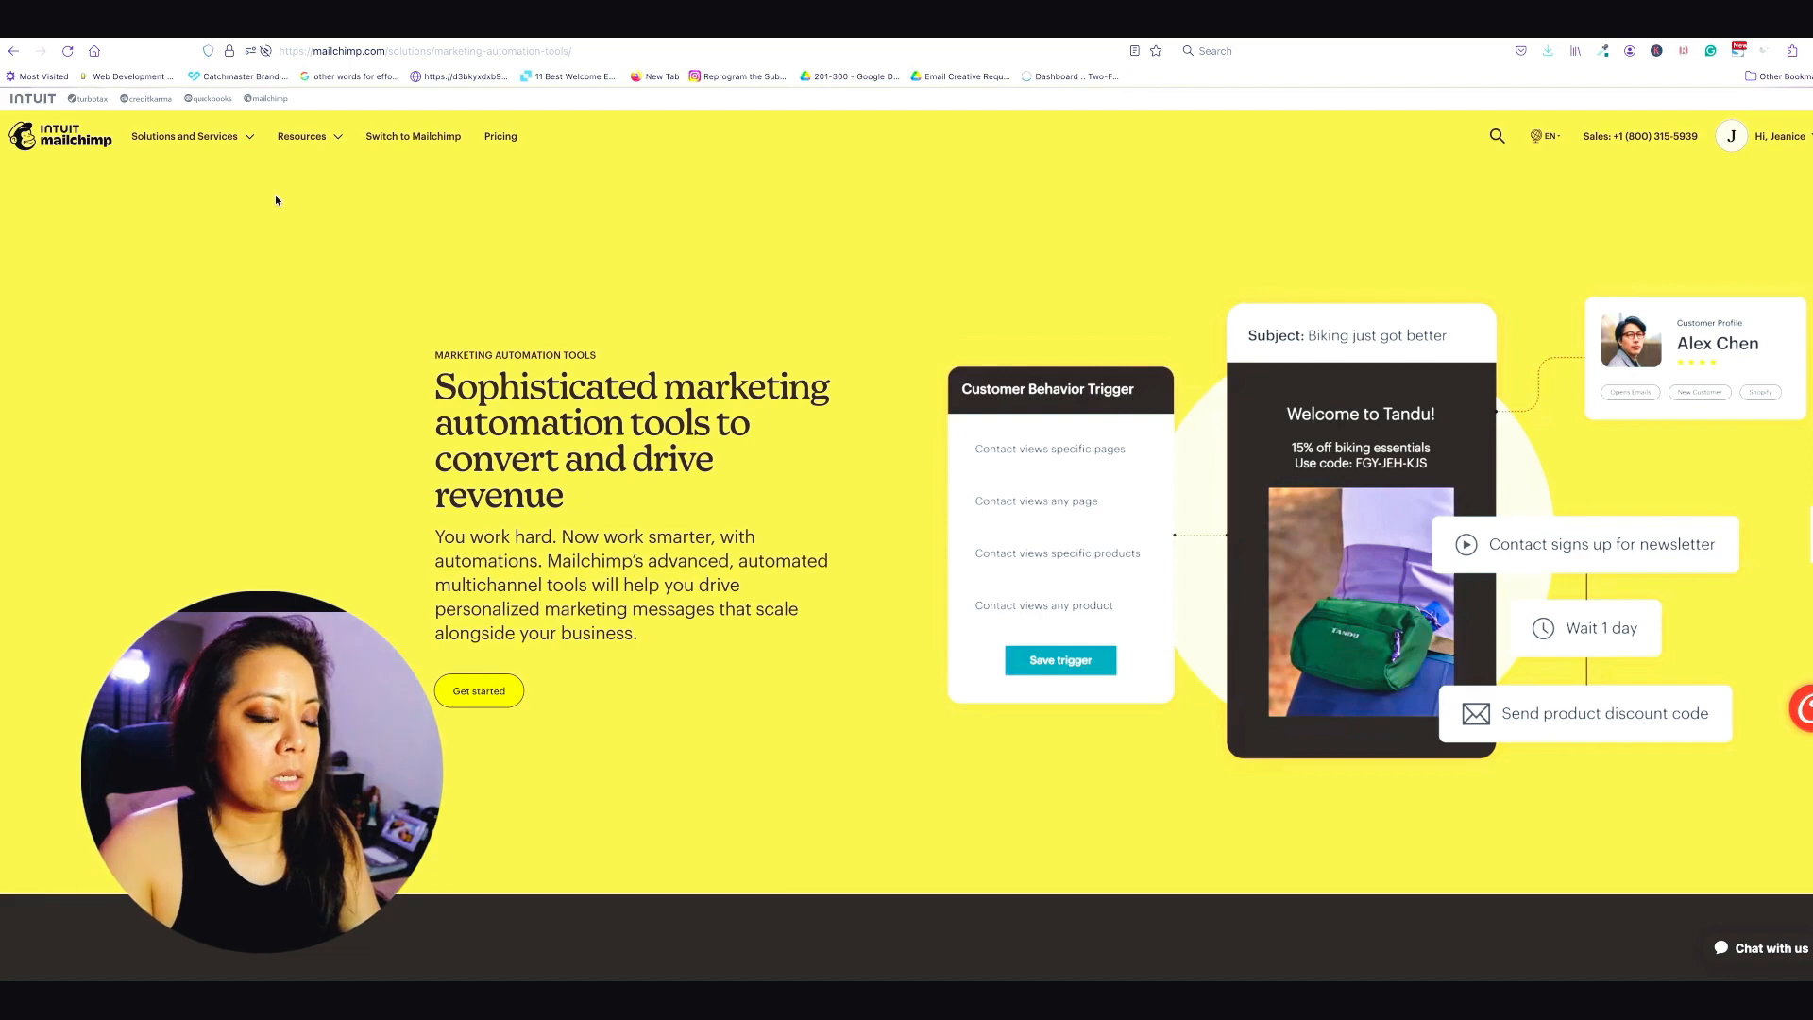
Open Firefox's File menu while Mailchimp's Marketing Automation Tools page is showing.
click(27, 4)
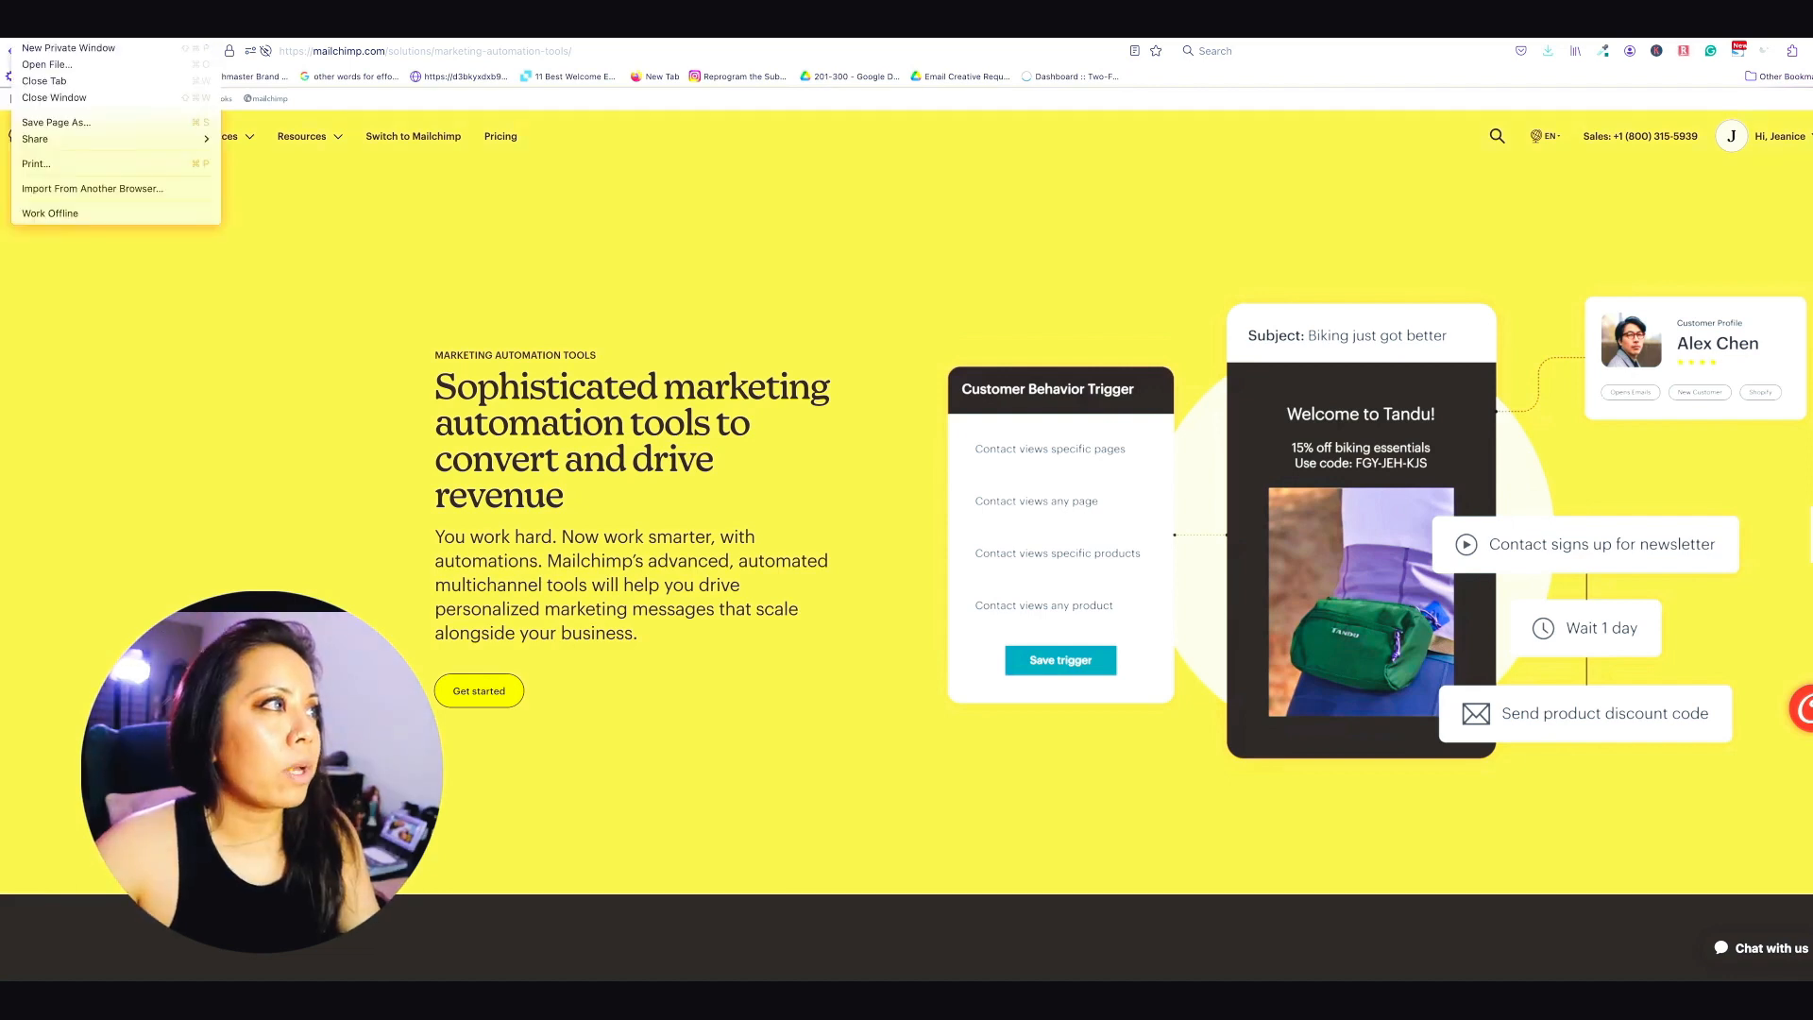
Open a new private Firefox window and load mailchimp.com.
click(92, 48)
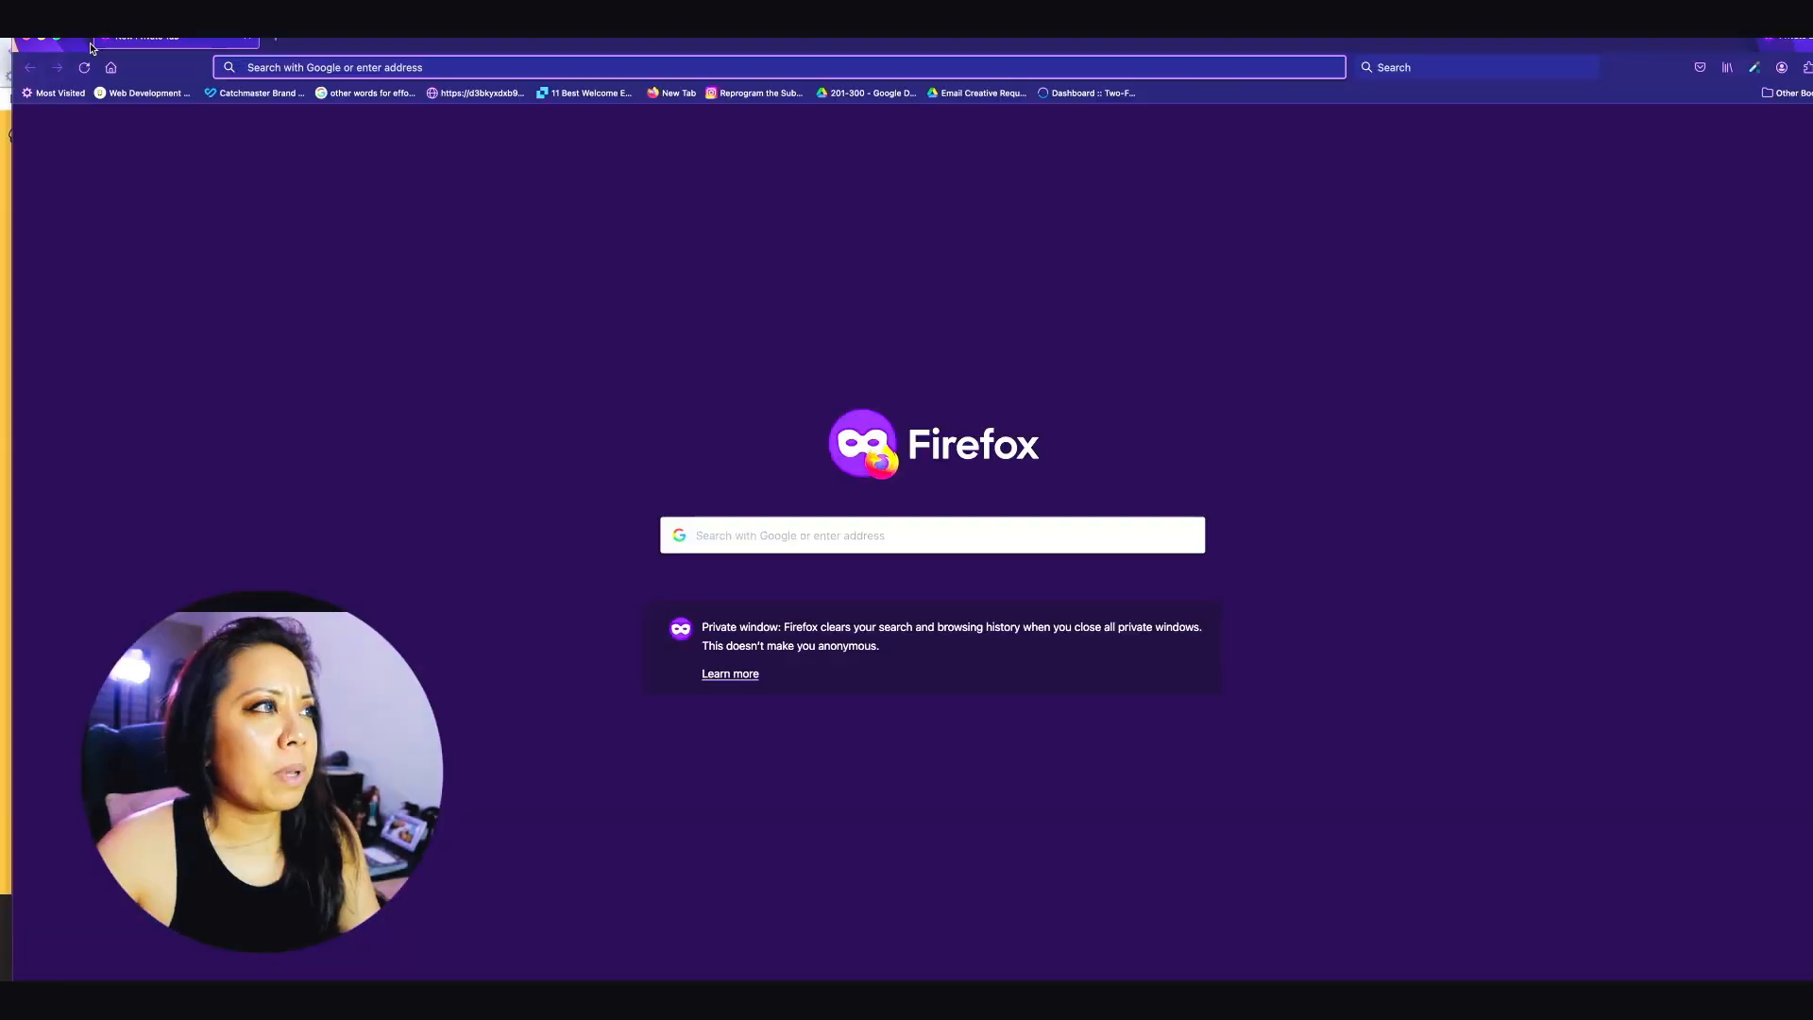
text(mailch)
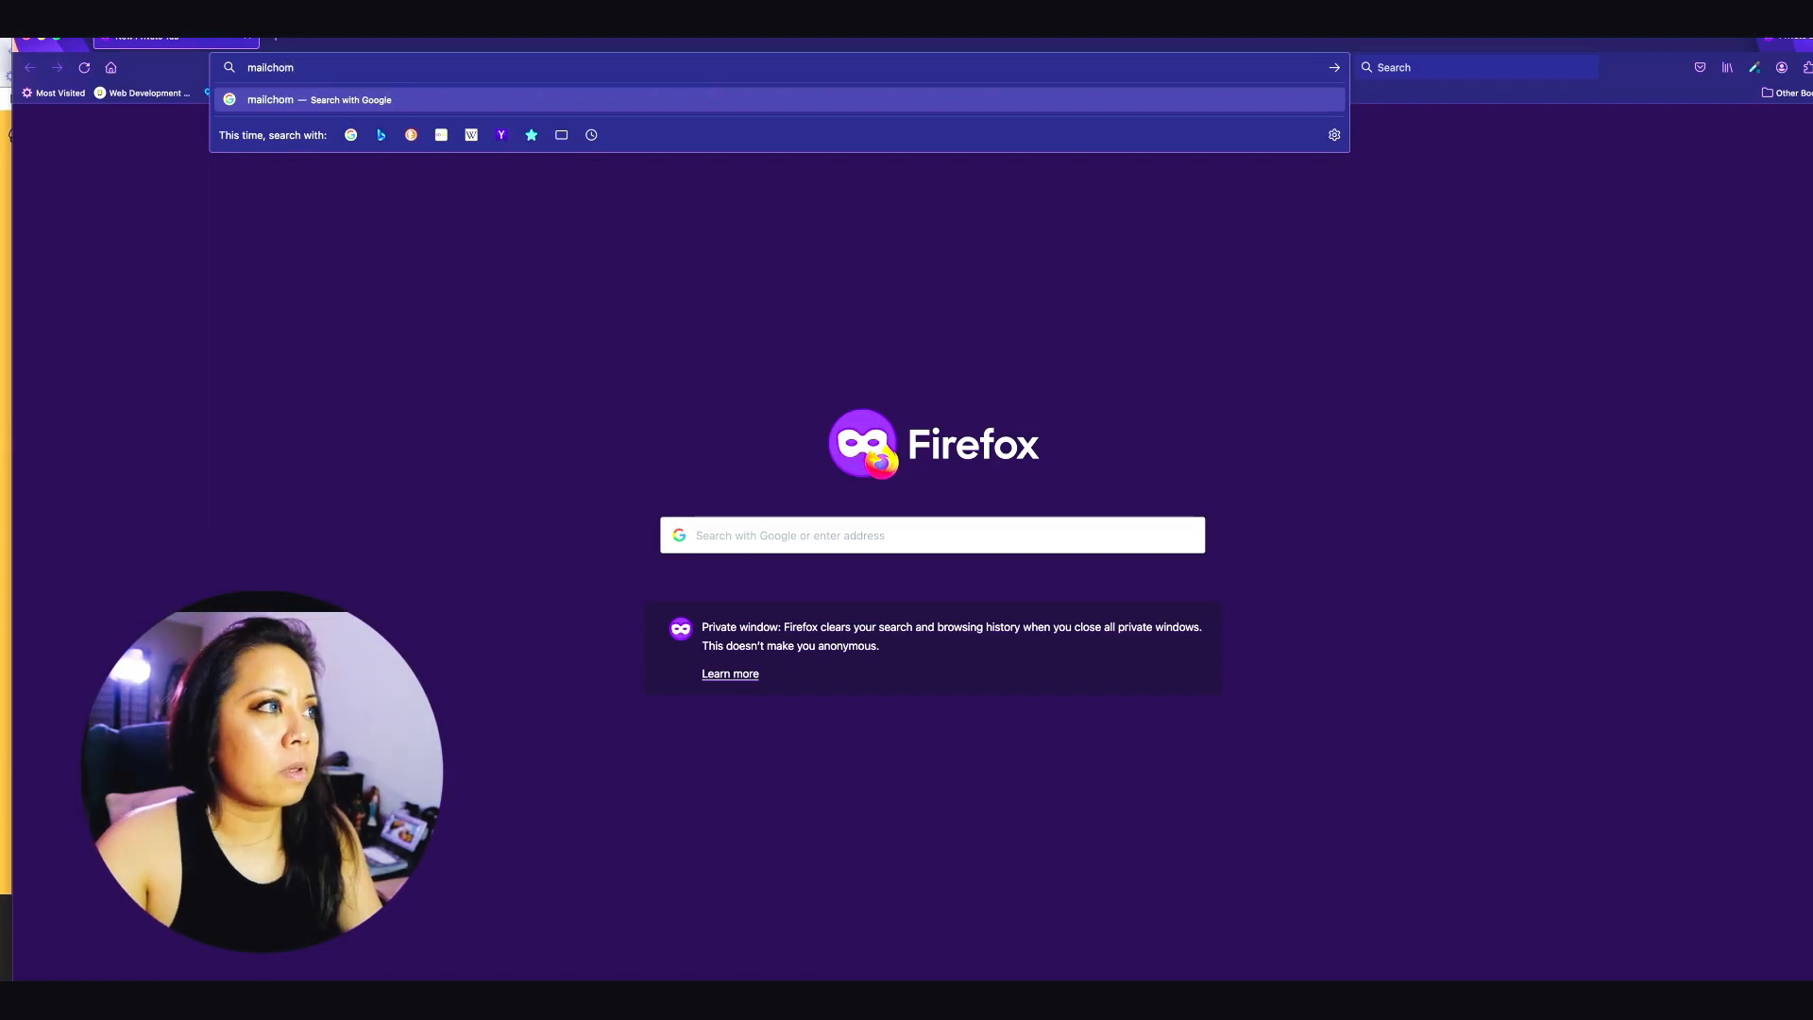
text(imp.co)
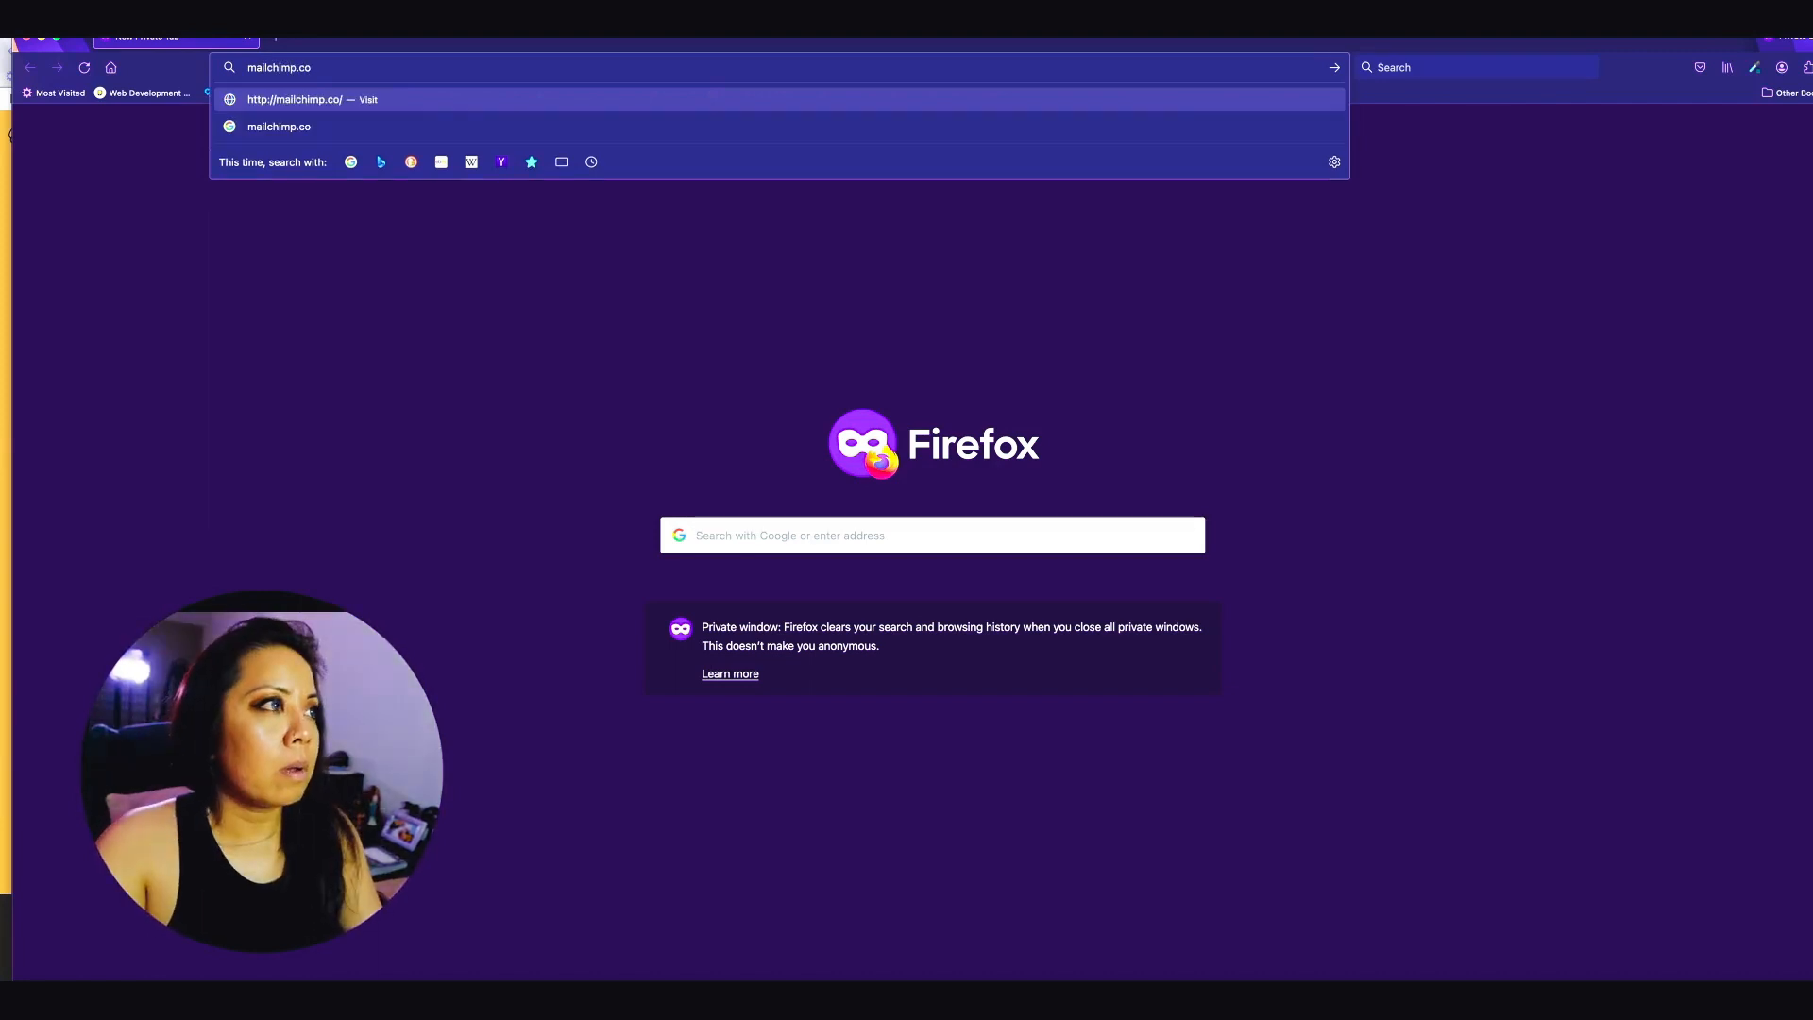
text(m)
key(Return)
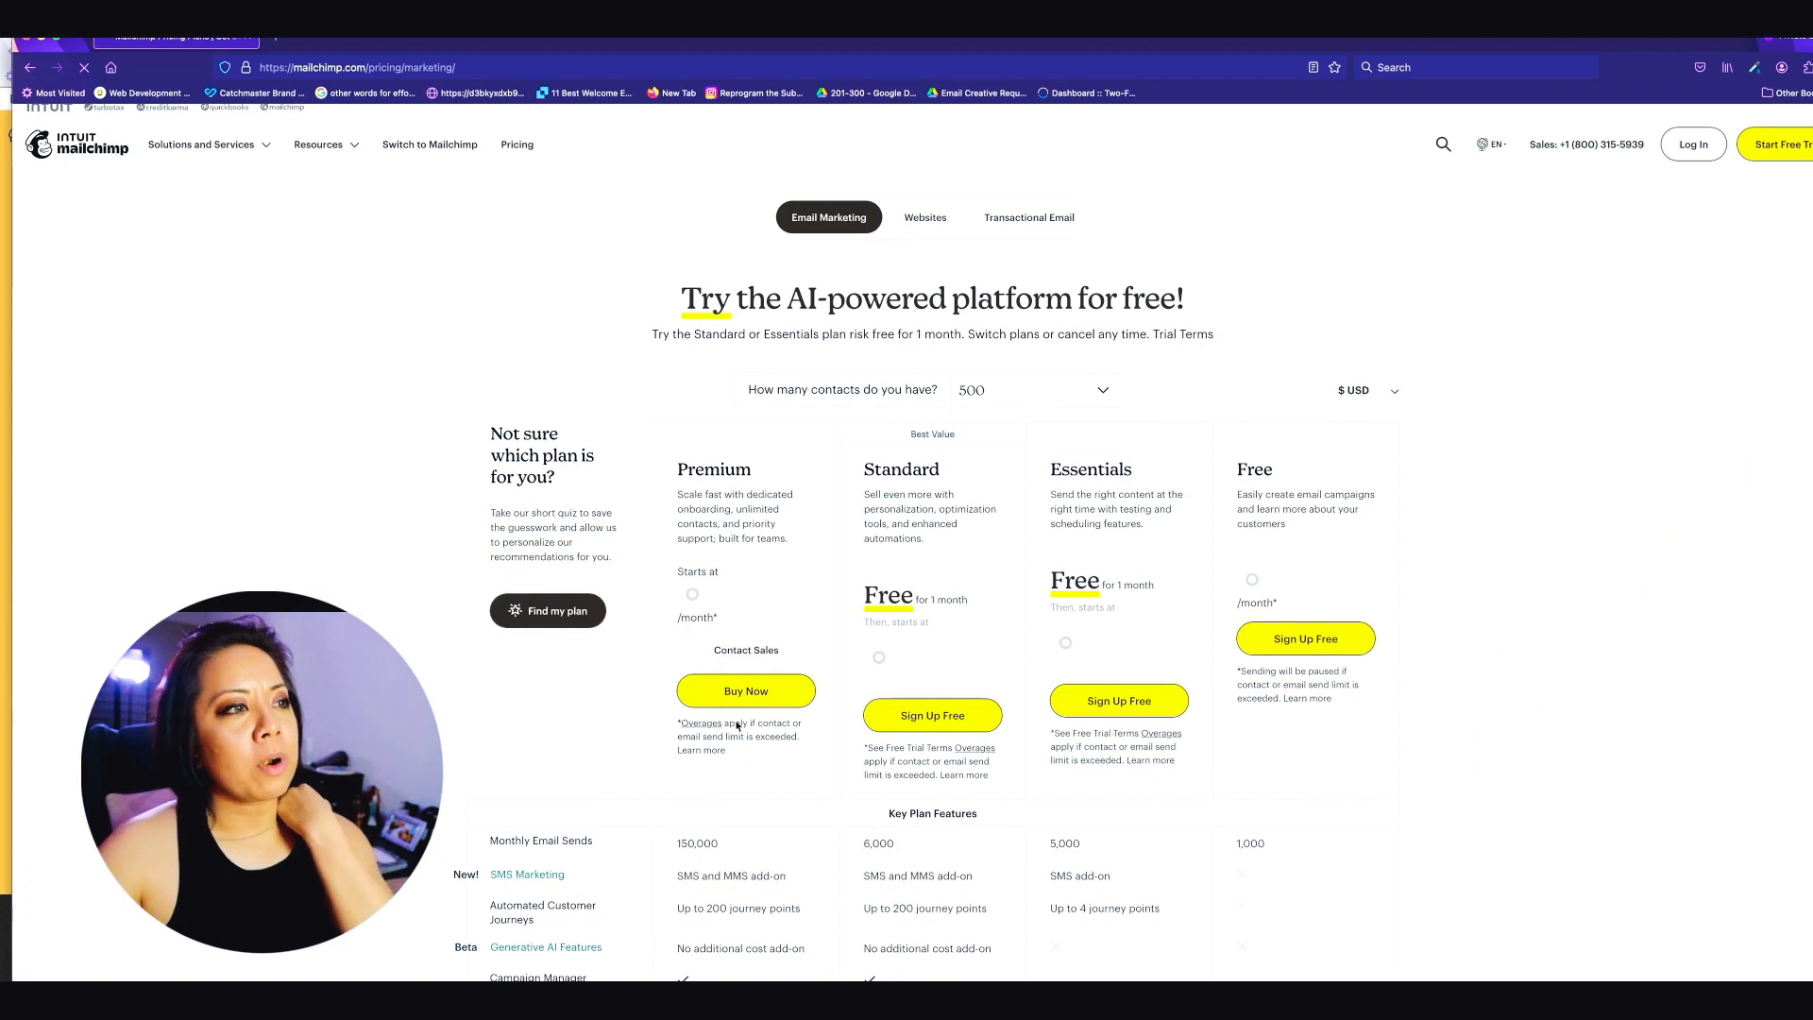
Scroll through the Premium, Standard, Essentials and Free plan comparison, then choose Sign Up Free.
scroll(767, 725, down, 2)
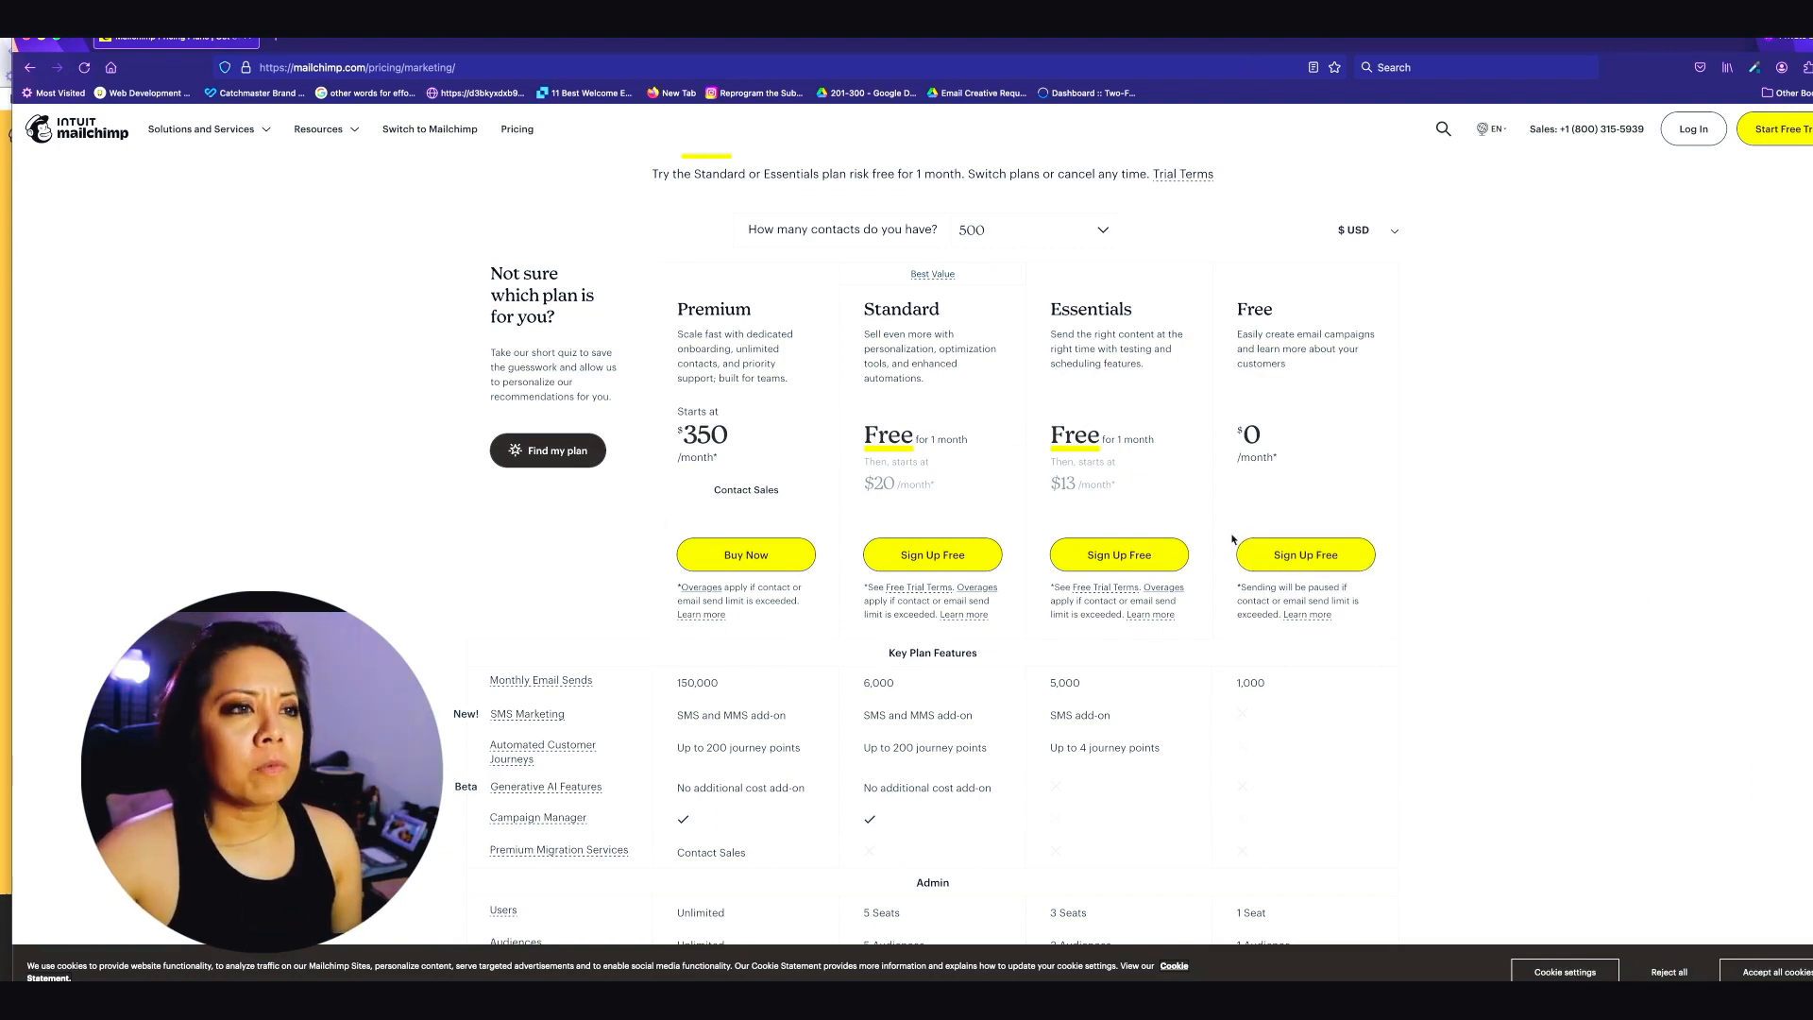
scroll(1273, 626, down, 2)
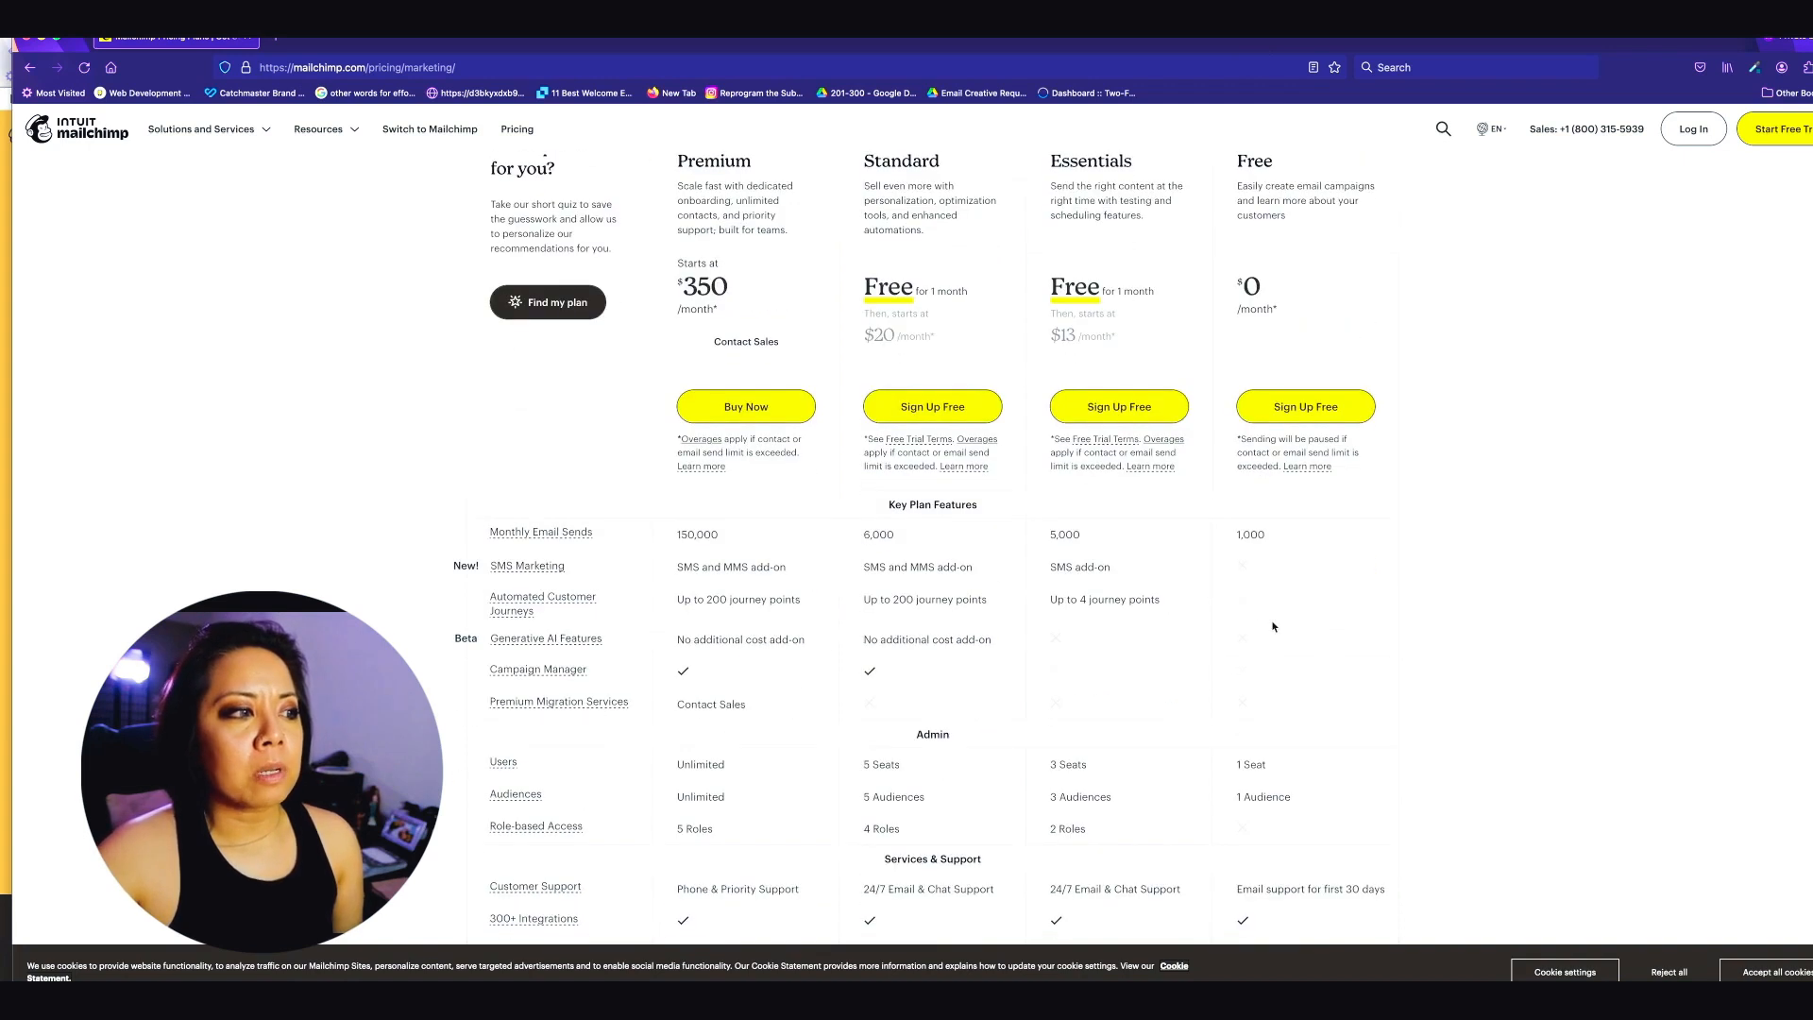
scroll(1273, 626, down, 1)
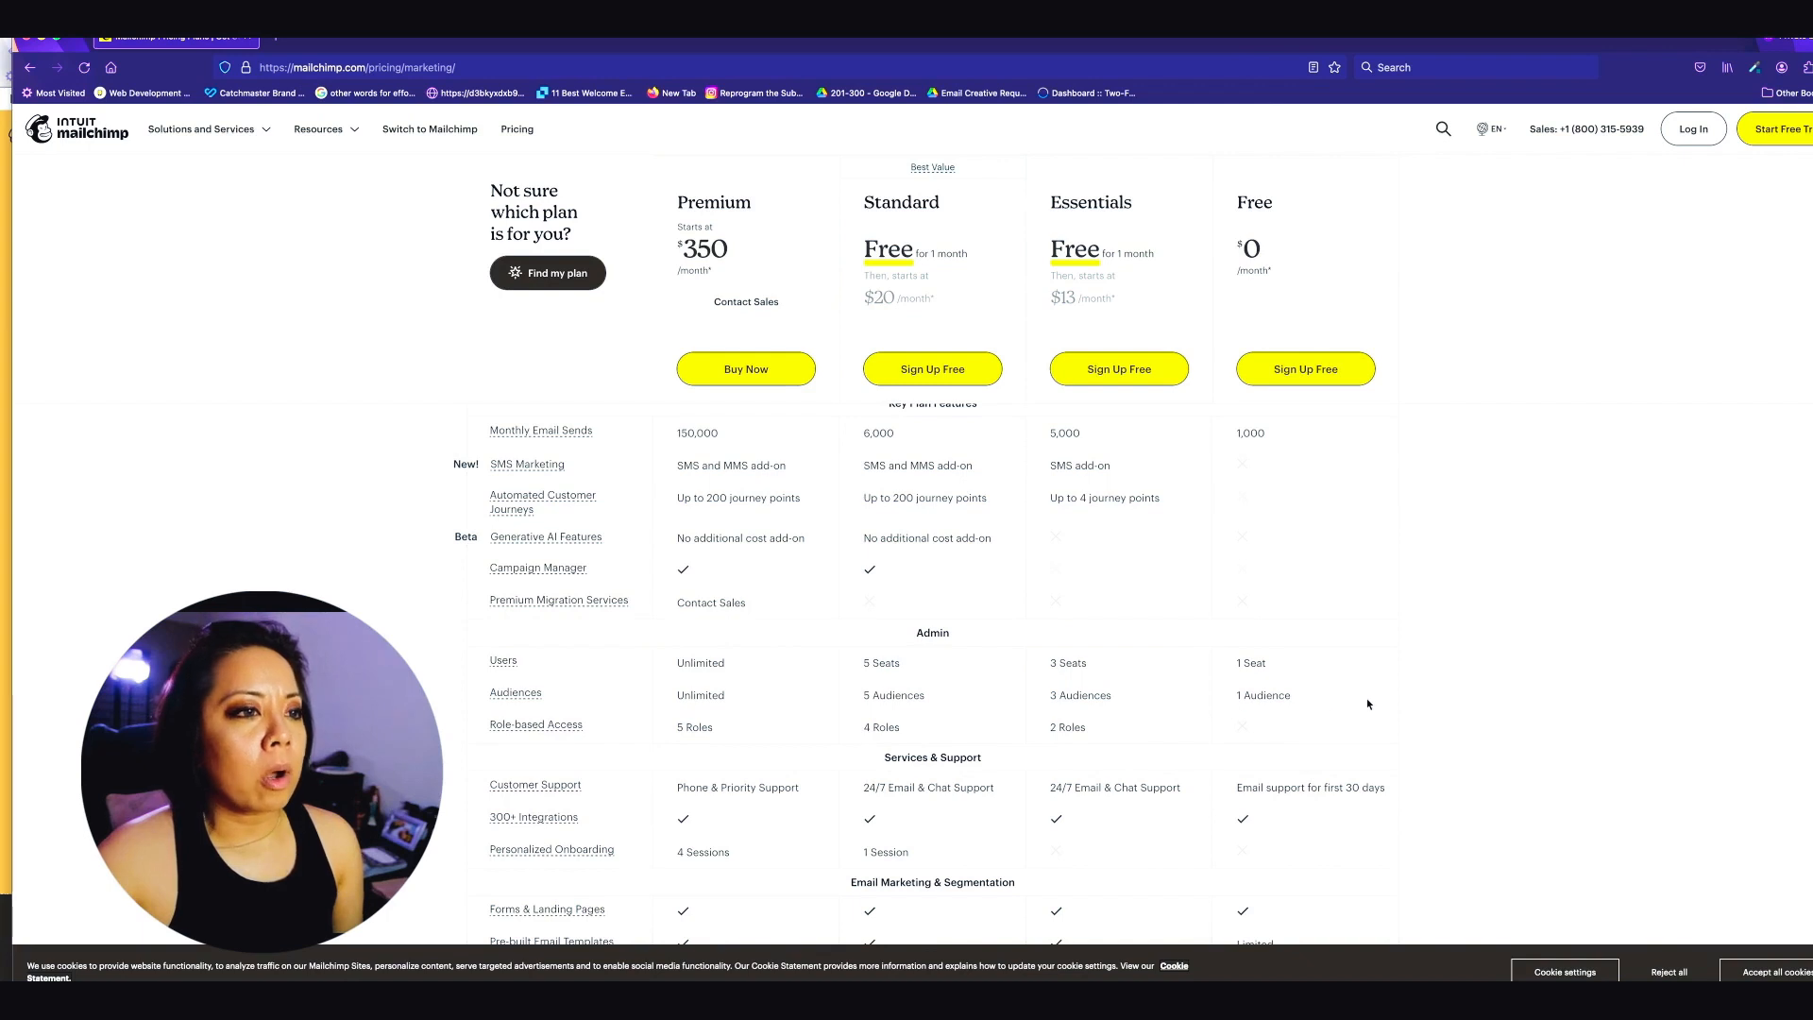
scroll(1367, 701, down, 3)
scroll(1368, 704, down, 2)
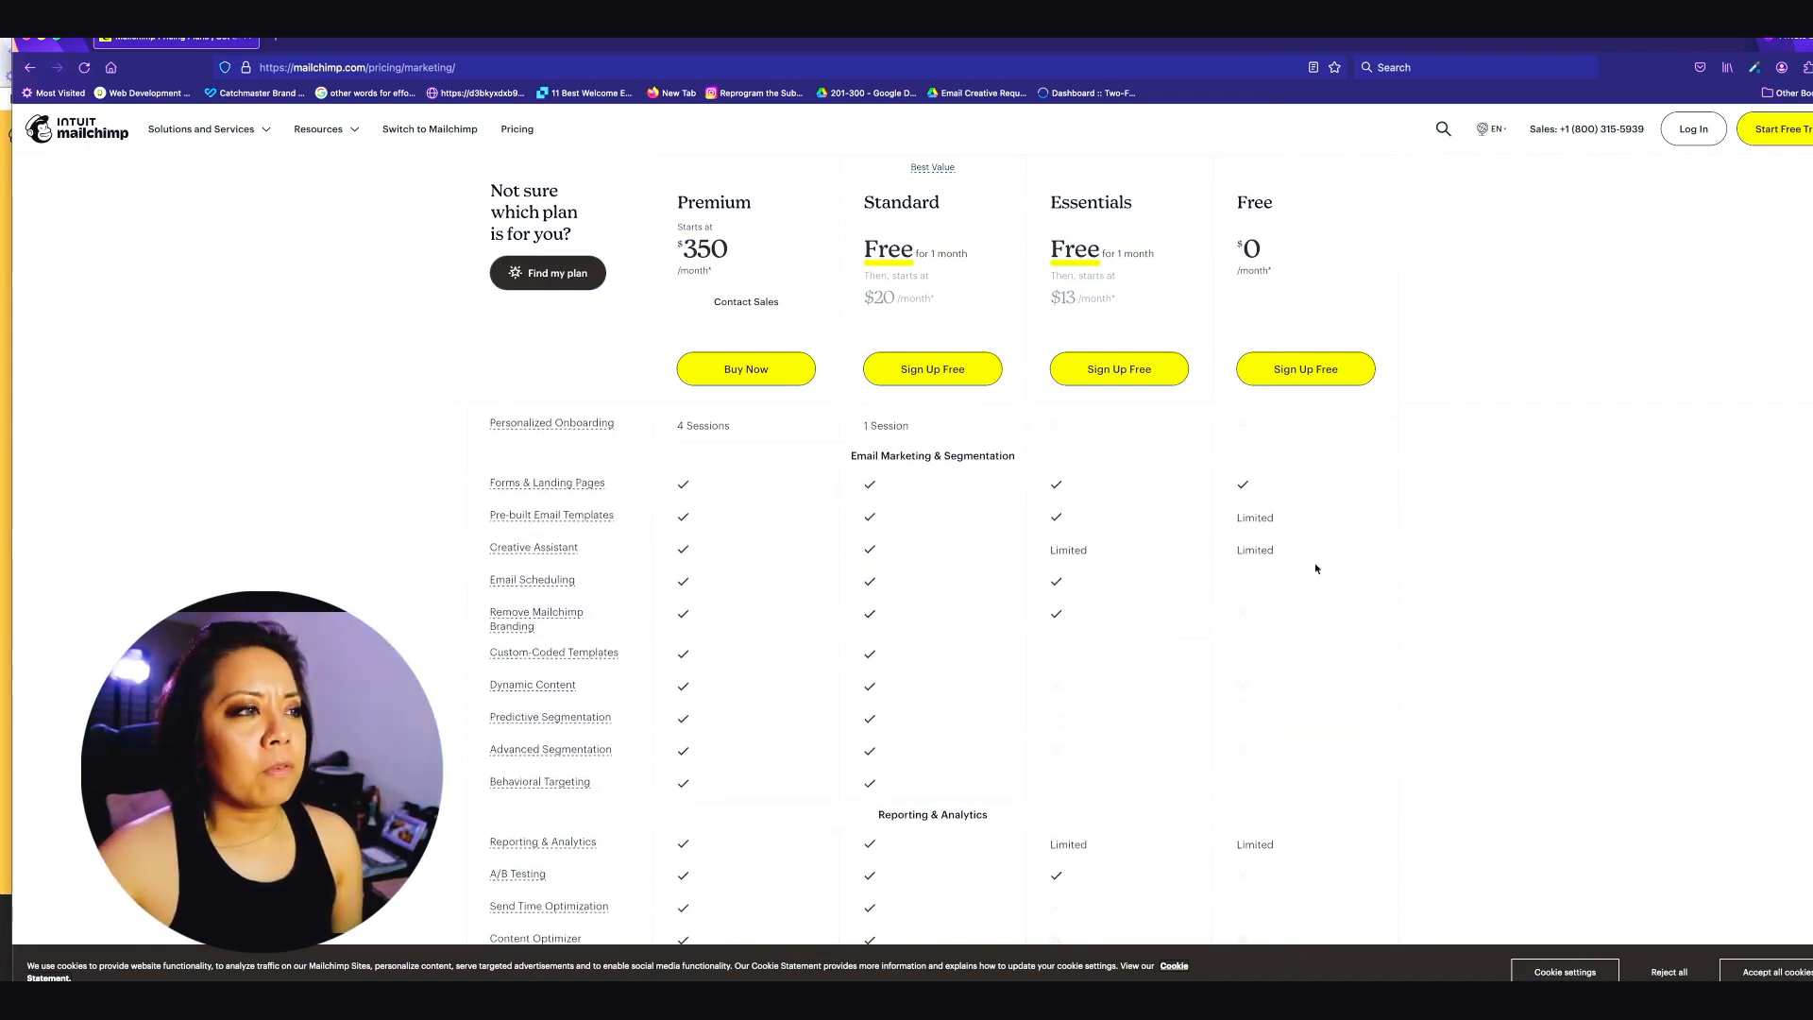
scroll(1316, 569, down, 3)
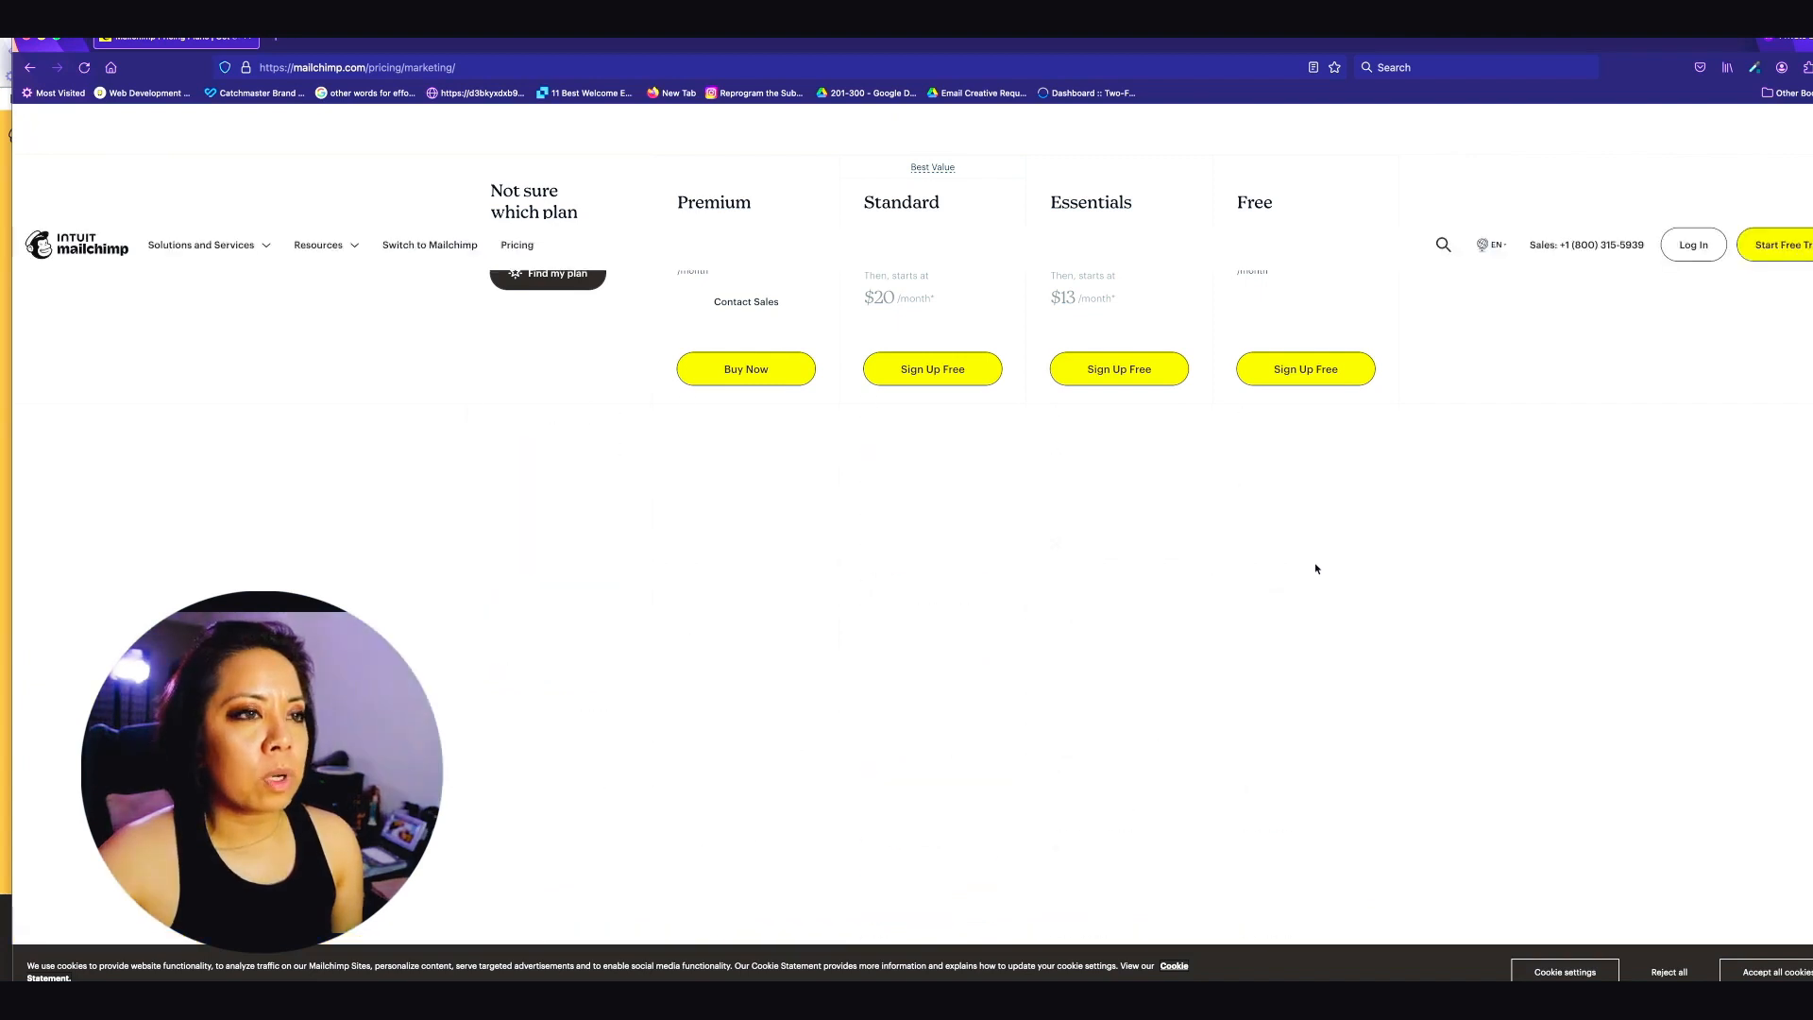
scroll(1317, 568, up, 5)
click(1307, 733)
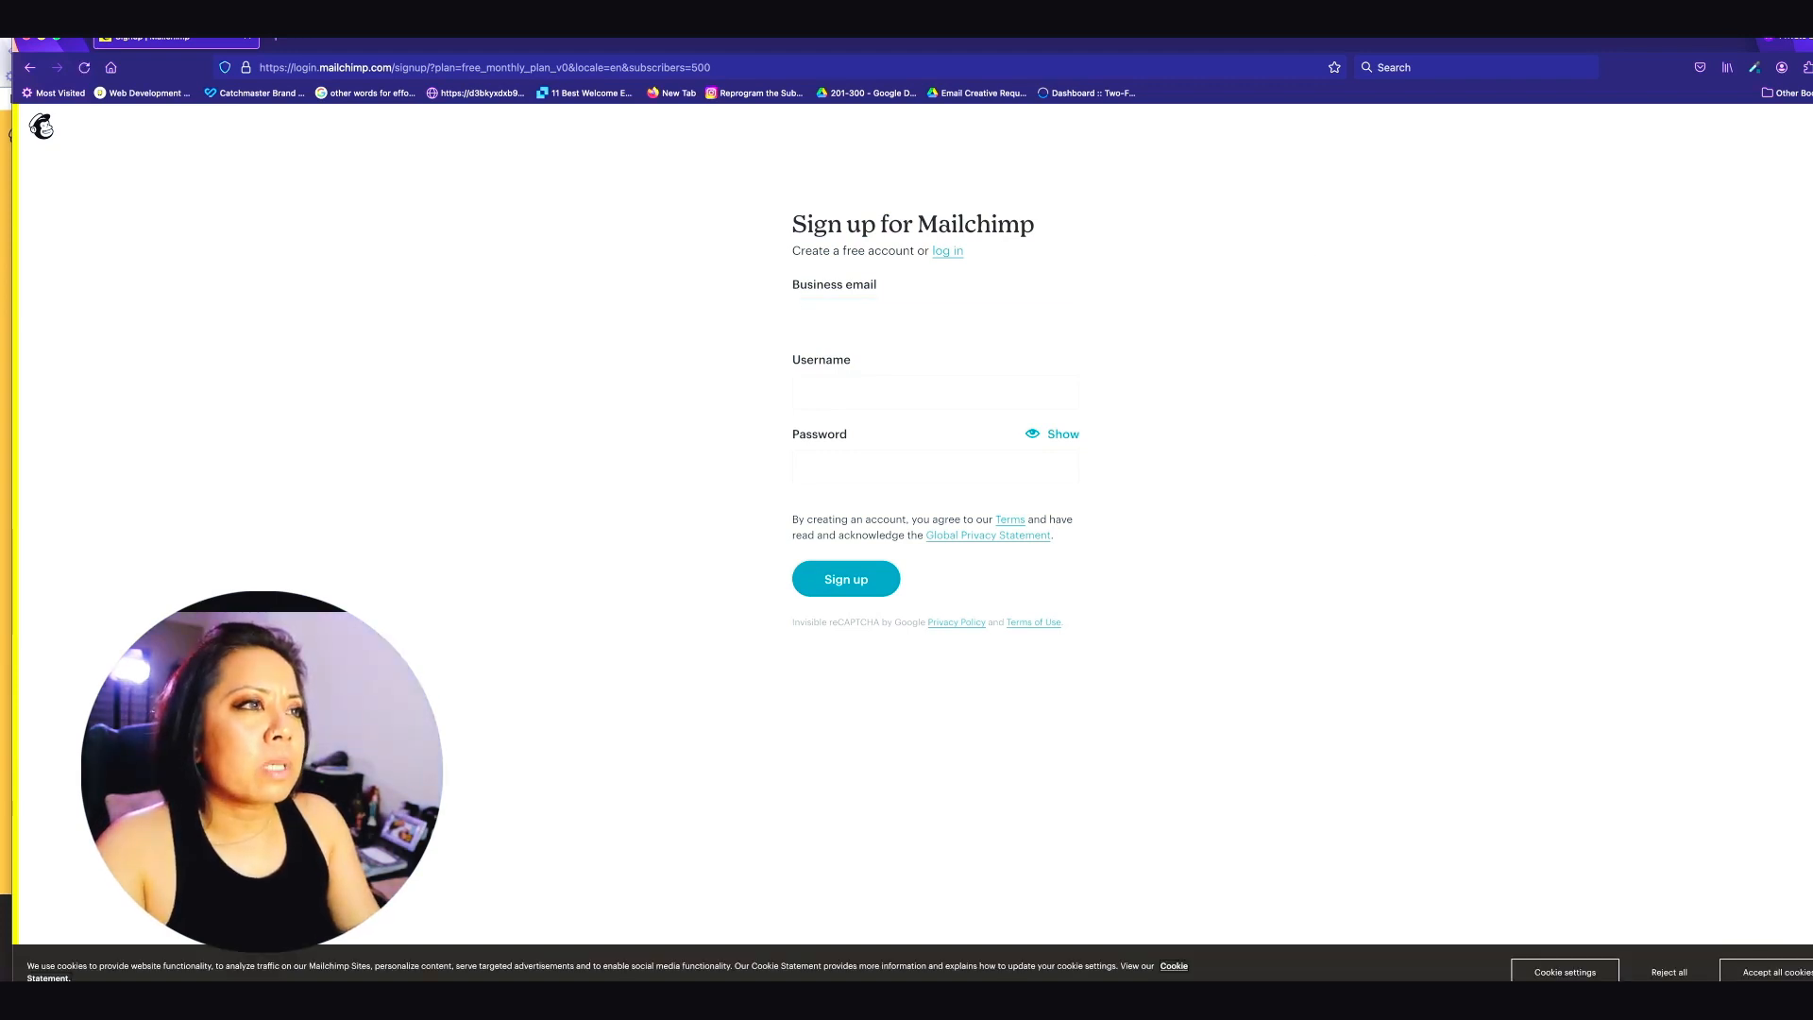
Go to the Mailchimp login page and log in with the saved credentials.
click(1095, 67)
mouse_move(1141, 52)
mouse_down()
mouse_move(1146, 202)
mouse_move(1125, 41)
mouse_up()
click(952, 245)
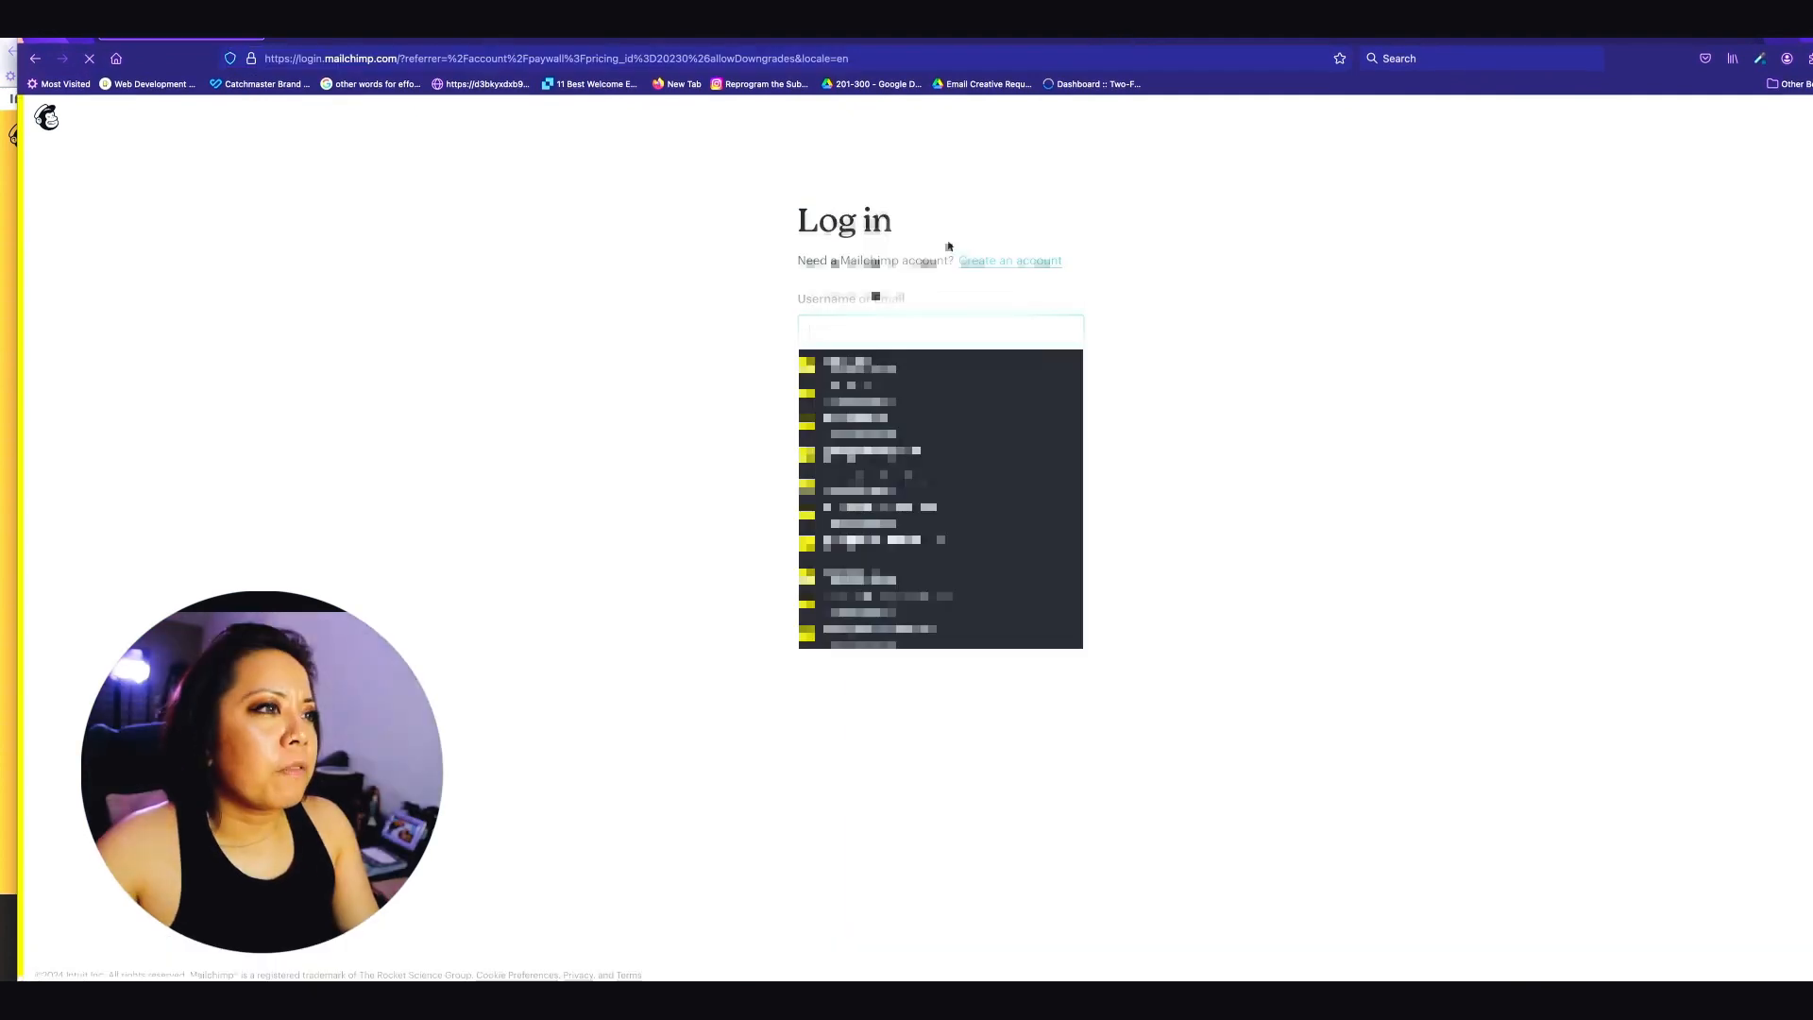
click(941, 486)
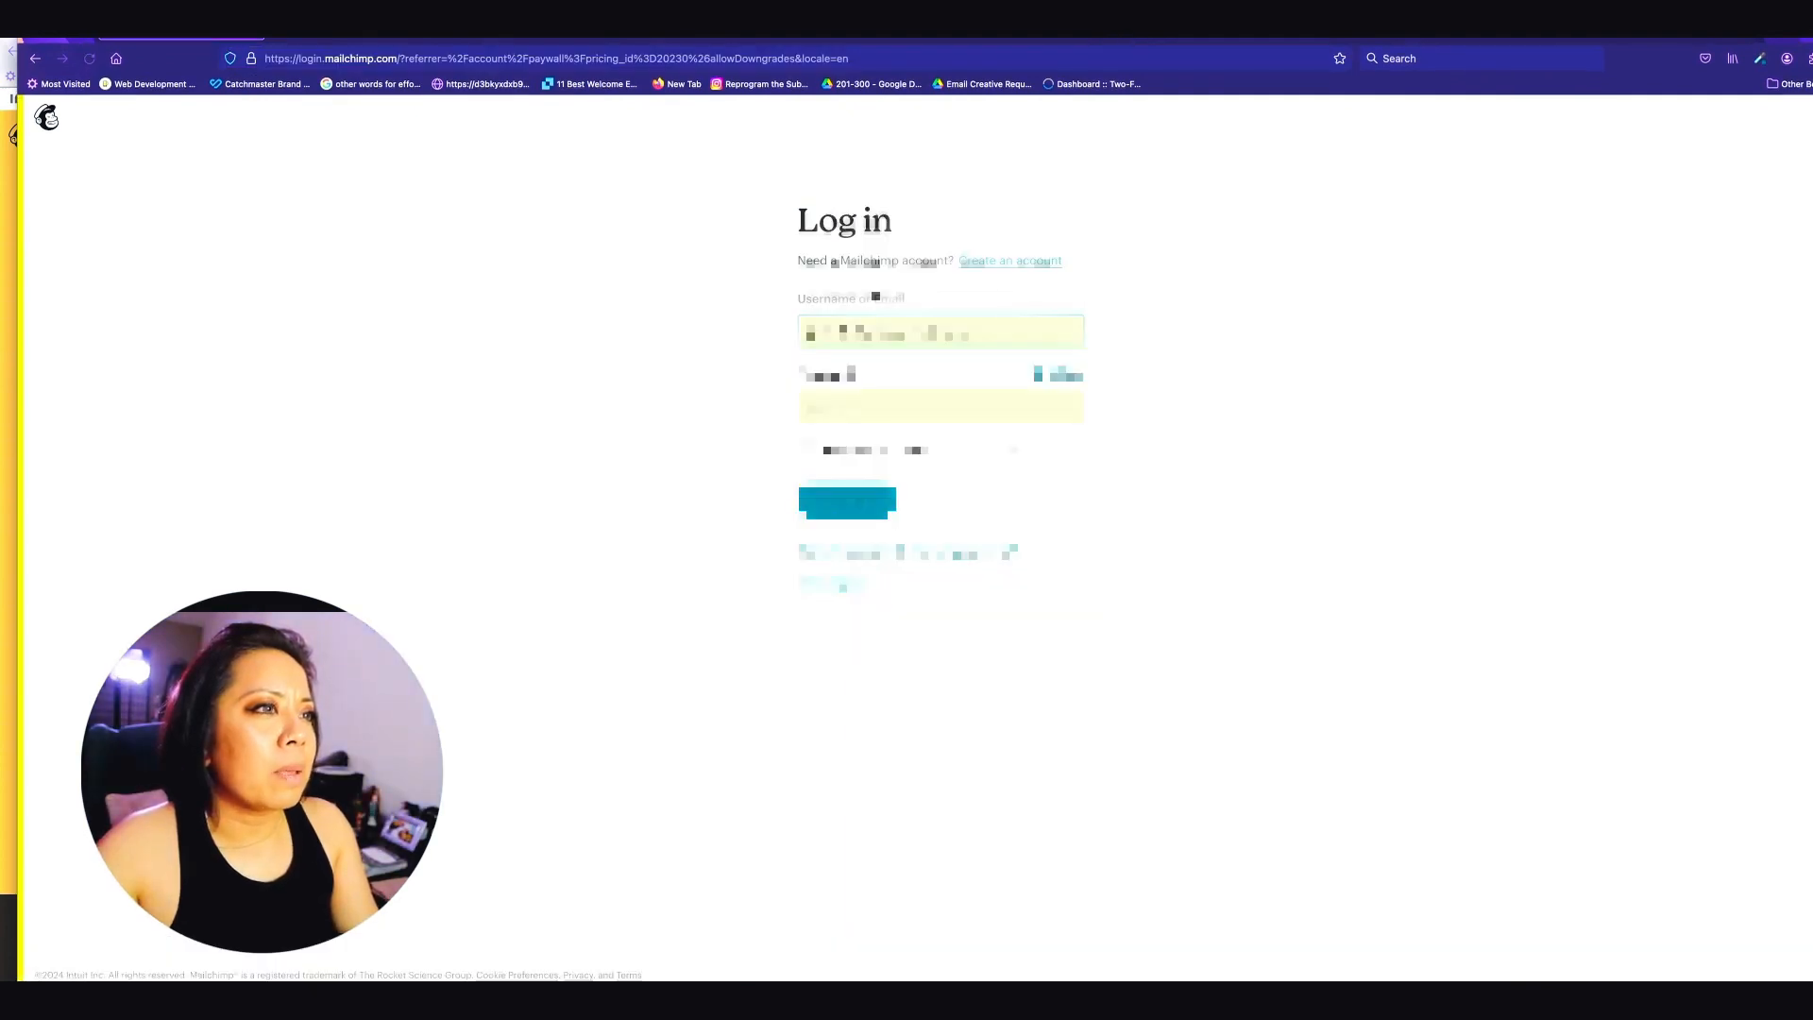
click(848, 501)
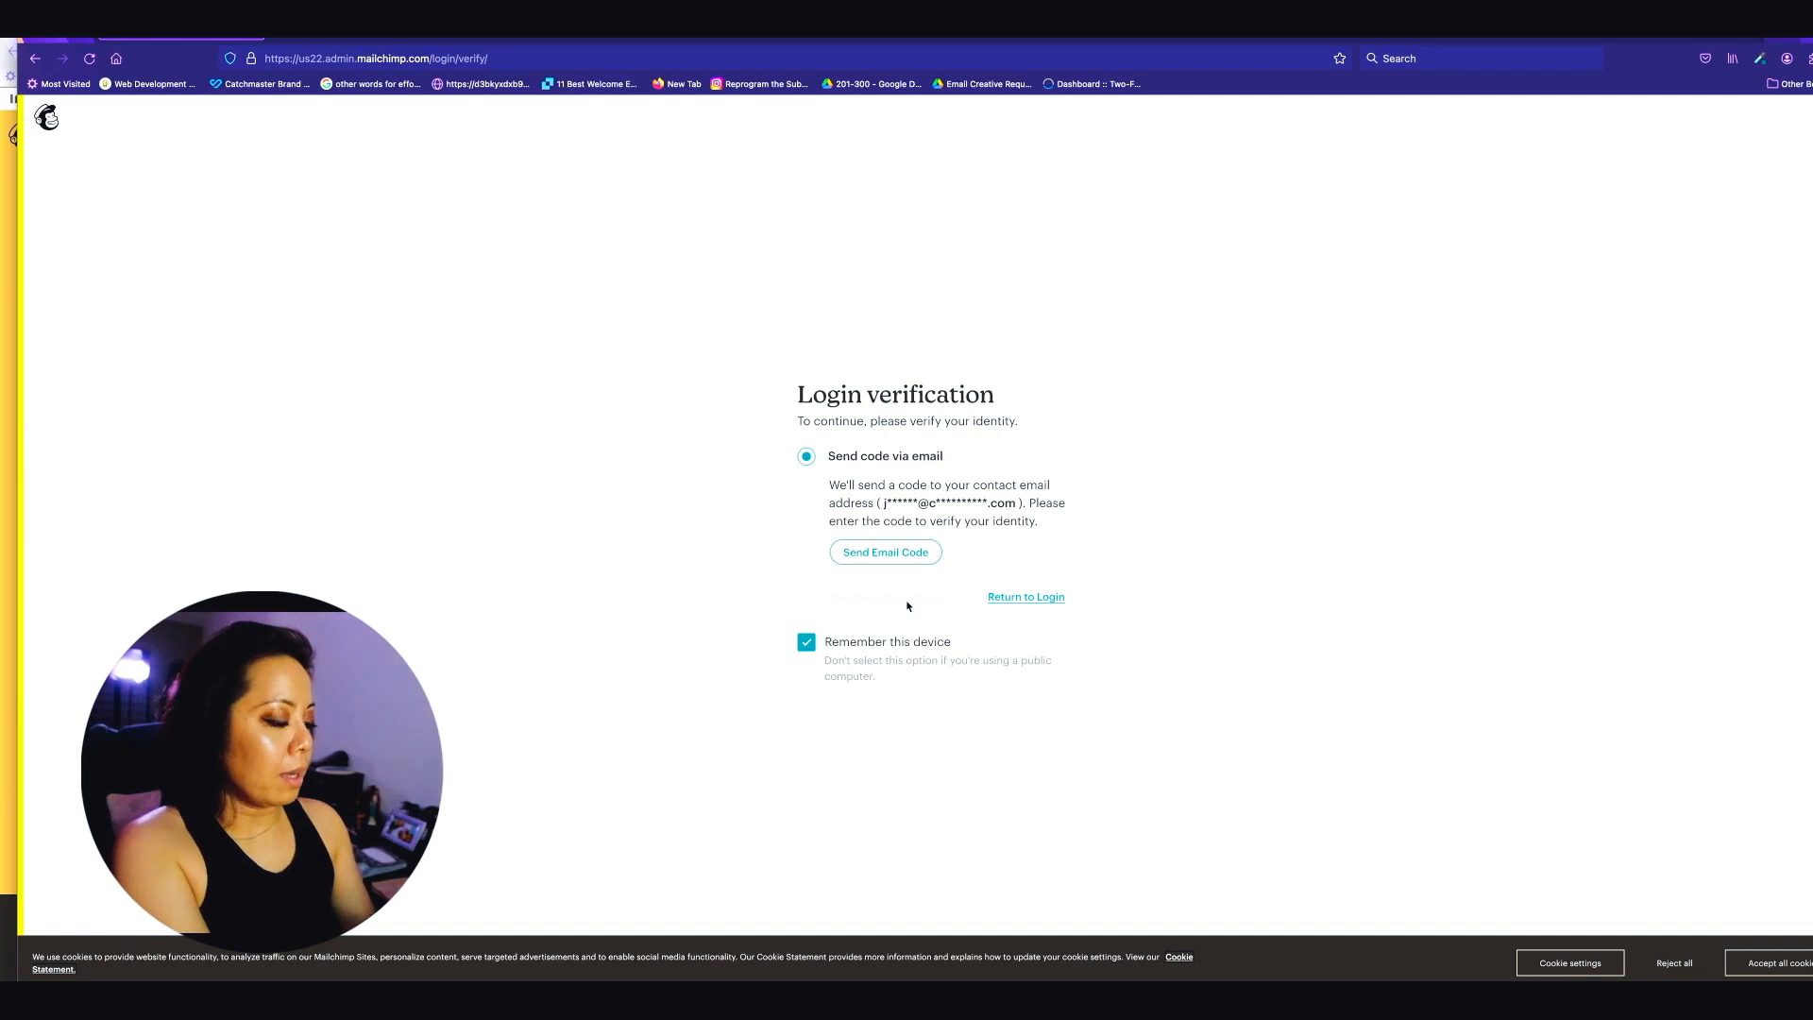
Request the e-mailed verification code and submit it to finish login.
click(888, 553)
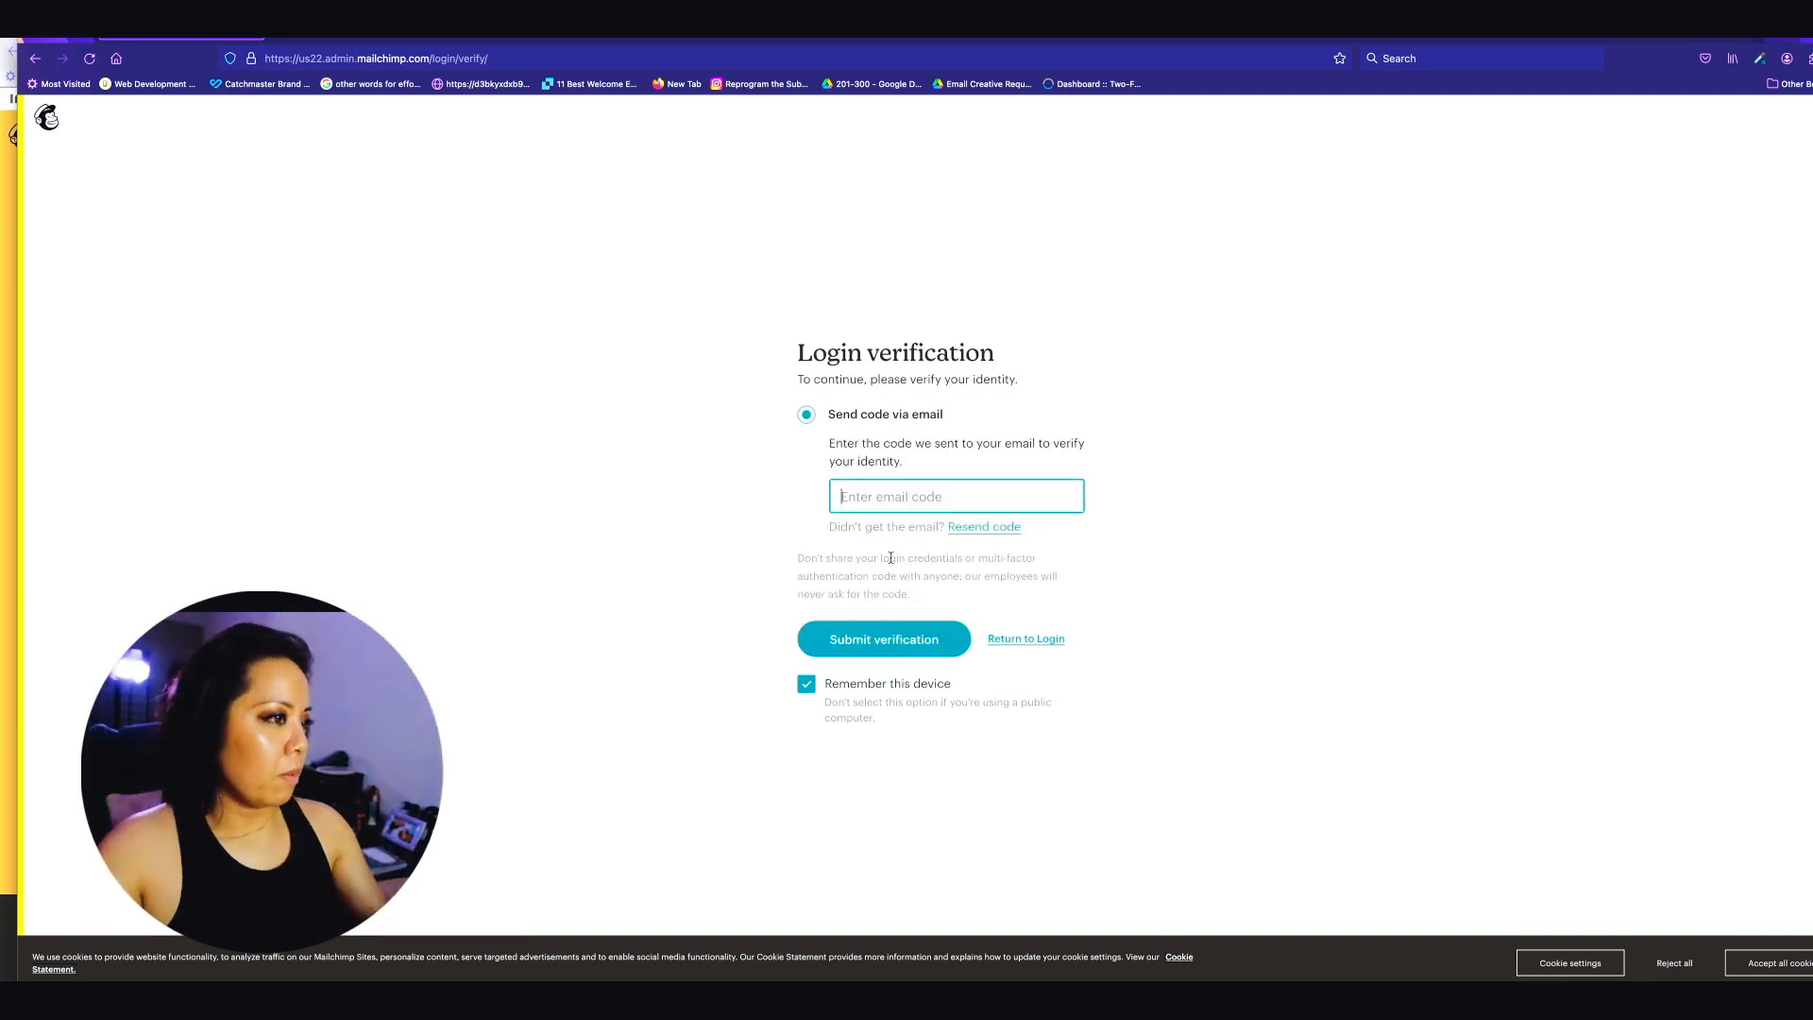
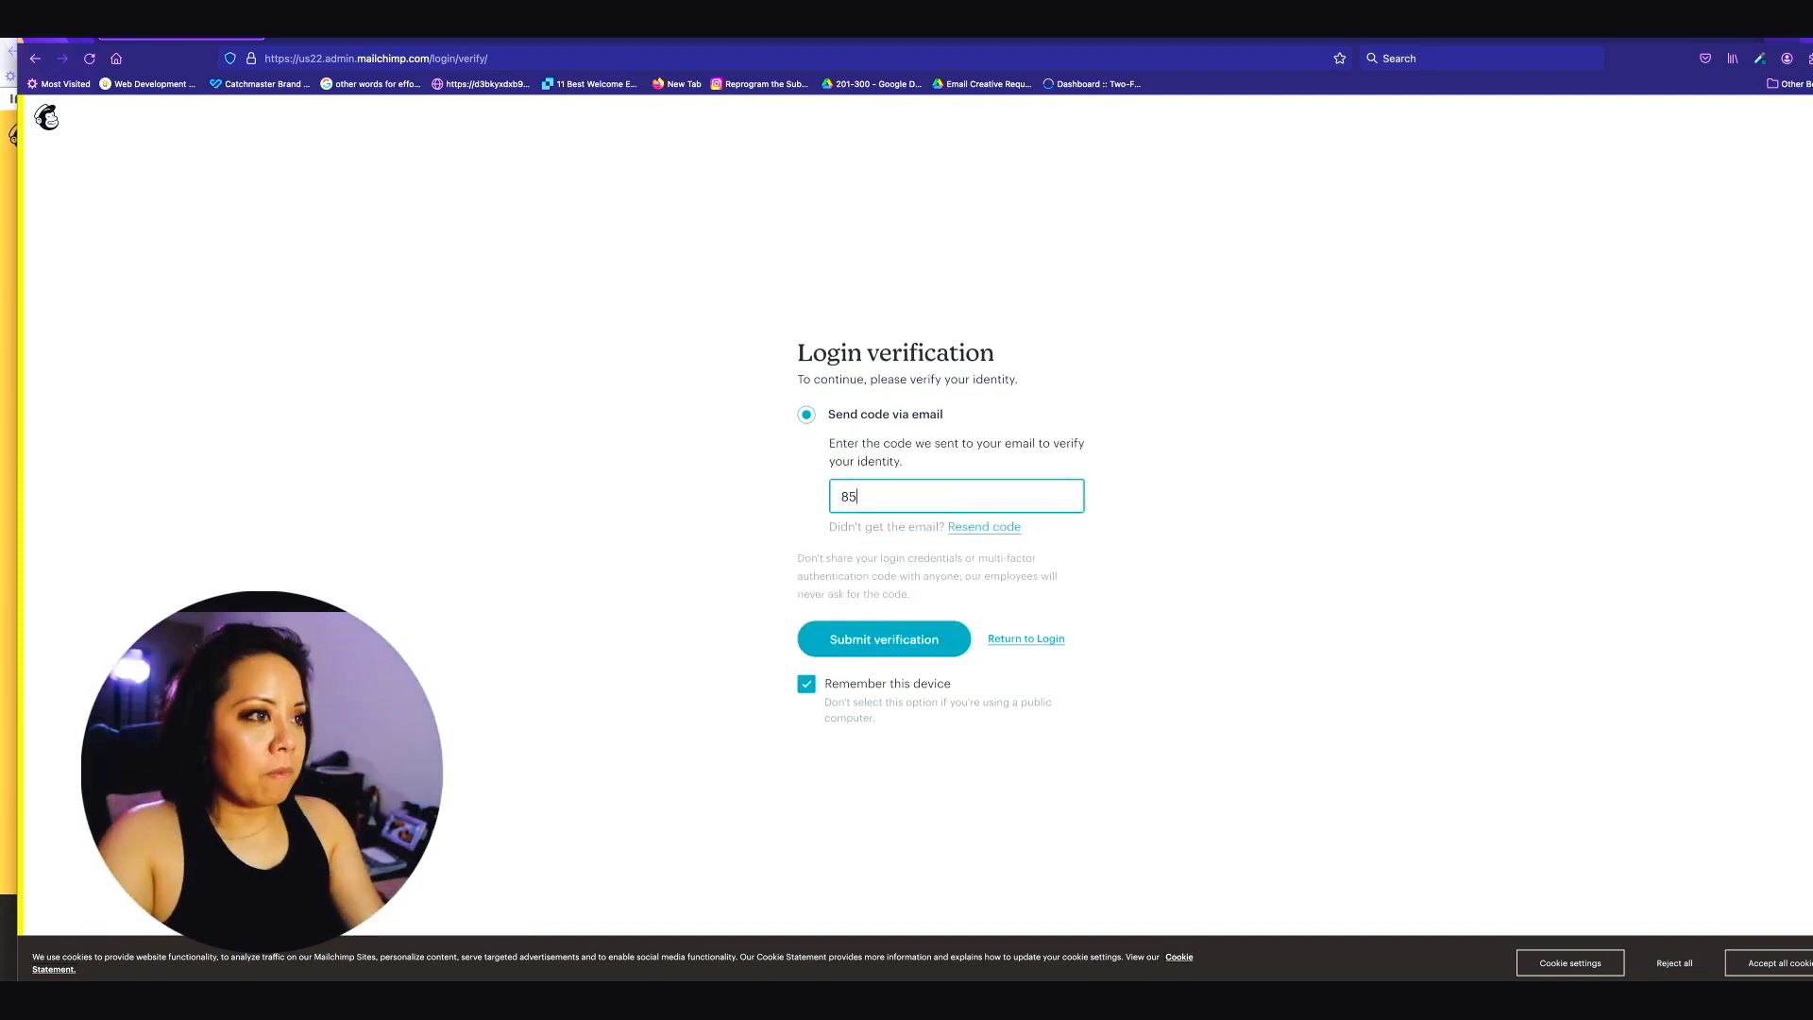
key(Return)
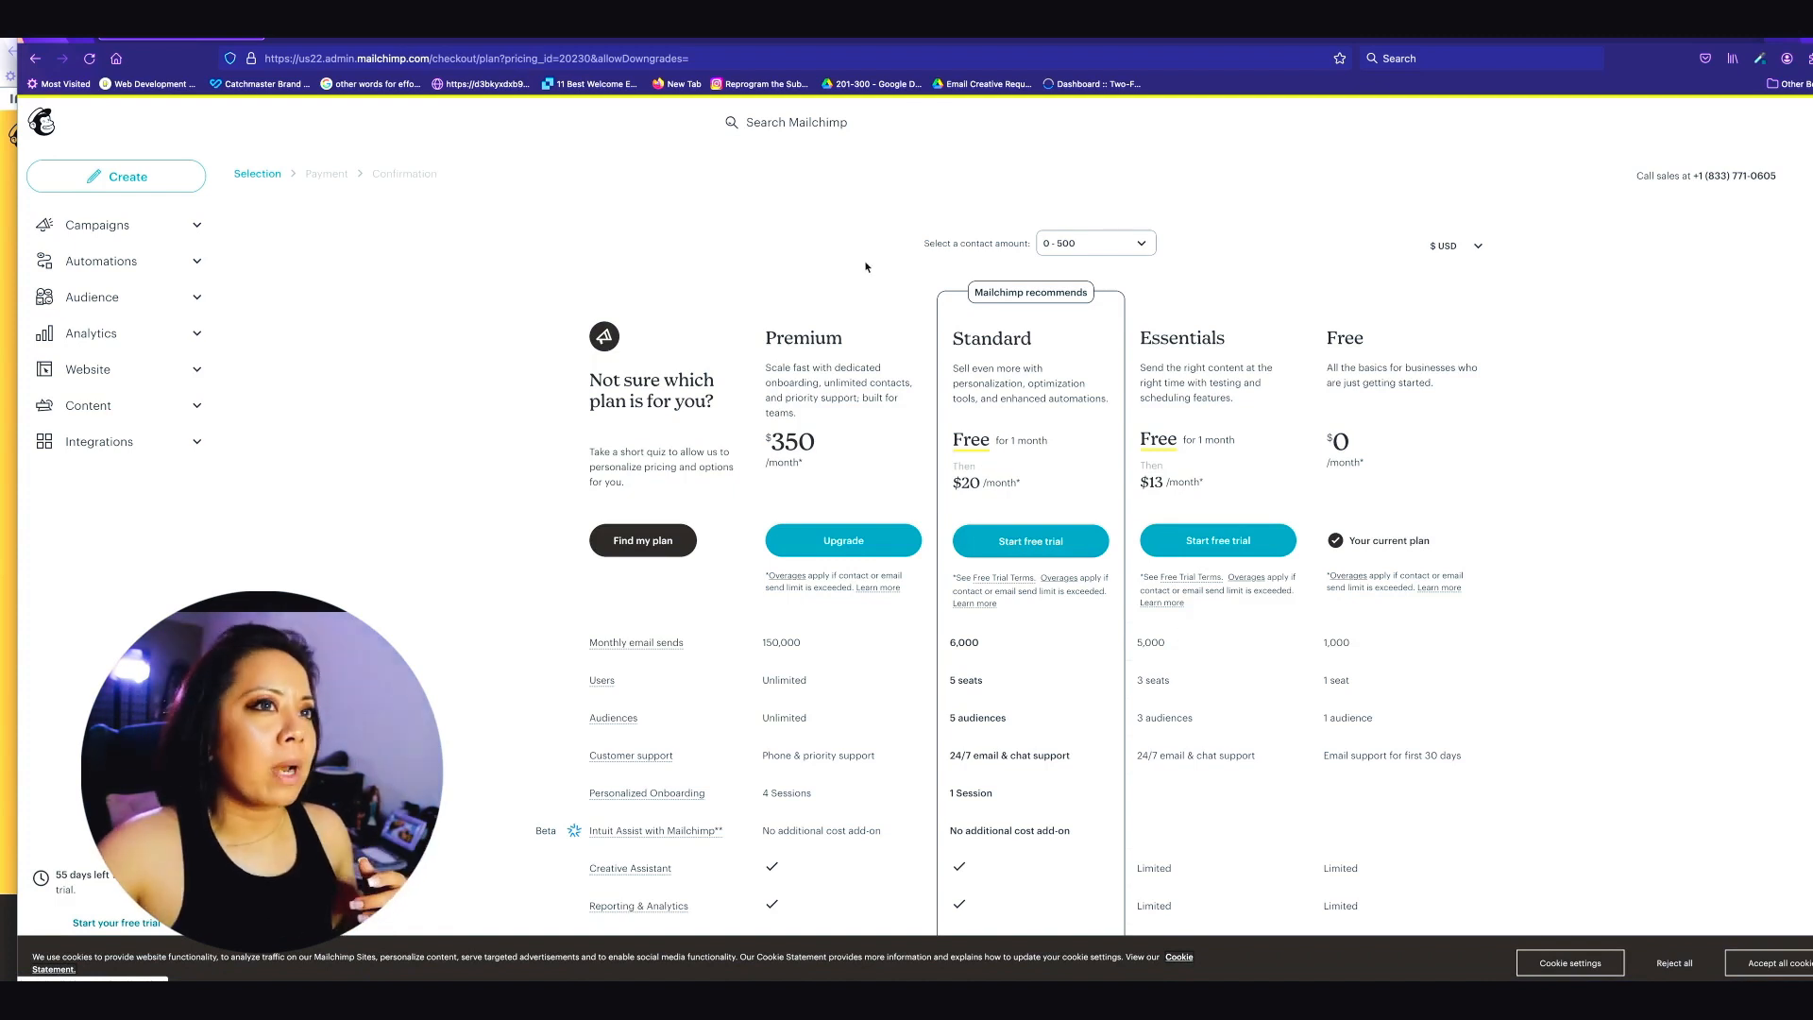
Return to the Home dashboard and expand Audience in the left sidebar.
click(41, 124)
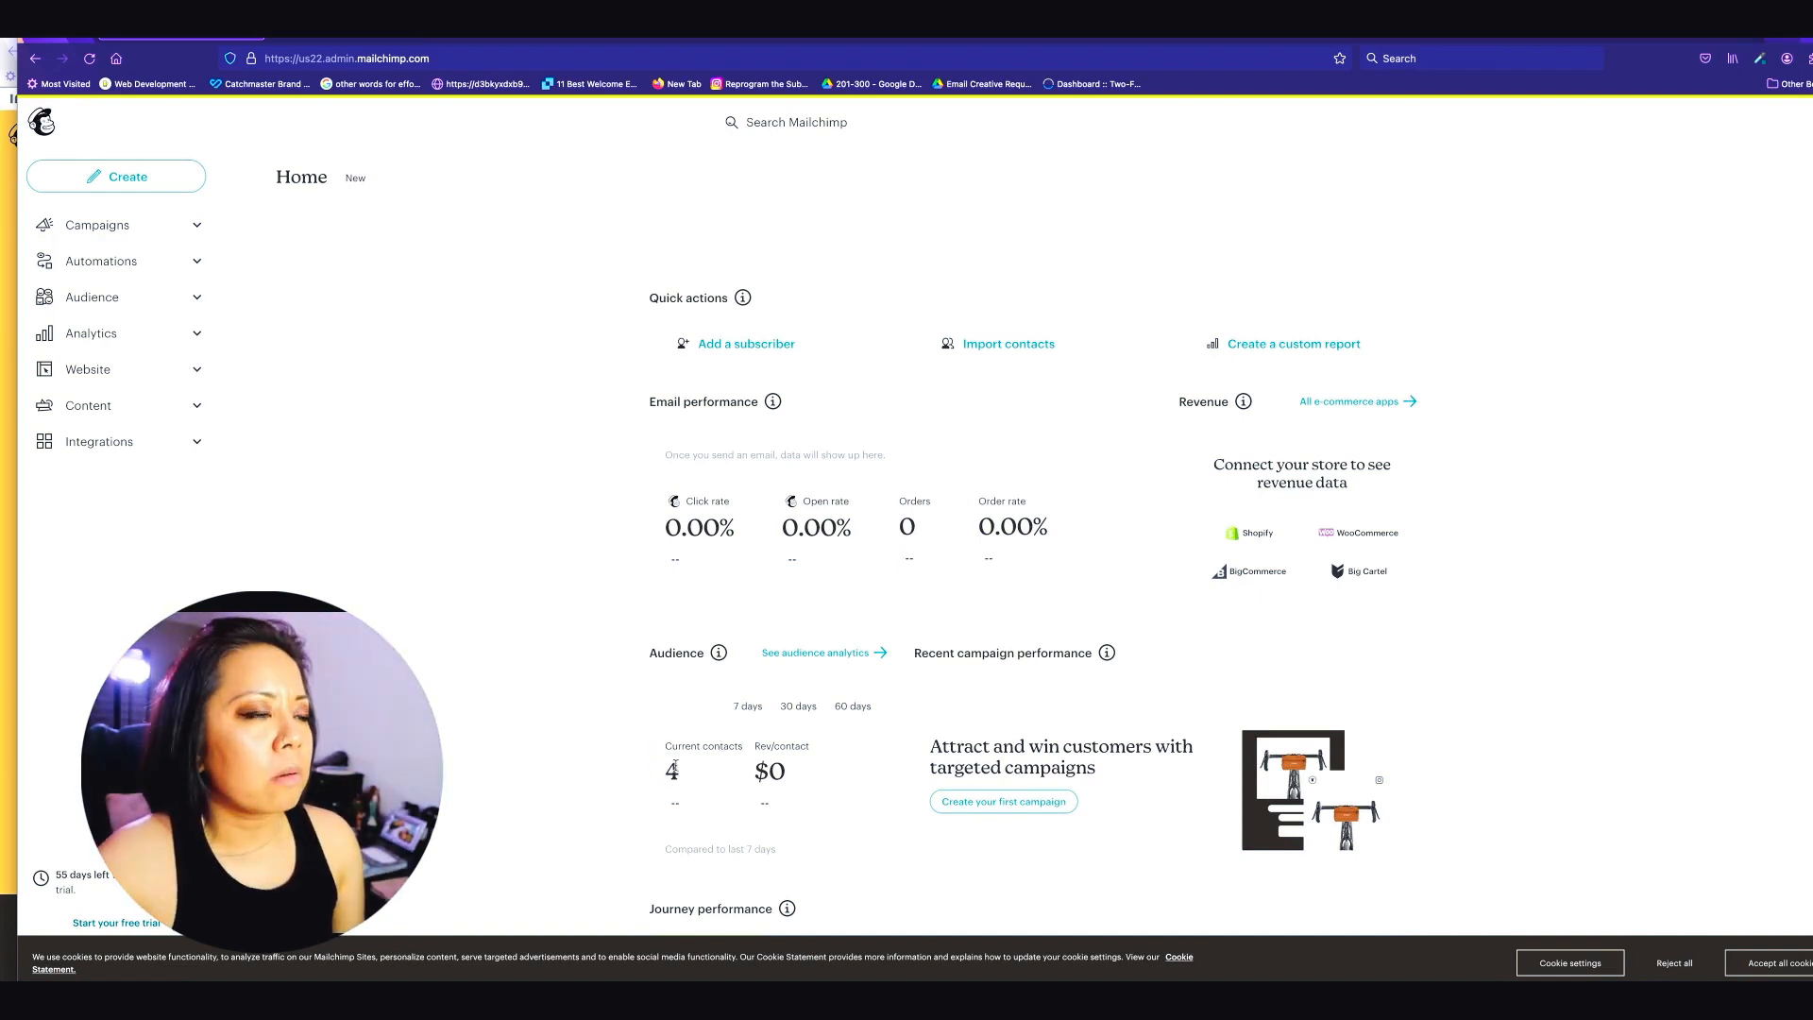
click(197, 297)
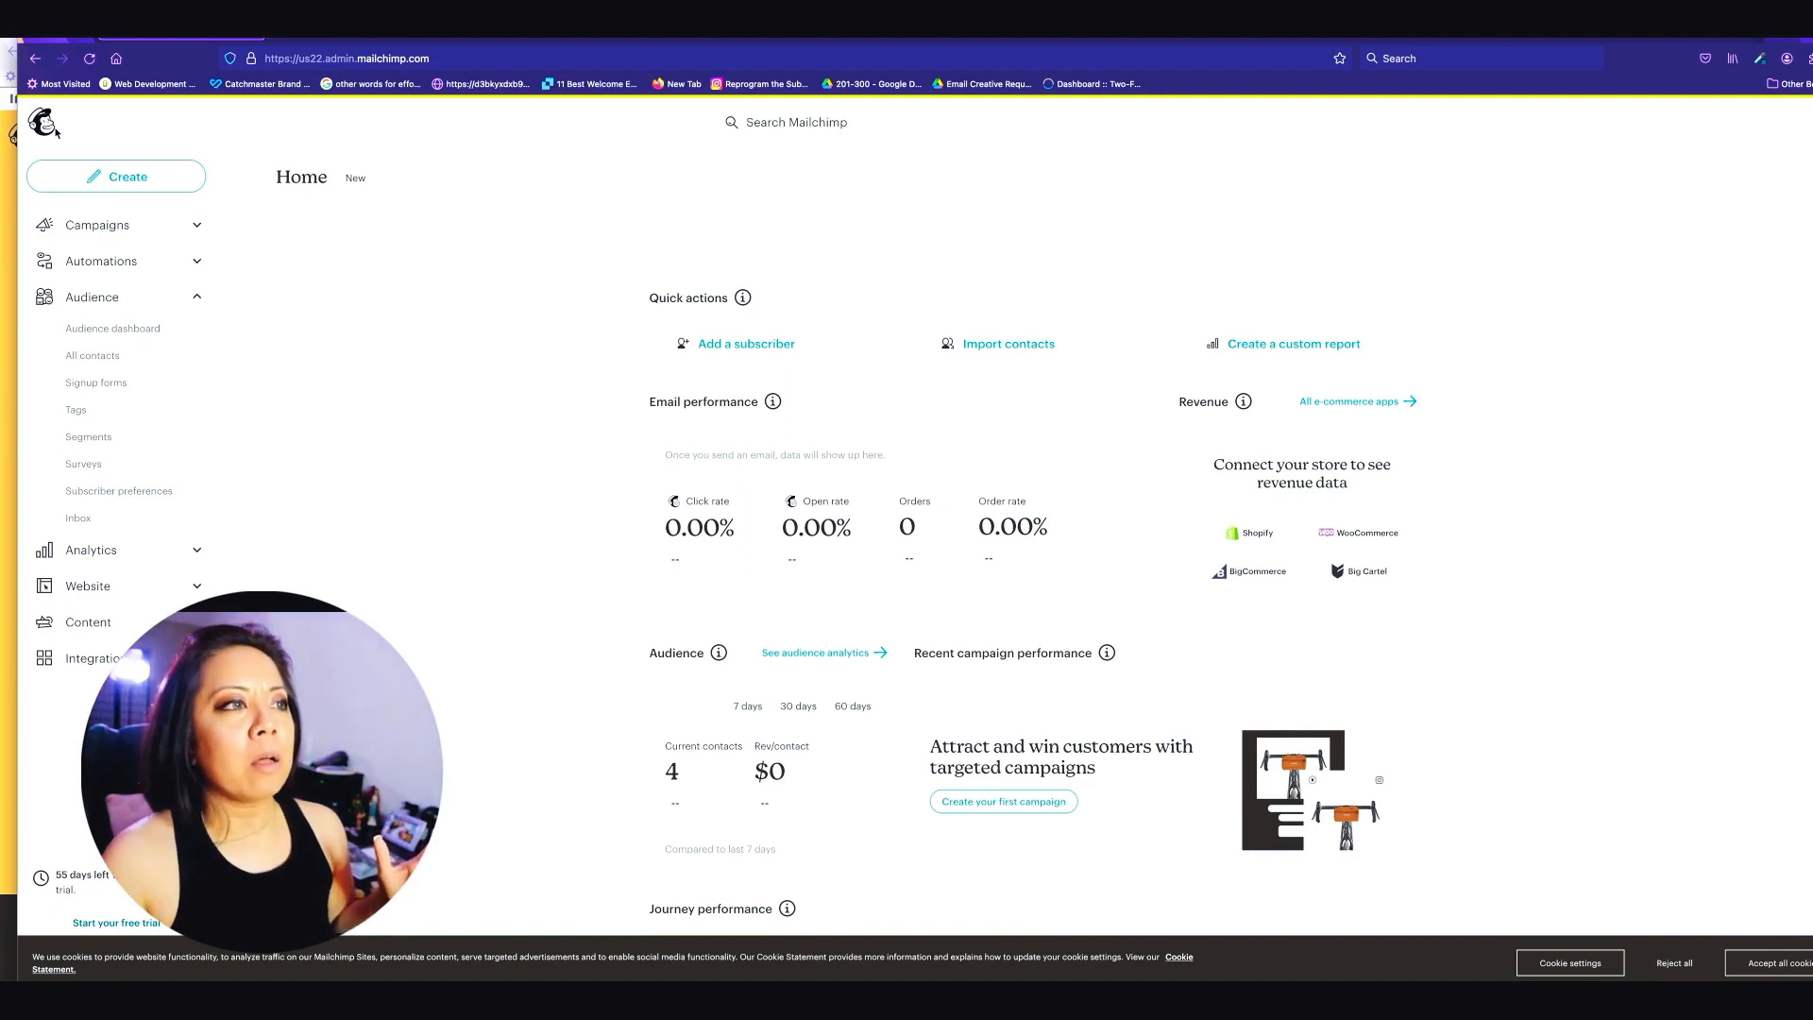
drag(763, 69, 703, 96)
mouse_move(194, 48)
mouse_down()
mouse_move(98, 113)
mouse_move(45, 183)
mouse_move(207, 41)
mouse_up()
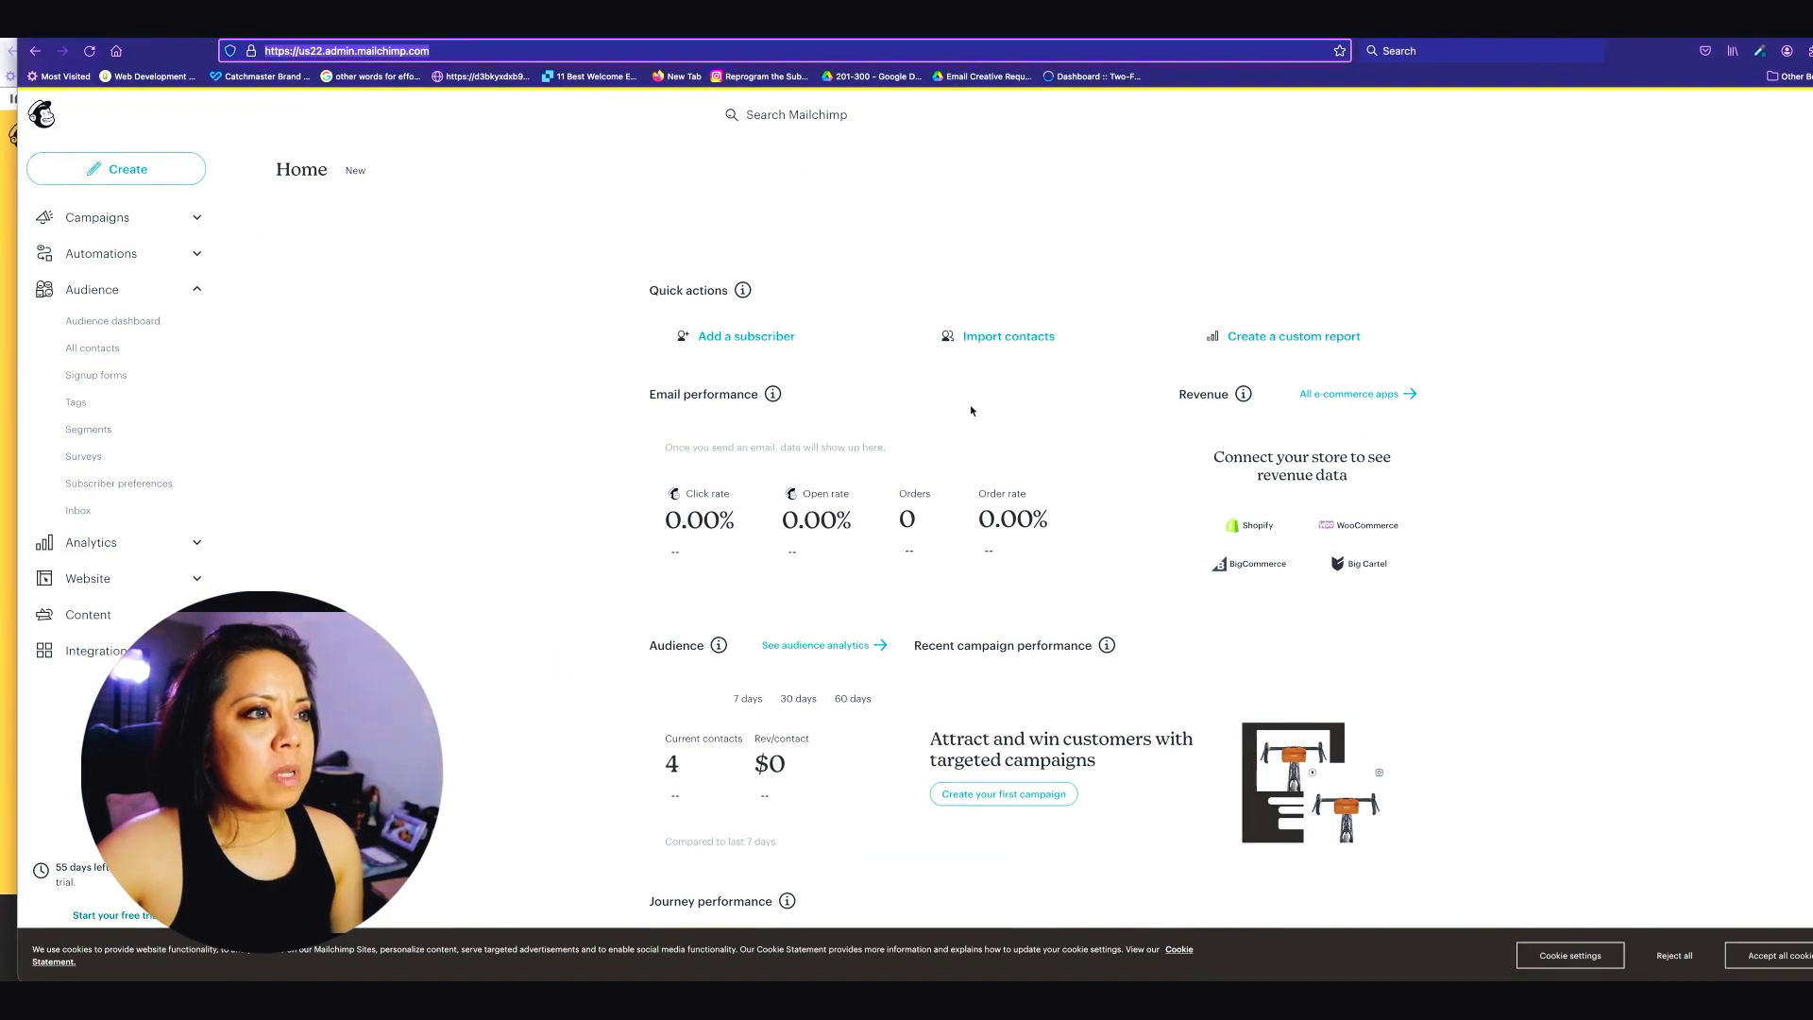
click(991, 456)
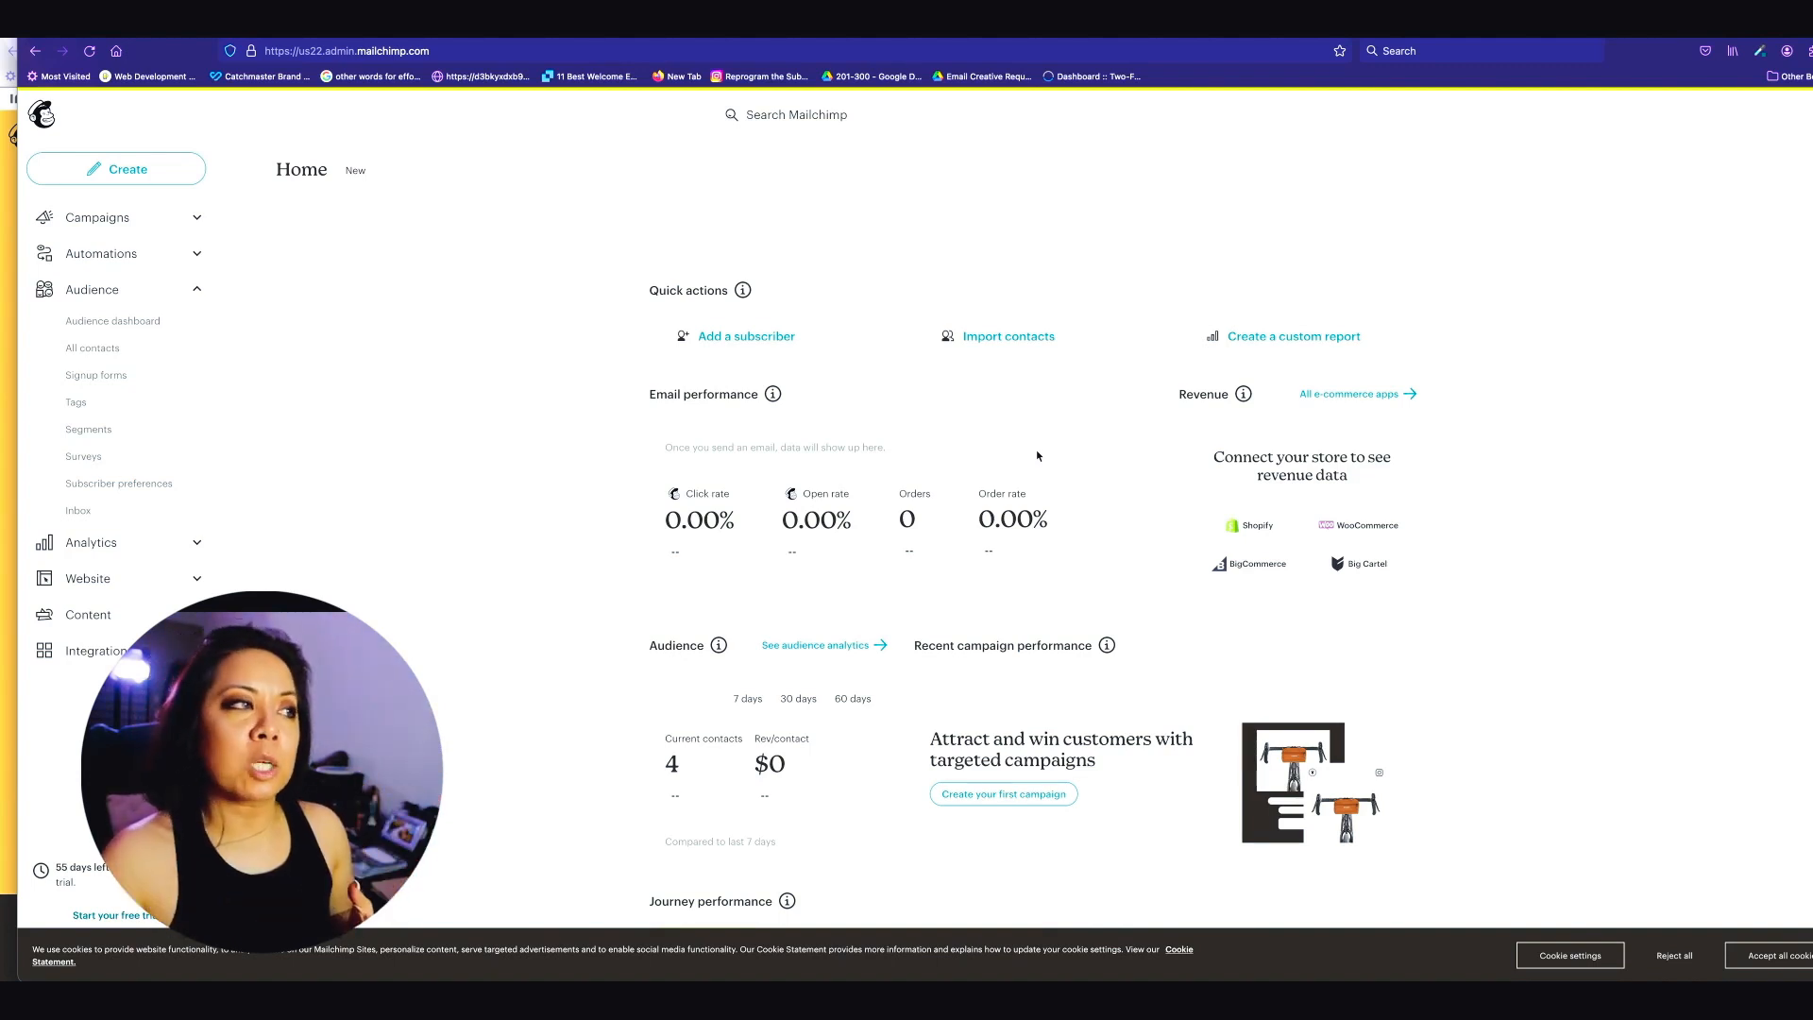
Create a new regular email campaign and peek at the subject fields without changing them.
click(97, 219)
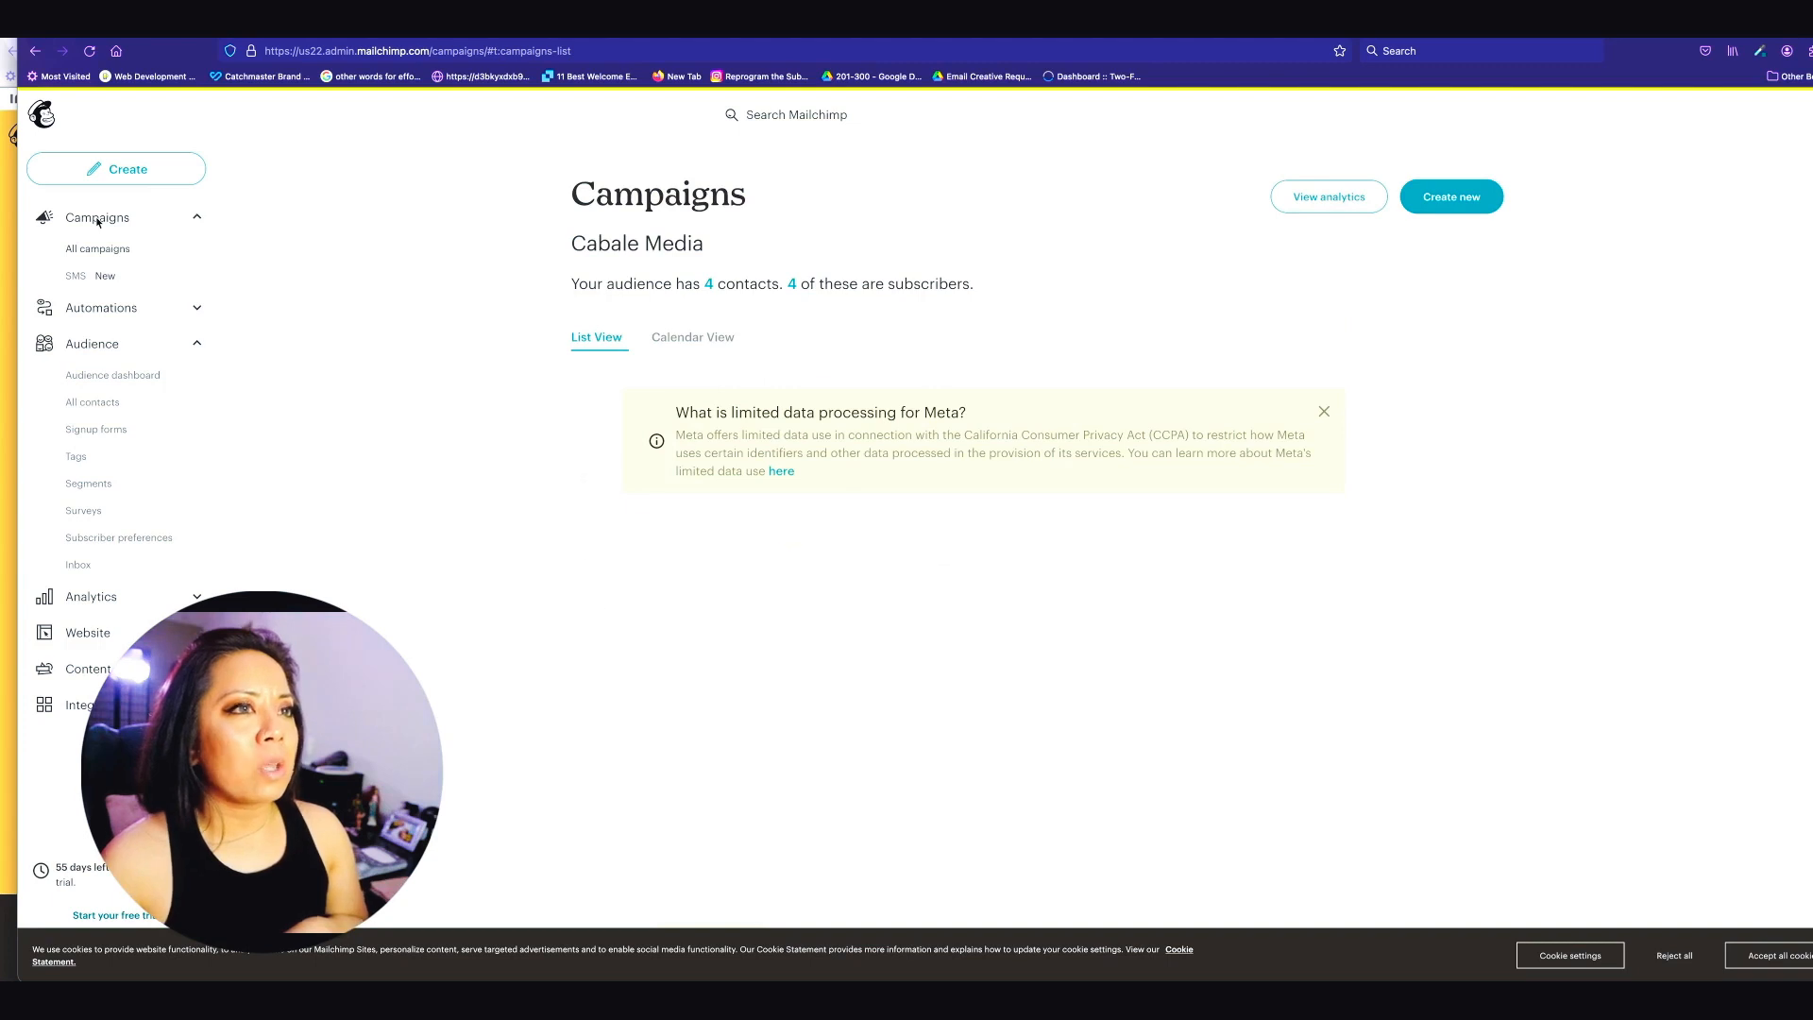
click(1460, 202)
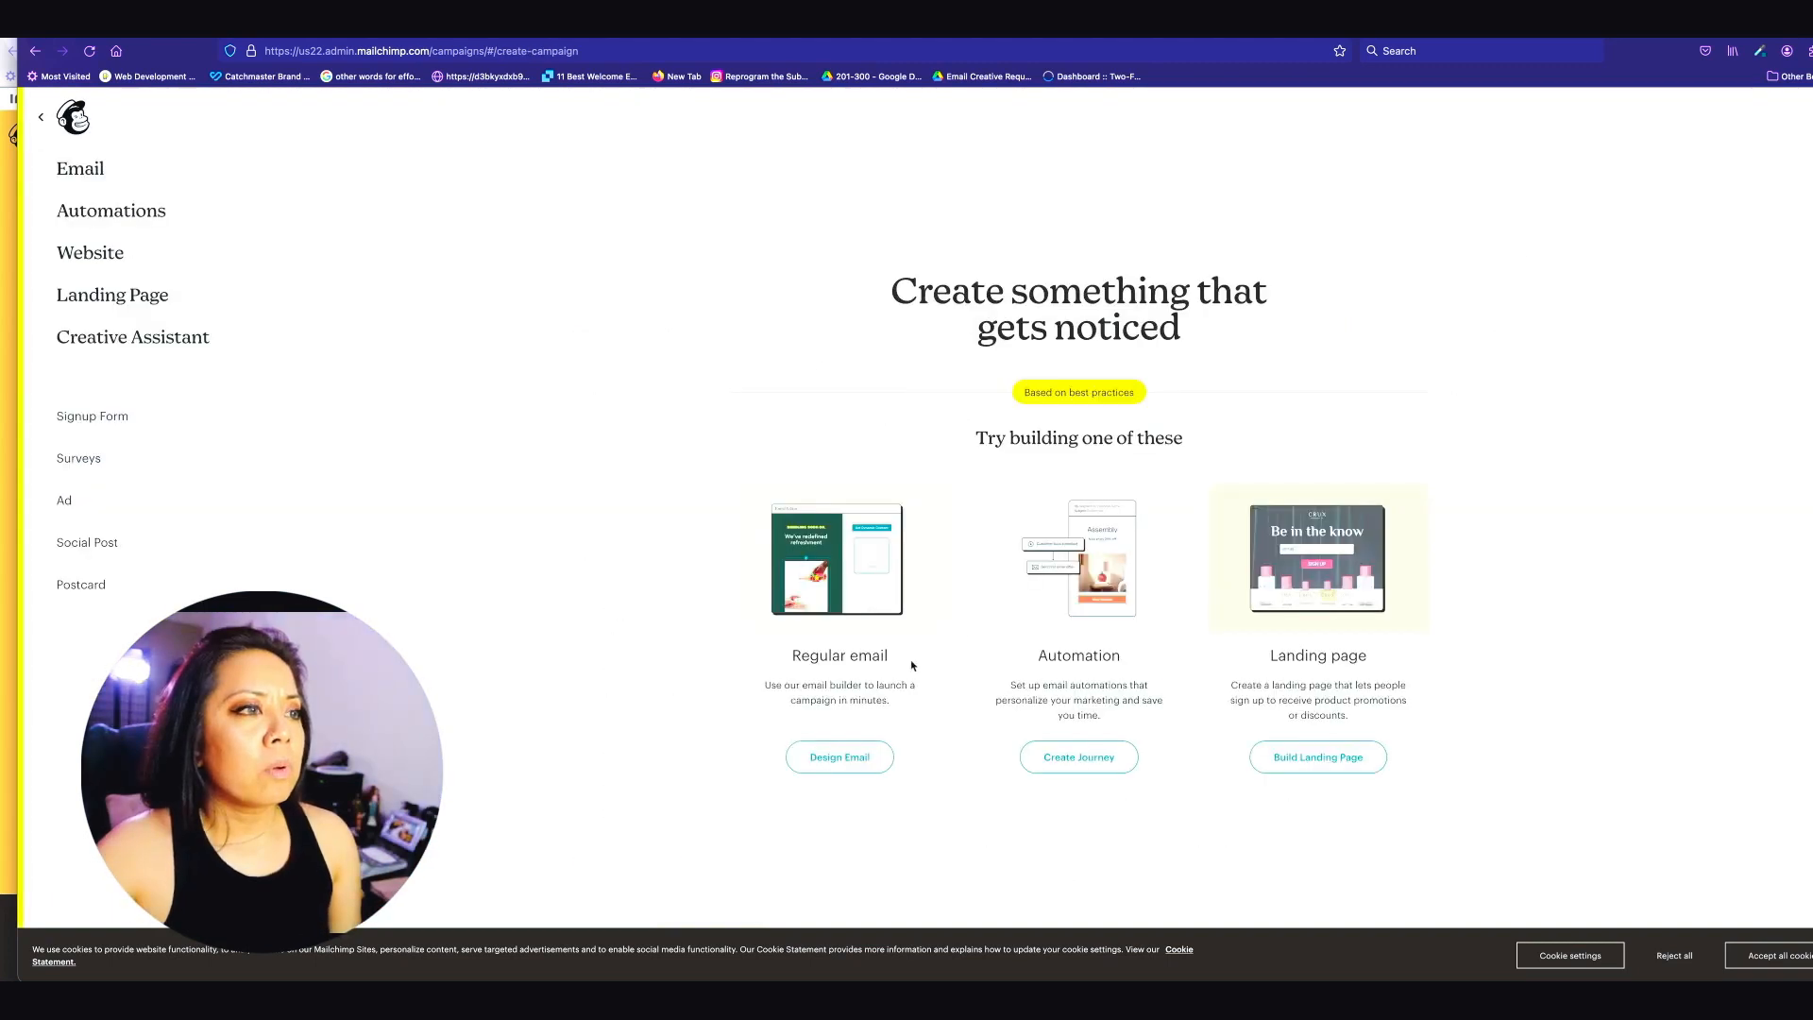
click(845, 758)
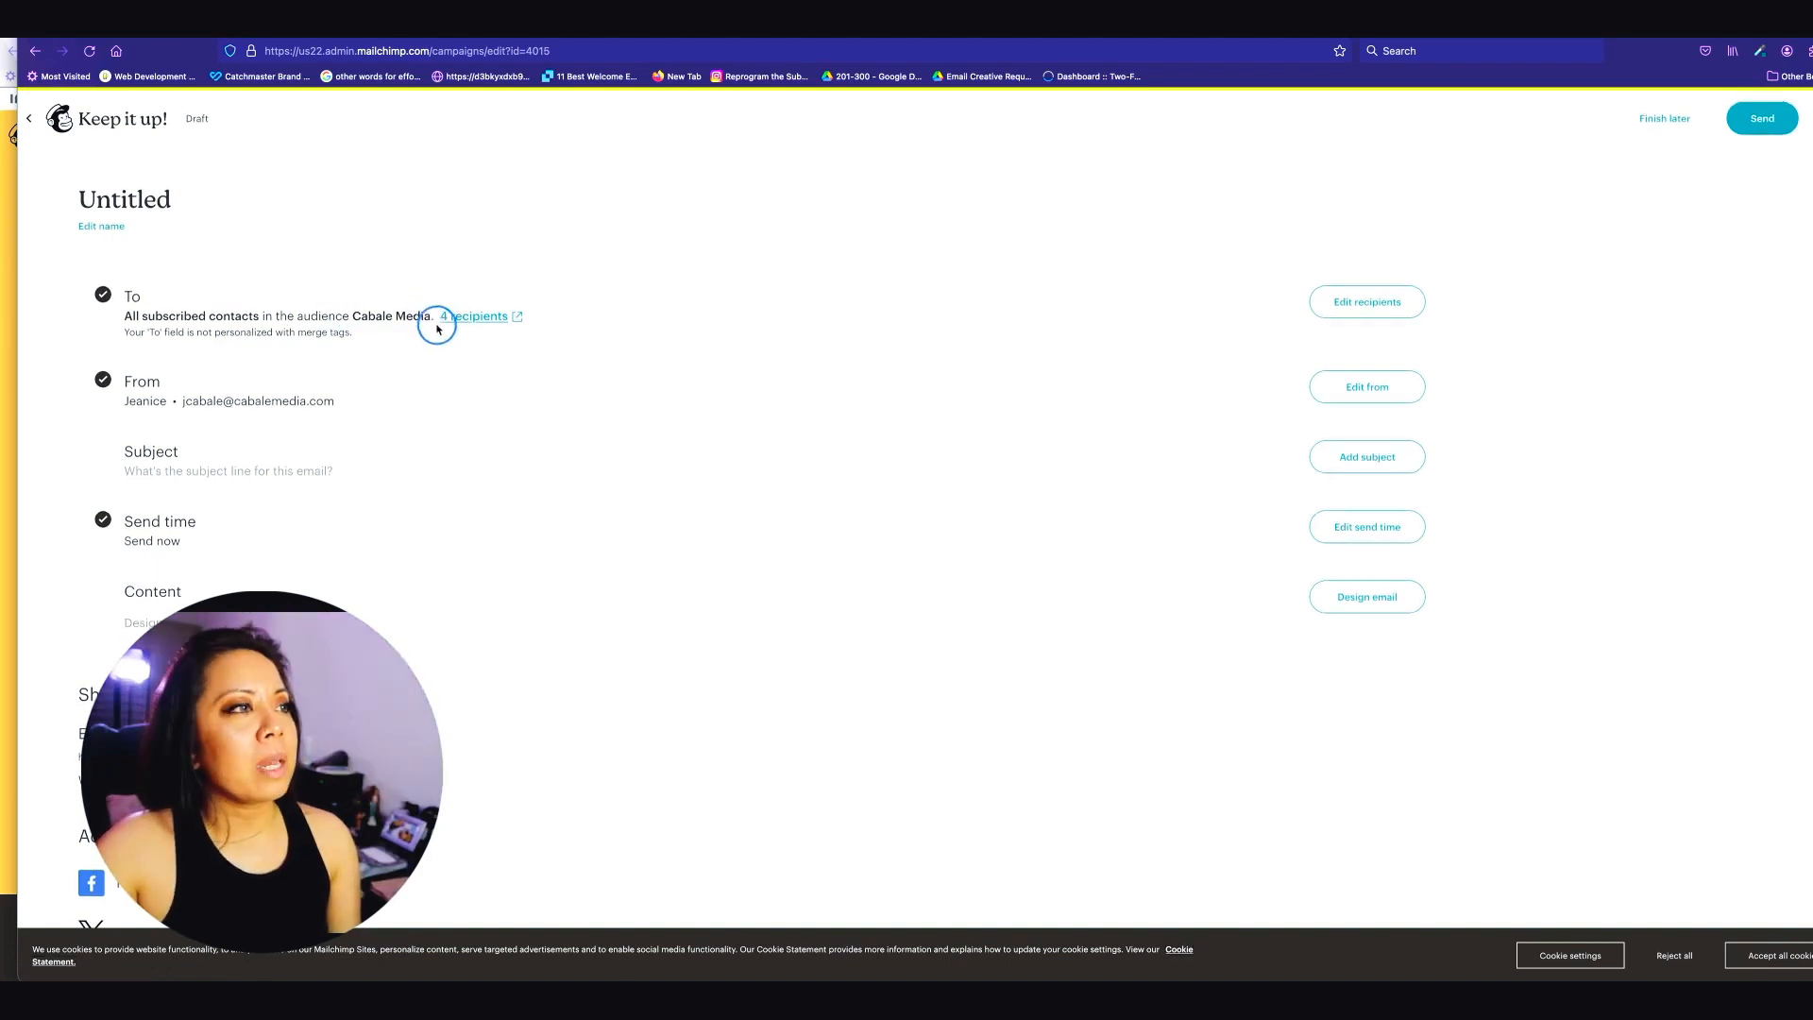
click(1367, 456)
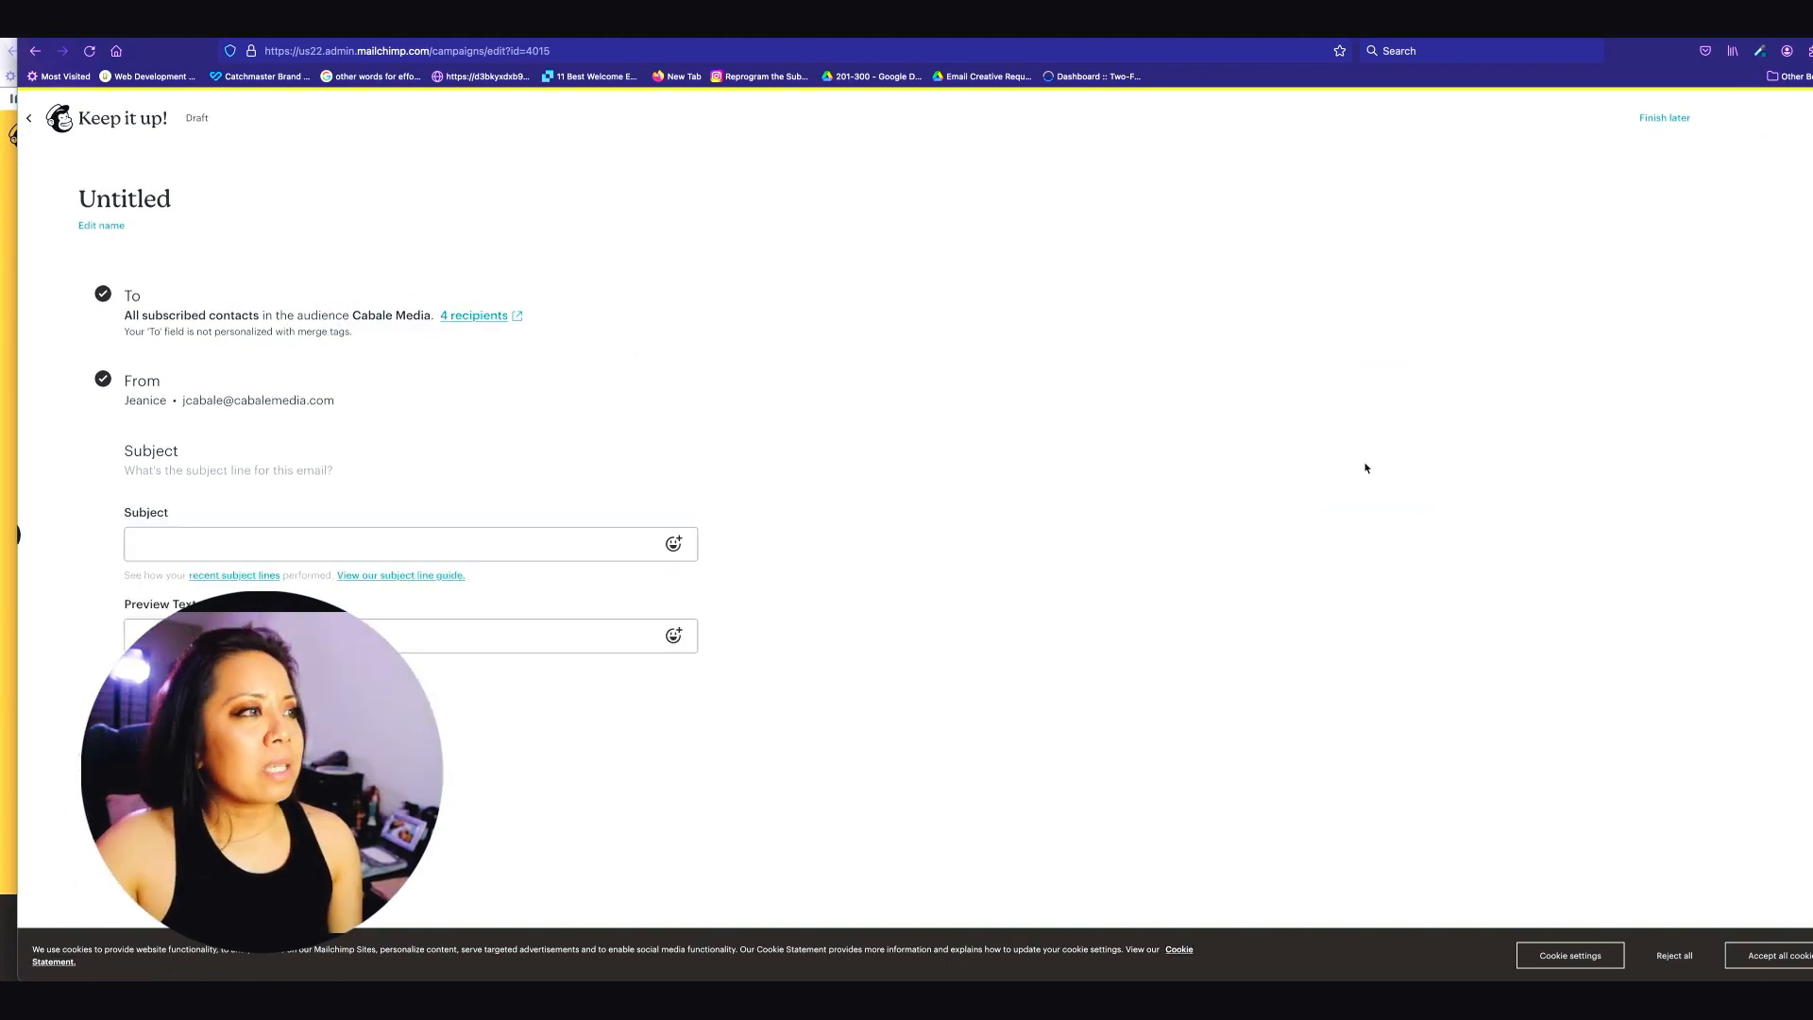
click(980, 559)
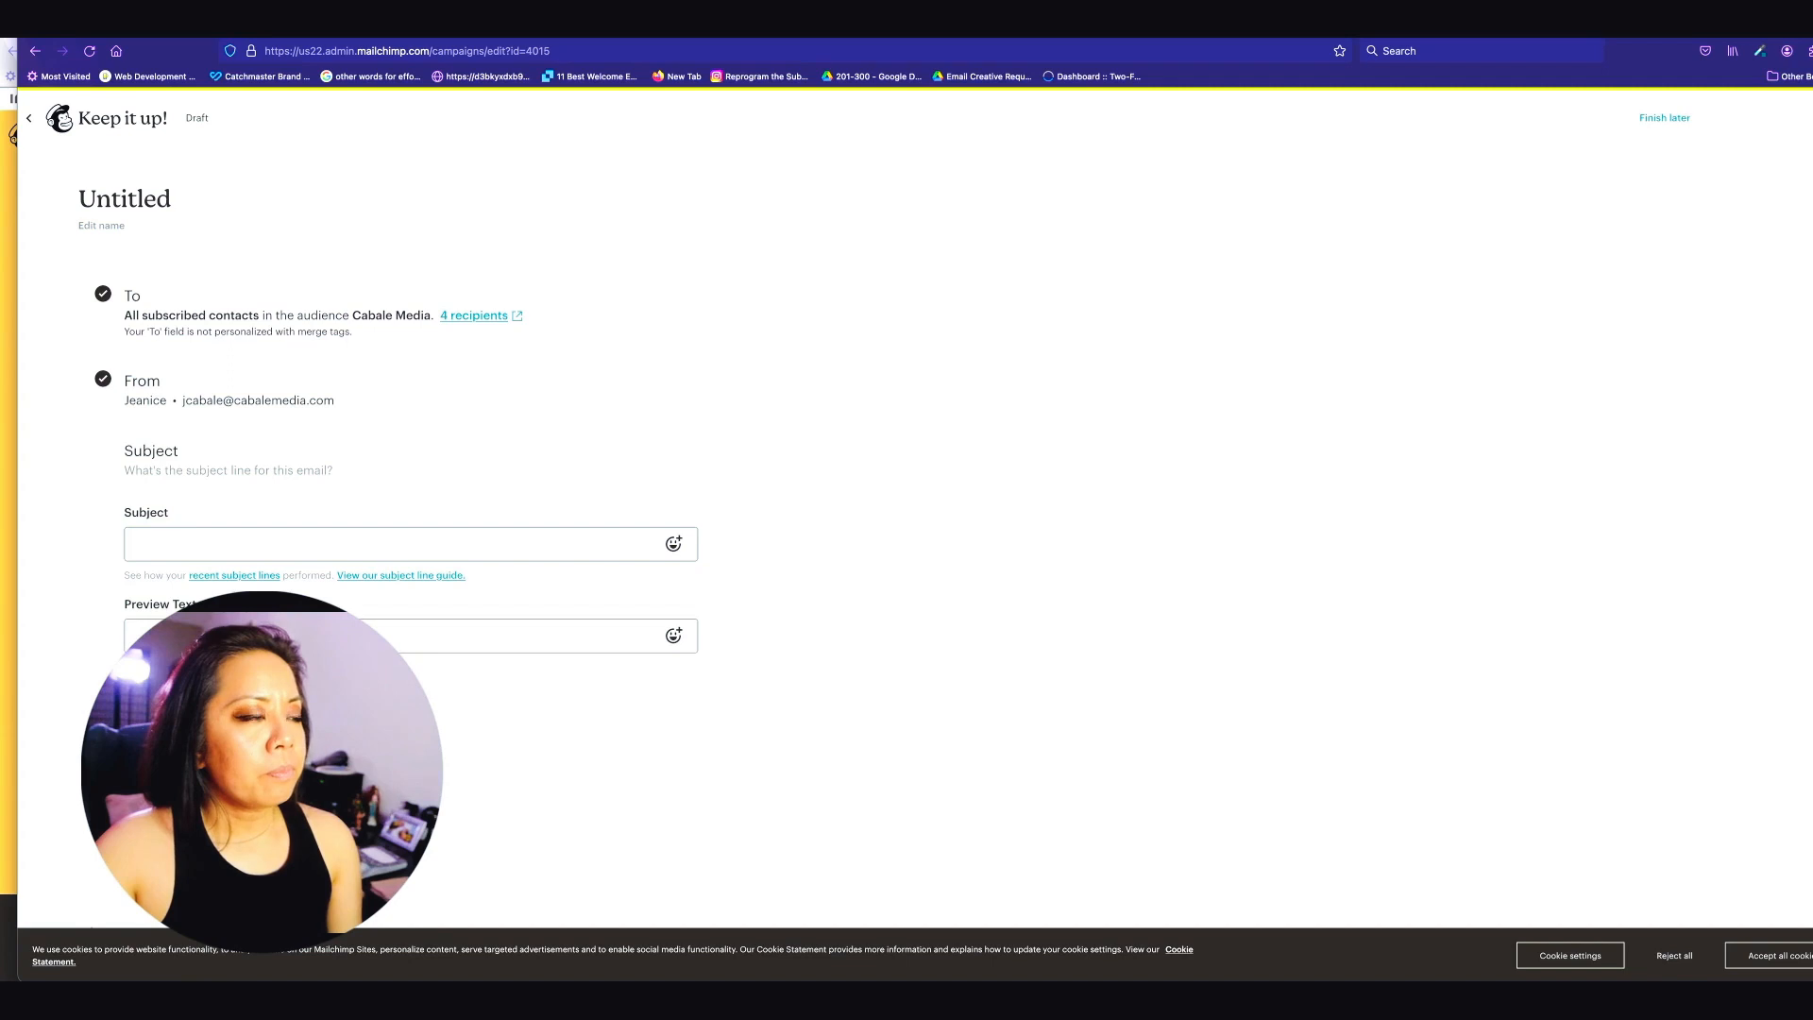
key(Escape)
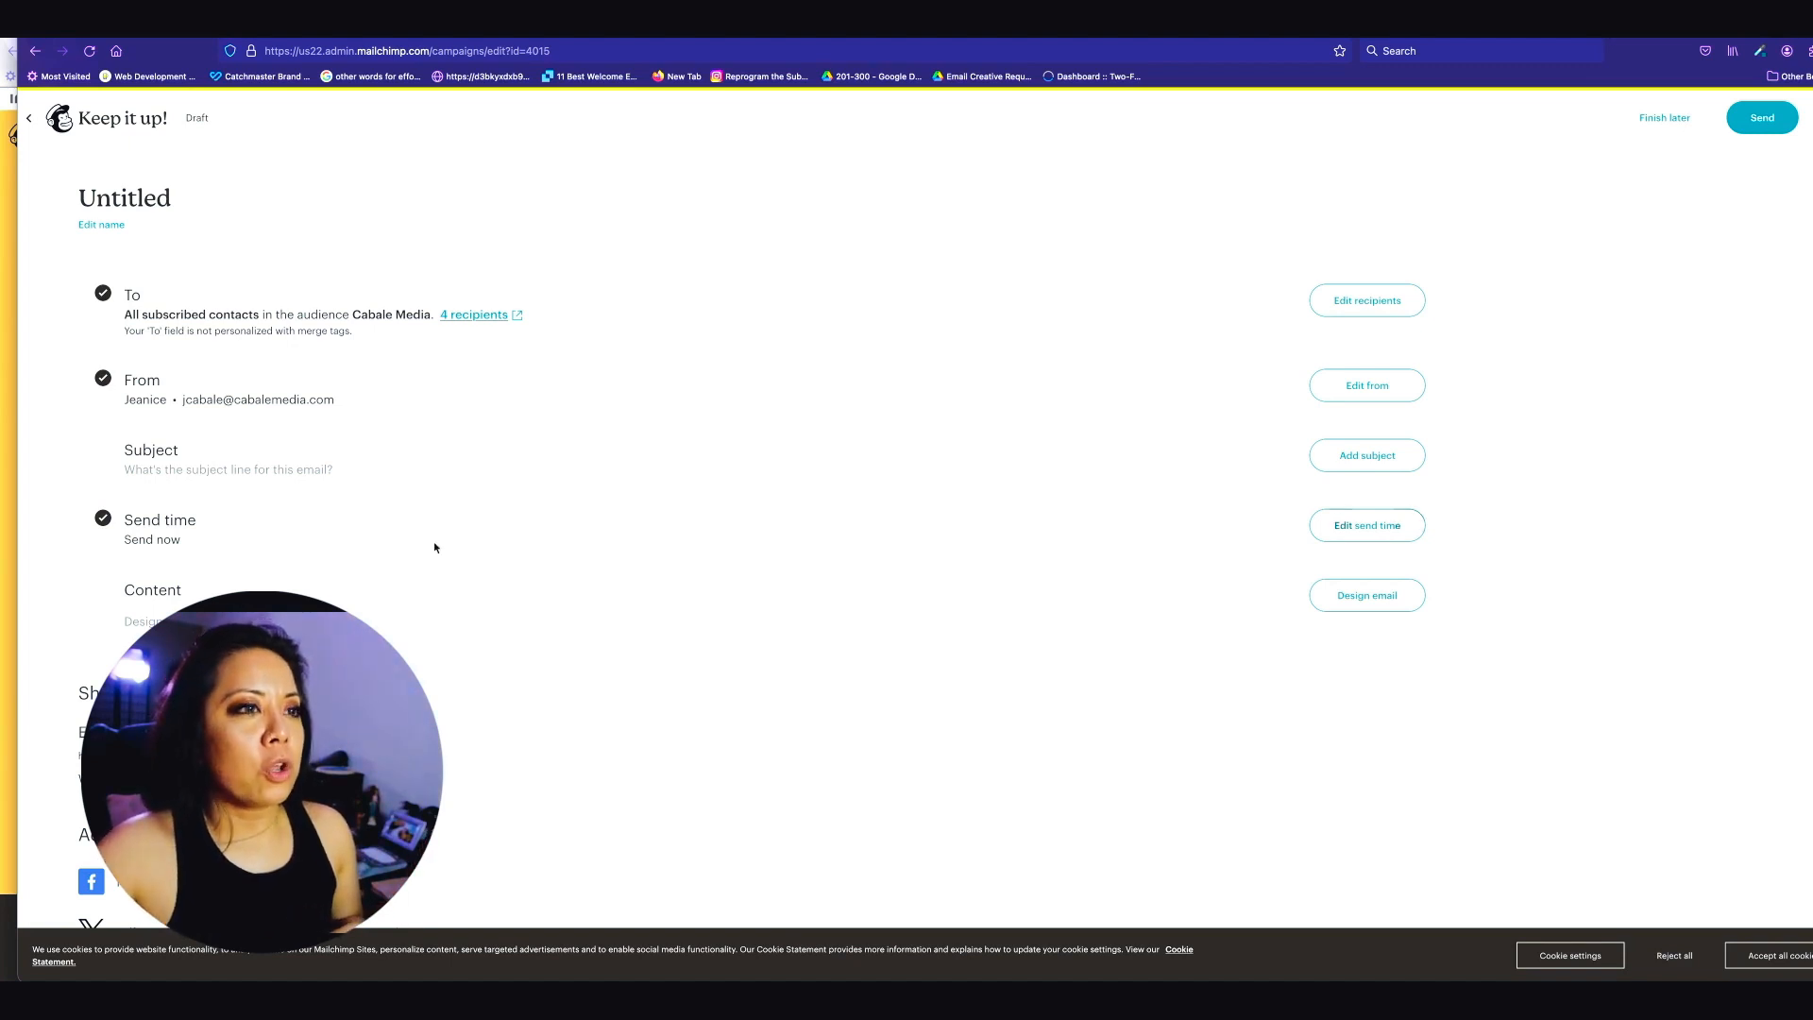
Set the send time to Send now, then proceed to designing the email.
click(1364, 526)
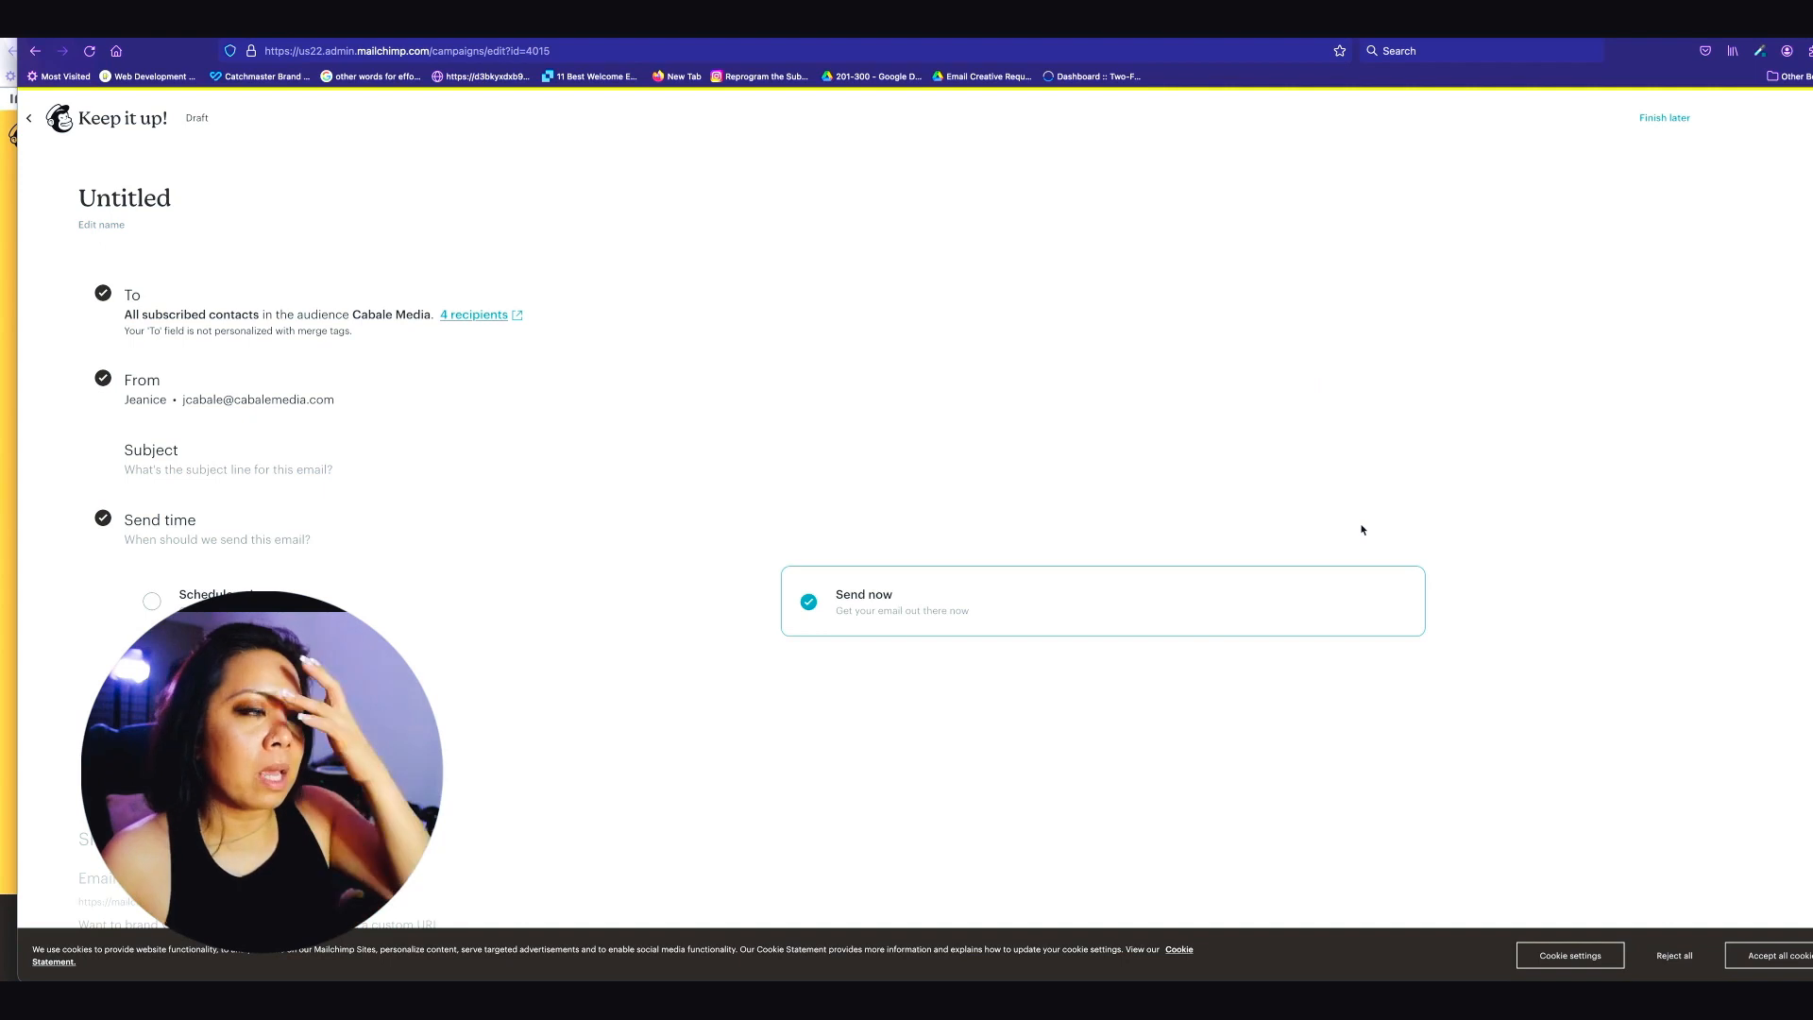
click(289, 580)
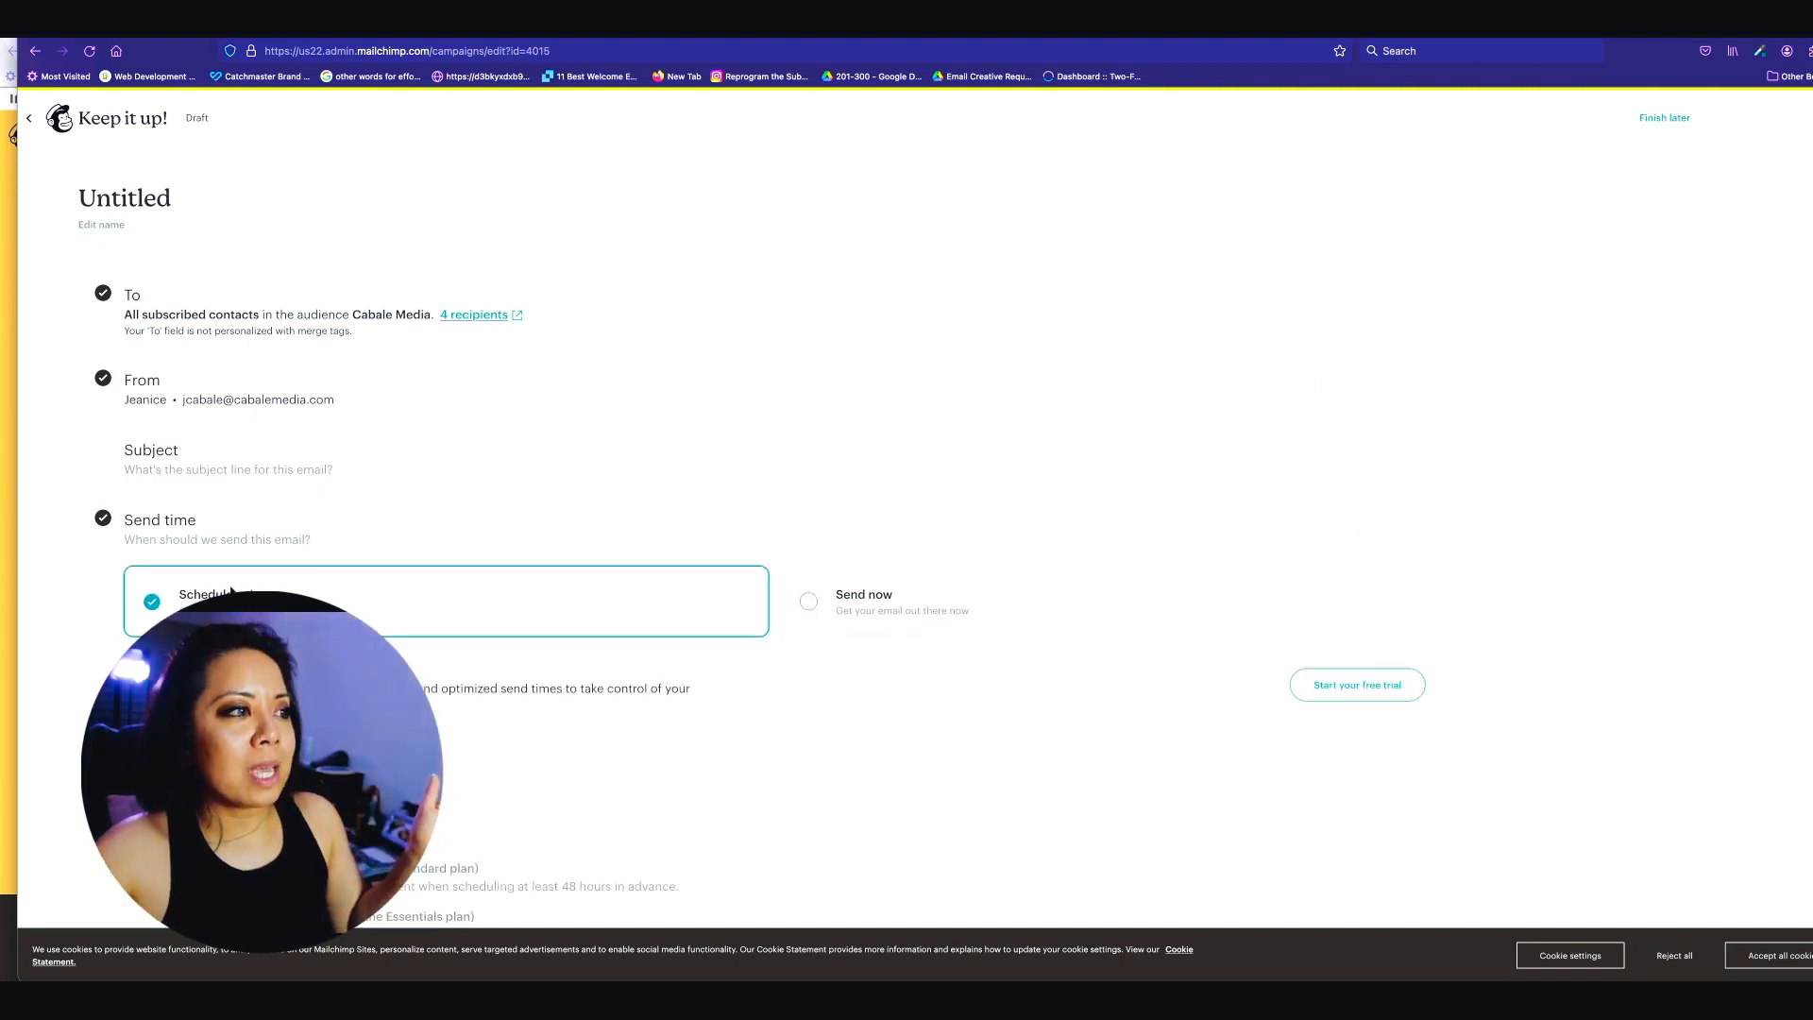
click(811, 602)
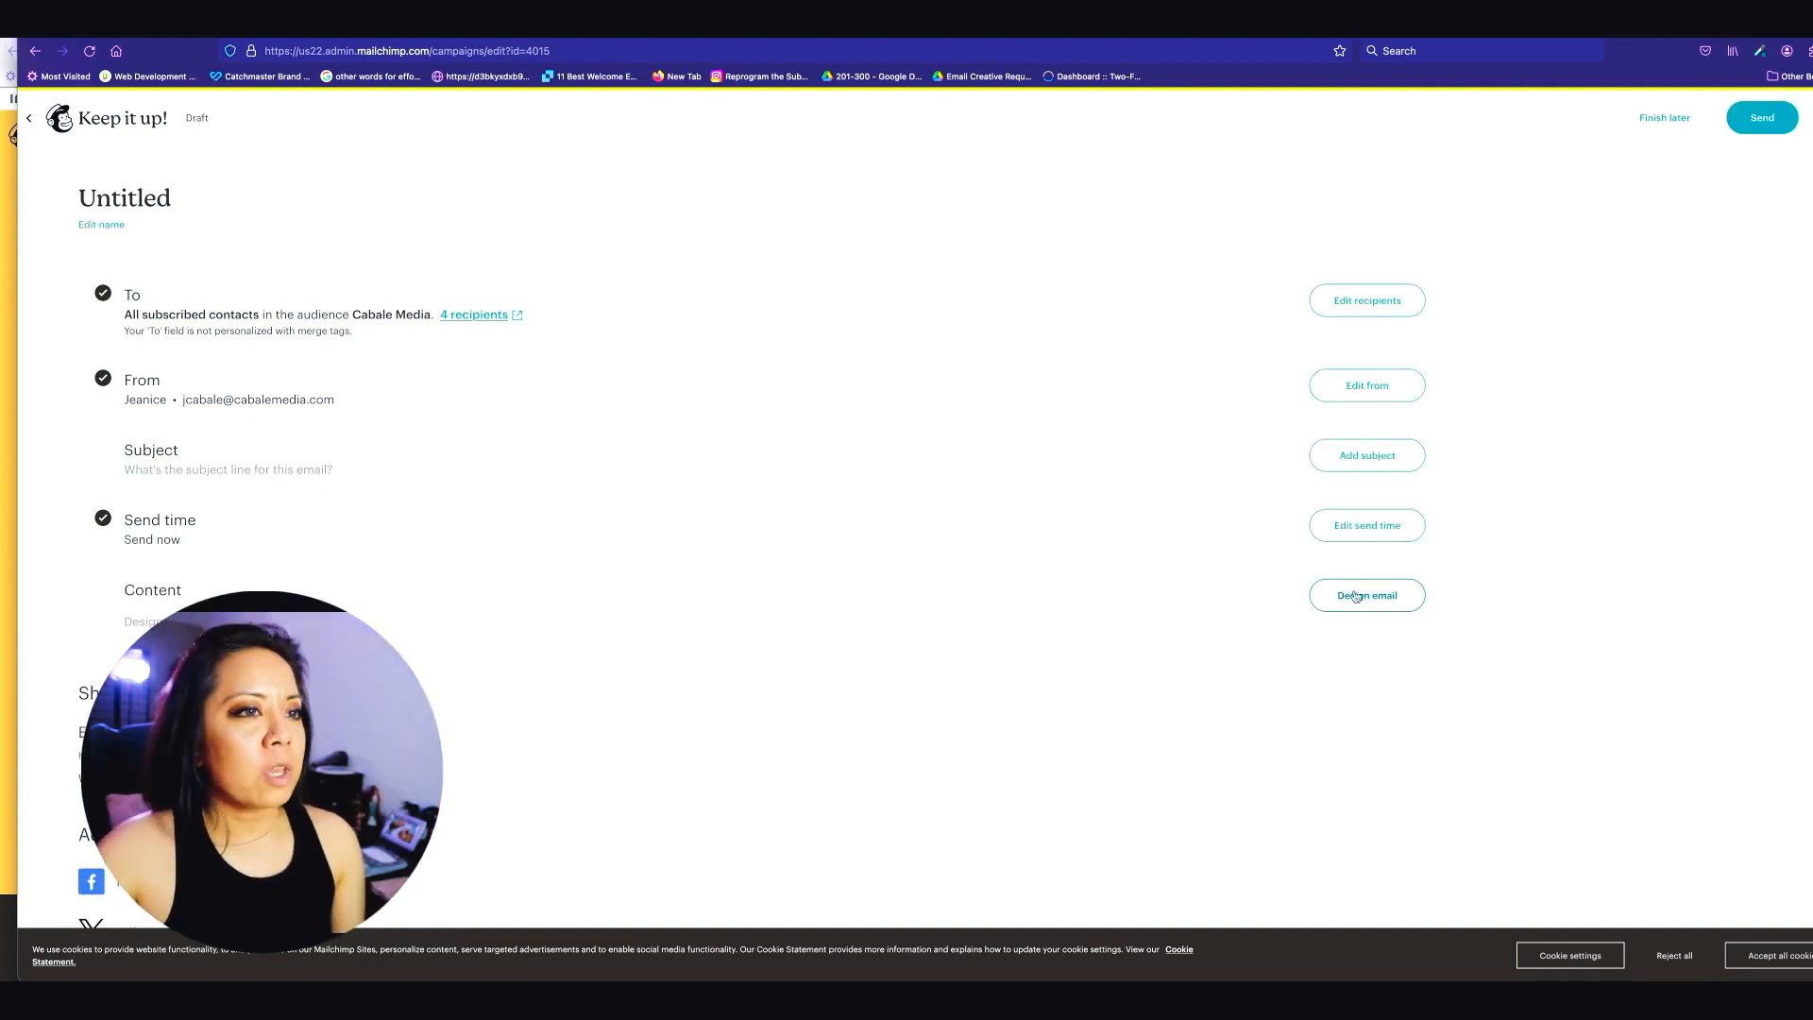
click(1338, 593)
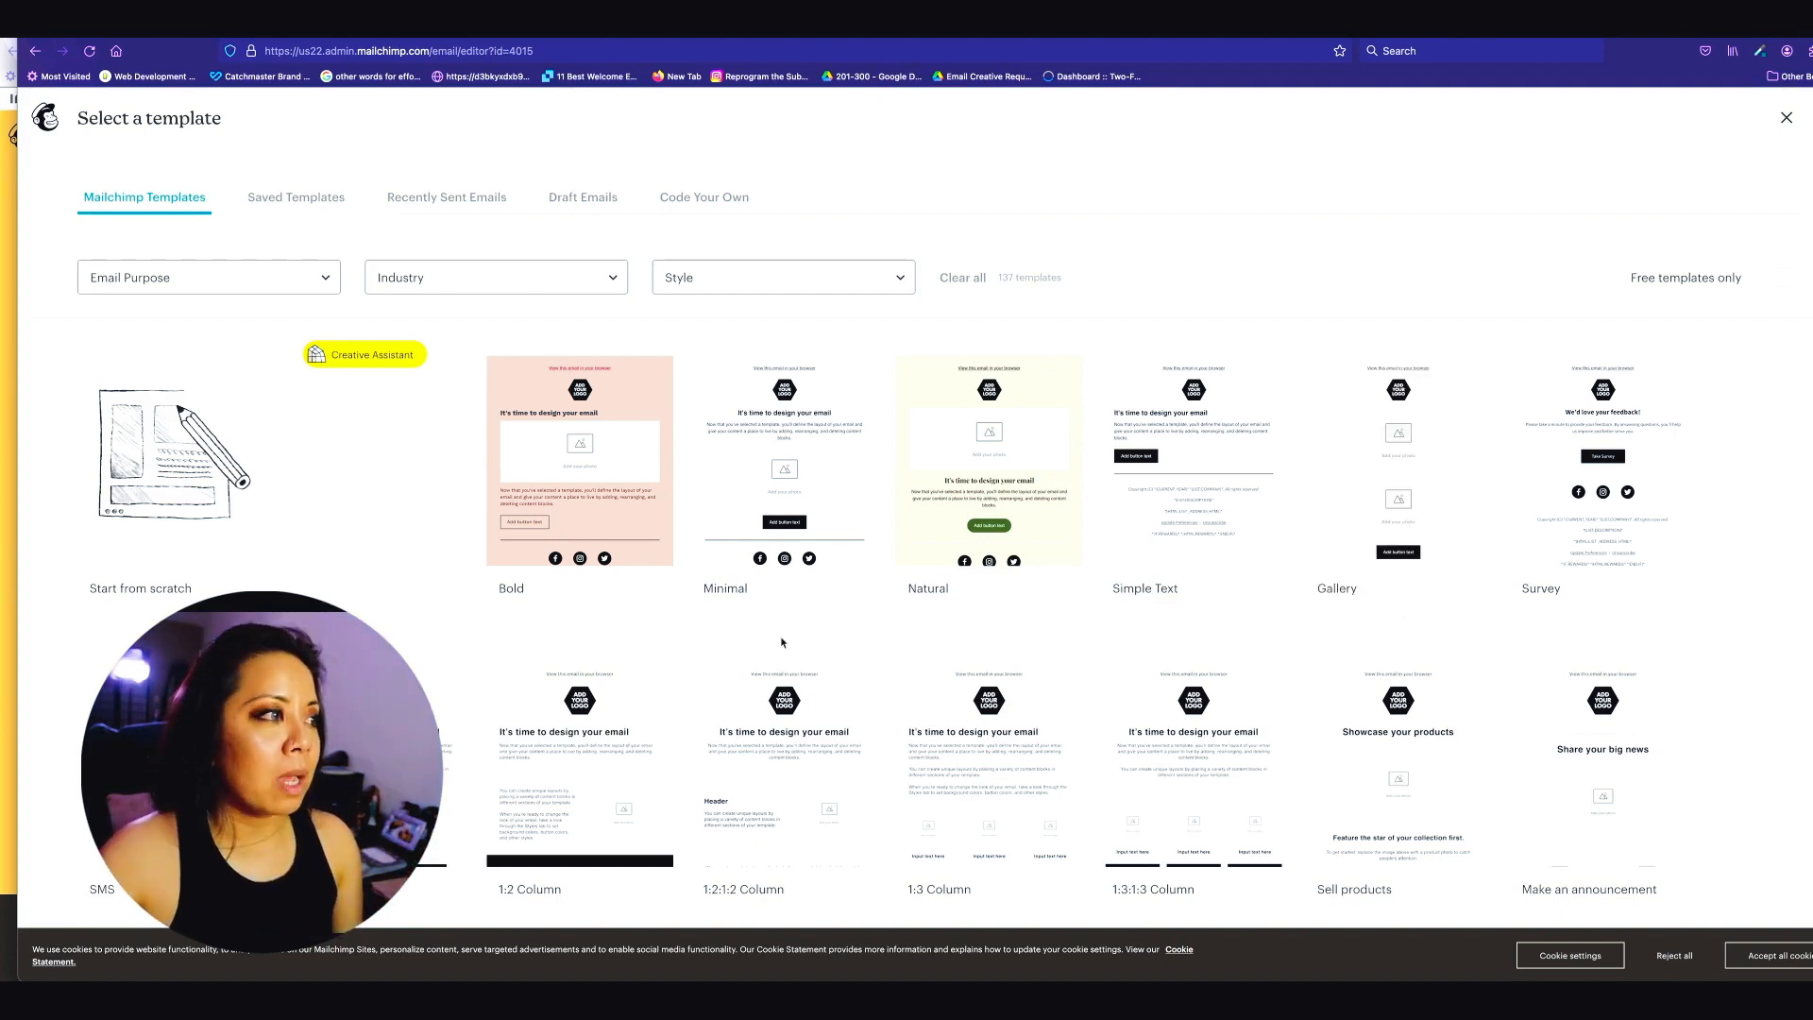
Apply the Bold template, undo that change, and return to the Home dashboard.
mouse_move(613, 463)
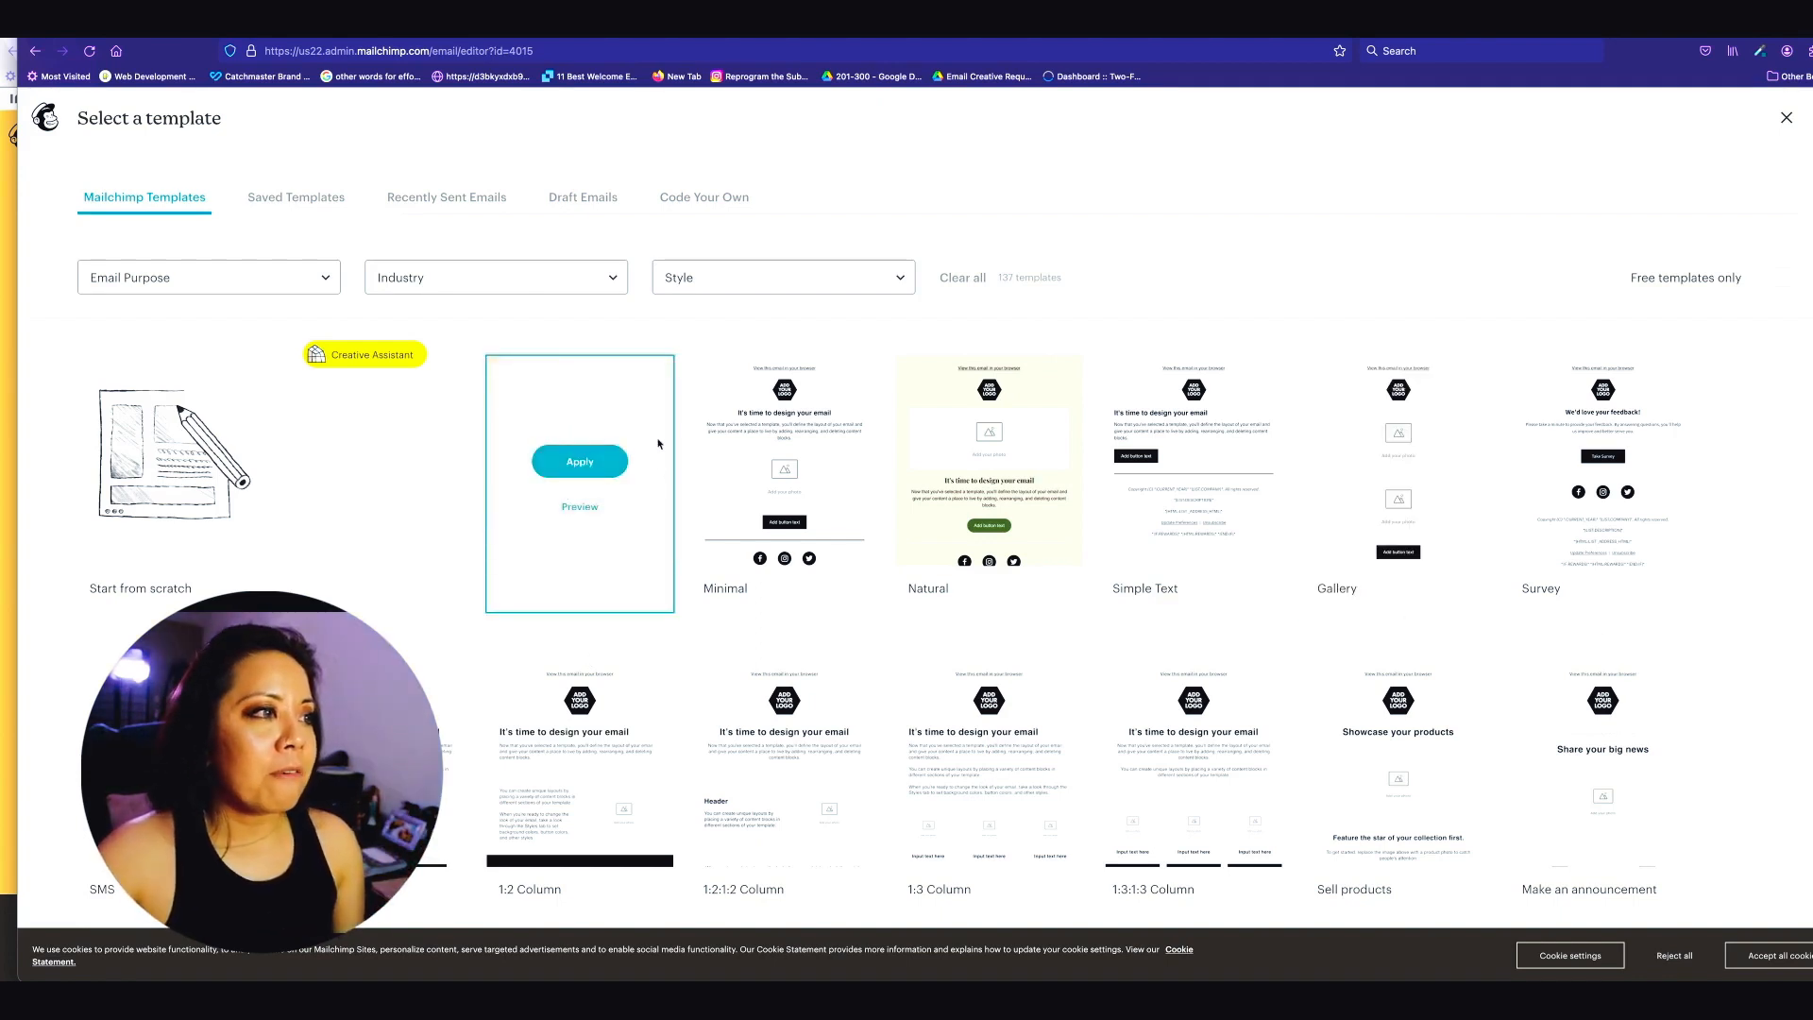
click(613, 462)
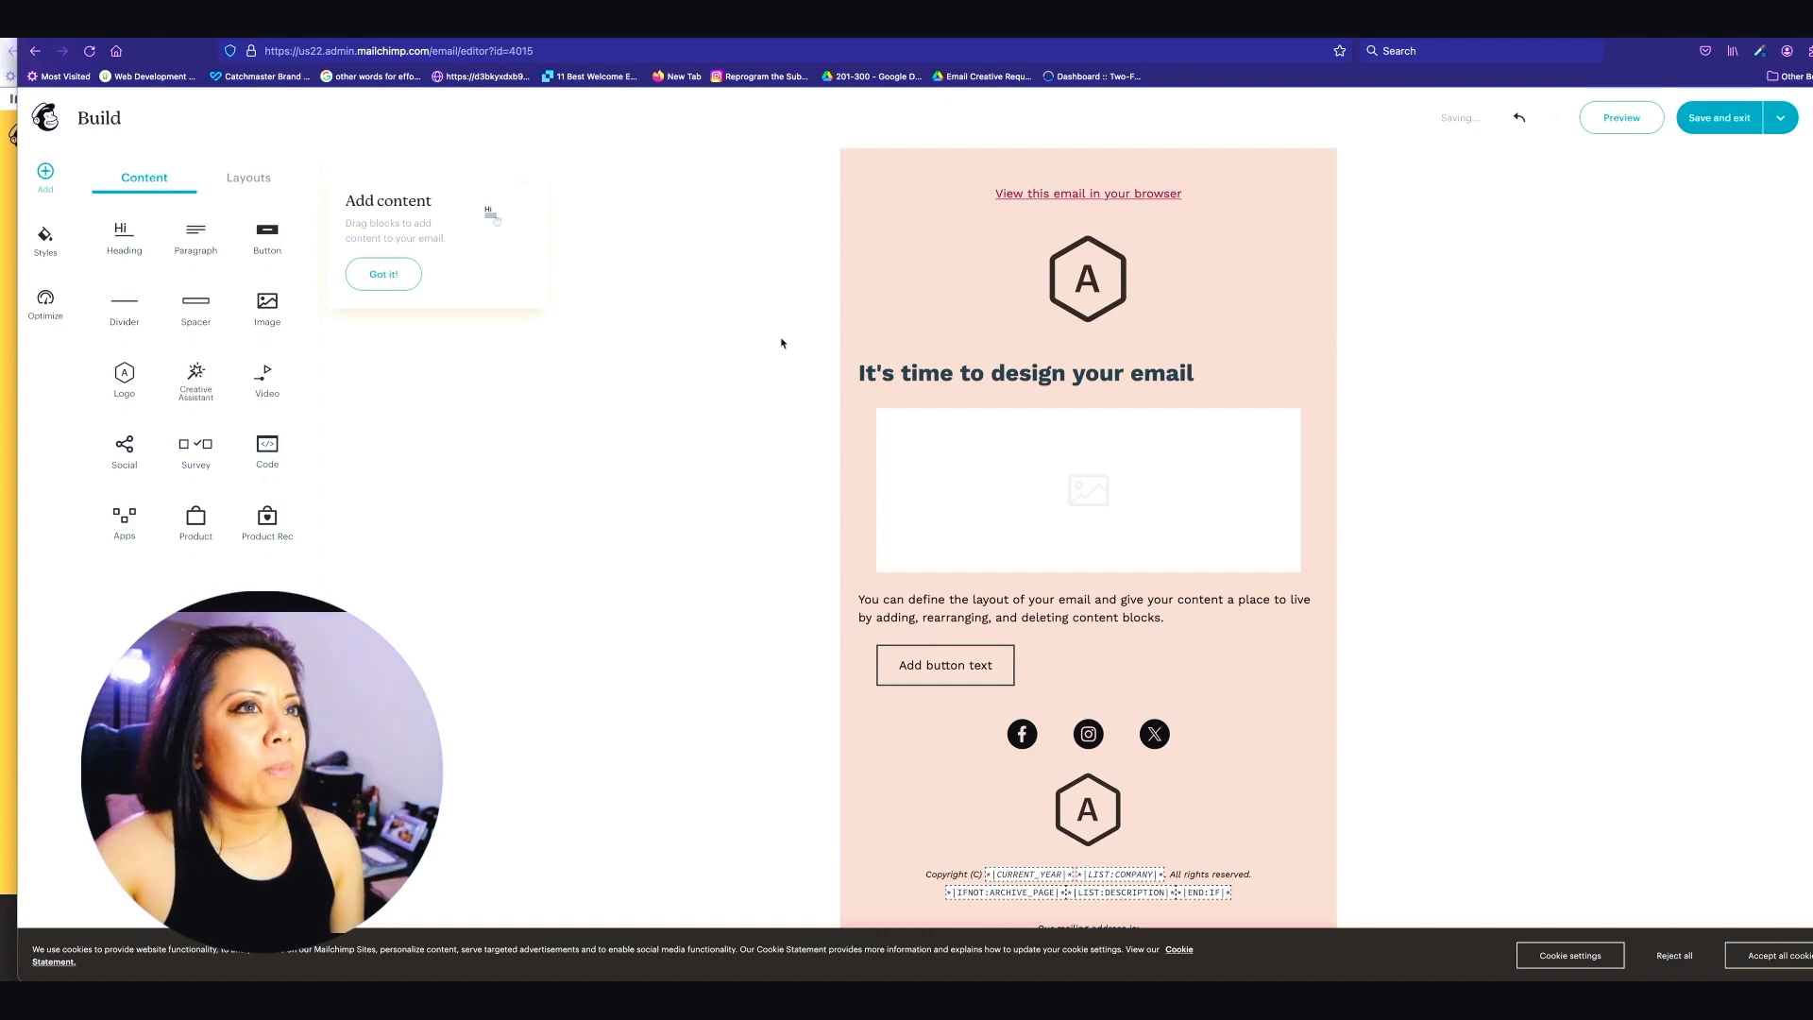
click(1523, 120)
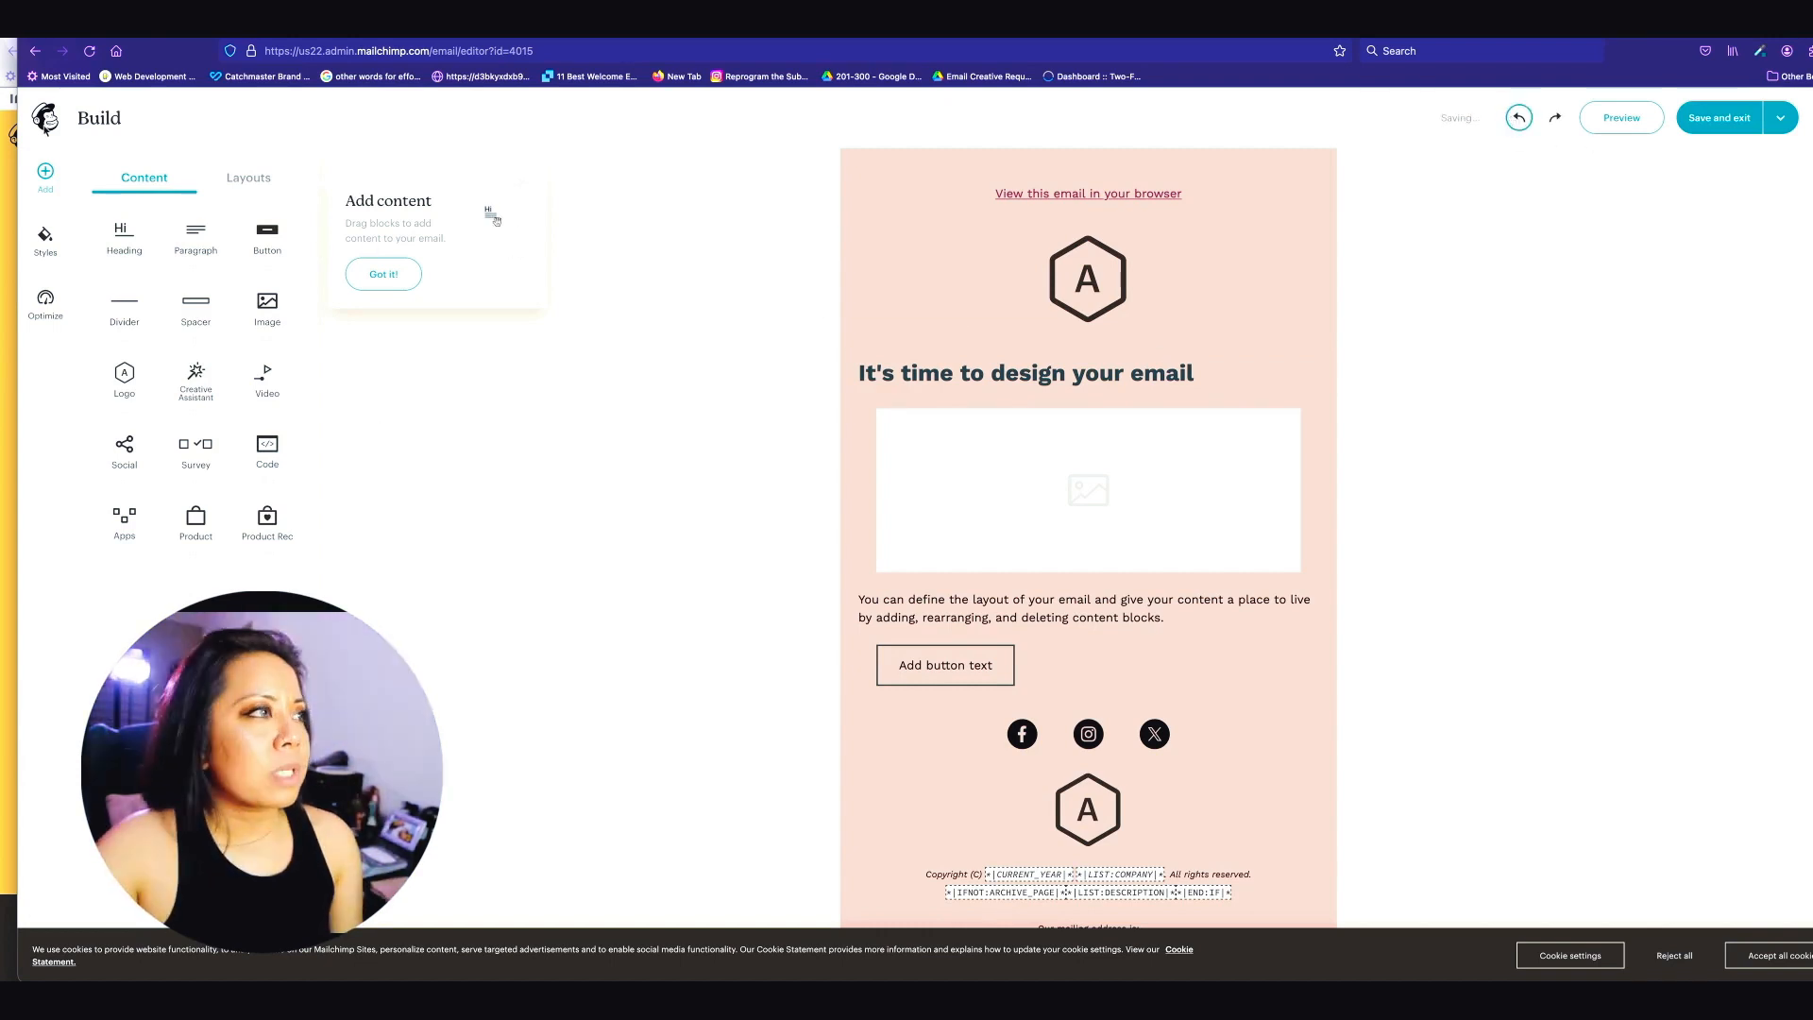
click(47, 118)
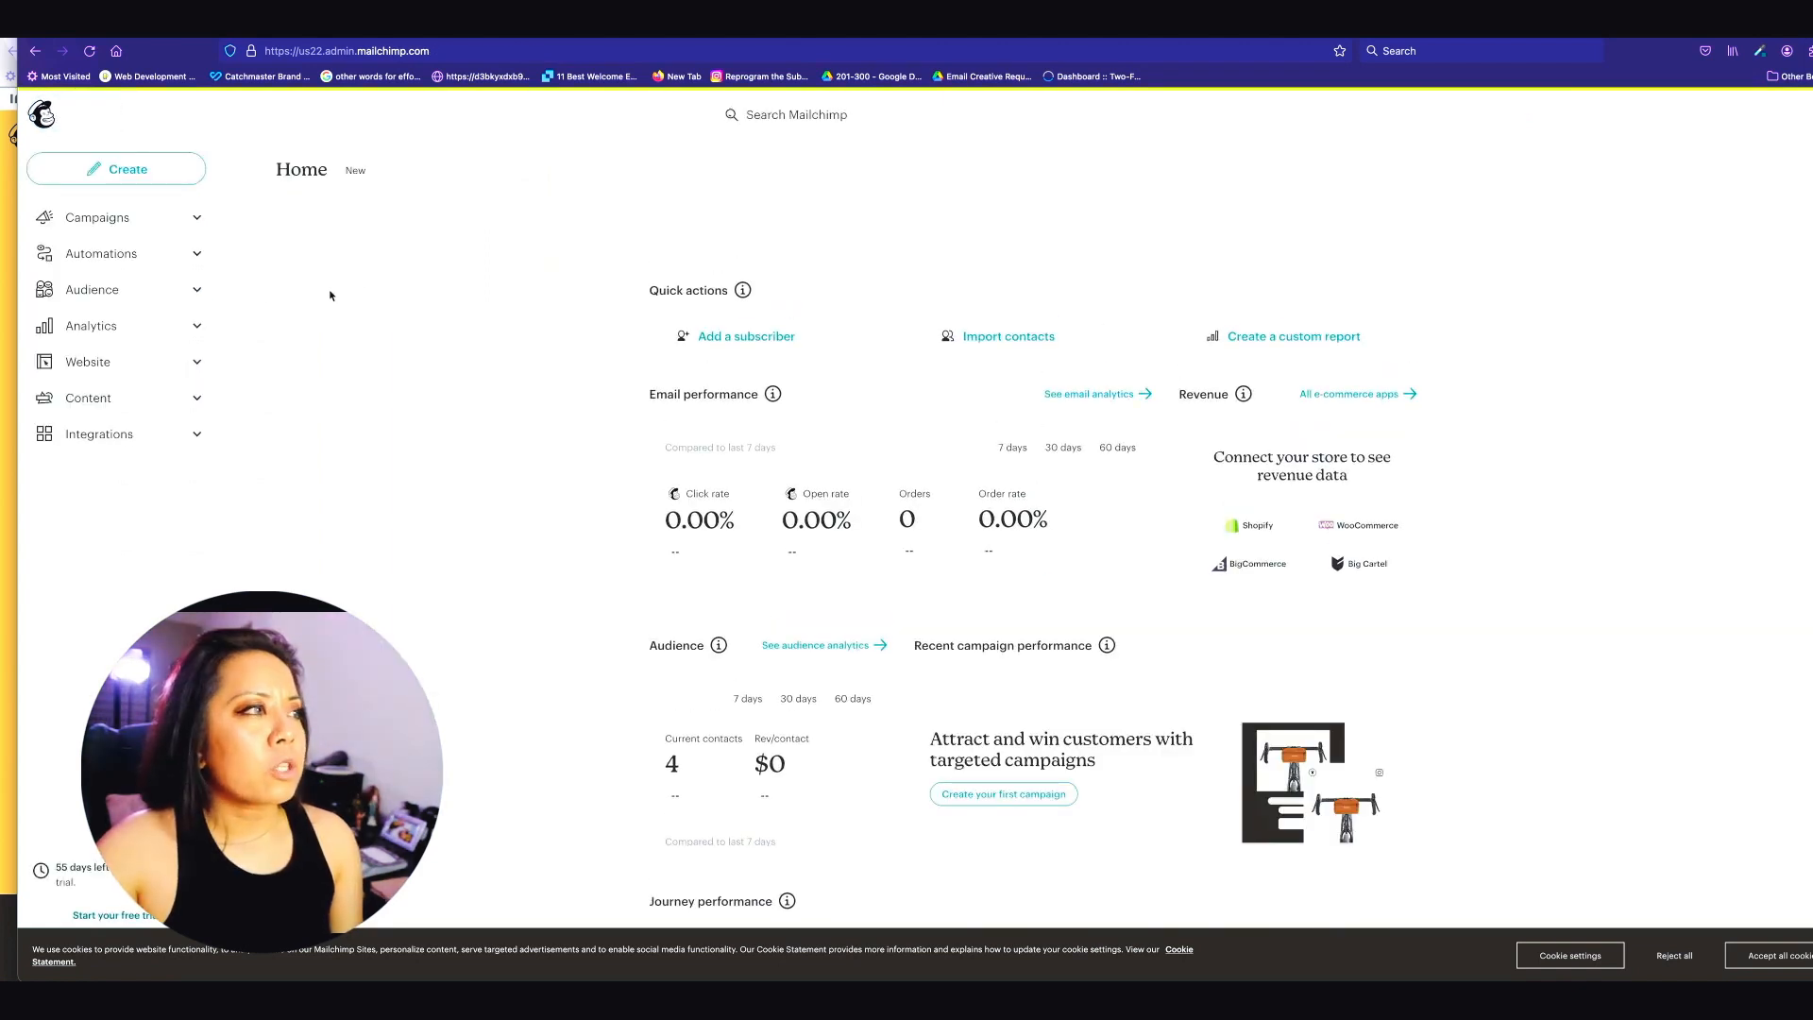
Edit the Untitled draft's content and choose Change template from the Save and exit menu.
click(114, 219)
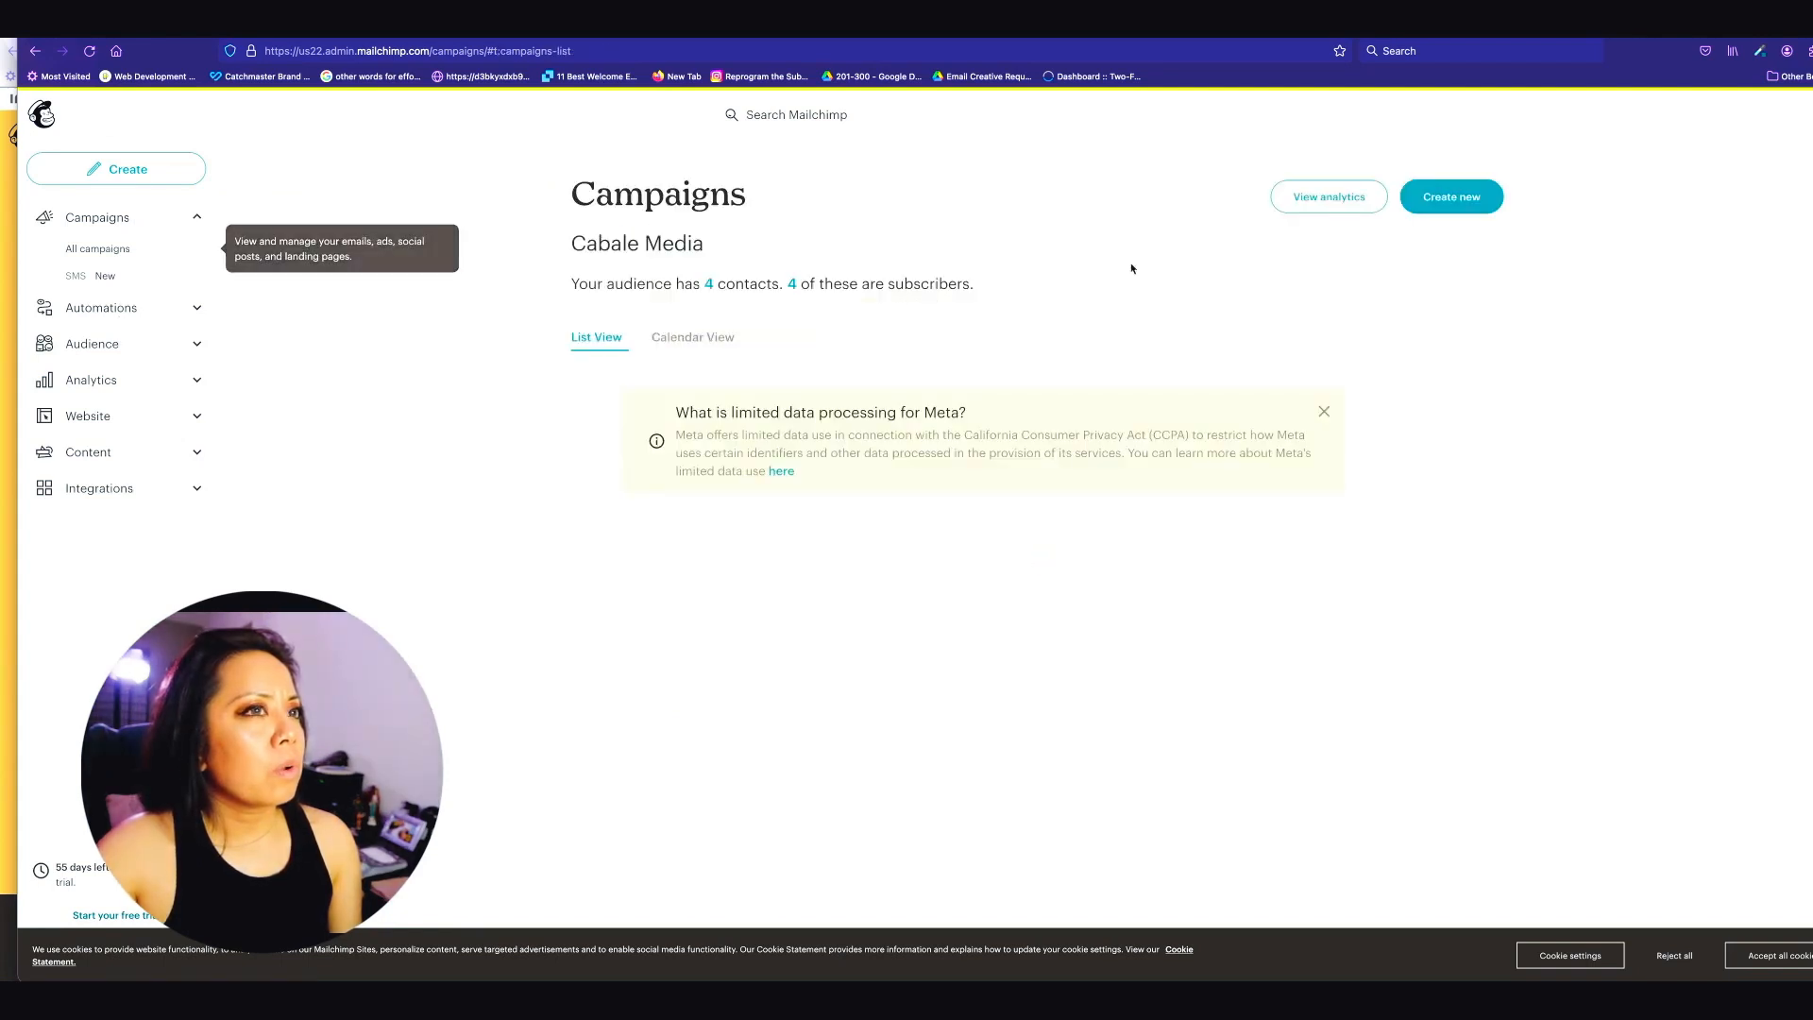
click(1443, 200)
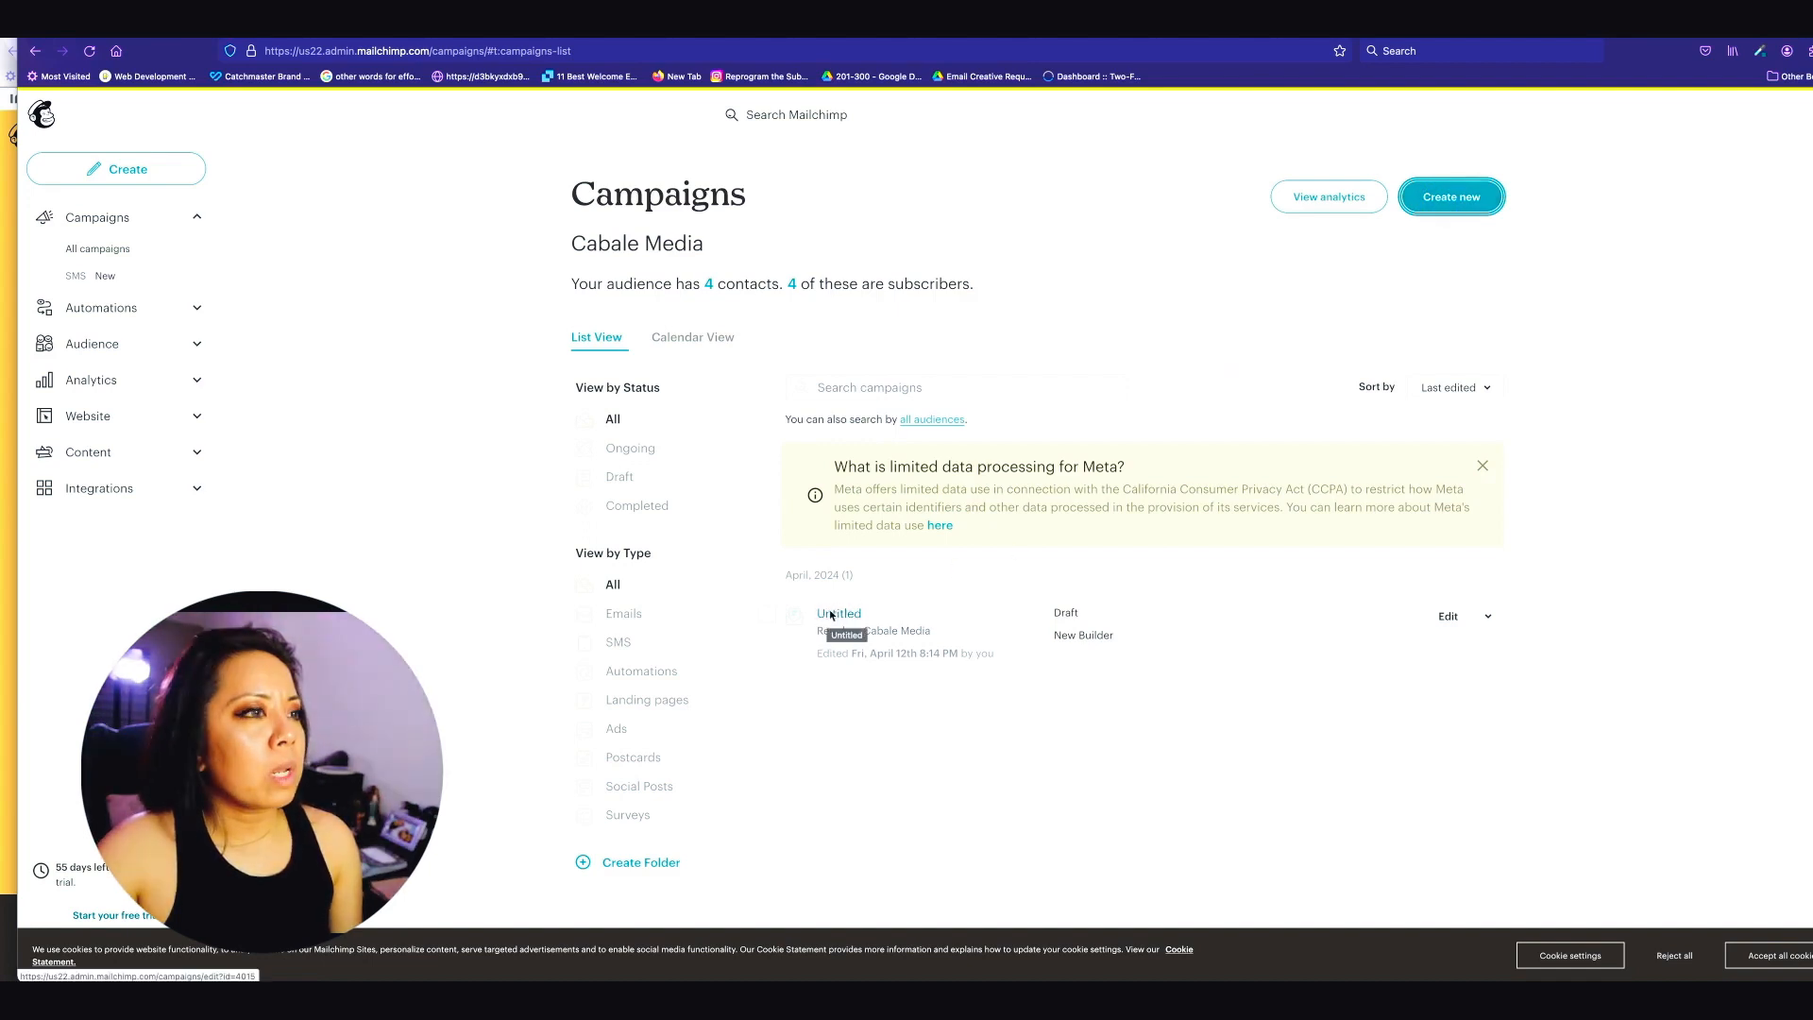
click(1449, 615)
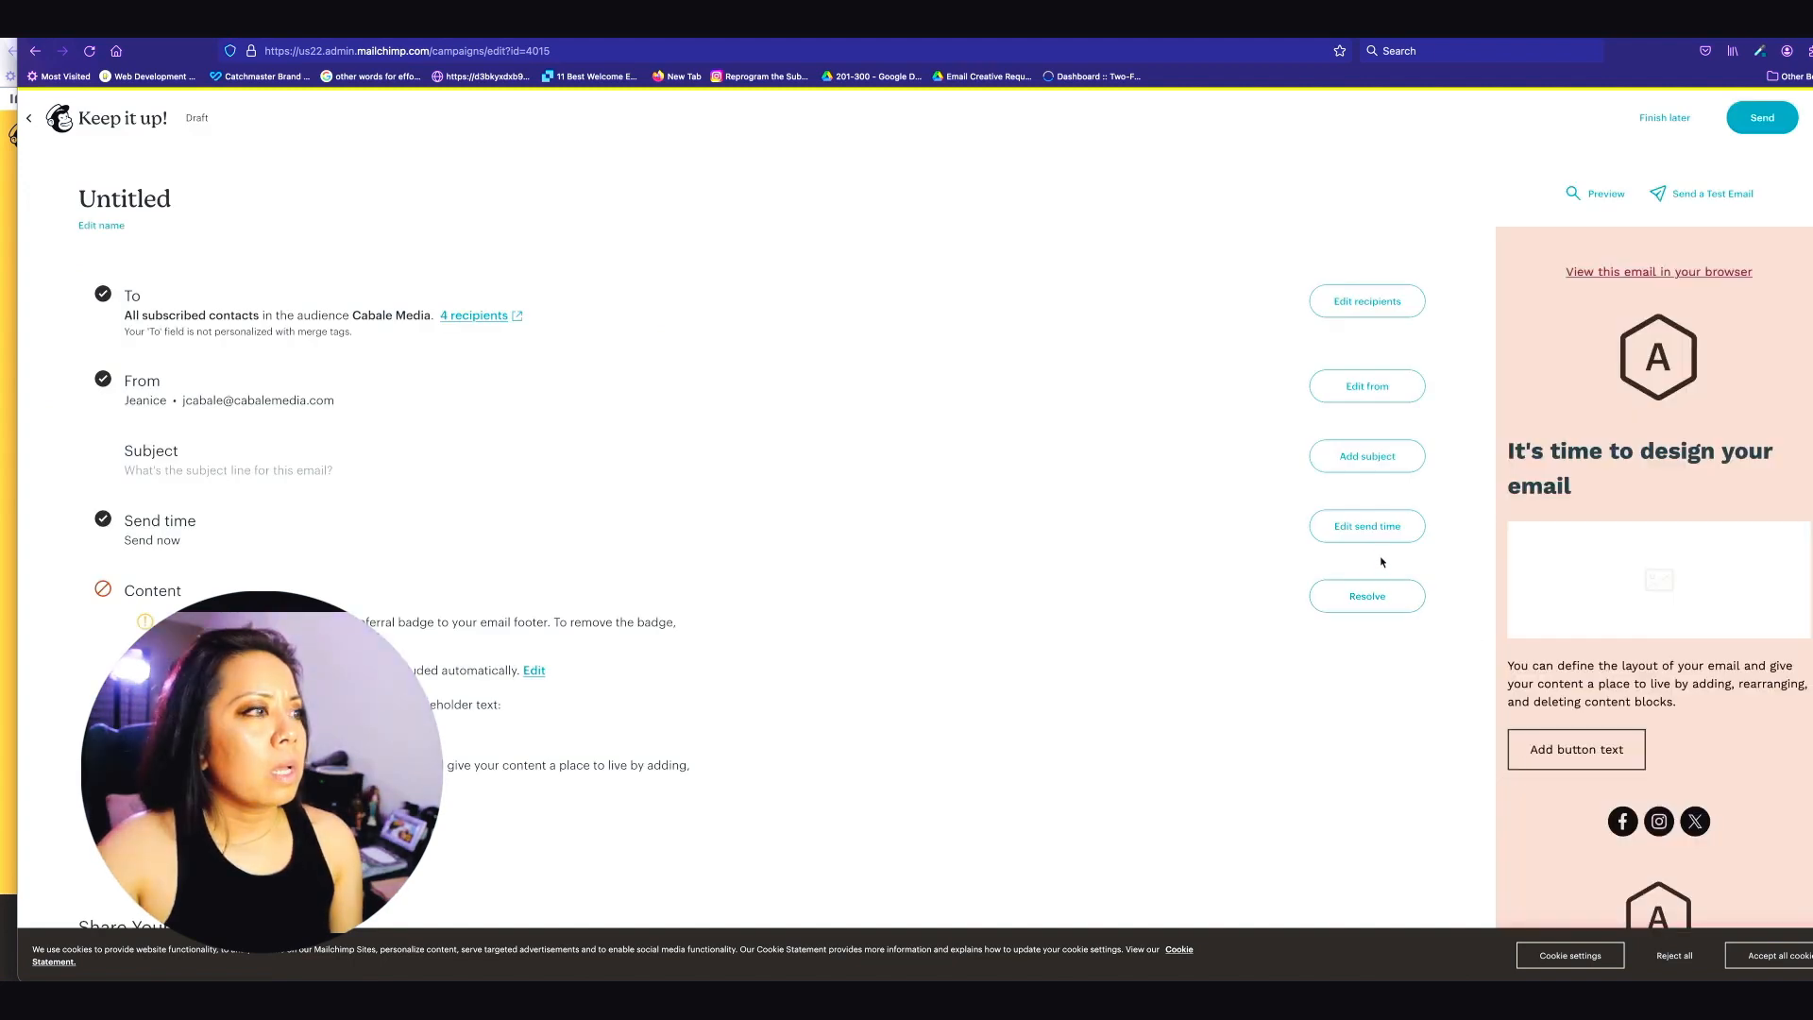
click(1363, 592)
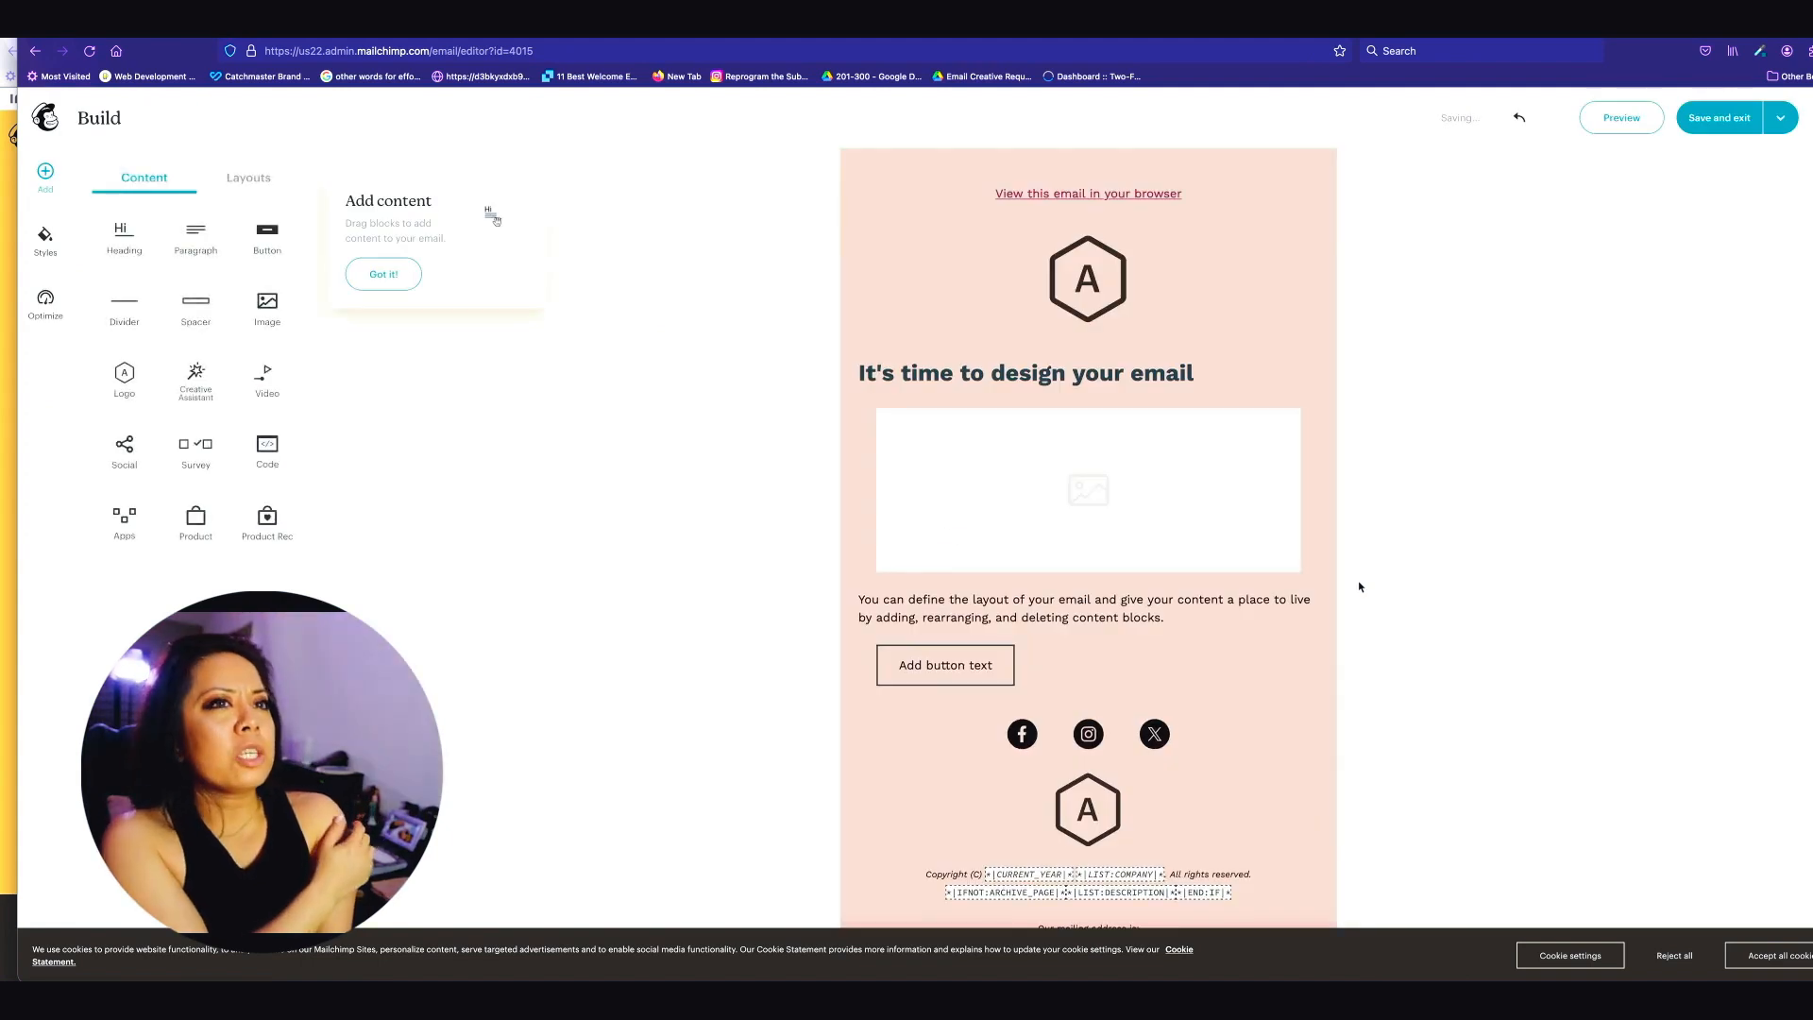
click(1780, 117)
click(1704, 234)
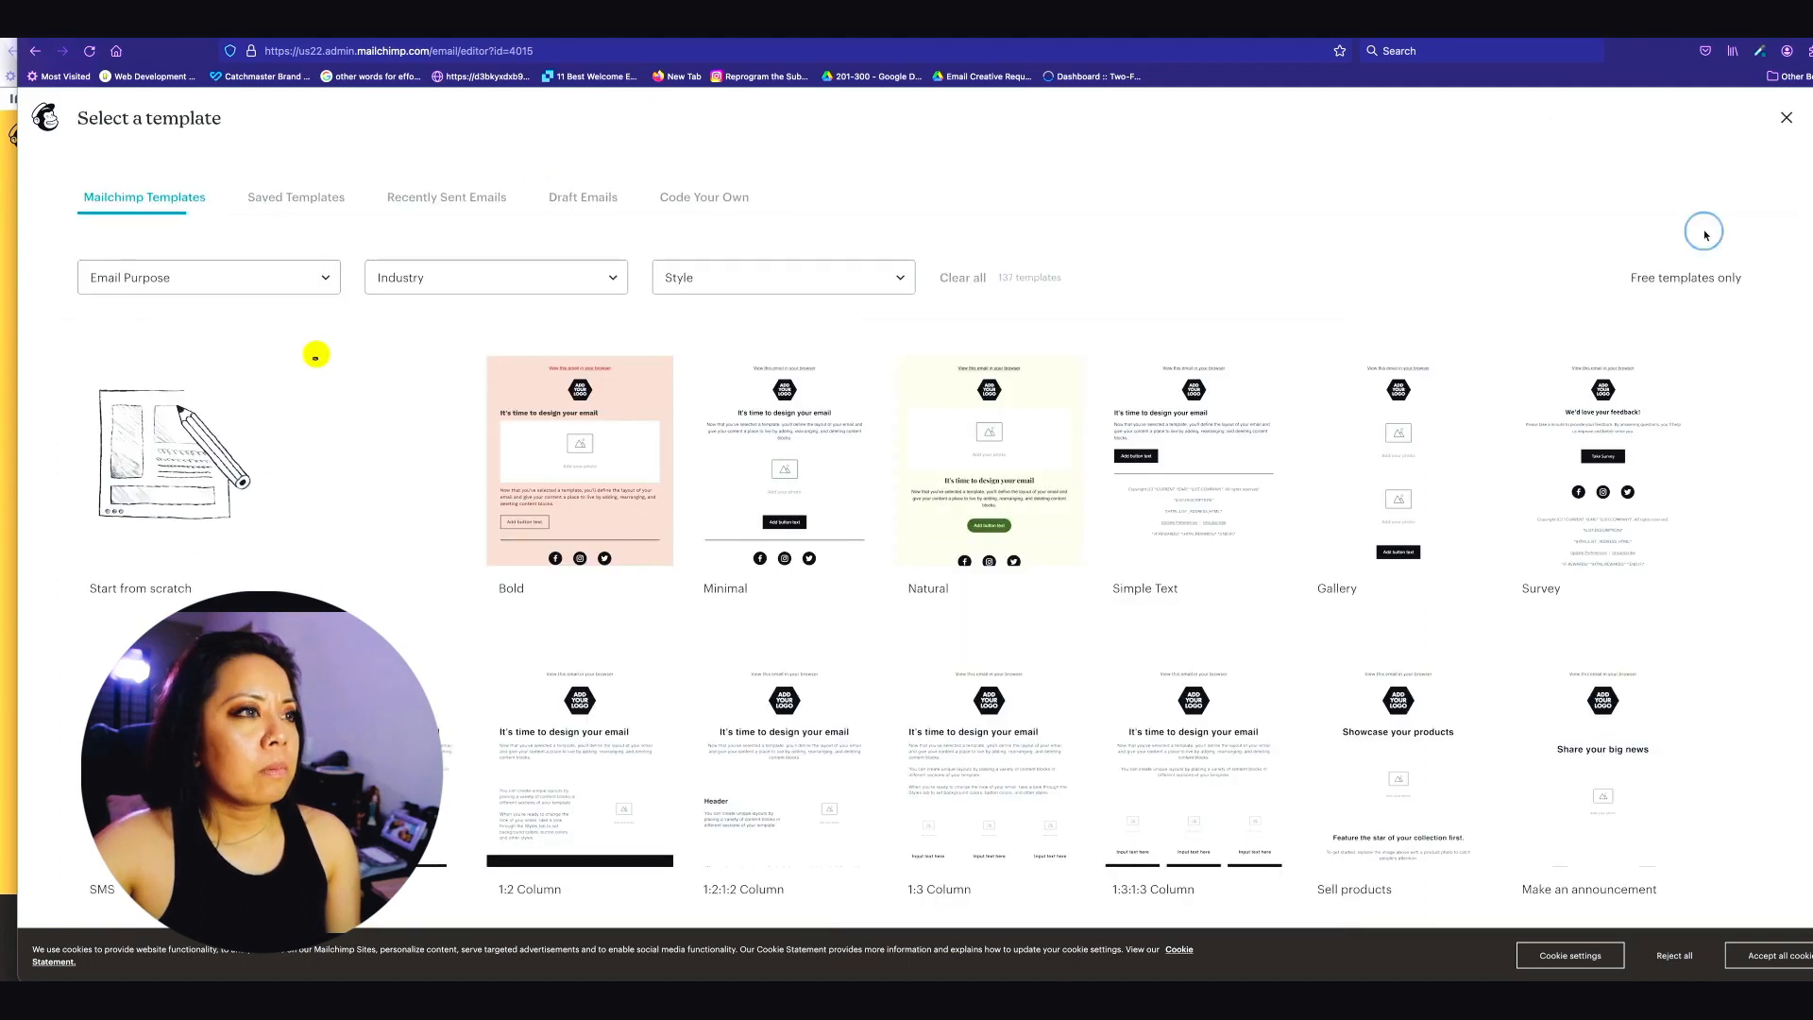
Review Creative Assistant's Cabale Media designs, close with Done, and go back Home.
click(380, 486)
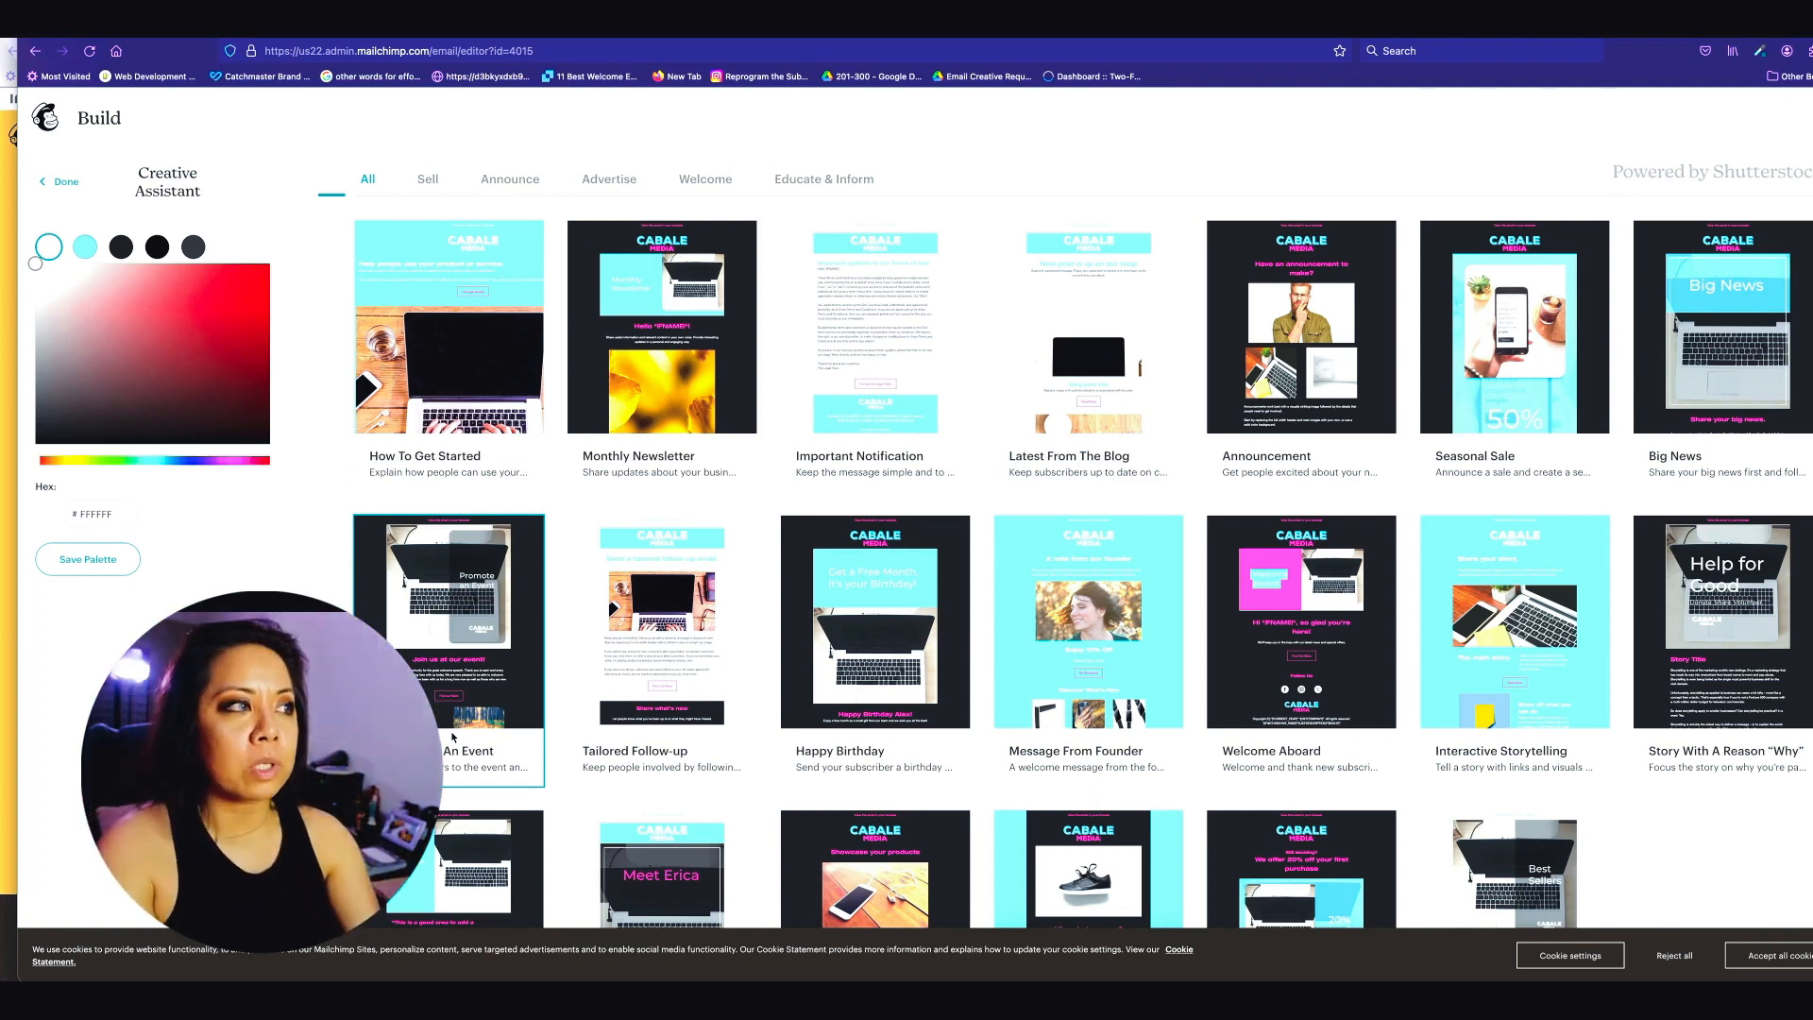
click(76, 183)
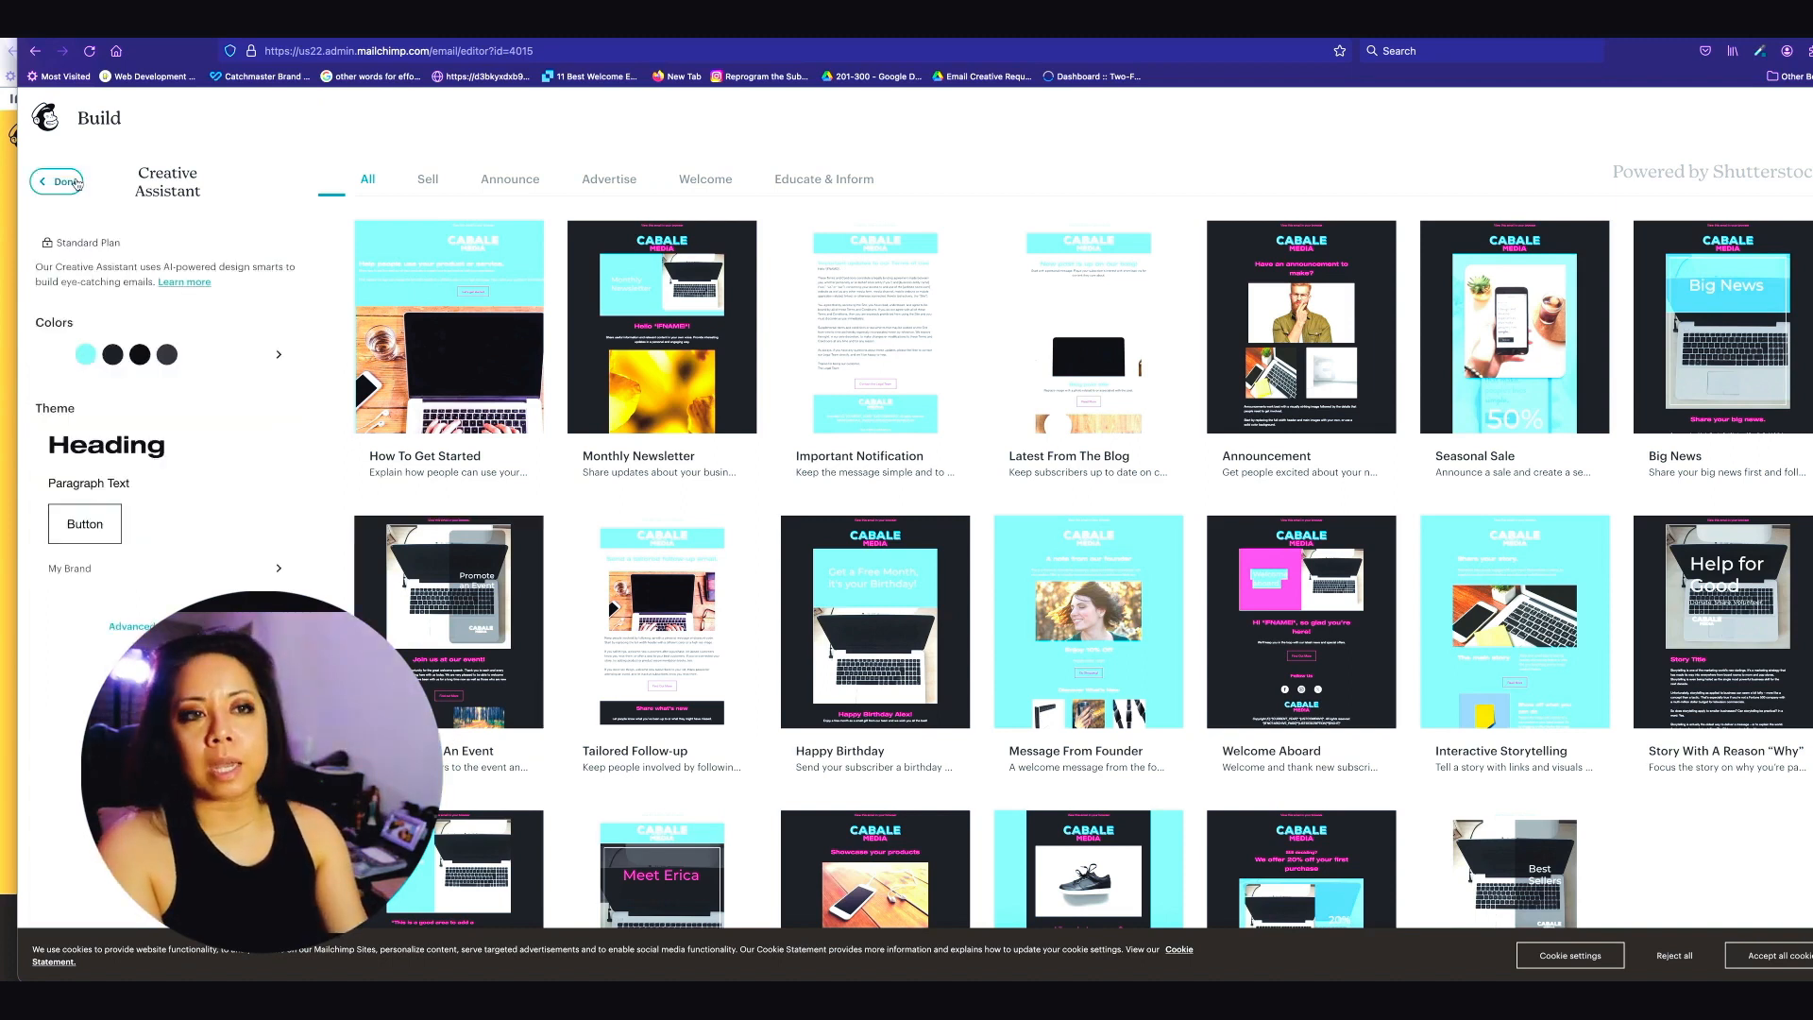
click(42, 115)
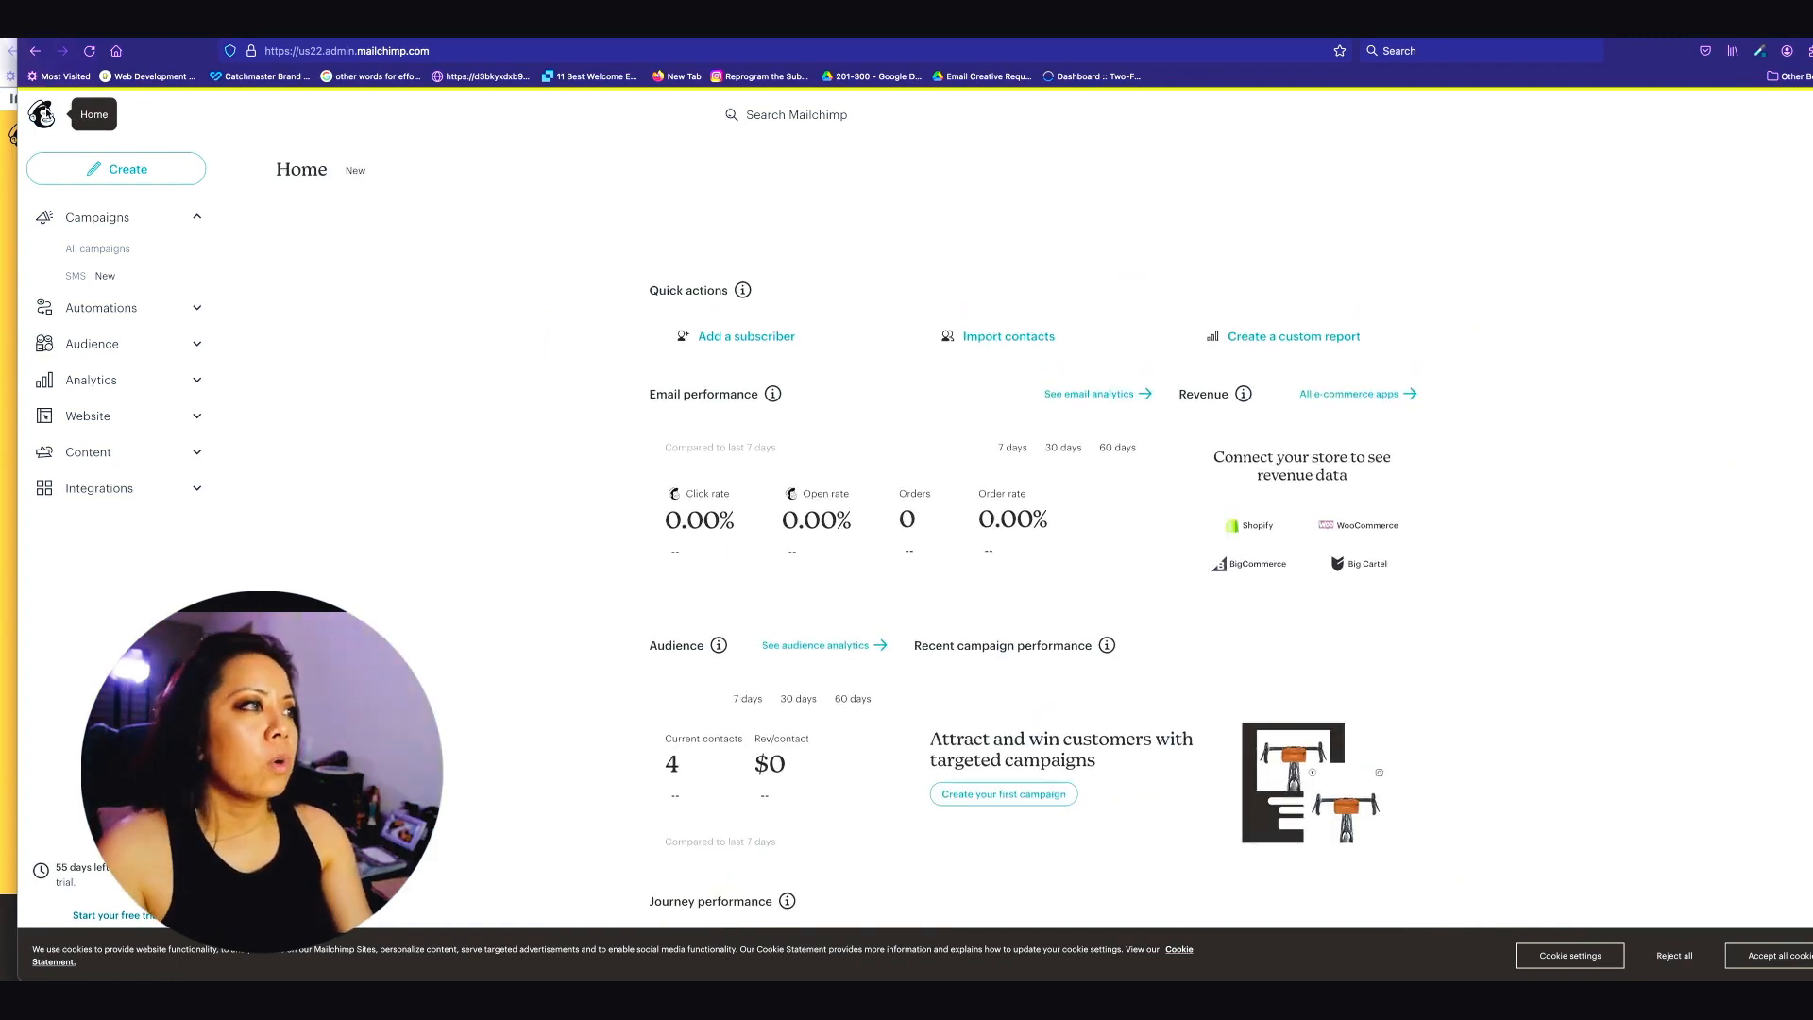
Open the Untitled draft in the email builder and select its 'View this email in your browser' line.
click(113, 223)
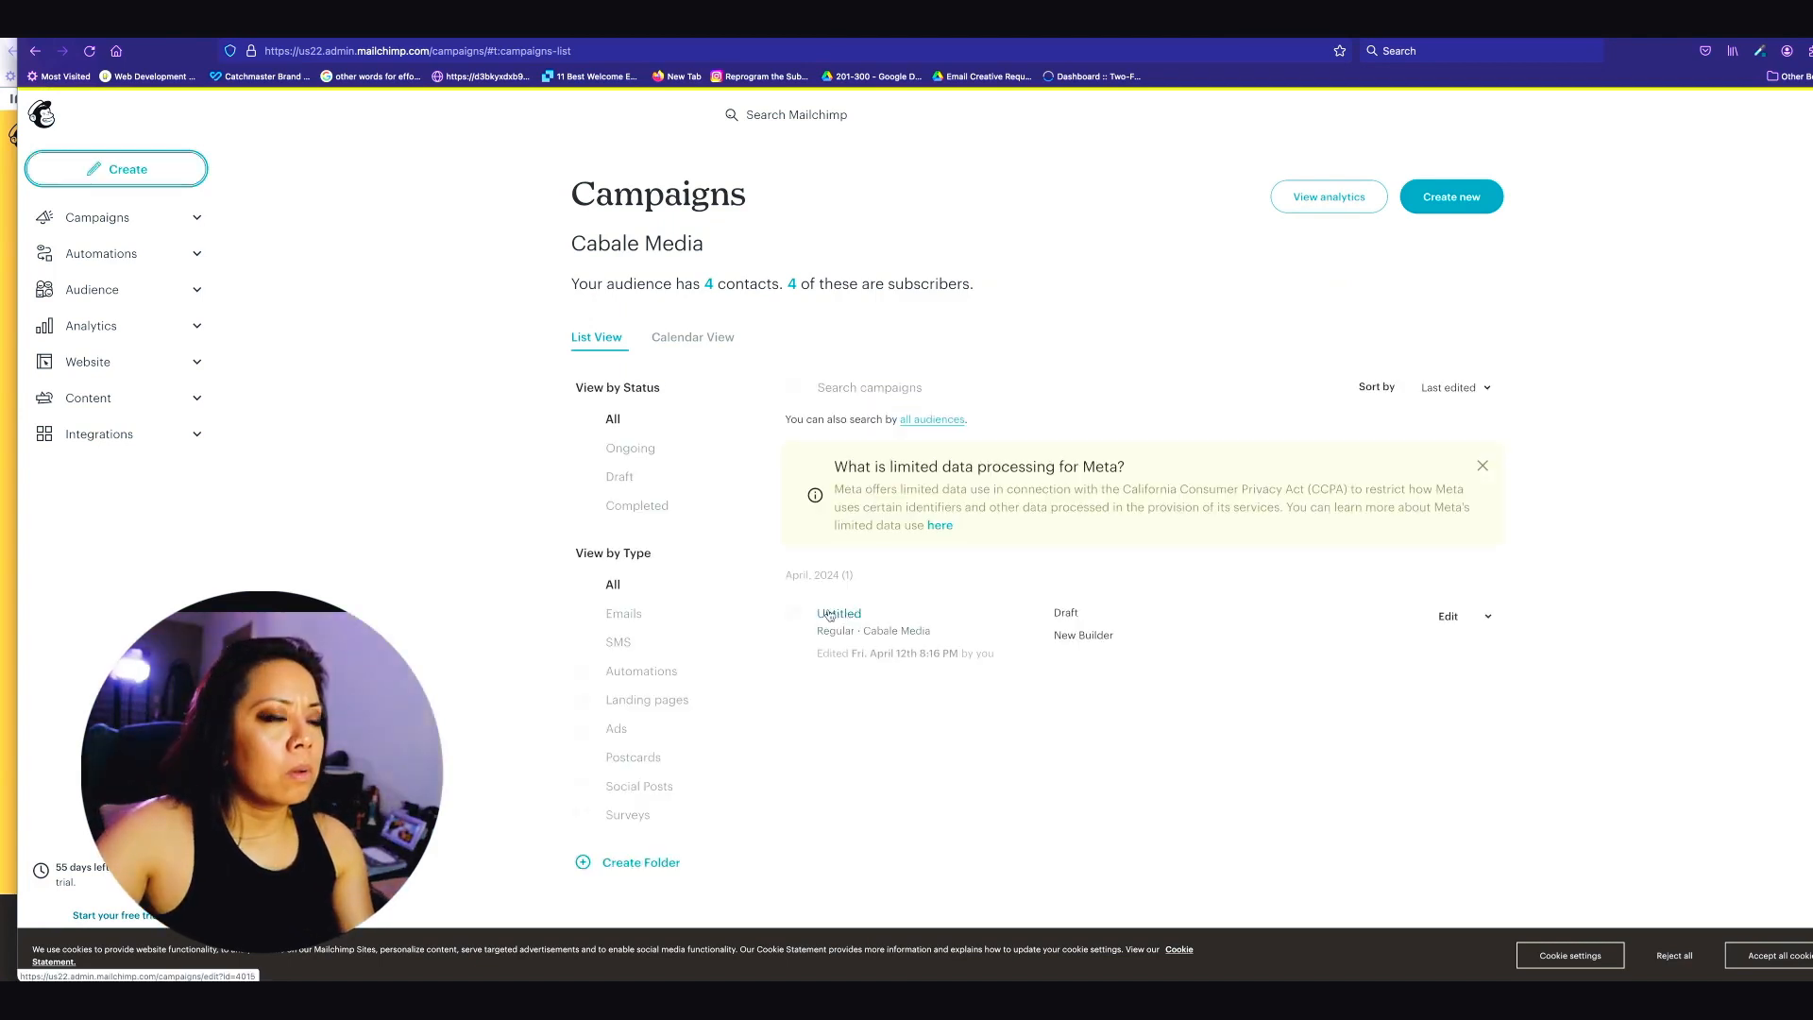
click(1448, 618)
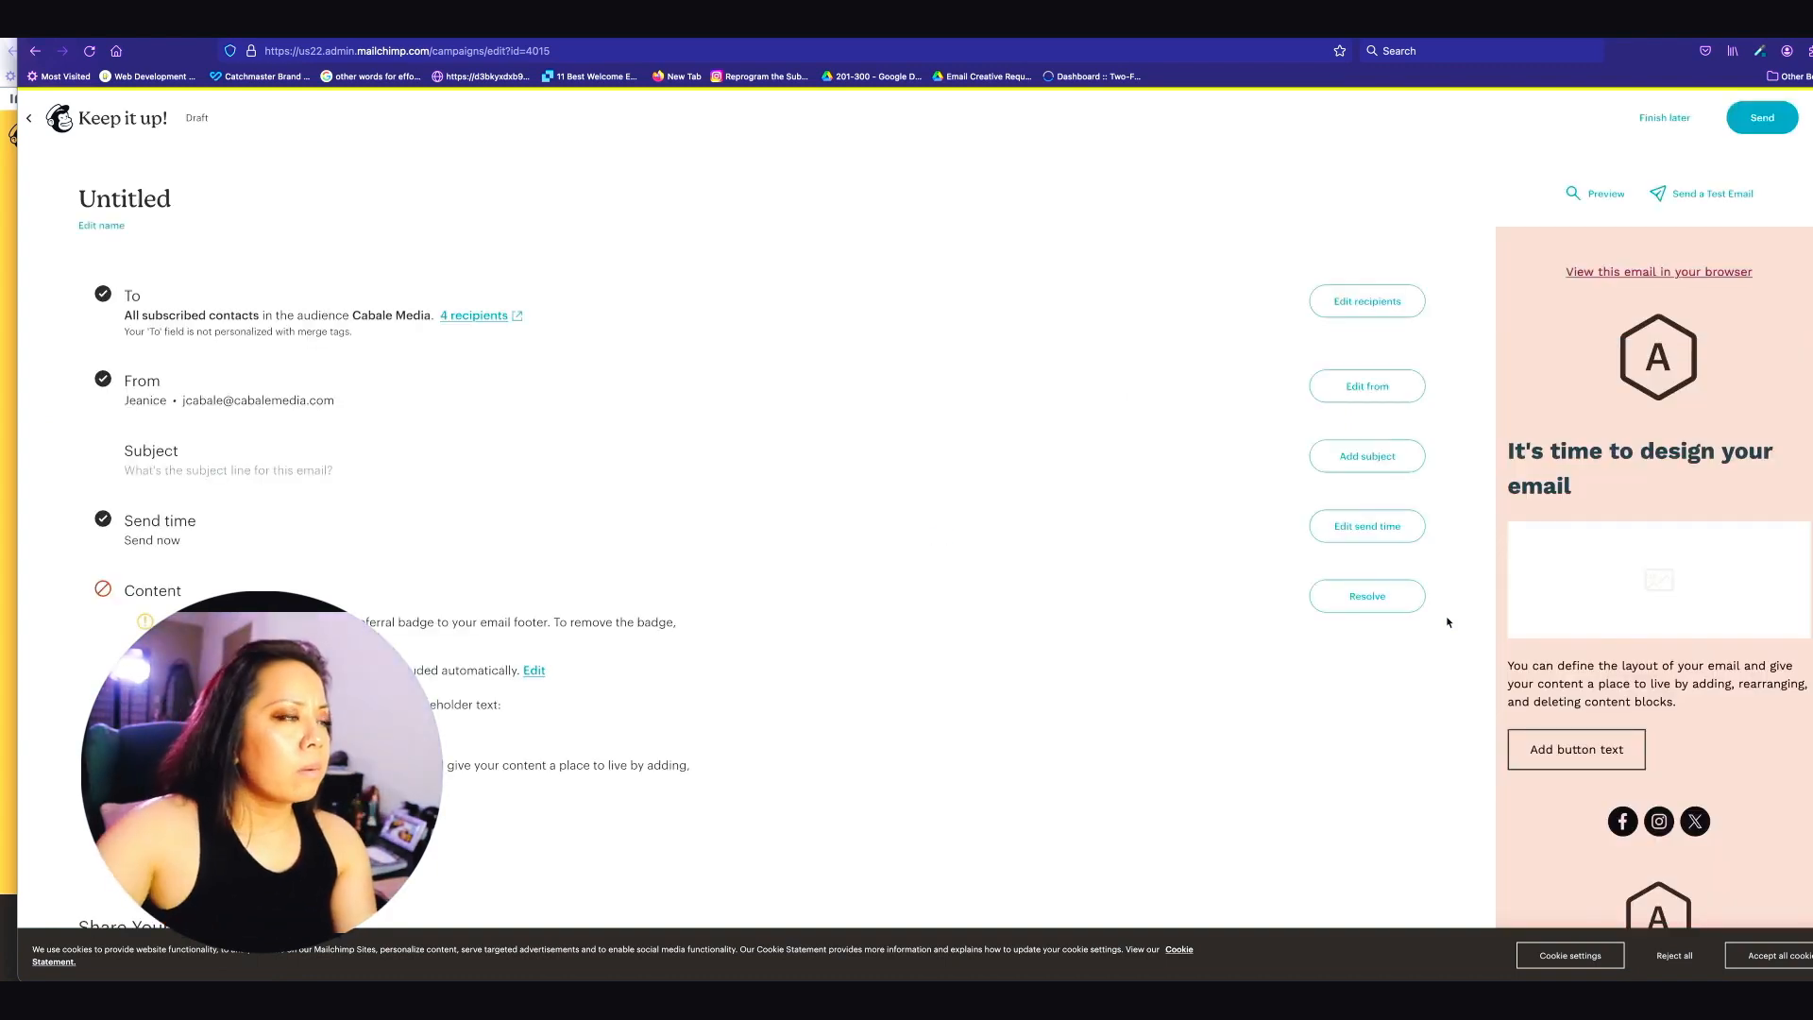
click(1392, 603)
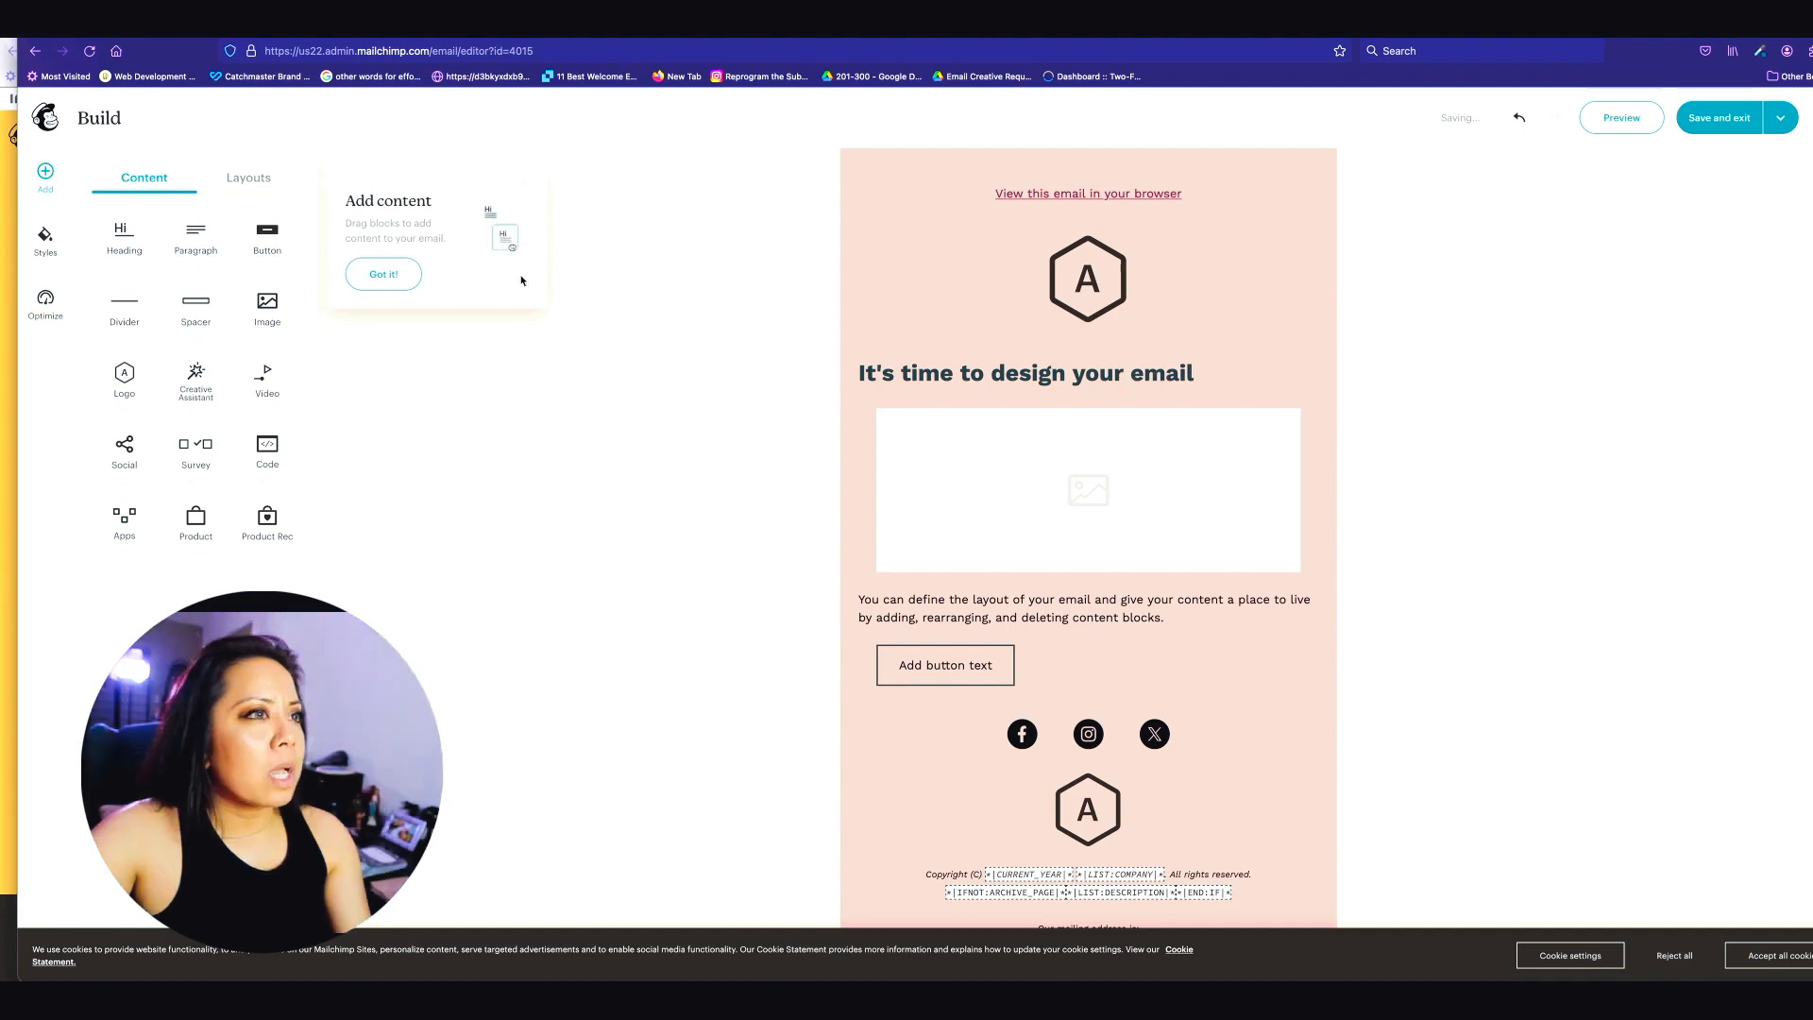
click(1214, 274)
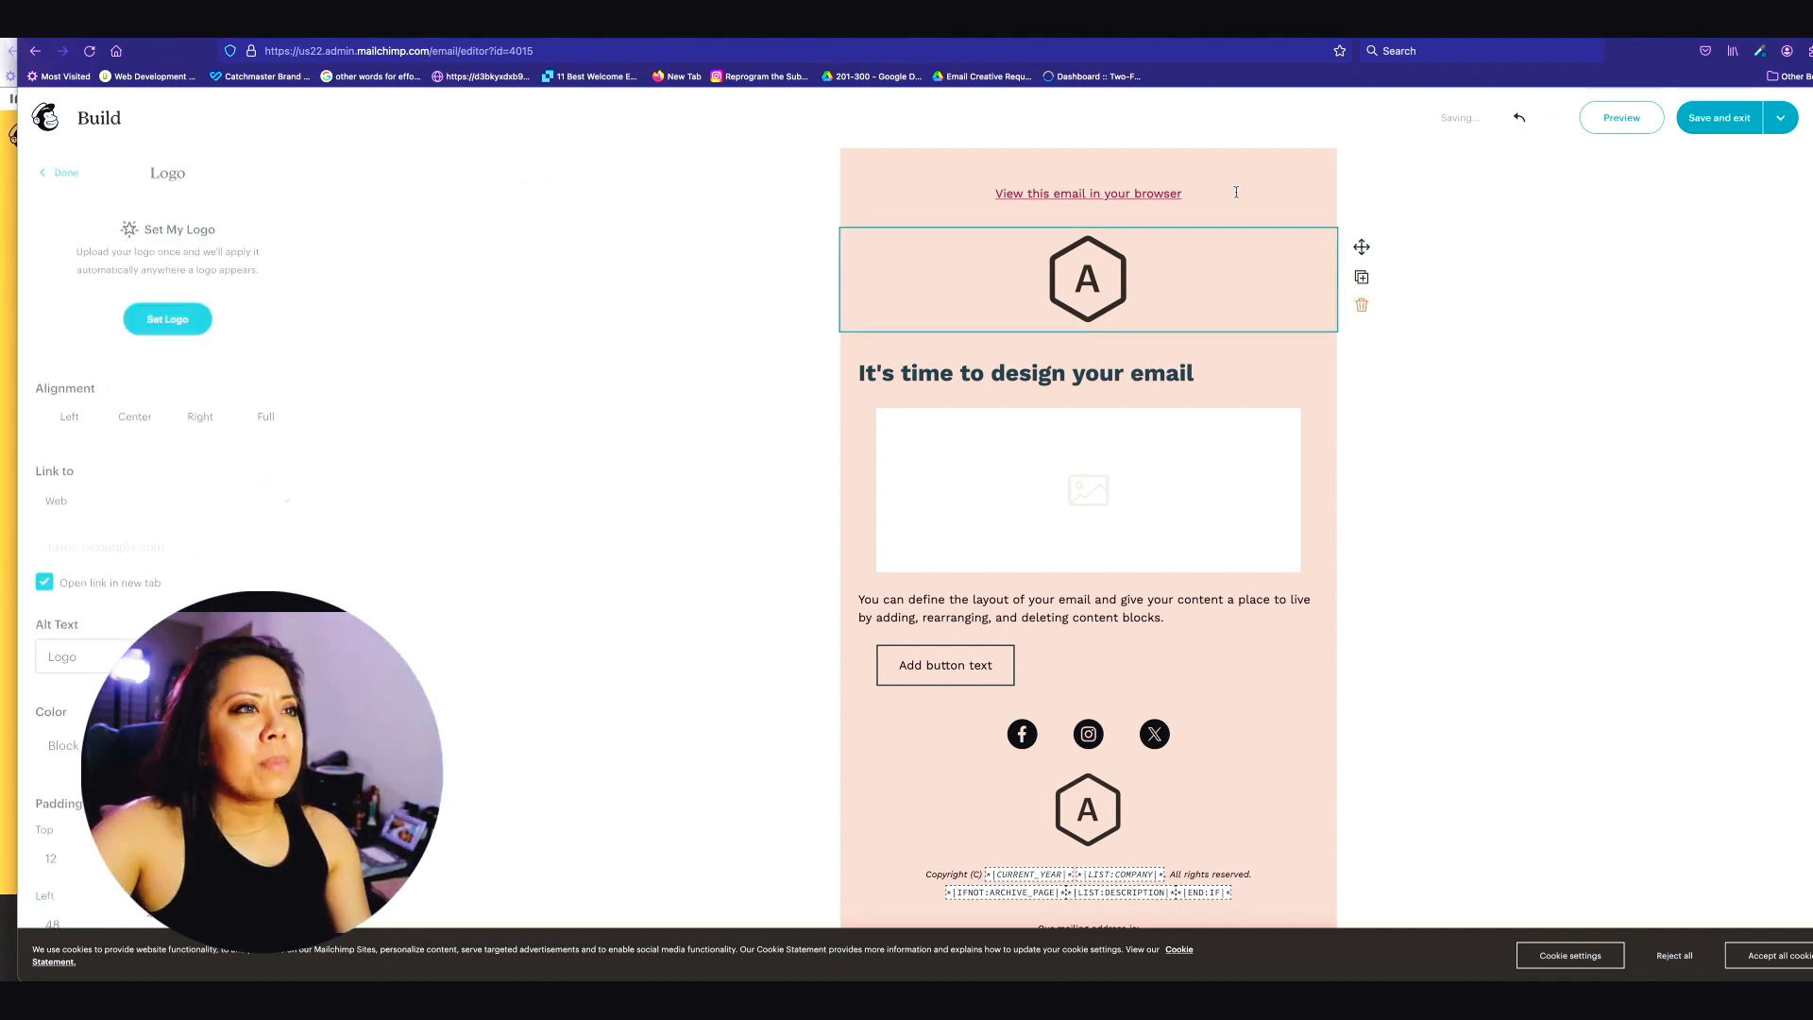
click(858, 195)
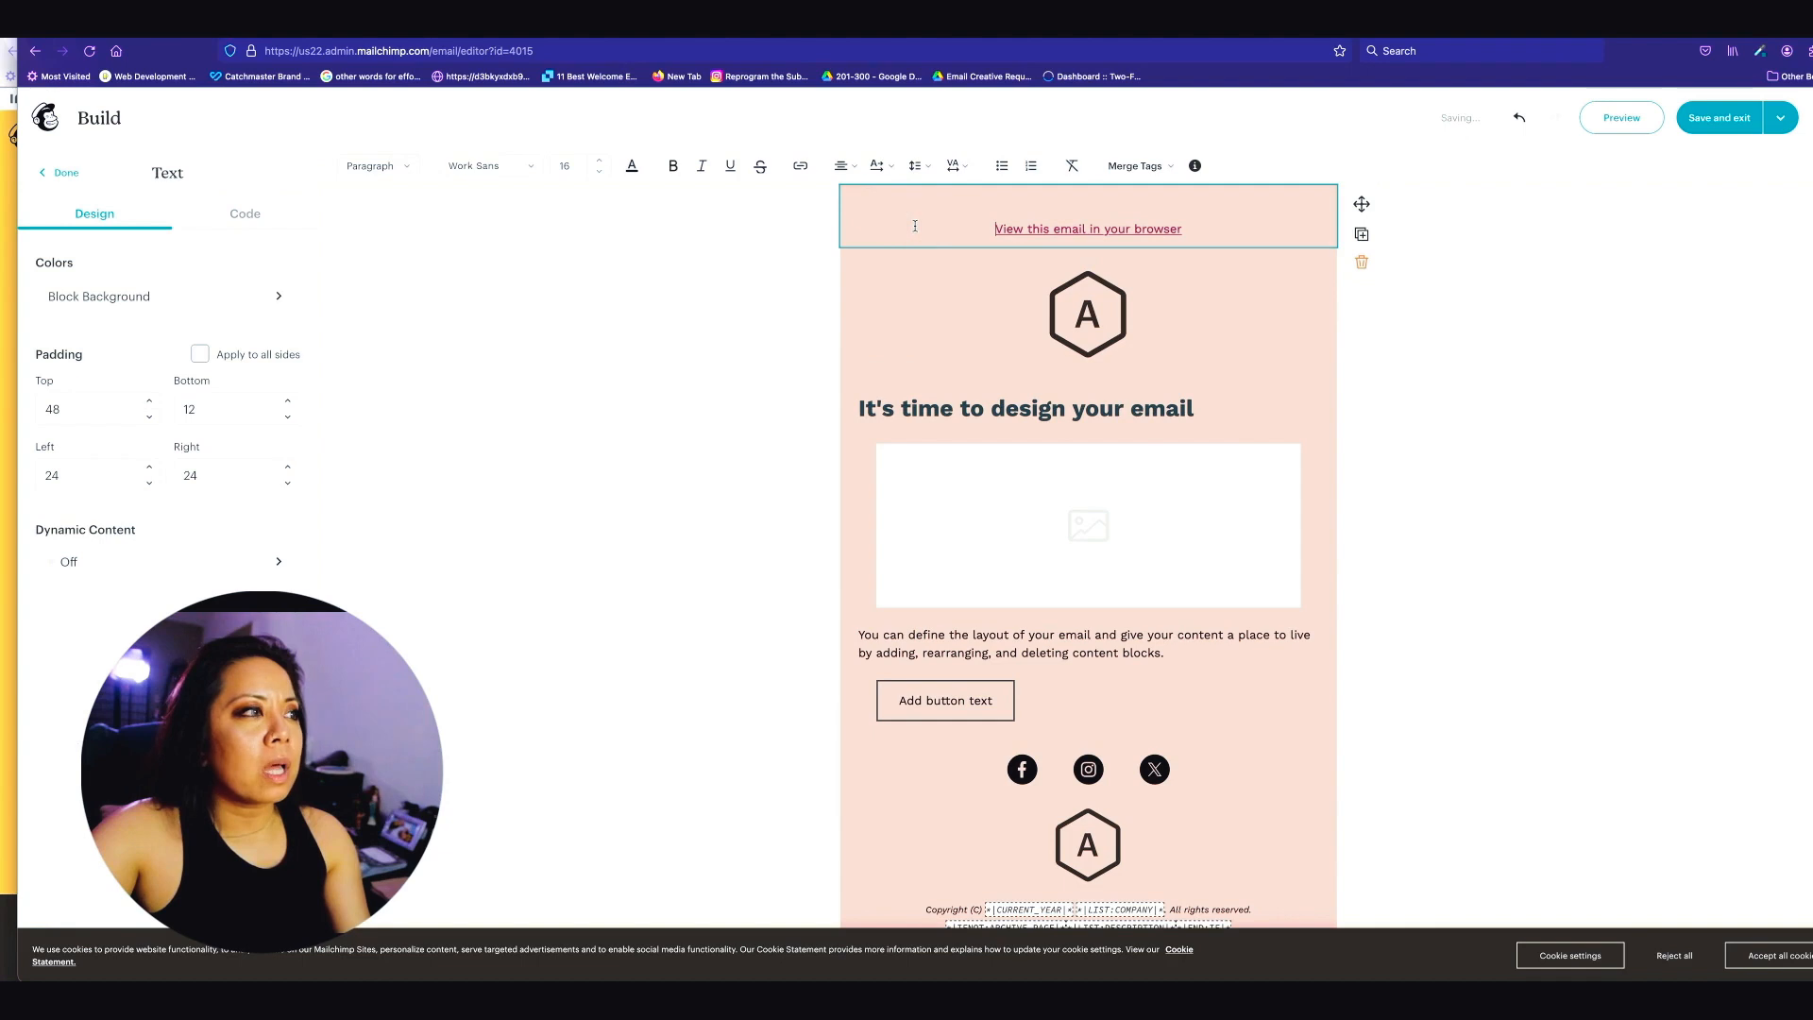
Set the 'View this email in your browser' line's top and bottom padding to 10, then dismiss the Add content tip.
click(135, 406)
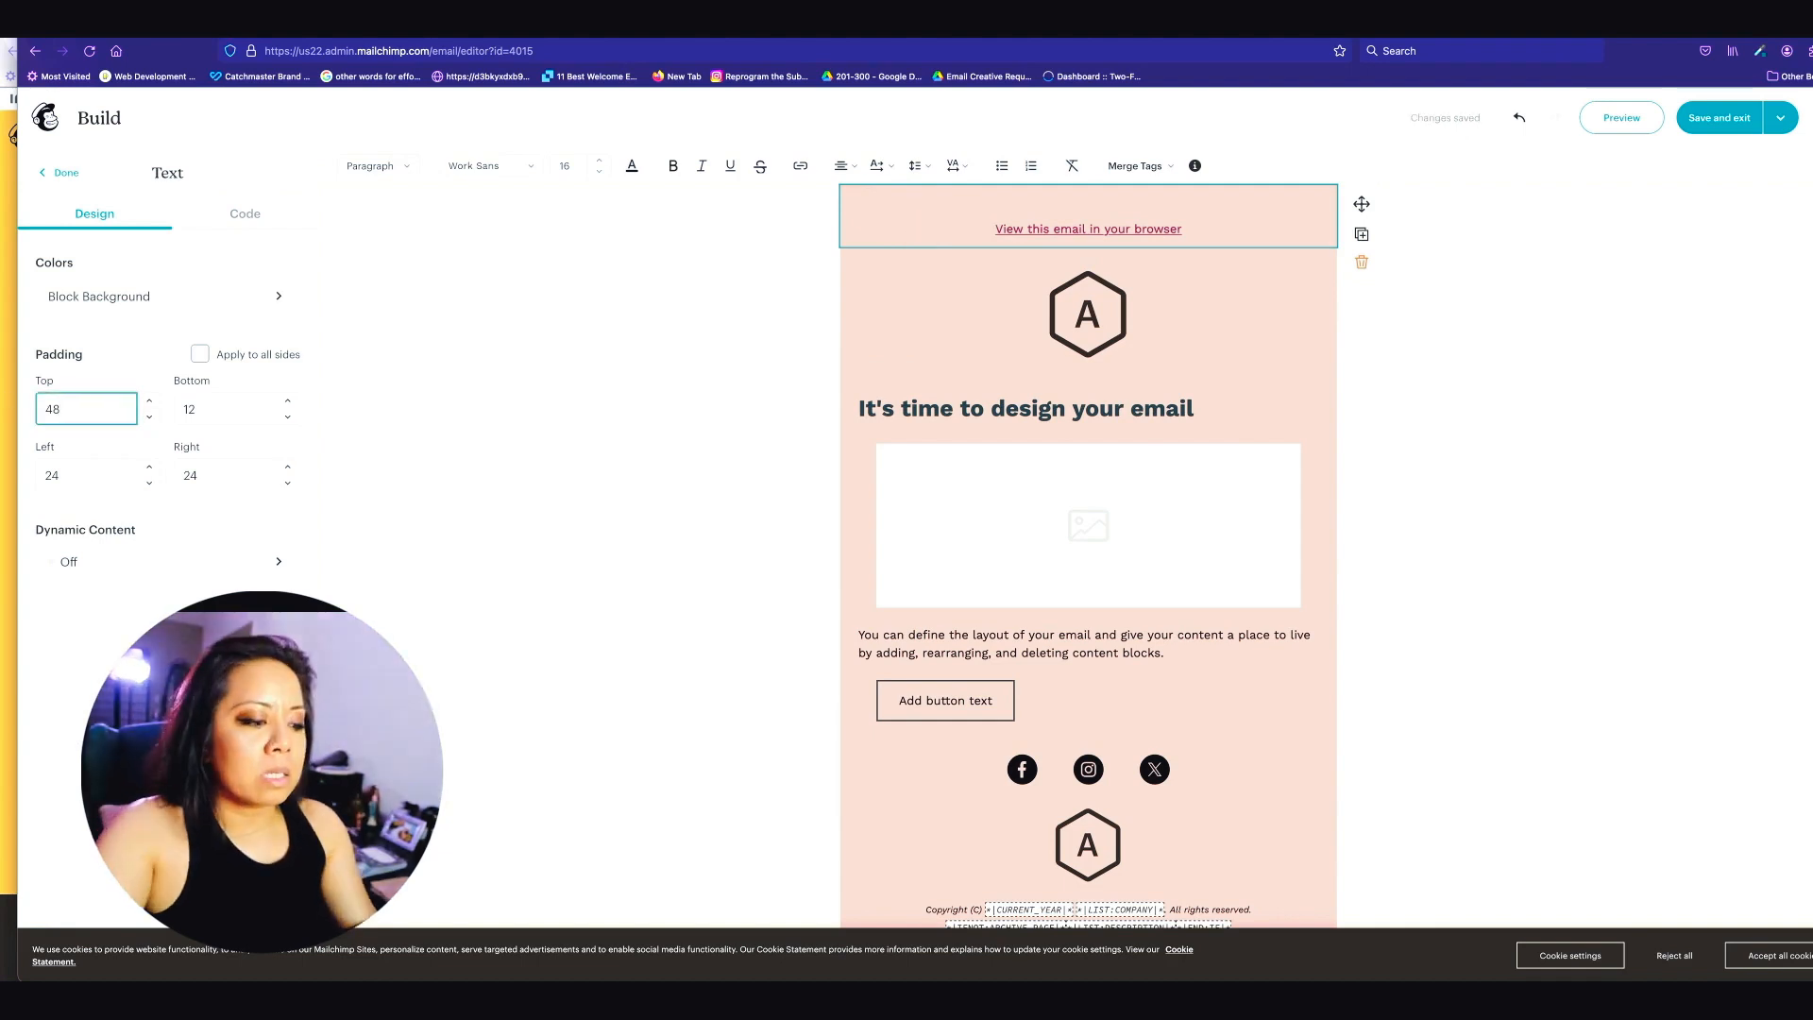
text(20)
key(BackSpace)
key(BackSpace)
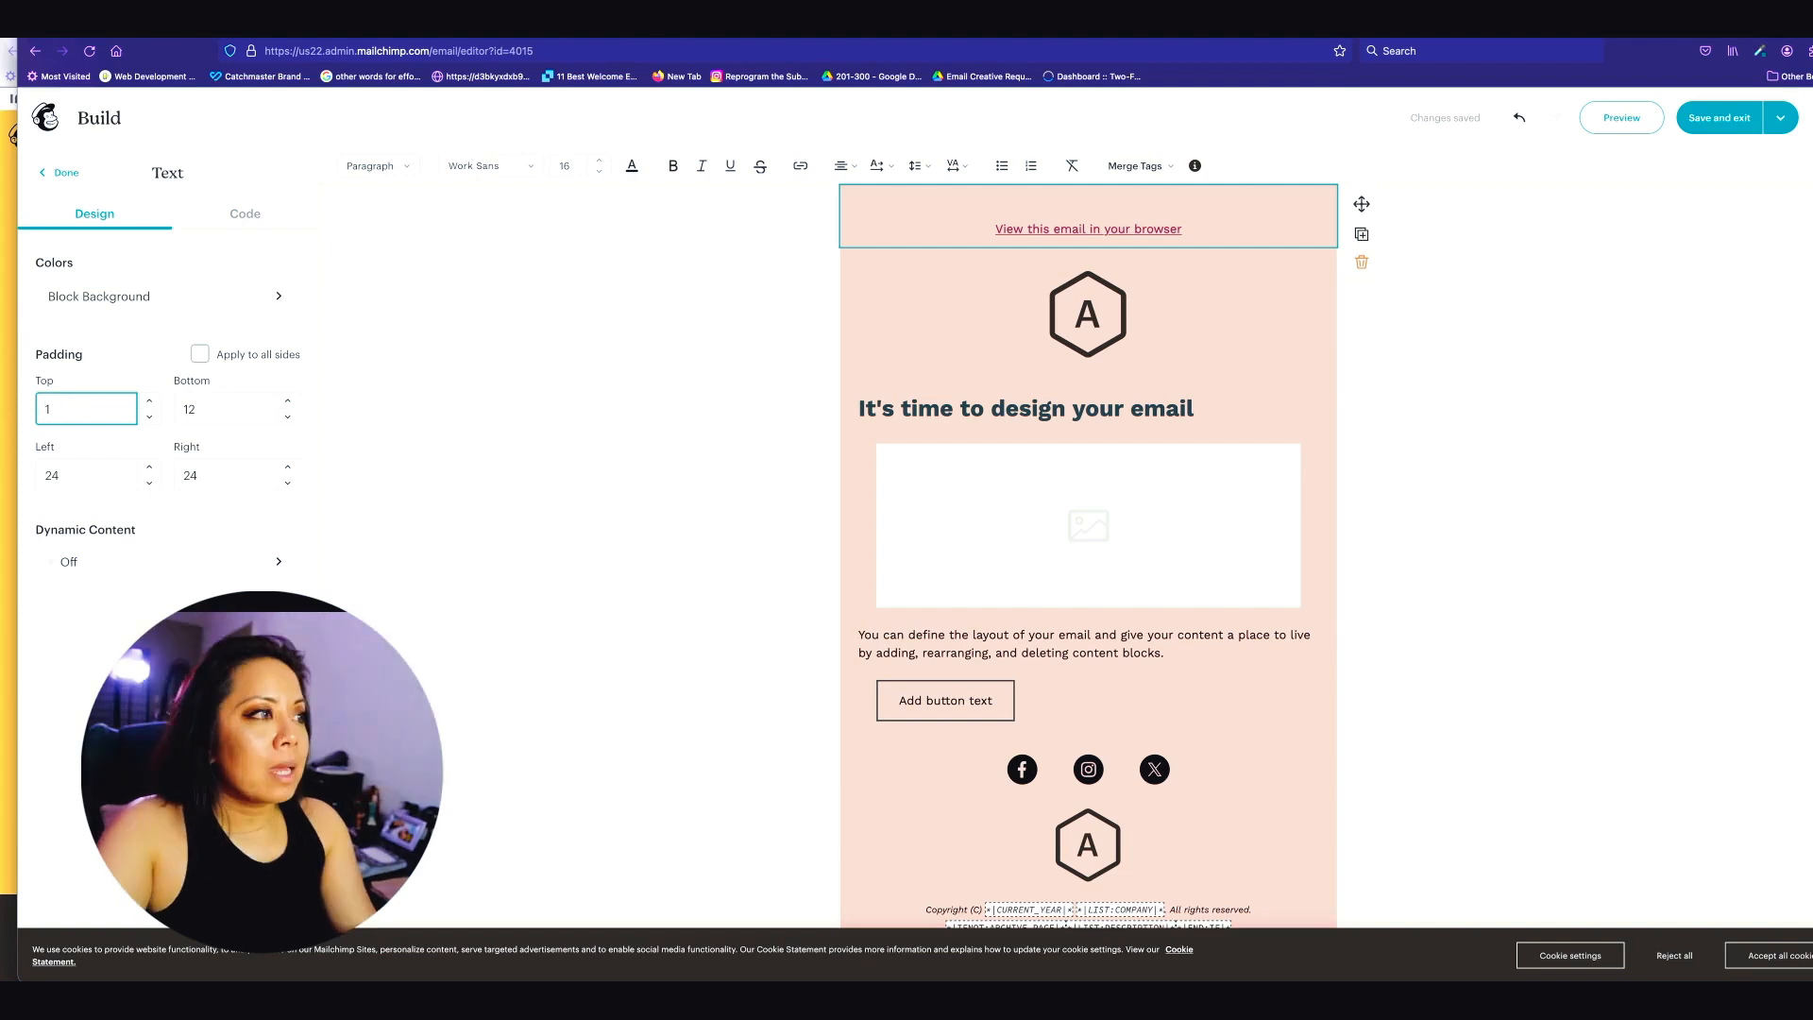
text(10)
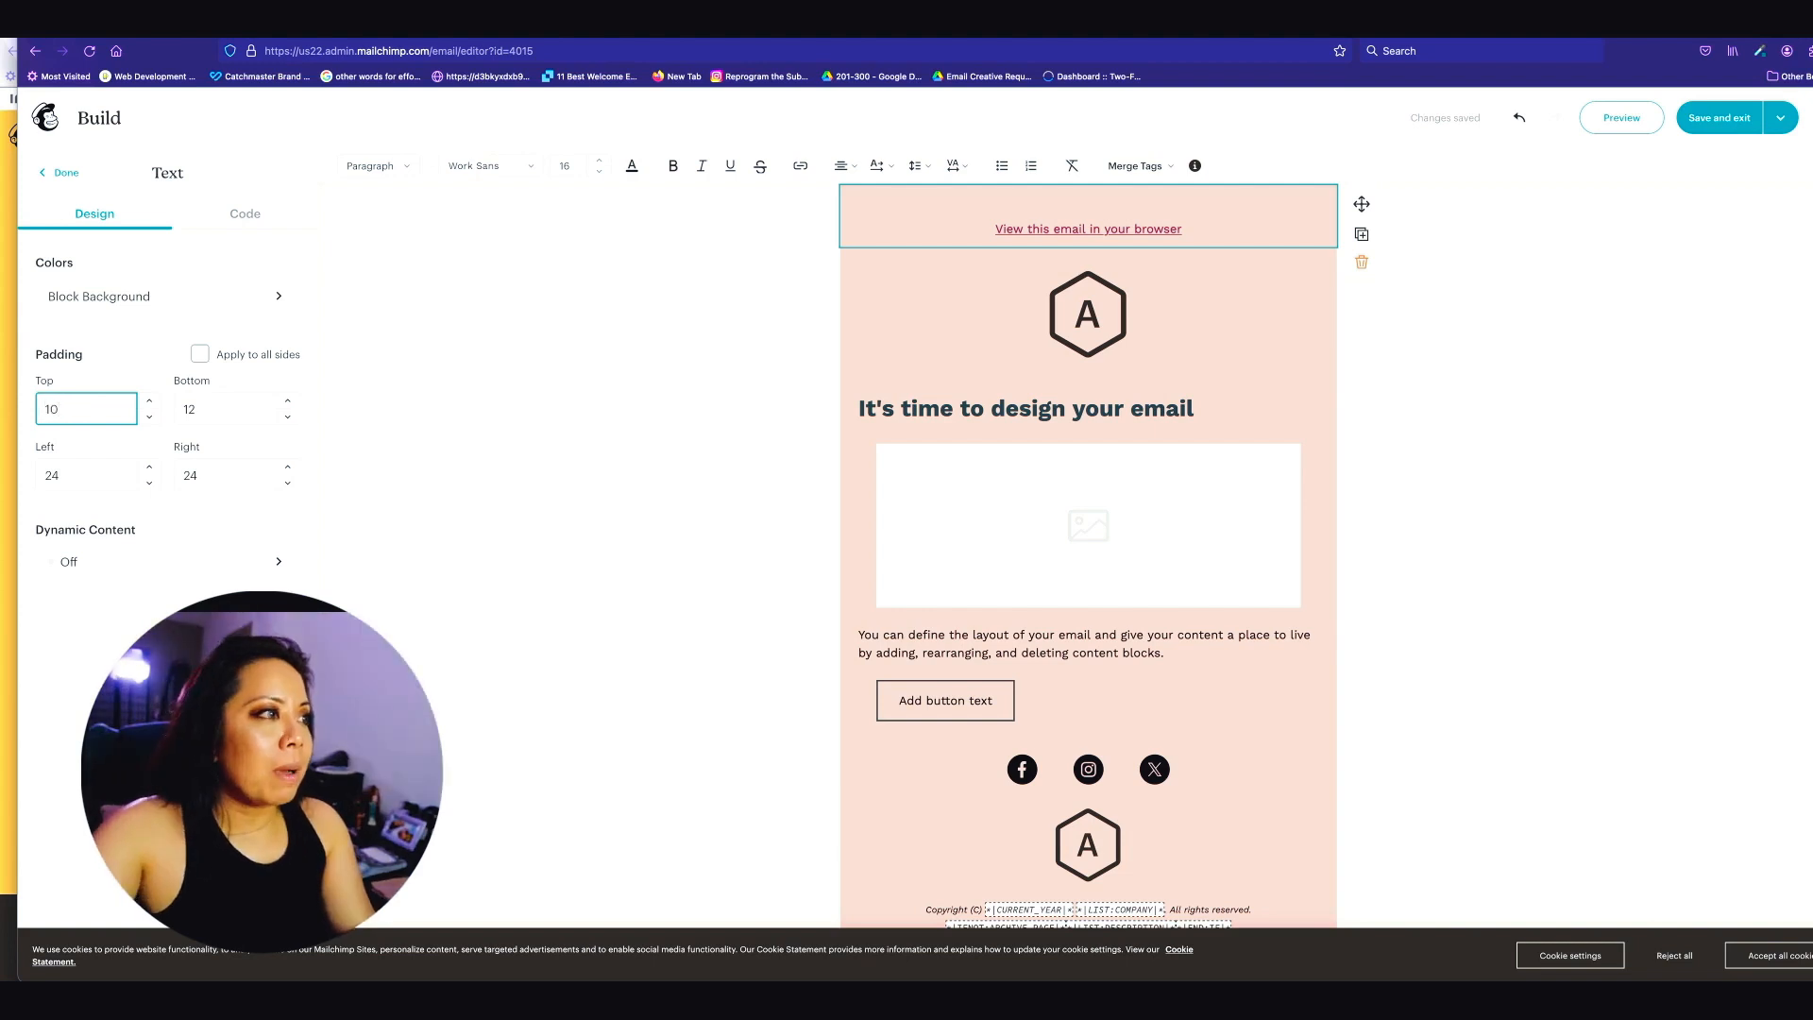
click(198, 412)
key(BackSpace)
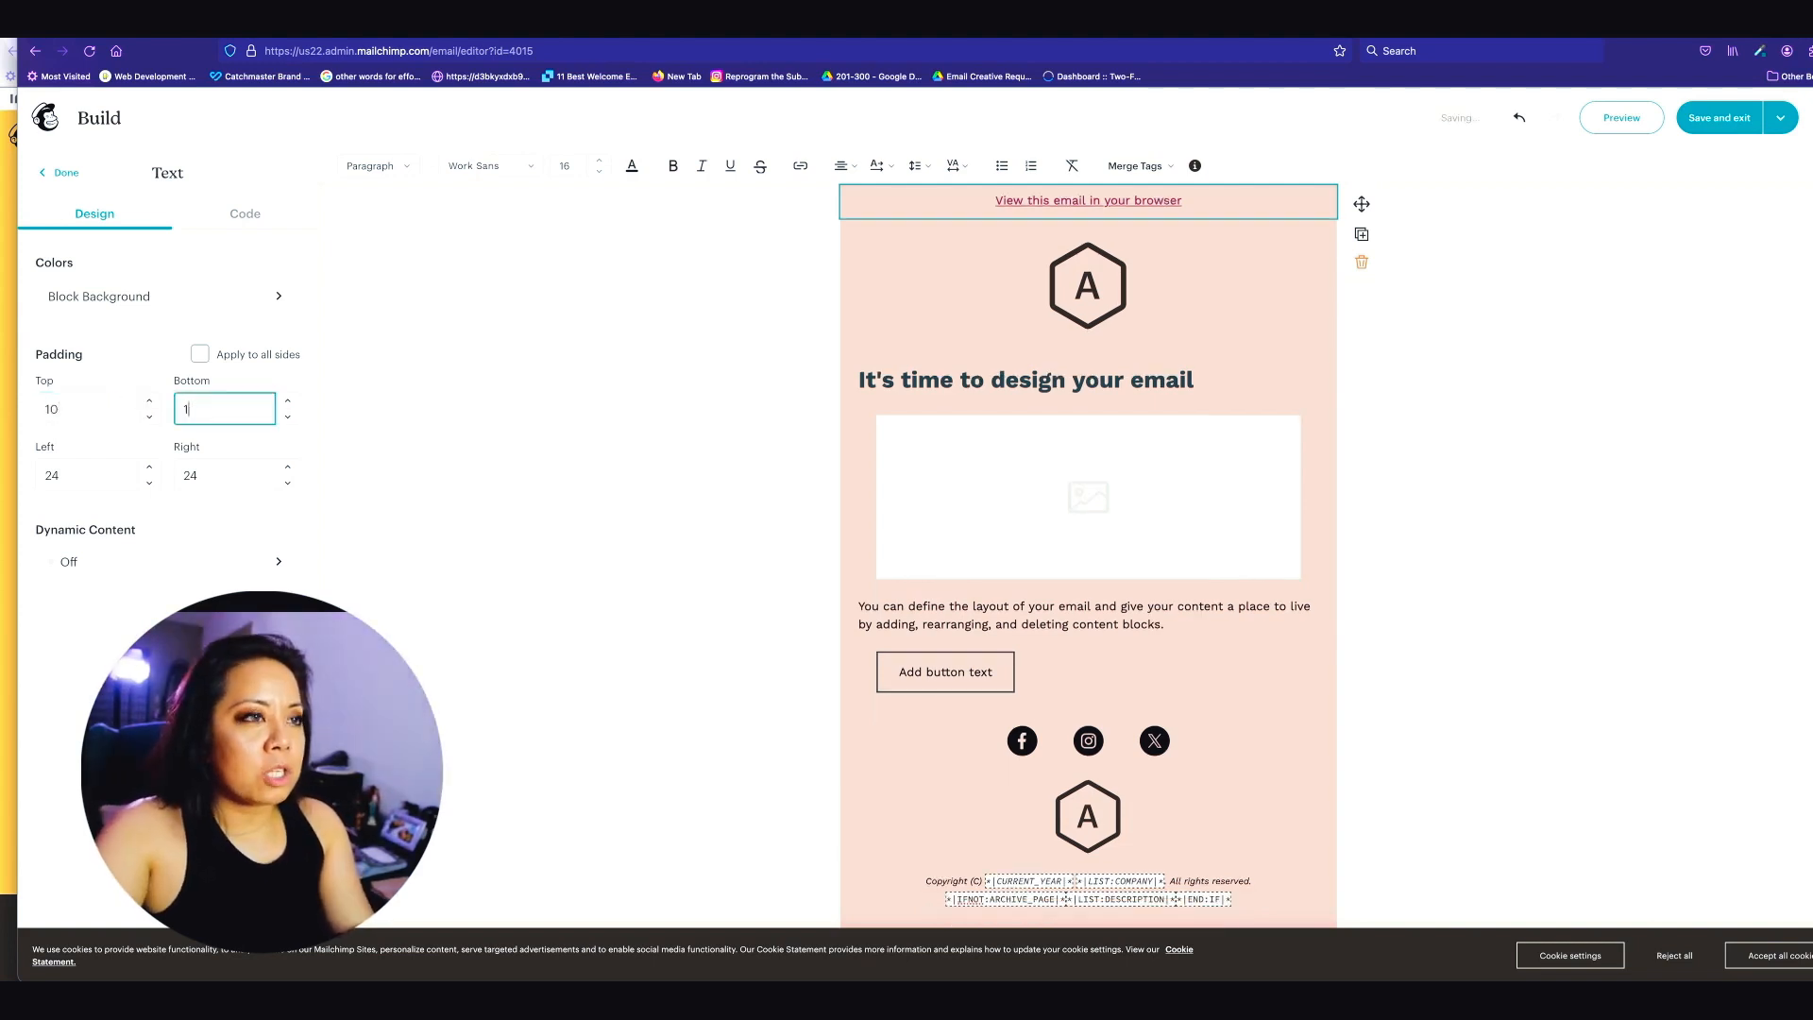
text(0)
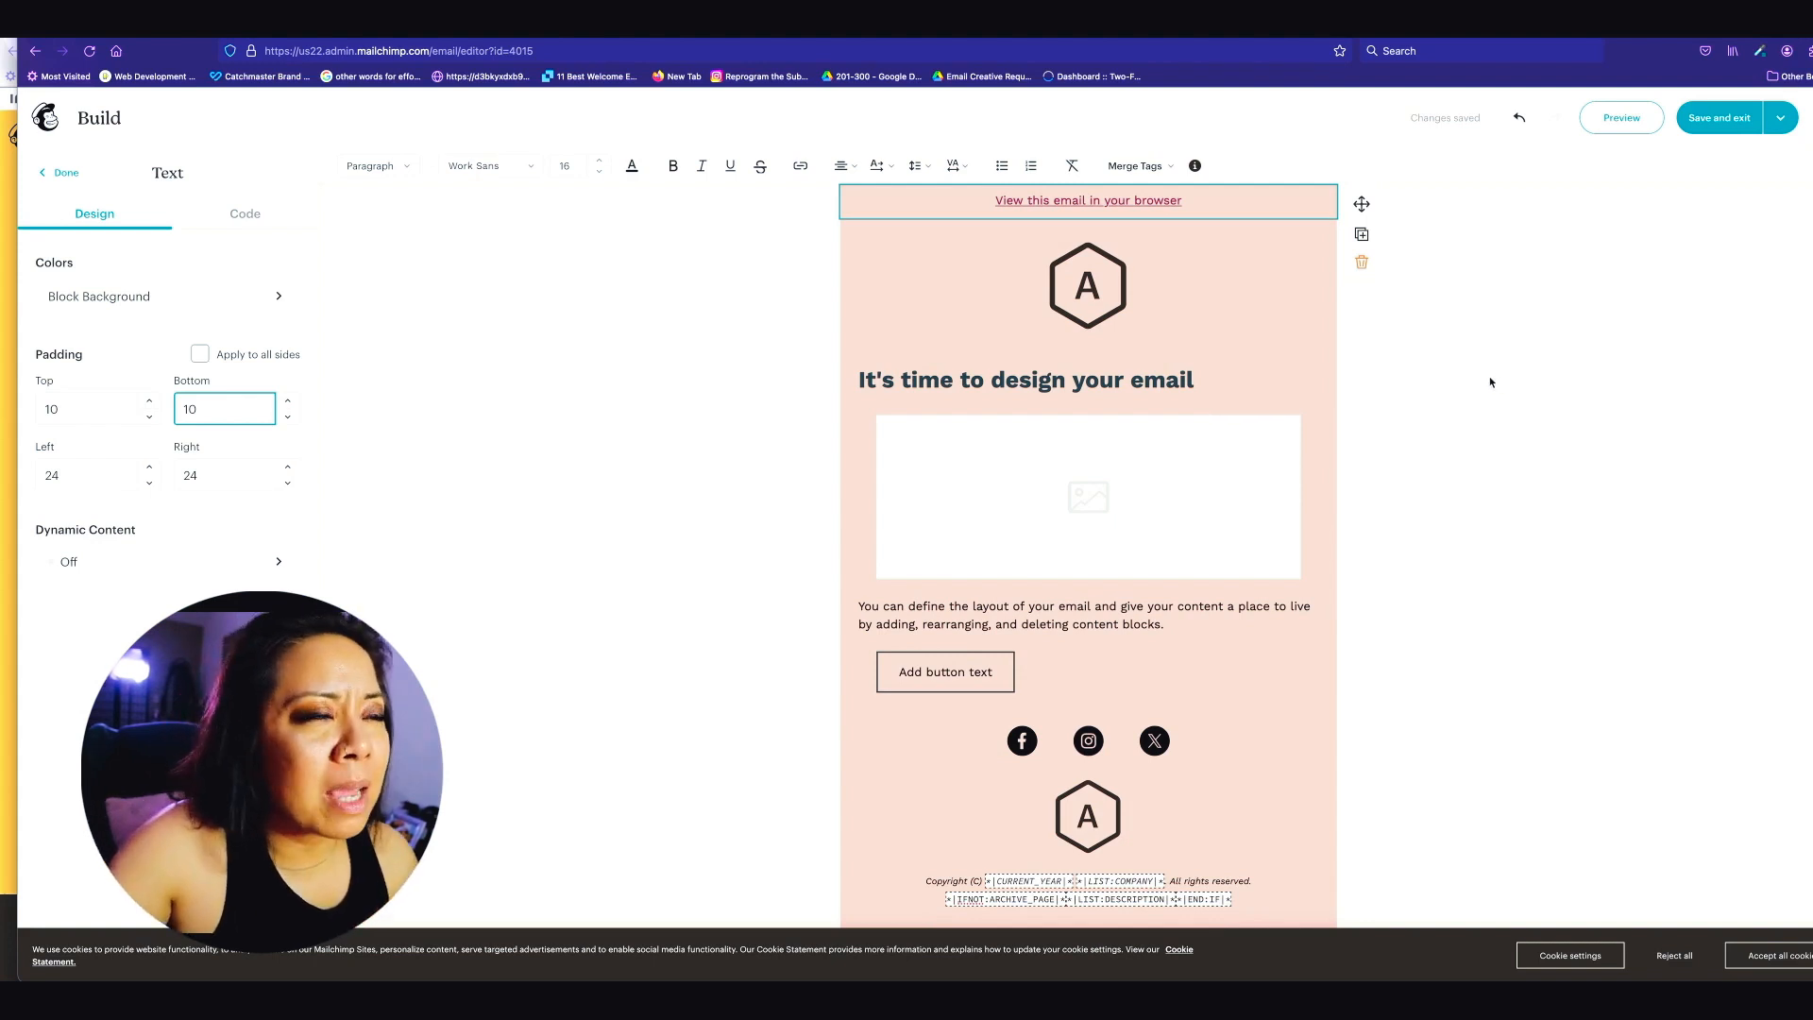
click(1497, 382)
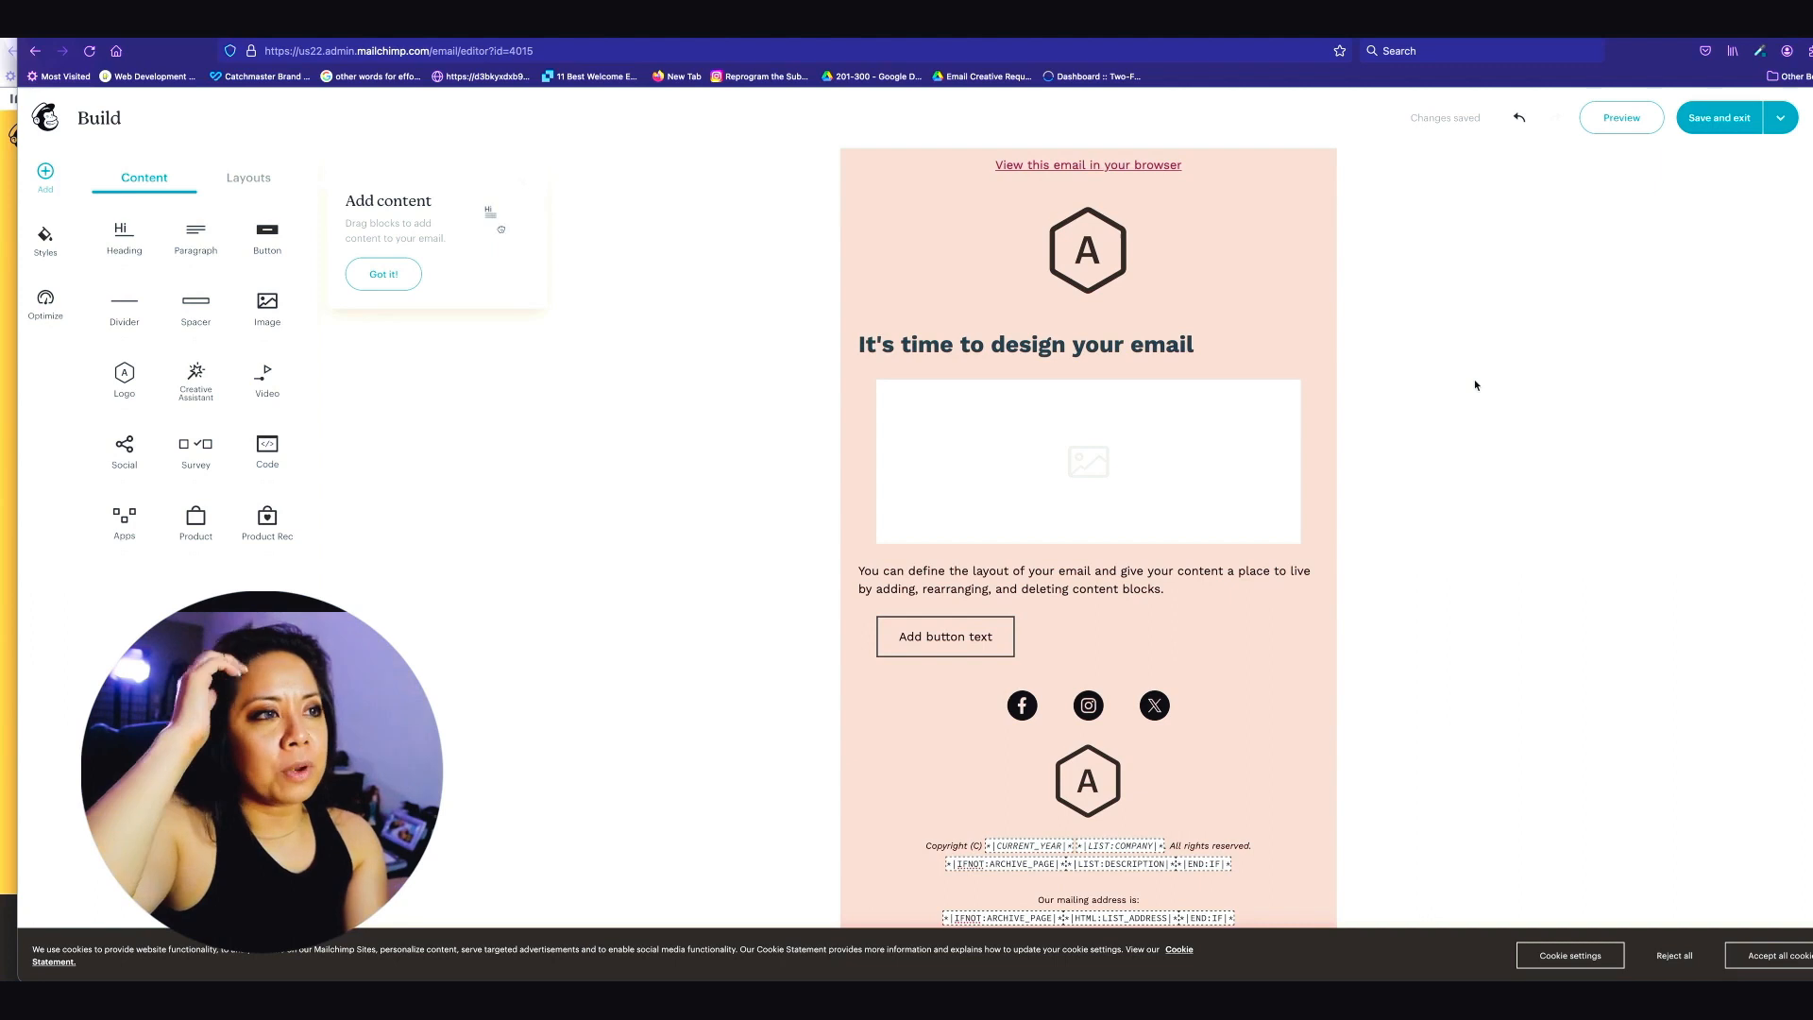
click(383, 275)
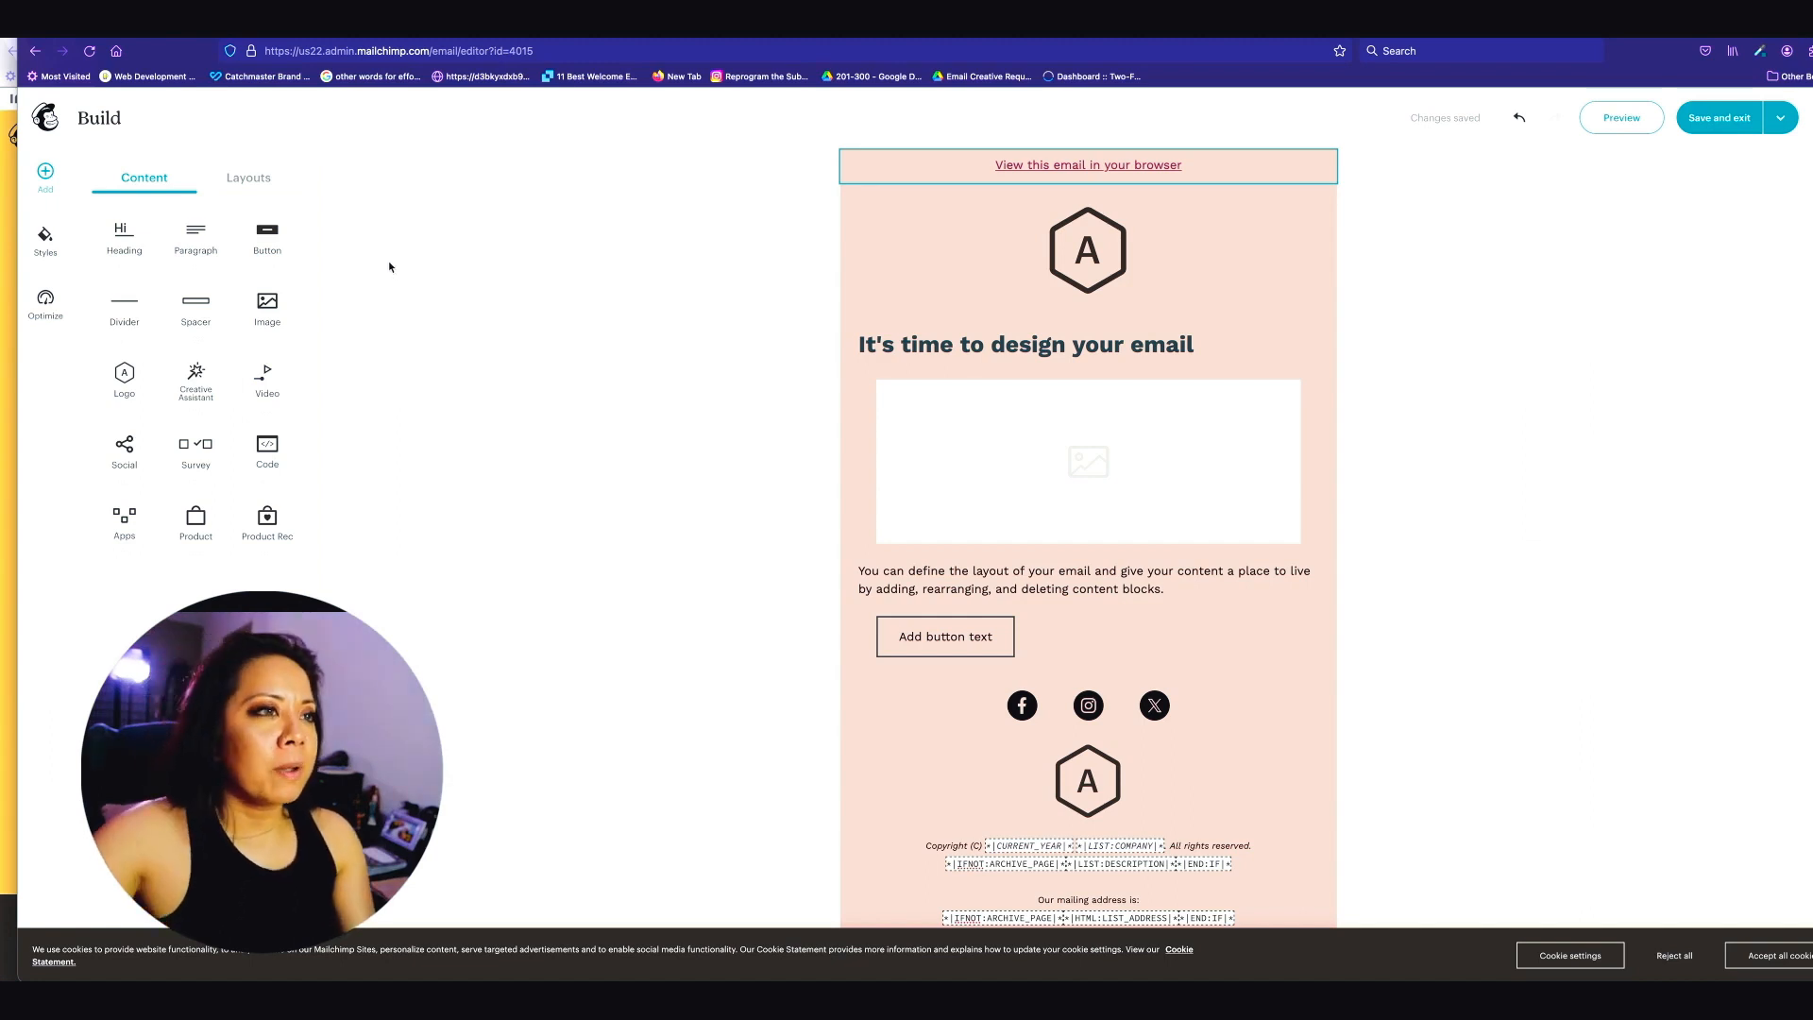
Center-align the email's main heading.
click(1112, 264)
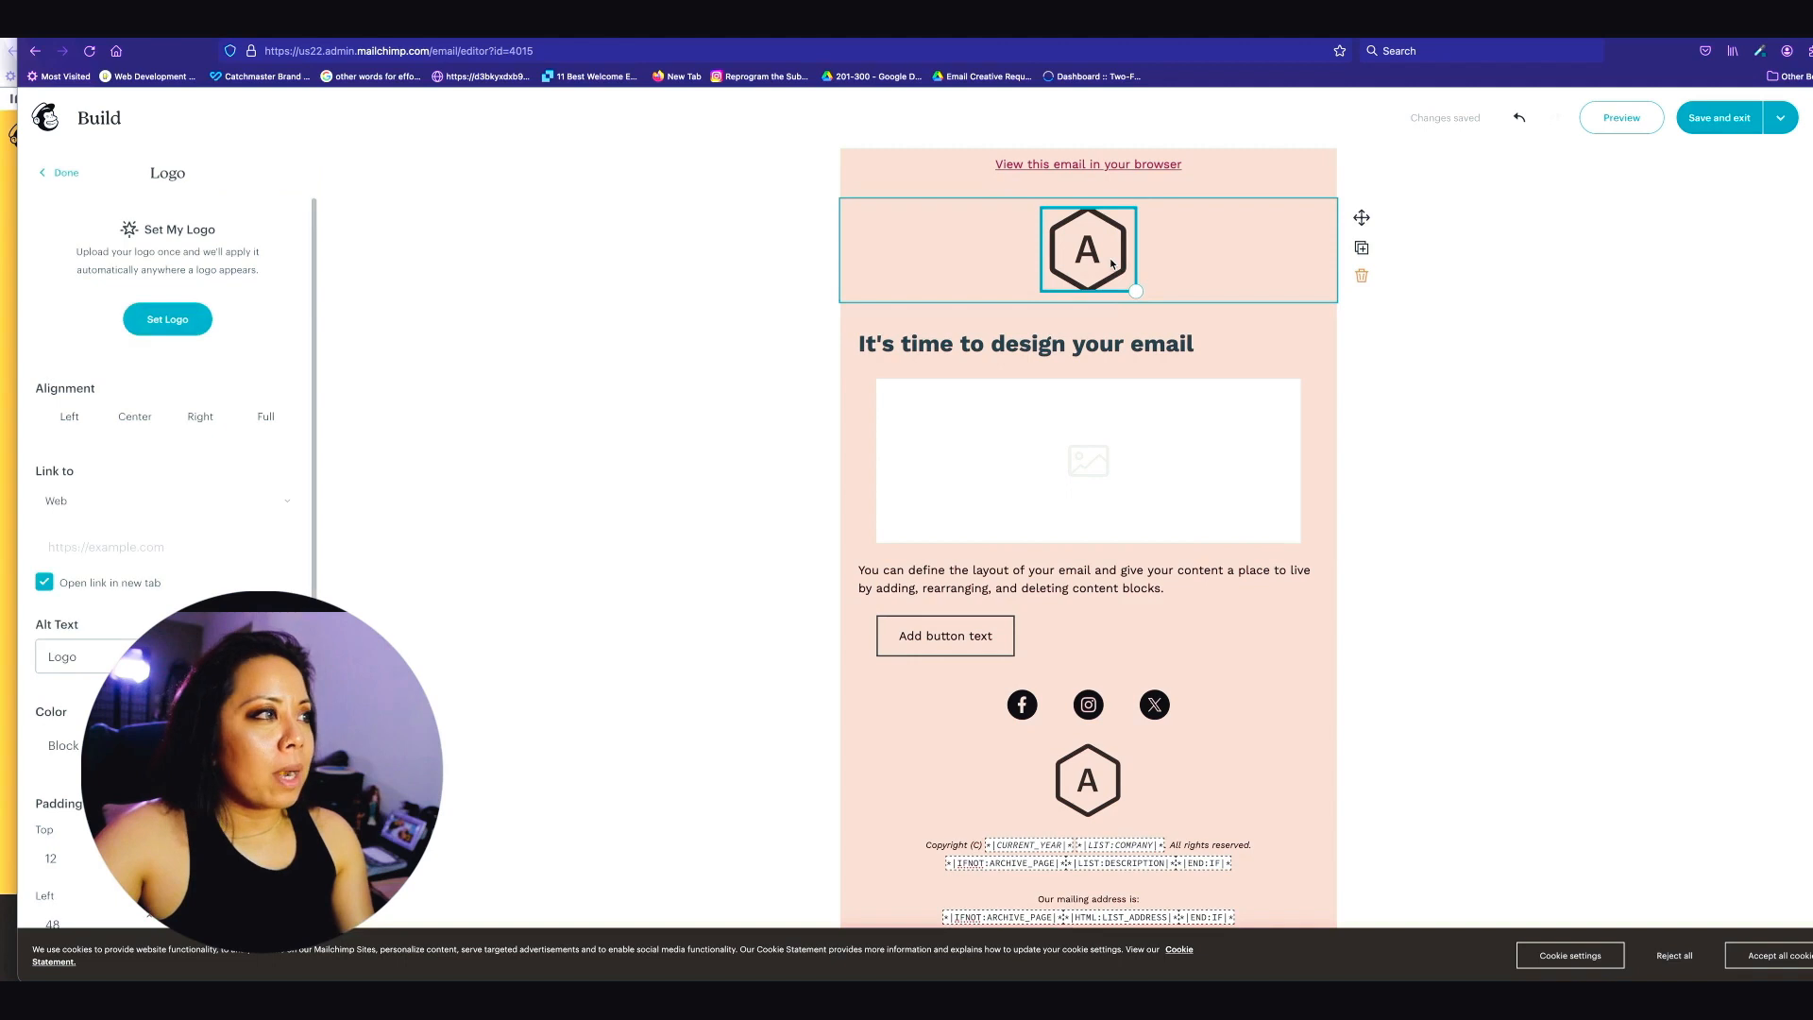
click(168, 330)
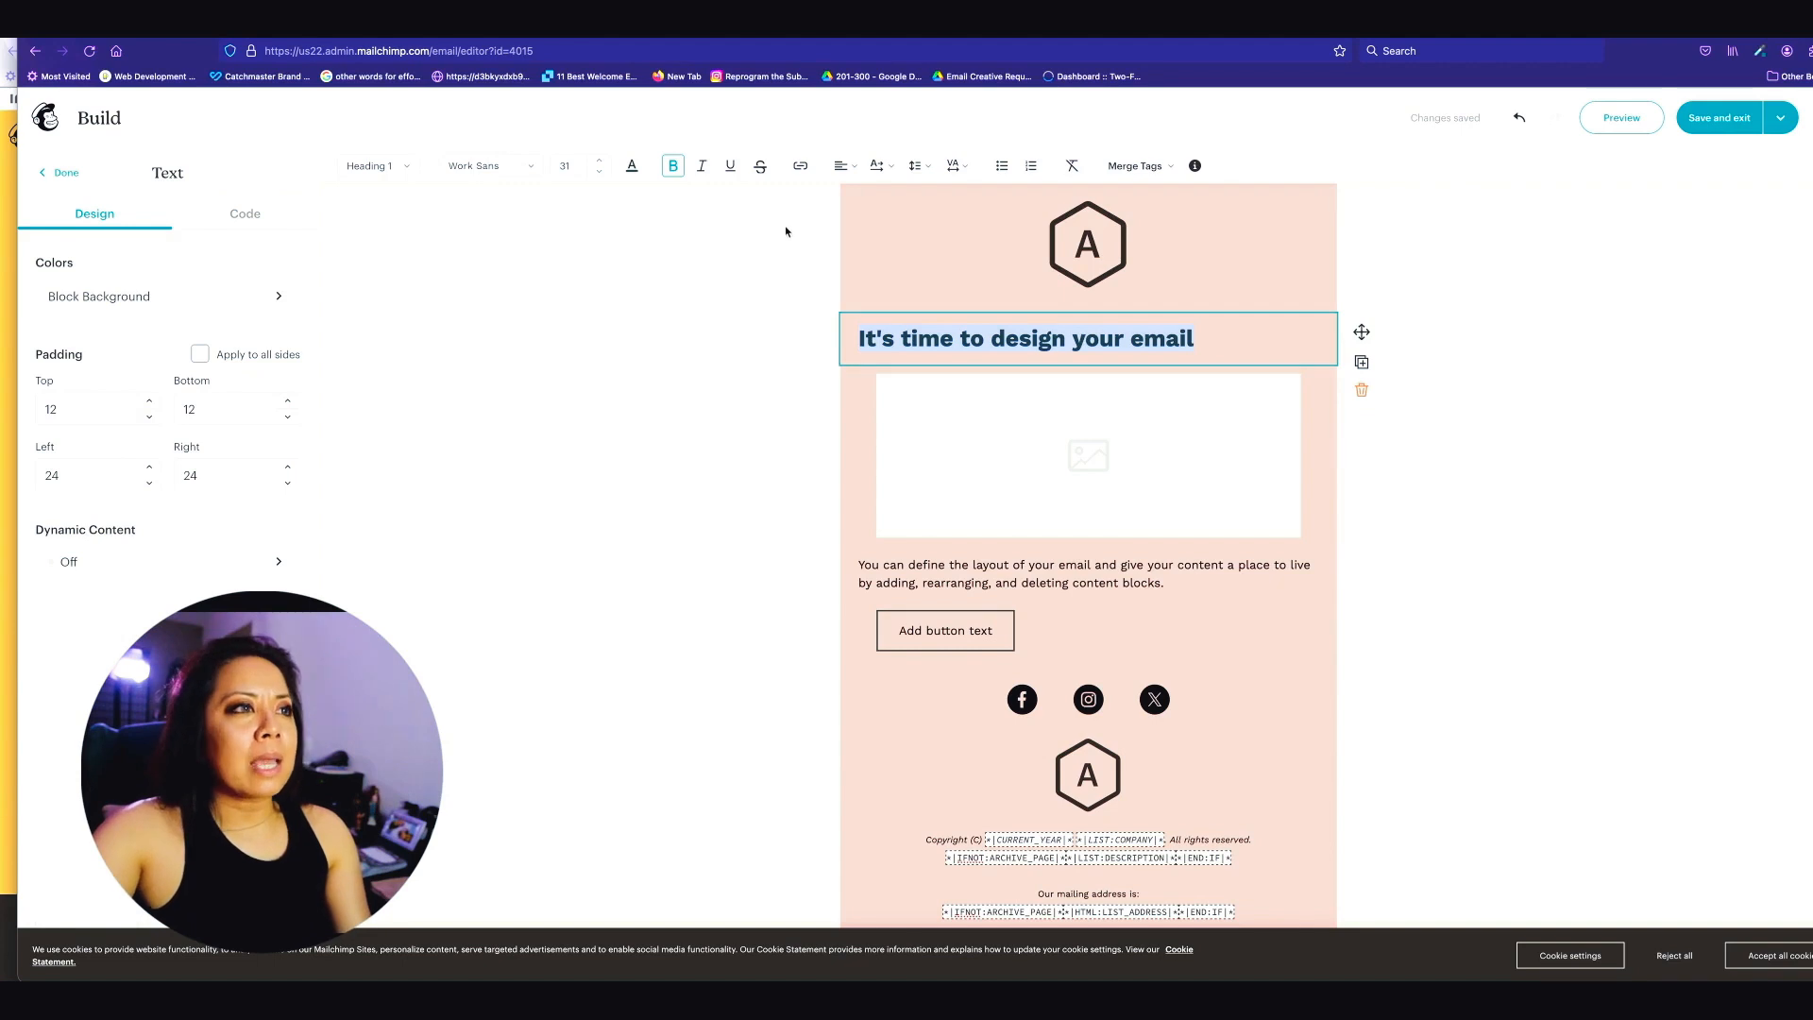
click(843, 167)
click(863, 194)
Replace the heading text with 'Welcome to Cabale Media'.
double_click(1144, 345)
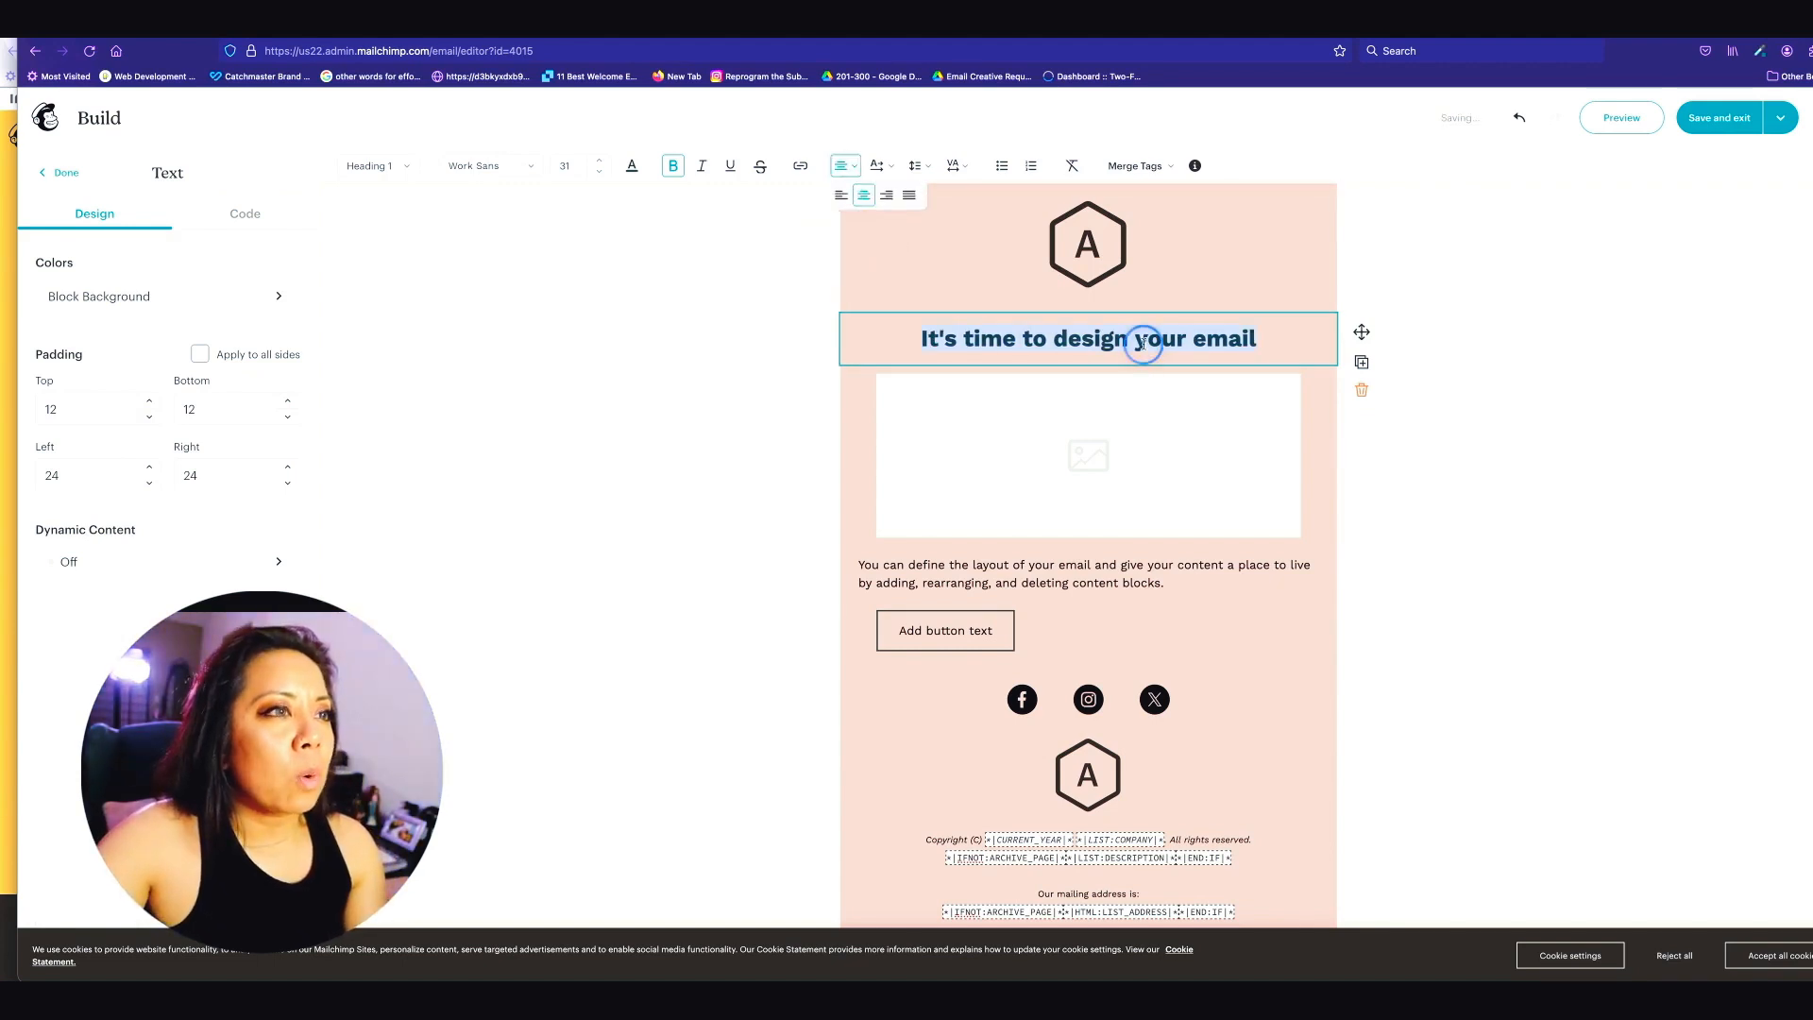
triple_click(1142, 344)
triple_click(1142, 345)
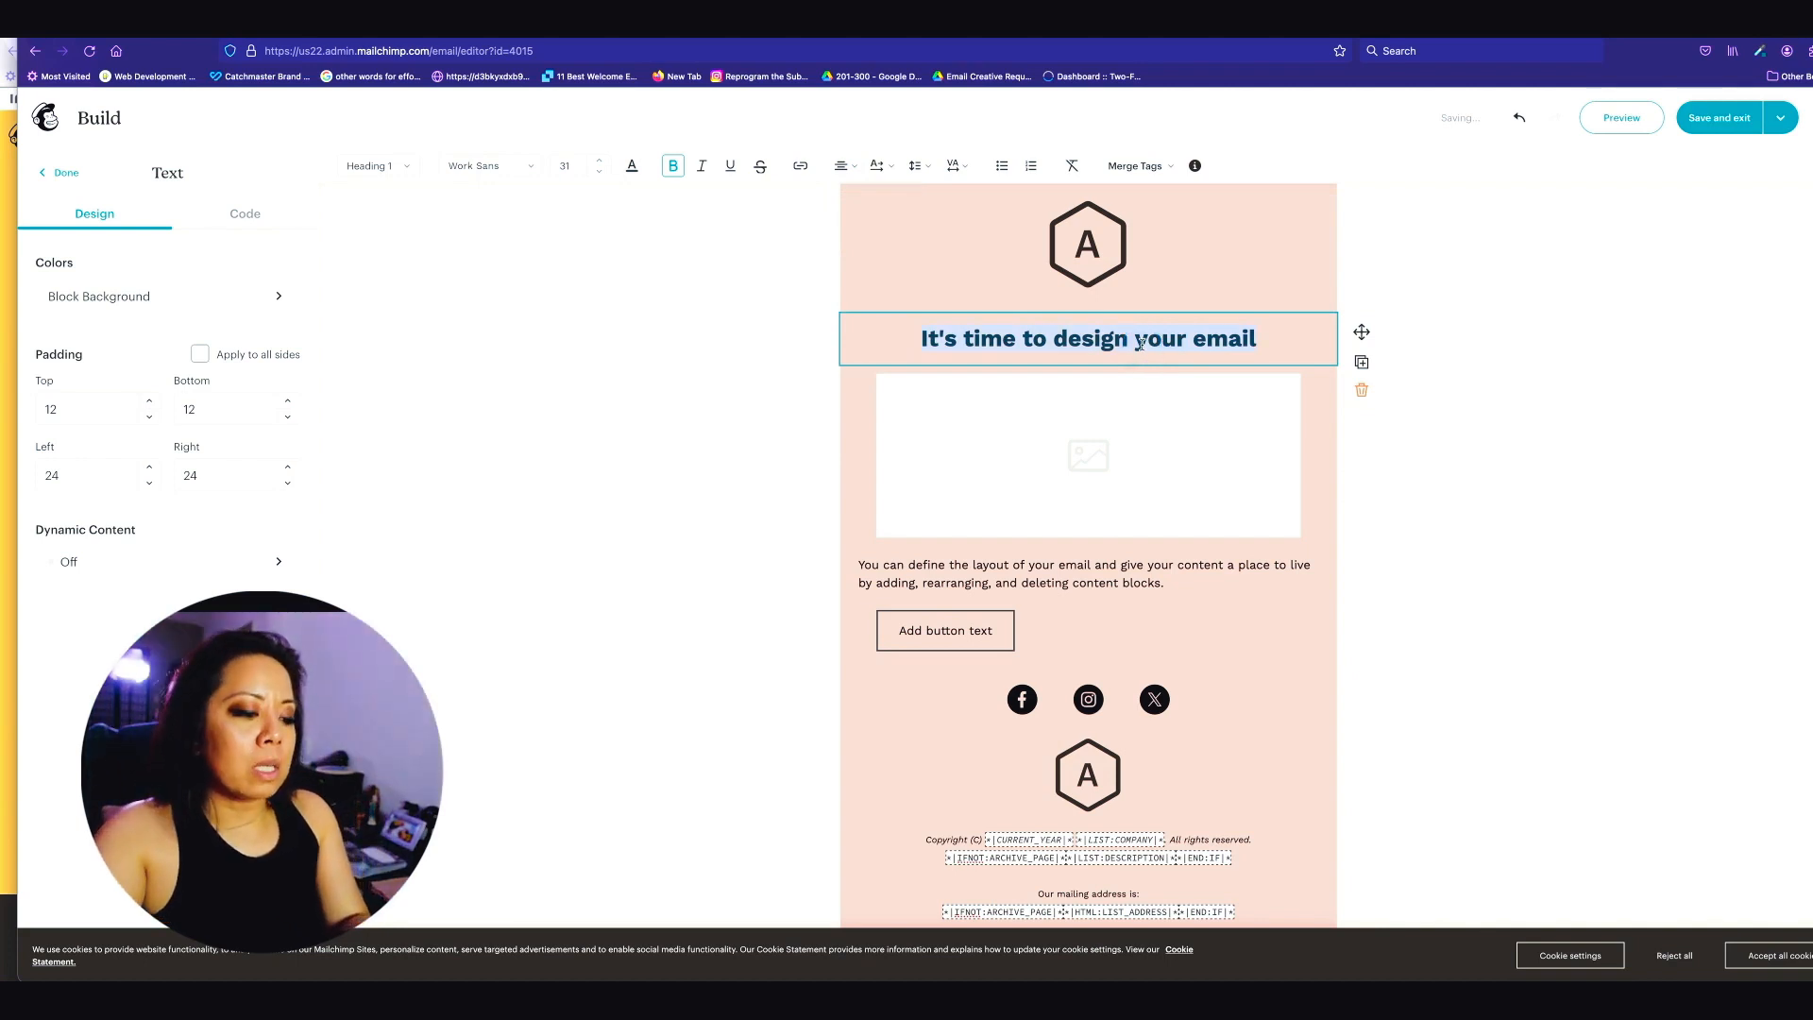
text(Welcoe to)
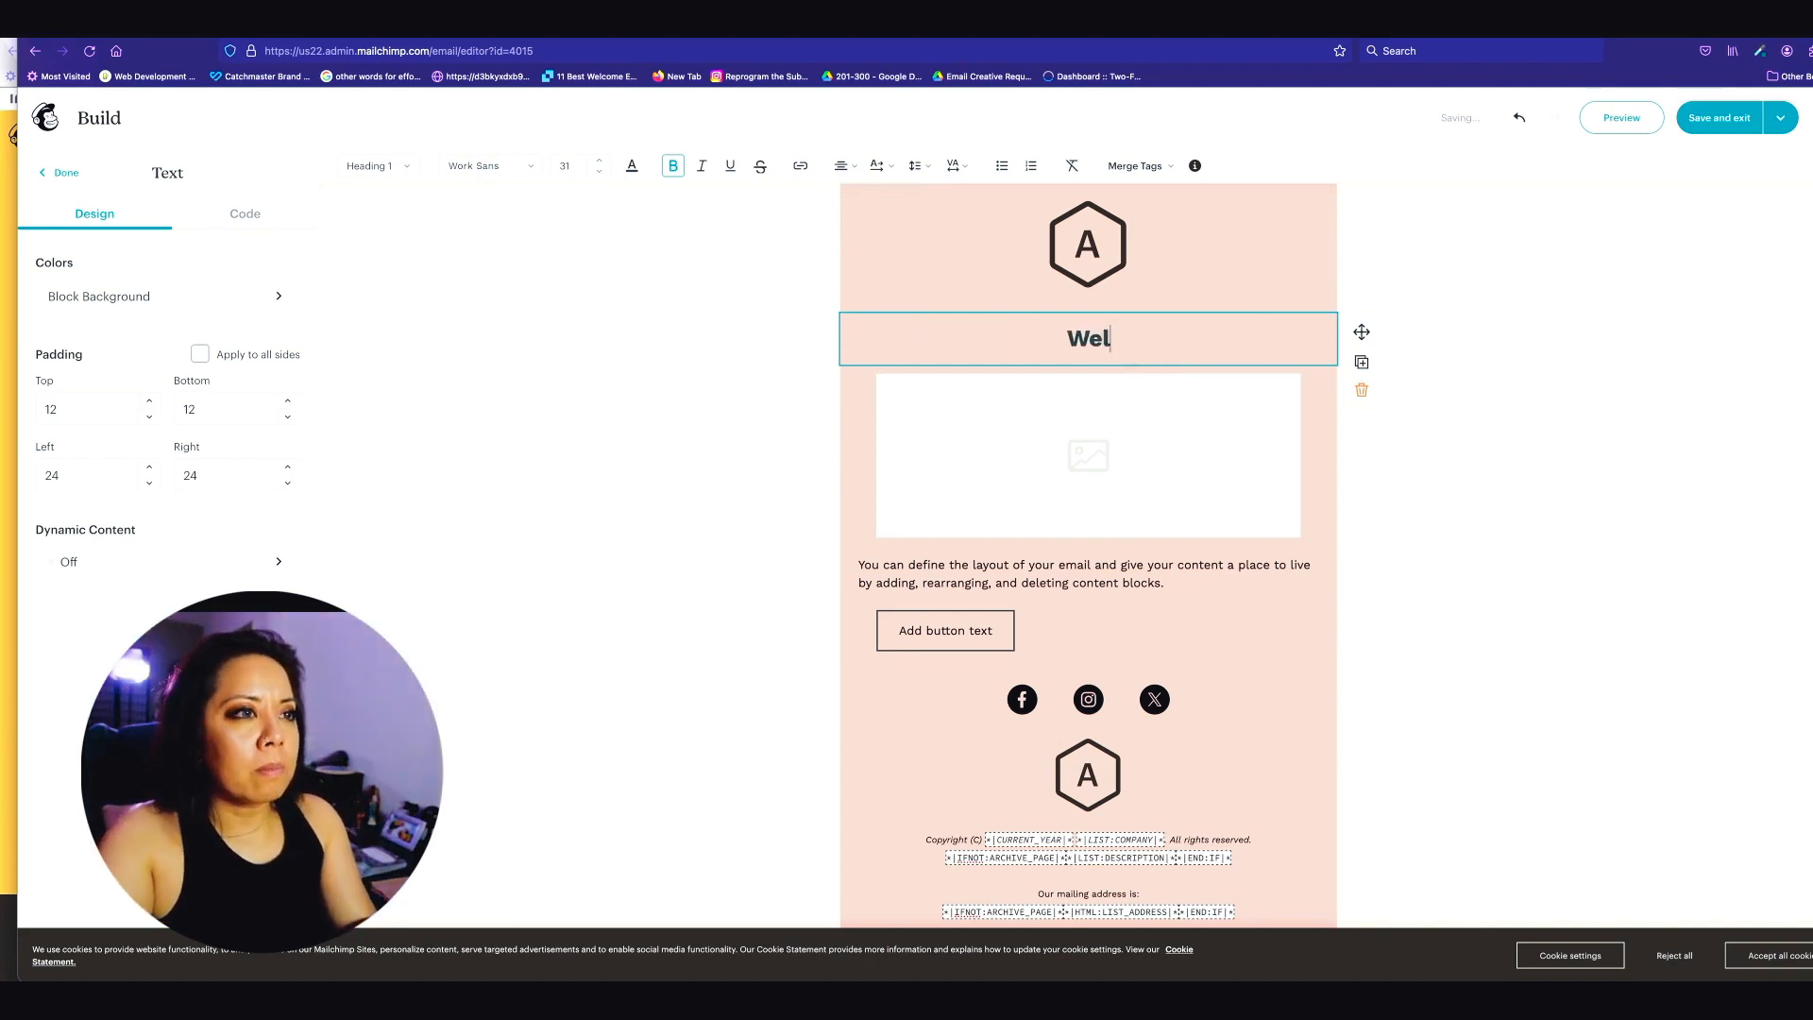
key(BackSpace)
key(BackSpace)
key(BackSpace)
key(BackSpace)
text(me to C)
text(ava)
key(BackSpace)
key(BackSpace)
text(bale Media)
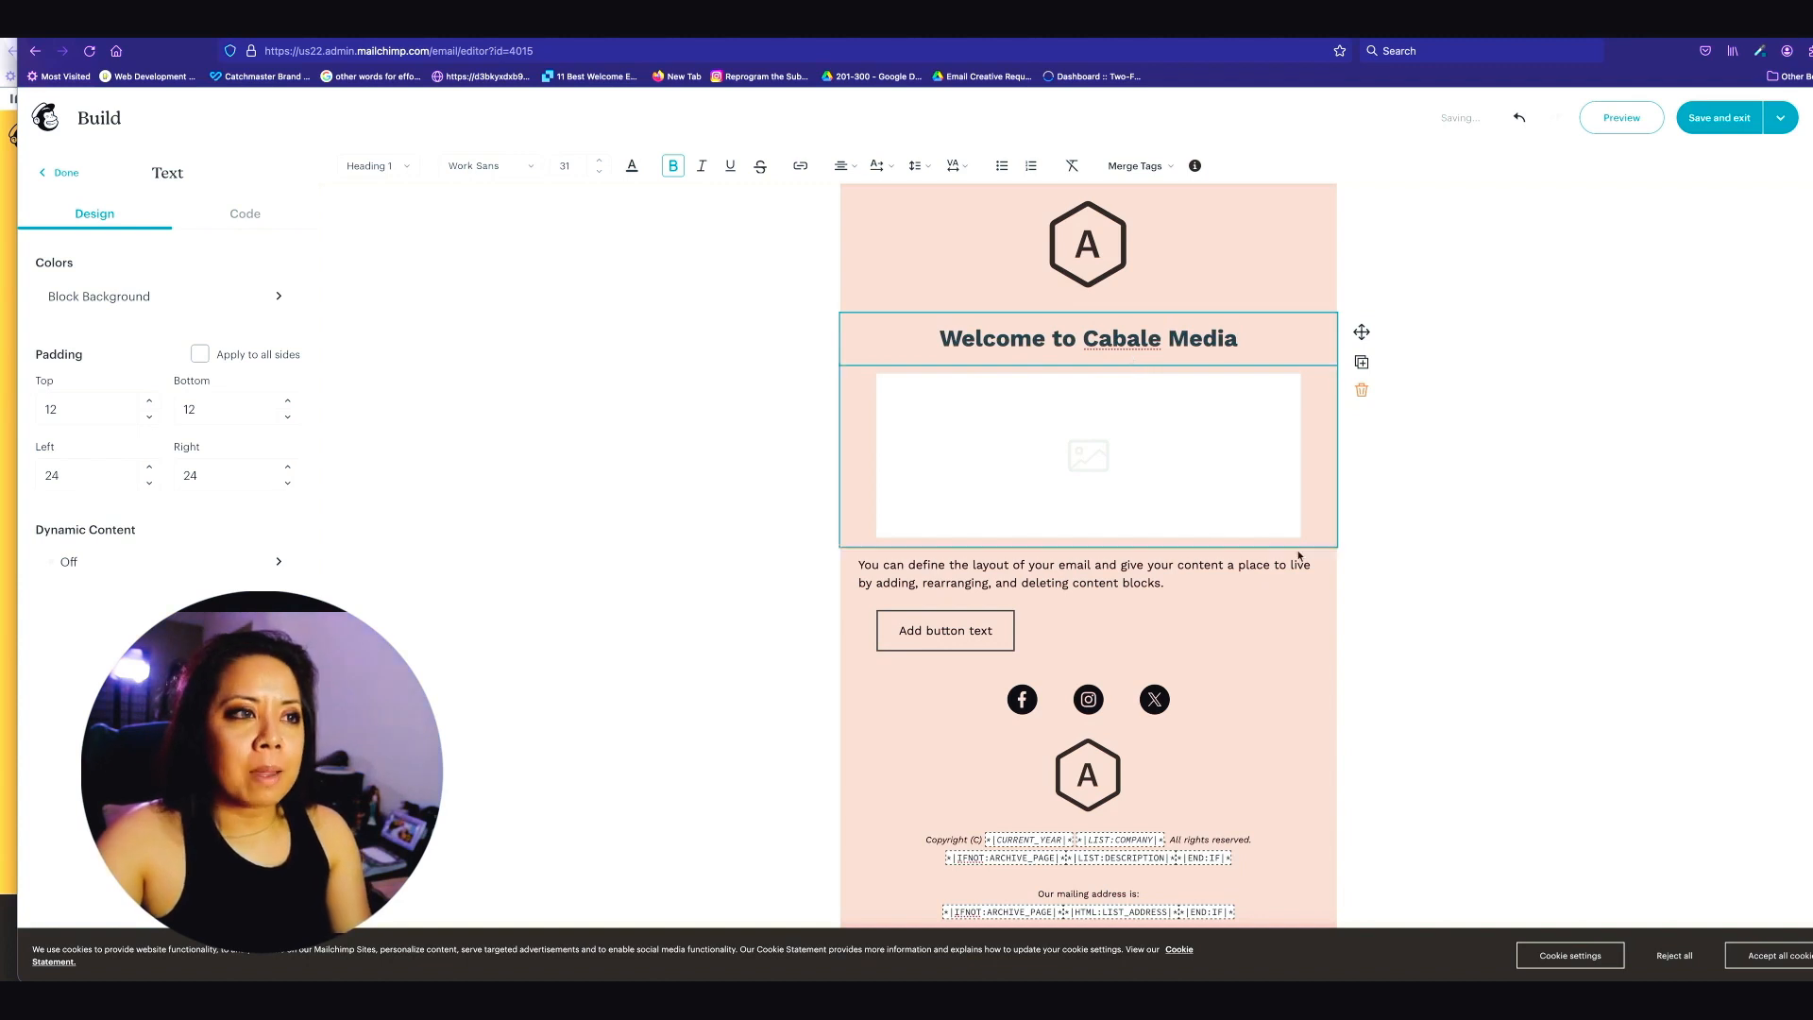
click(1157, 492)
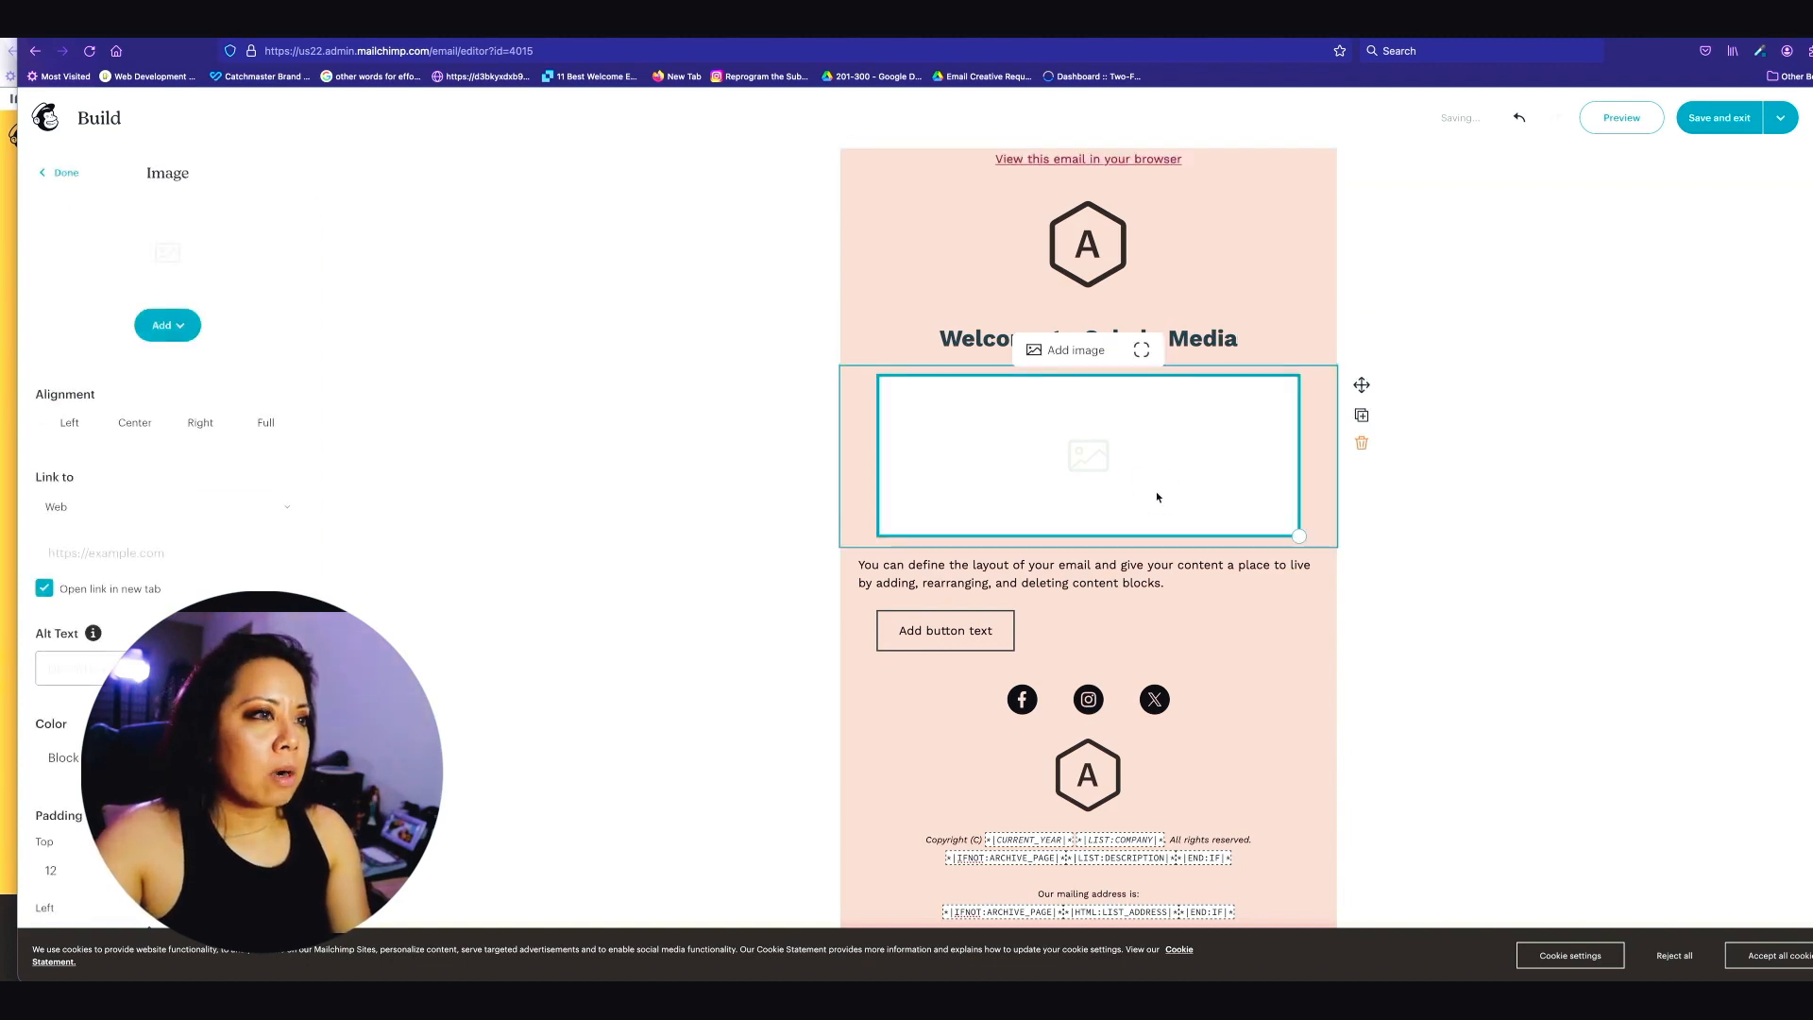
Fill the empty image block with the woman-at-desk picture from the image library.
right_click(1157, 492)
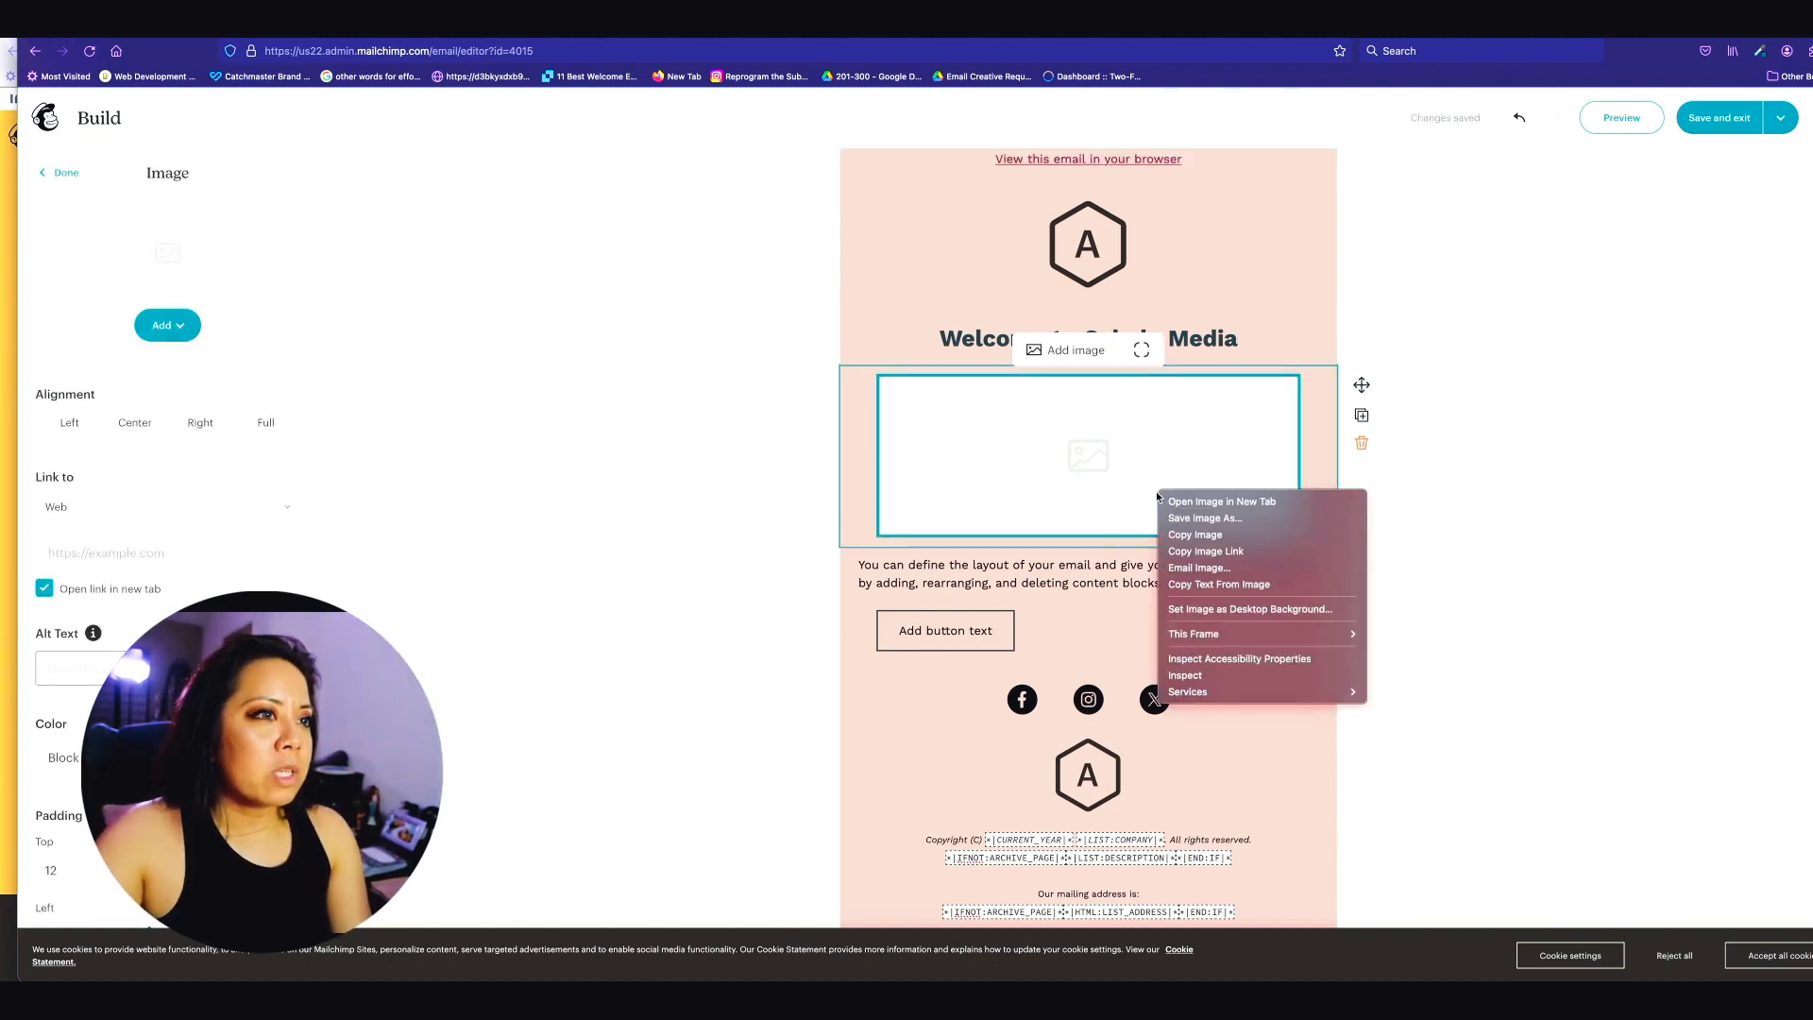
click(1097, 489)
click(189, 267)
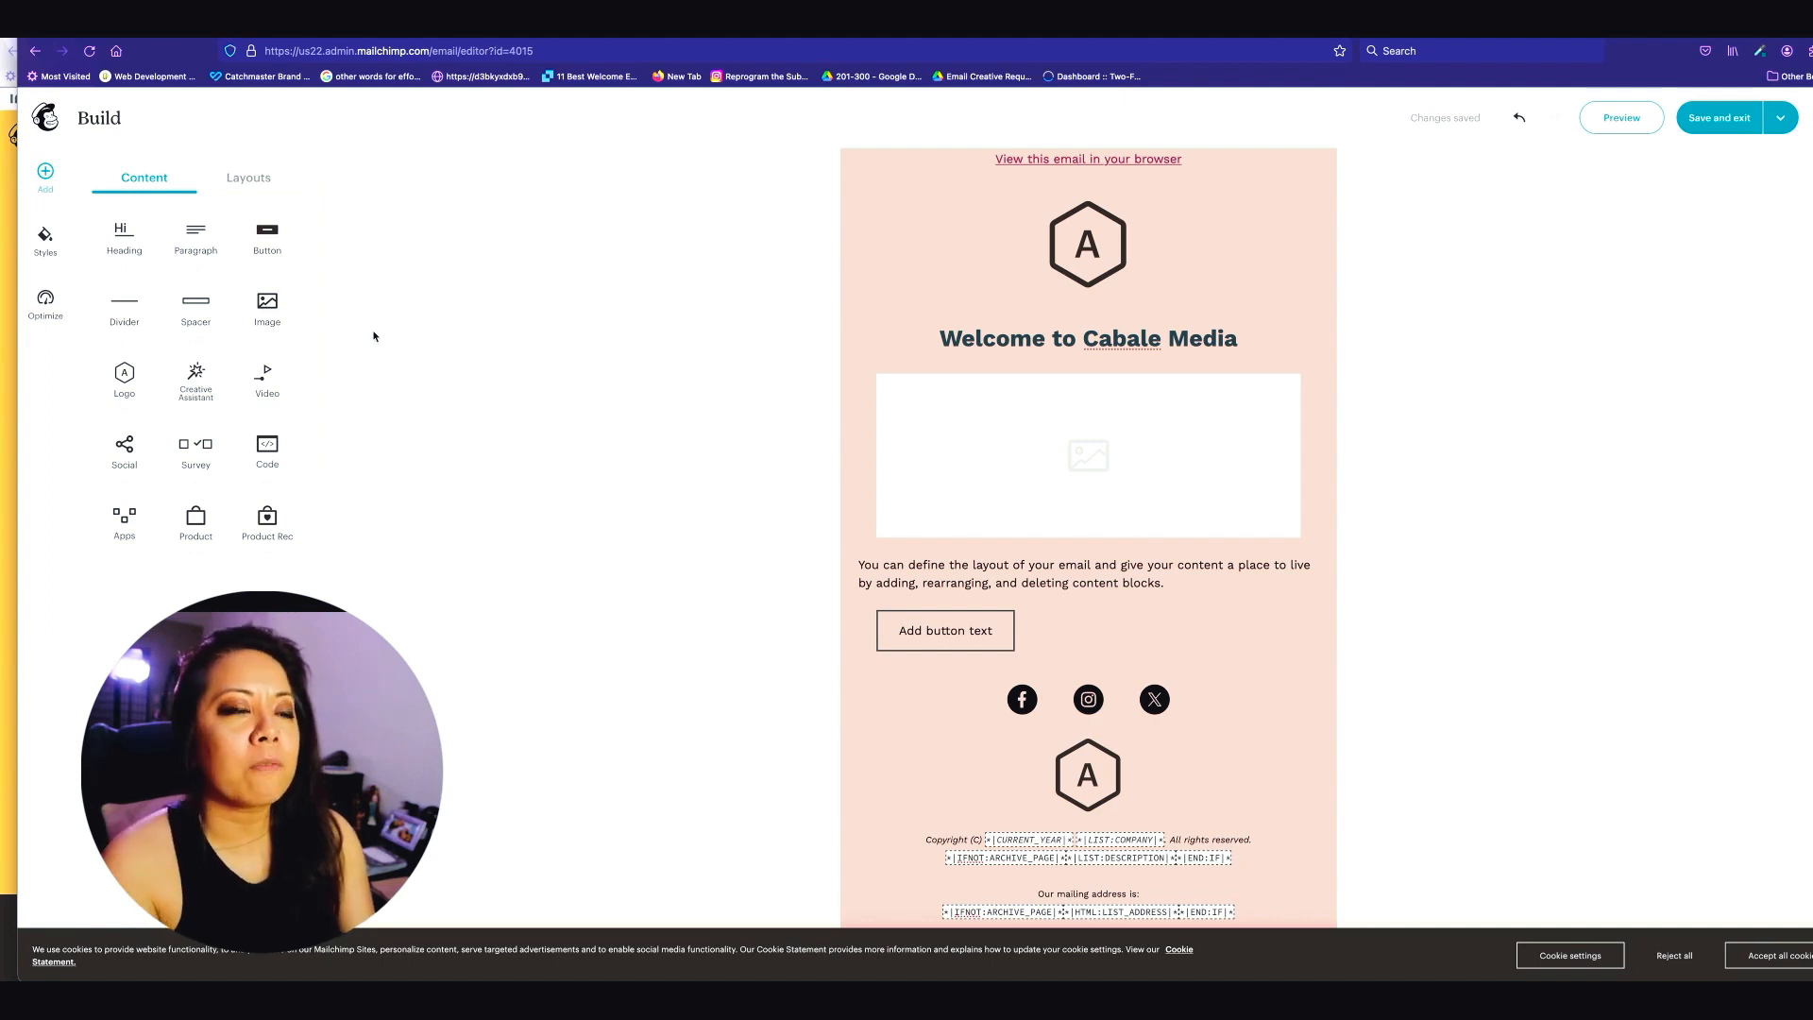
click(1165, 487)
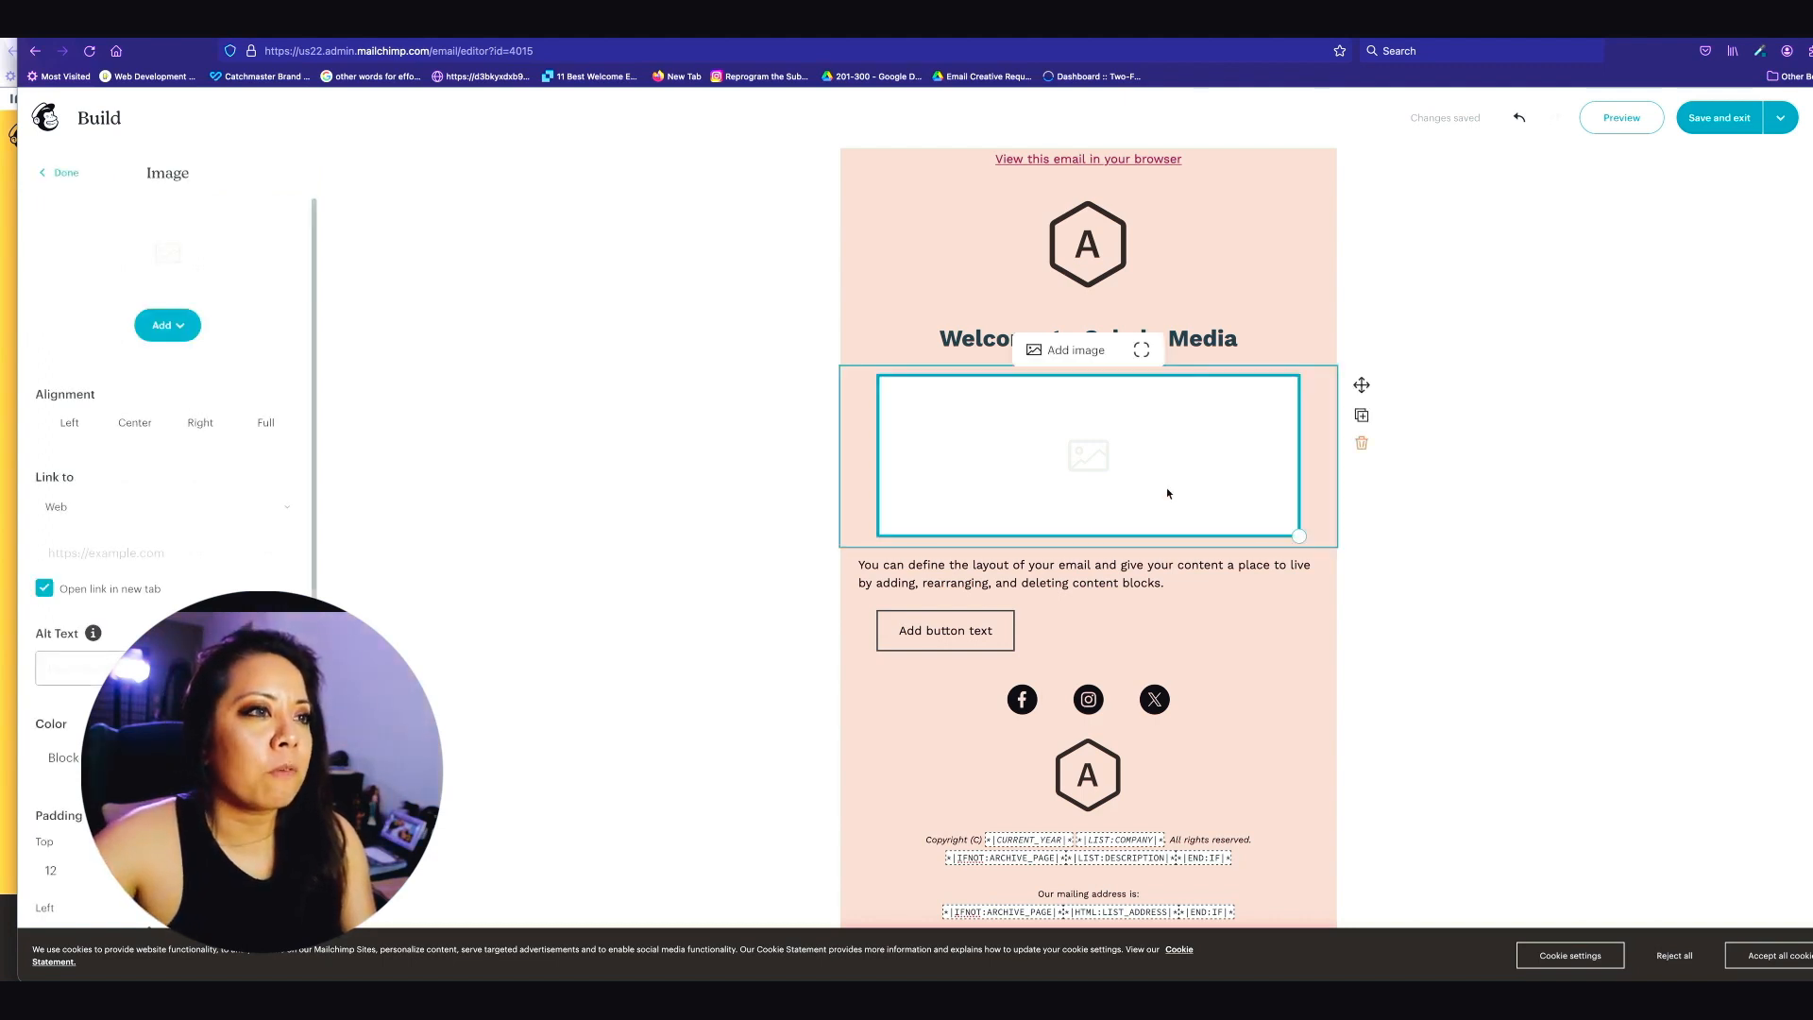
click(1073, 351)
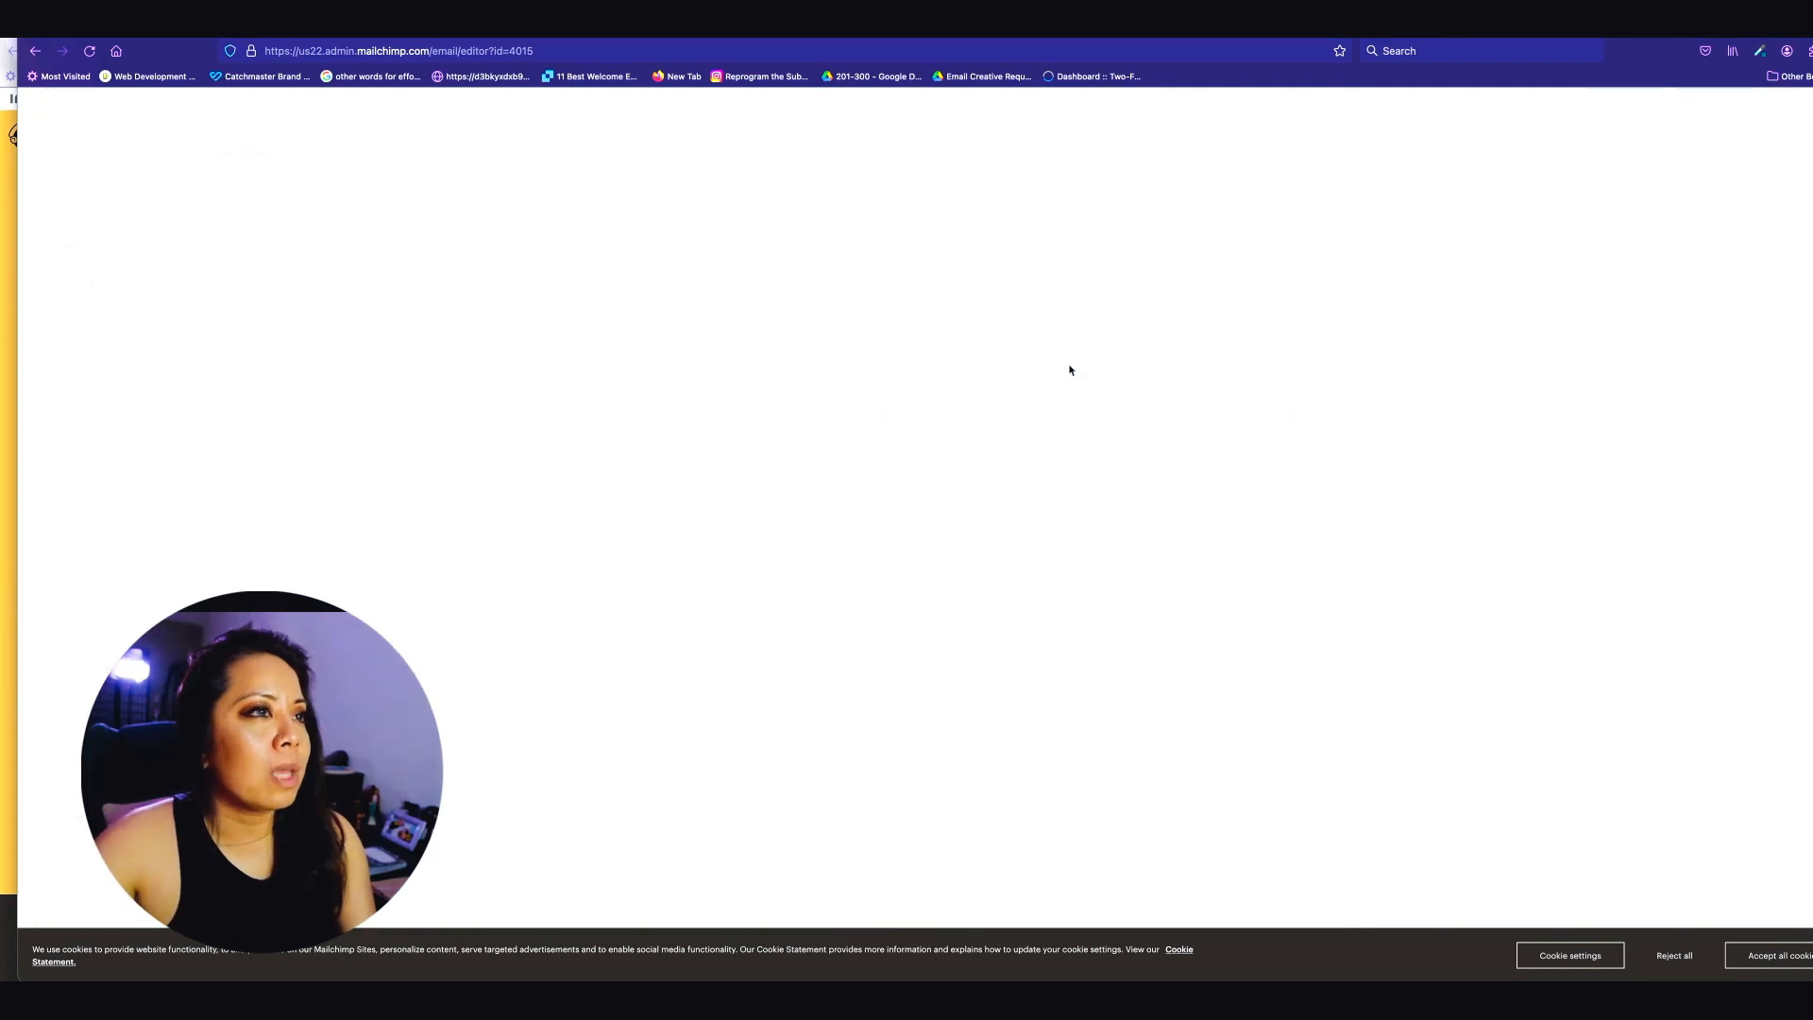
click(326, 374)
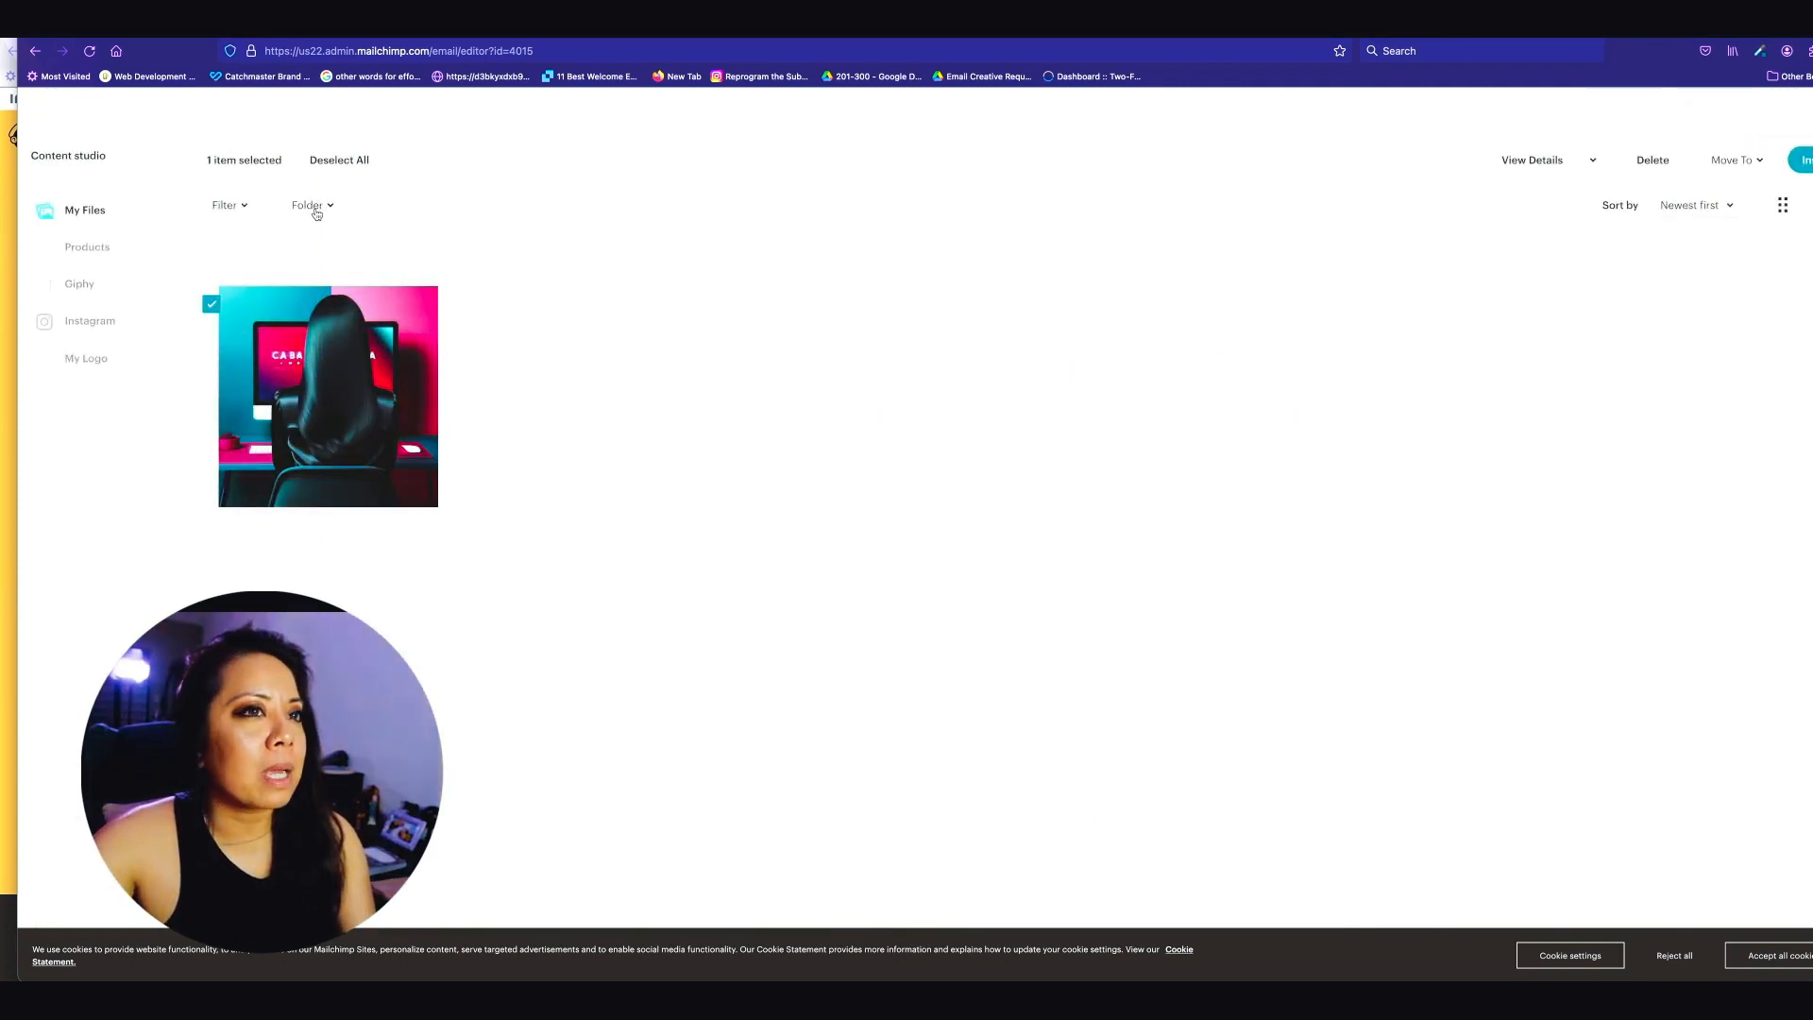
click(1798, 165)
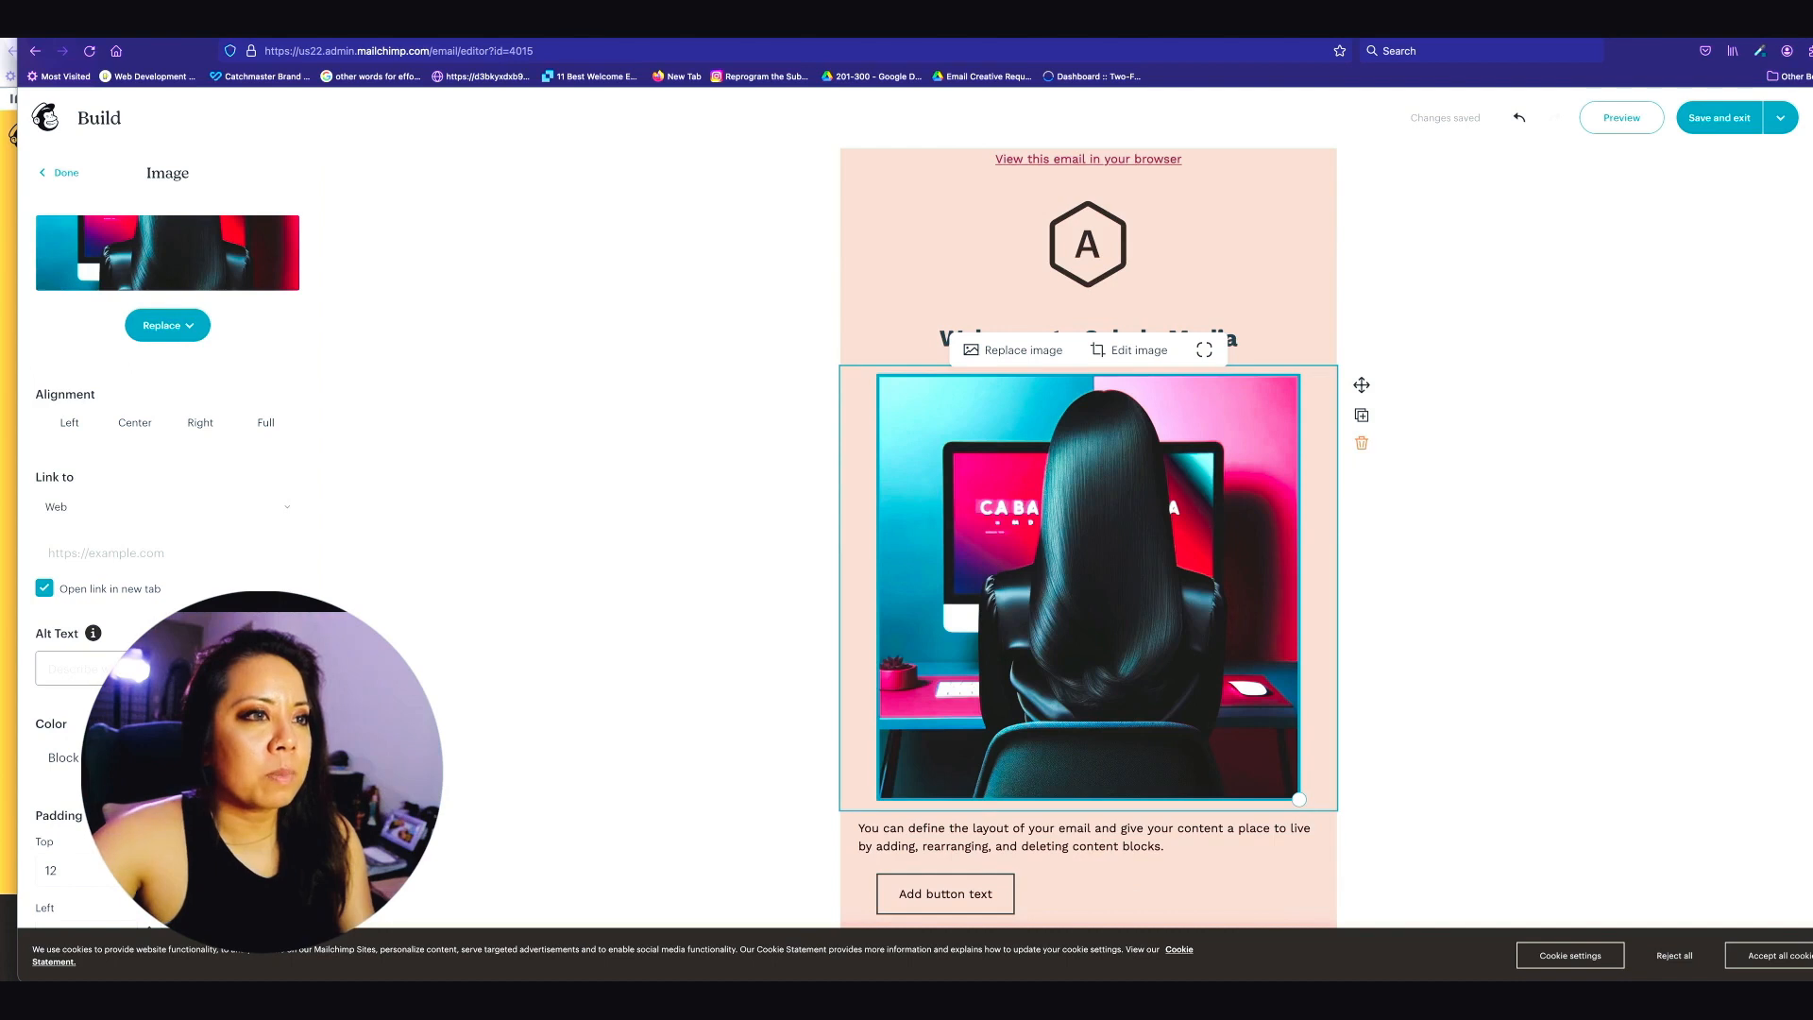
Center the picture in its block and start choosing a new logo file.
click(1175, 669)
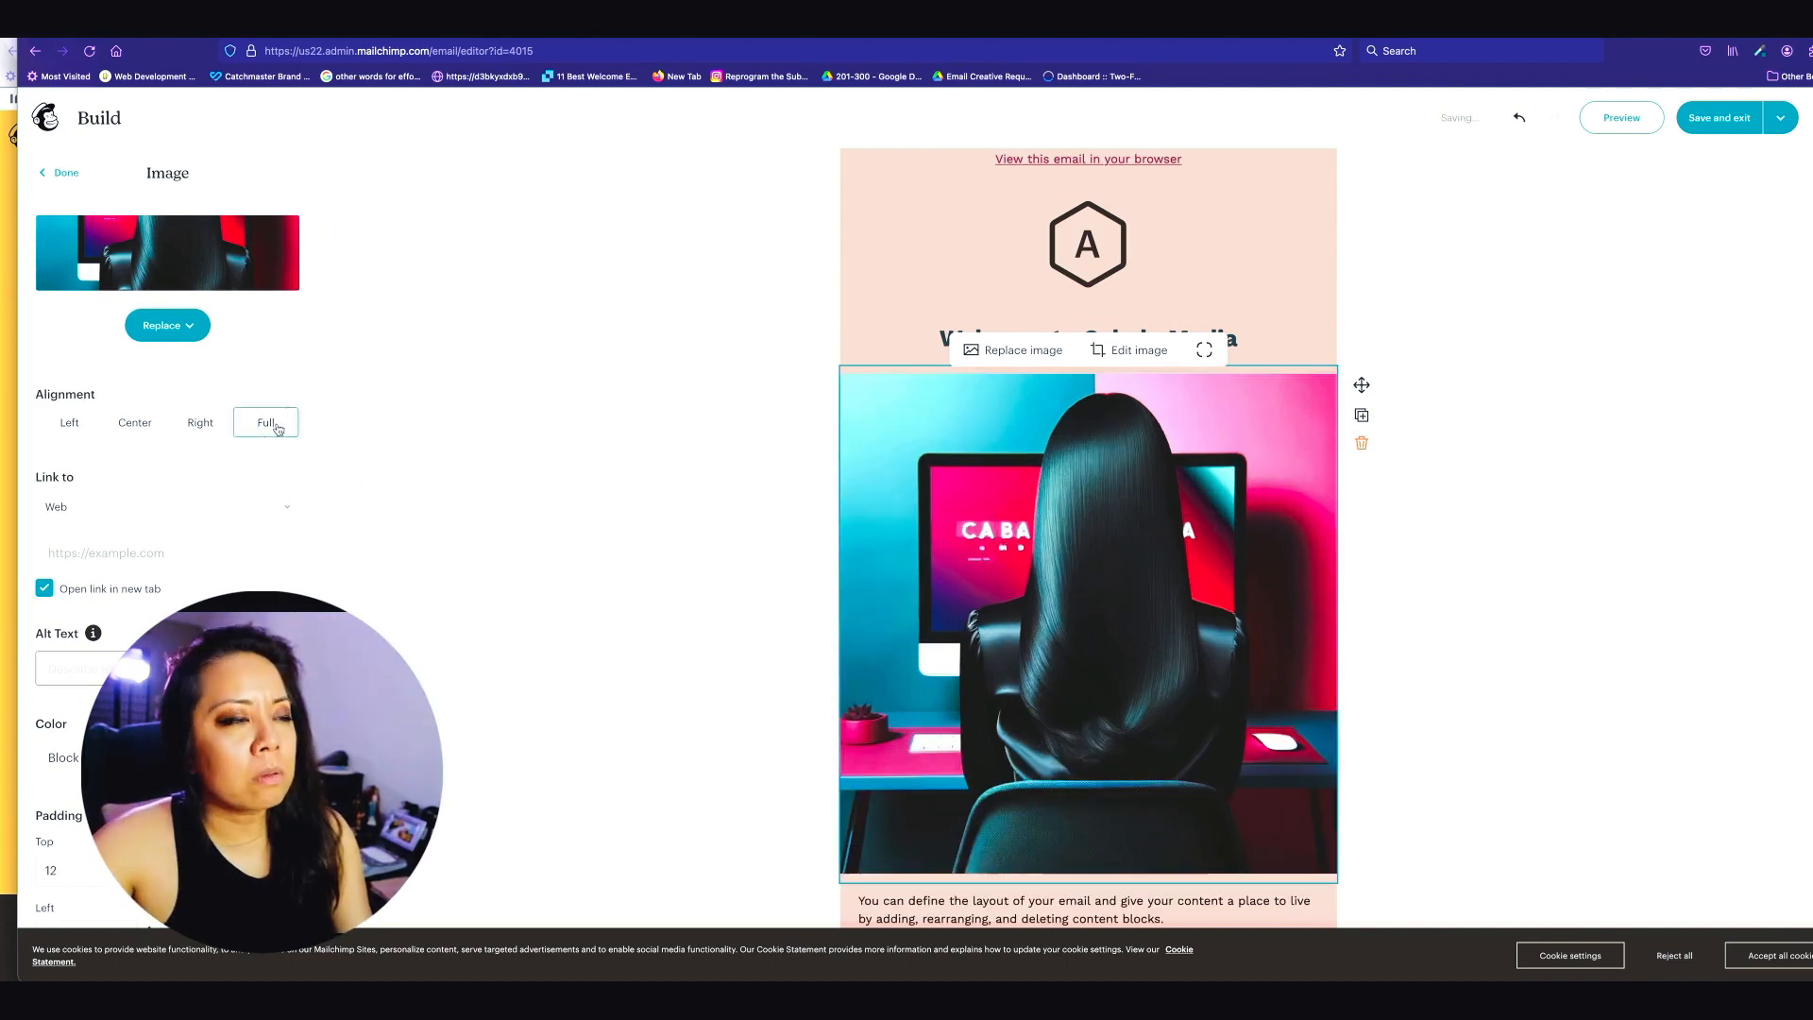
click(135, 422)
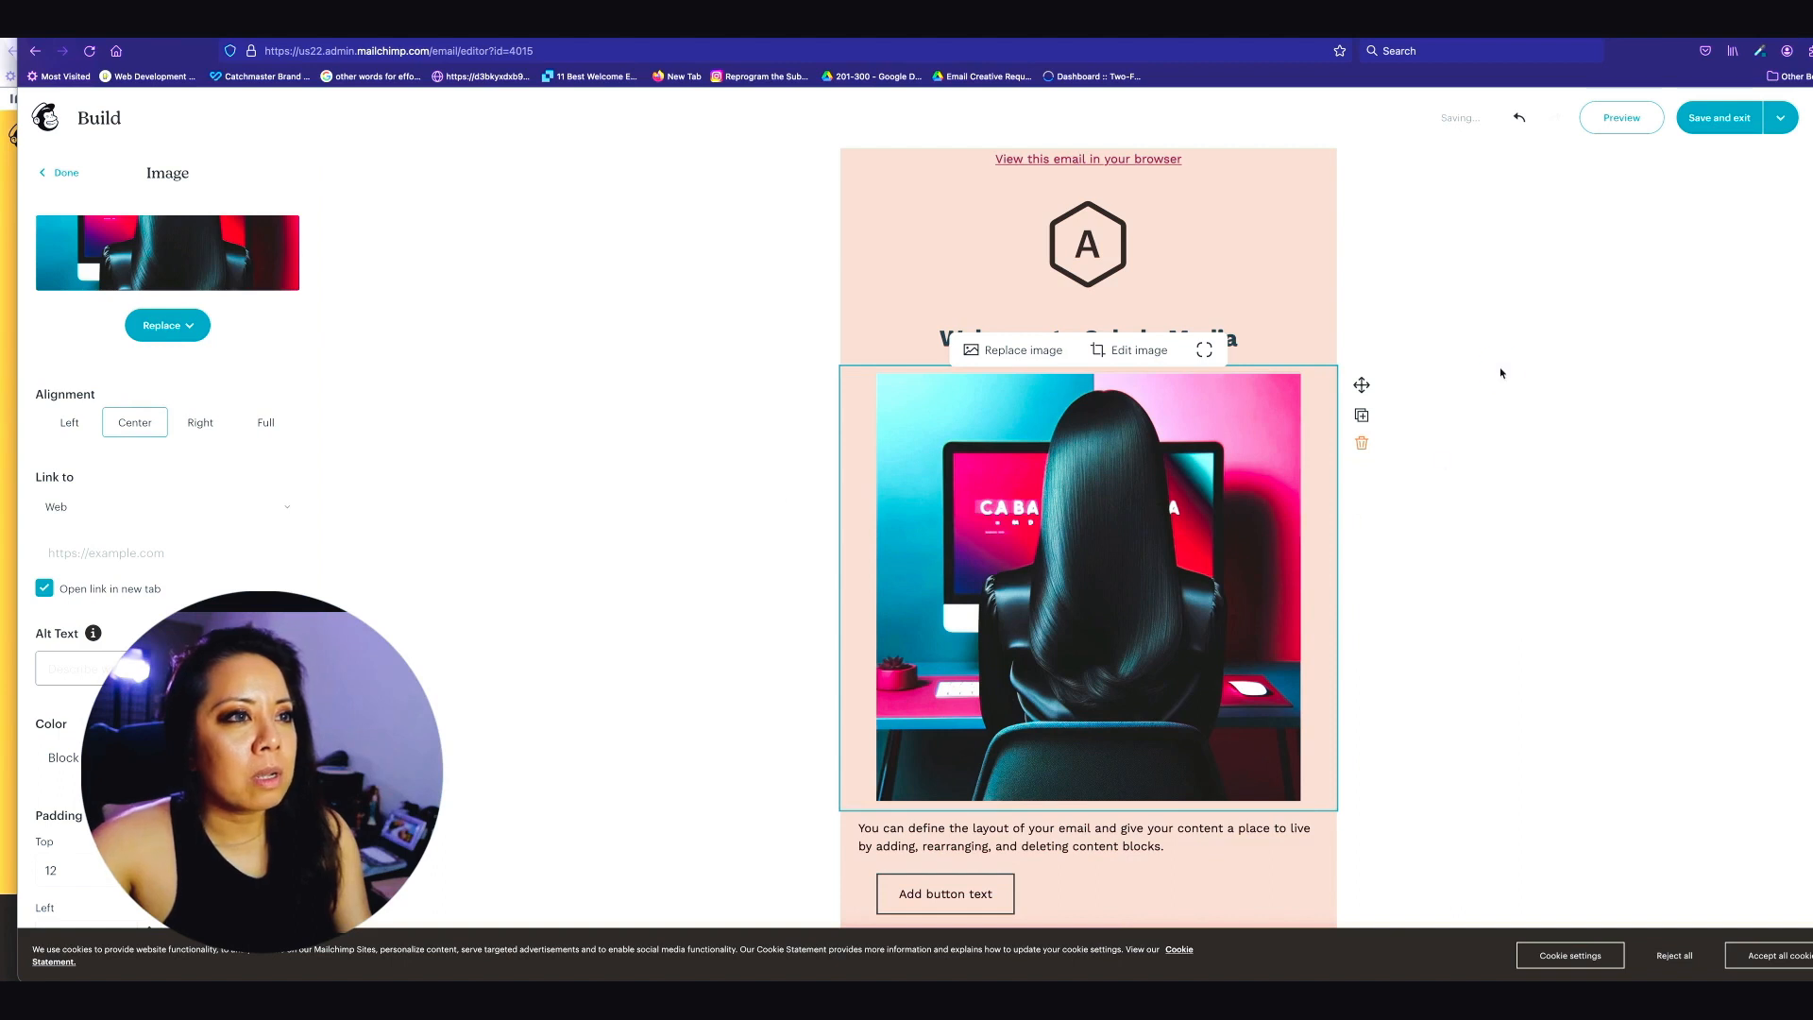
click(1088, 244)
click(166, 314)
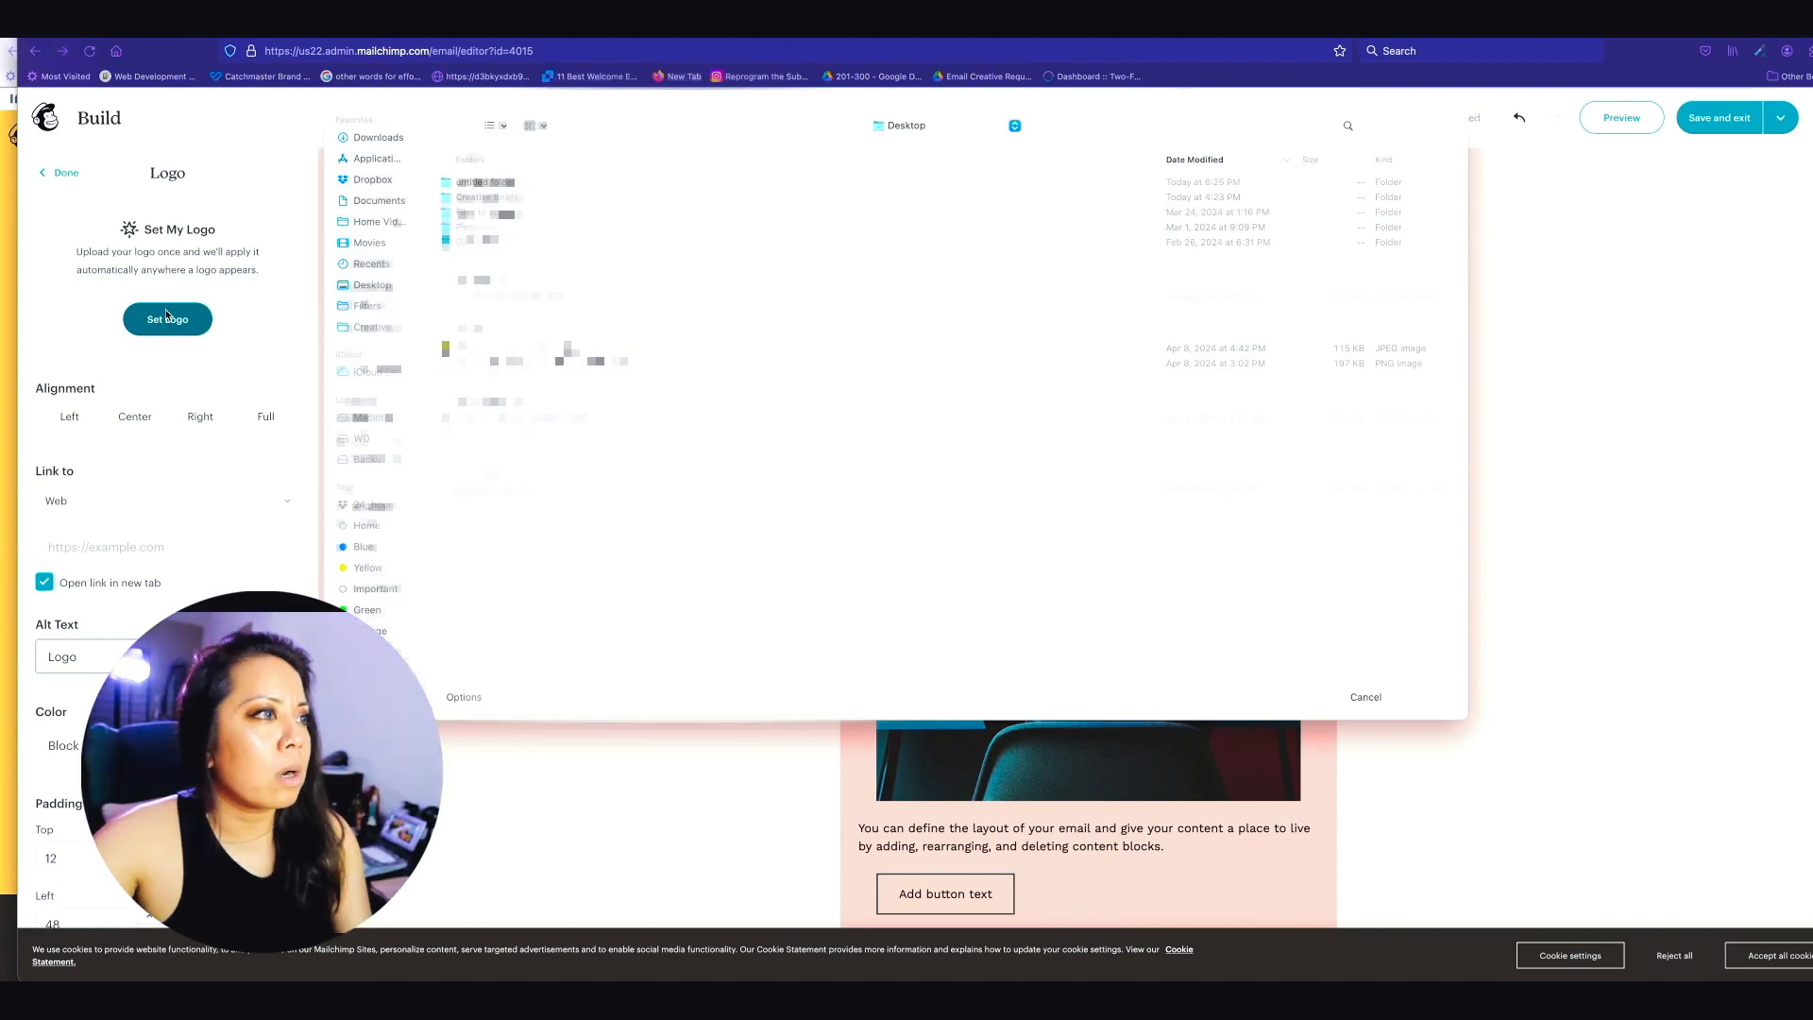
Upload the Cabale Media logo file into the top logo block and deselect it.
click(367, 446)
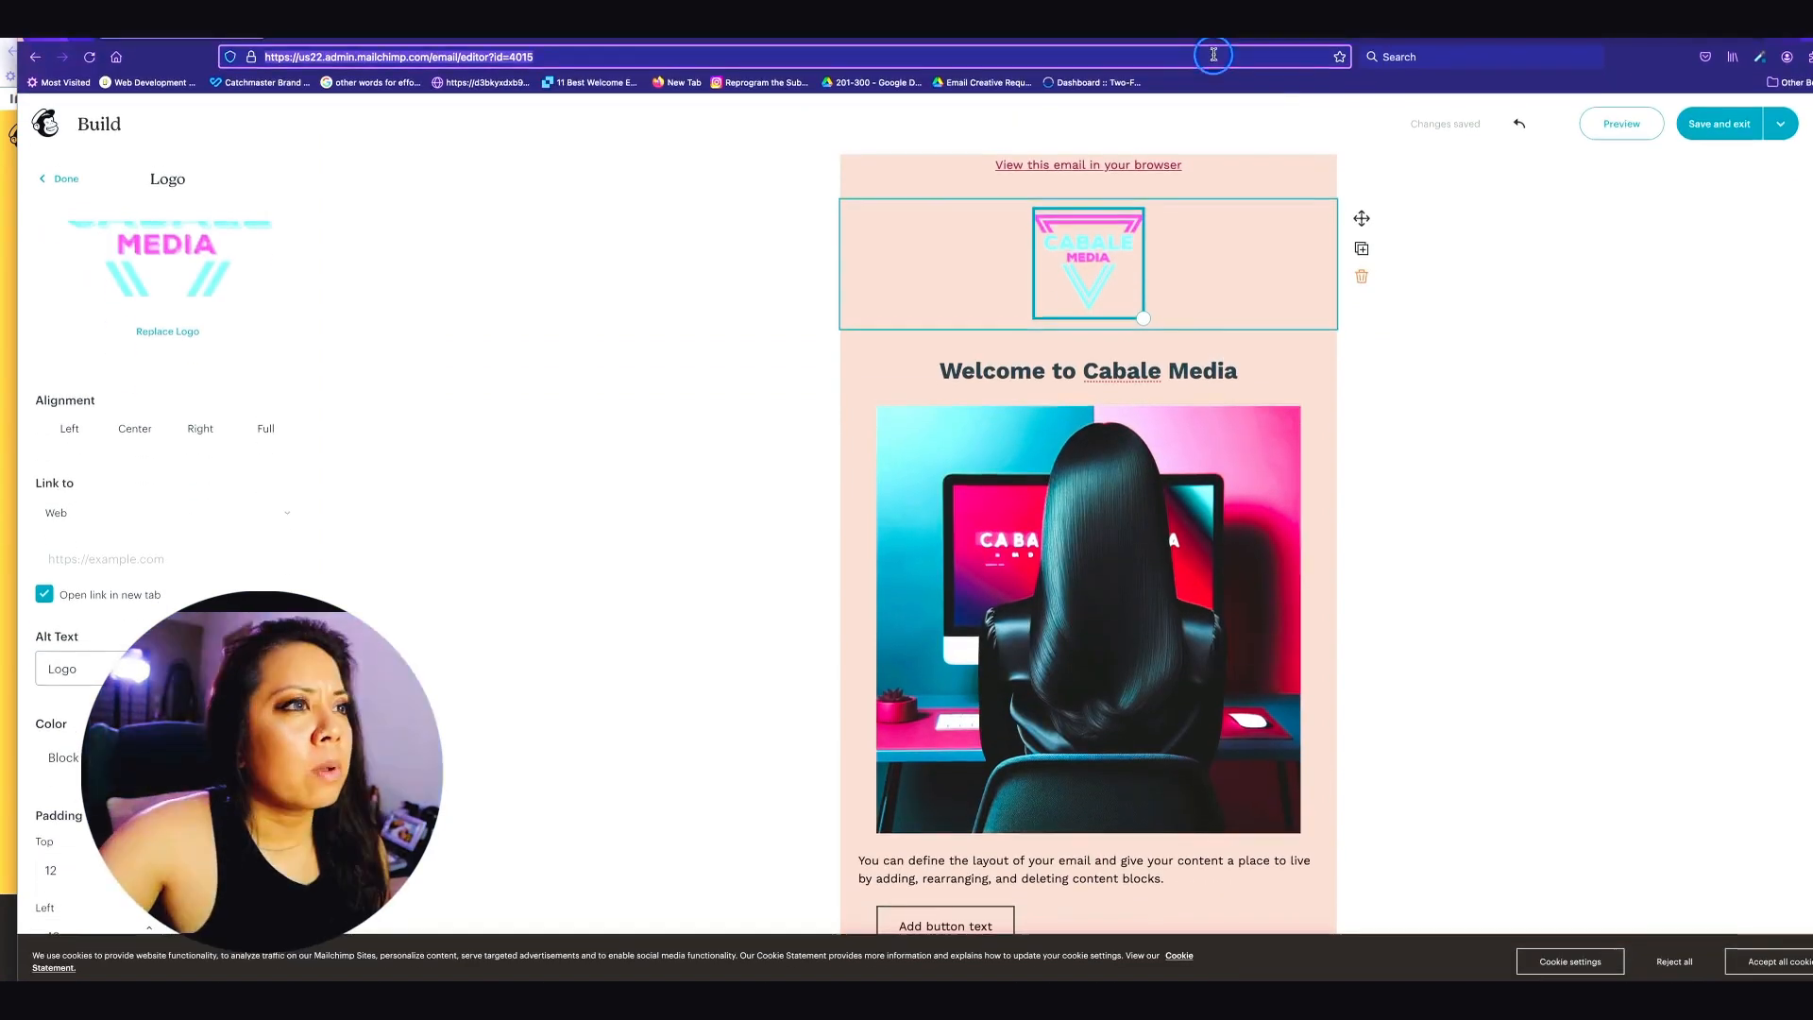
click(1210, 79)
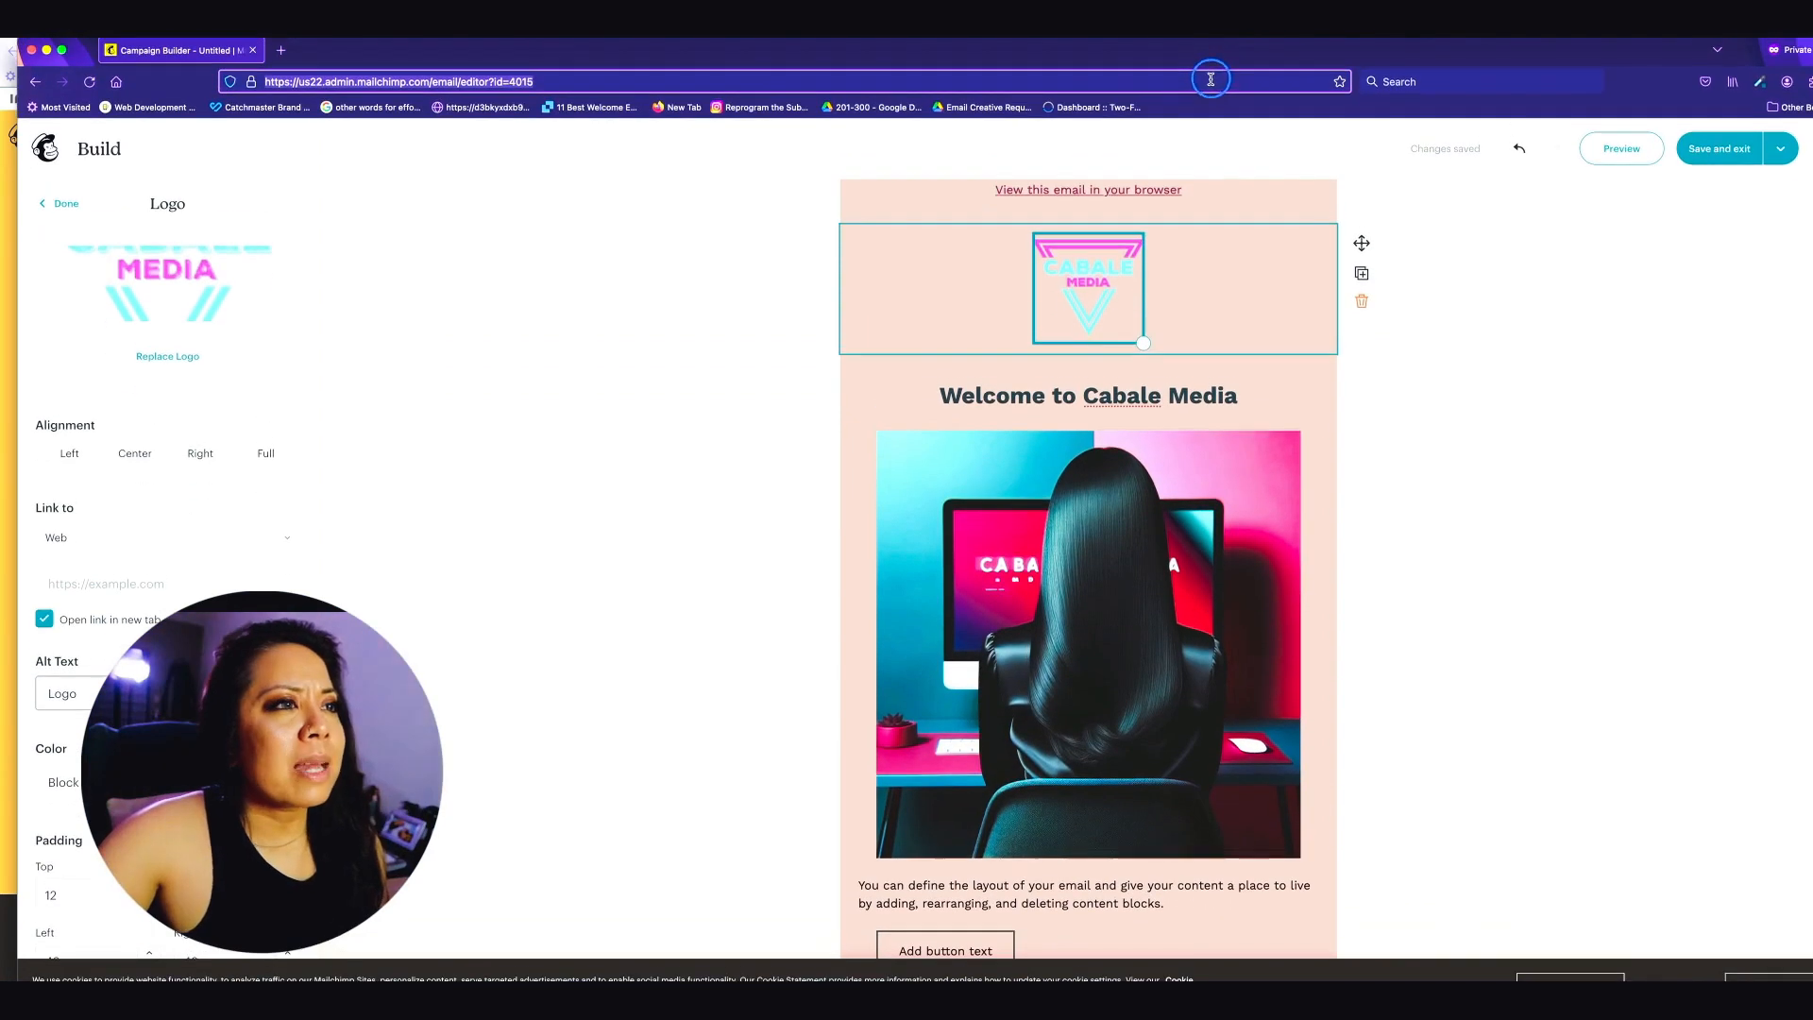
click(1260, 340)
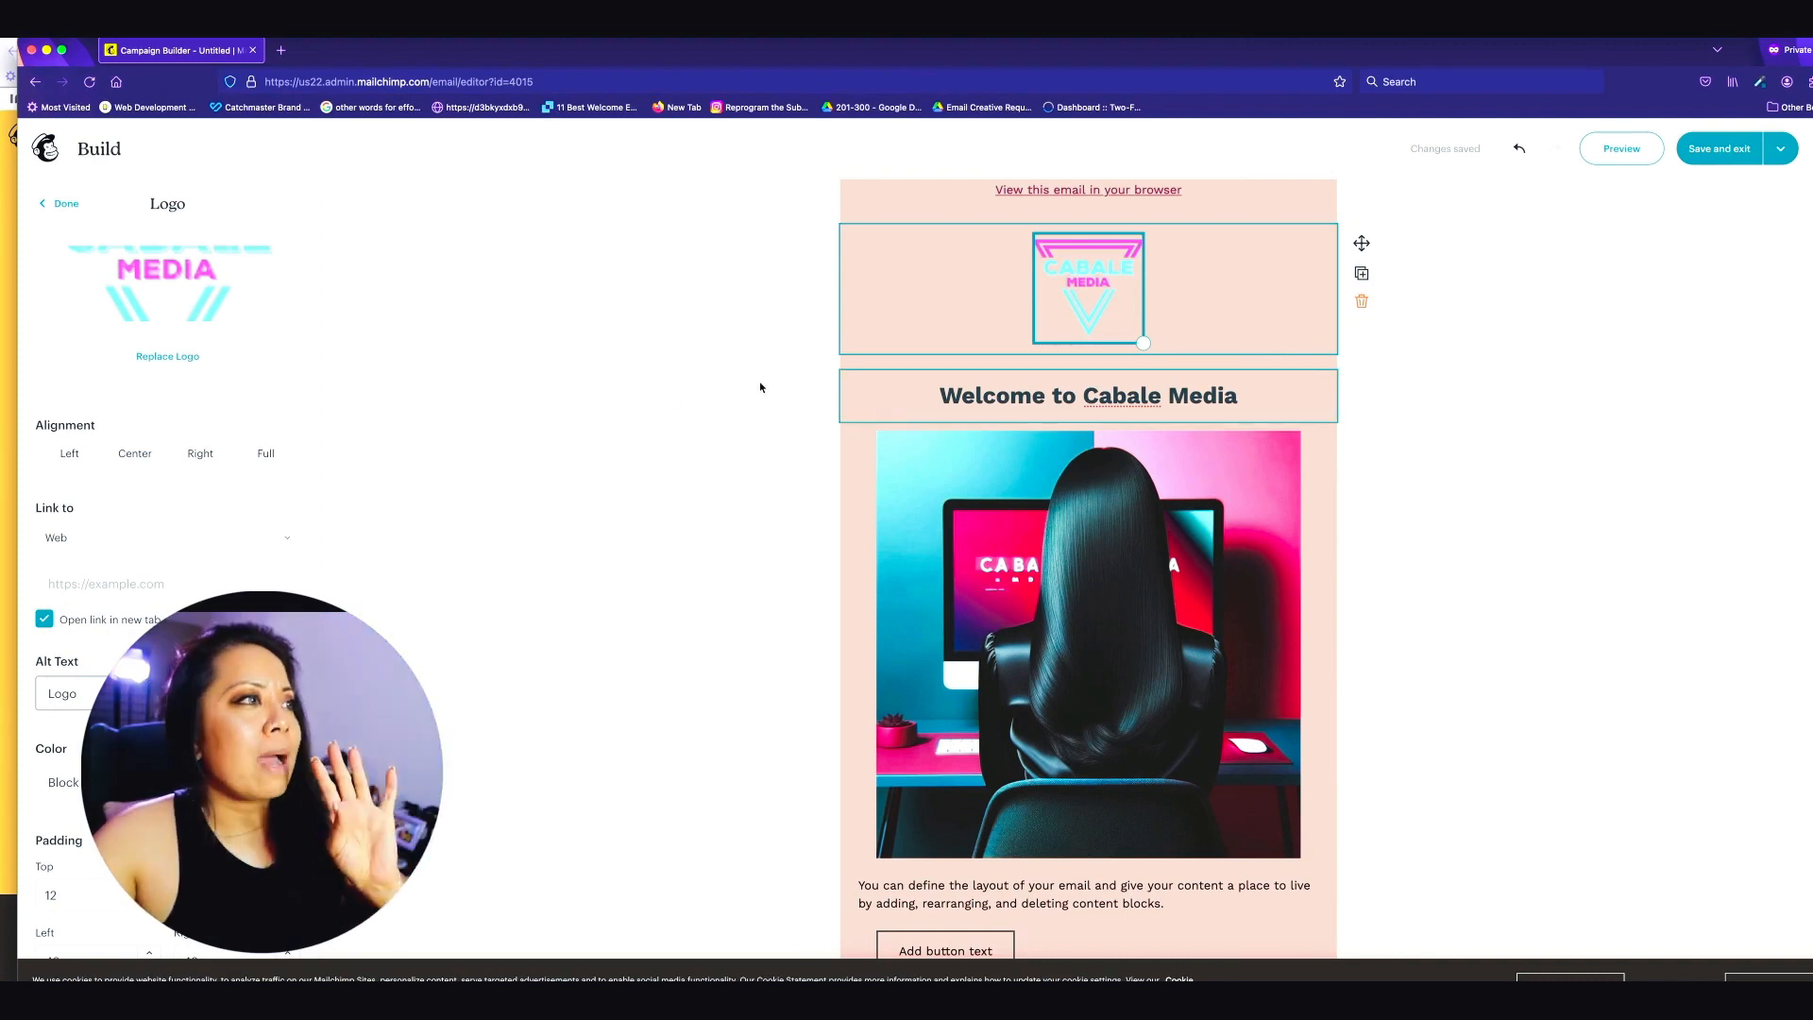
click(466, 408)
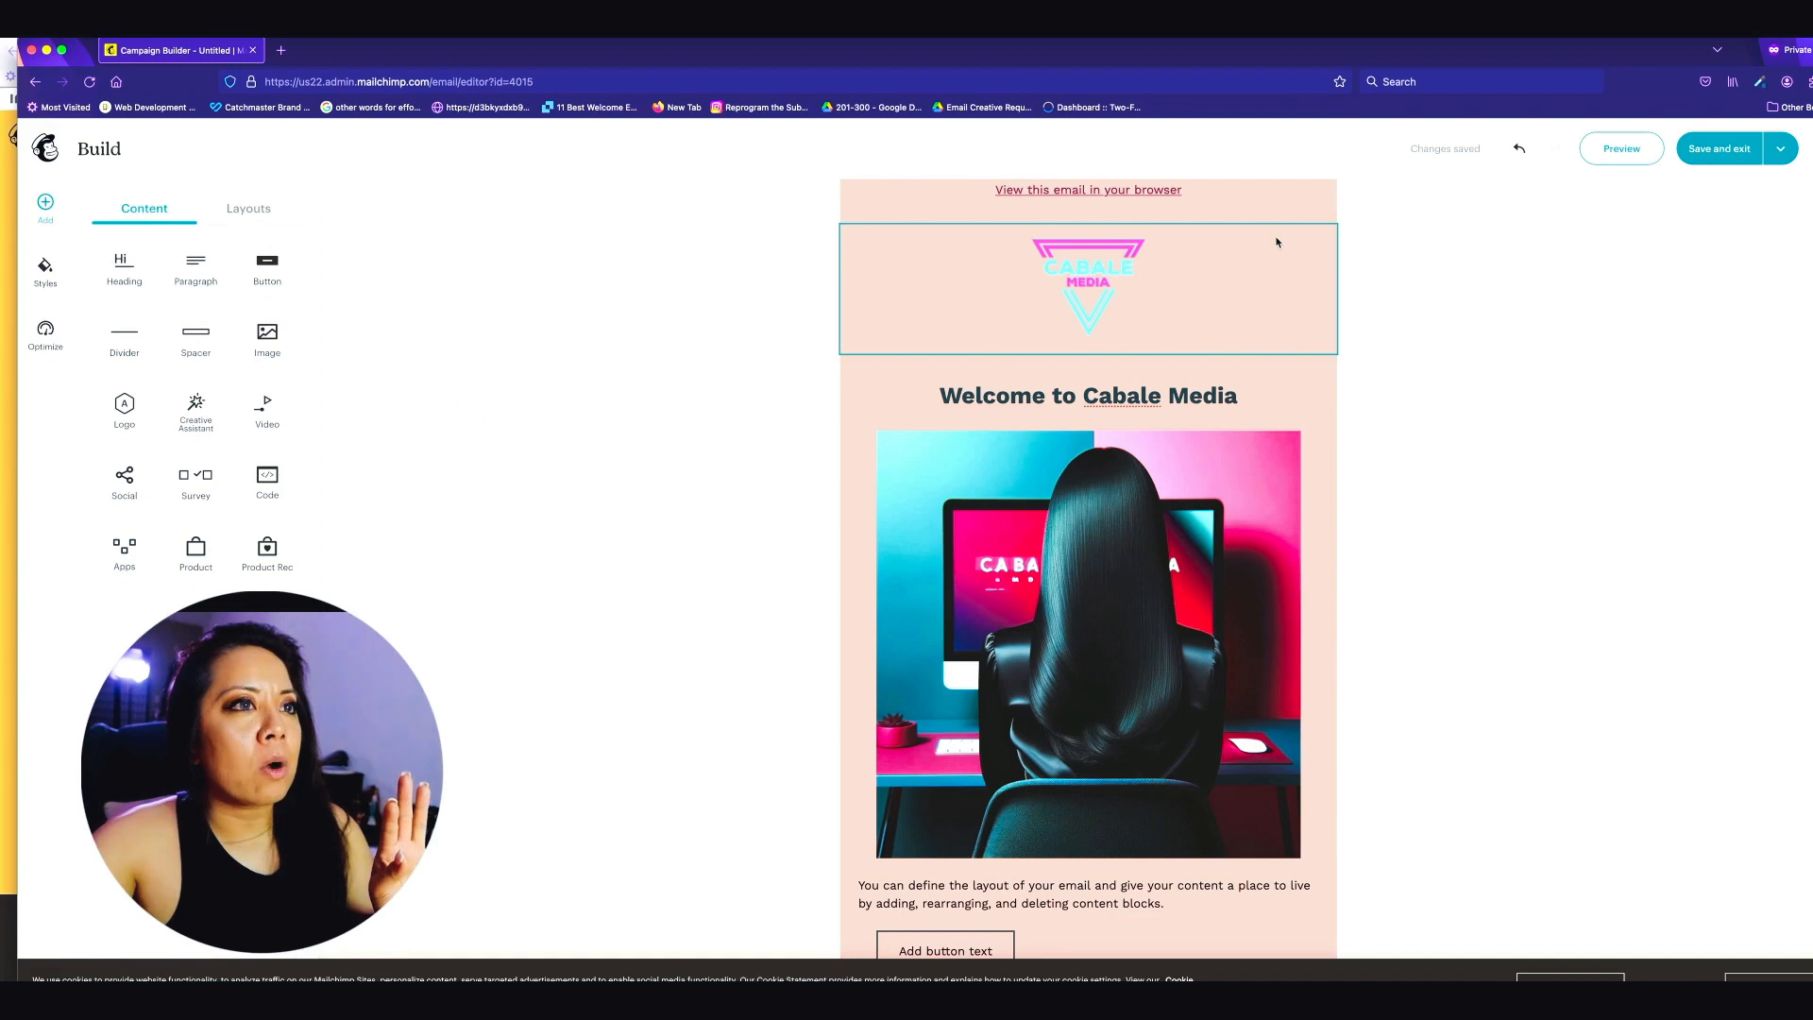
Make the view-in-browser text block and logo block backgrounds white (#FFFFFF).
click(1258, 194)
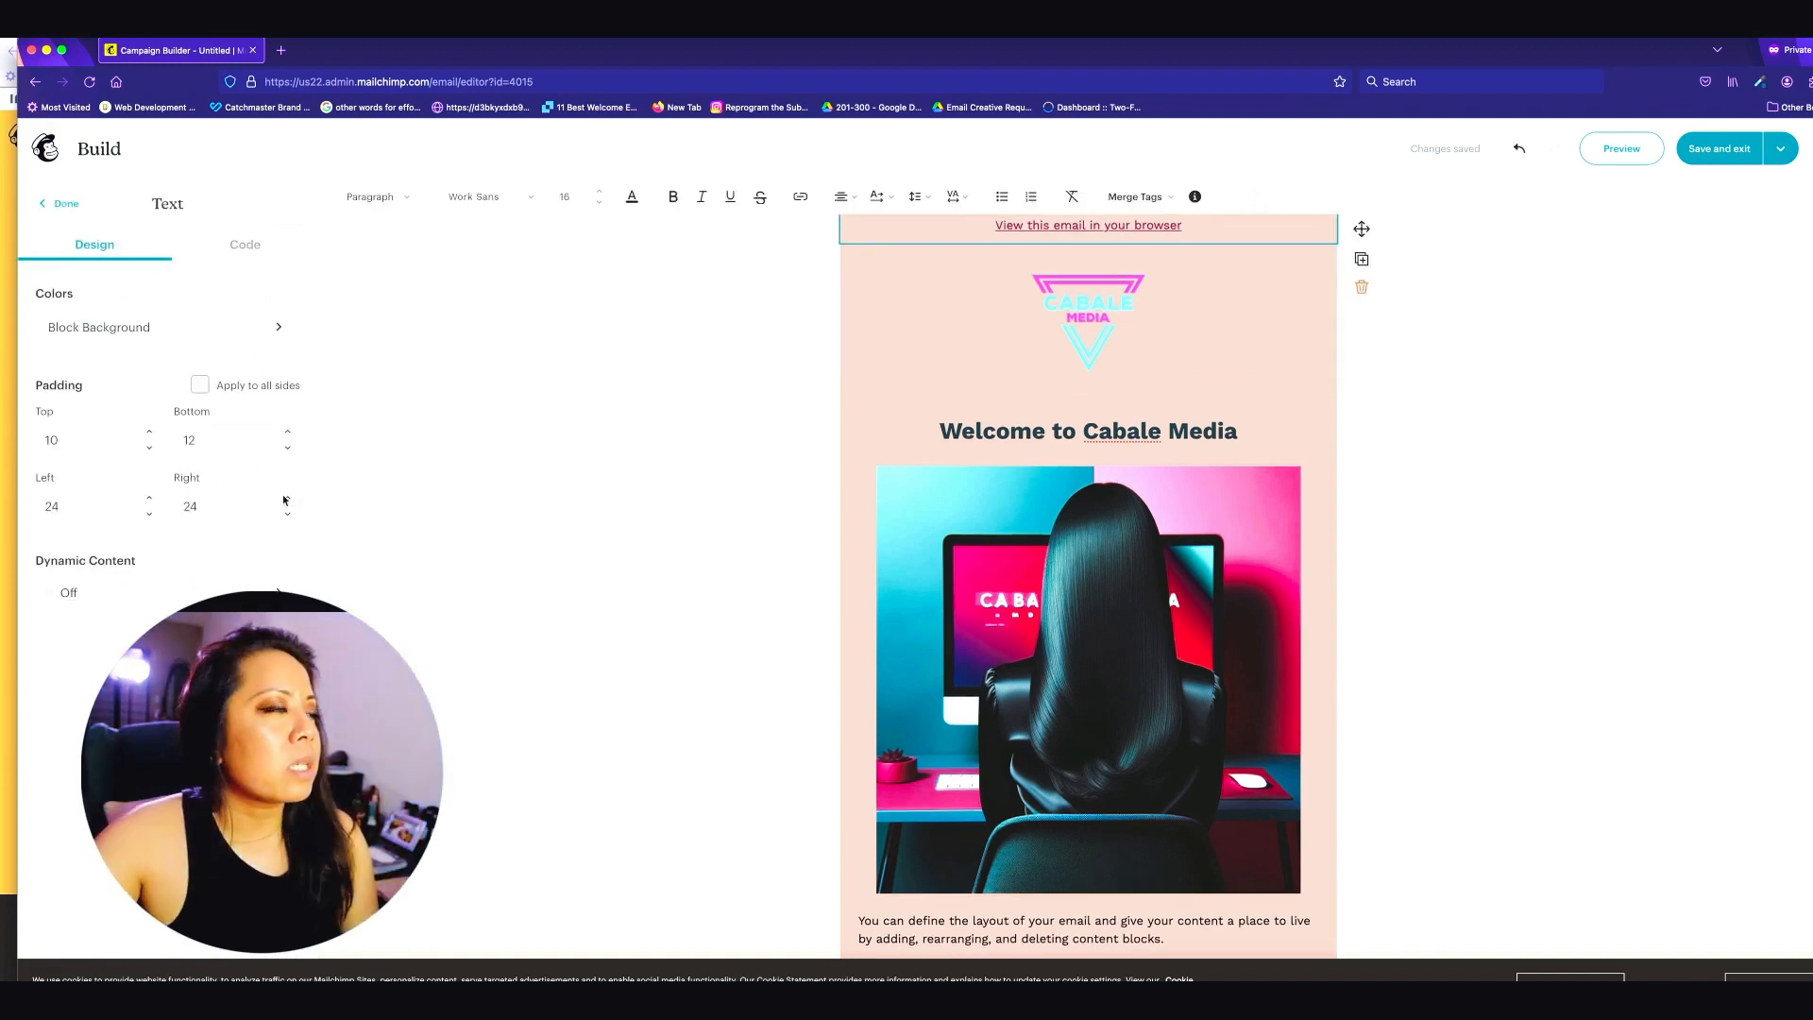
click(151, 327)
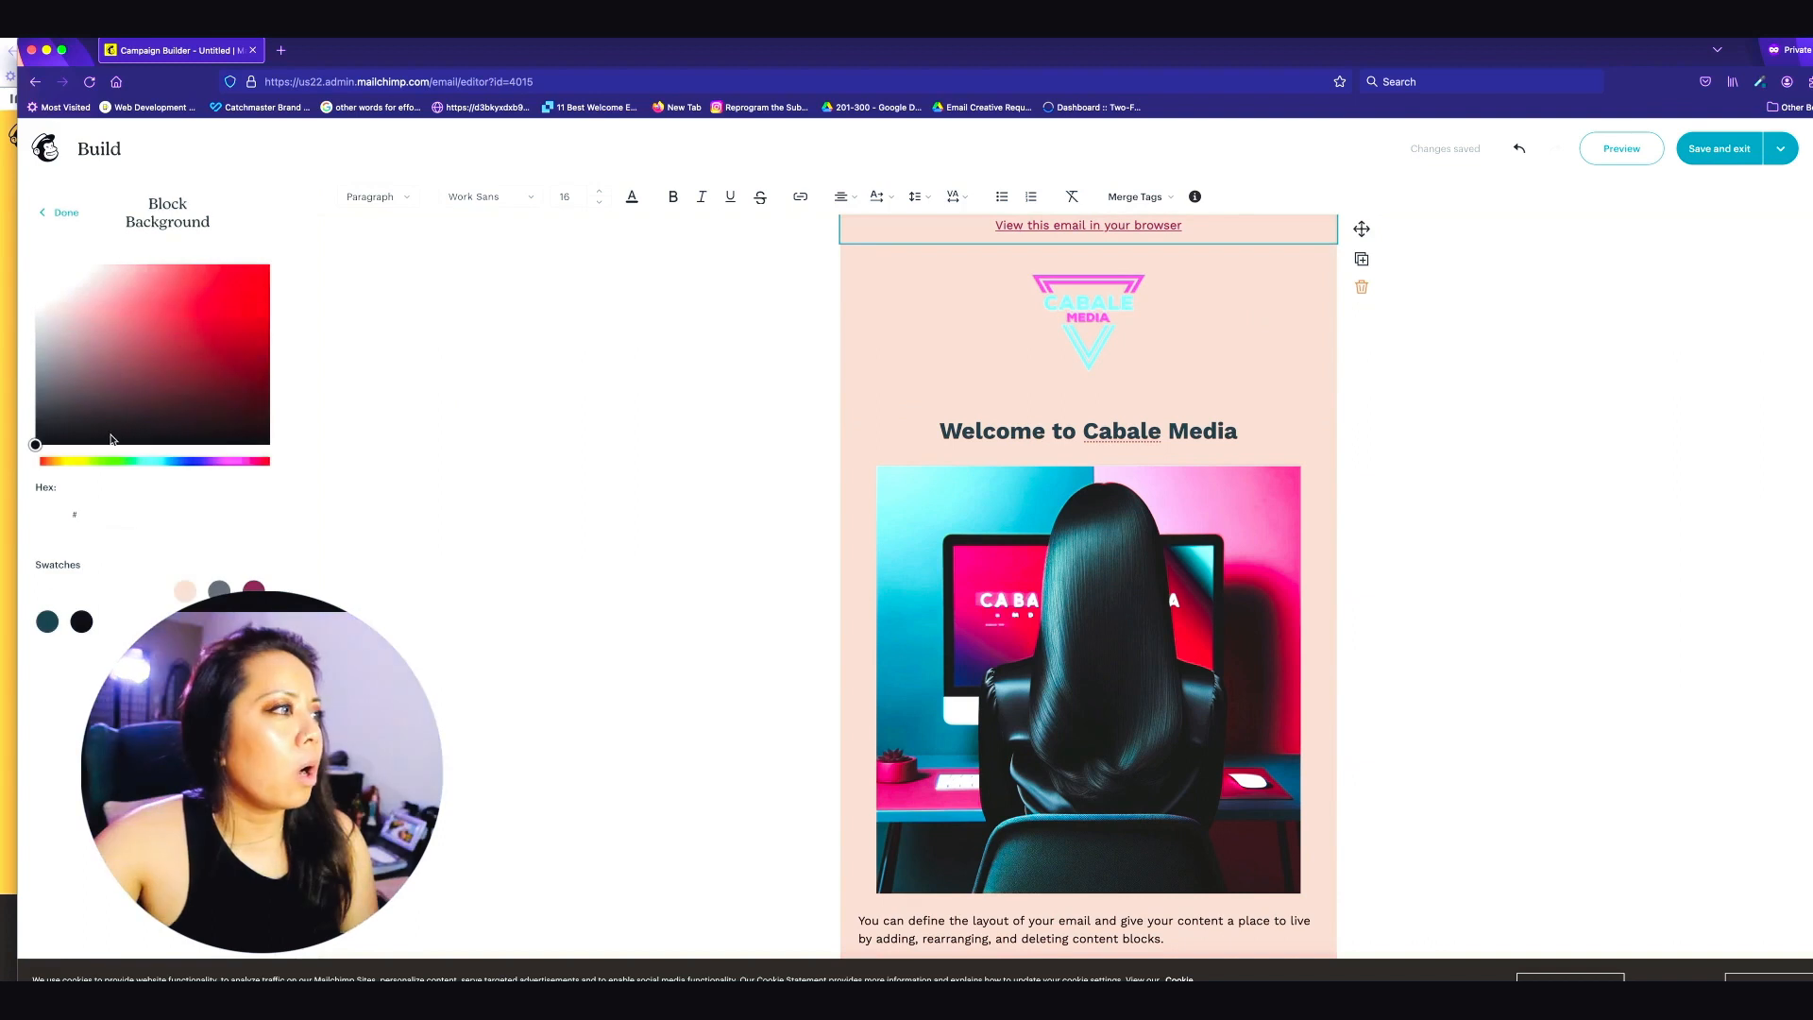
click(82, 592)
click(657, 456)
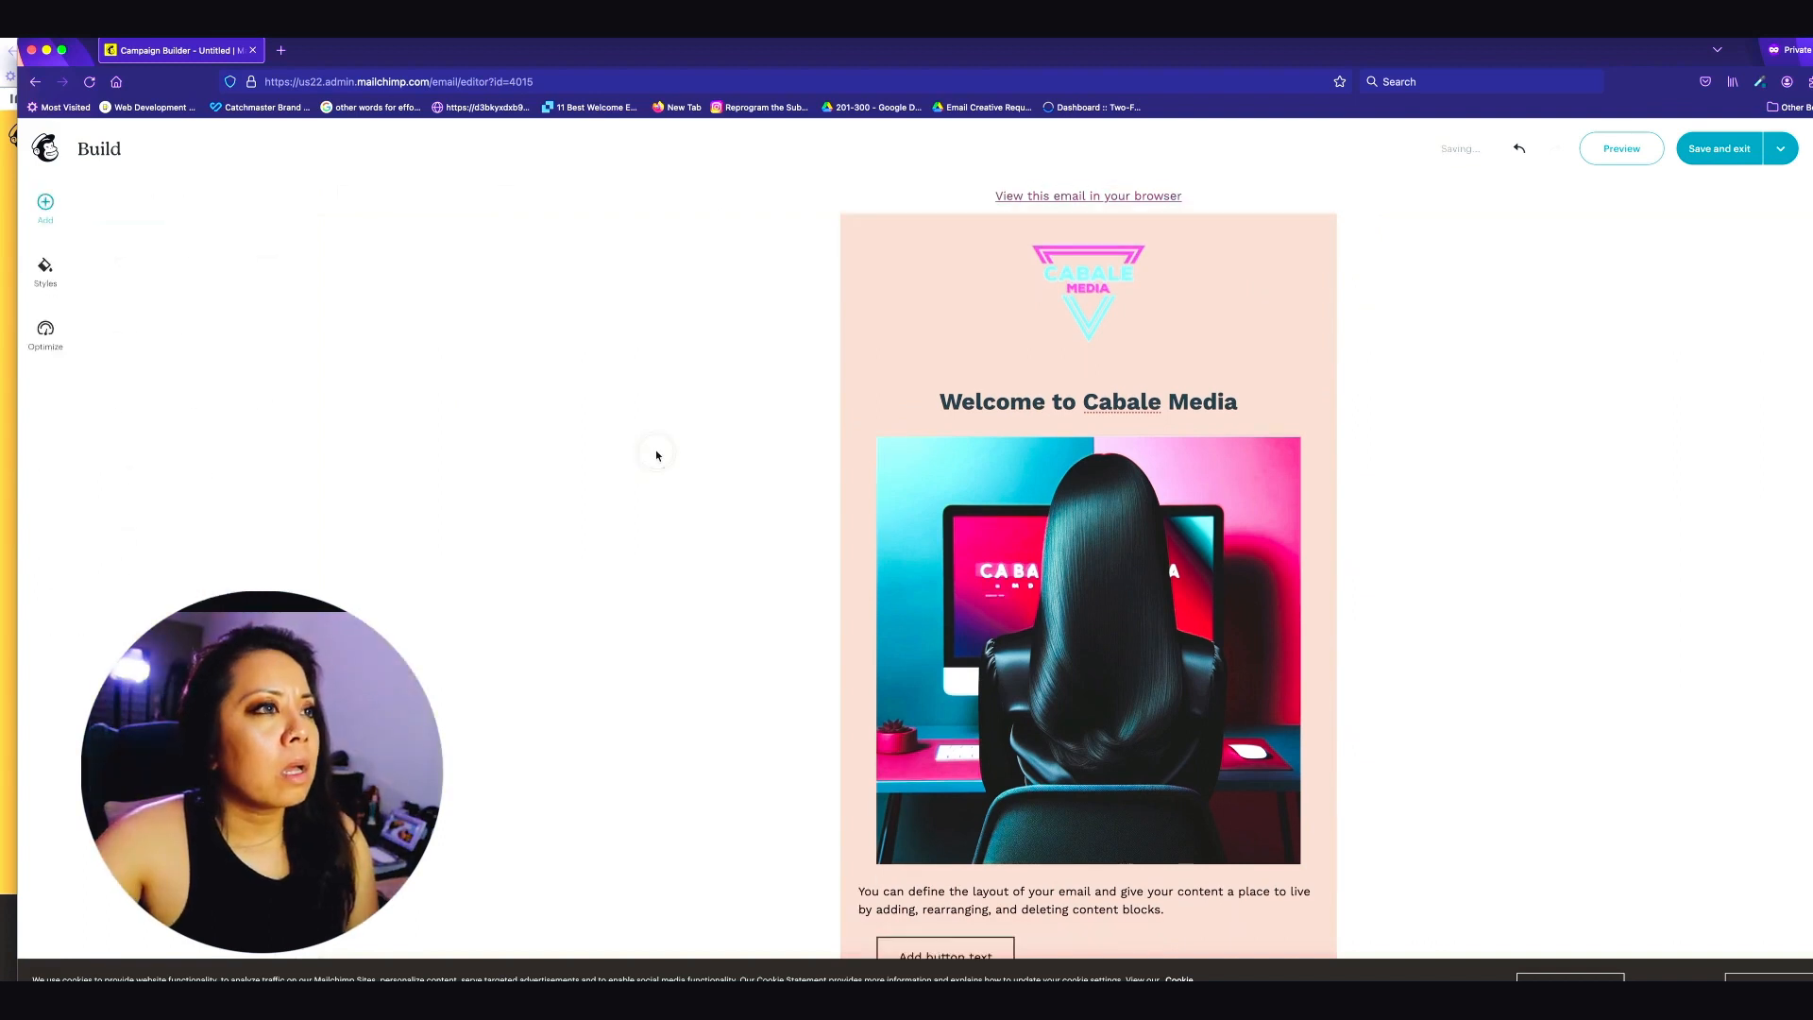
click(1243, 348)
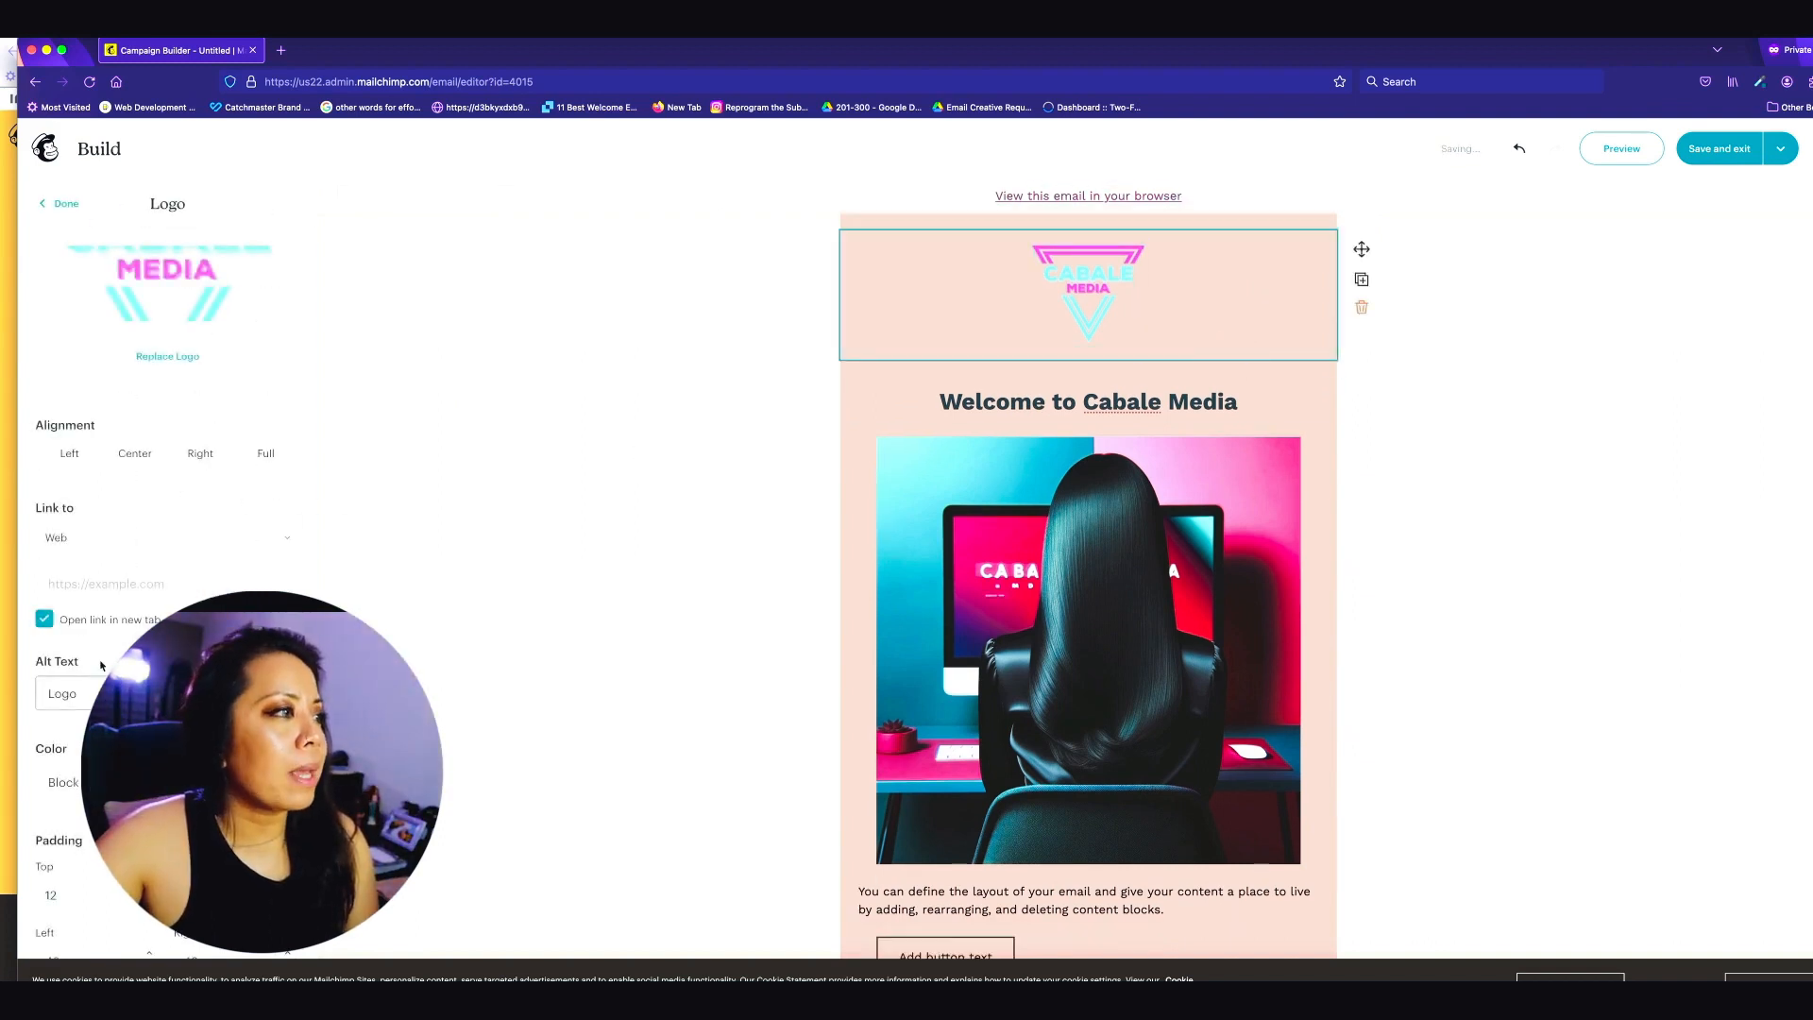
scroll(142, 694, down, 2)
scroll(189, 703, up, 1)
click(231, 712)
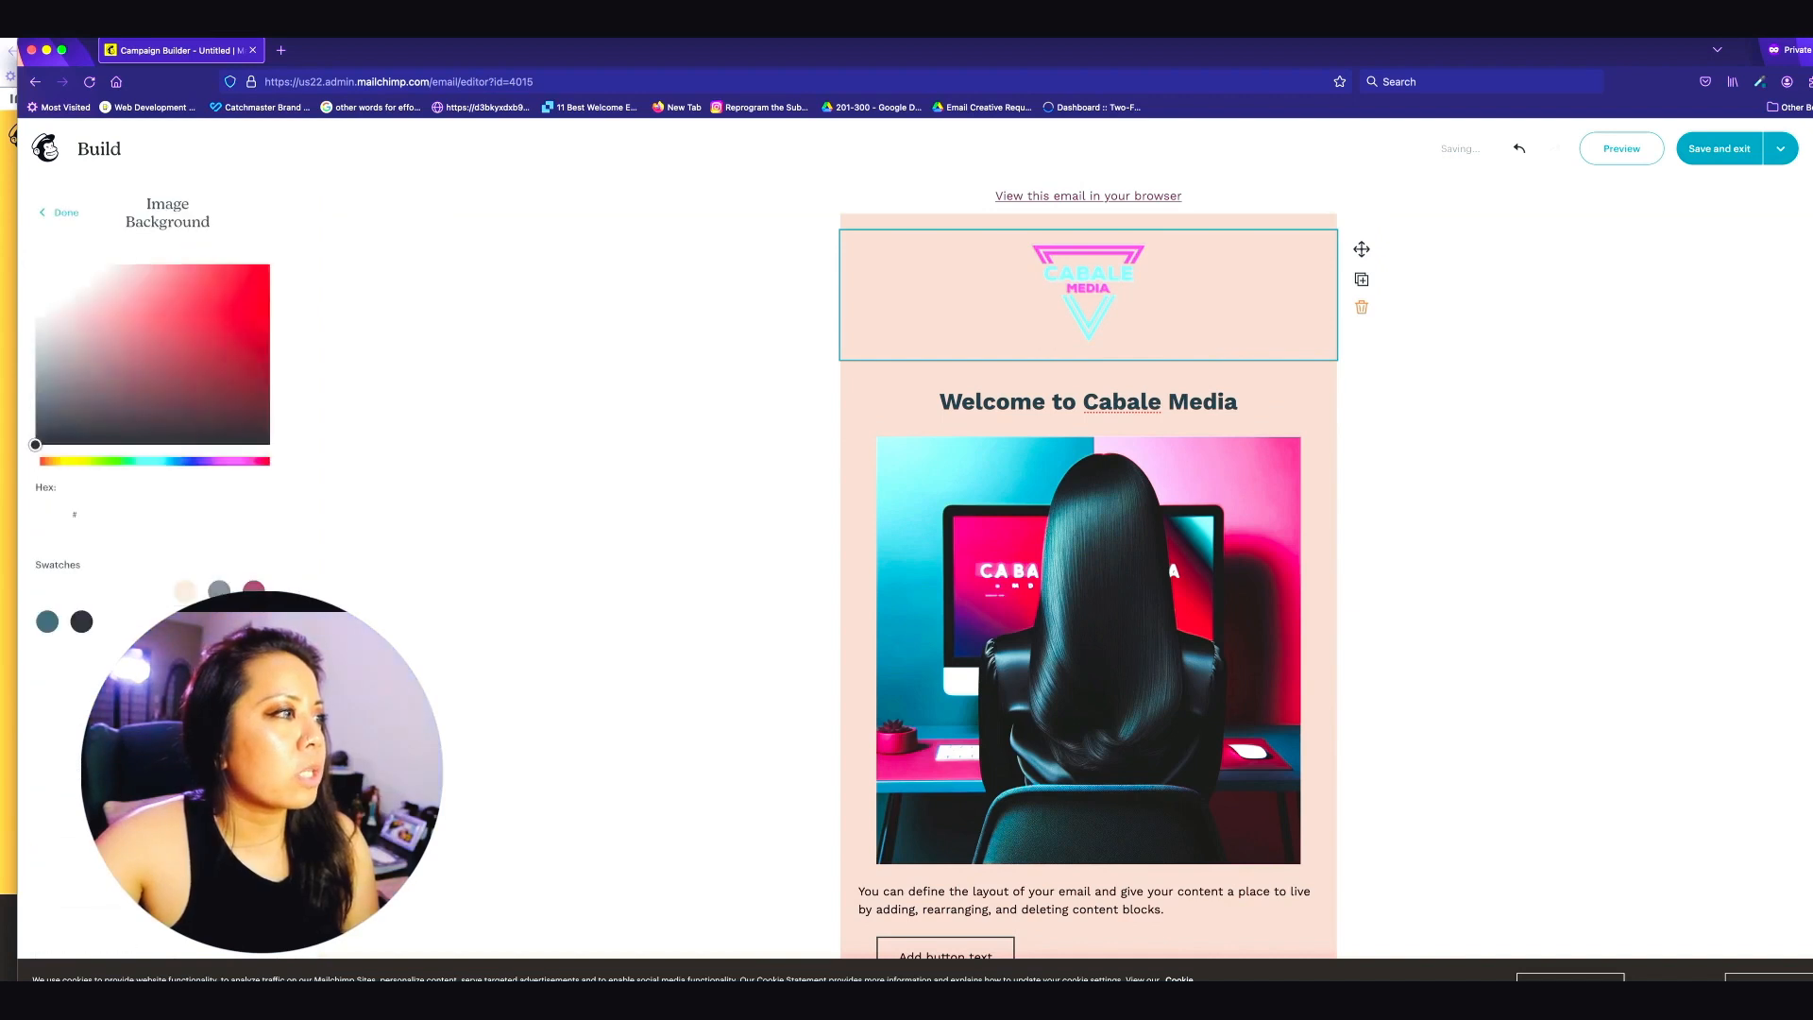
click(81, 591)
Make the two spacers and the welcome heading block backgrounds white.
click(1288, 225)
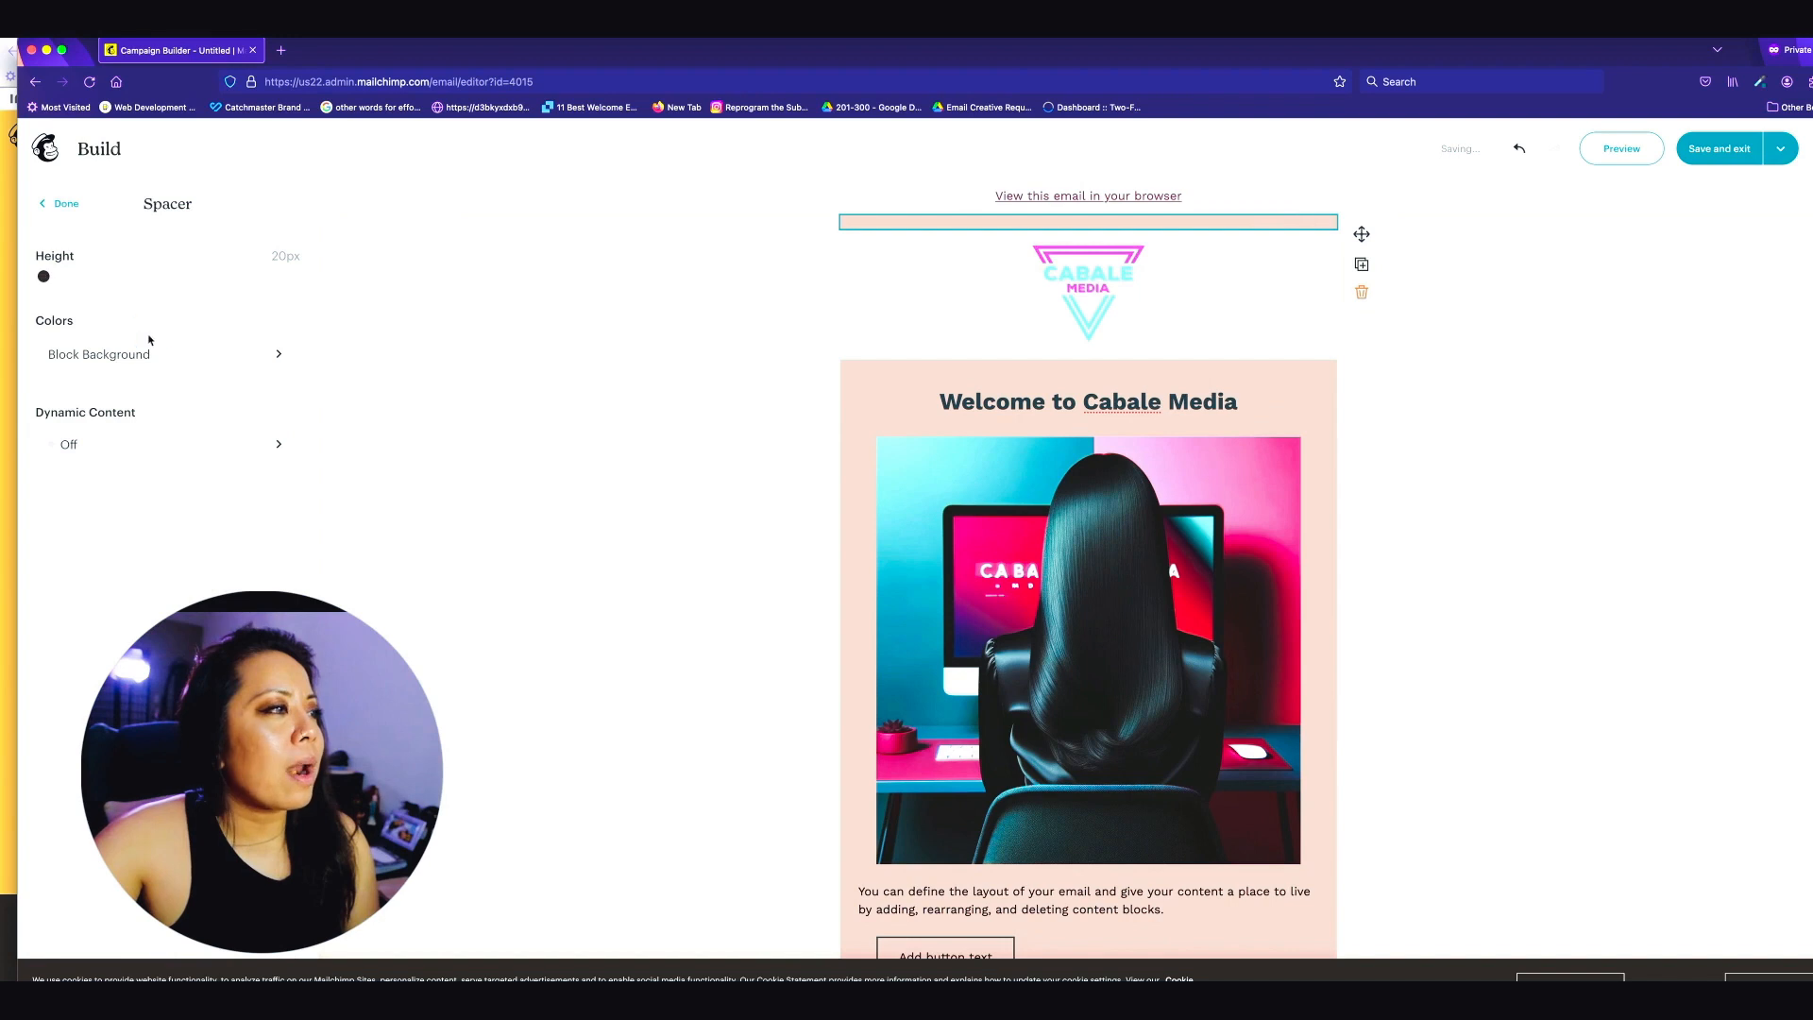
click(152, 351)
click(81, 591)
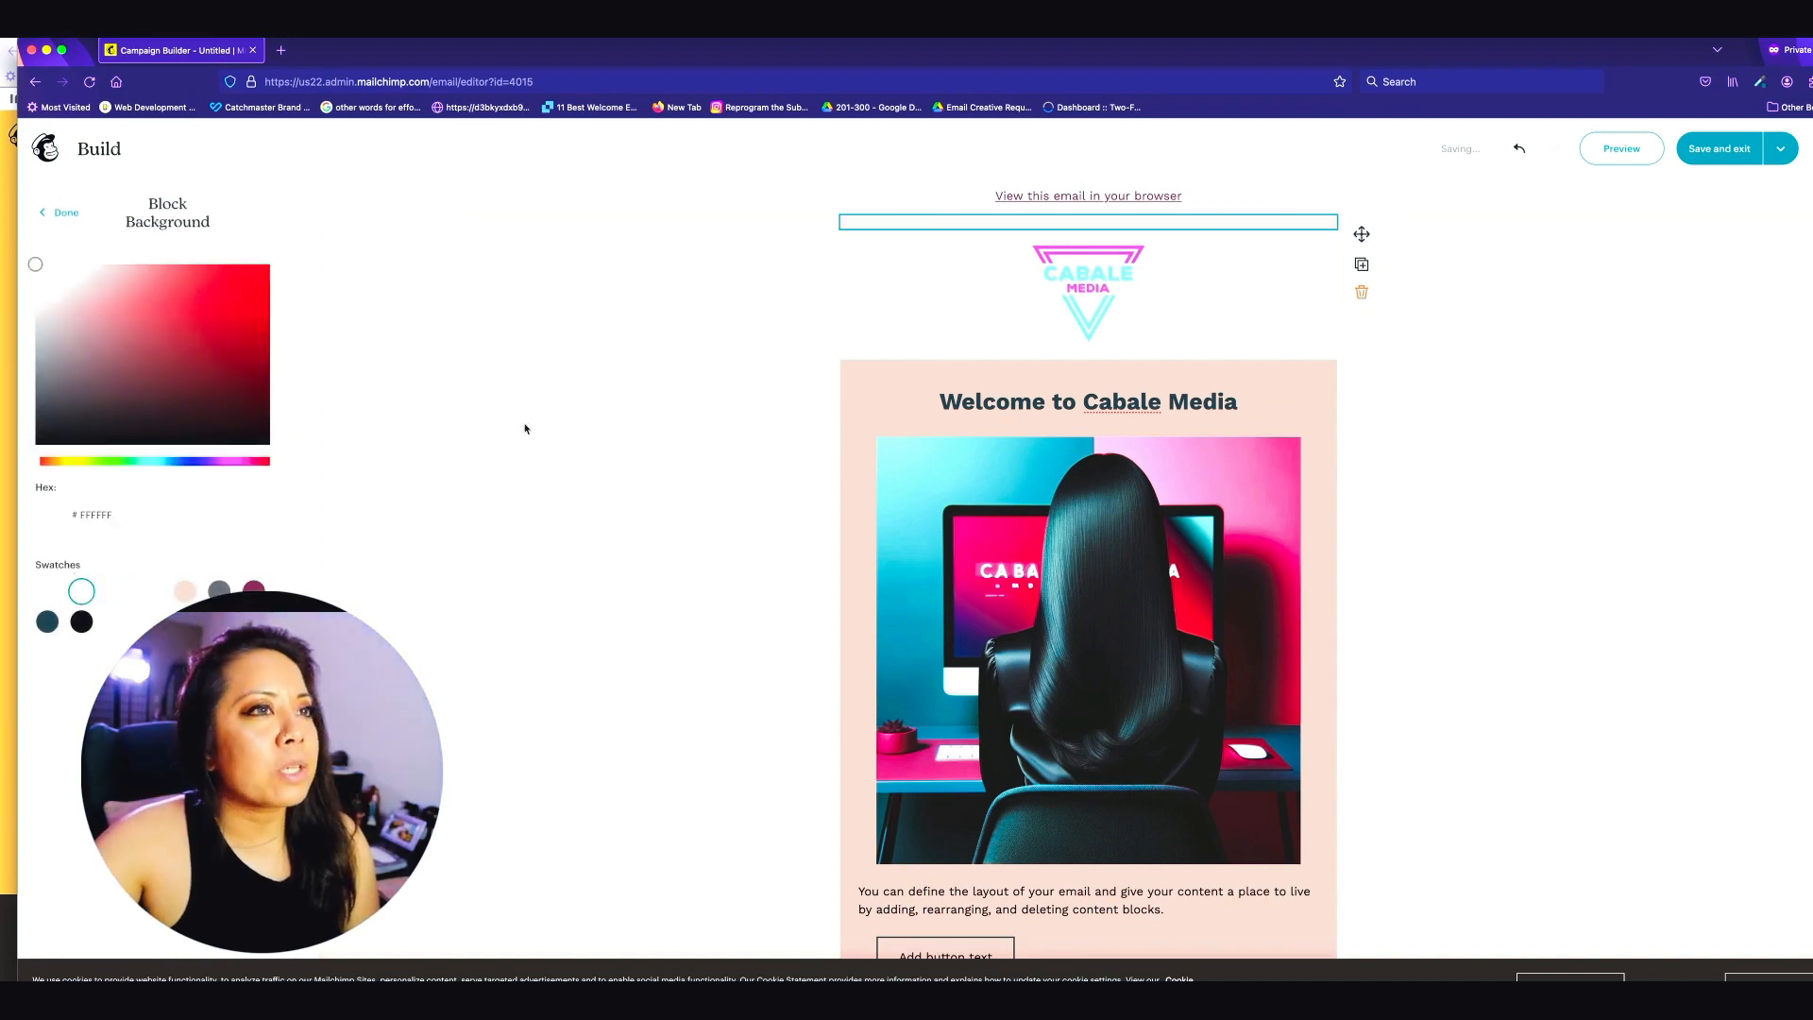
click(1200, 367)
click(210, 359)
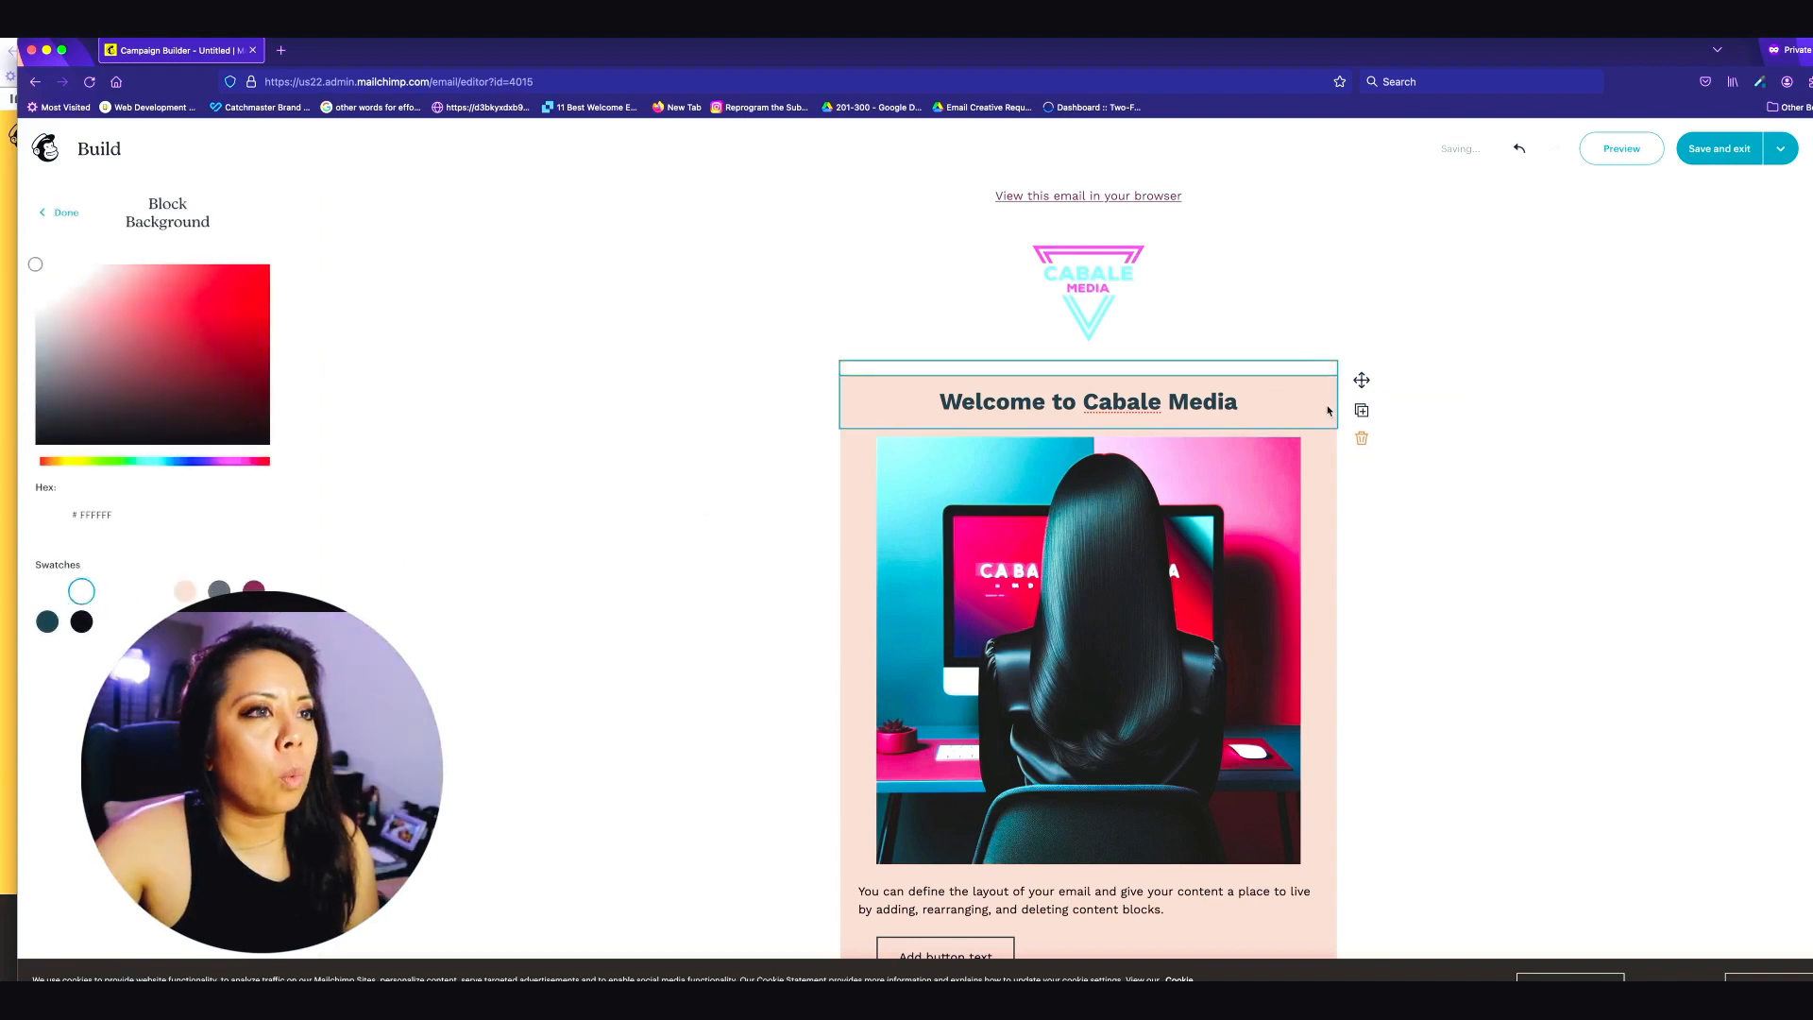
click(1309, 411)
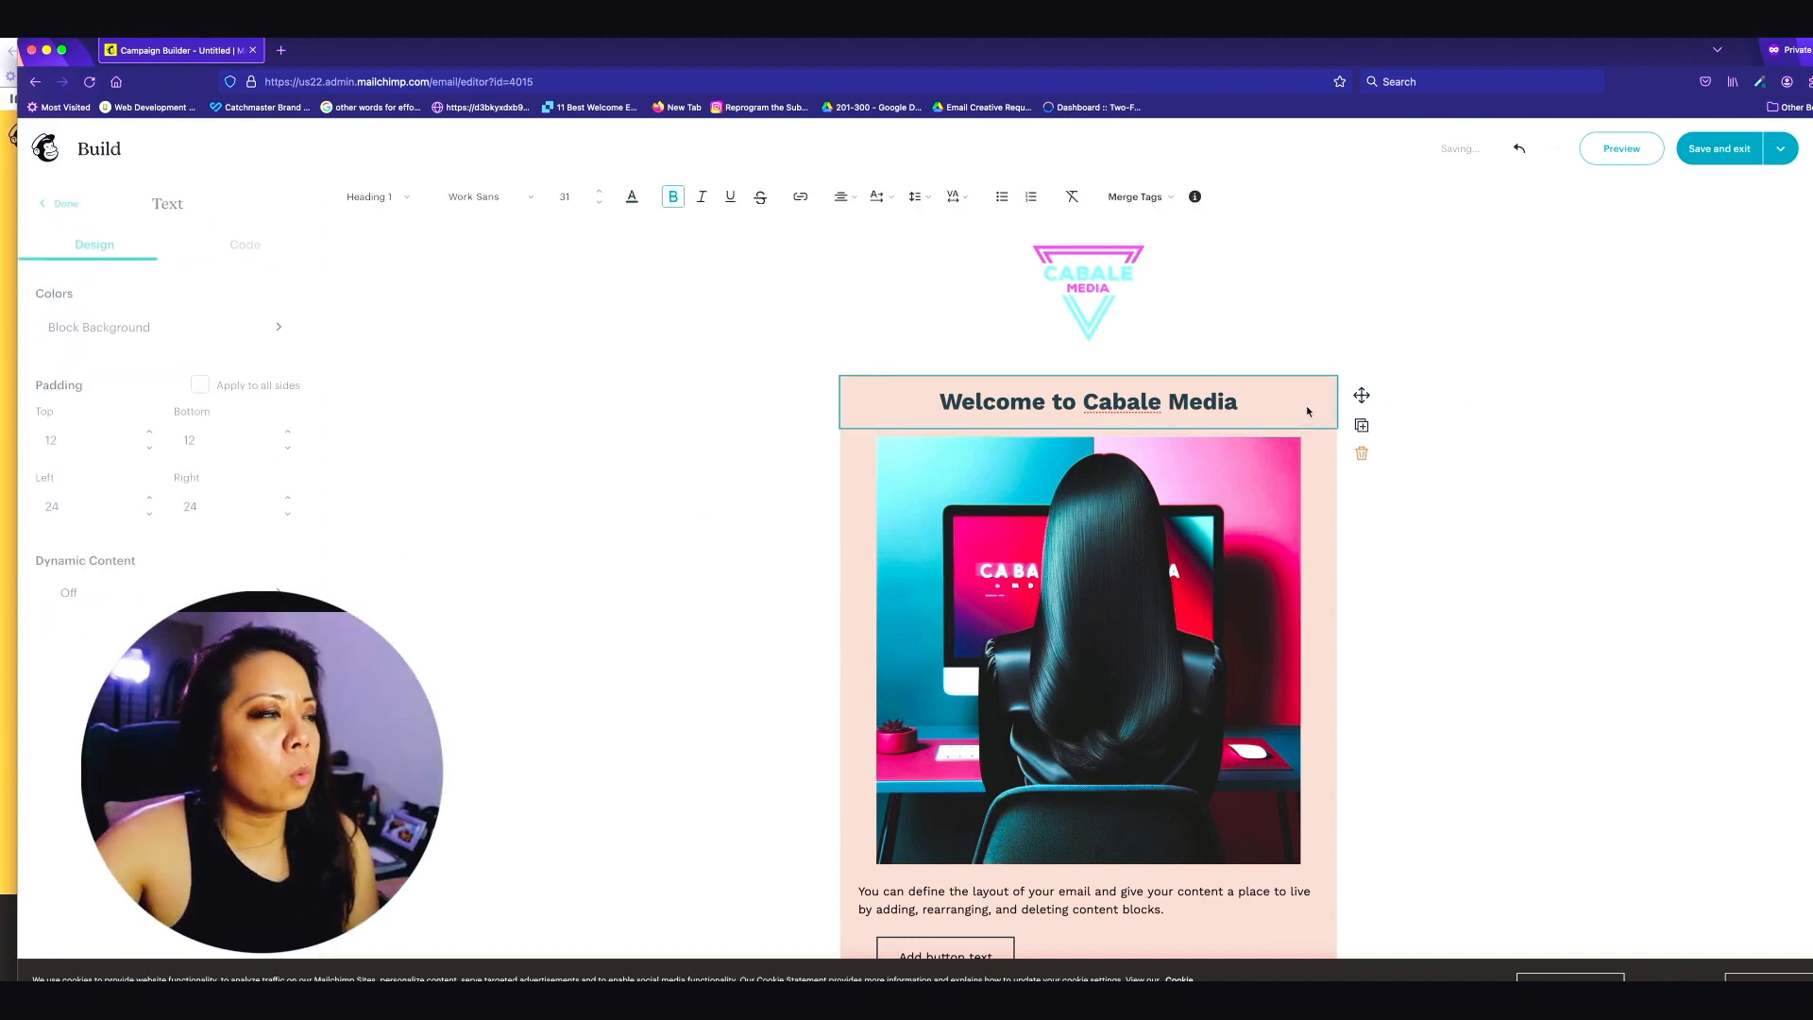
click(134, 336)
click(81, 591)
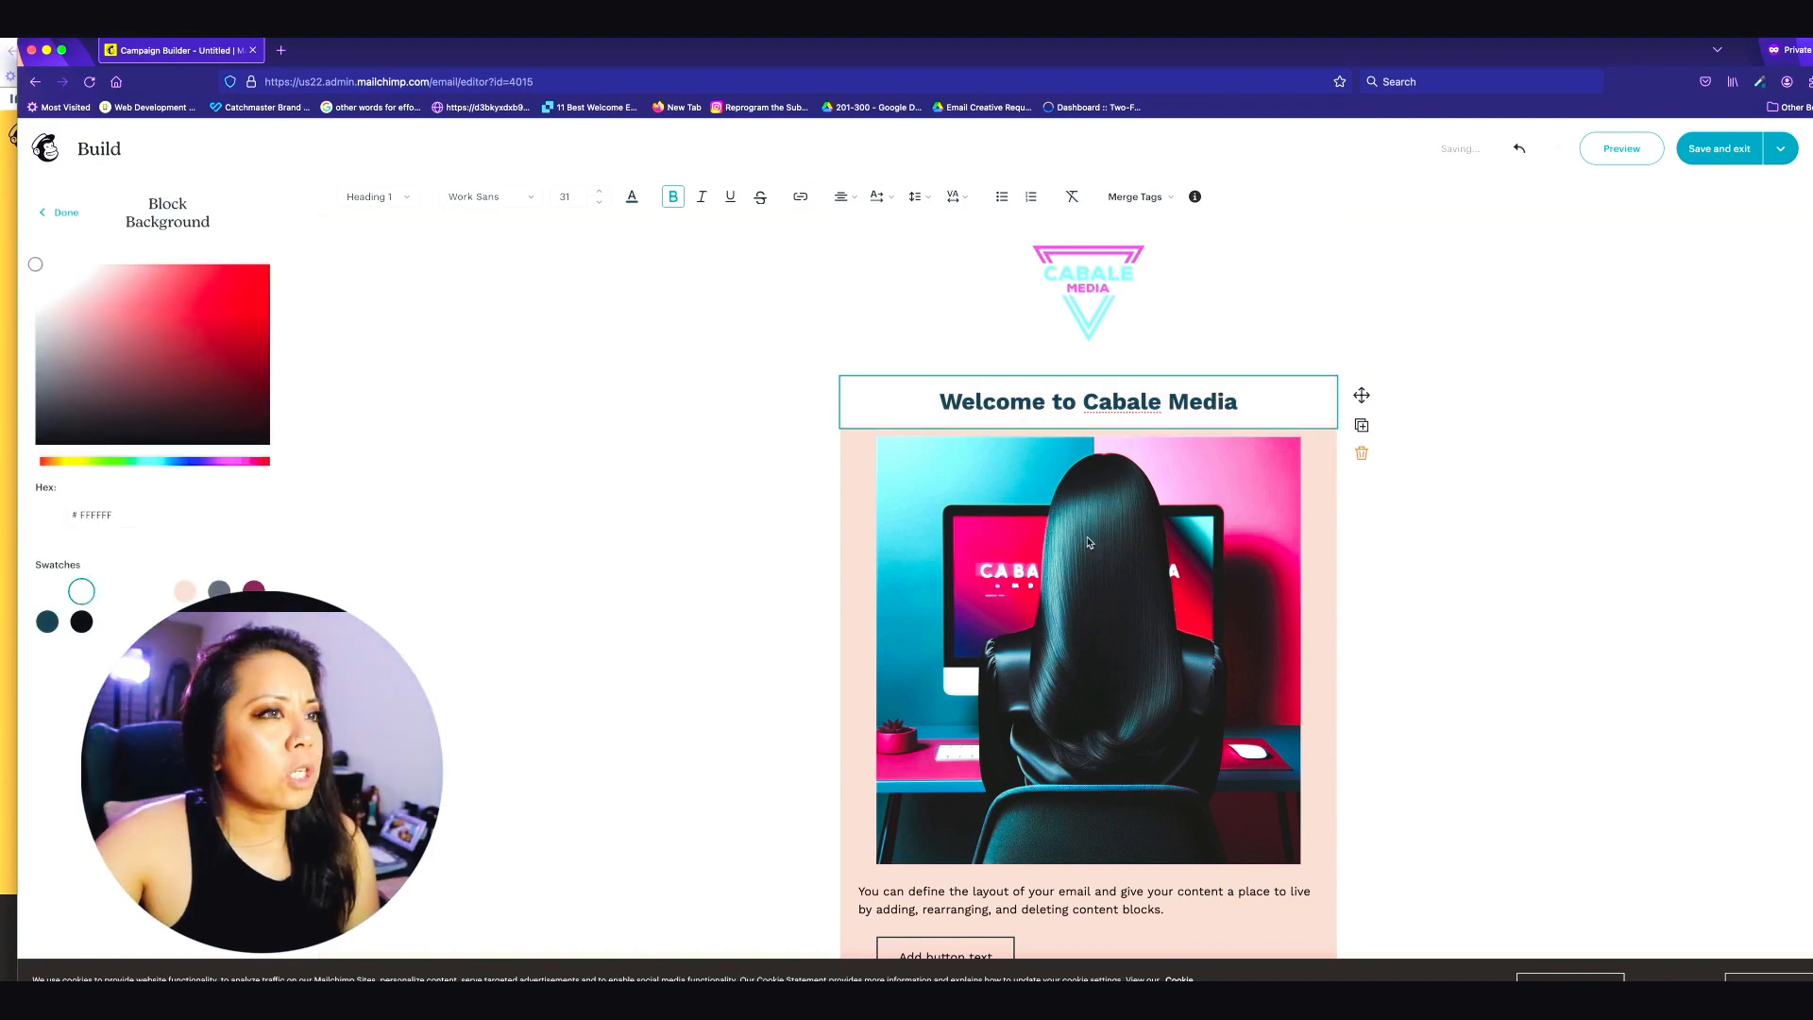
click(1317, 526)
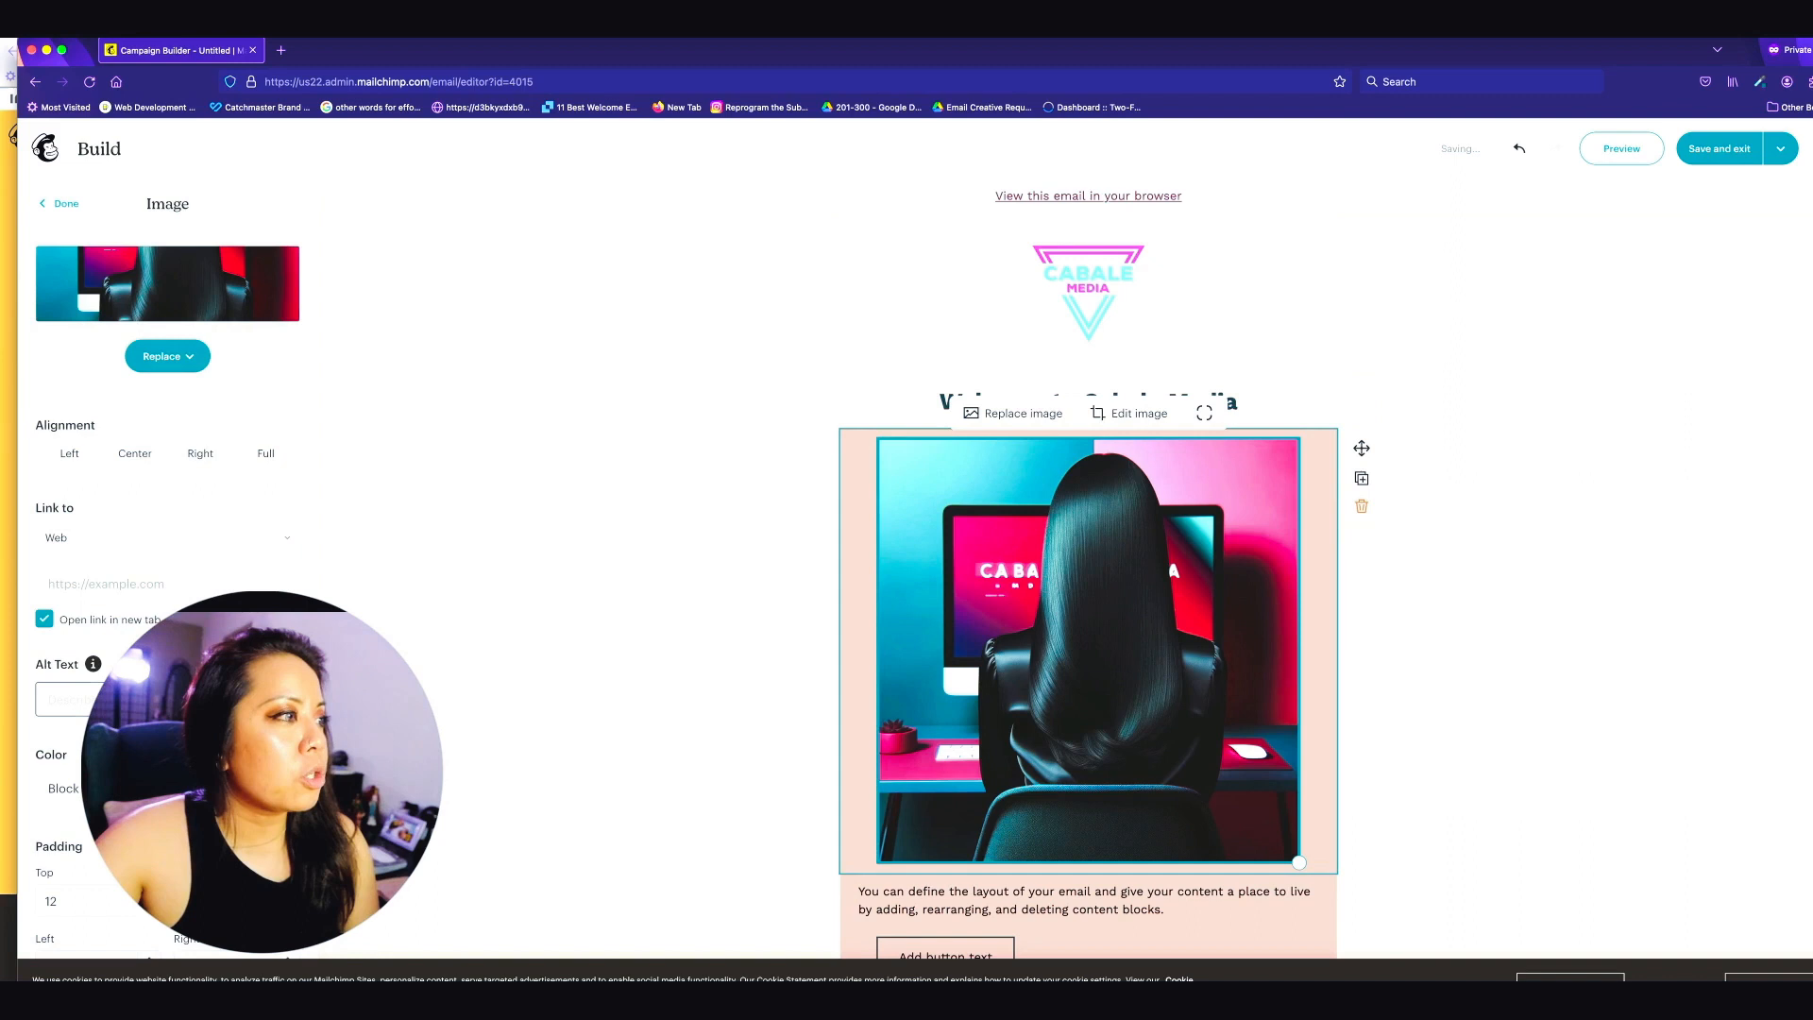
scroll(141, 712, down, 2)
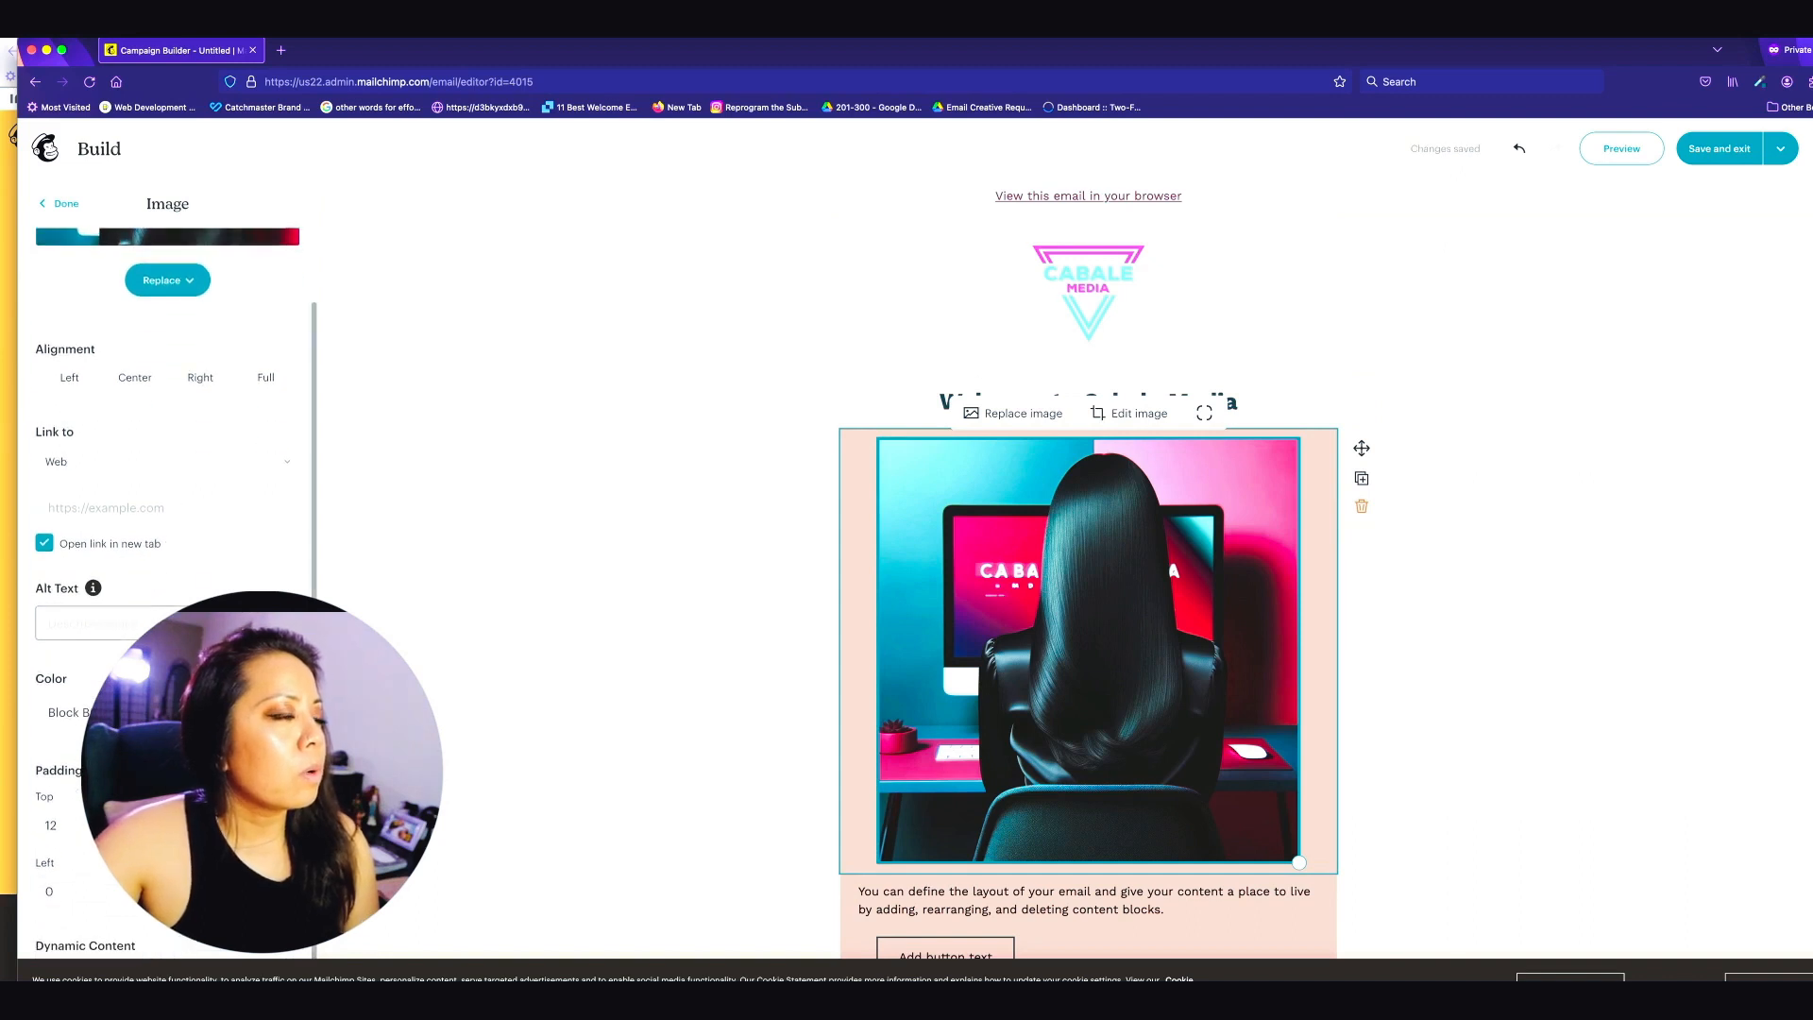
click(123, 711)
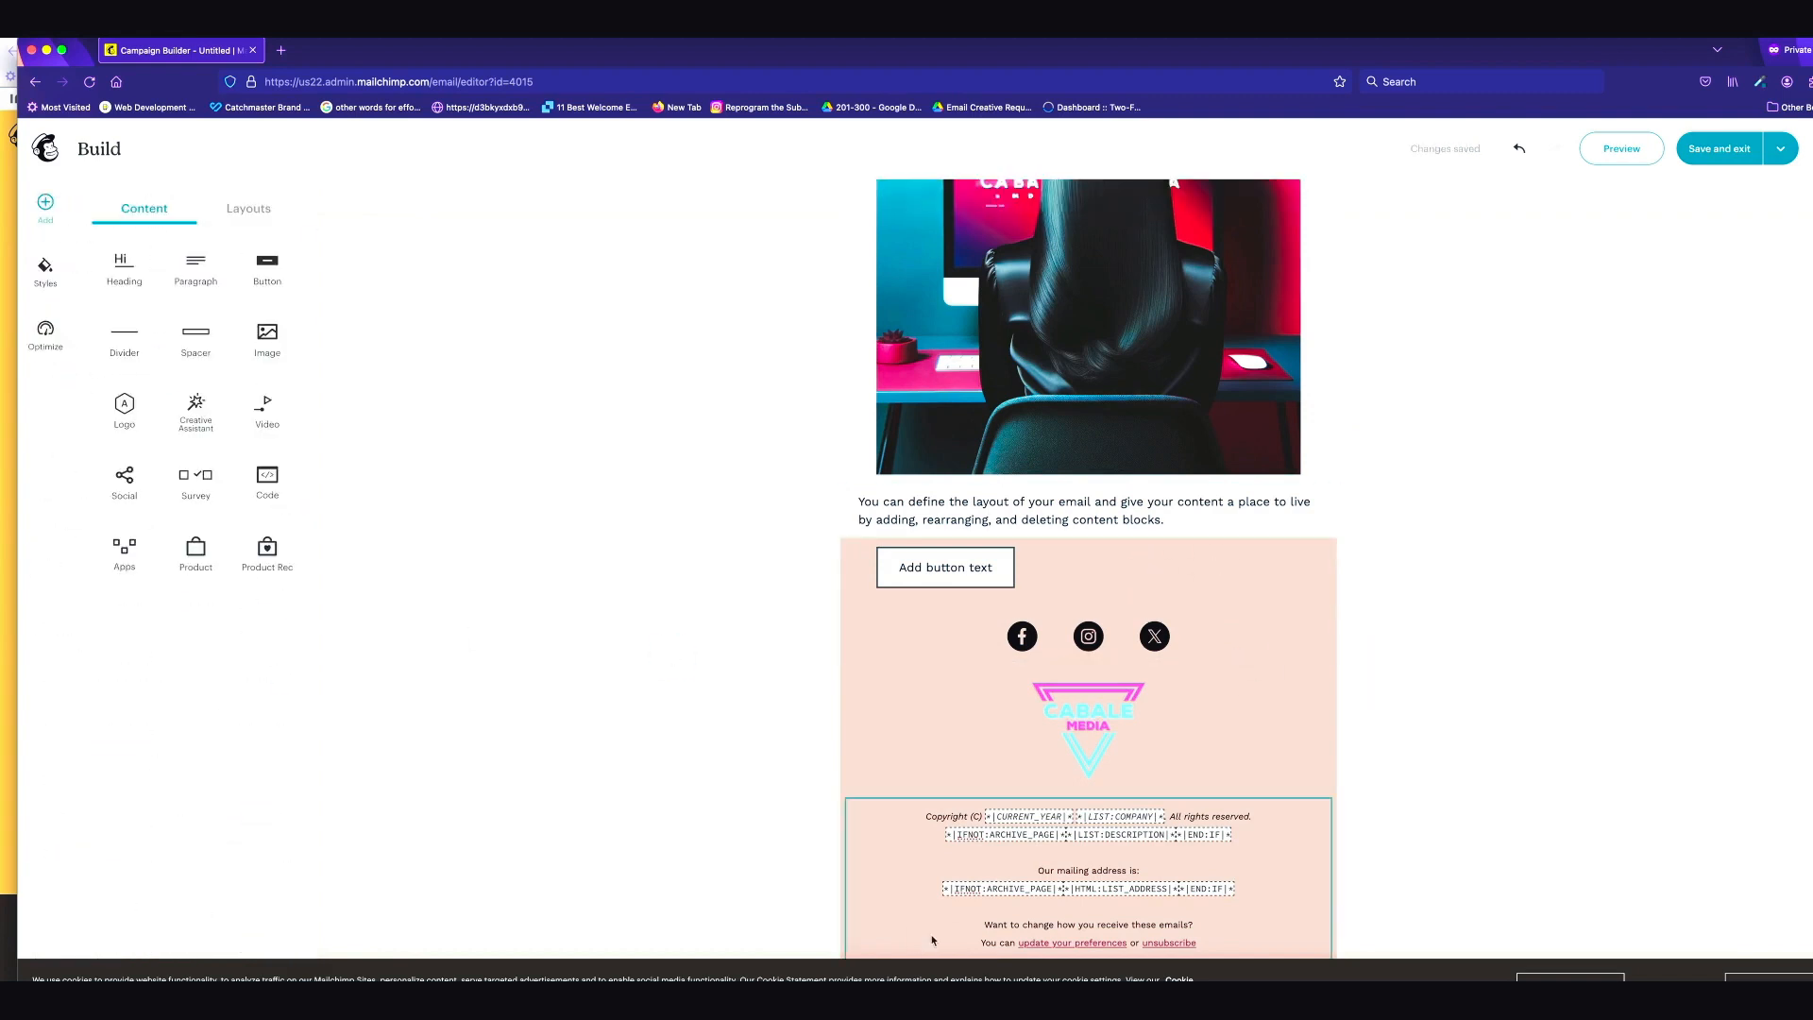
Whiten the footer background and make the button medium-sized with a #03F0F4 cyan fill.
click(895, 726)
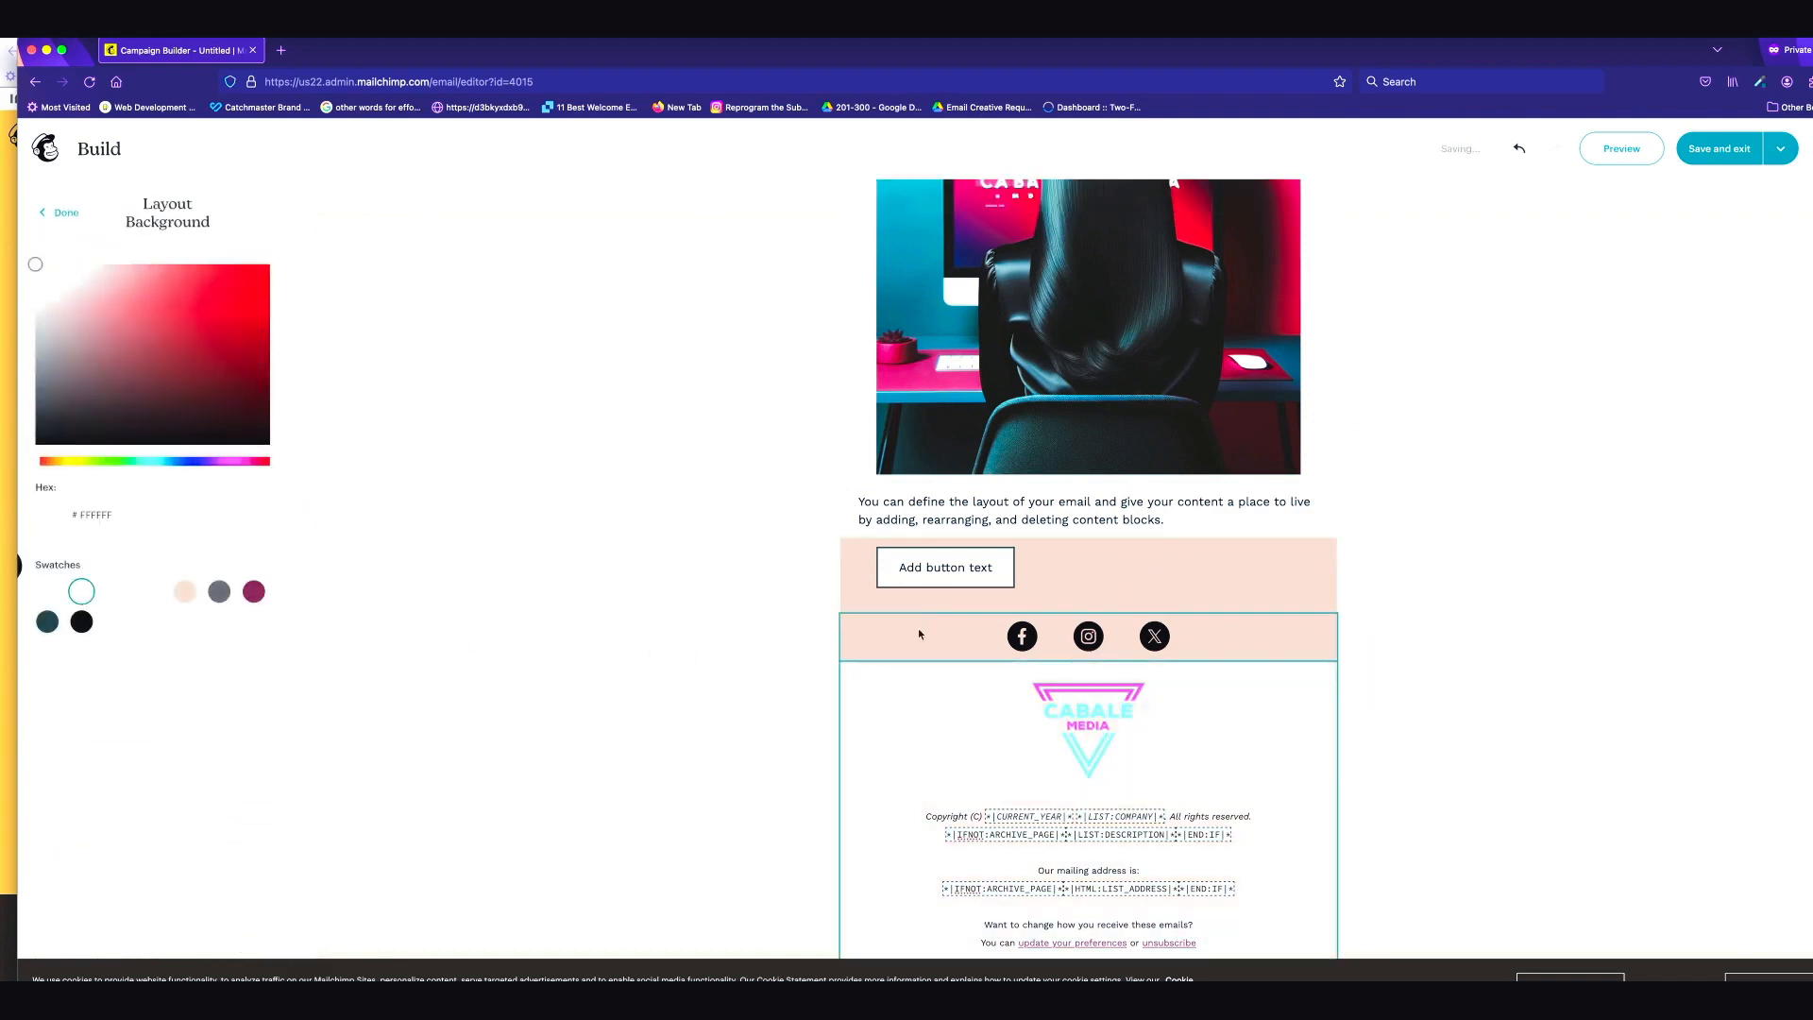
click(918, 627)
click(1186, 576)
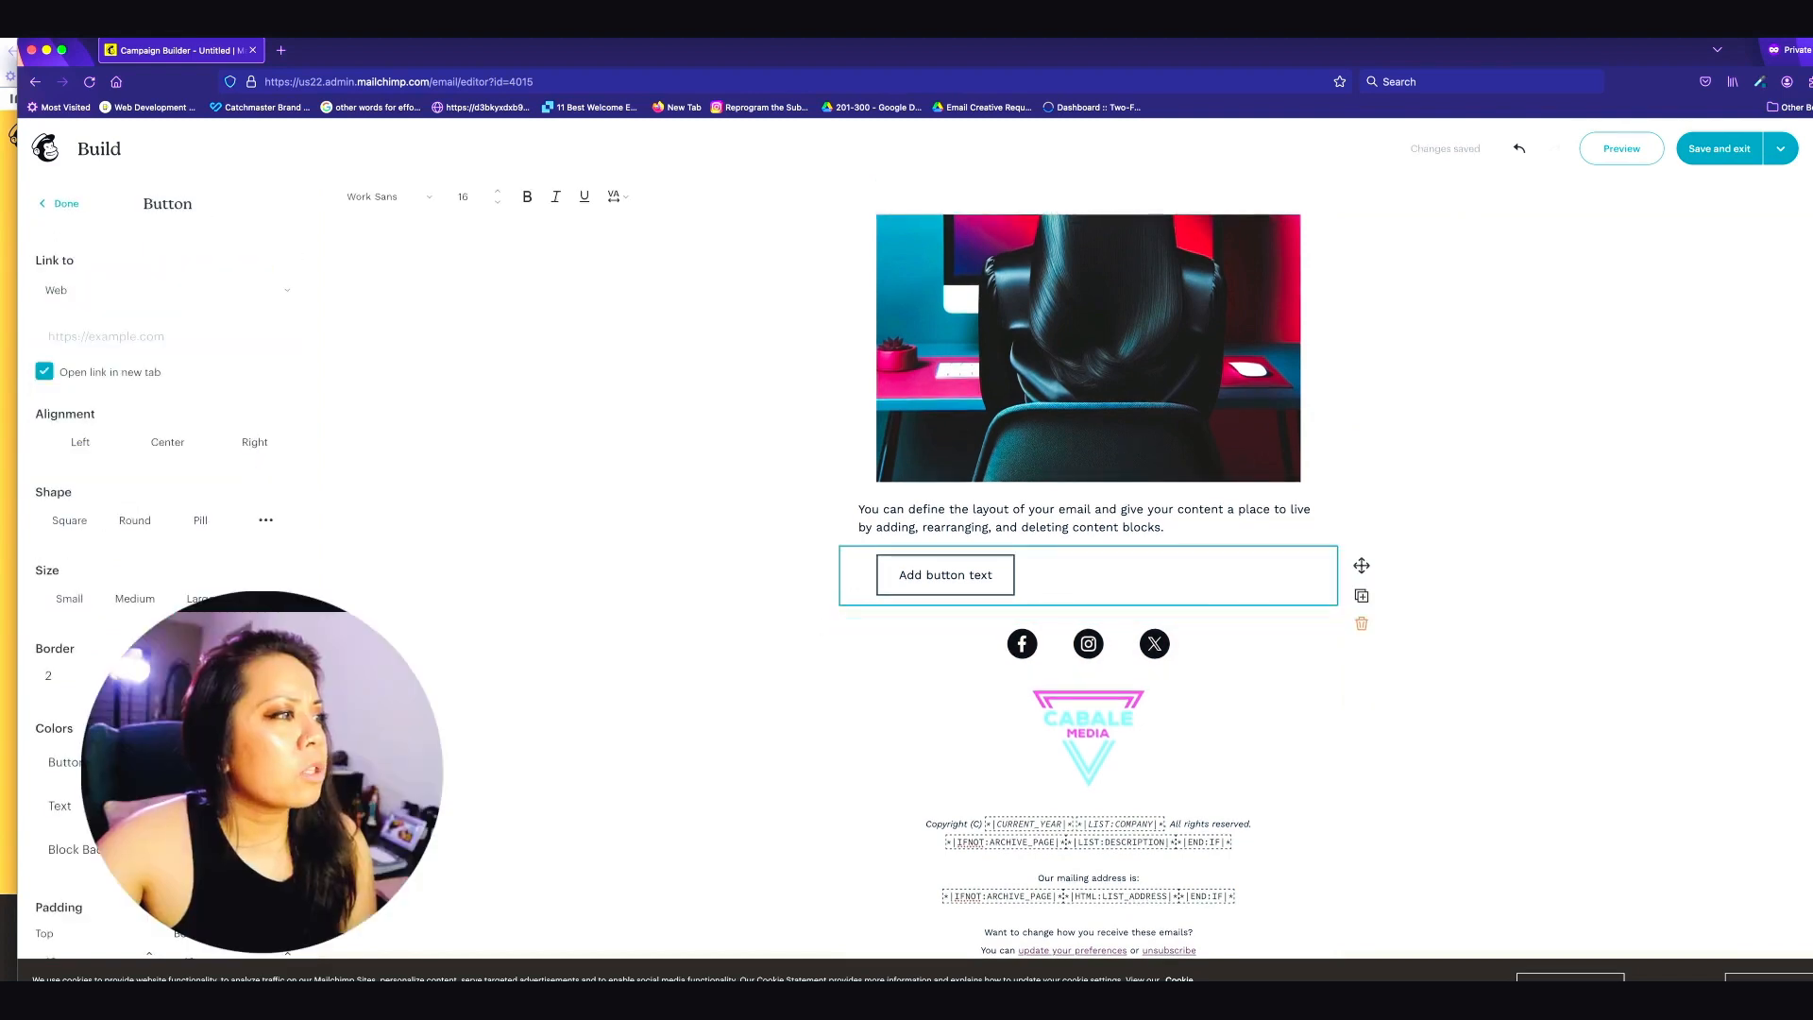
scroll(166, 472, down, 3)
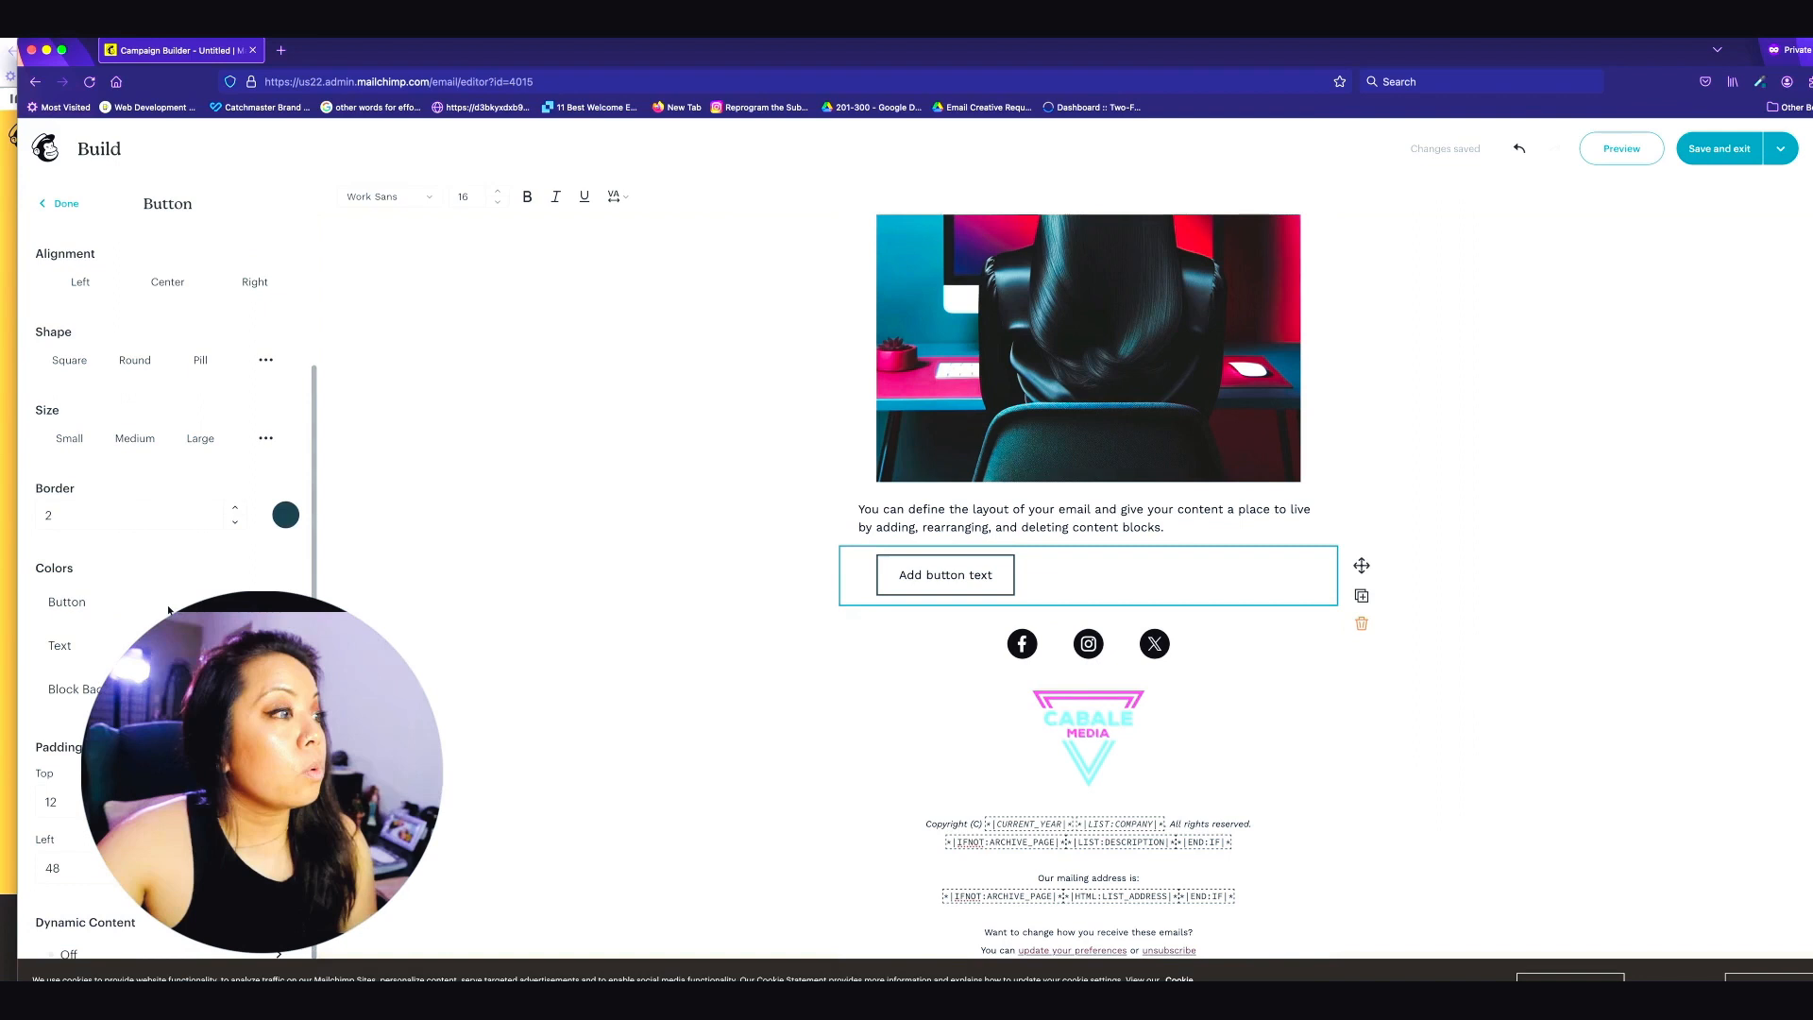
click(149, 435)
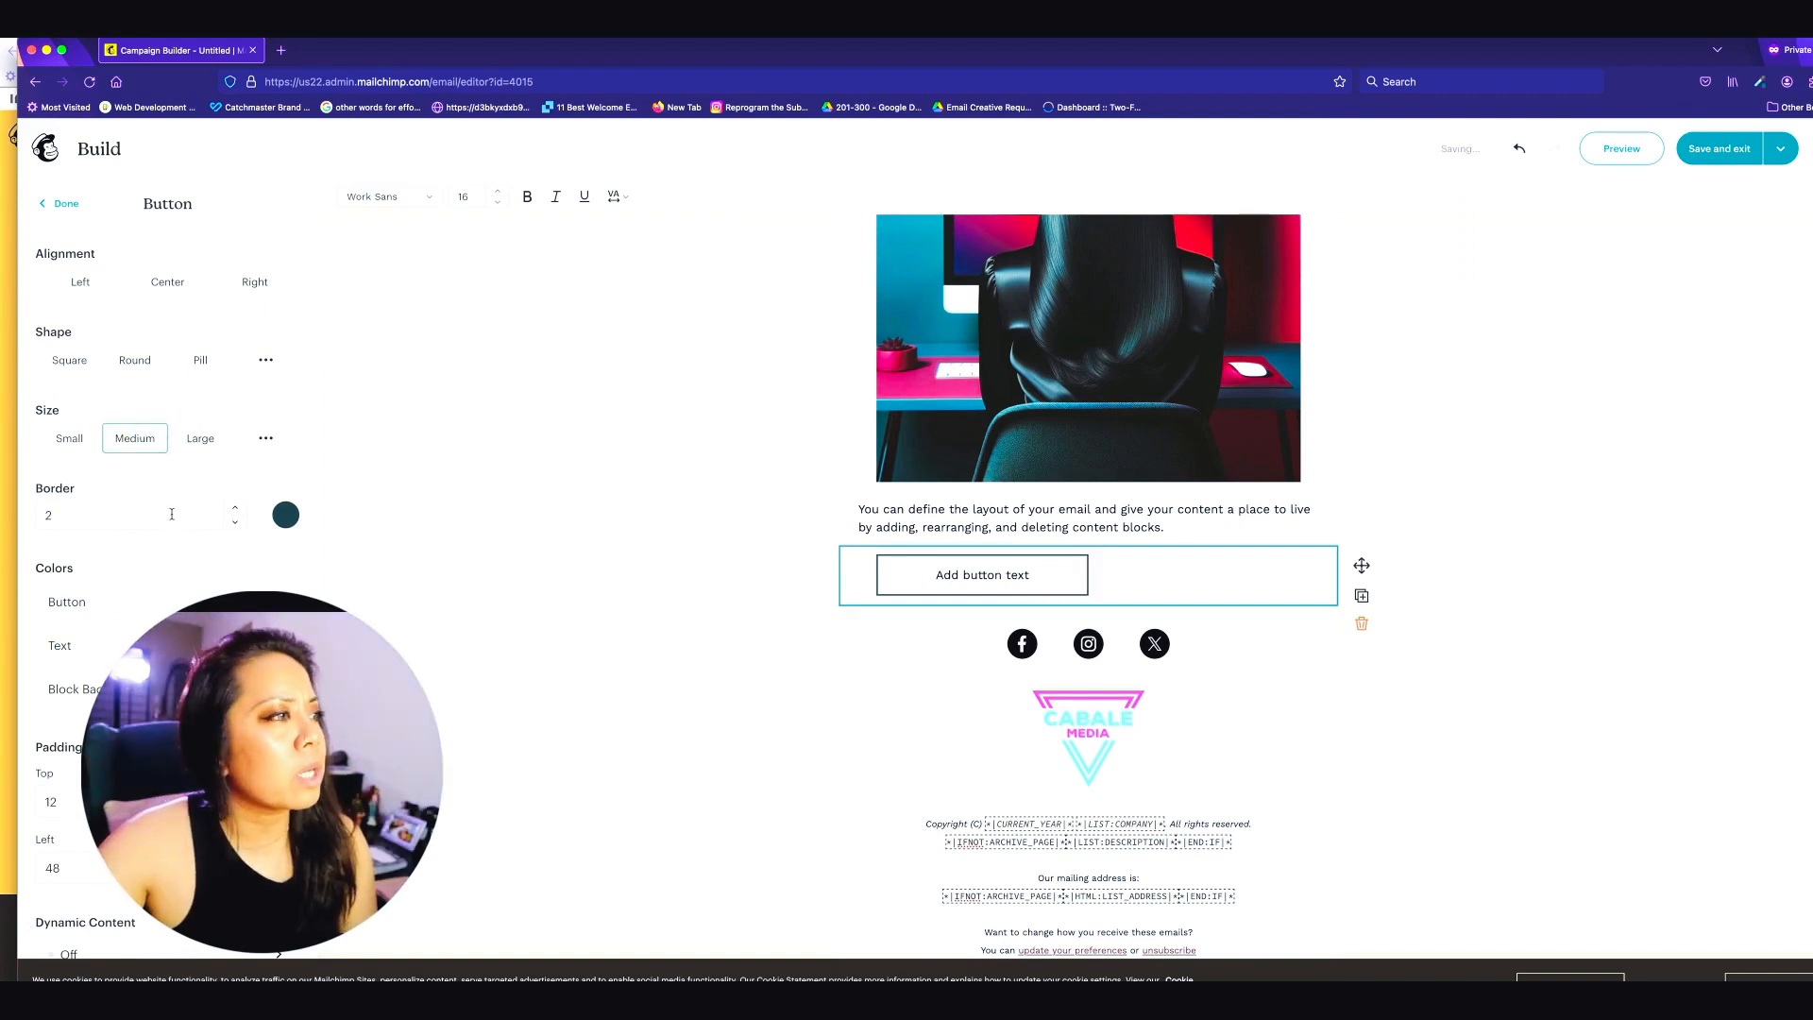
click(185, 602)
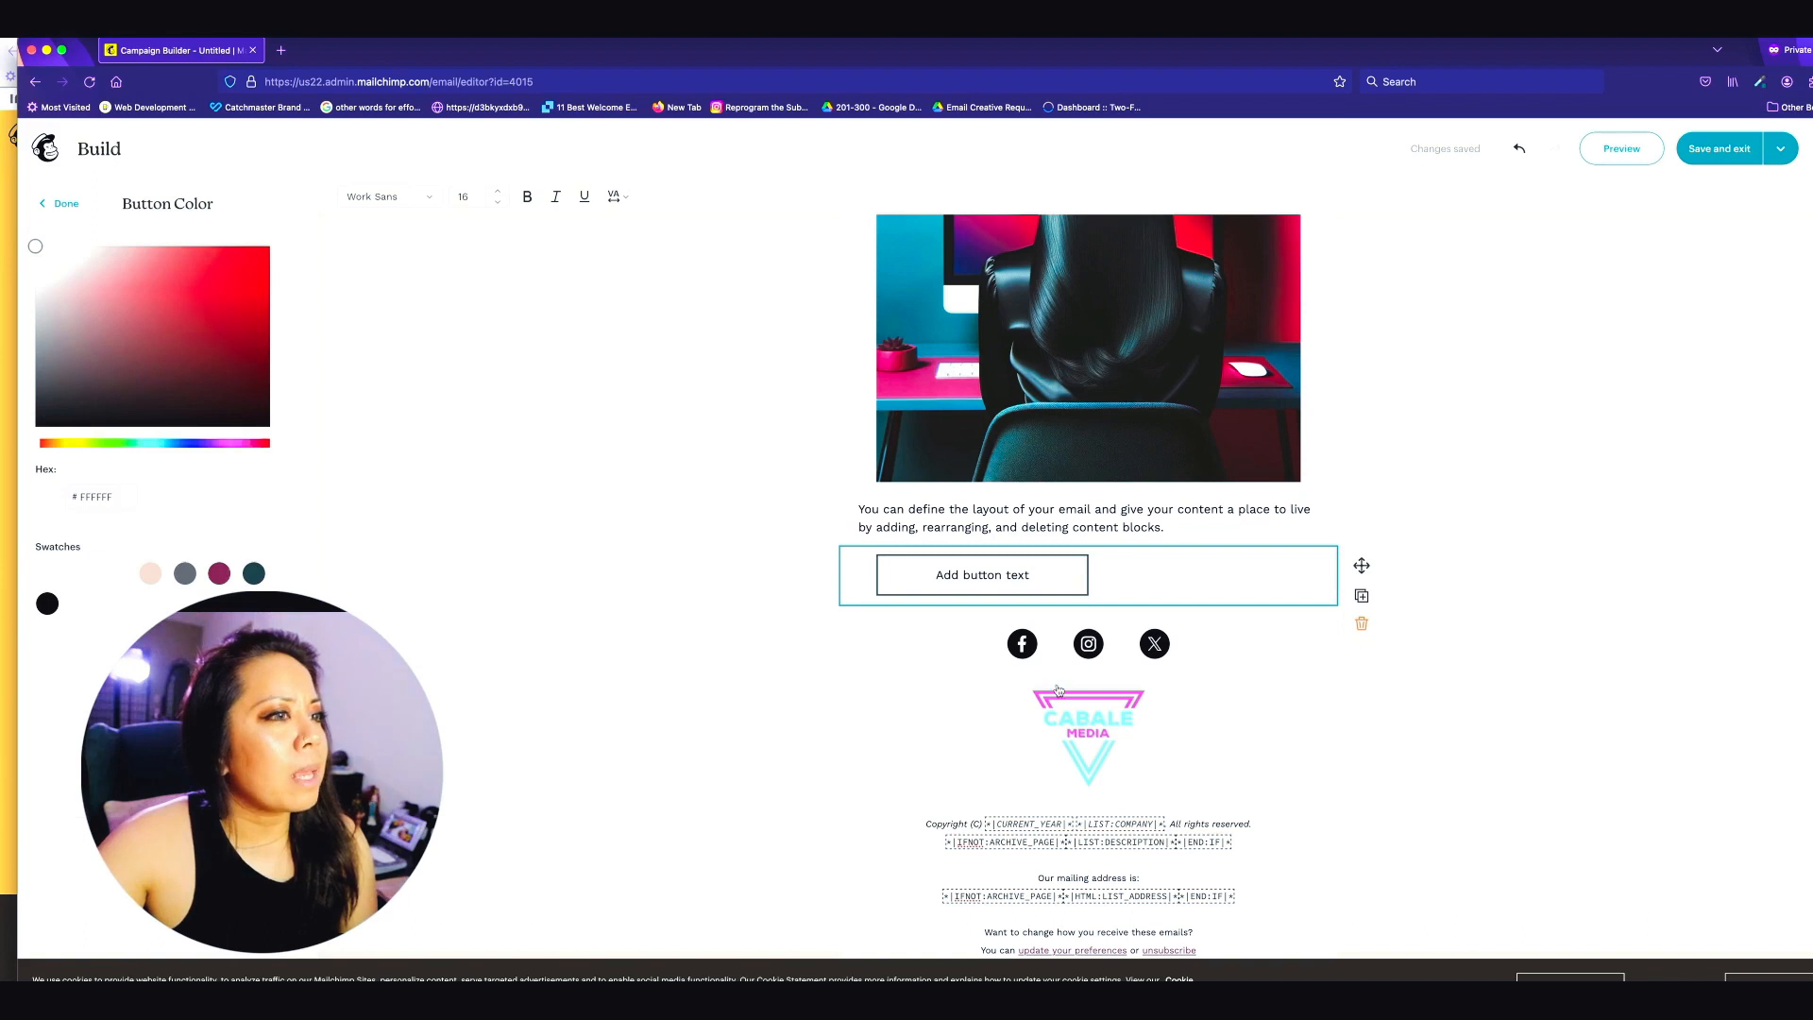
click(148, 444)
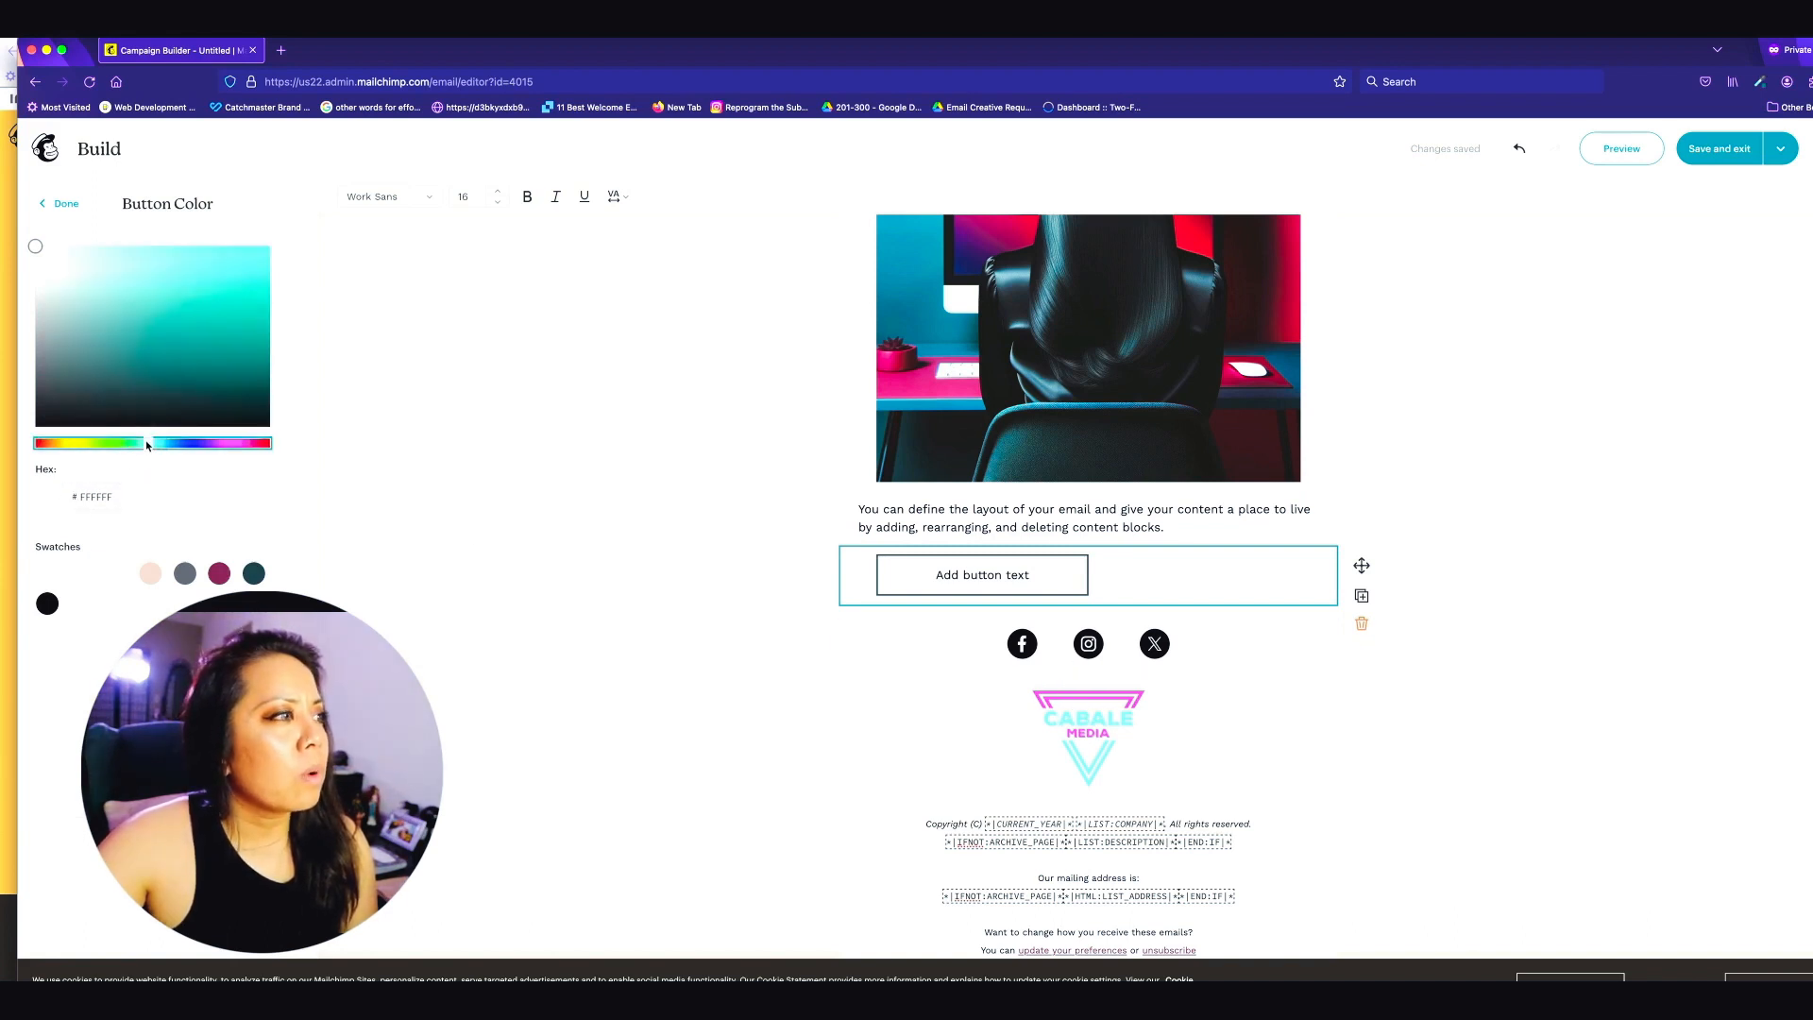
click(266, 255)
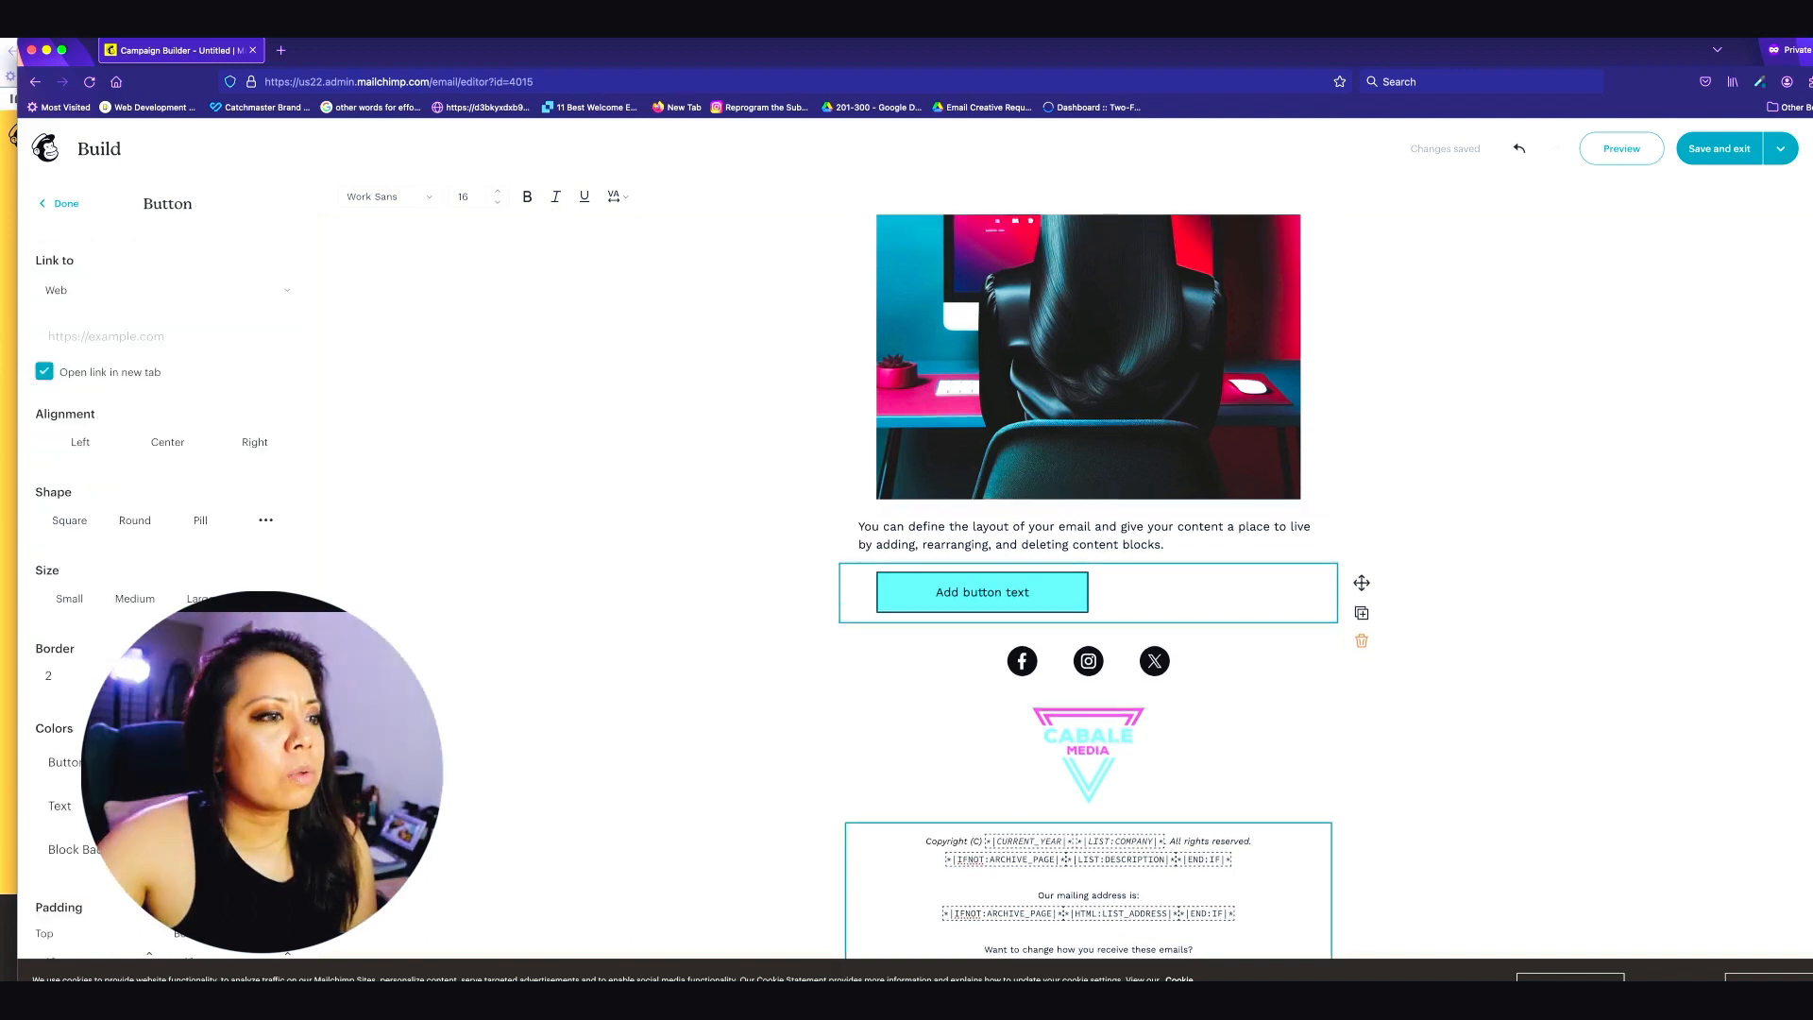
Center the button horizontally within its block and deselect it.
key(super+Tab)
click(190, 453)
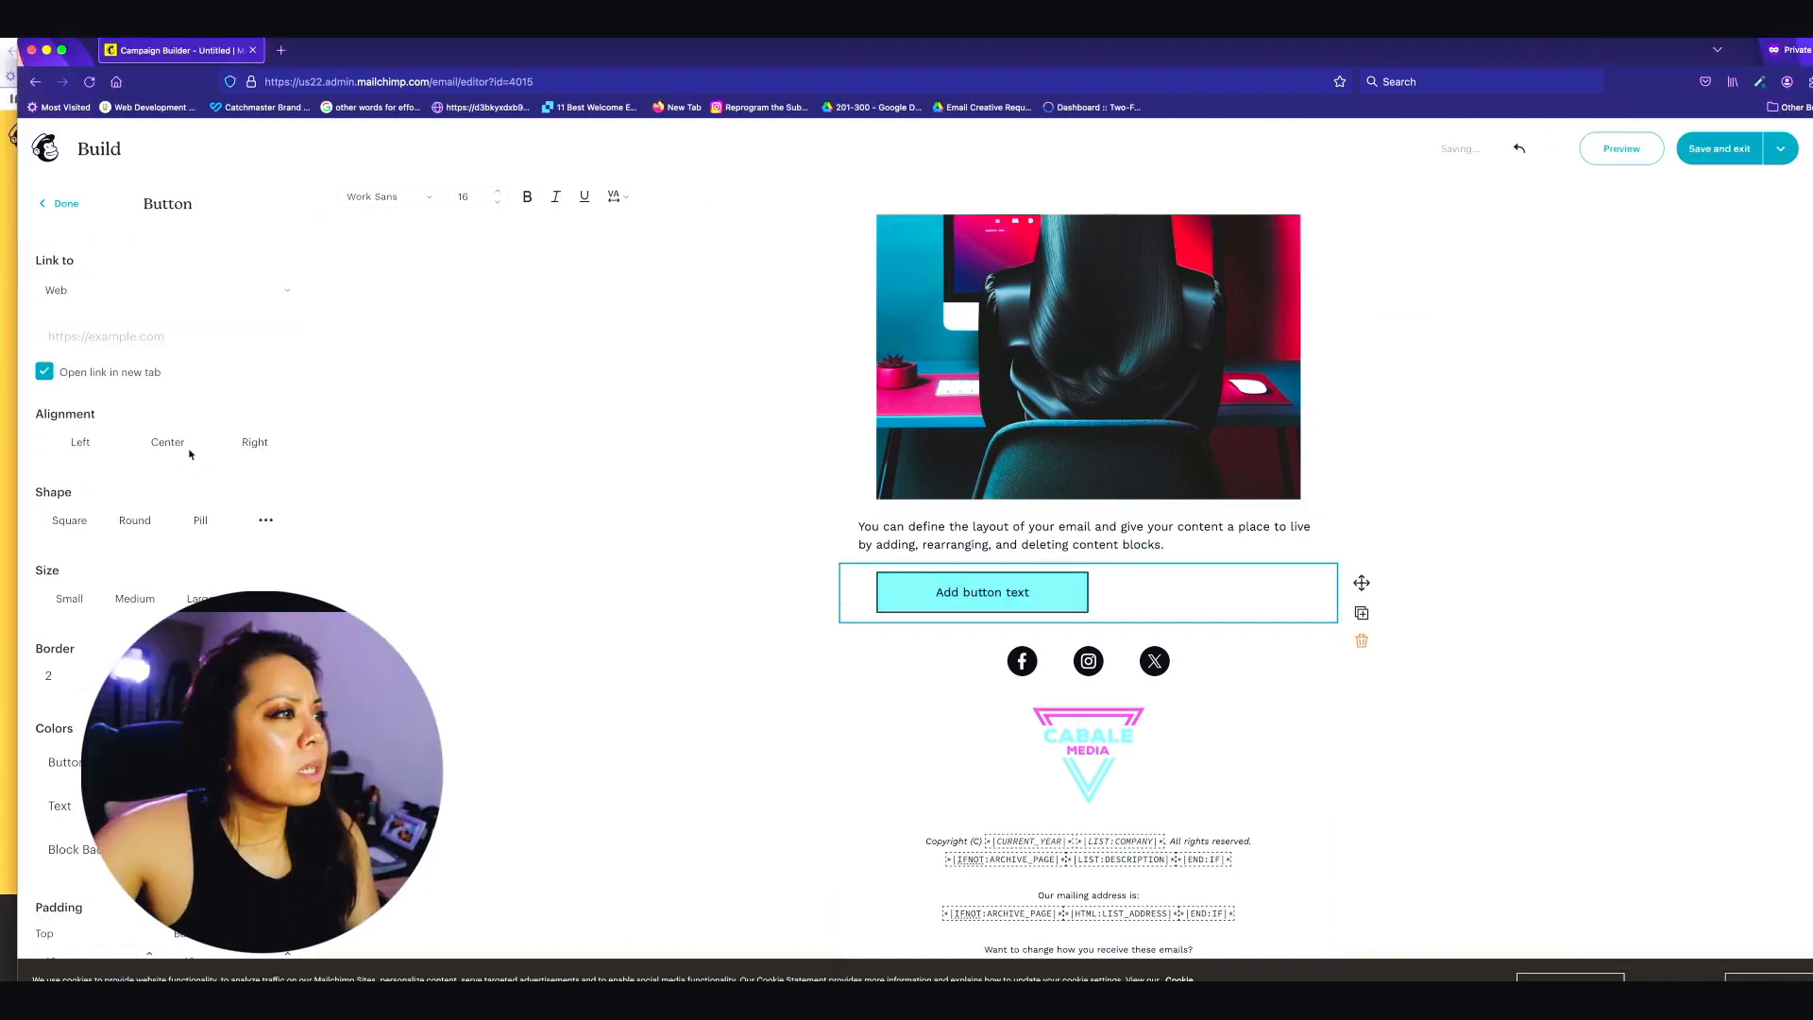
click(189, 455)
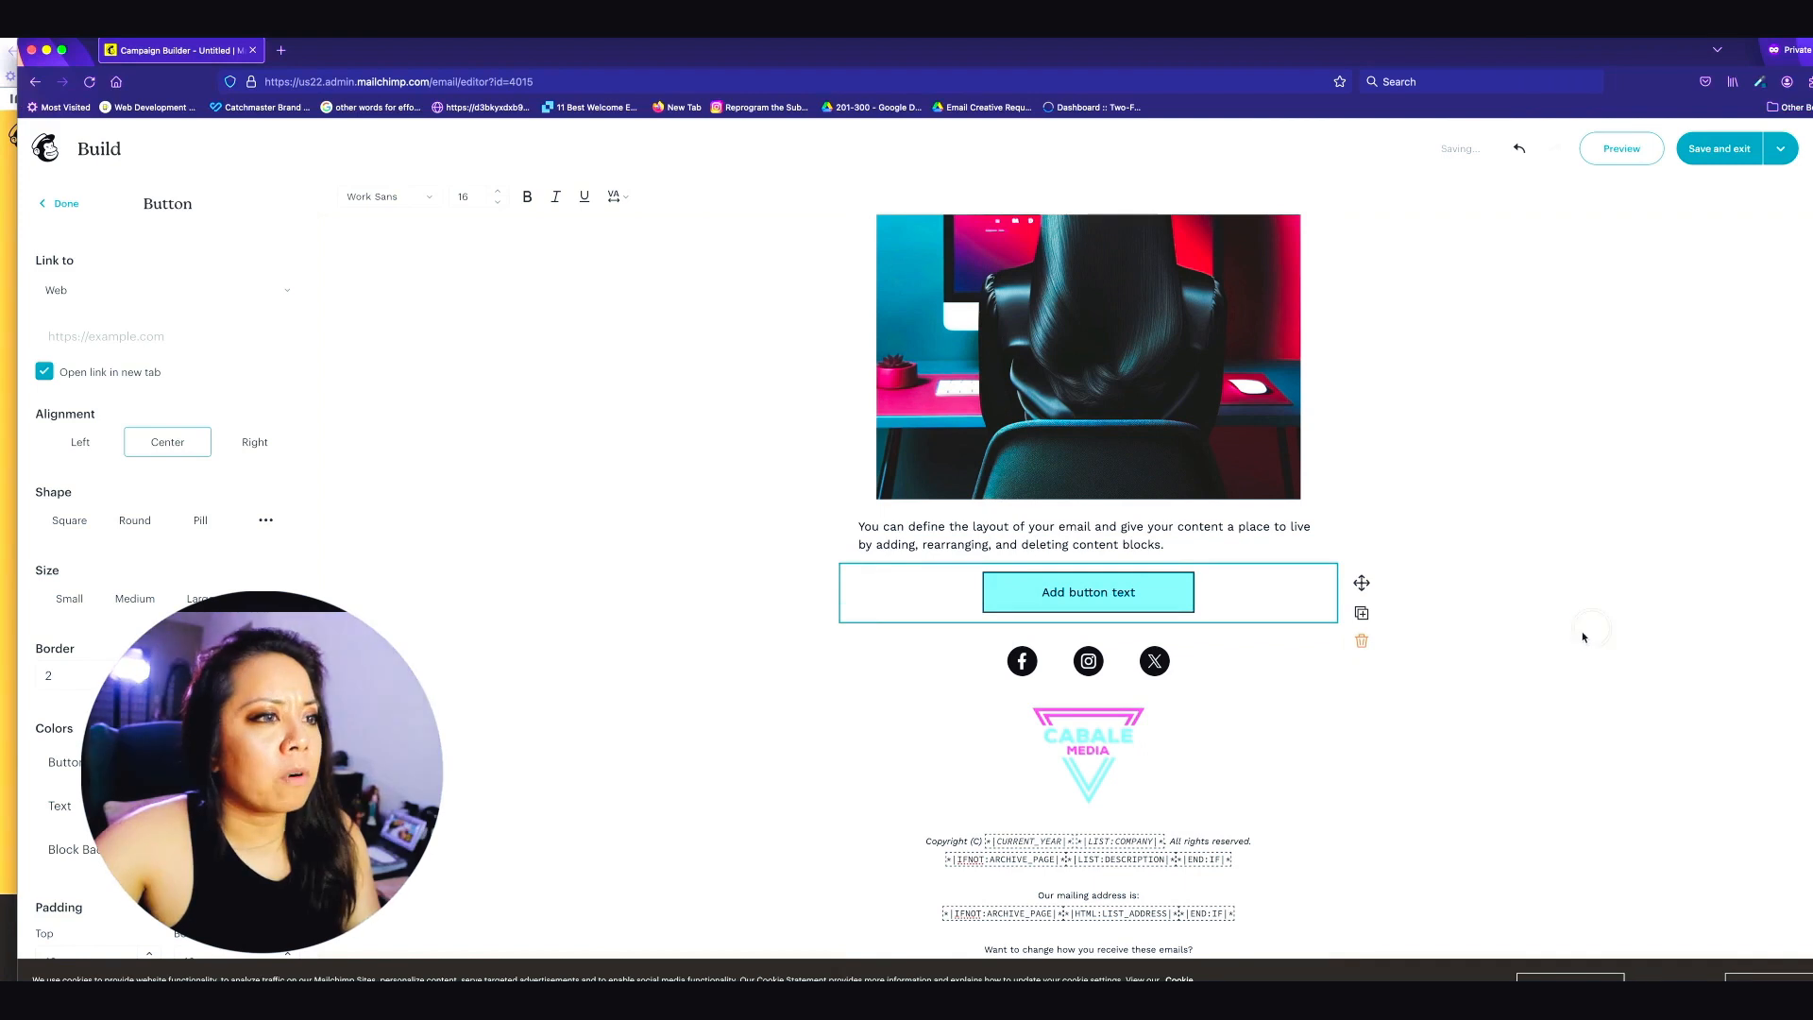
click(1567, 635)
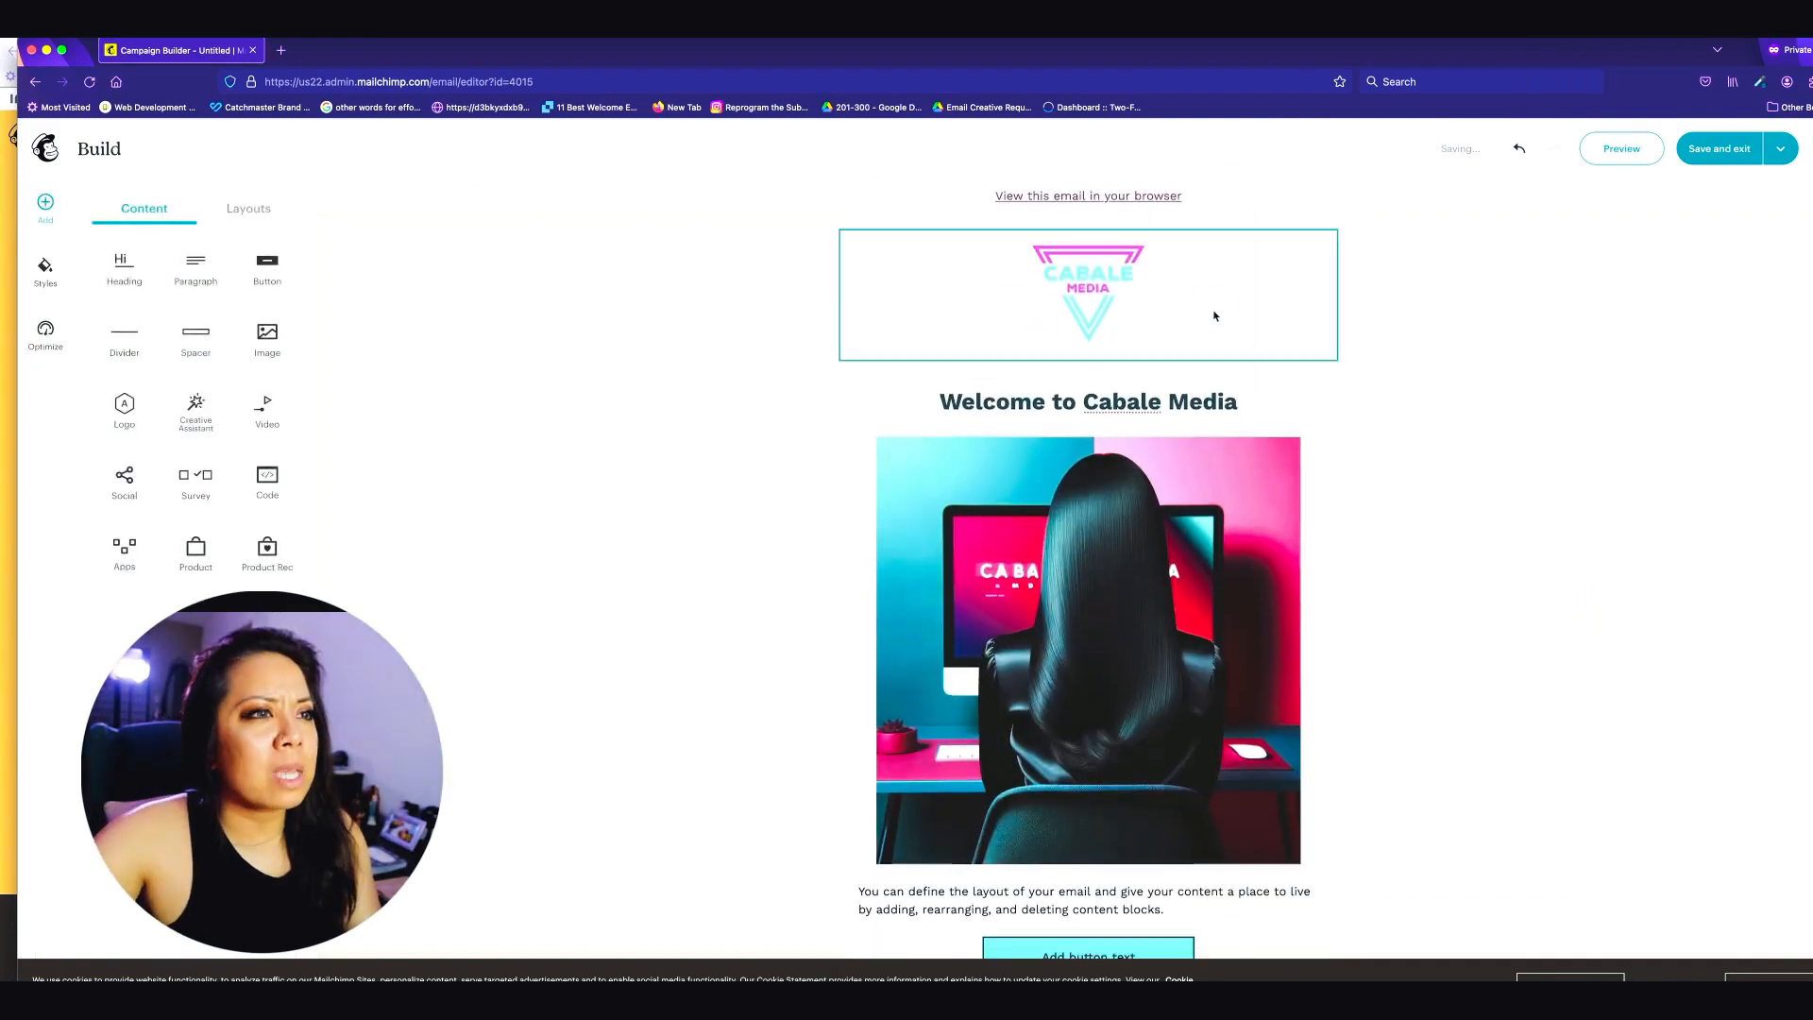
click(1215, 312)
Set the email's outer background colour to black, hex 000000, in the Email styles.
click(1550, 355)
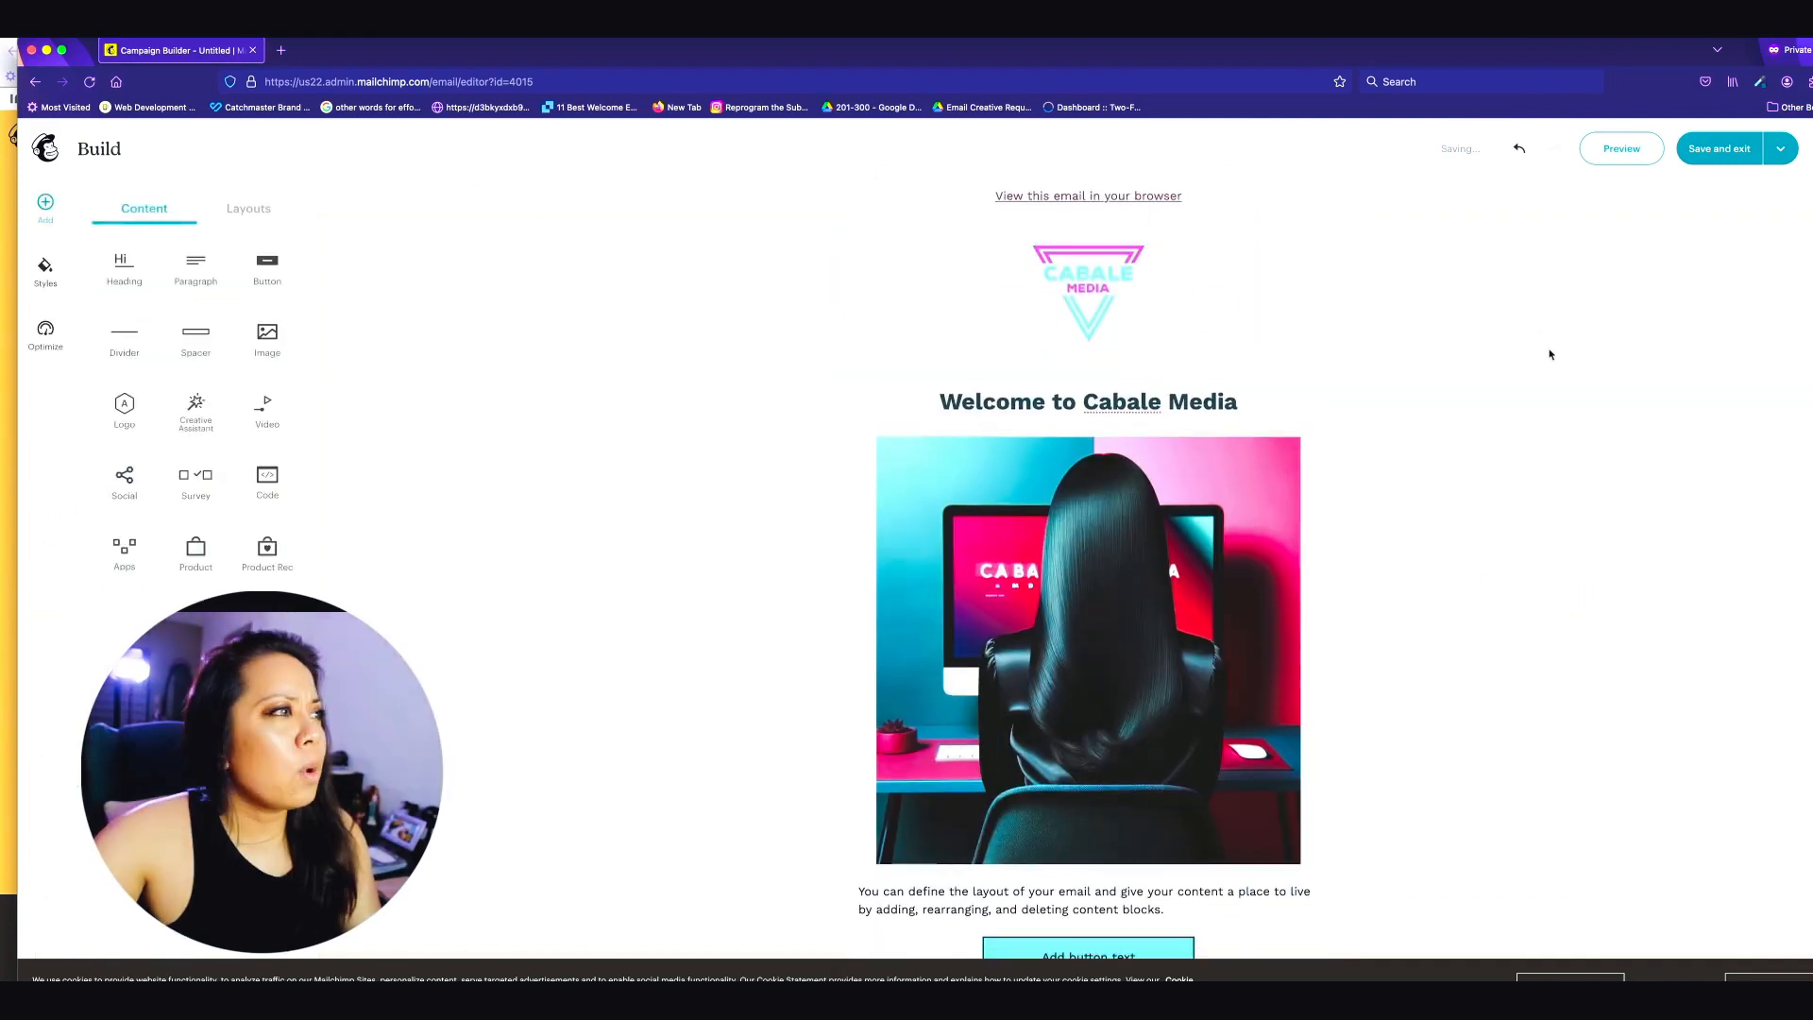
click(271, 209)
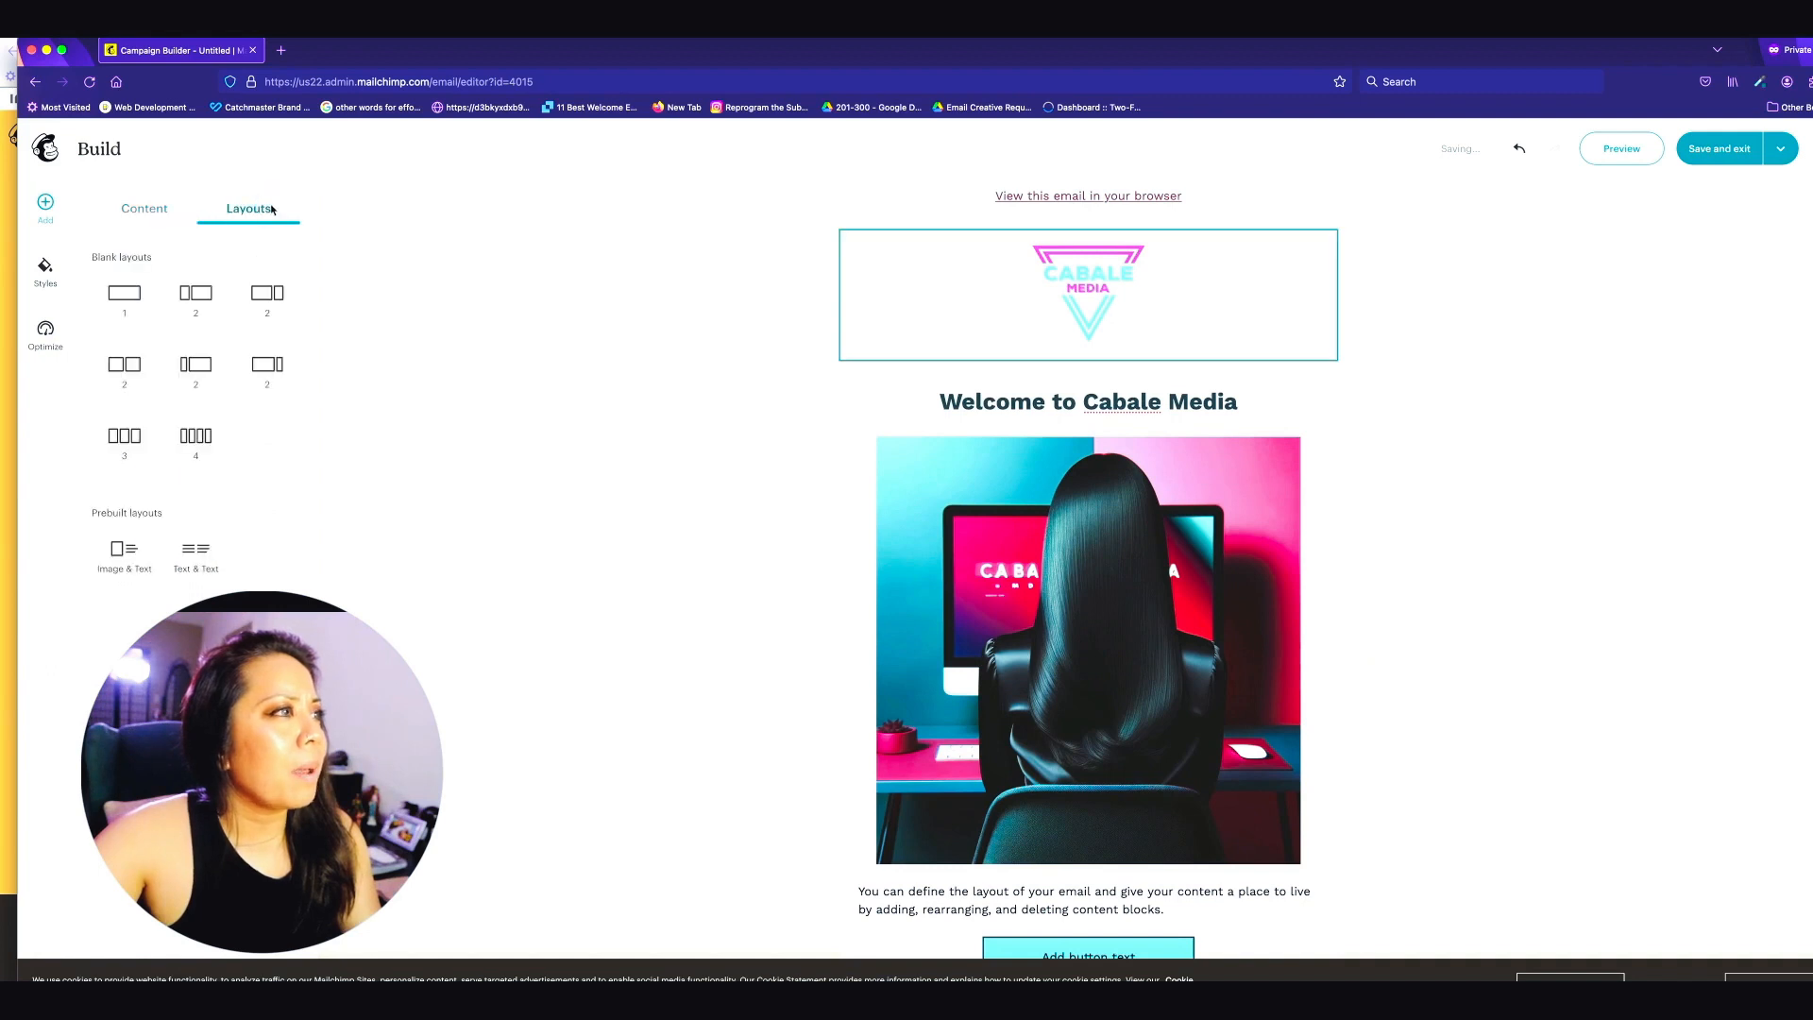
click(46, 266)
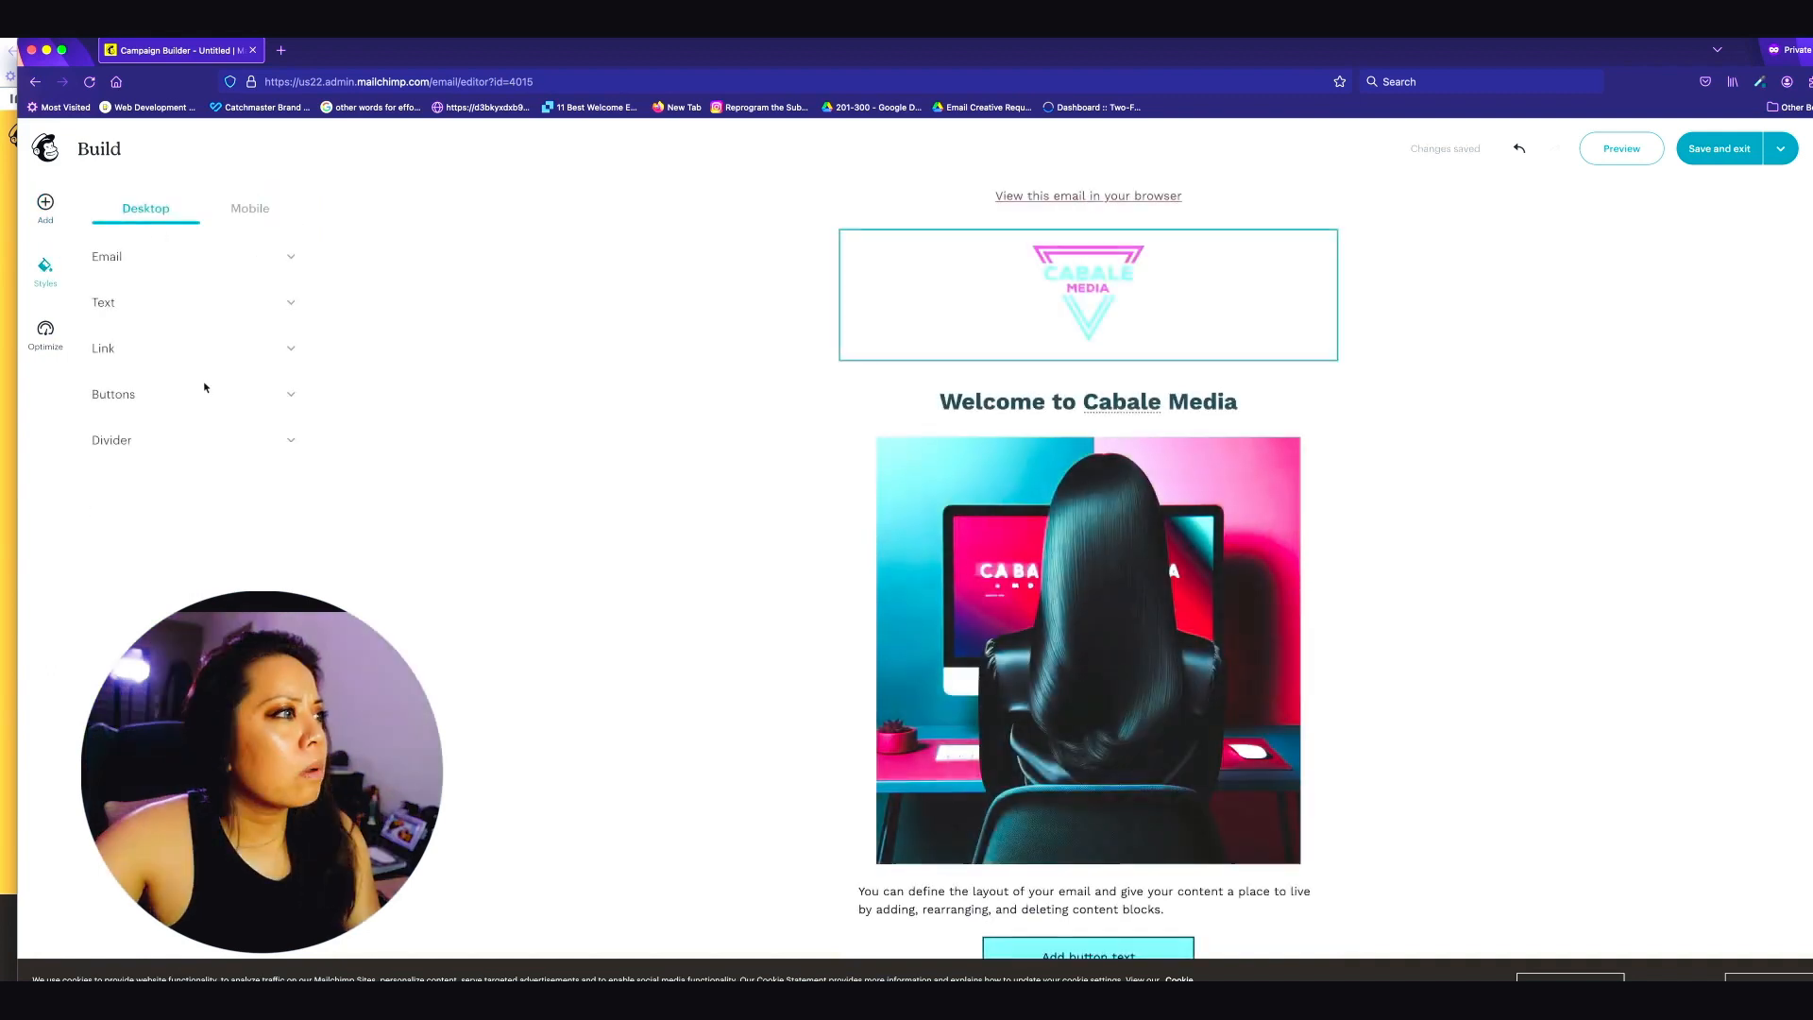
click(107, 256)
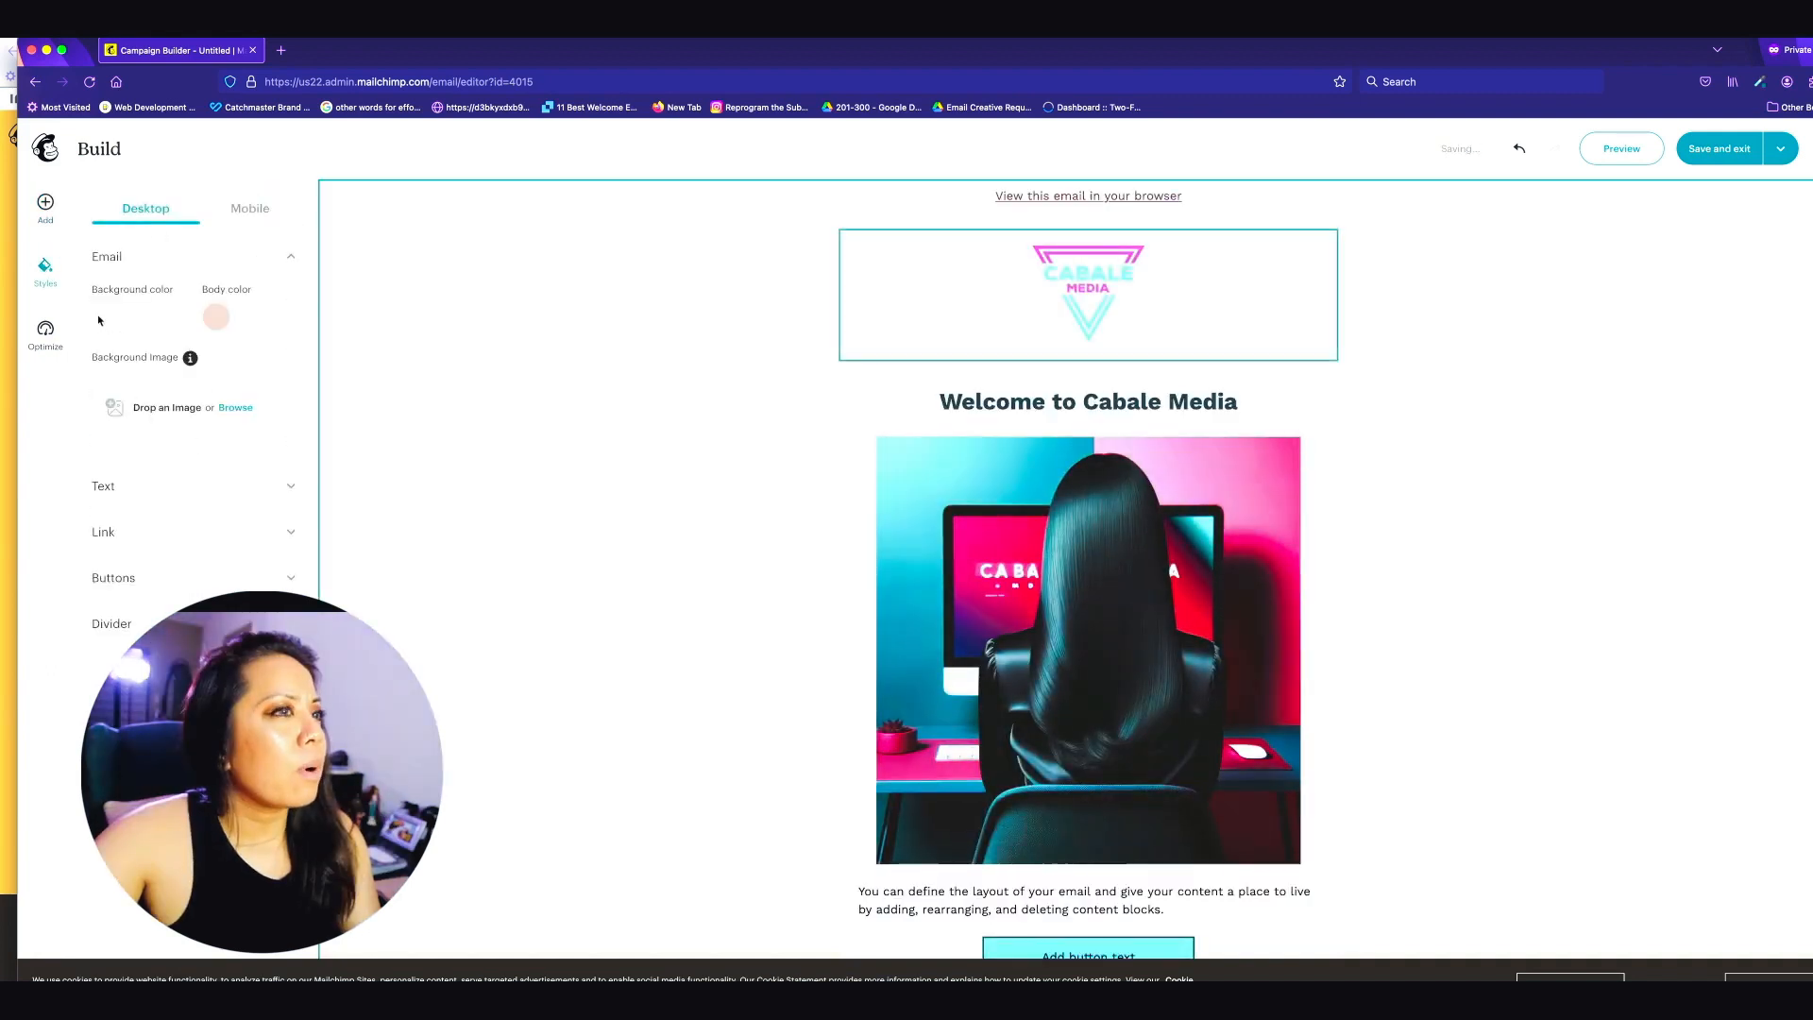
click(100, 318)
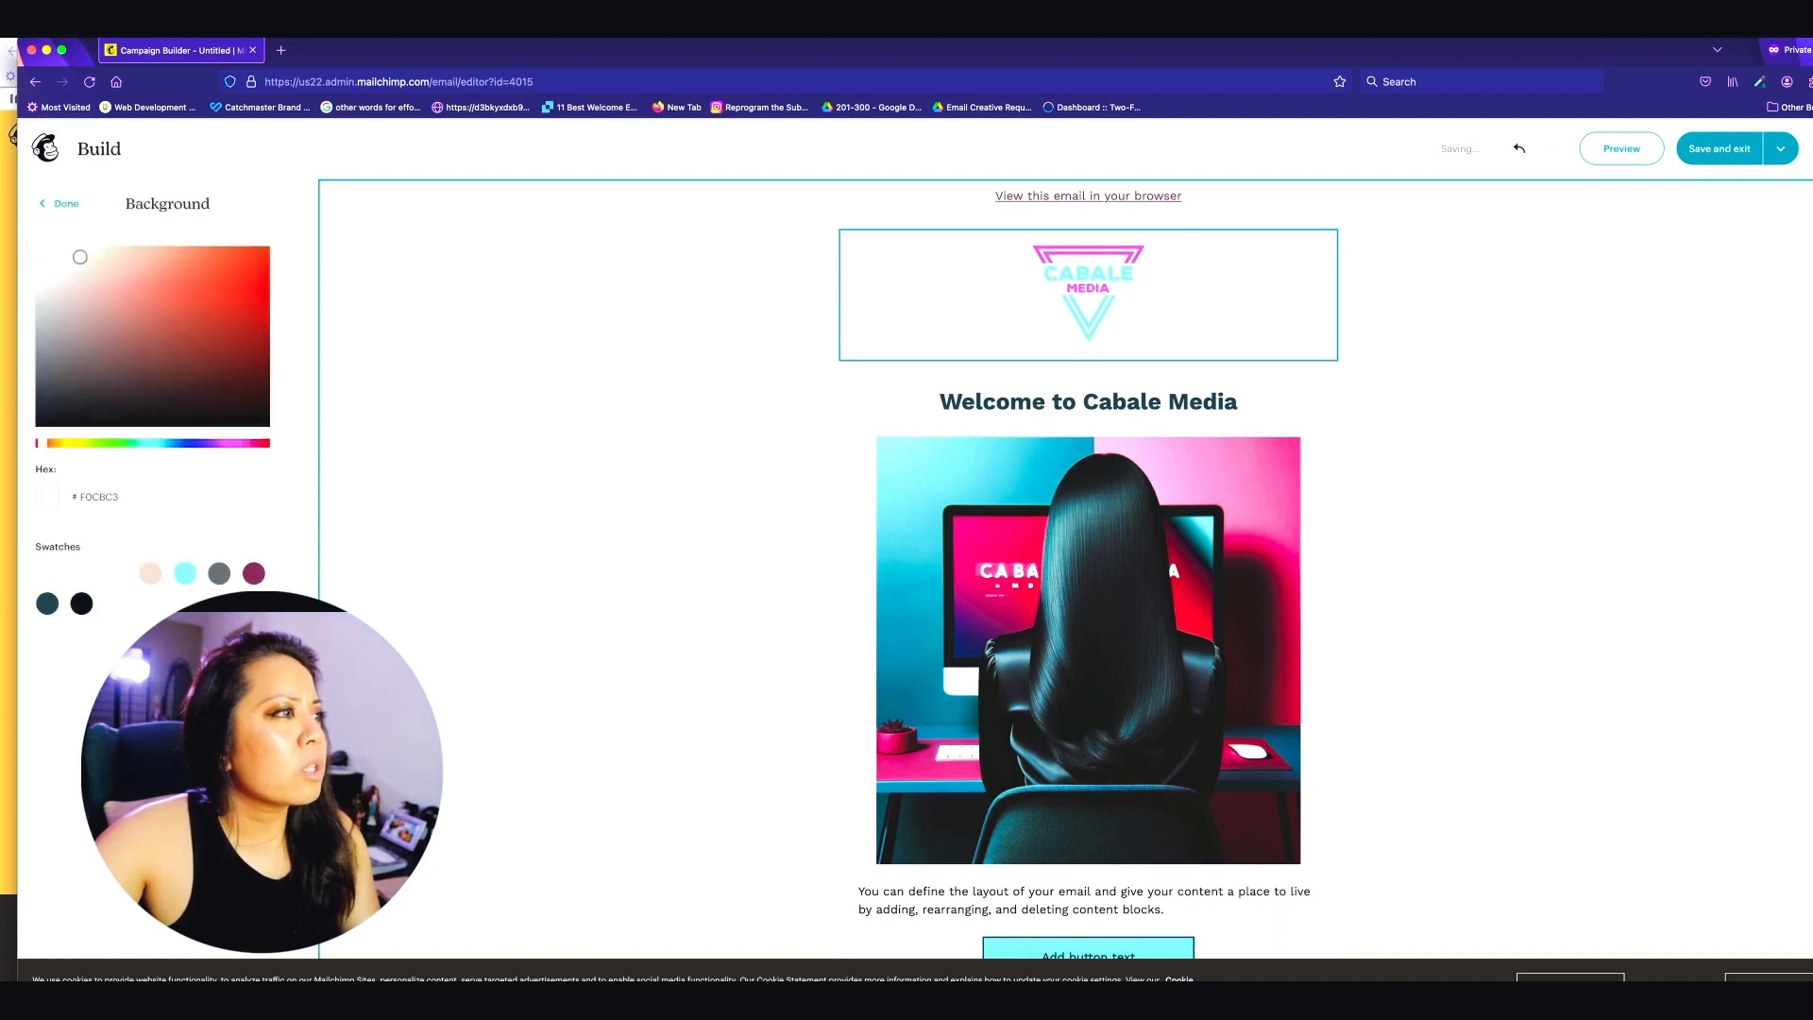
click(82, 503)
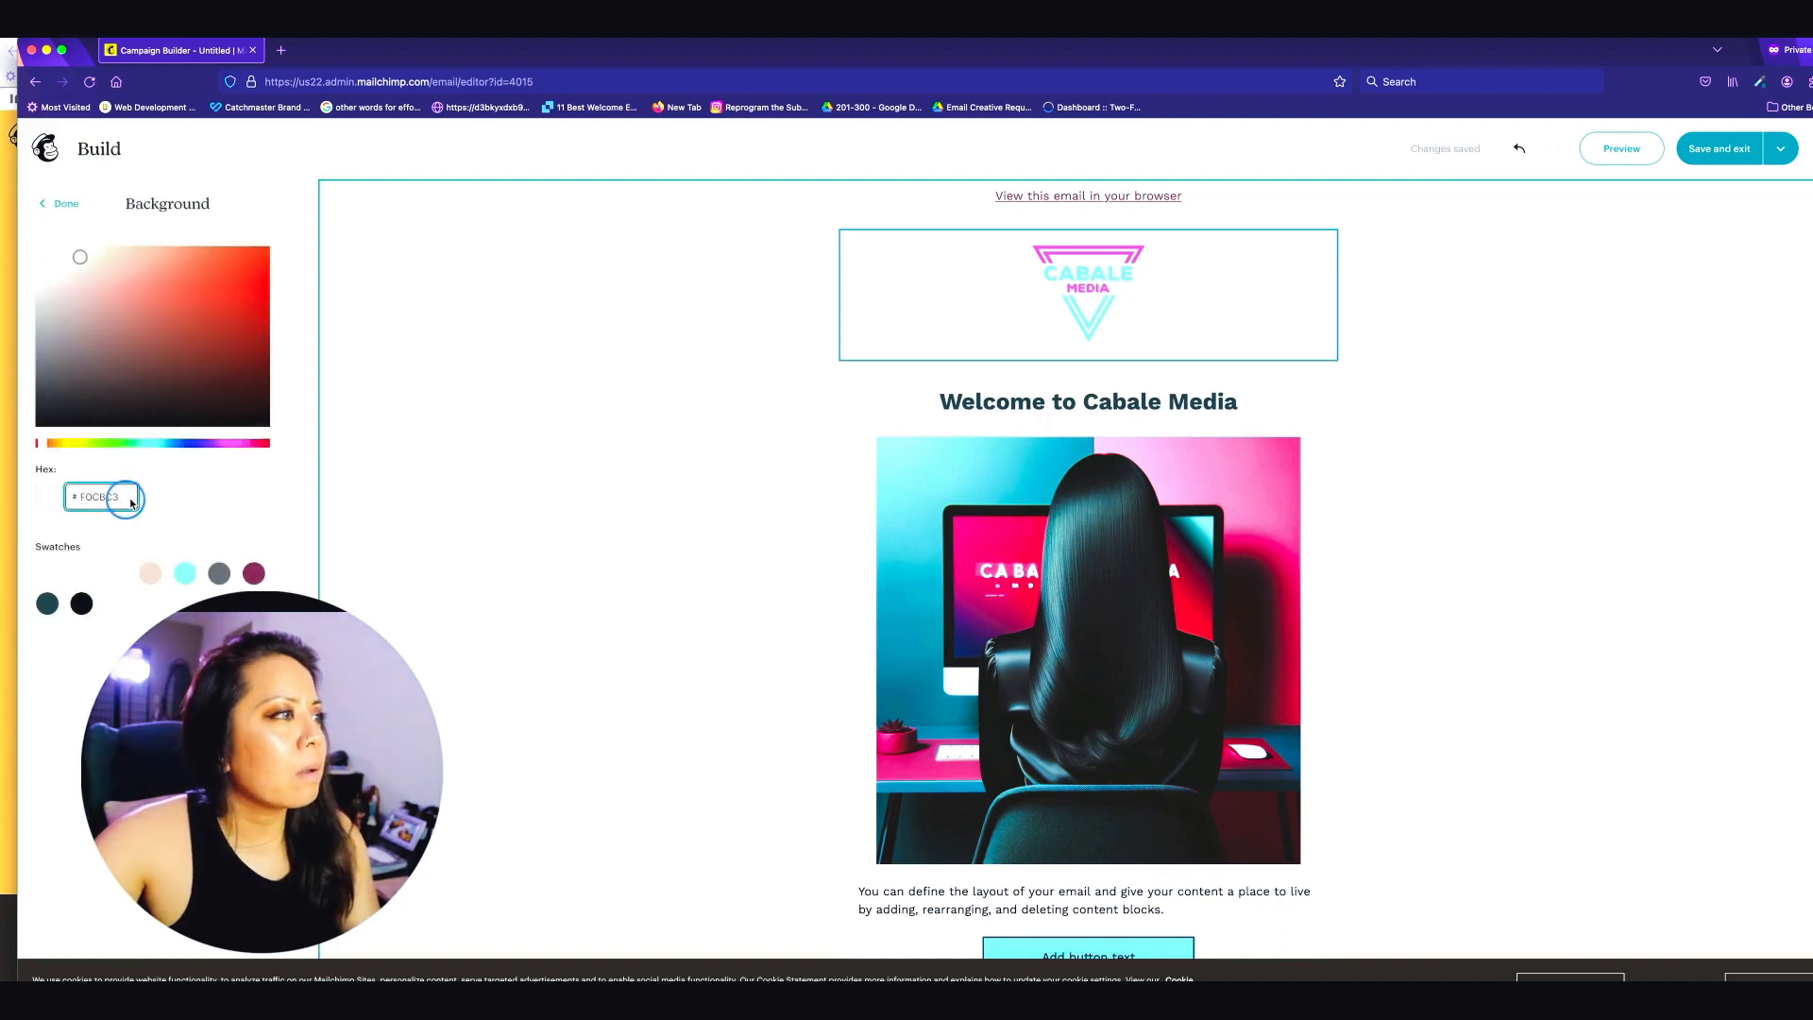
text(000000)
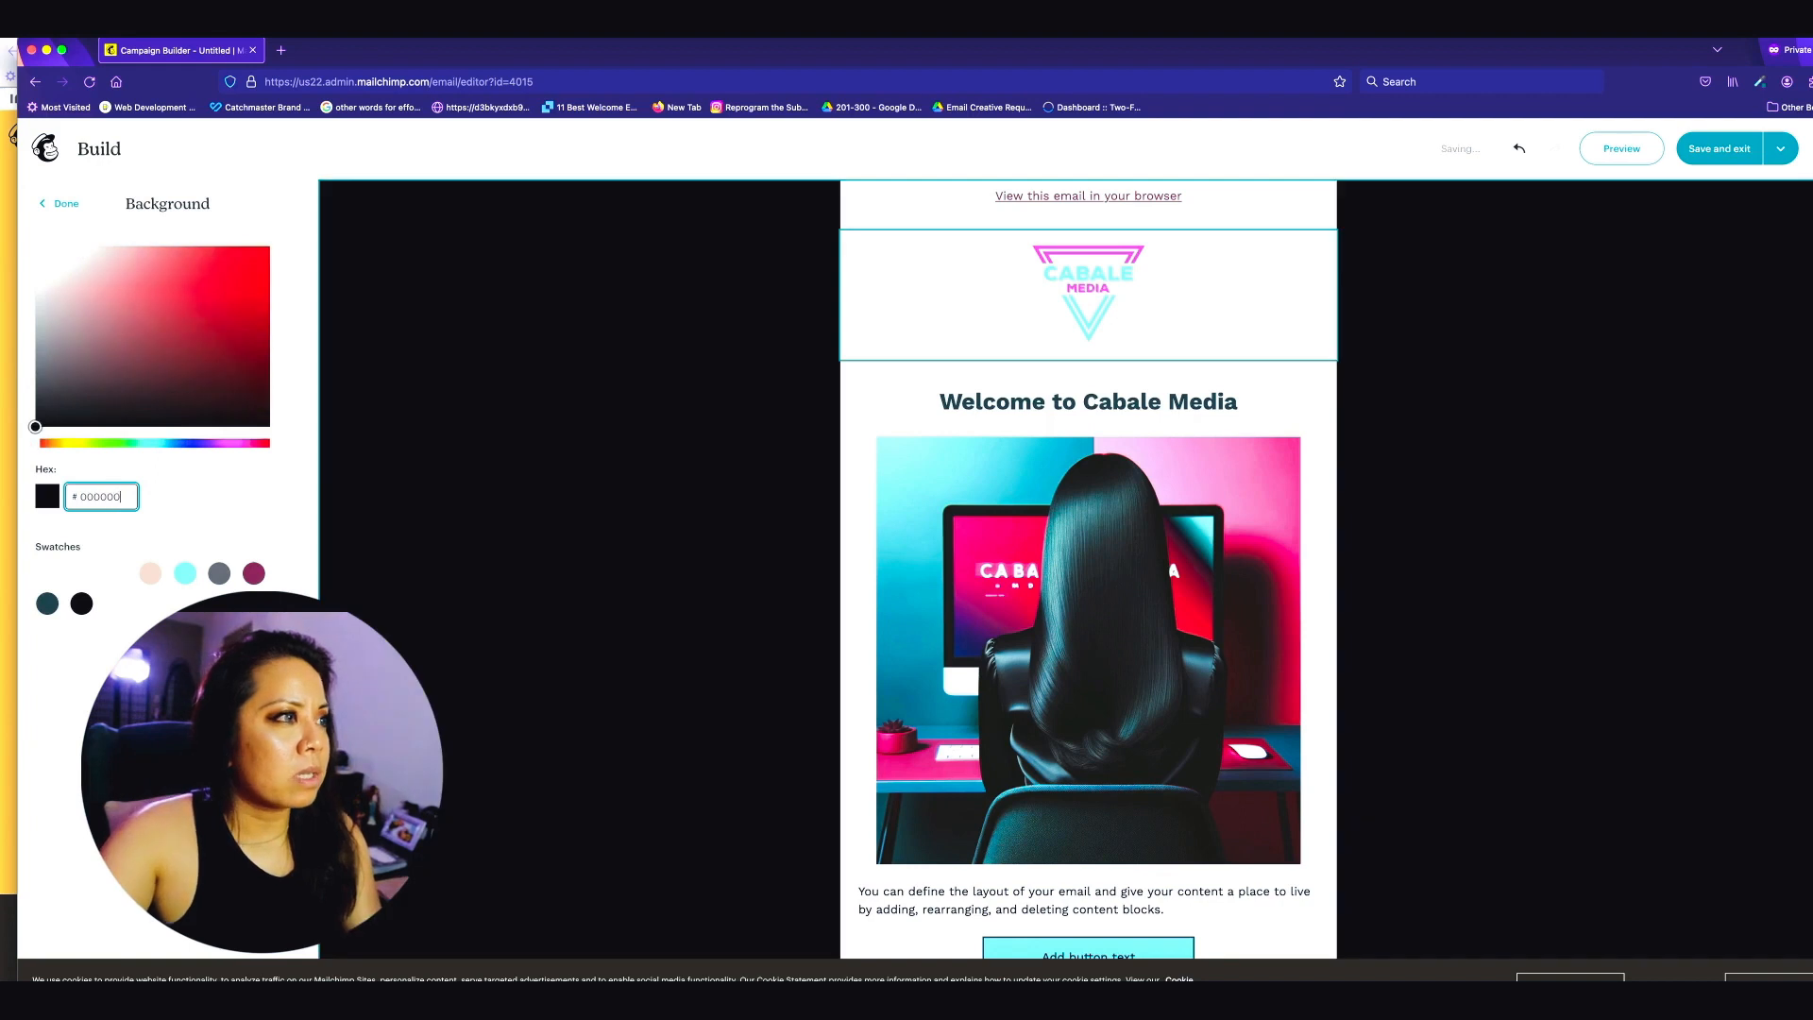
click(198, 510)
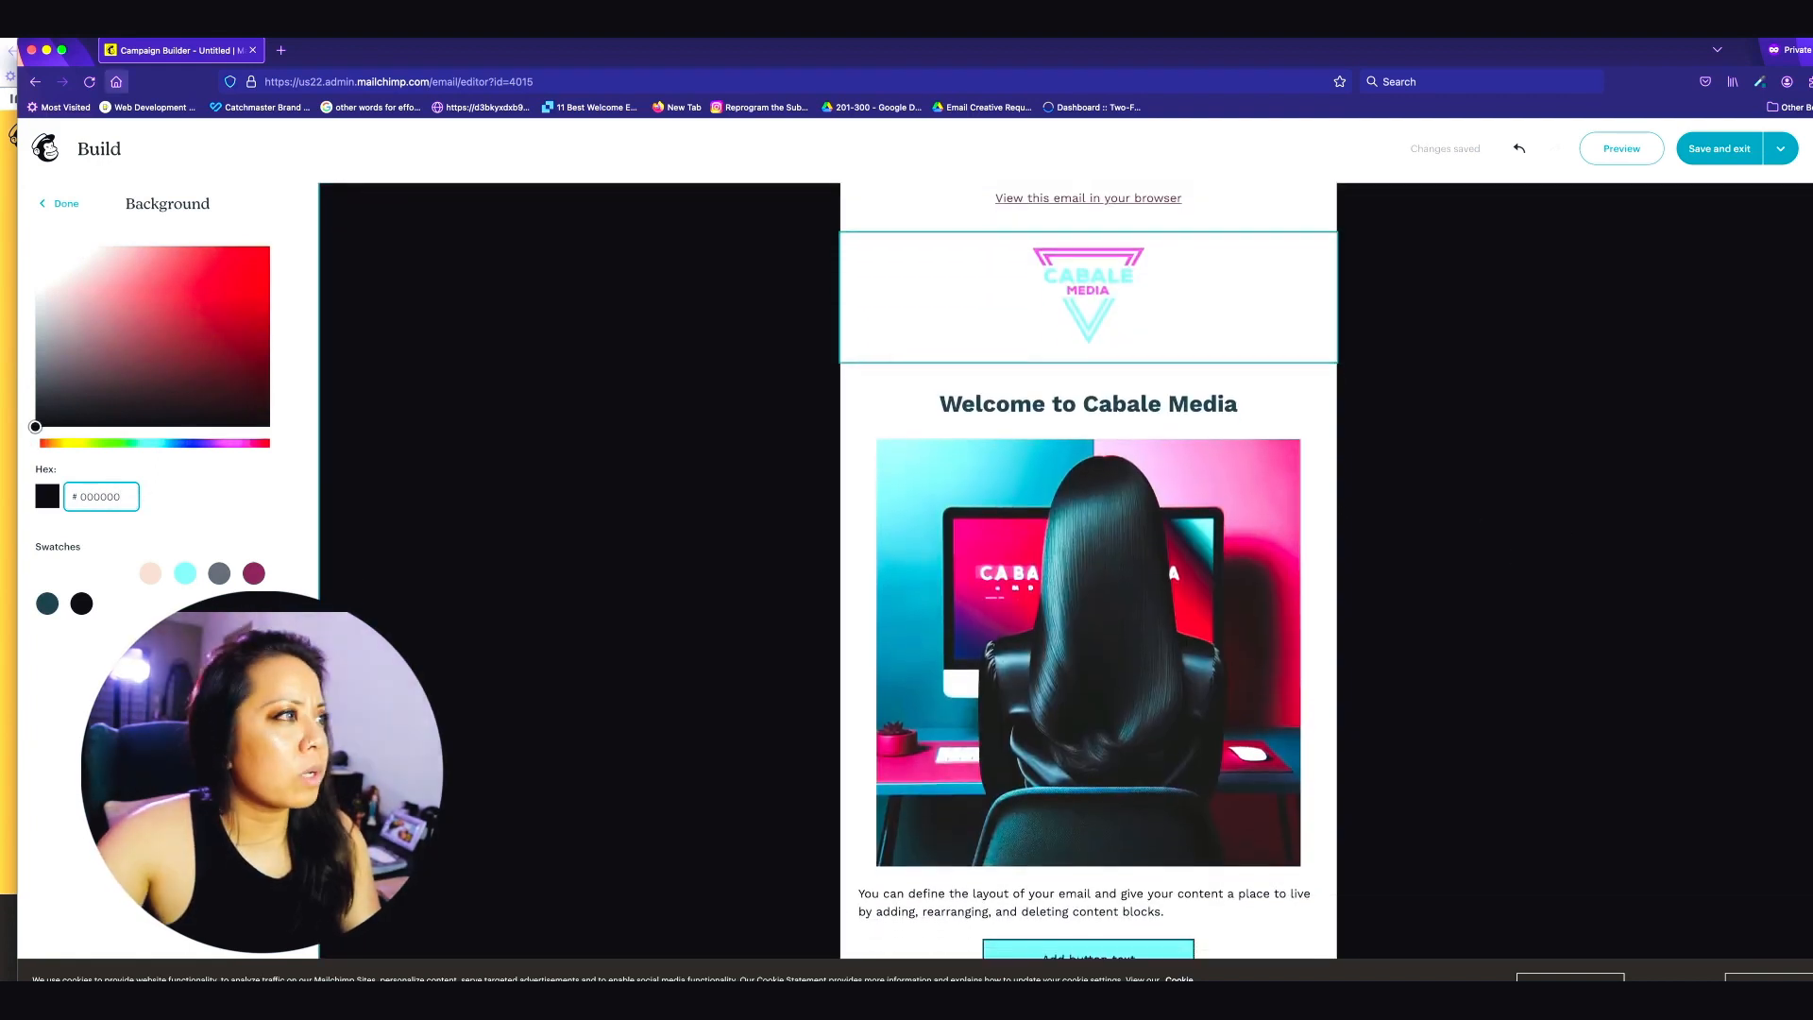
click(61, 204)
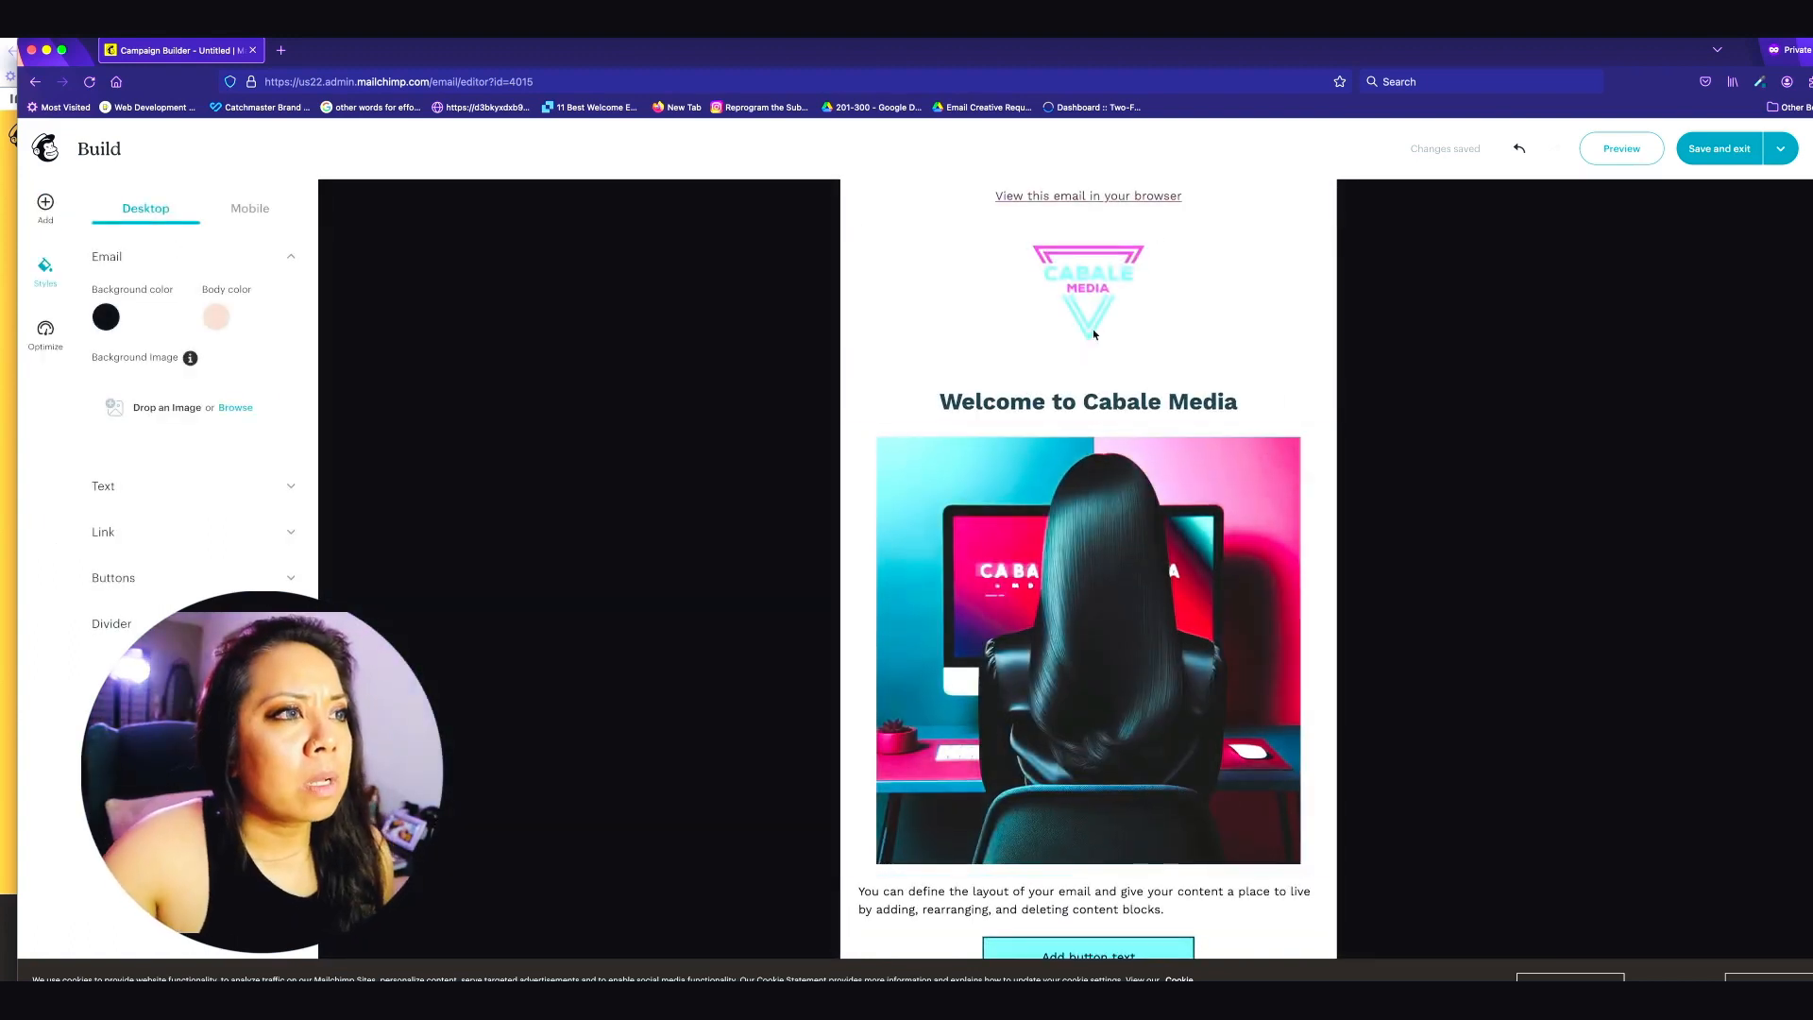
click(1177, 425)
Set the intro paragraph's side padding to 40.
scroll(1177, 427, down, 4)
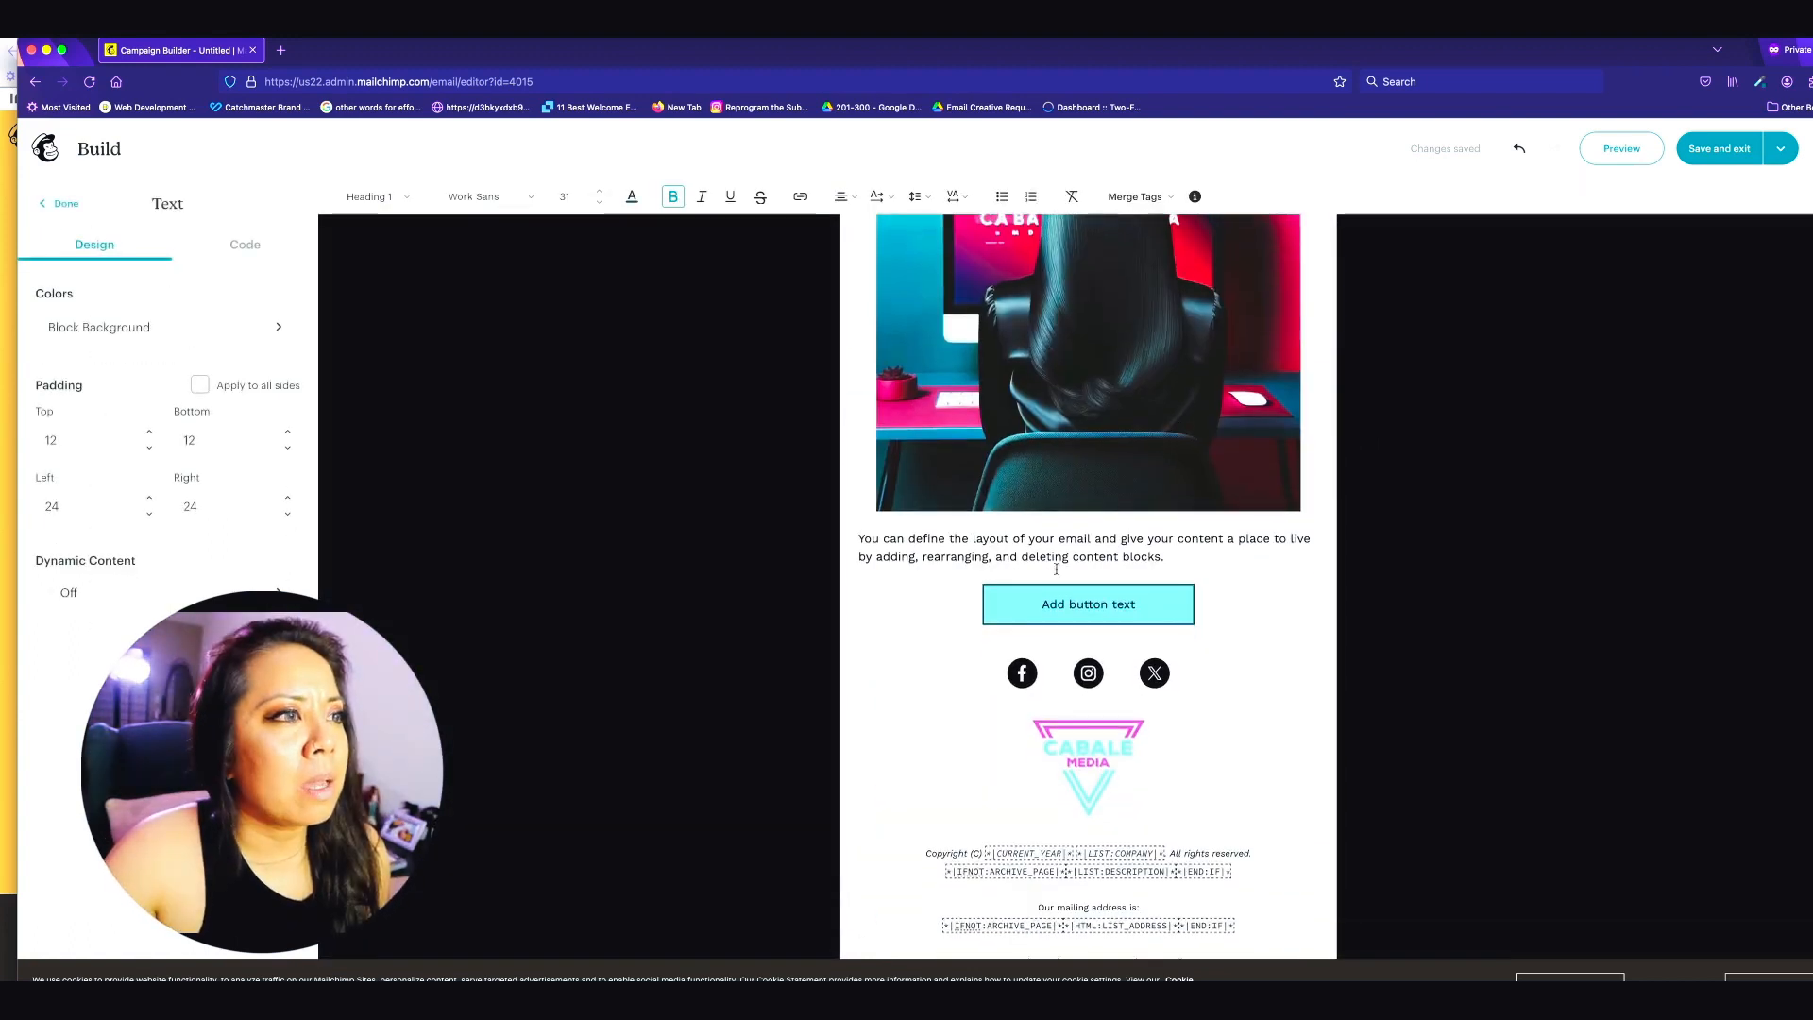
click(963, 557)
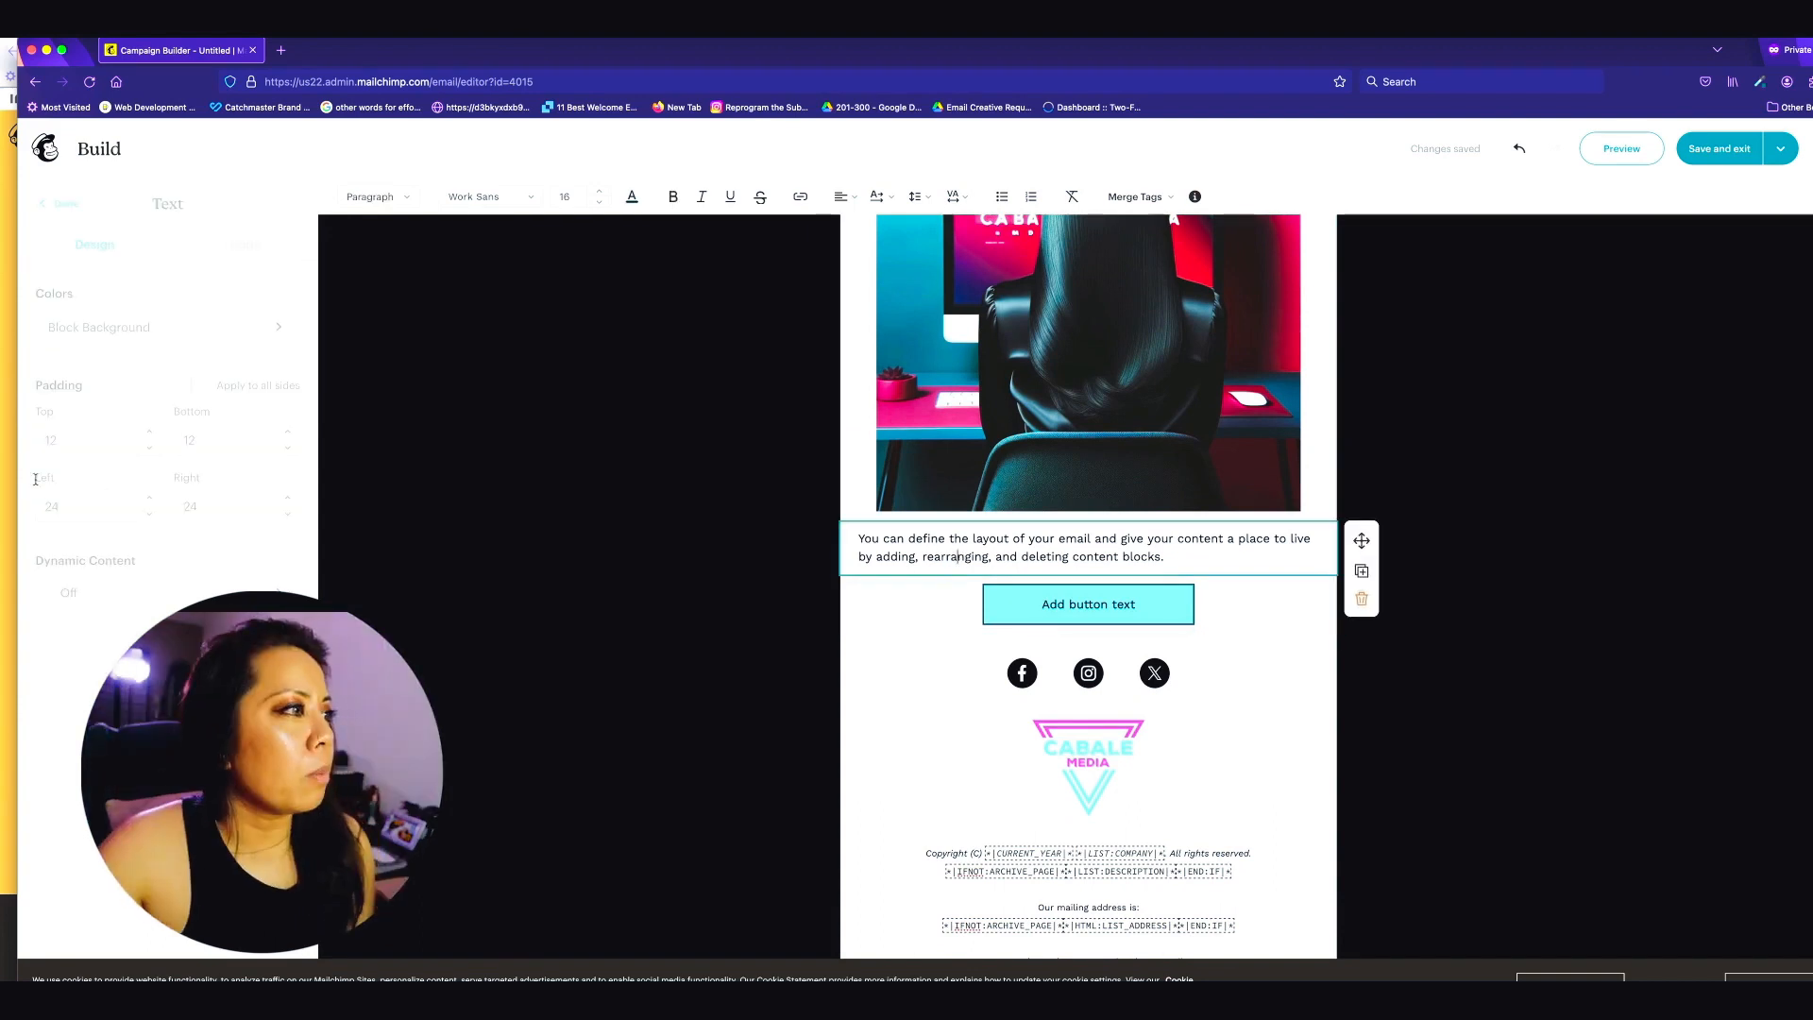
drag(75, 502, 23, 500)
text(40)
key(Tab)
text(40)
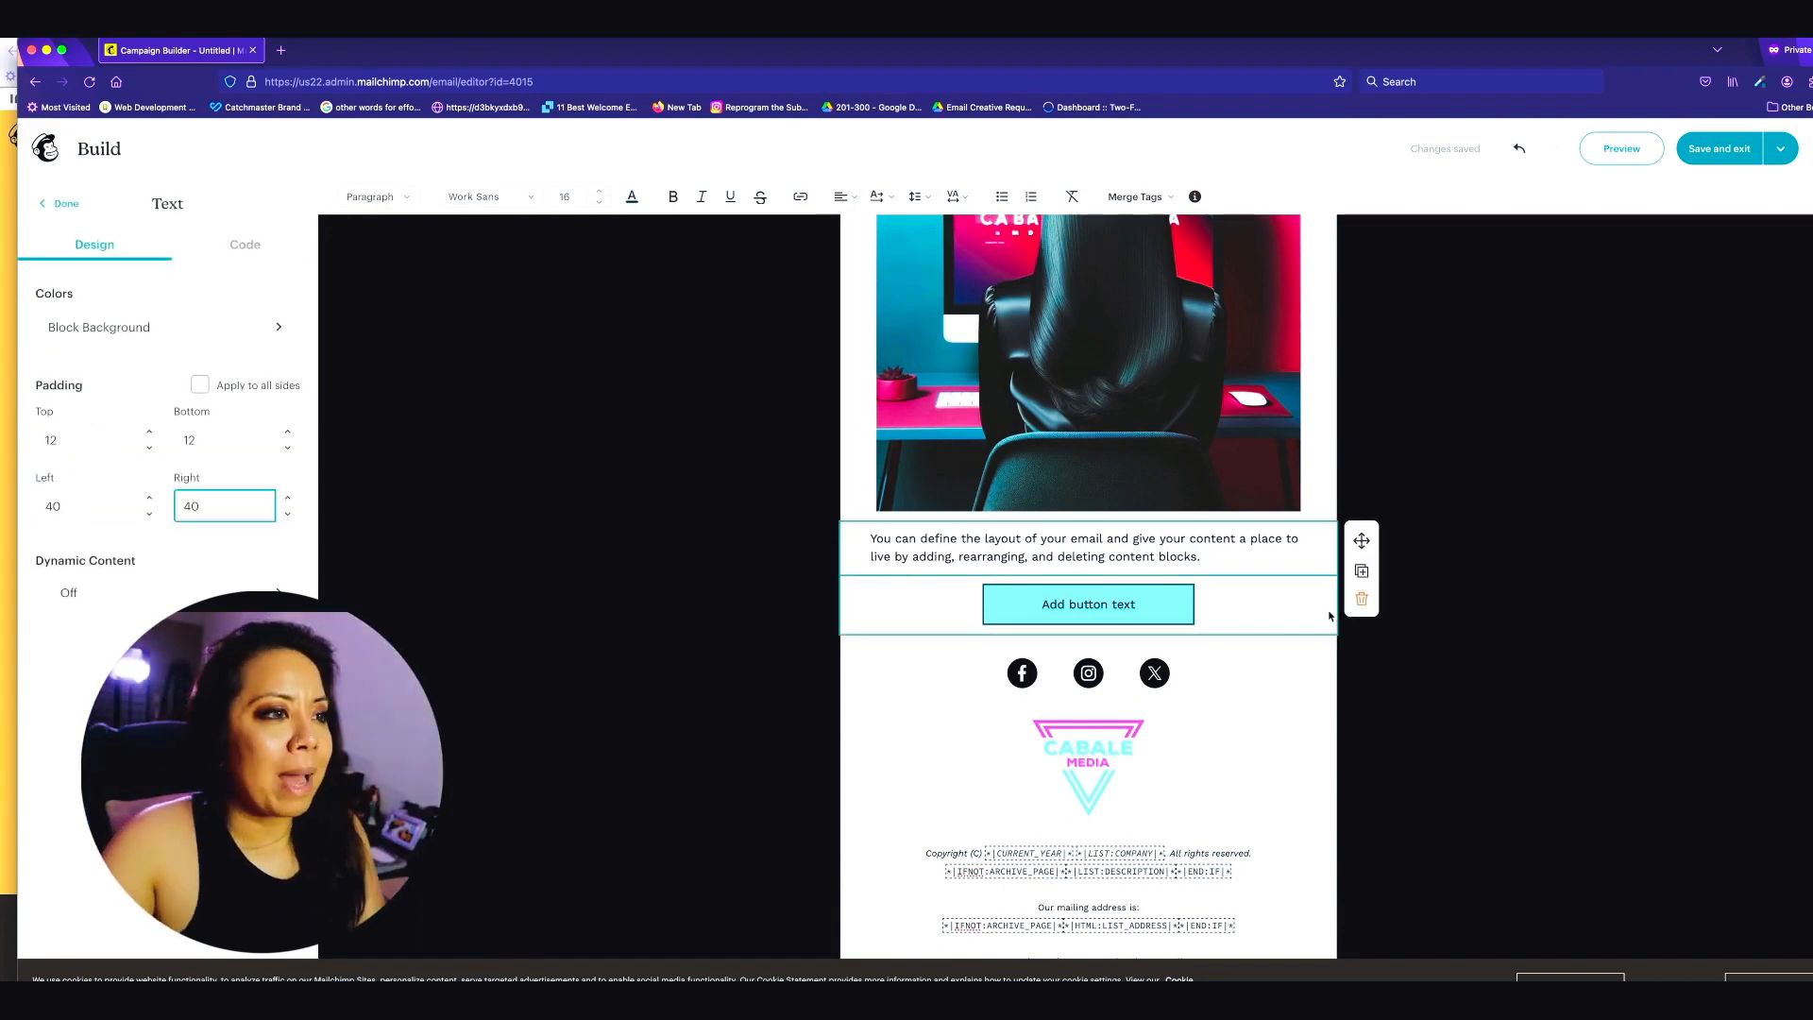
click(1448, 602)
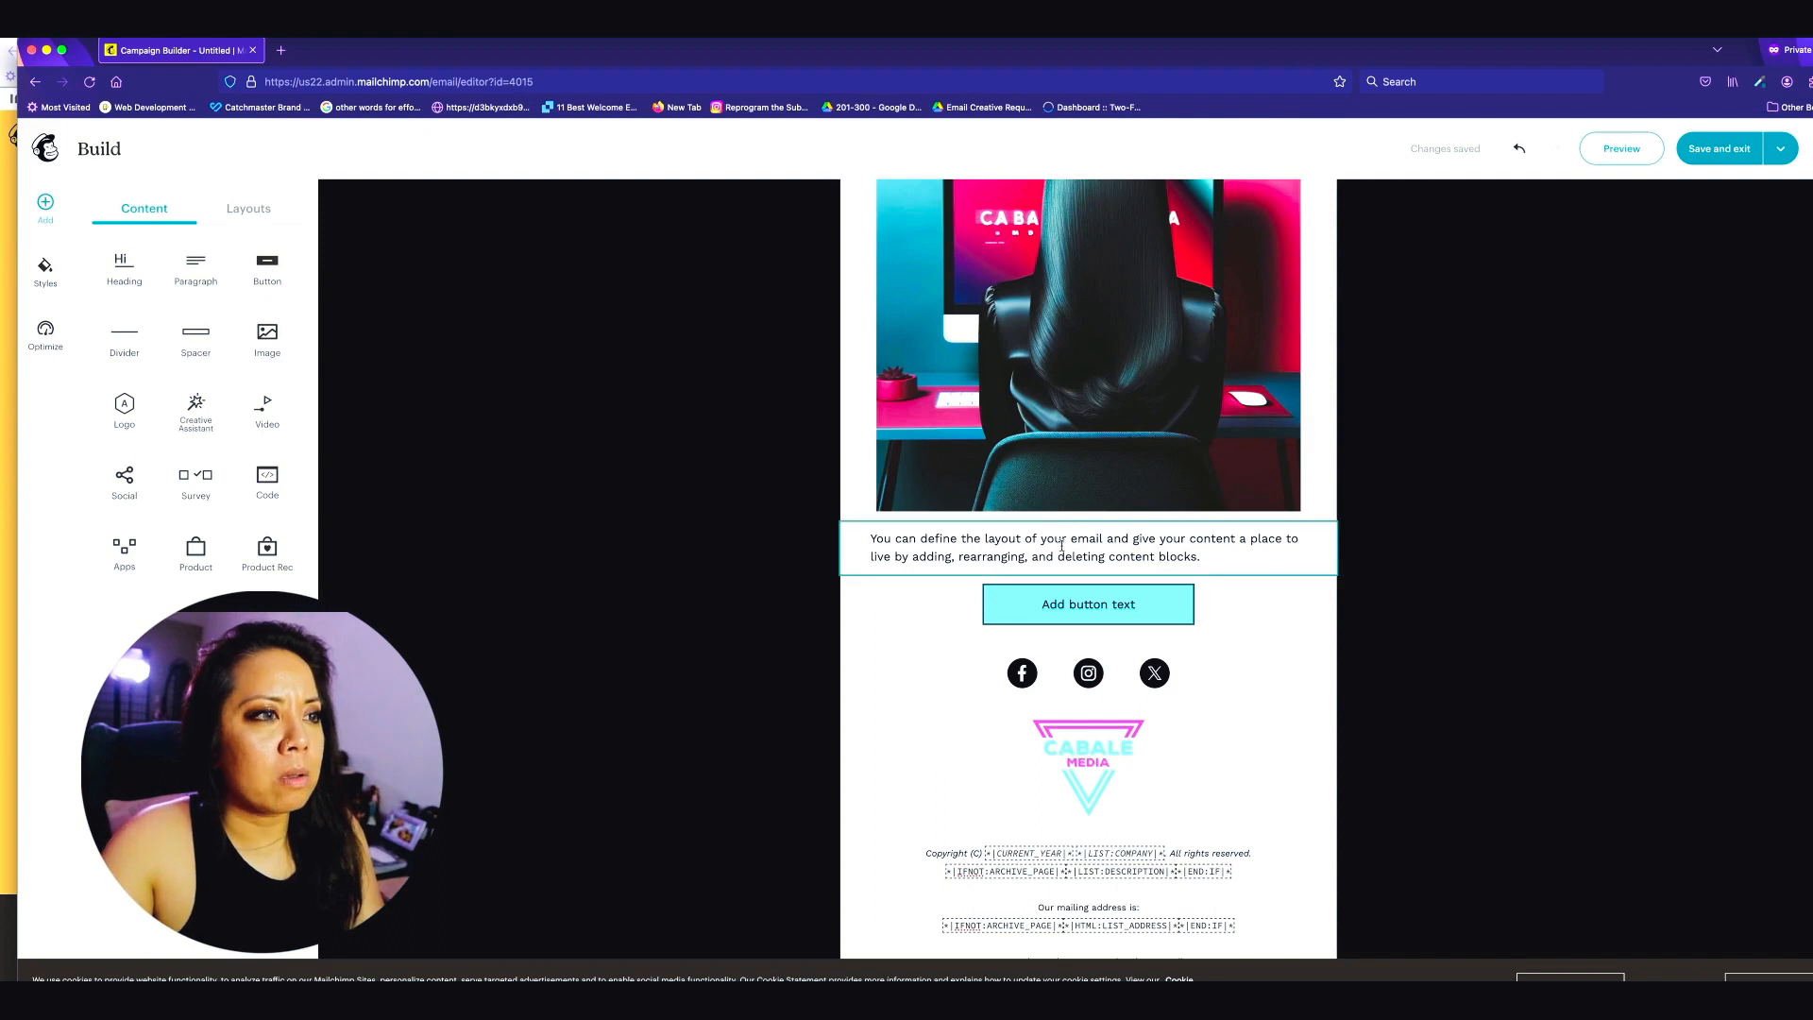
click(1132, 549)
click(1505, 601)
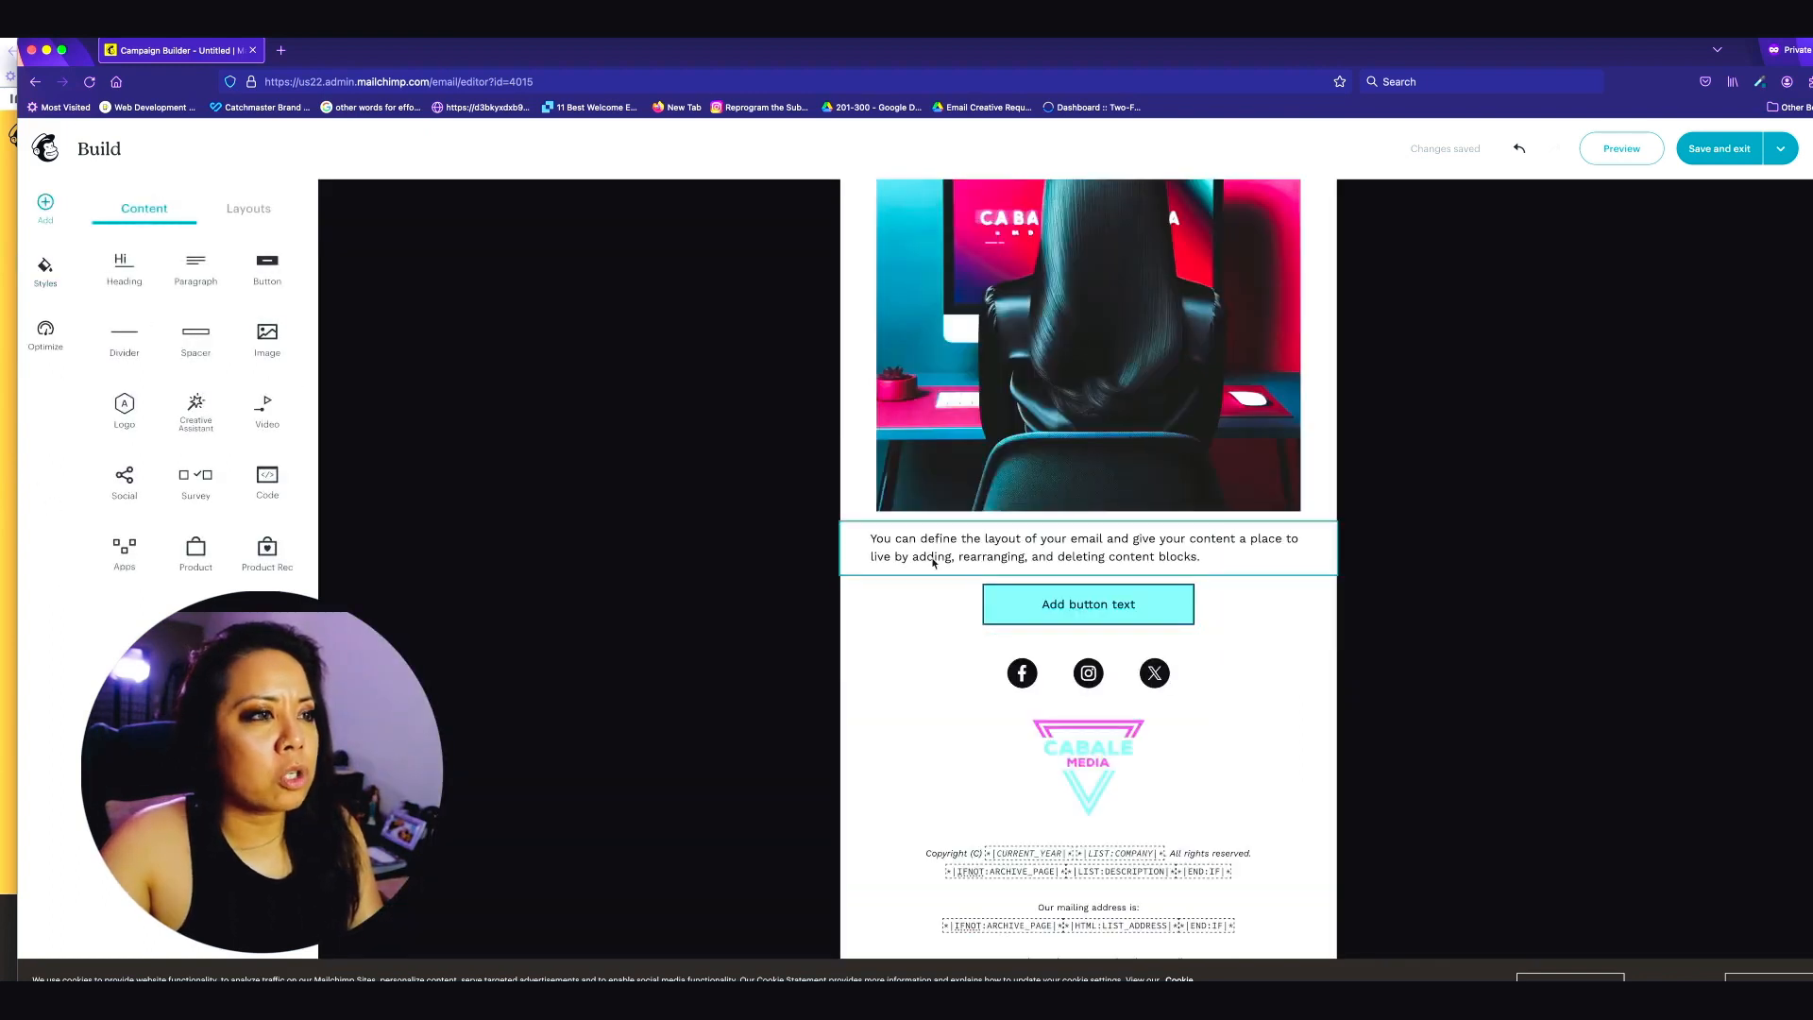
Set the intro paragraph's top and bottom padding to 20.
click(933, 562)
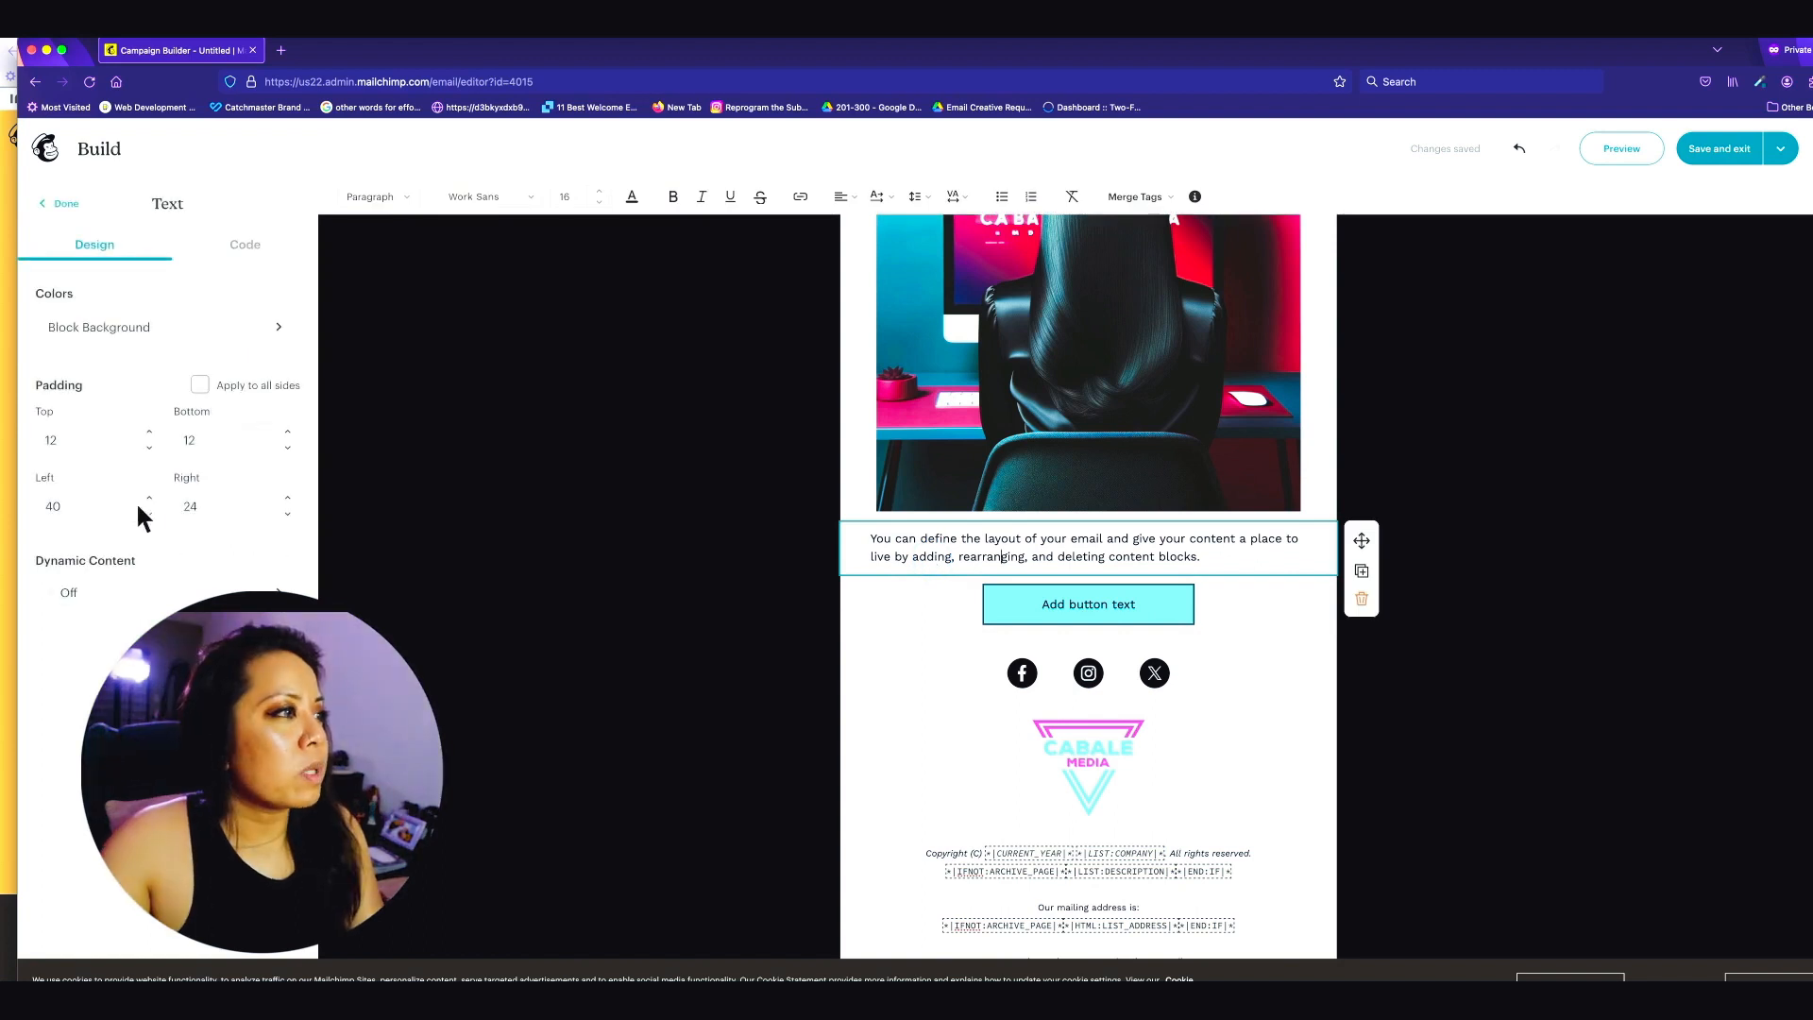
double_click(198, 448)
text(2)
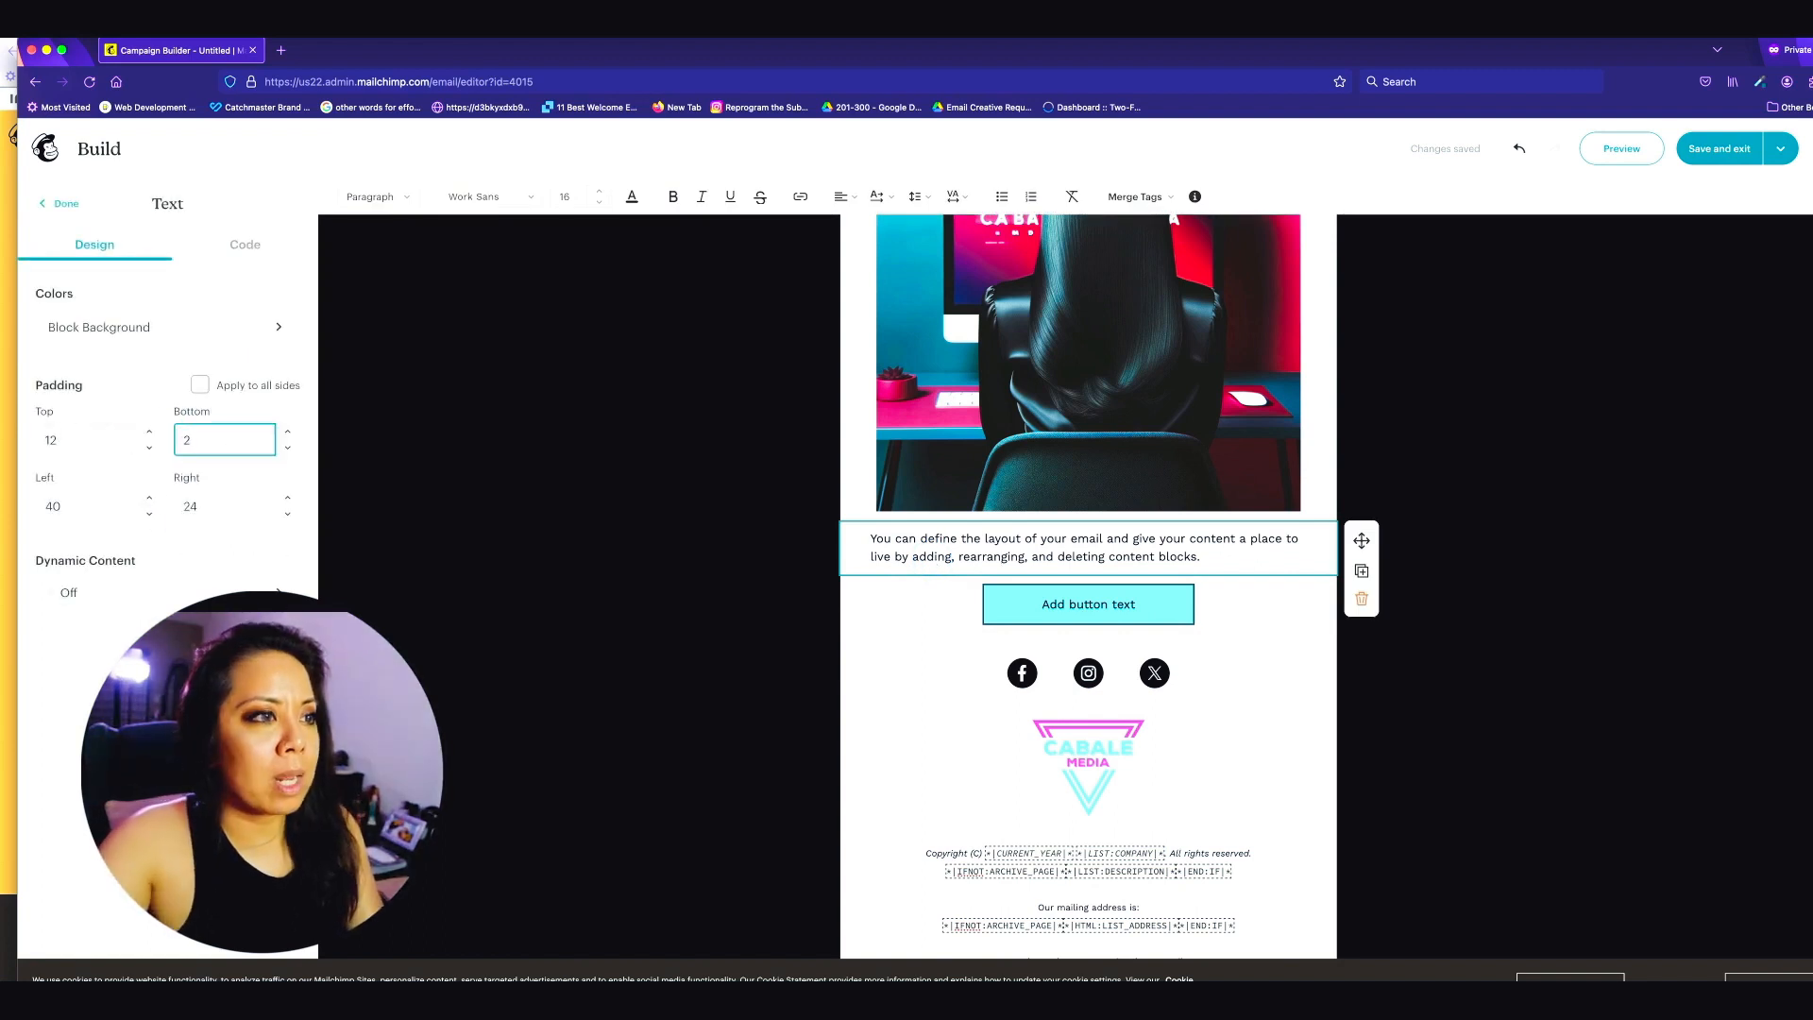
click(1542, 563)
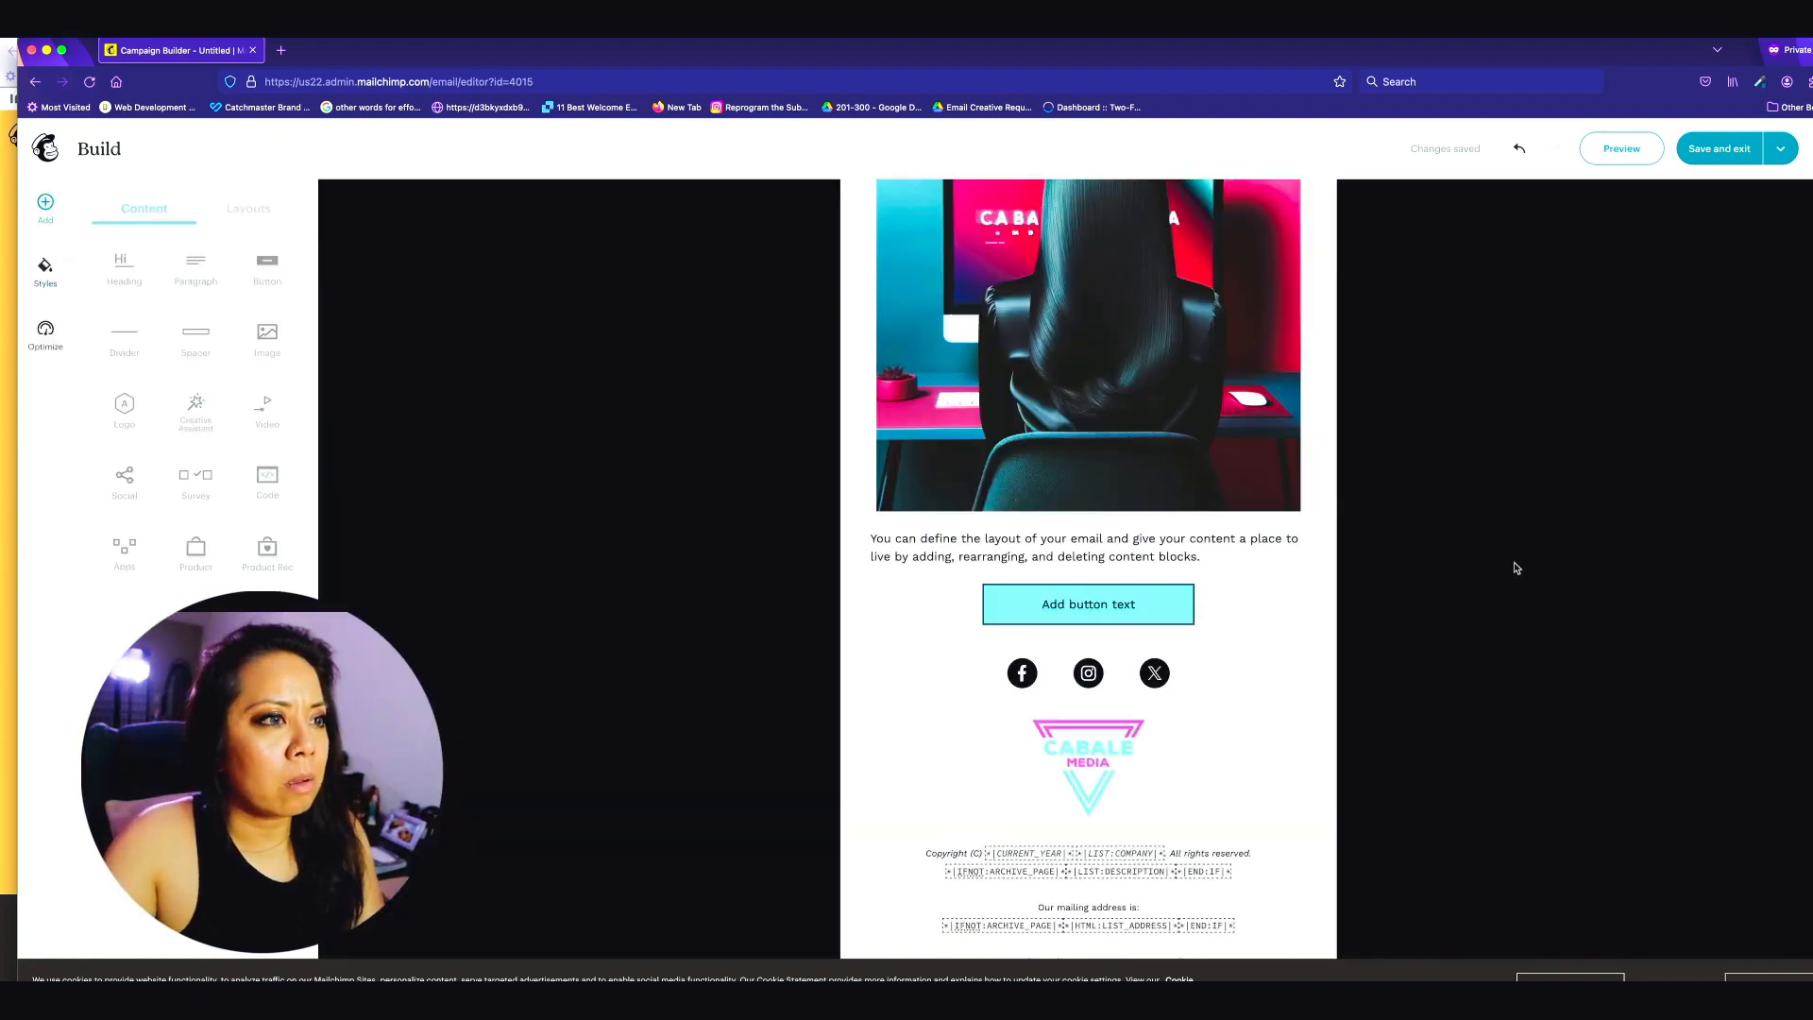
click(1052, 557)
click(191, 440)
key(BackSpace)
key(BackSpace)
text(20)
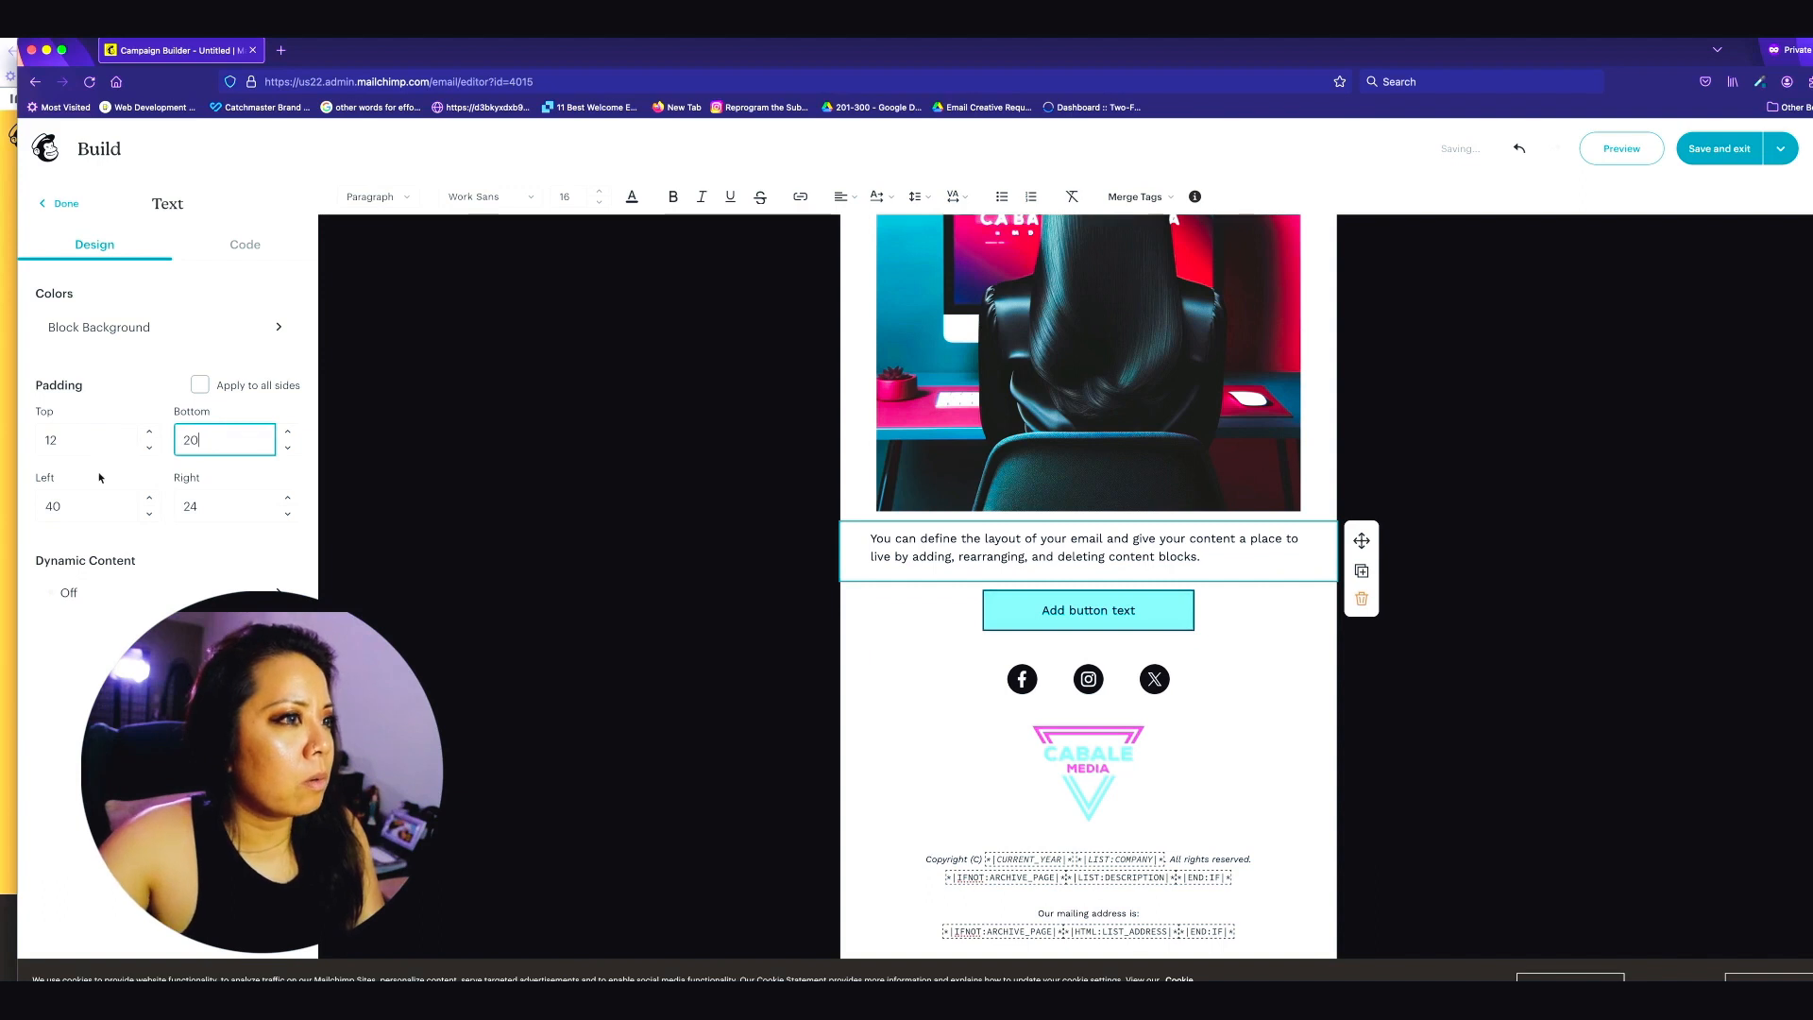
click(47, 440)
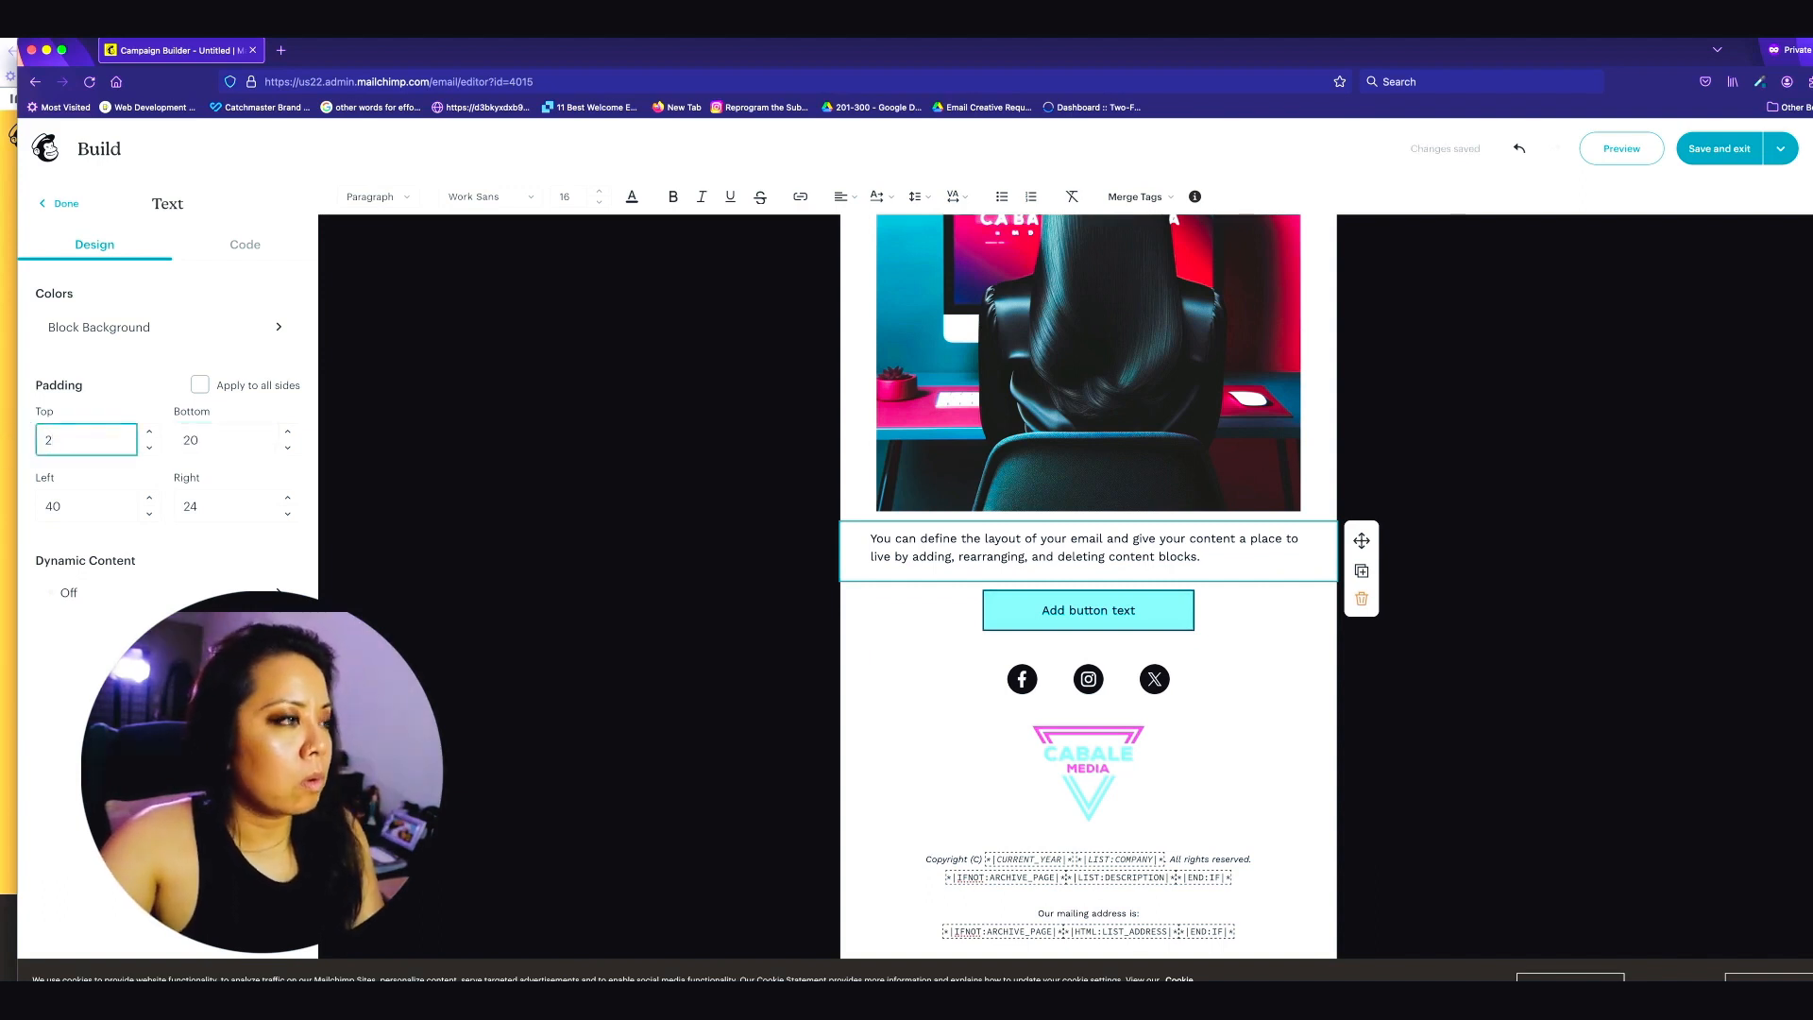
text(0)
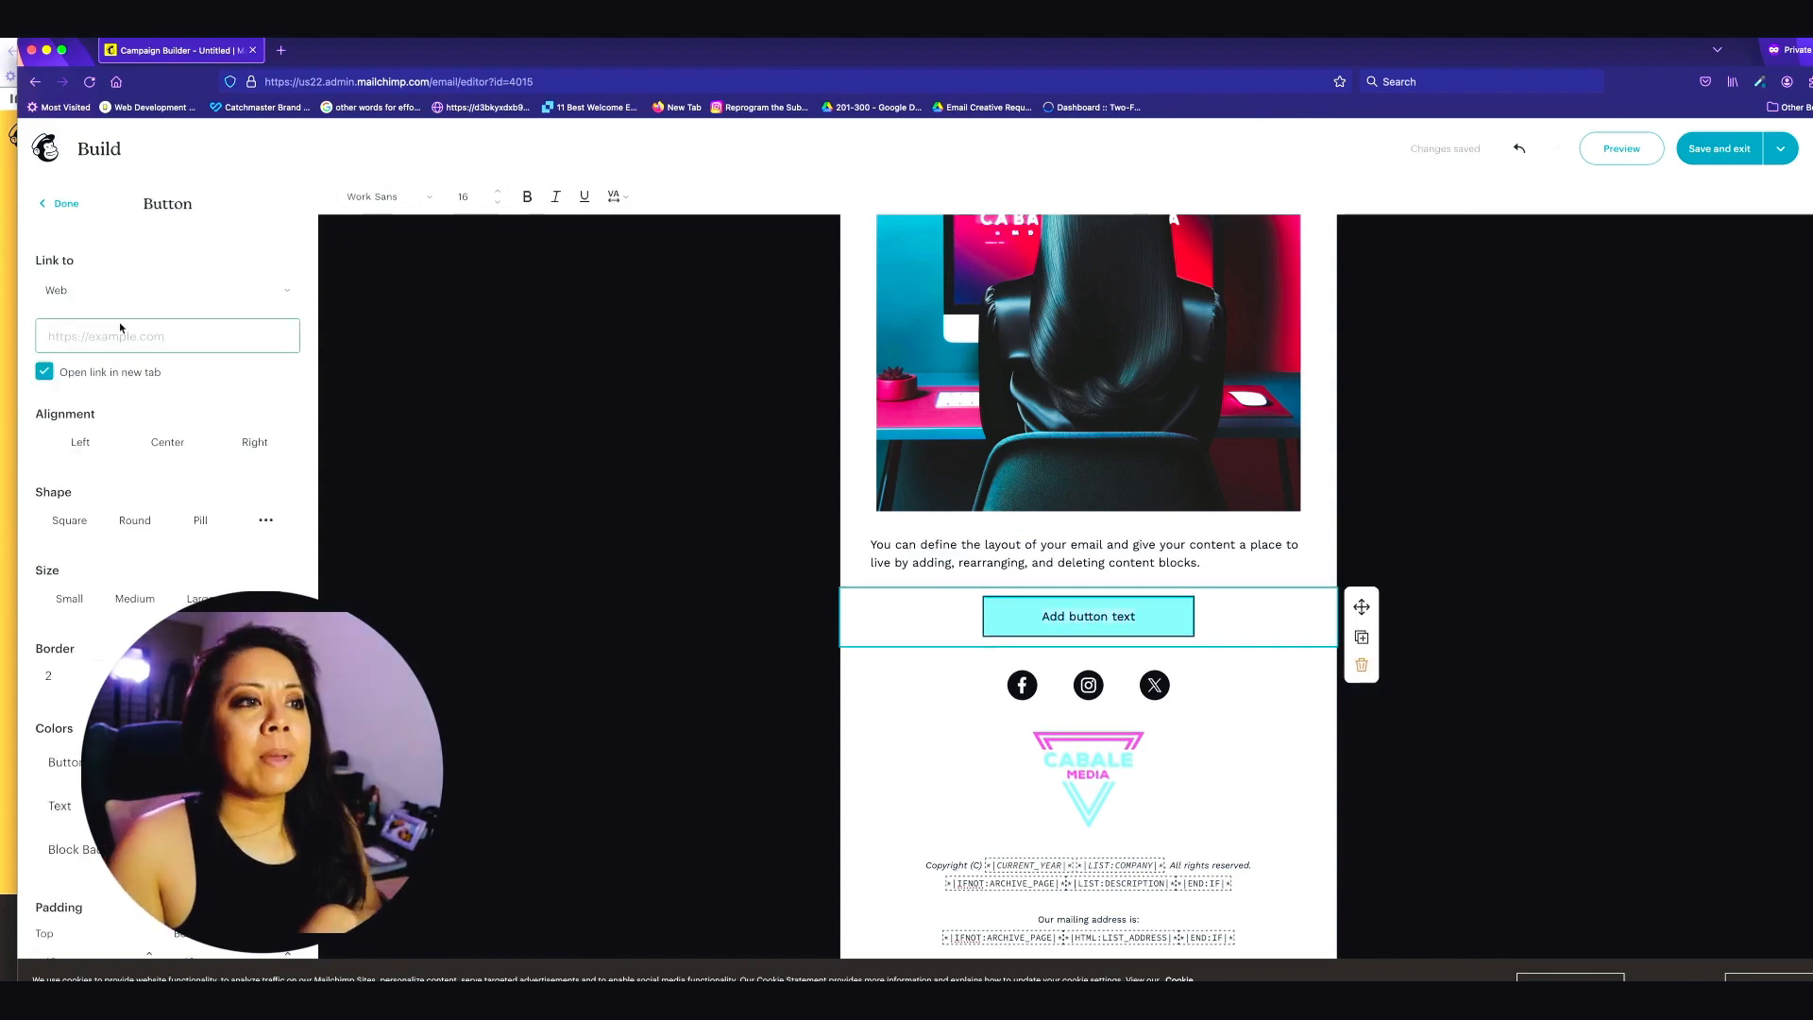
click(121, 327)
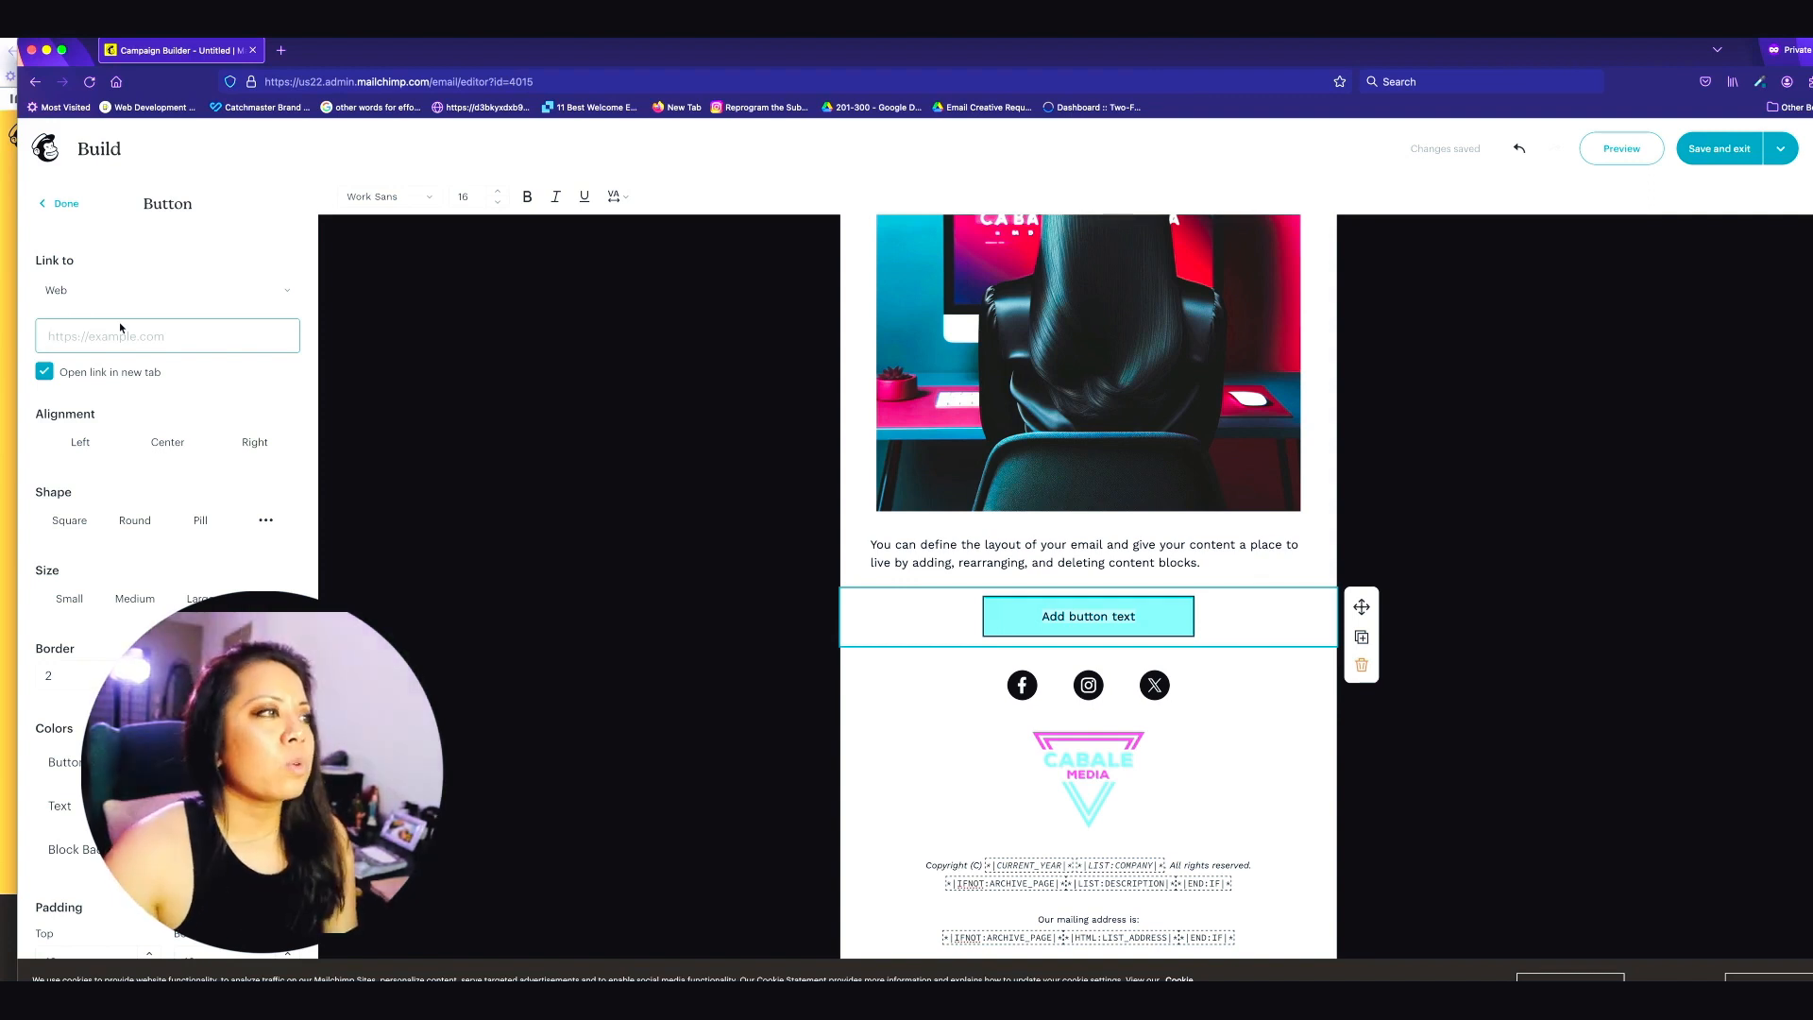
click(1066, 615)
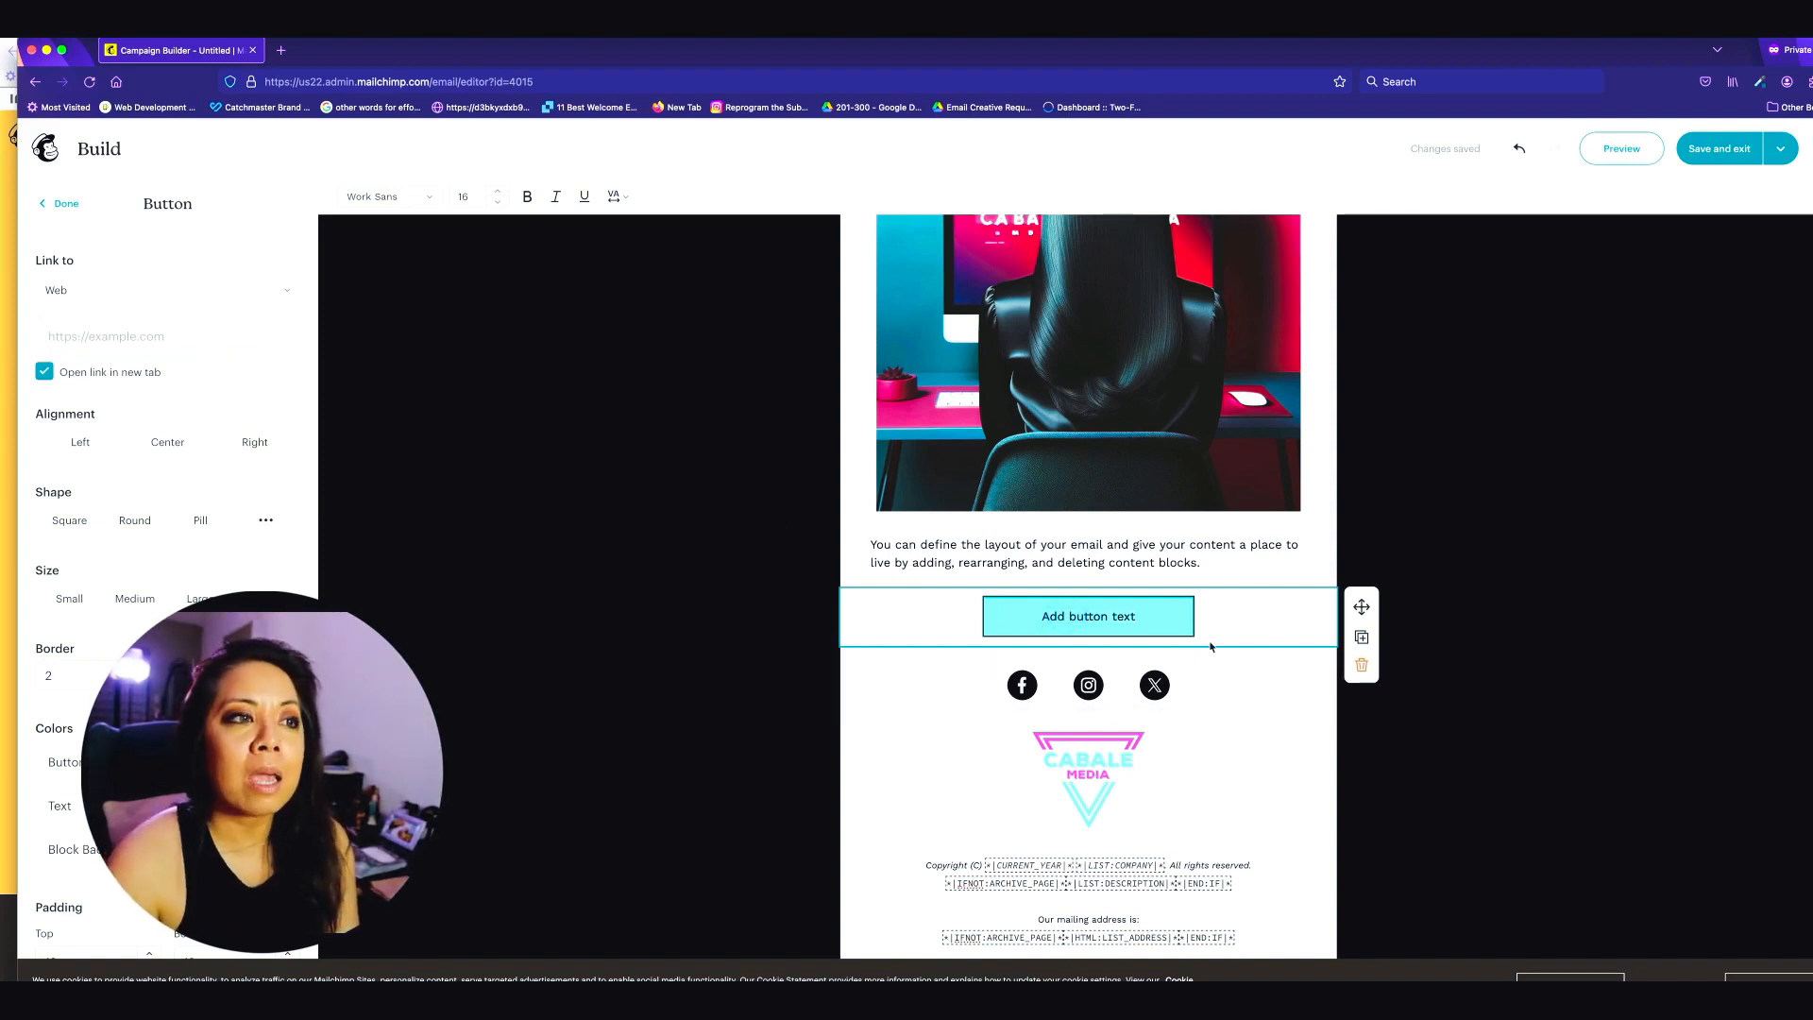
scroll(1211, 646, up, 4)
click(1269, 414)
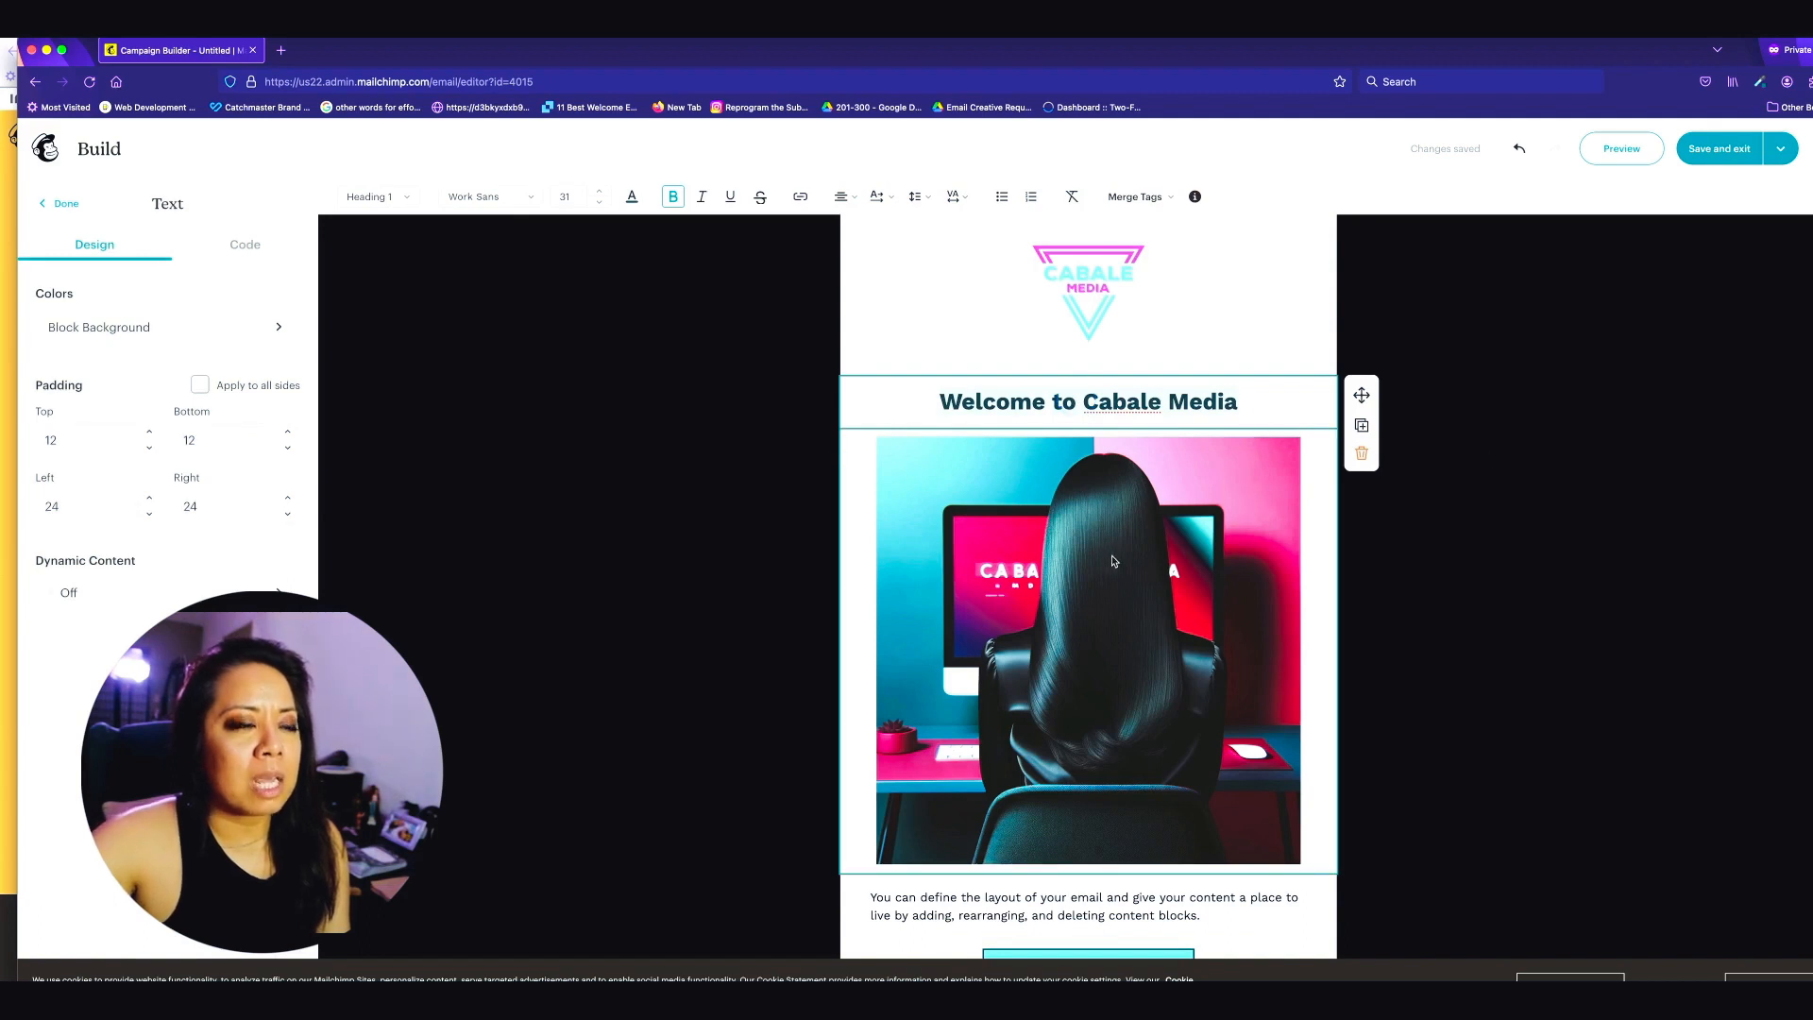
scroll(1115, 557, down, 4)
click(1027, 514)
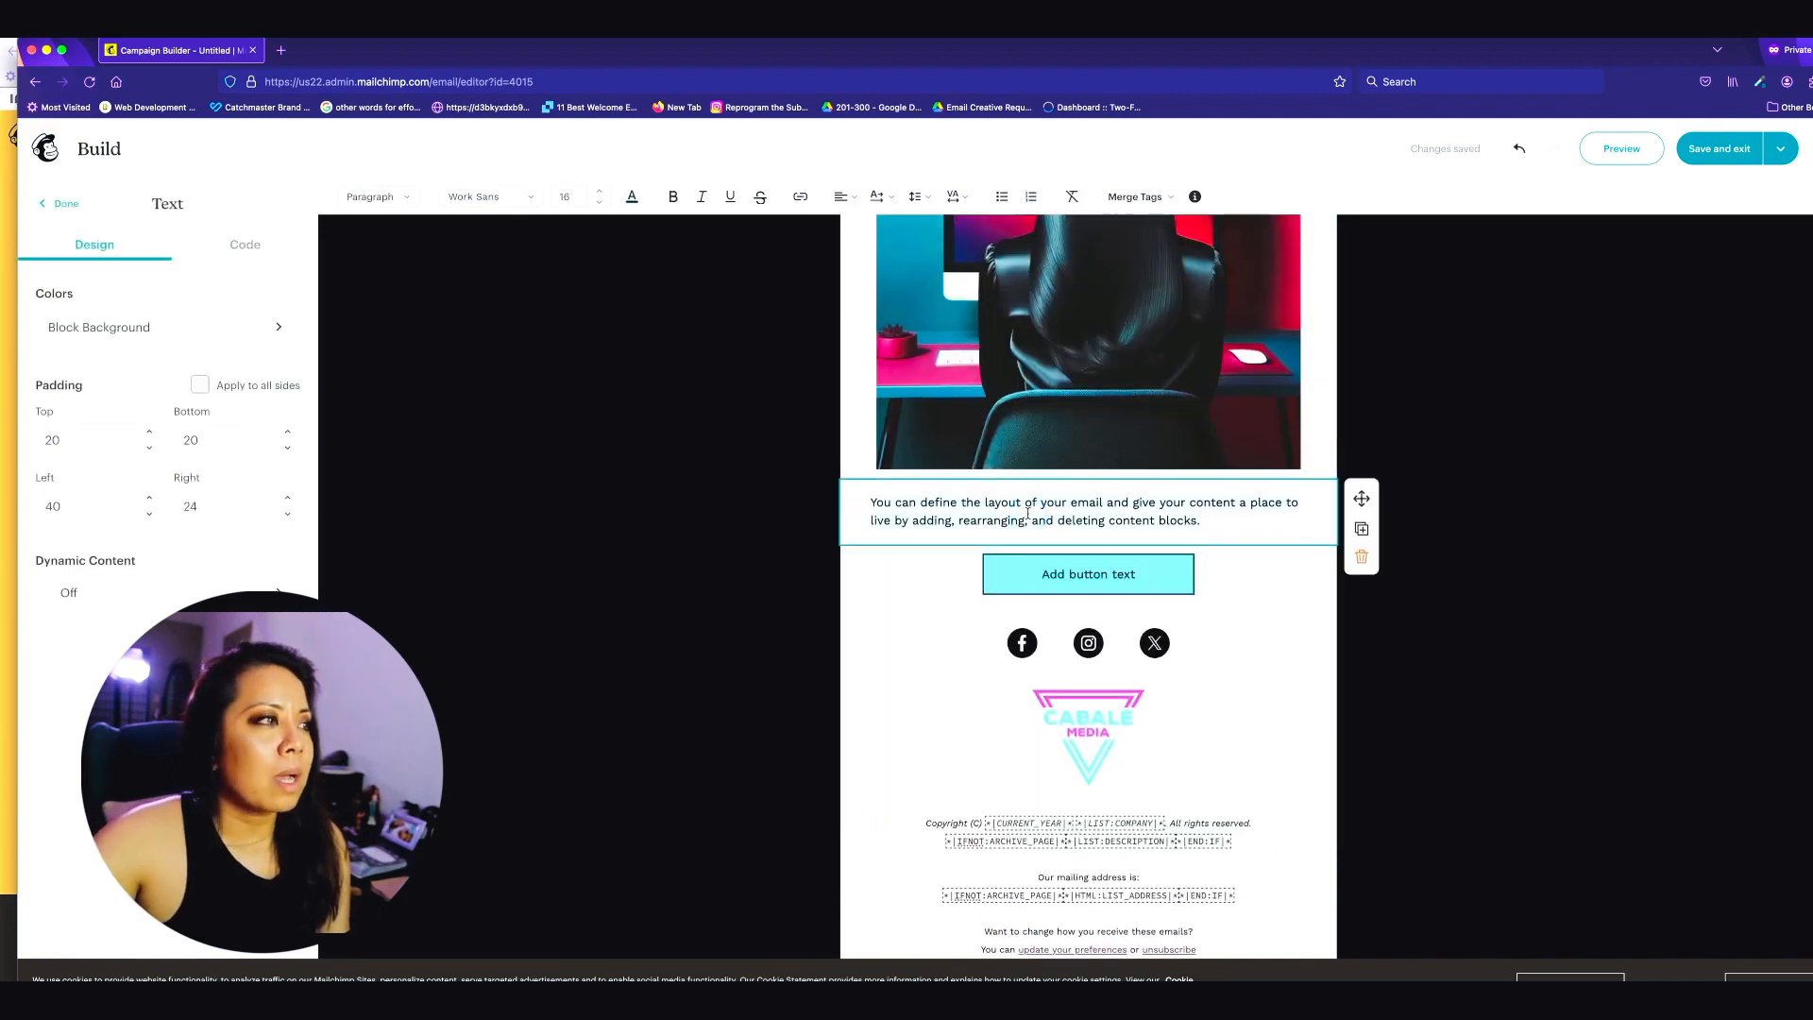
Replace the placeholder paragraph with 'Hey *|FNAME|*,' using the First Name merge tag.
key(ctrl+a)
text(h)
text(h)
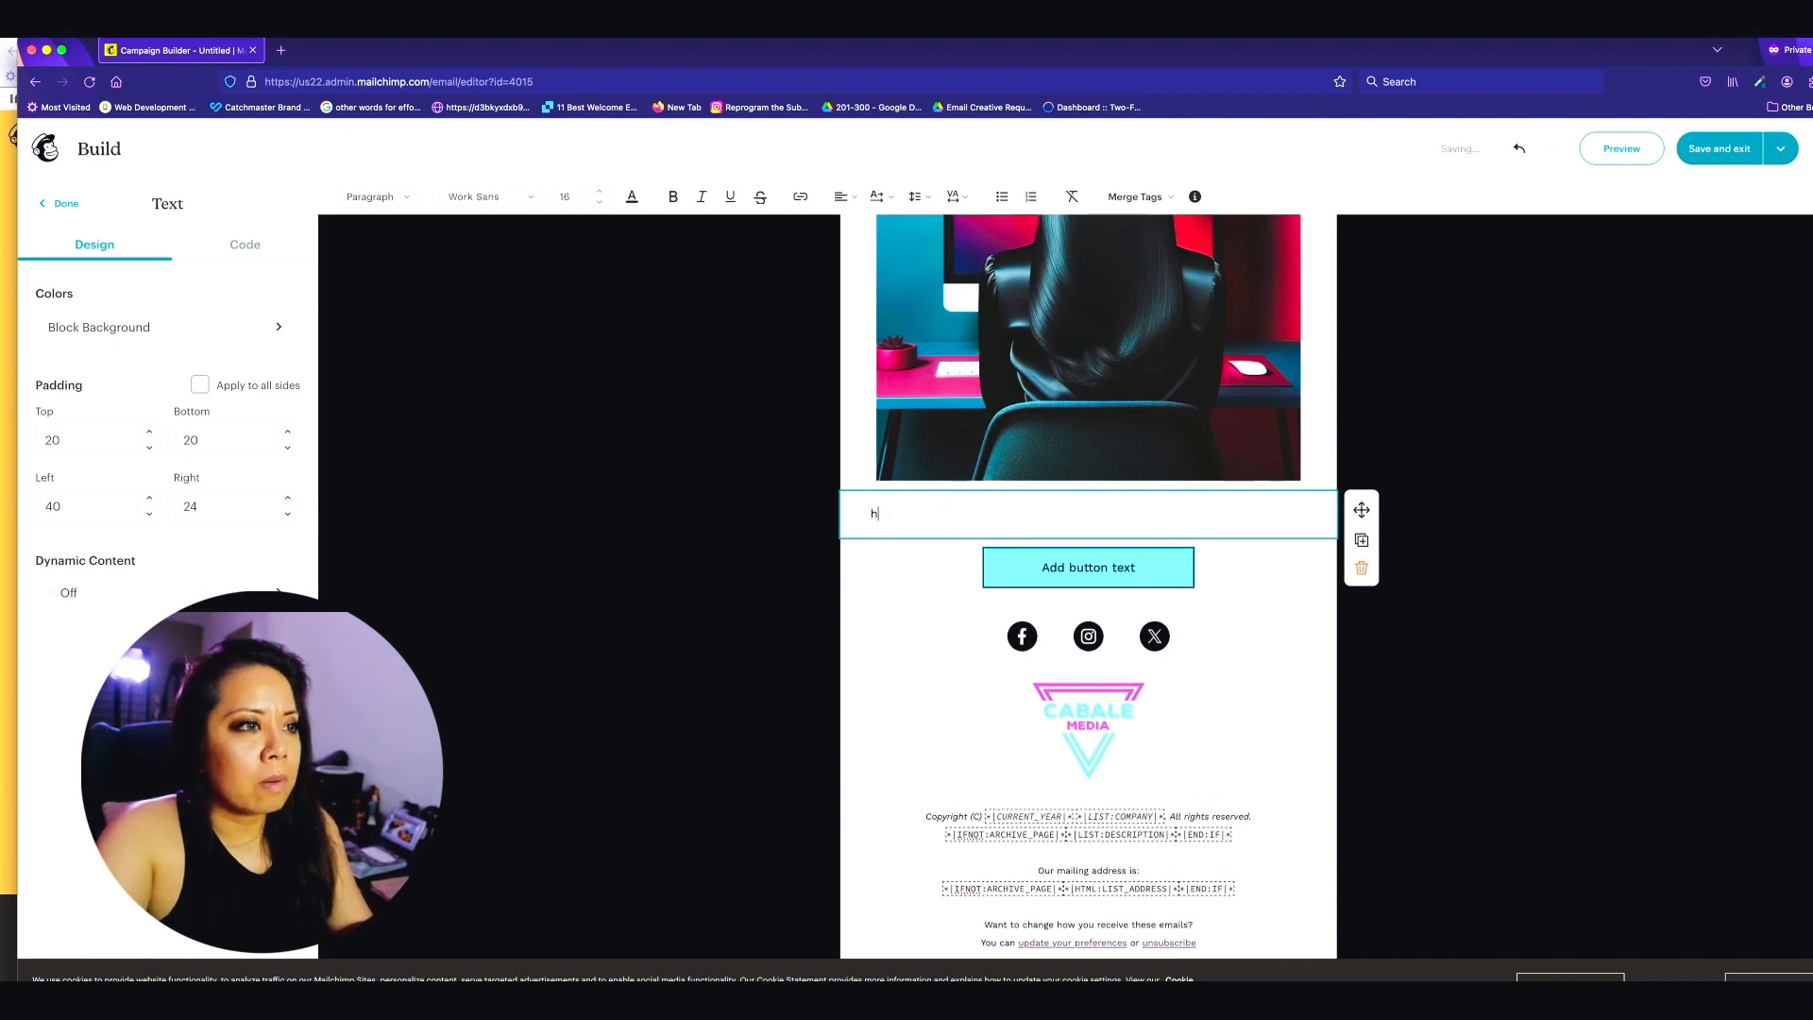
text(ey)
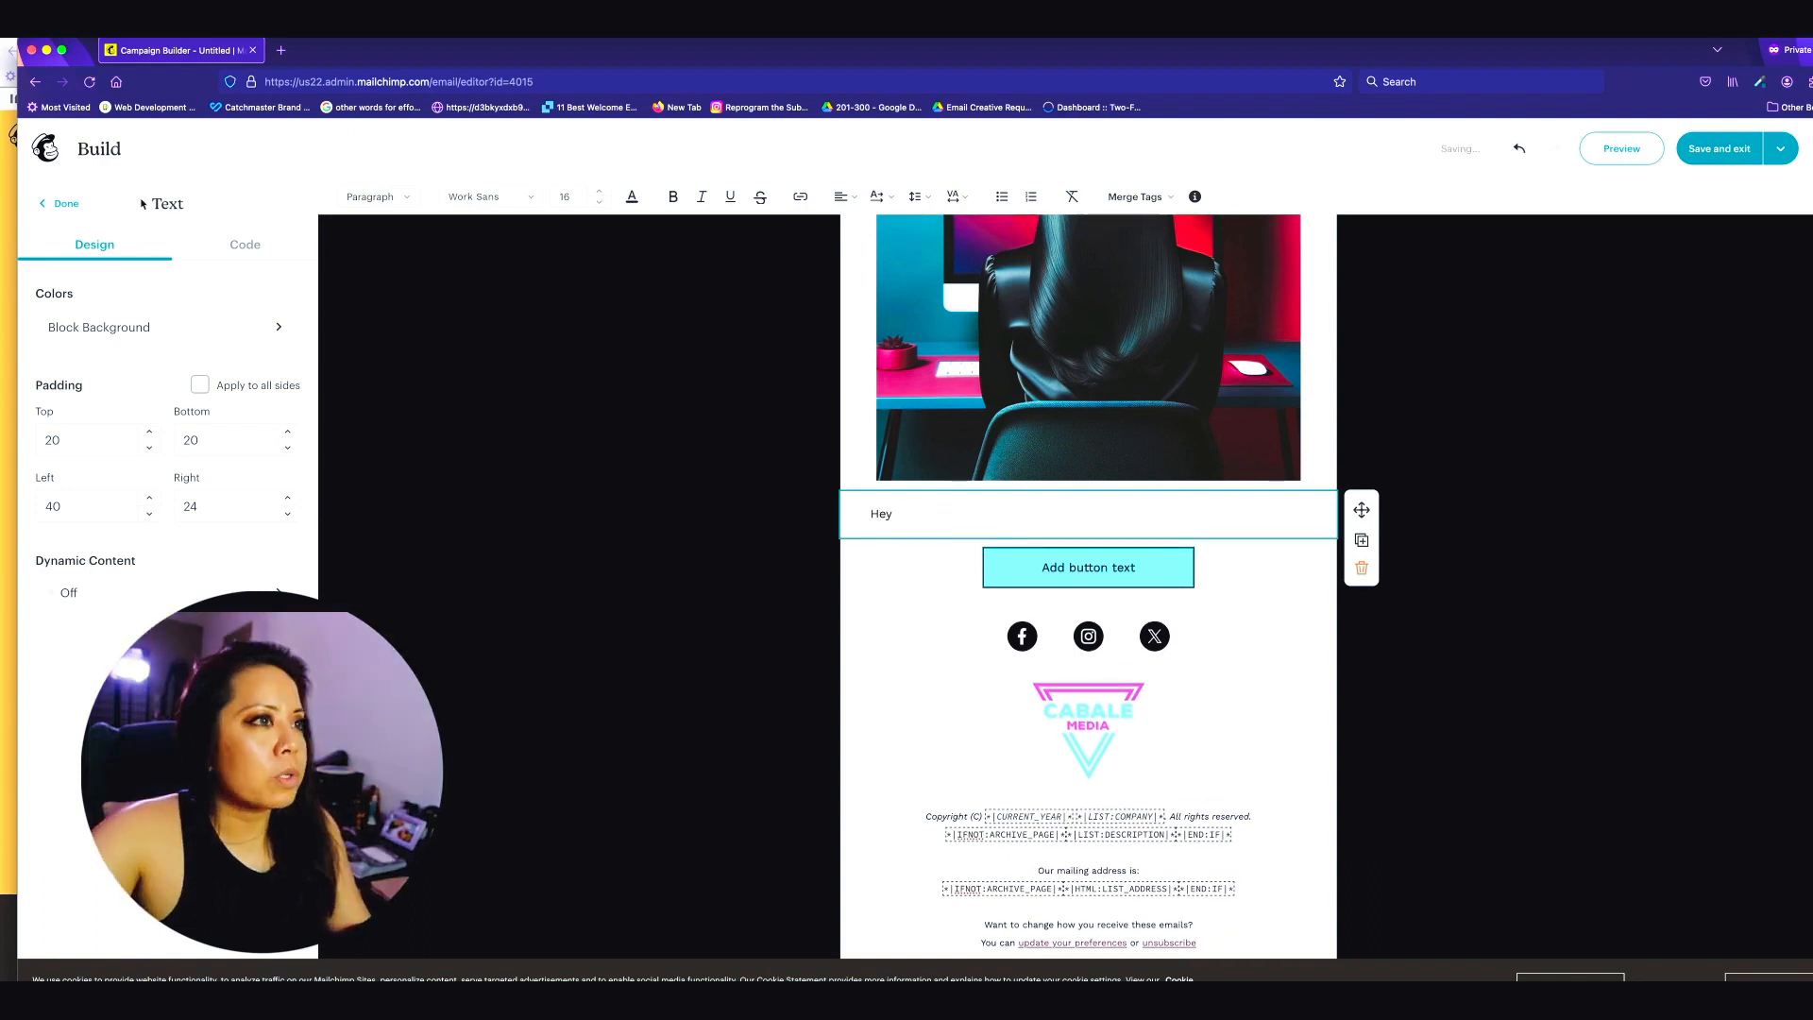
click(1142, 198)
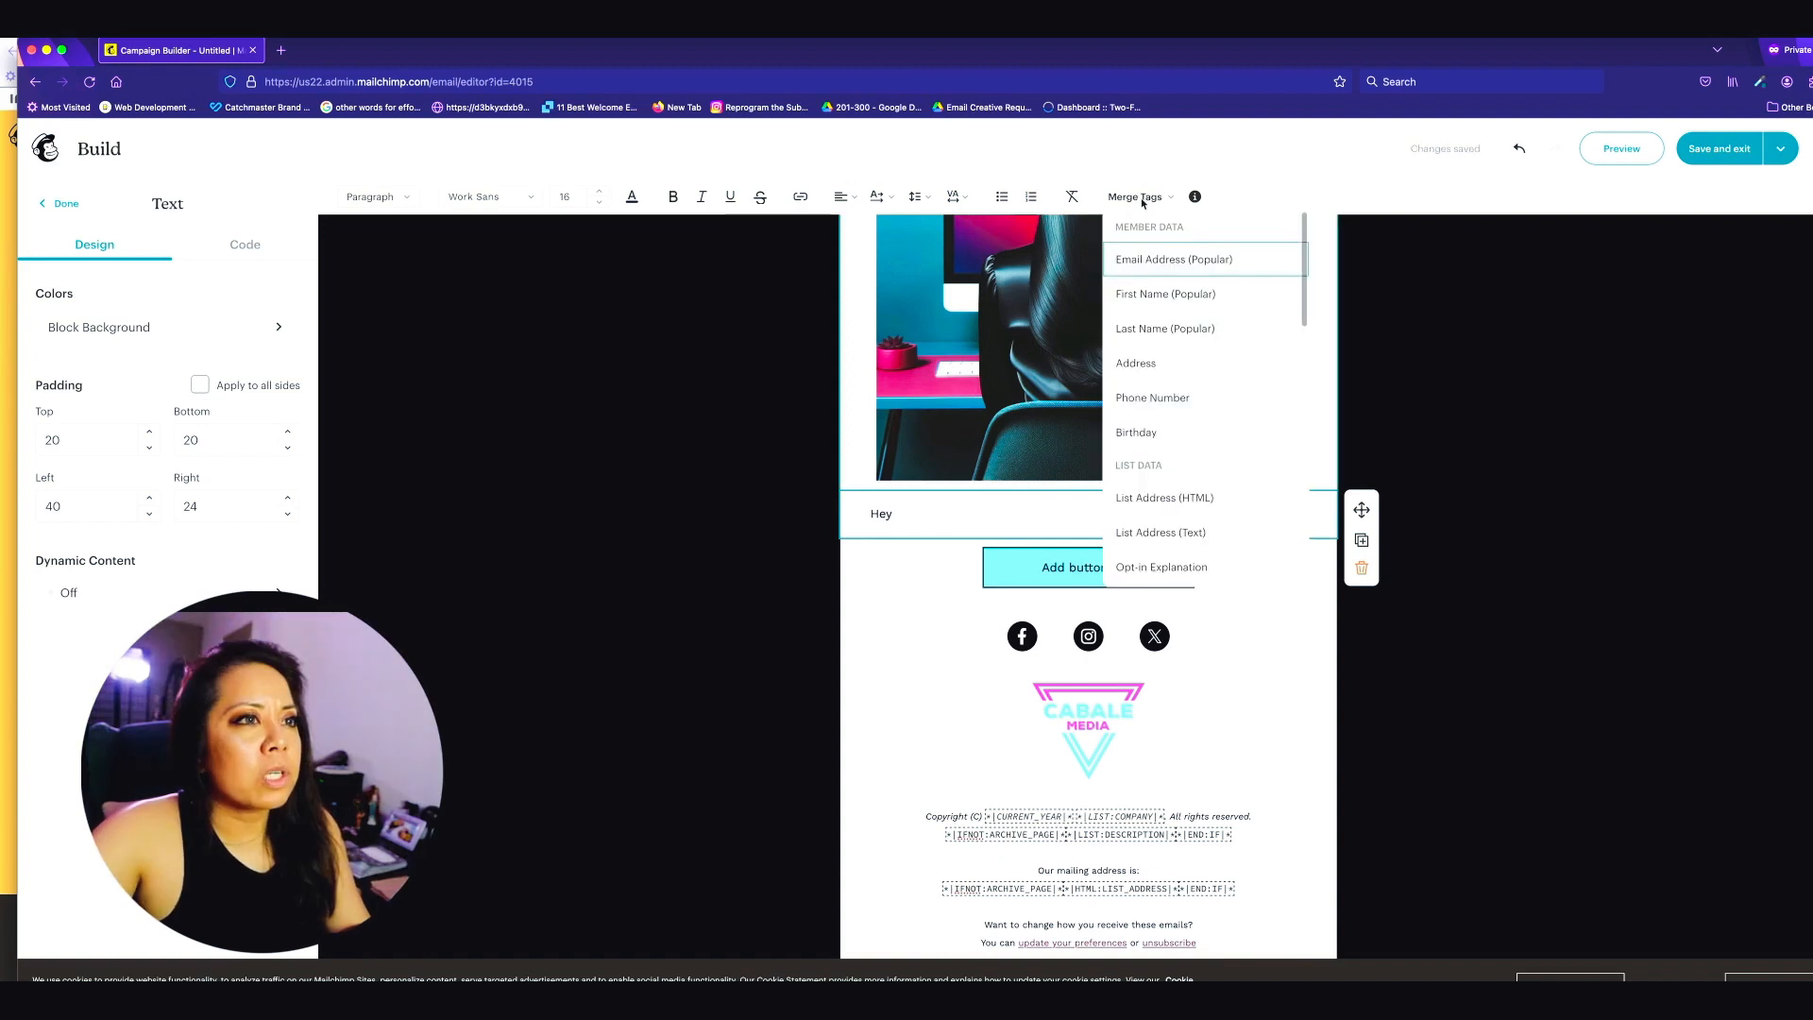
click(1188, 304)
click(982, 515)
text(,)
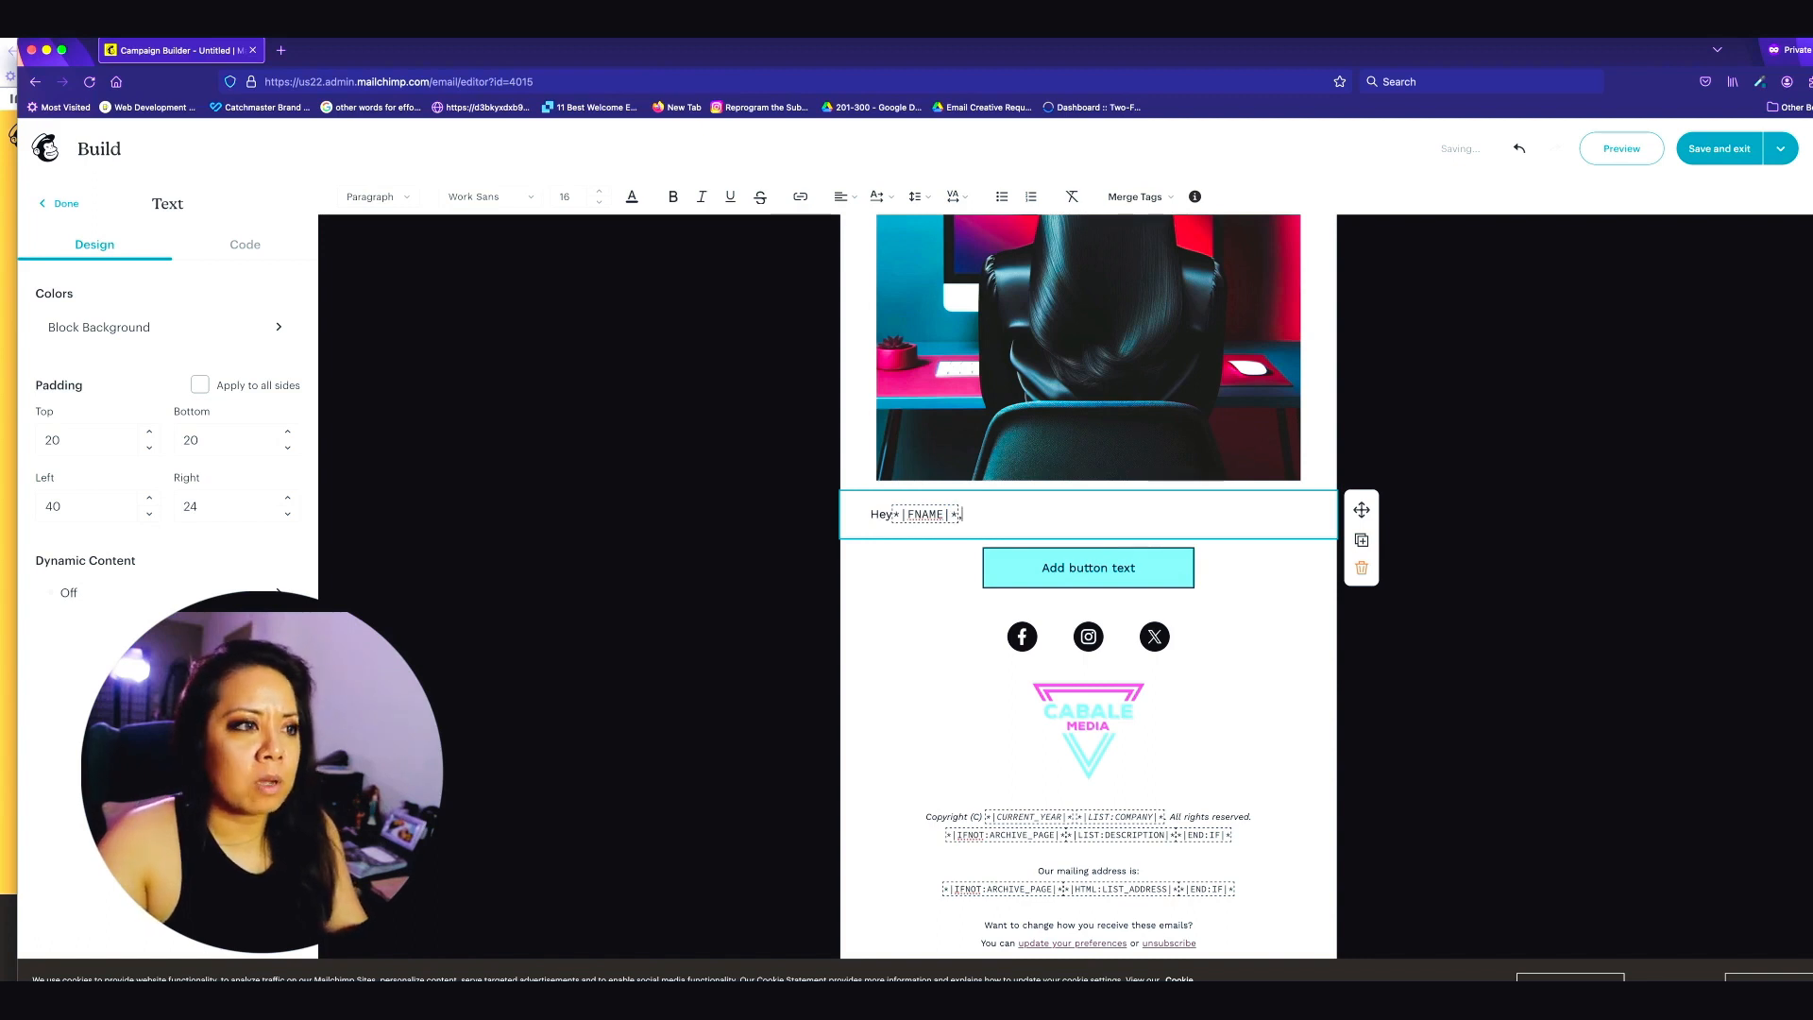
Begin a second line with the thank-you text 'Thanks for signing up for ou…'.
key(Return)
text(Thanks for signing u)
key(BackSpace)
key(BackSpace)
key(BackSpace)
key(BackSpace)
key(BackSpace)
text(ing up fo)
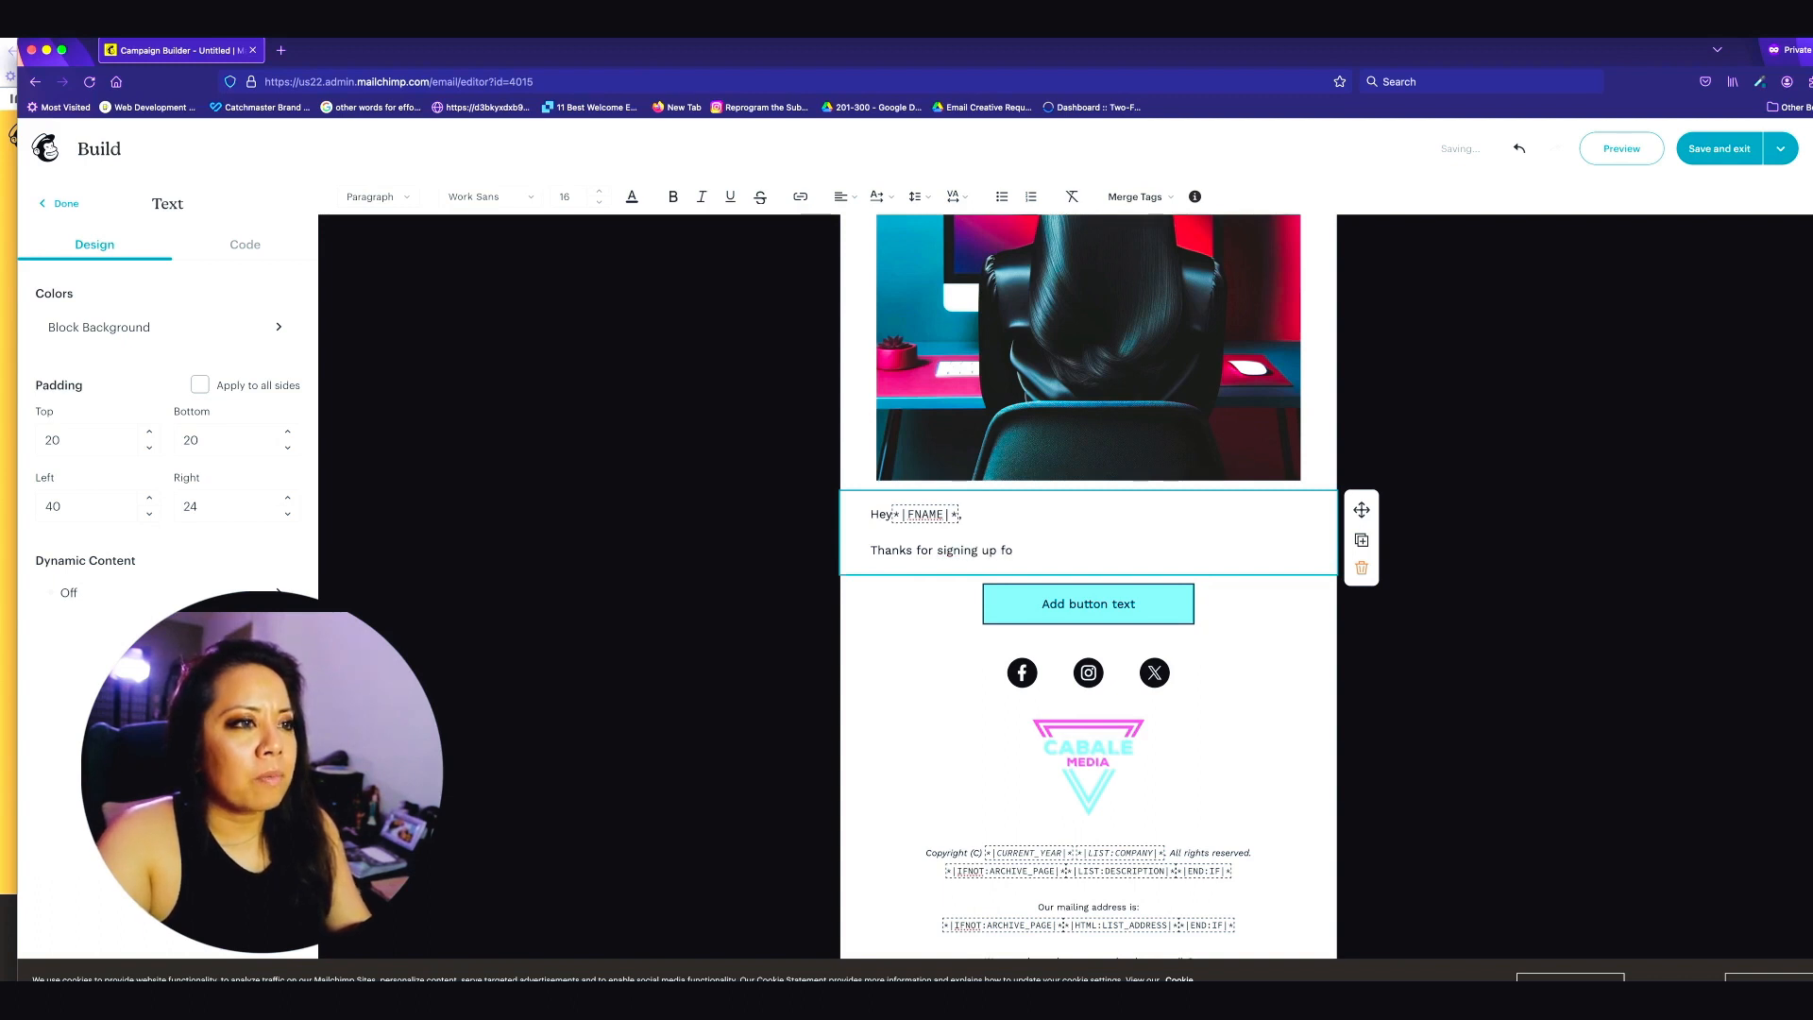
text(r ou)
Finish the thank-you line with 'your complimentary 30 minute email marketing consultation'.
key(BackSpace)
key(BackSpace)
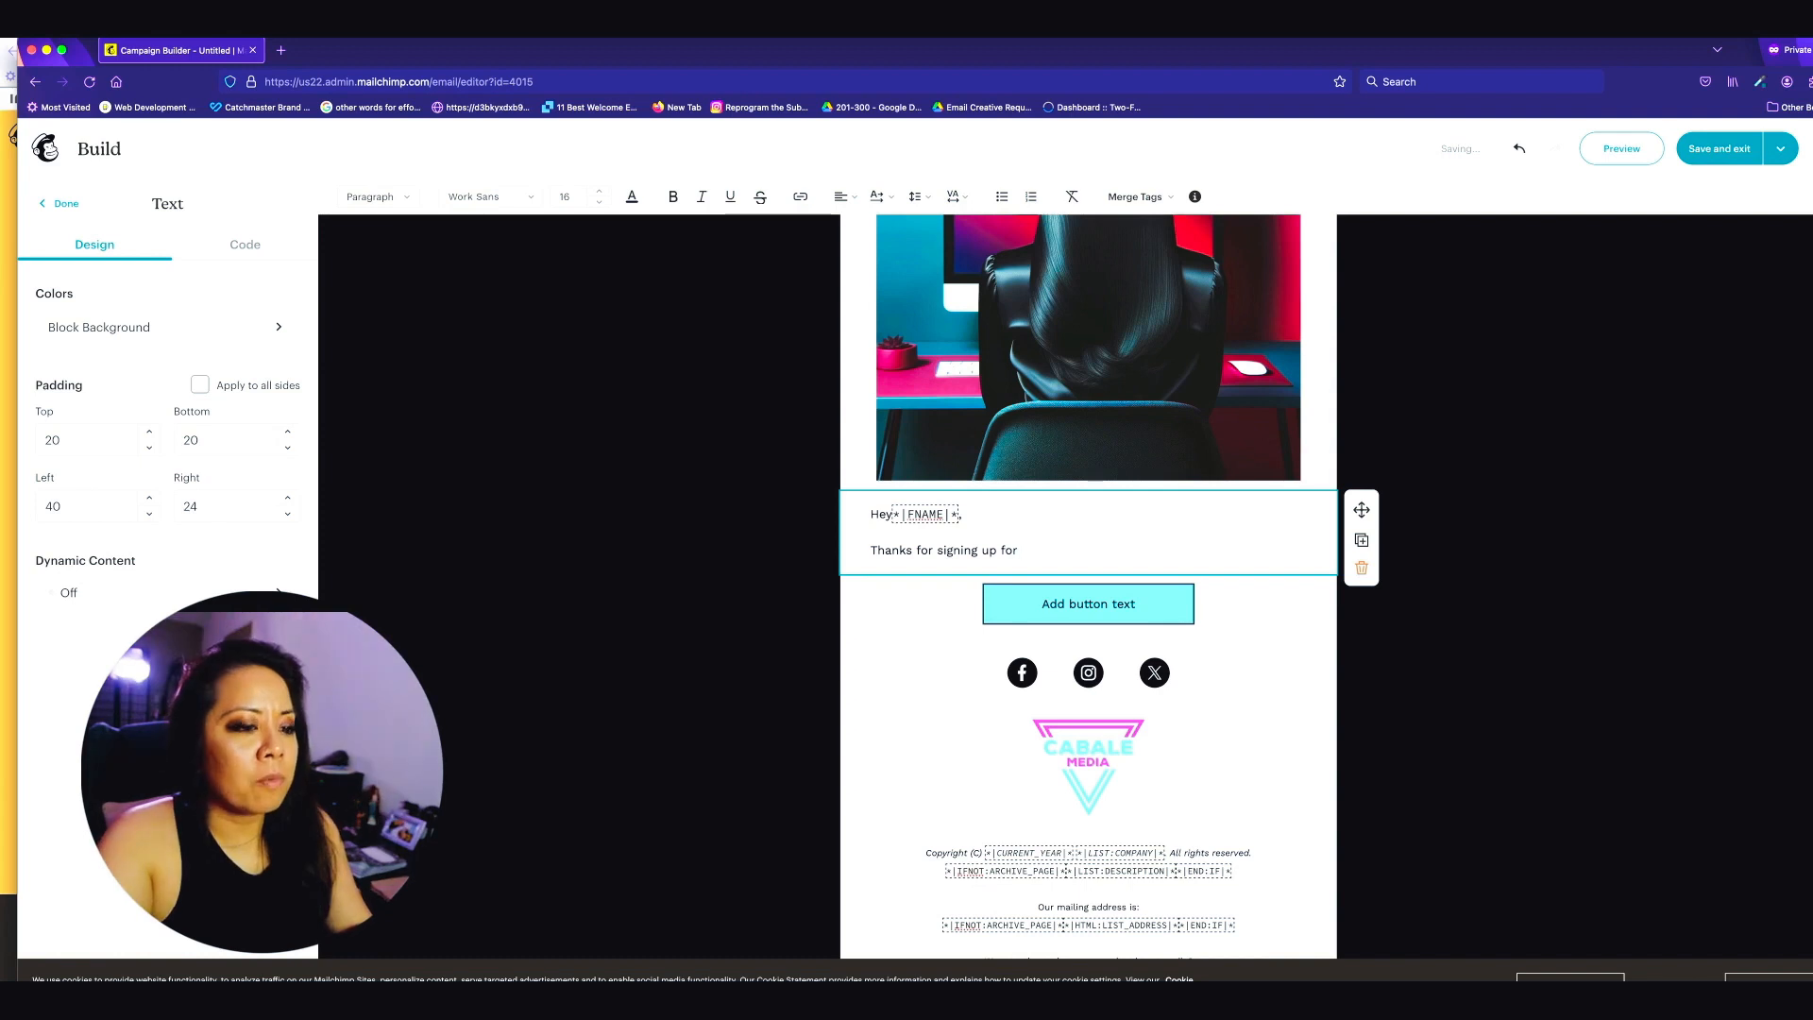
text(your)
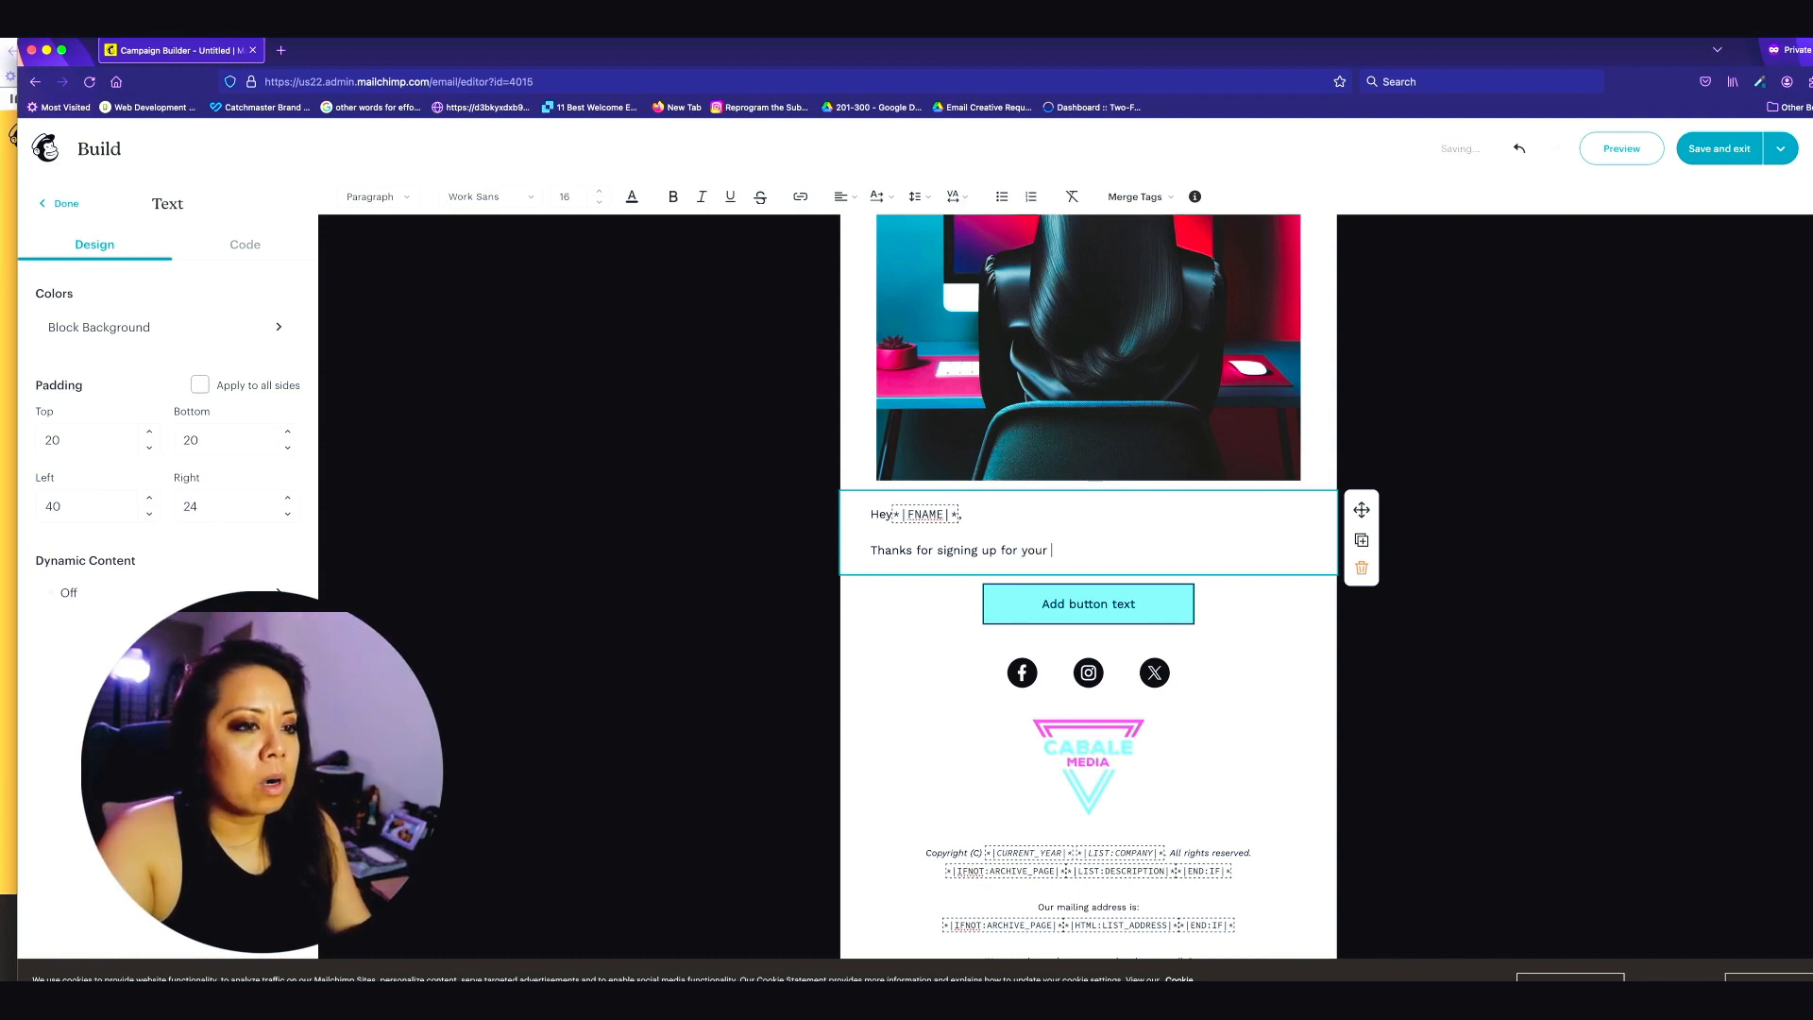
text( comp)
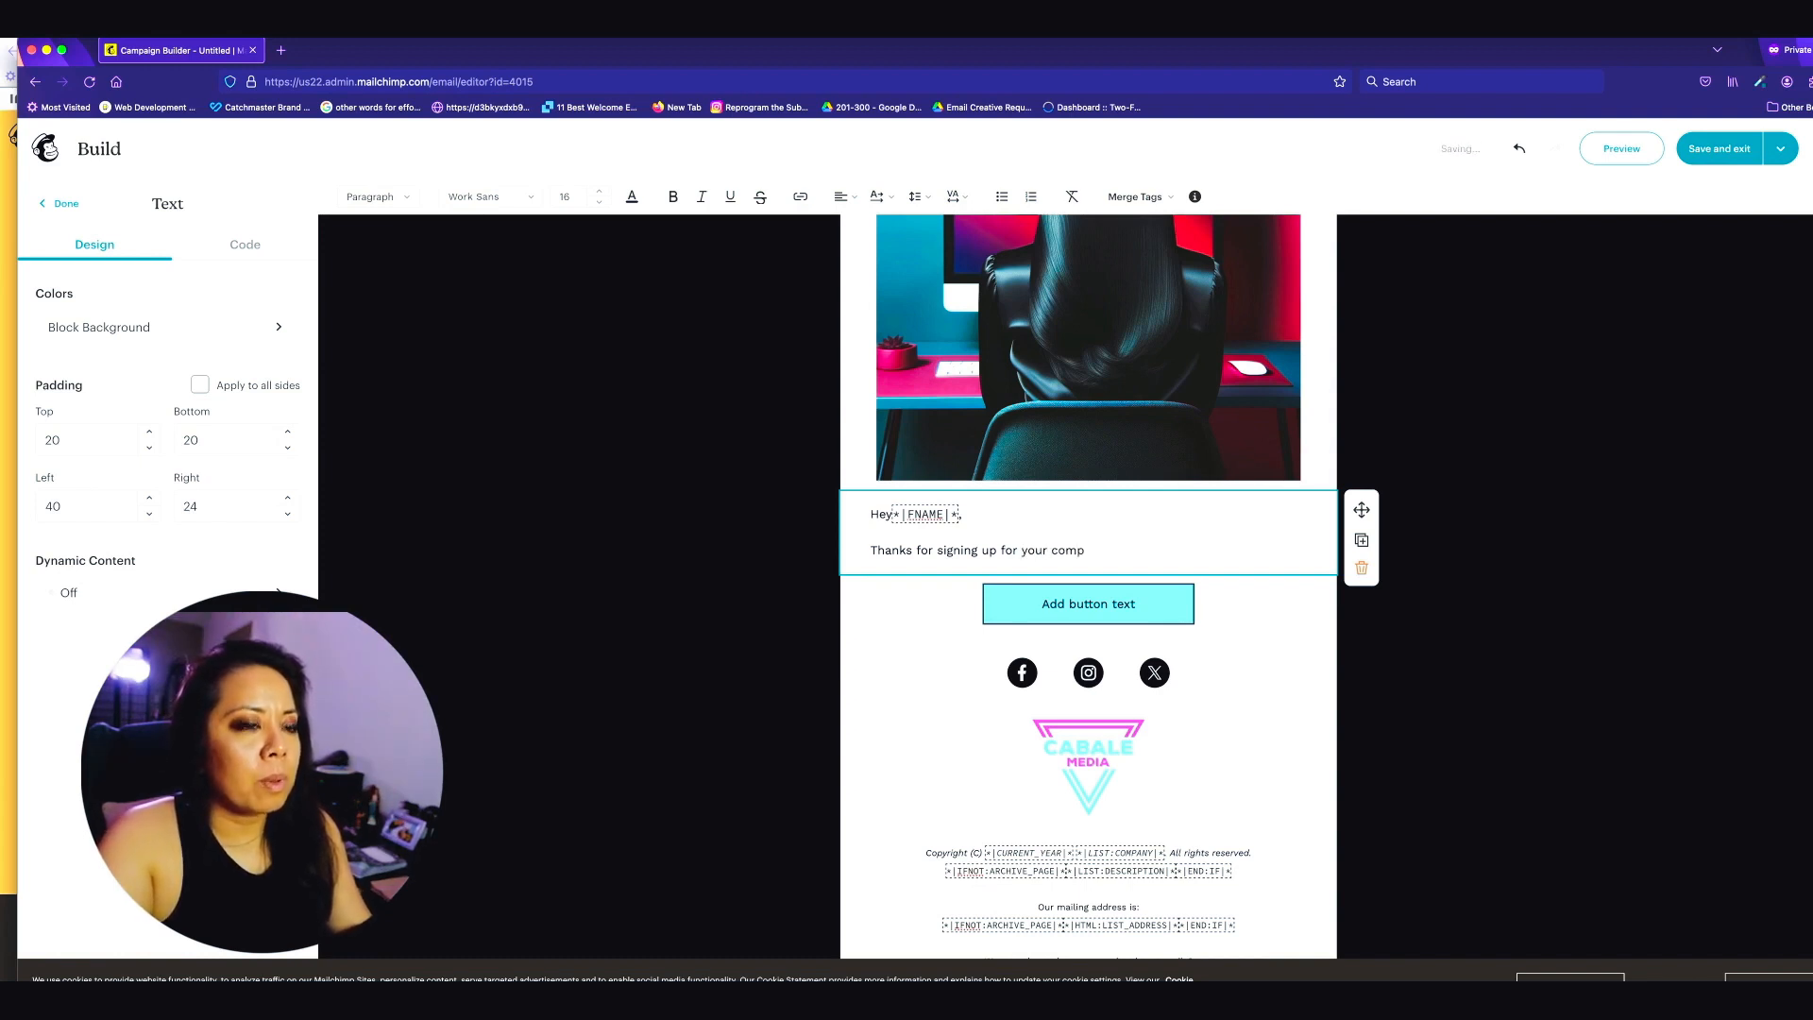
text(li)
key(BackSpace)
key(BackSpace)
key(BackSpace)
key(BackSpace)
key(BackSpace)
key(BackSpace)
text(free)
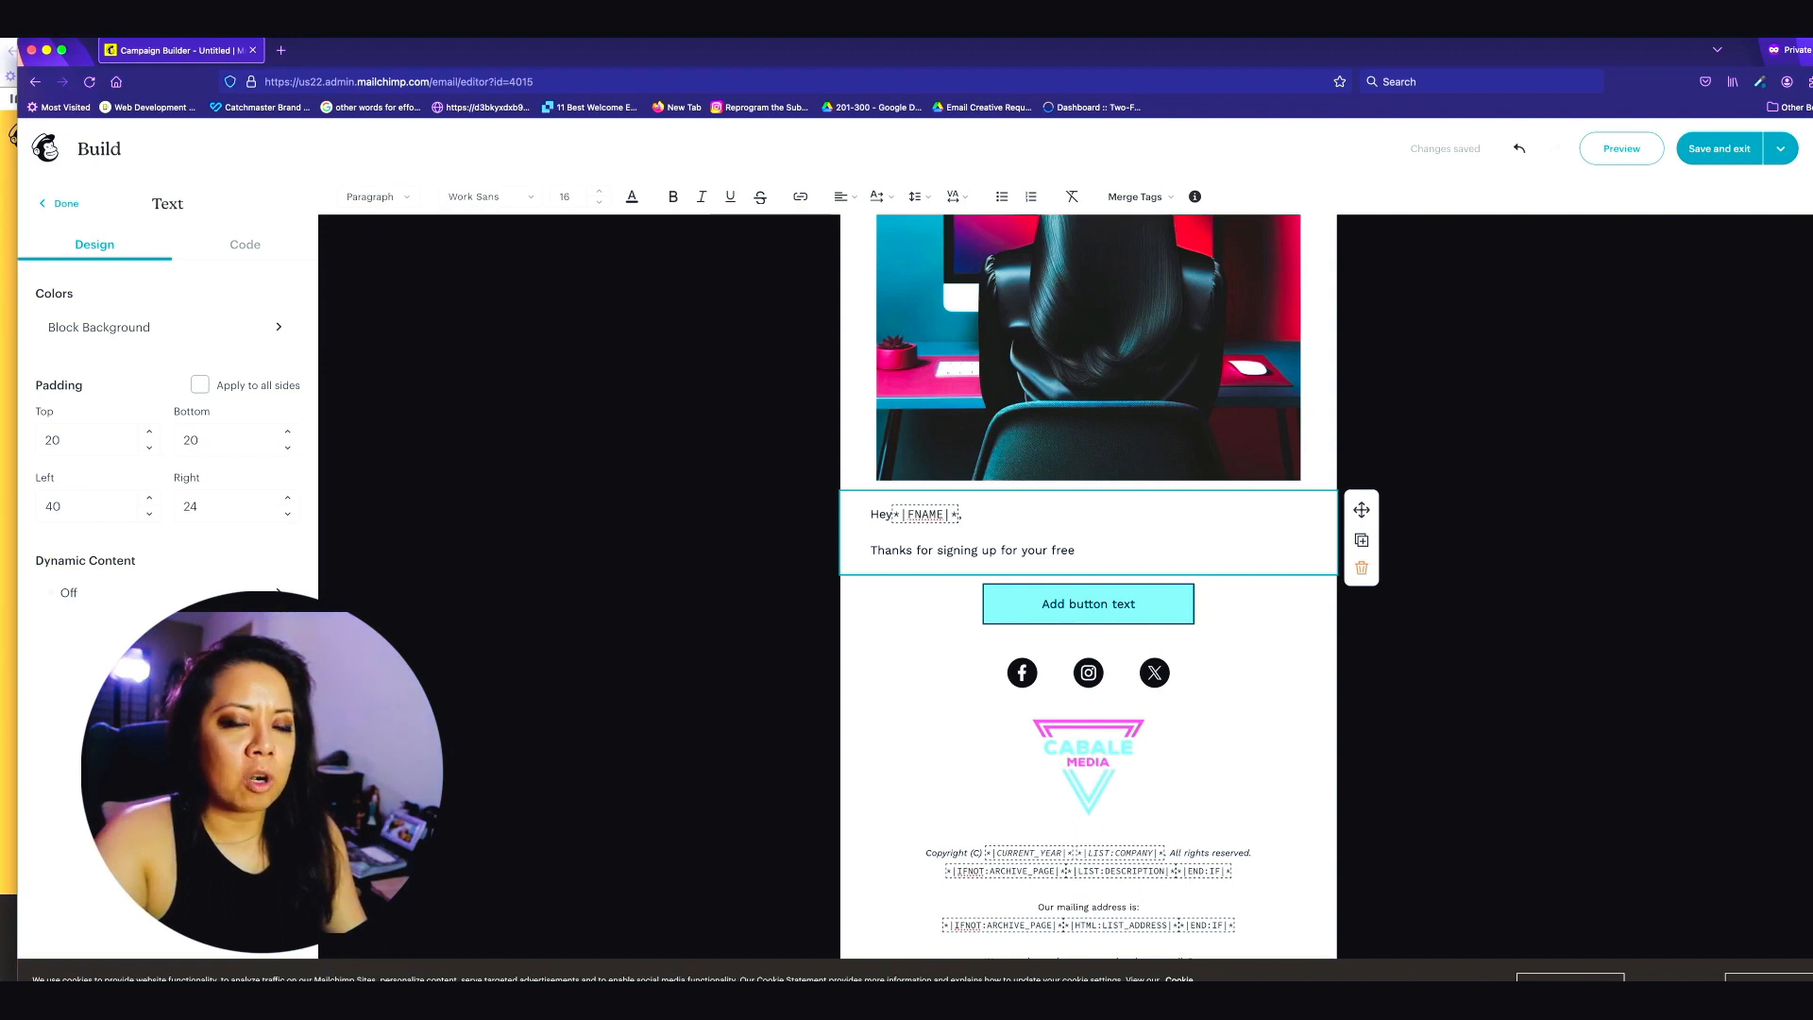
key(BackSpace)
key(BackSpace)
key(BackSpace)
key(BackSpace)
text(ei)
key(BackSpace)
key(BackSpace)
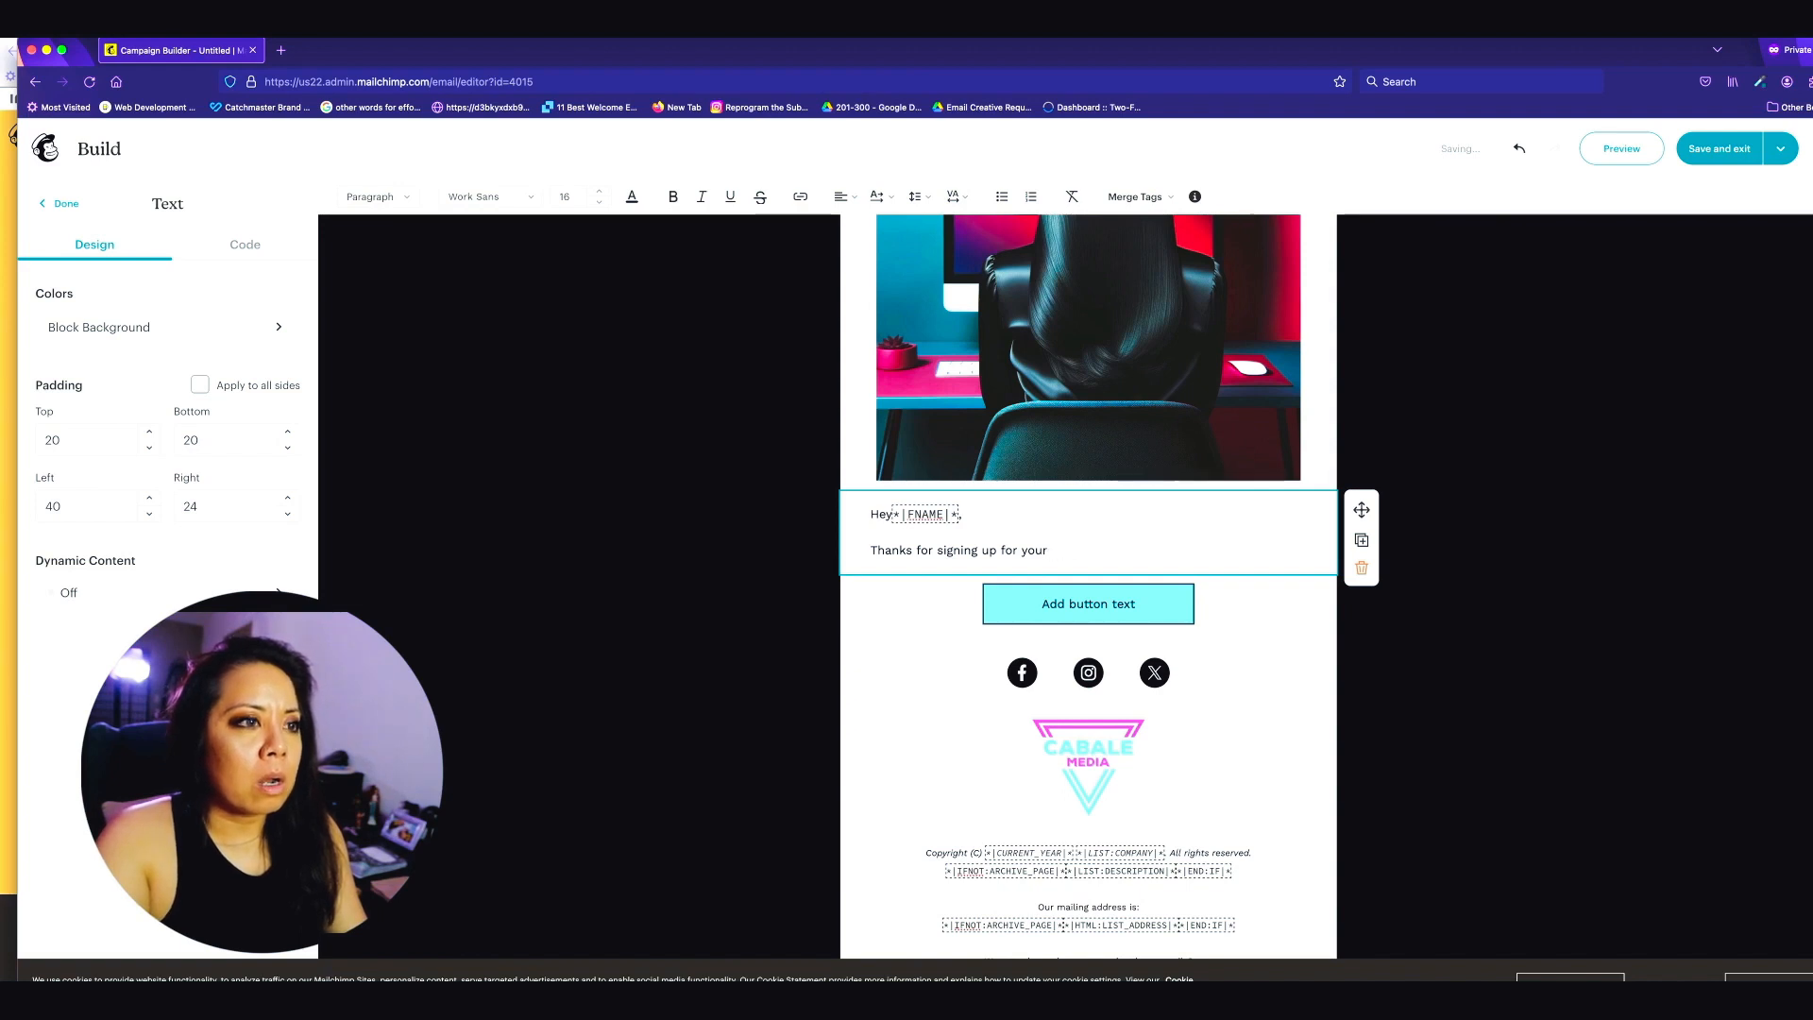
text(come)
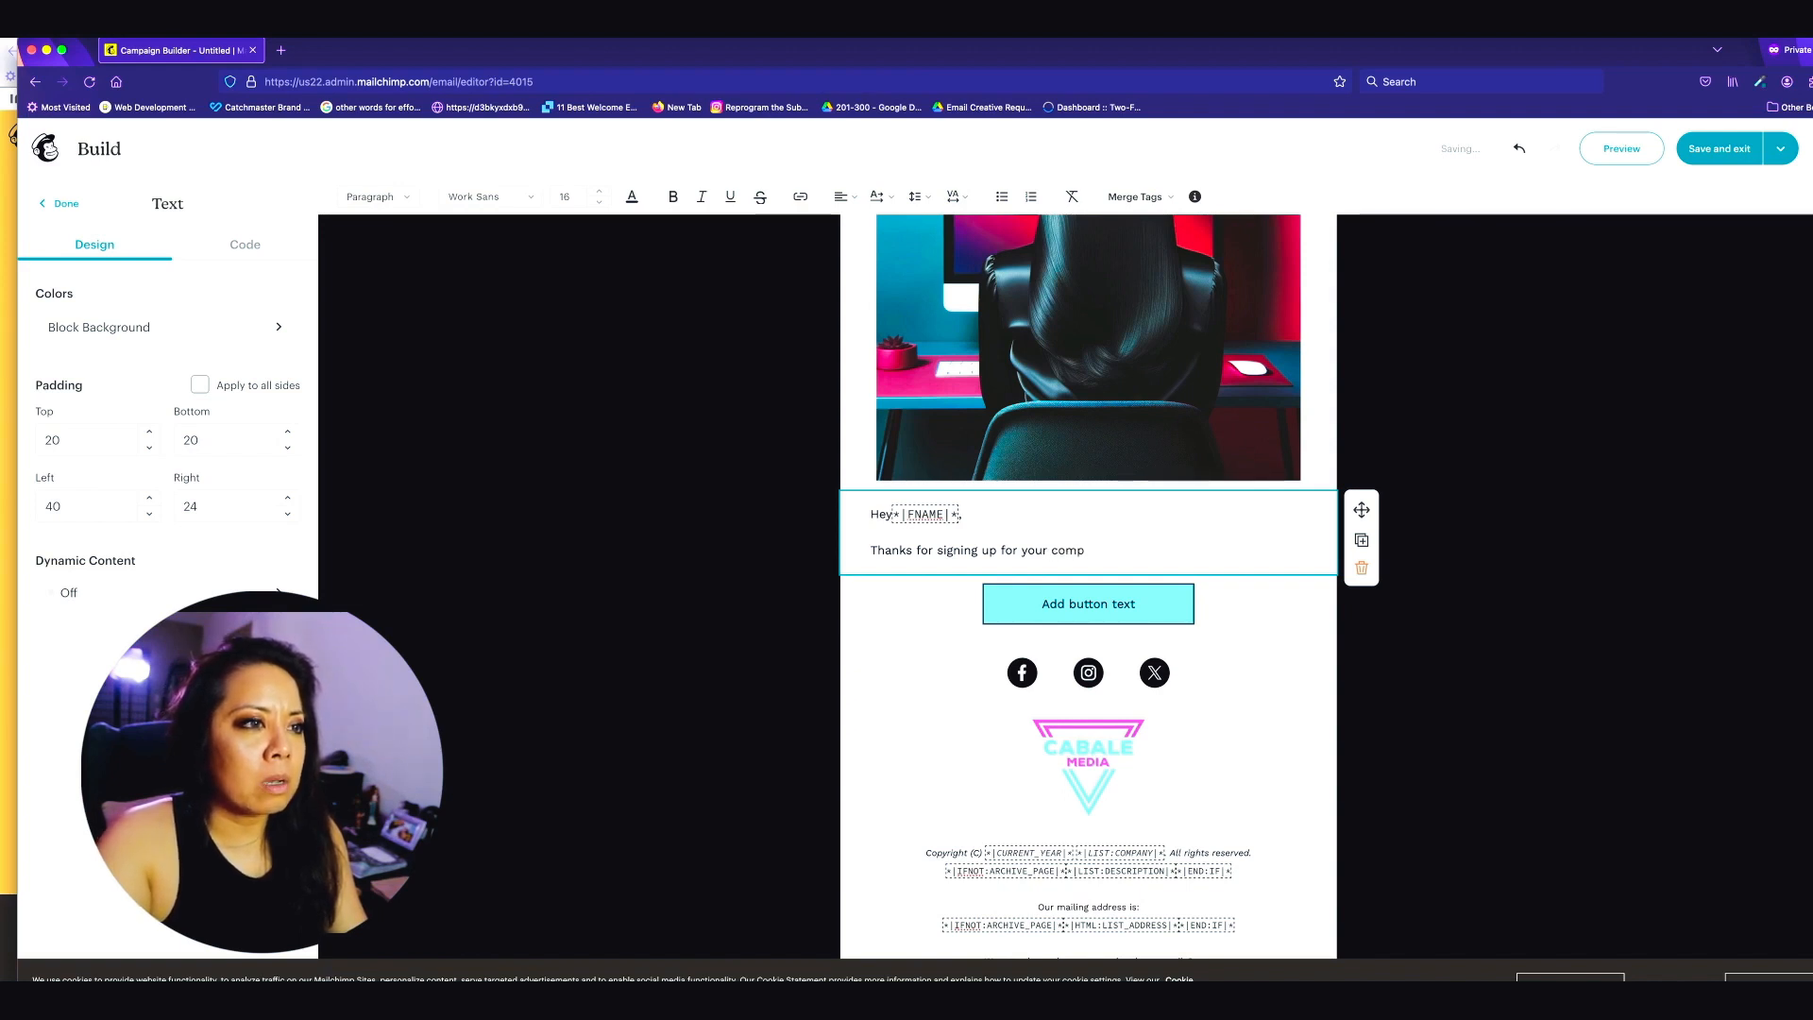
text(limenrary)
key(BackSpace)
key(BackSpace)
key(BackSpace)
key(BackSpace)
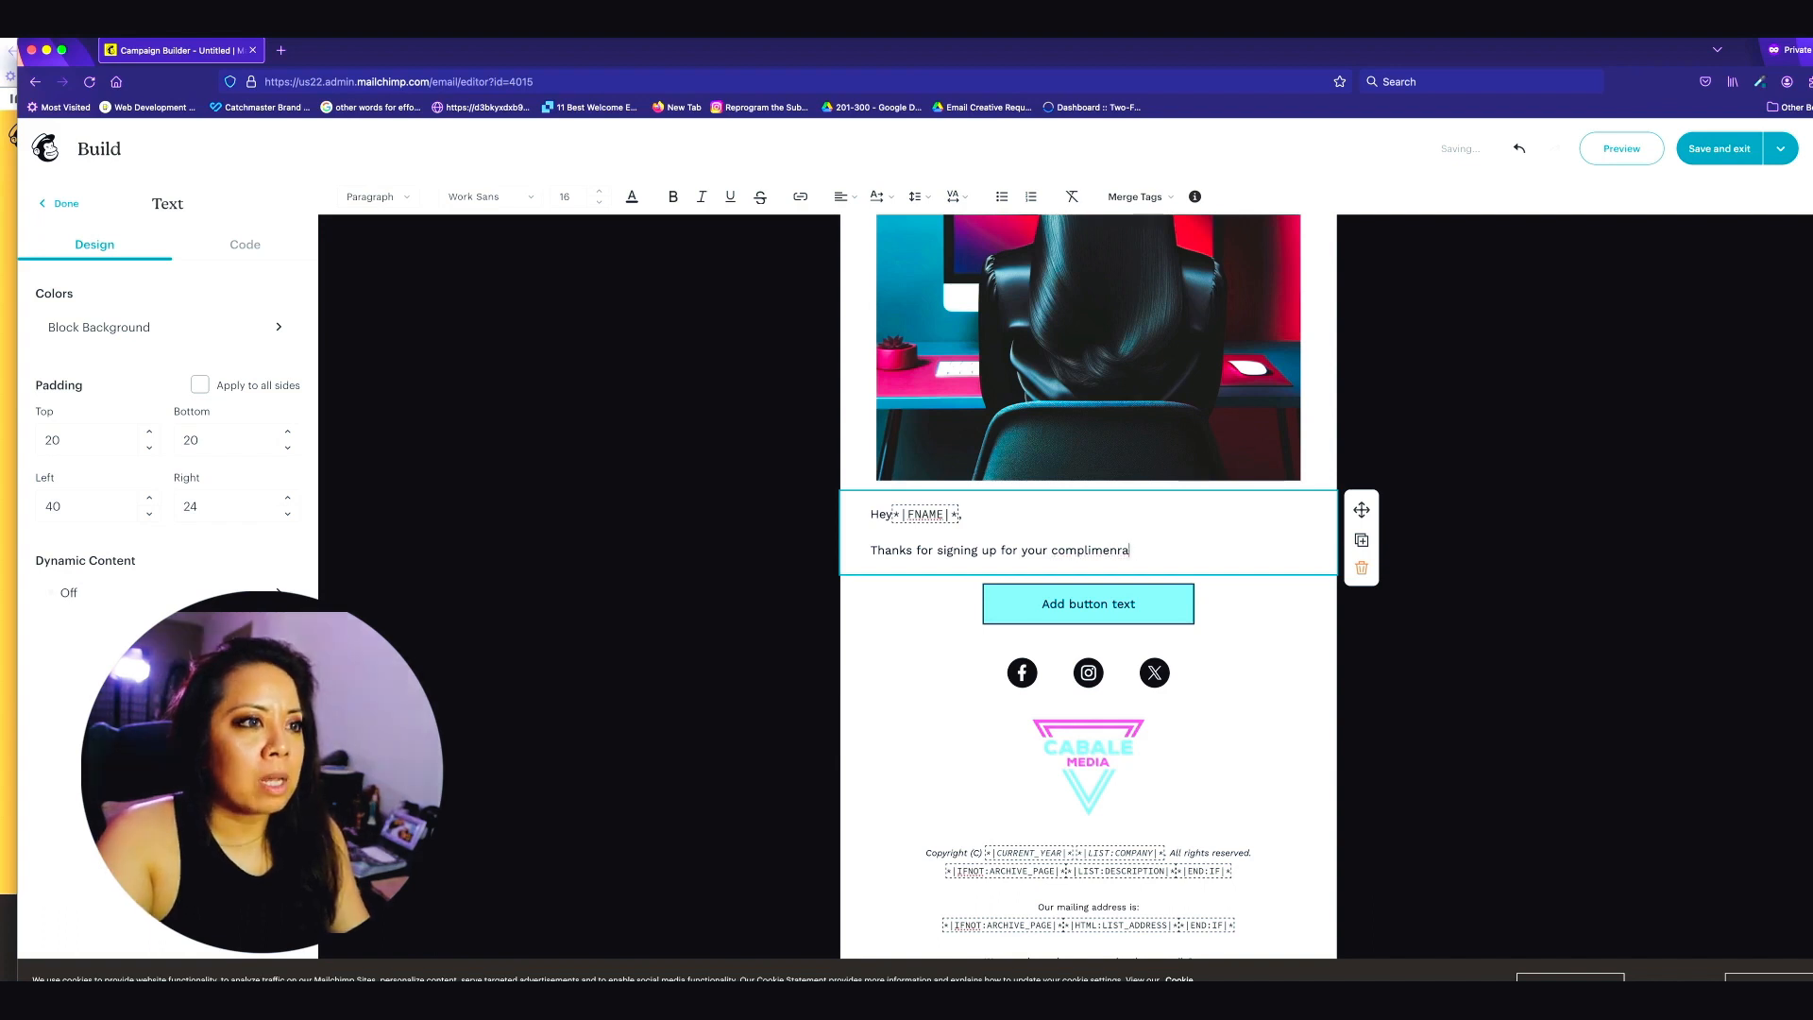
key(BackSpace)
text(tary)
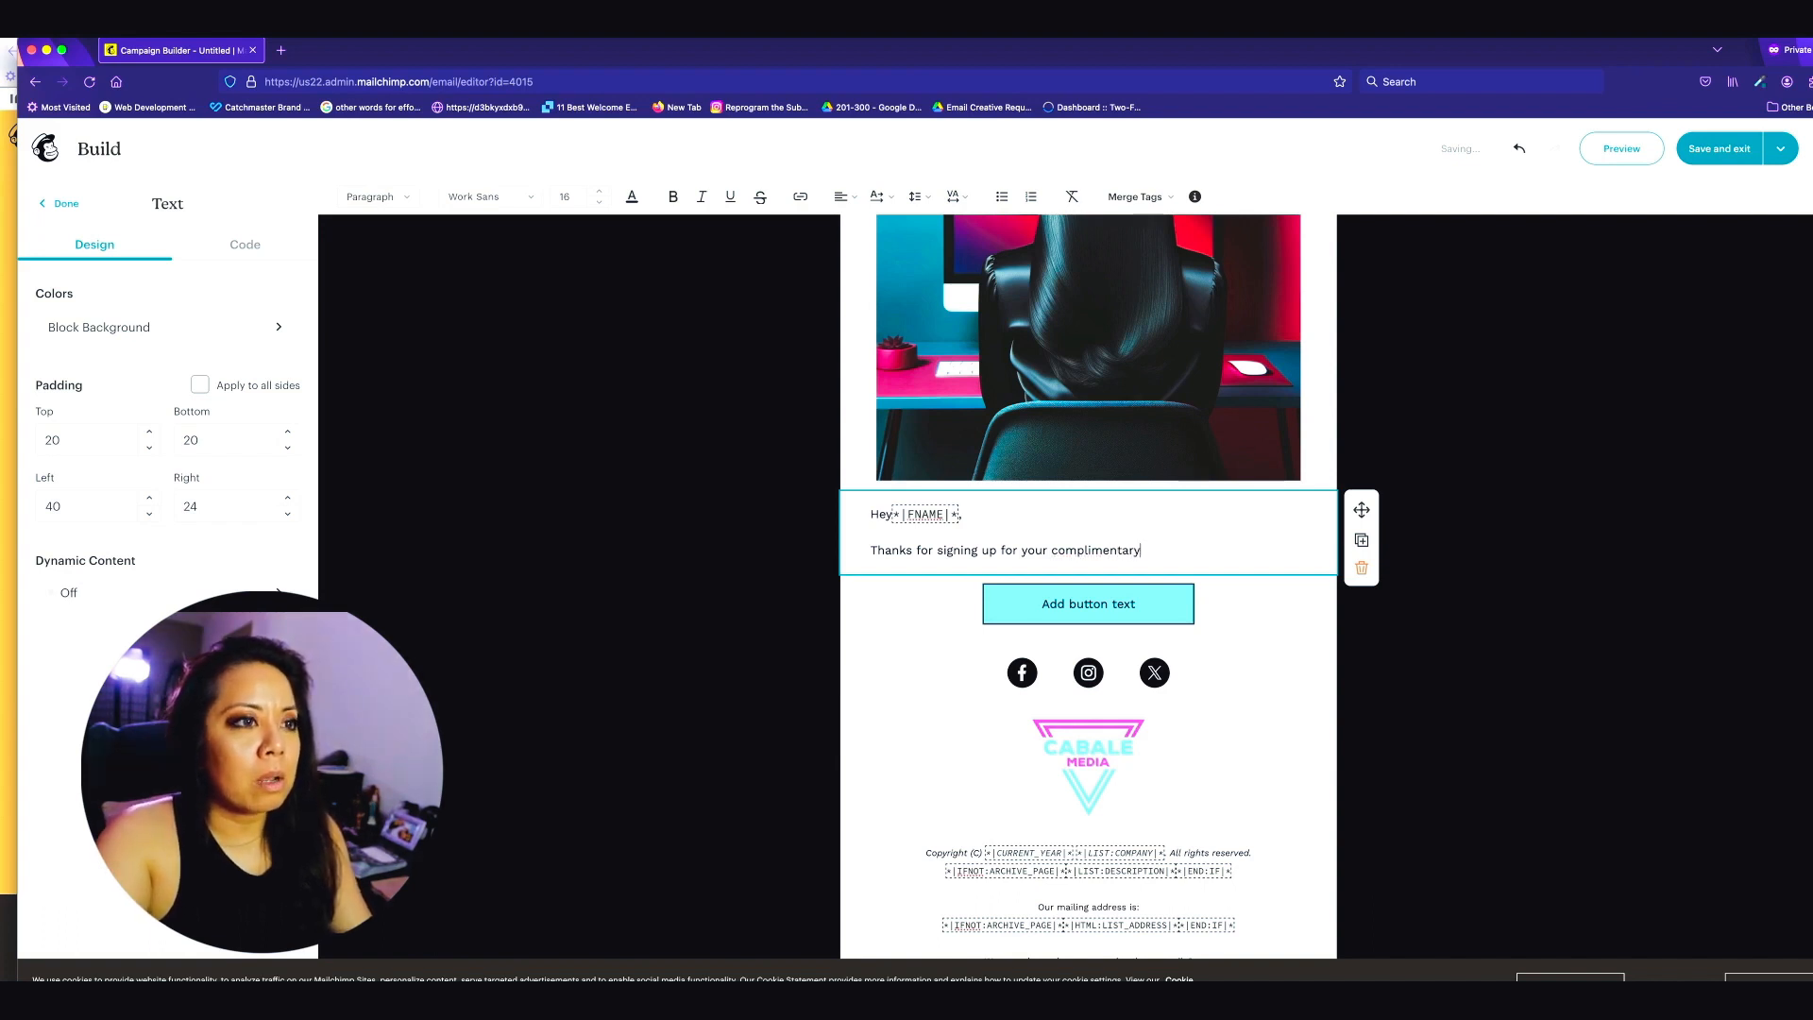
text( 30 min)
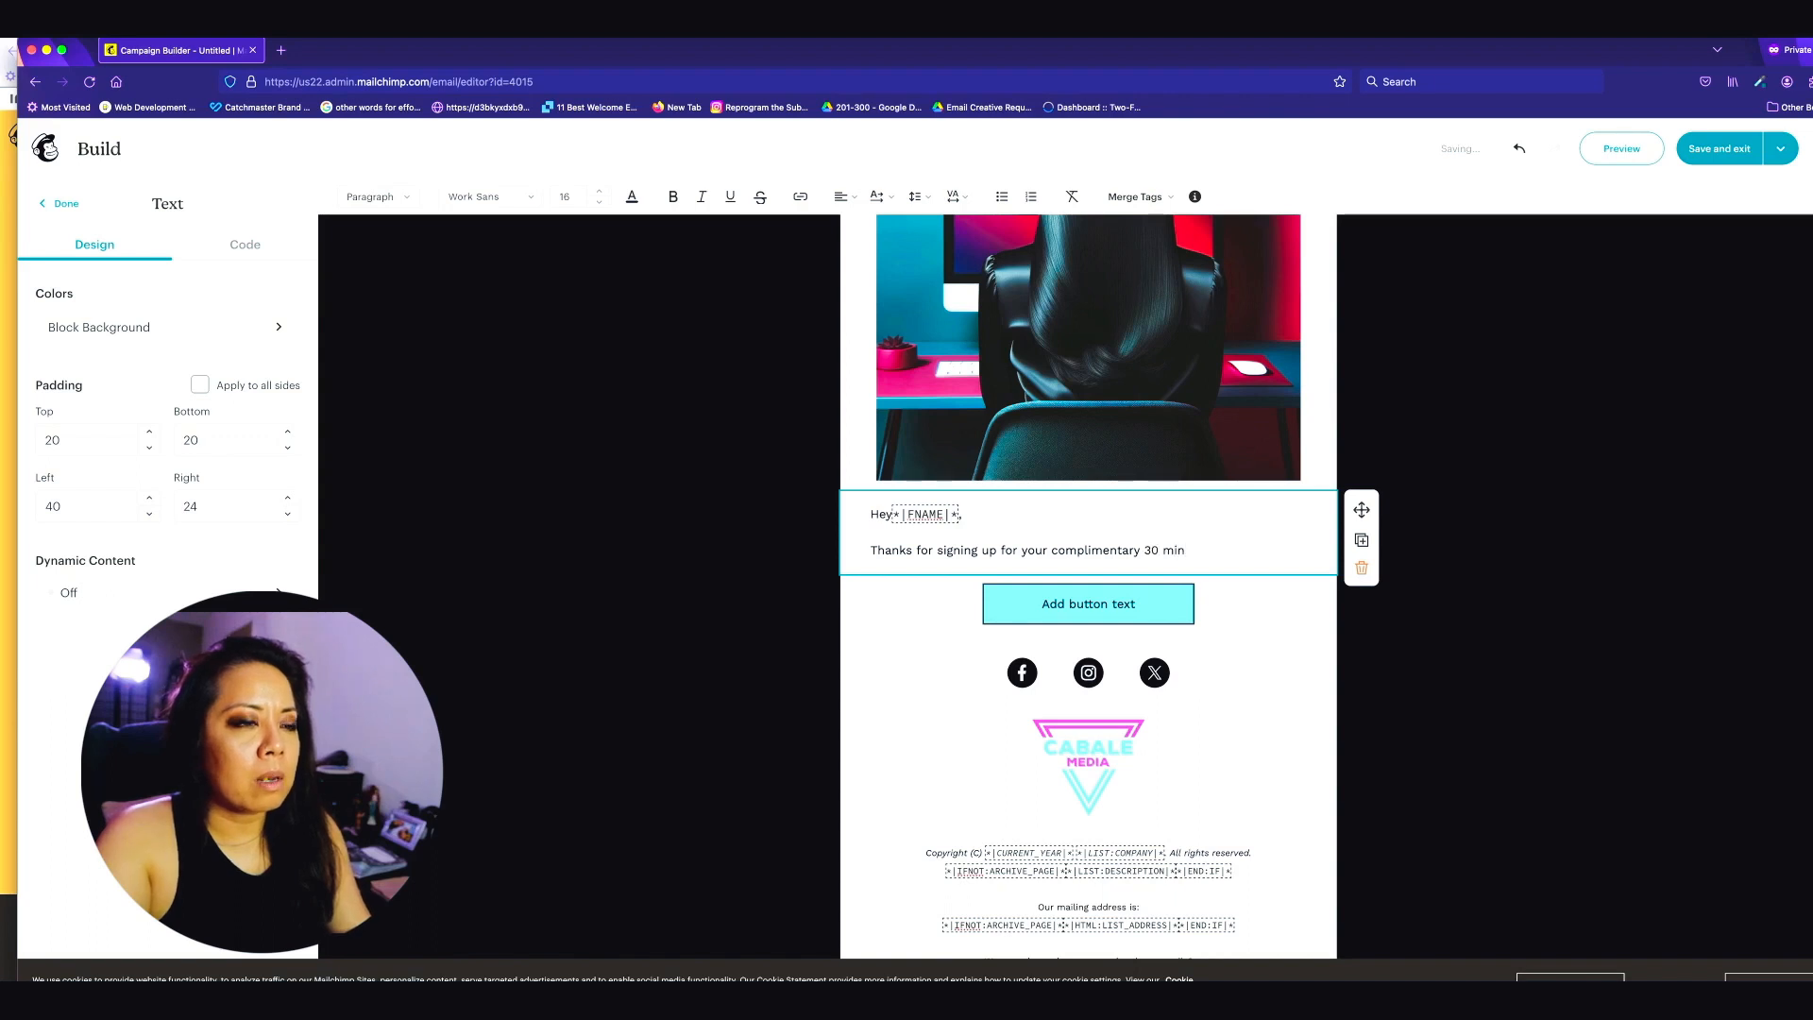
text(ute email audi)
key(BackSpace)
key(BackSpace)
key(BackSpace)
key(BackSpace)
key(BackSpace)
text(marketing consultation.)
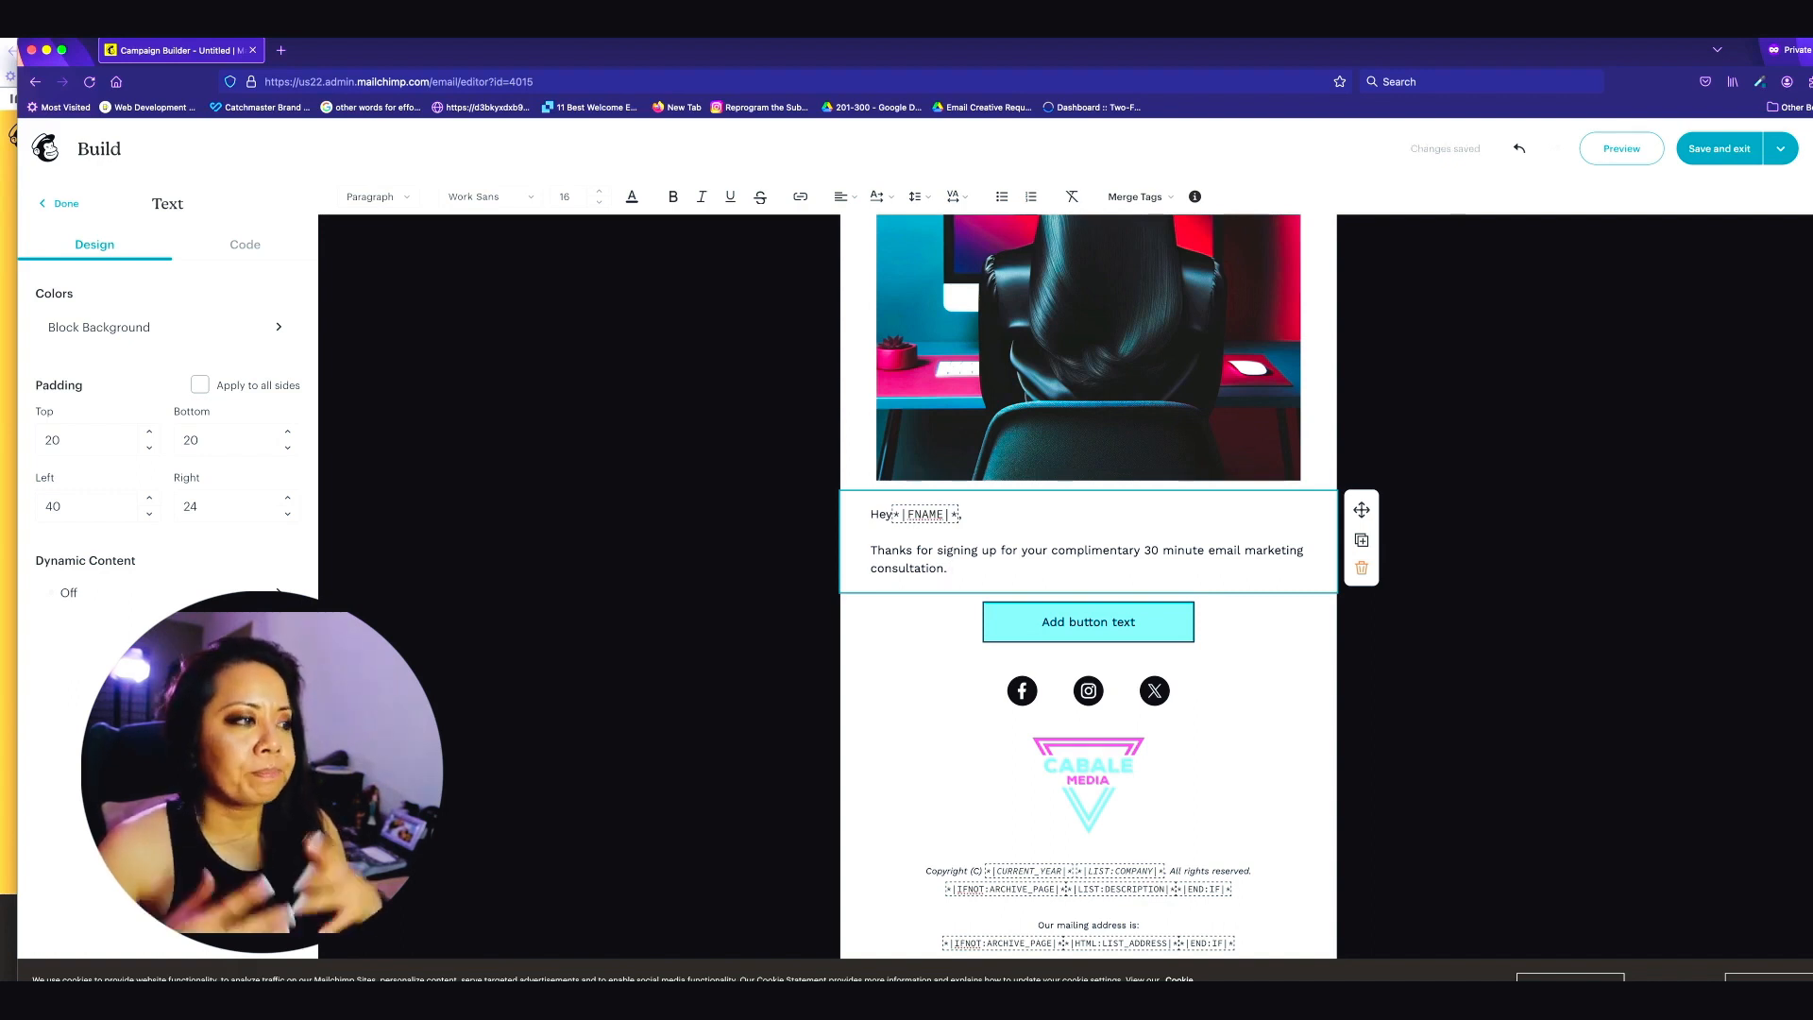
Add the question 'Have you been frustrated with your current email marketing strategy'.
text(Have ou been)
key(BackSpace)
key(BackSpace)
key(BackSpace)
key(BackSpace)
key(BackSpace)
key(BackSpace)
key(BackSpace)
text(you been frustrate)
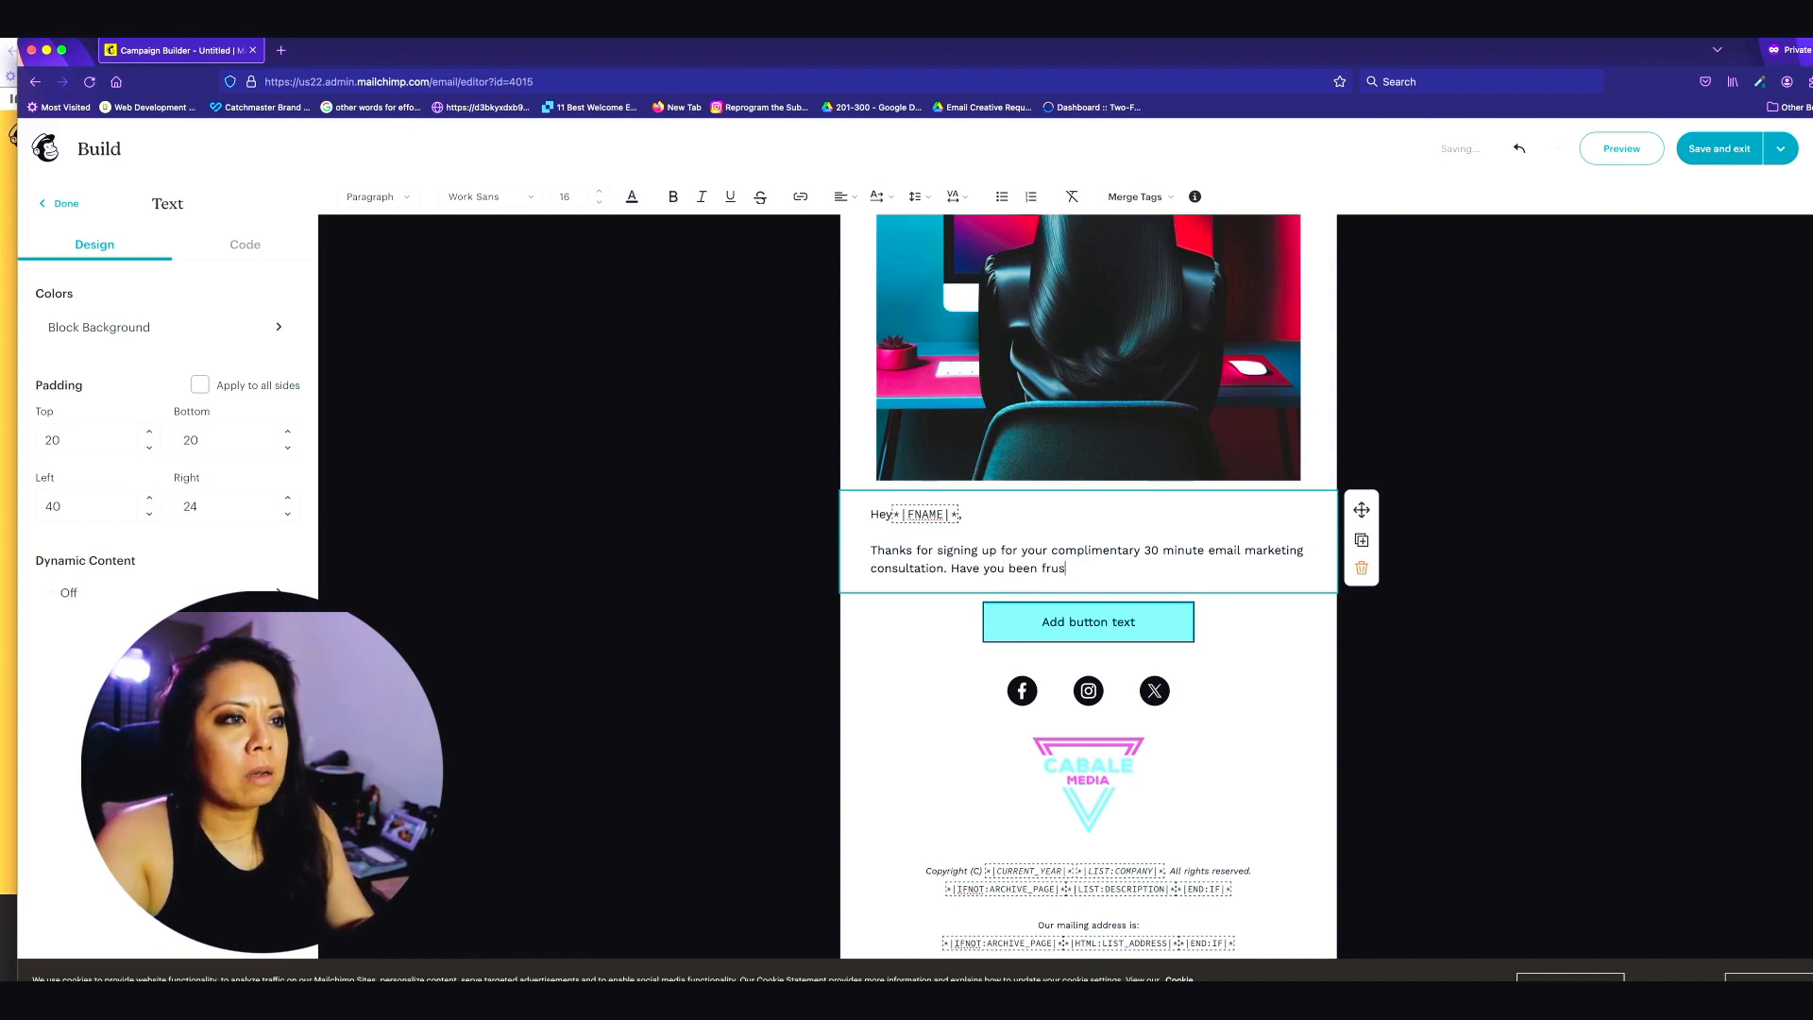
text(d with your current em)
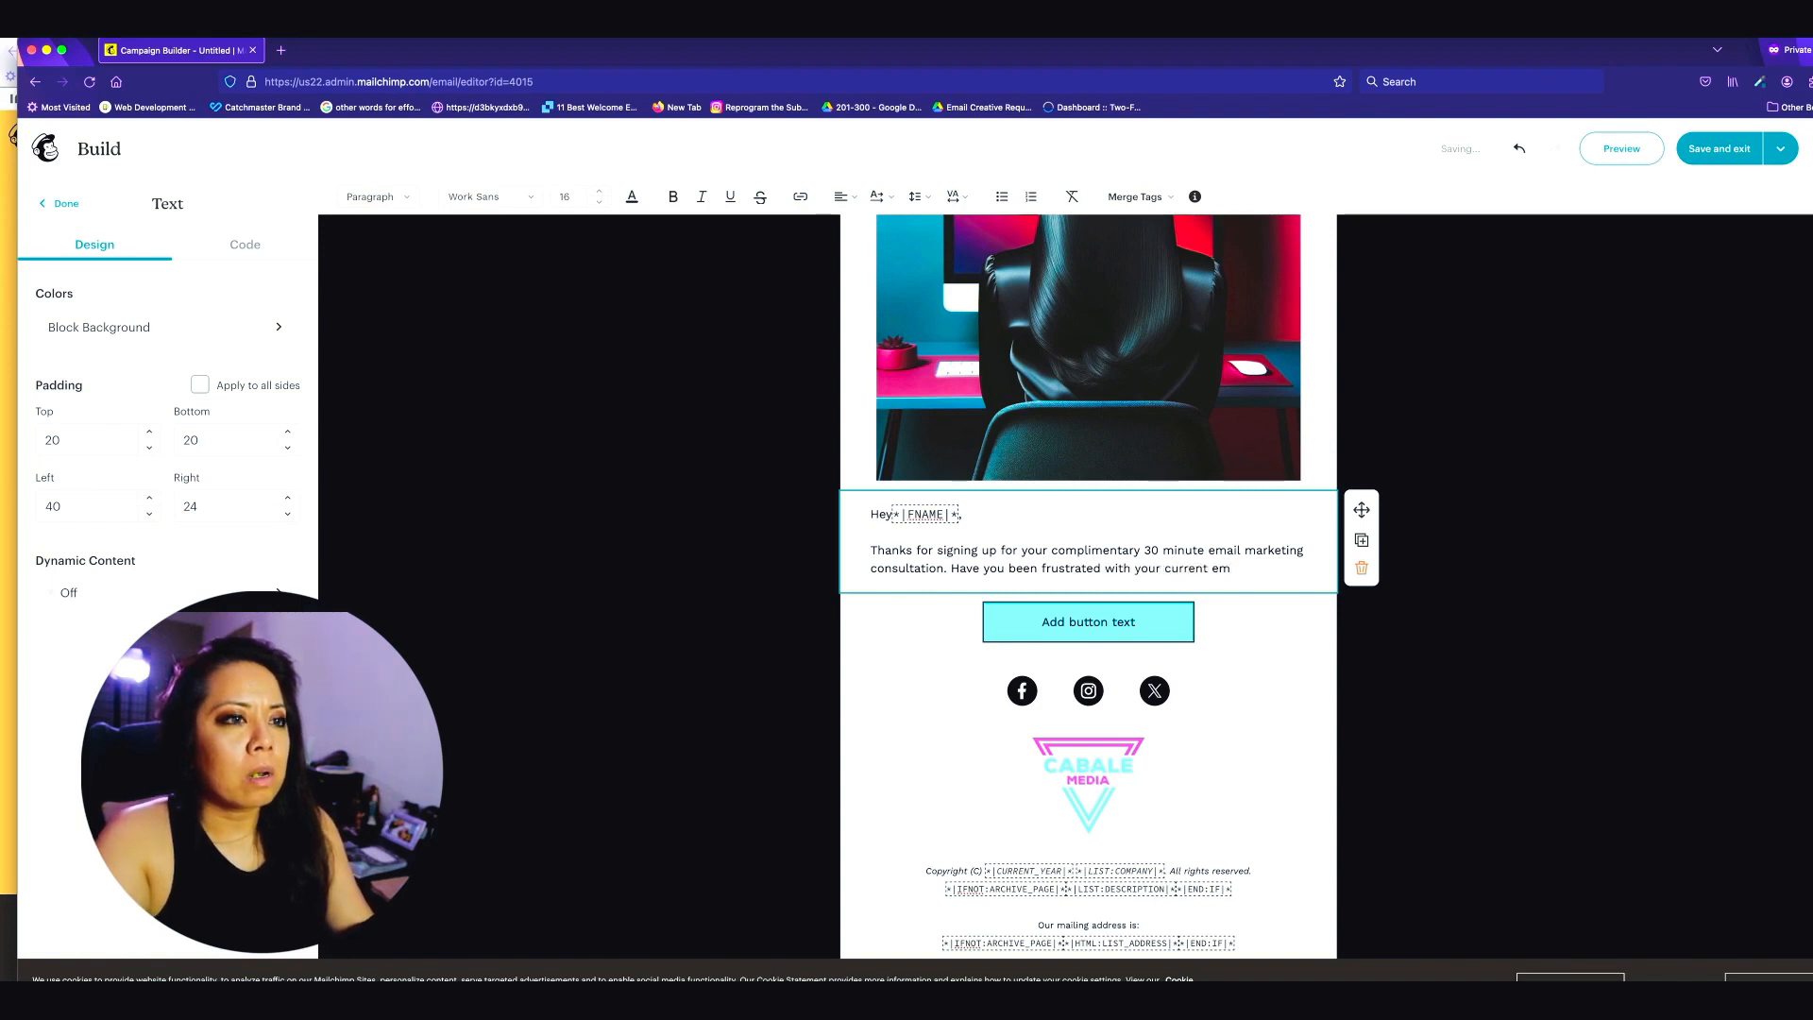
text(aikl)
key(BackSpace)
key(BackSpace)
key(BackSpace)
key(BackSpace)
key(BackSpace)
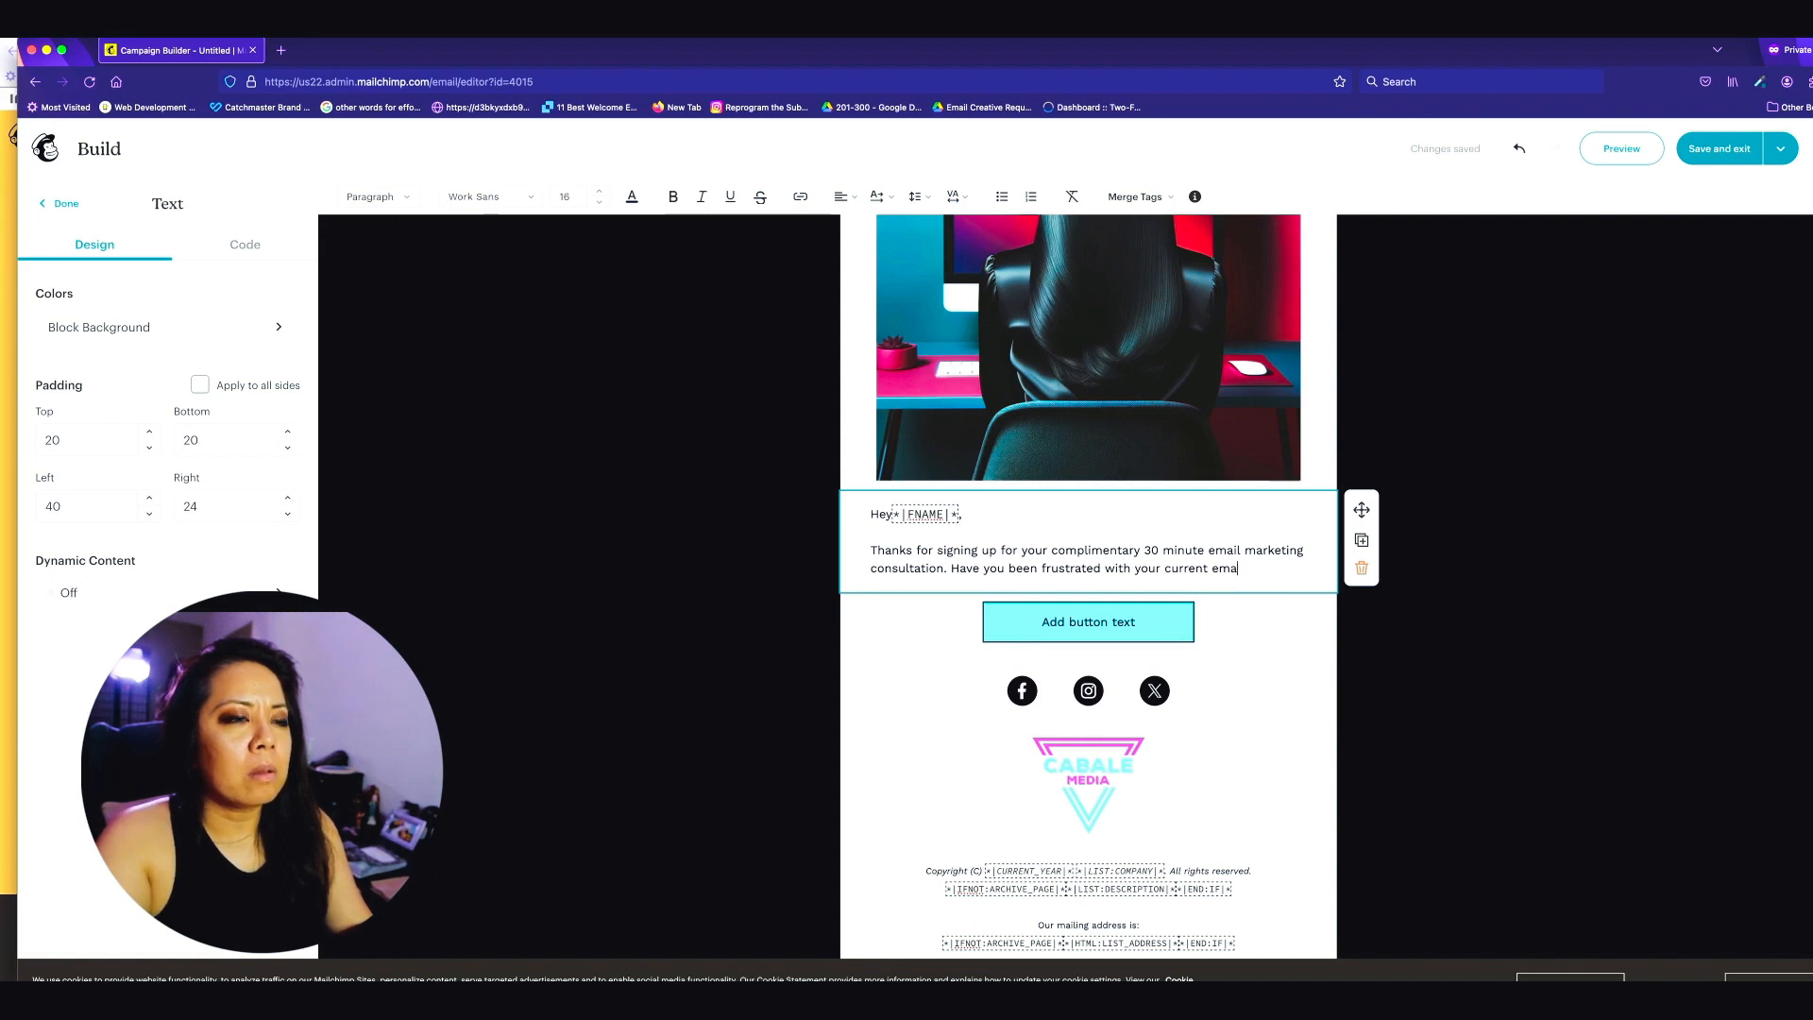
text(ail marketi)
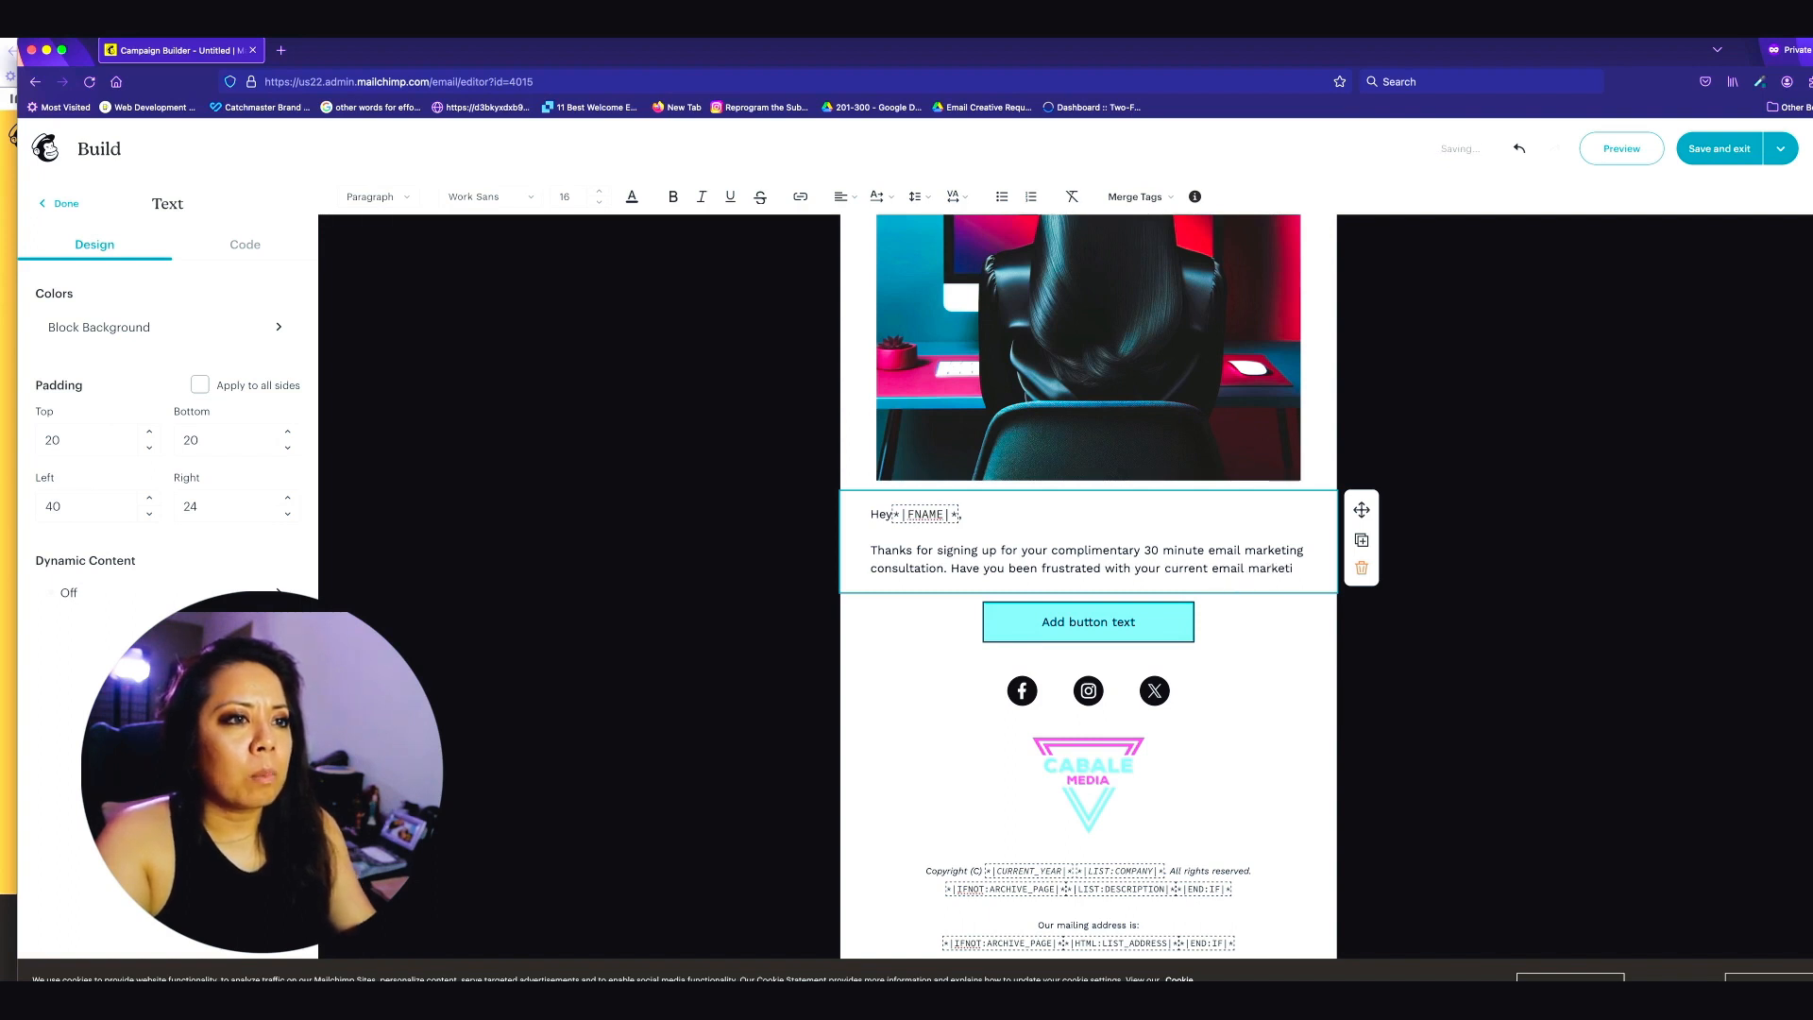
text(ng strate)
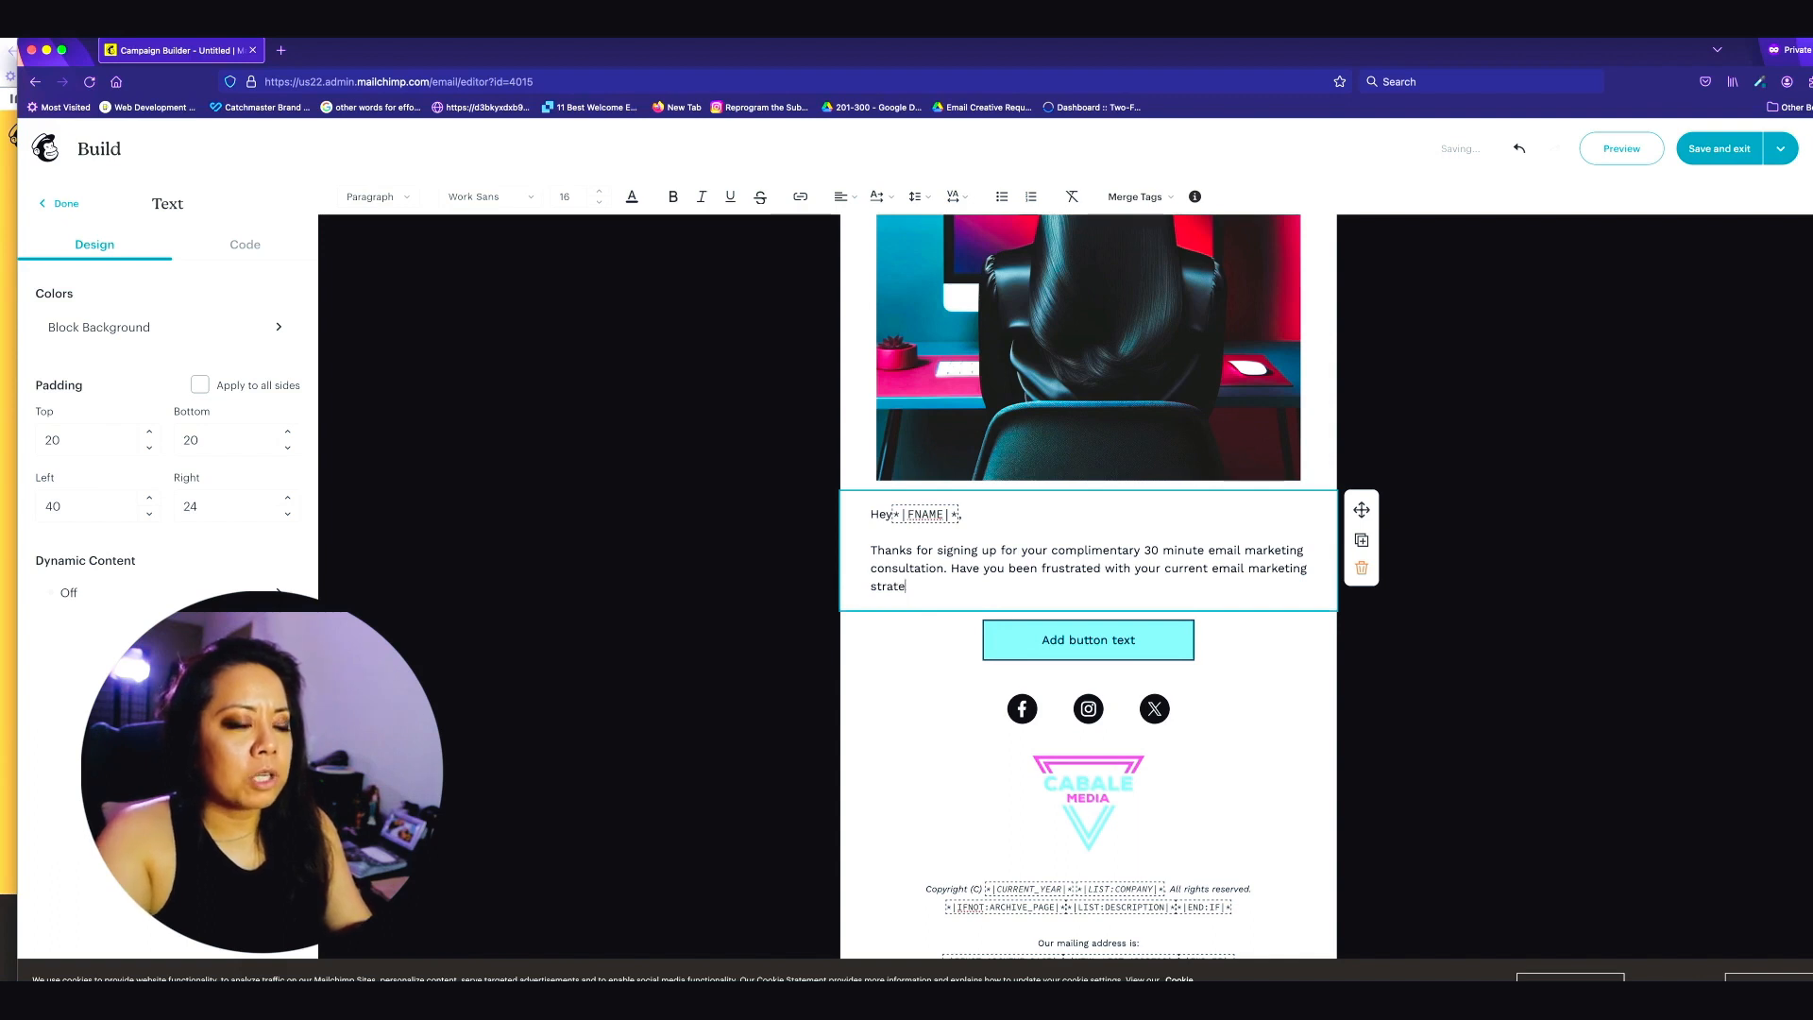
text(gy)
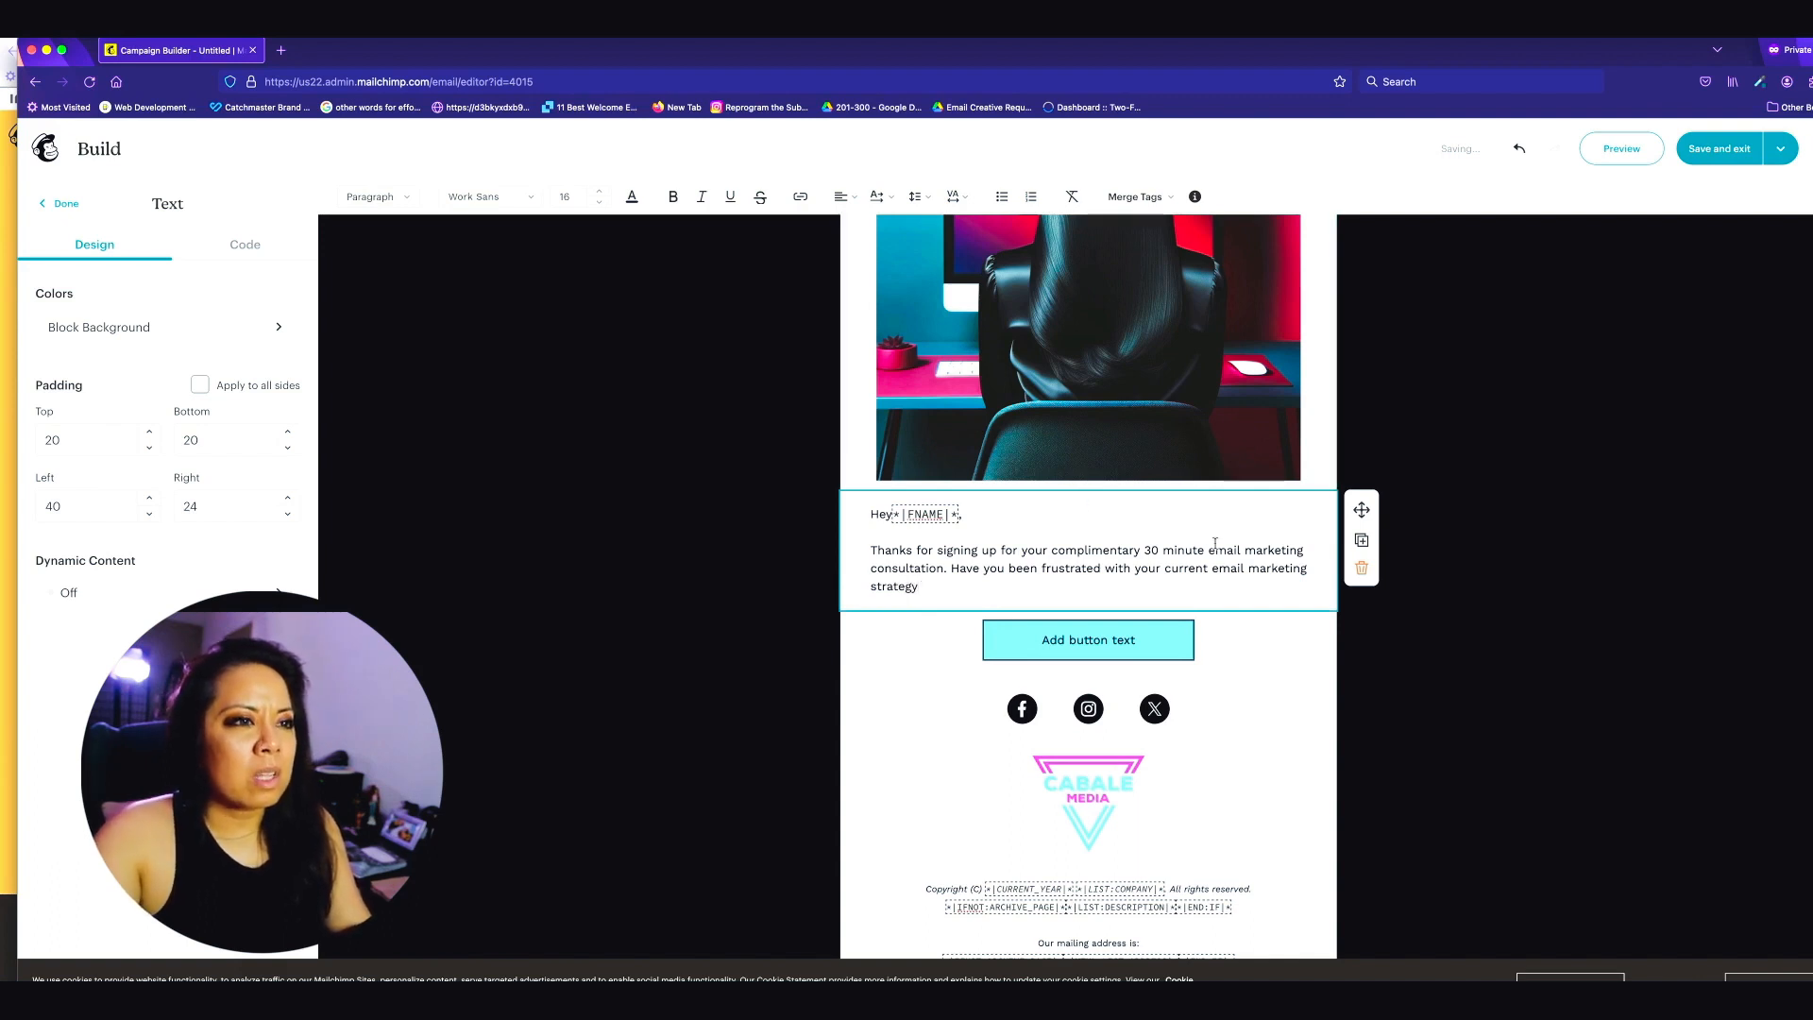
Remove 'email marketing' before 'consultation' and end the strategy question with '?'.
drag(1210, 551, 1314, 553)
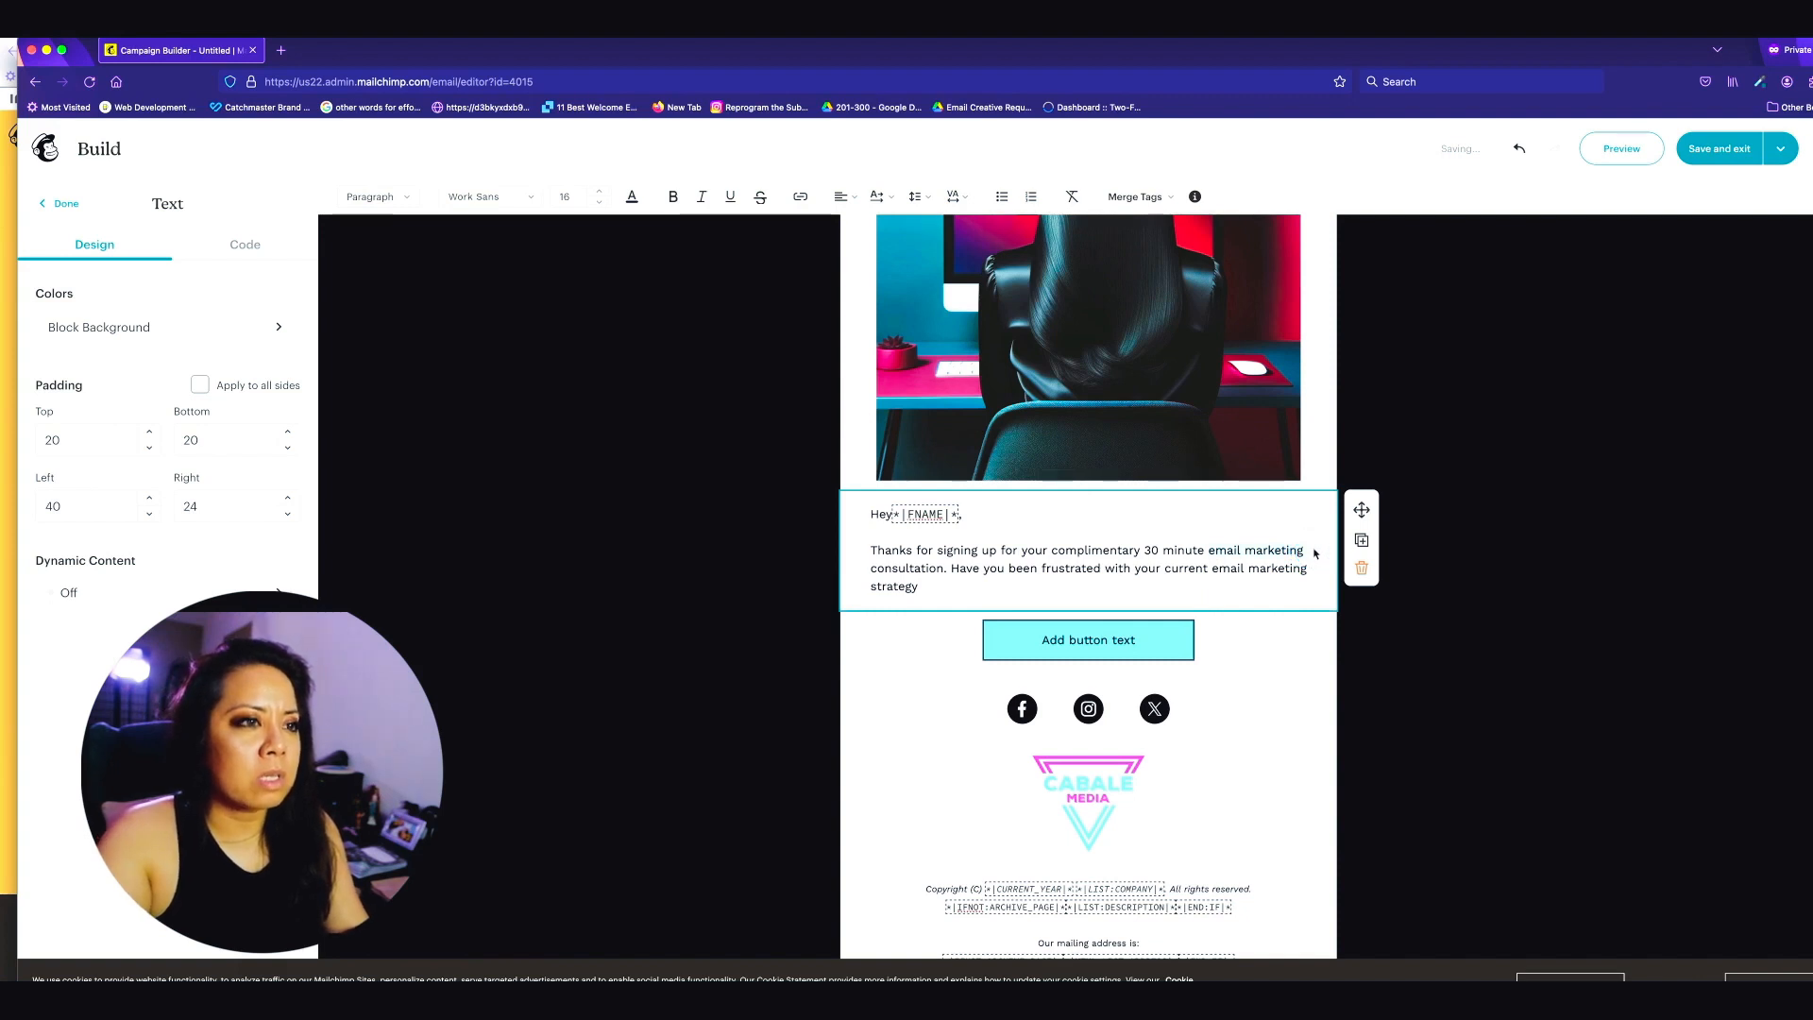
key(BackSpace)
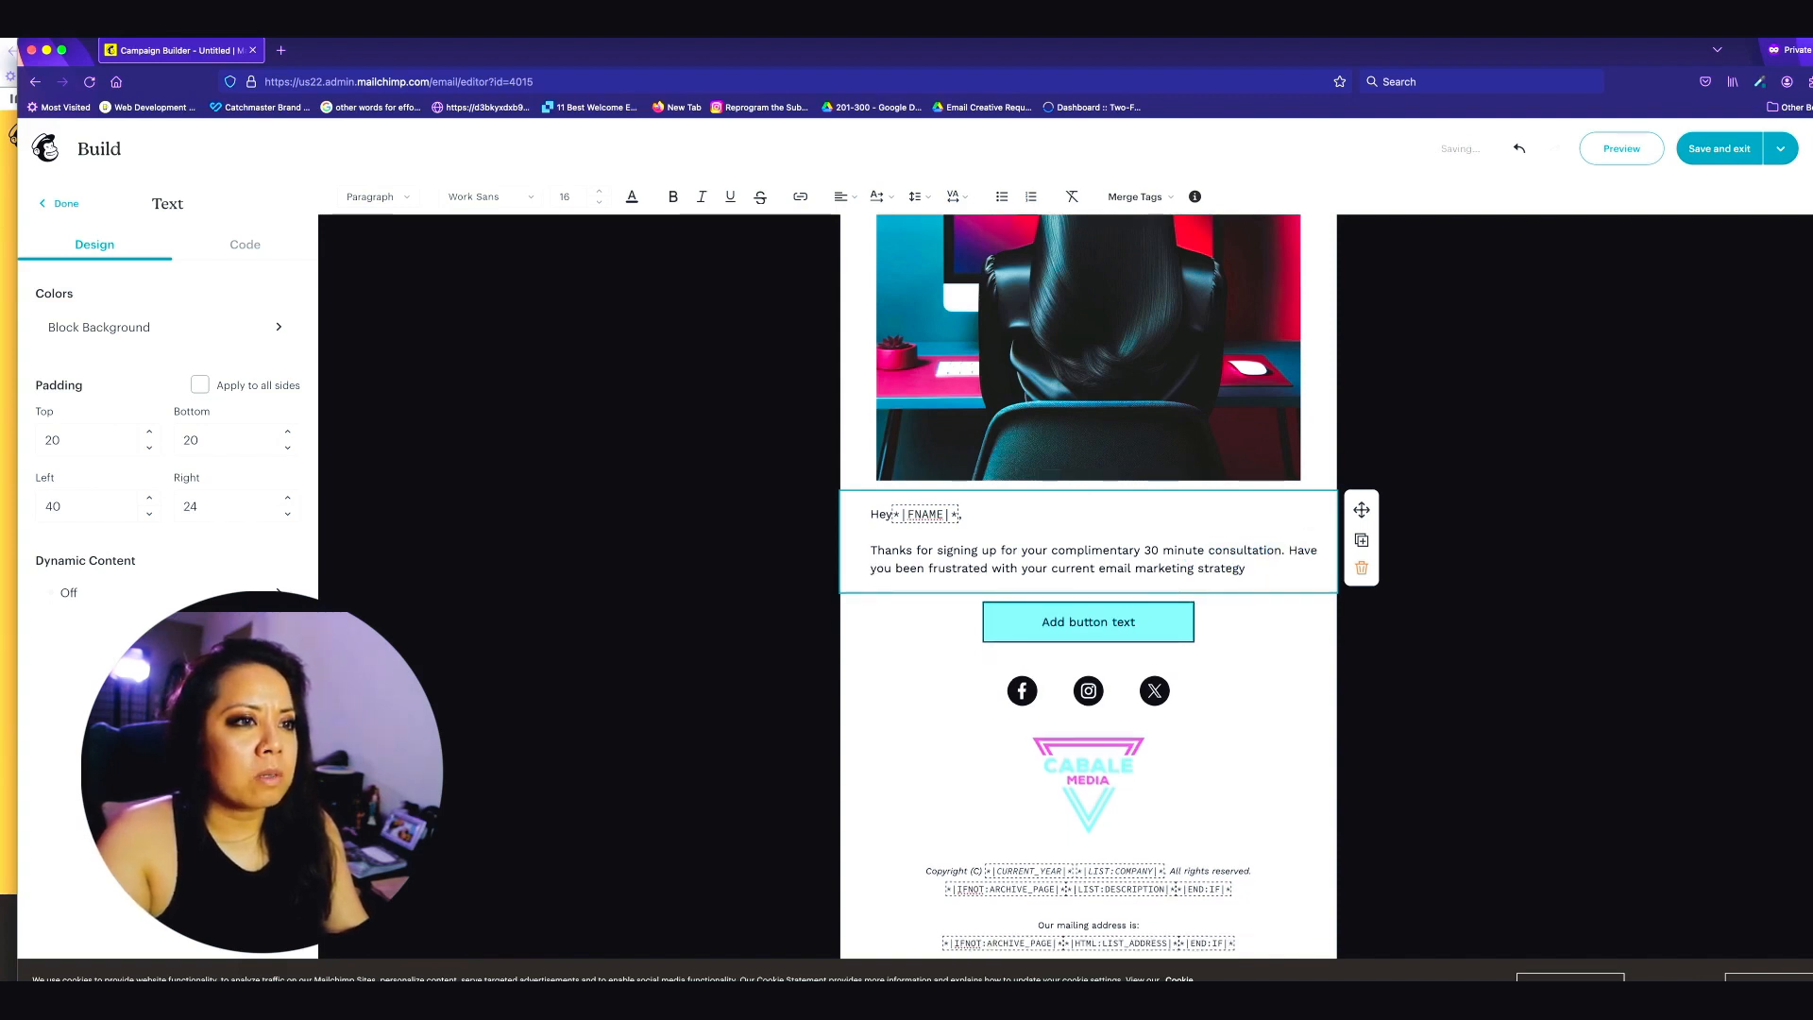
click(1249, 570)
text(?)
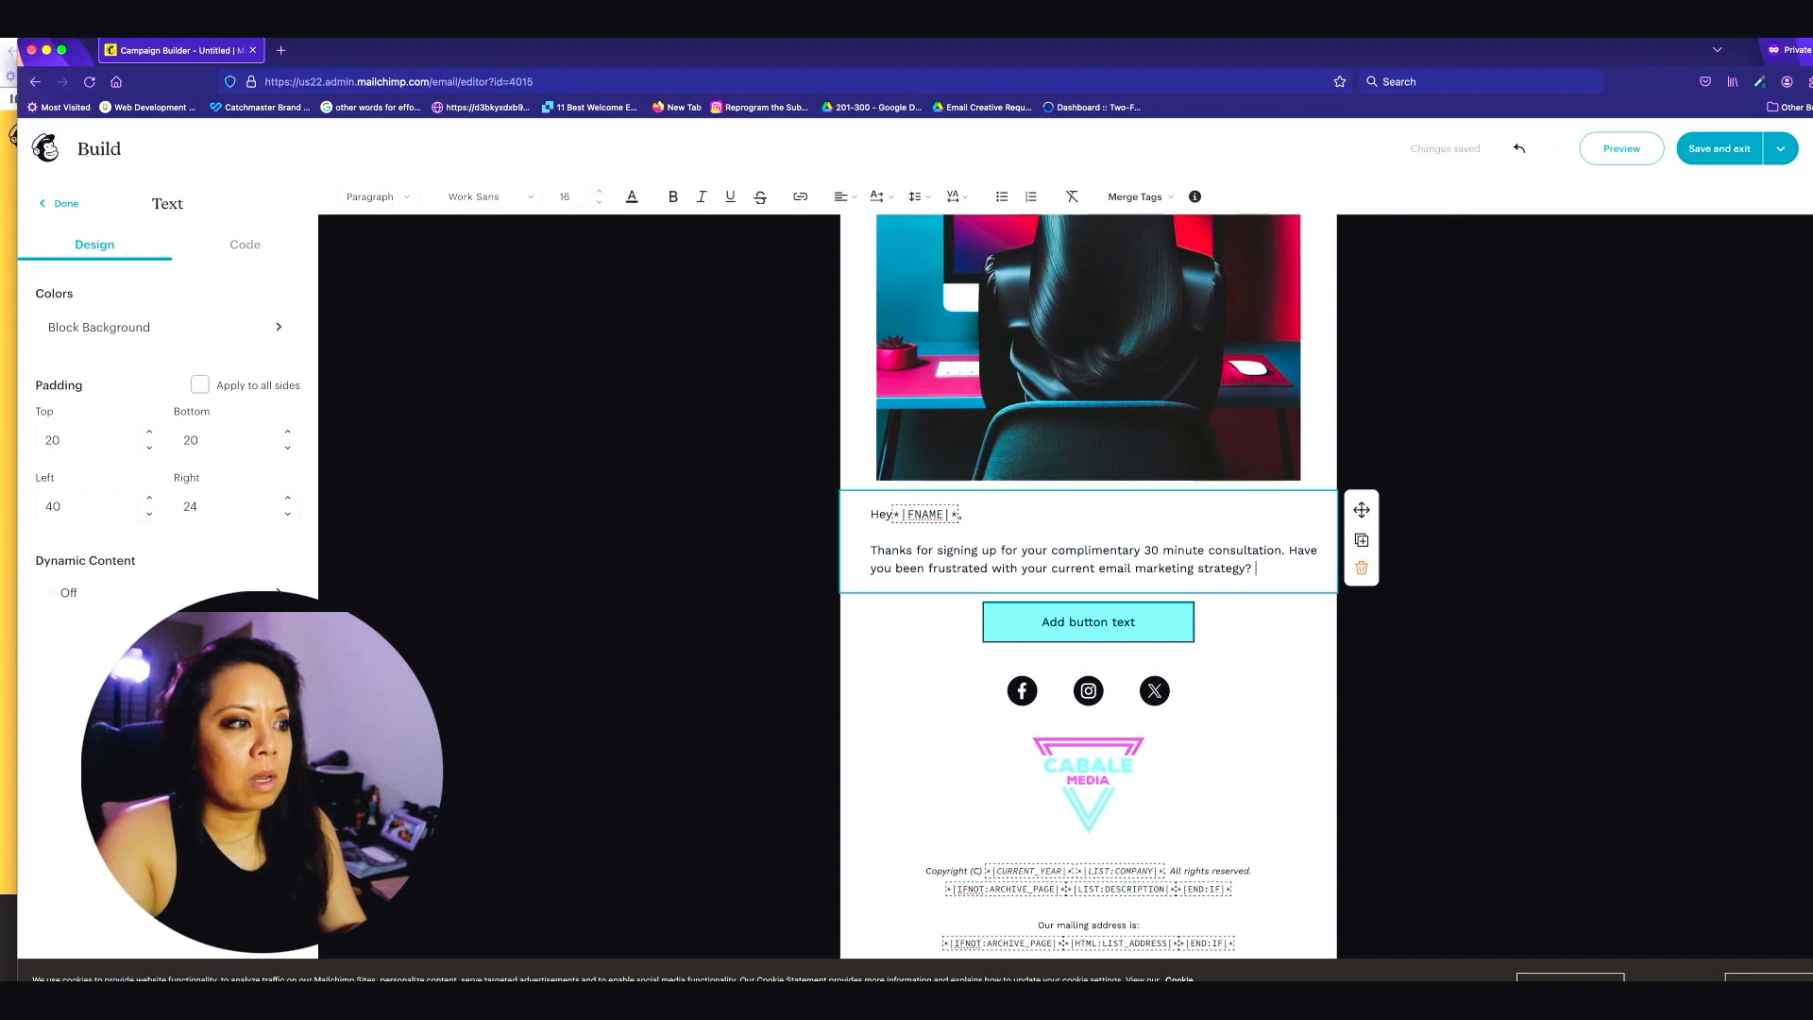
Ask whether open rates are plummeting and click-through rates suddenly dropped to the point of no return.
text(Are you)
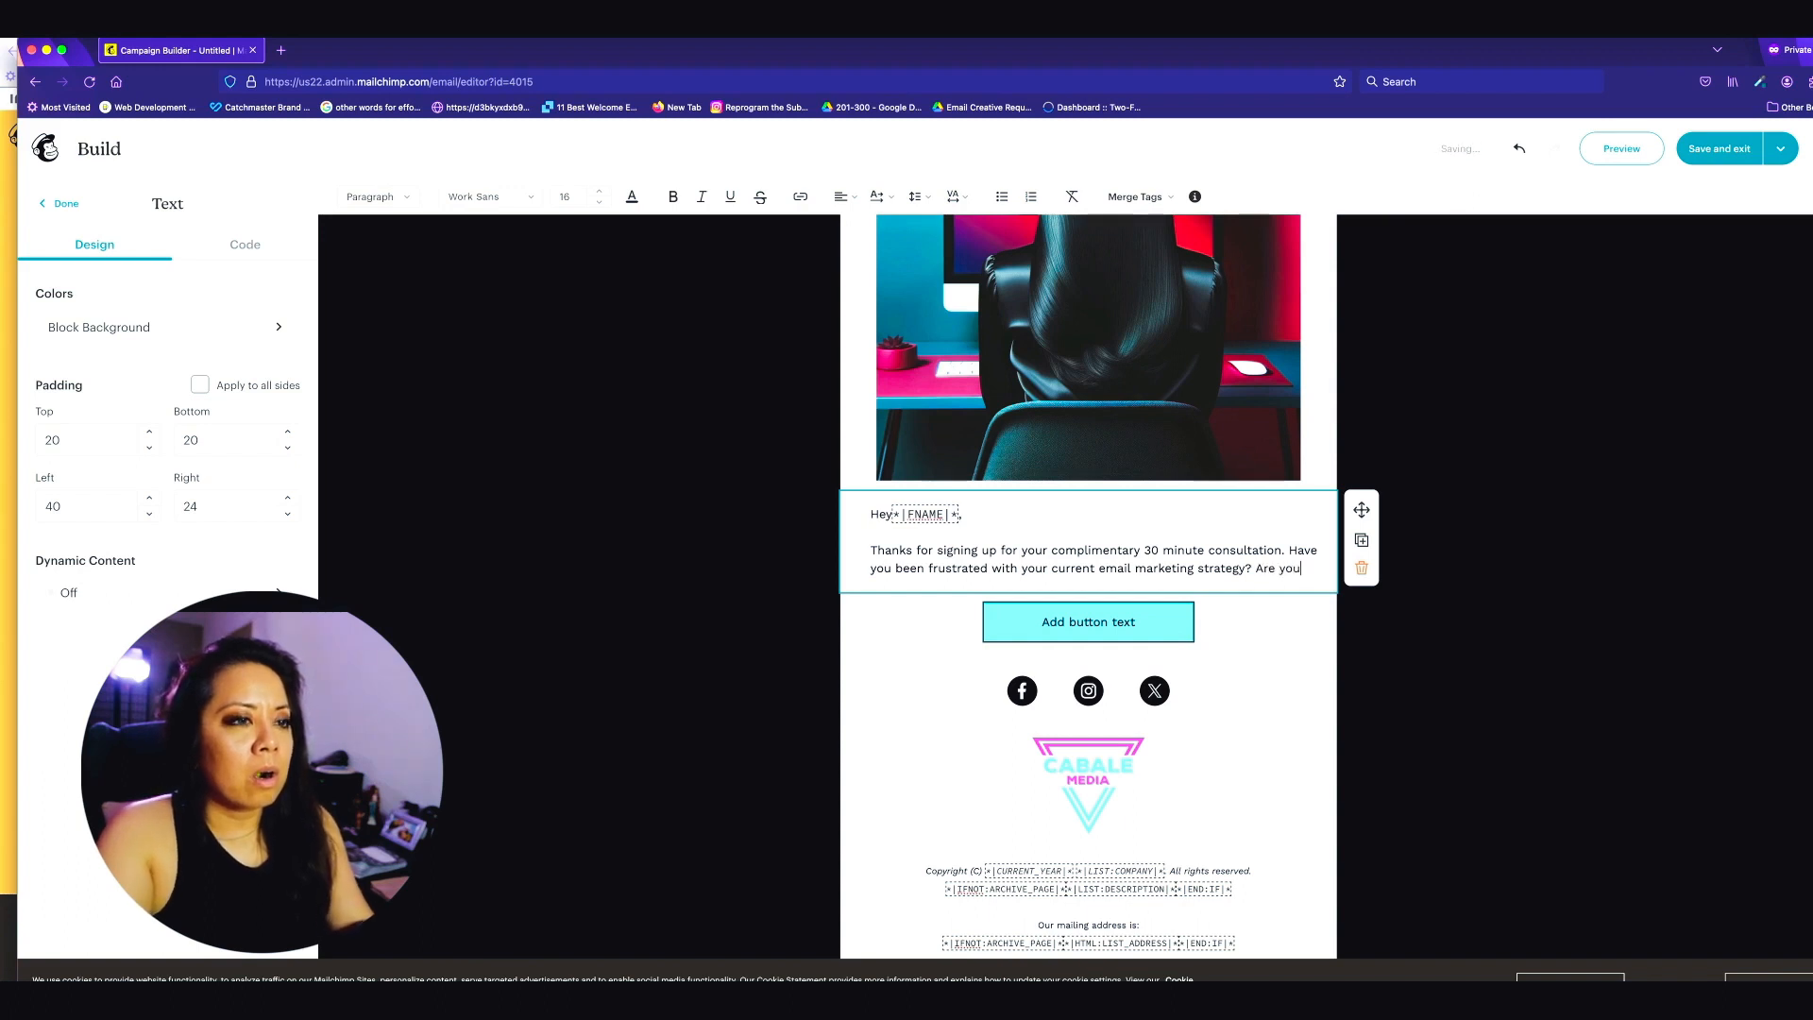
text( open rates t)
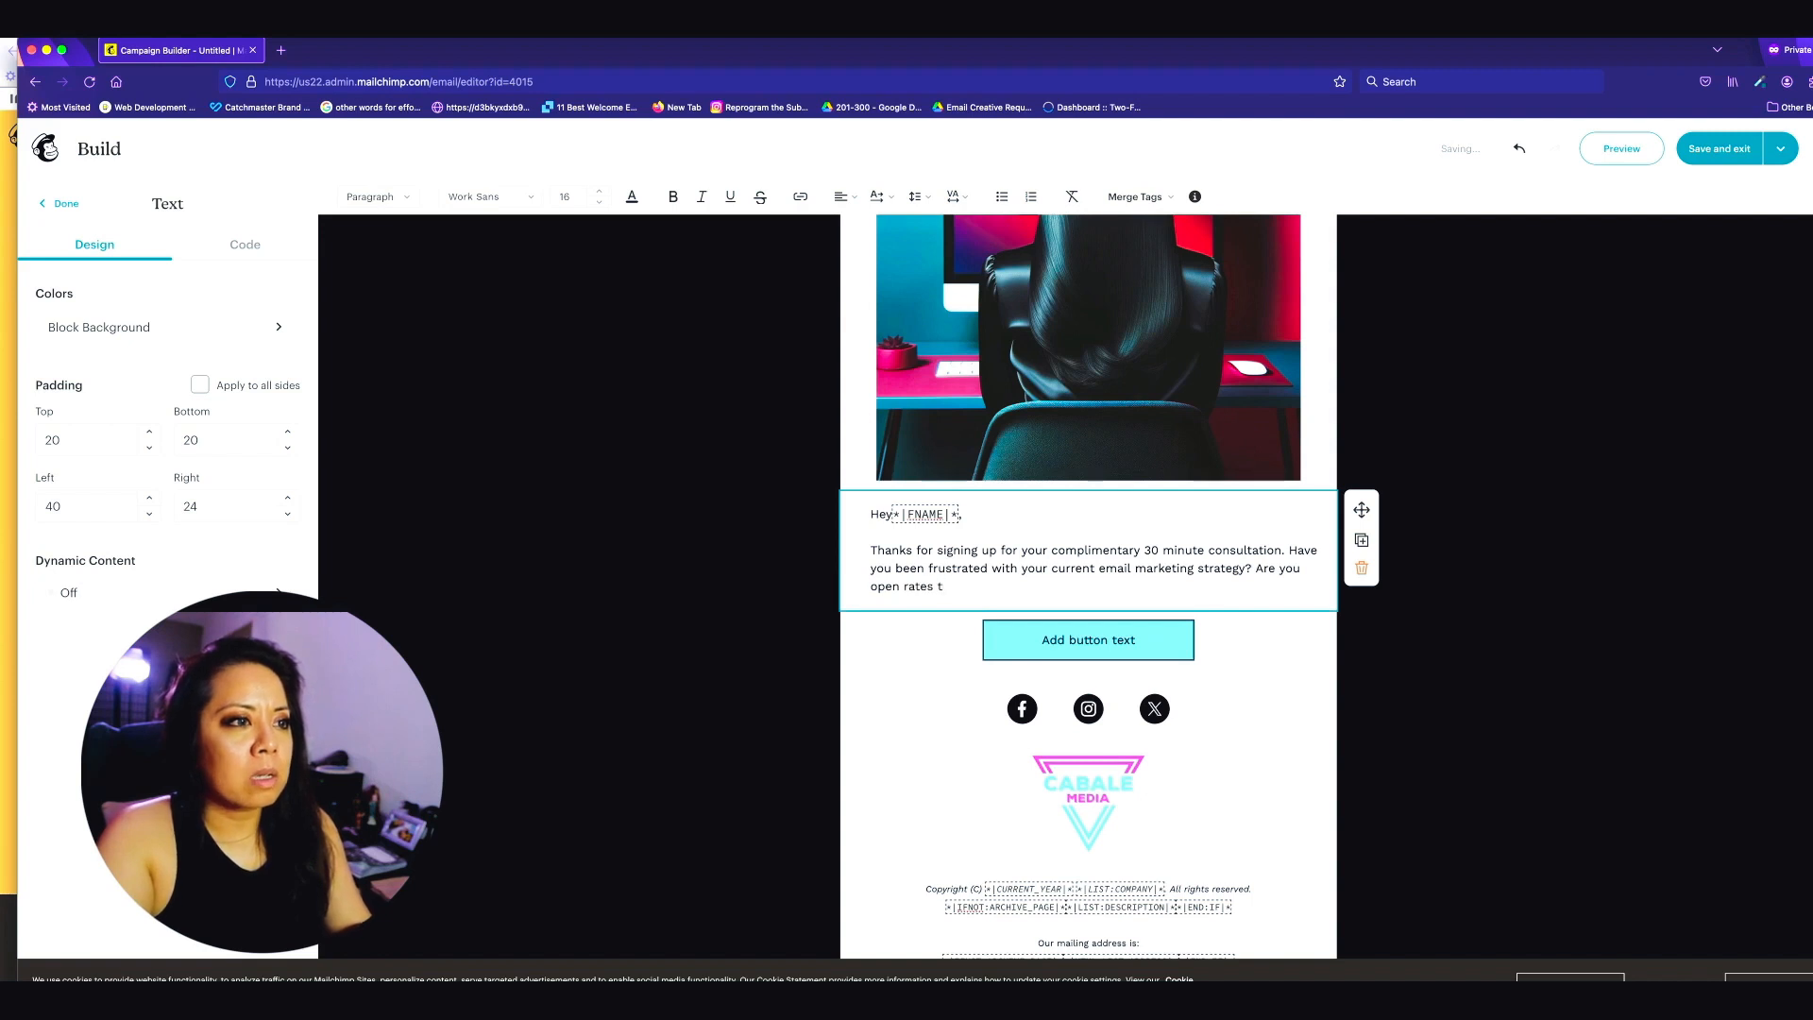
key(BackSpace)
text(plummeting?)
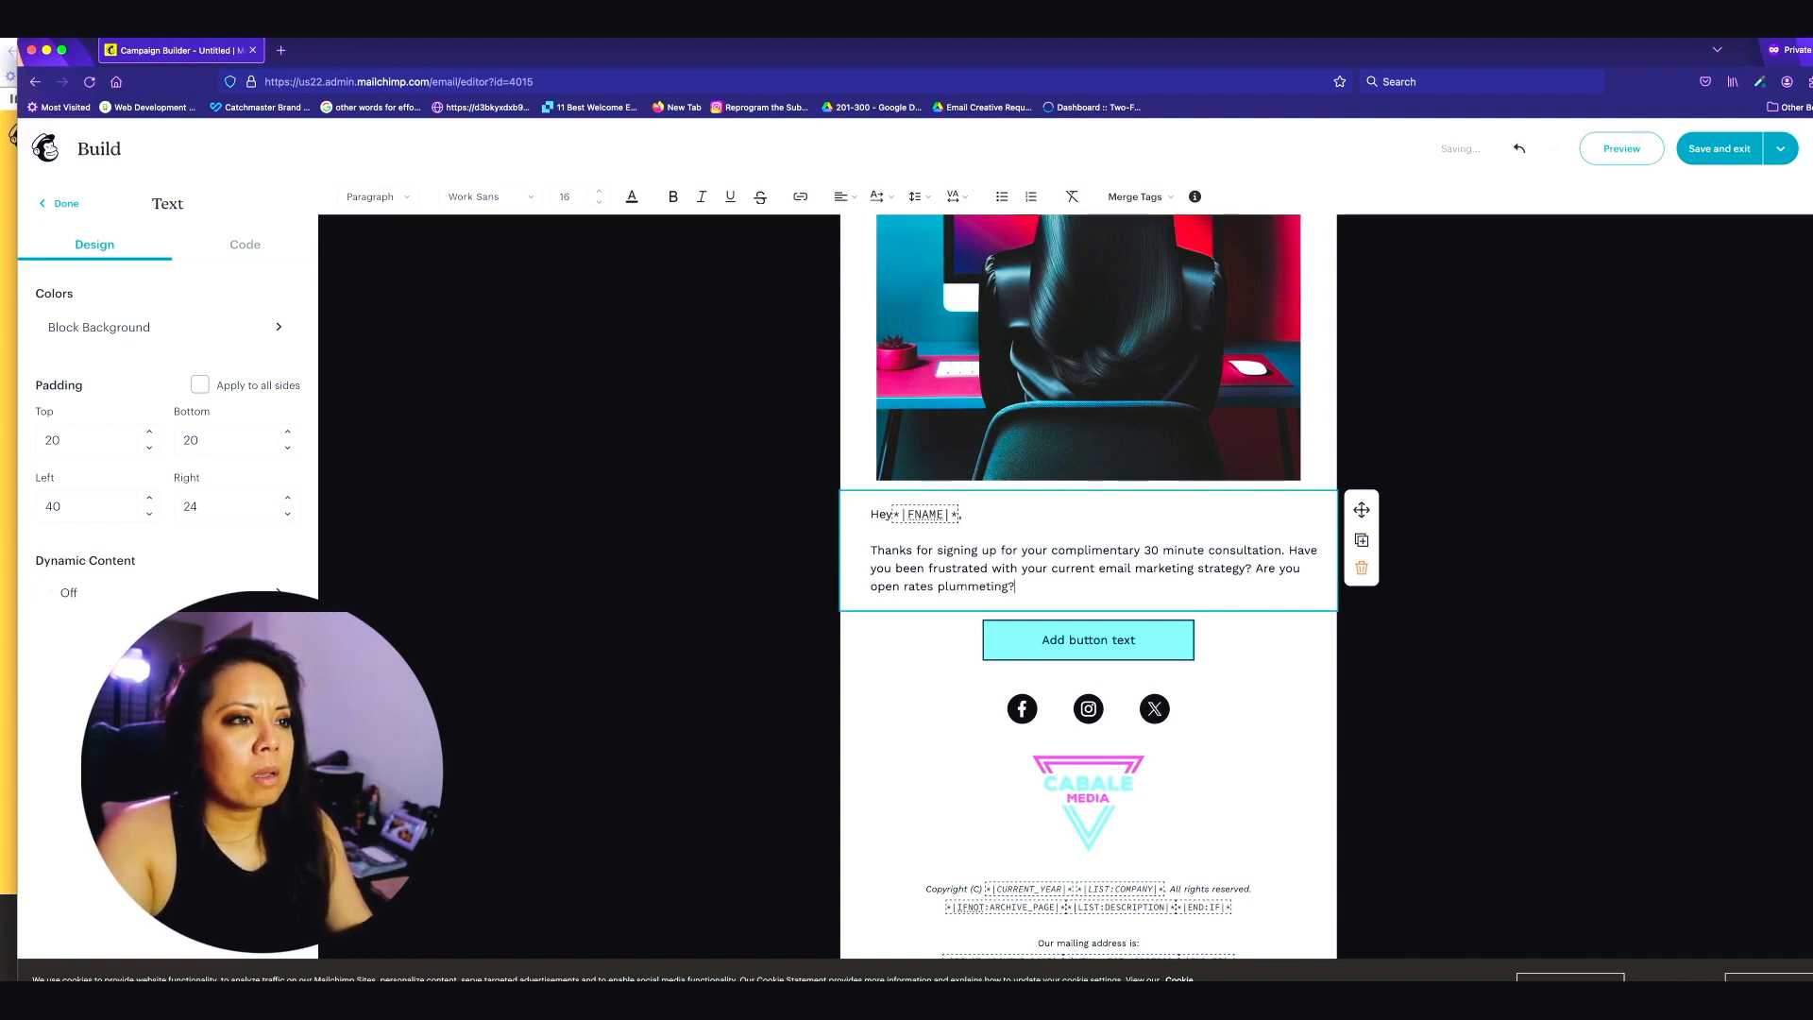
text( aN)
key(BackSpace)
text(An)
text(da)
text(have your)
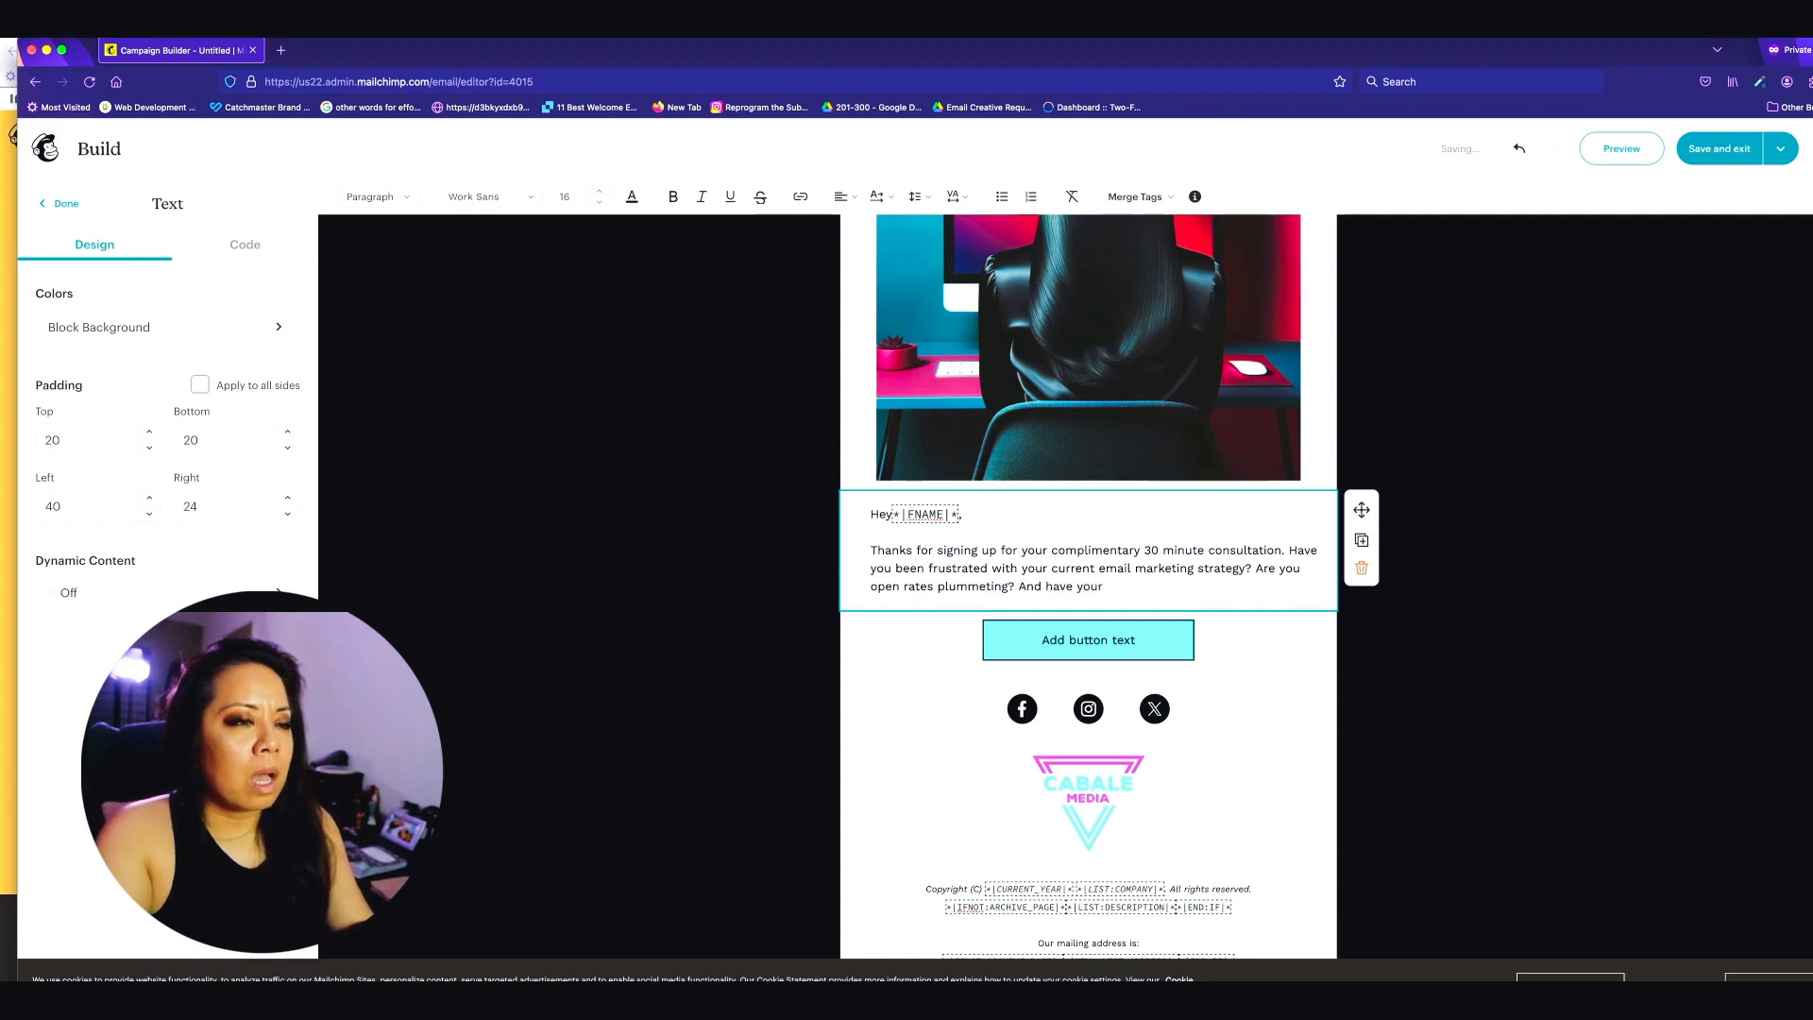
text( click throuh)
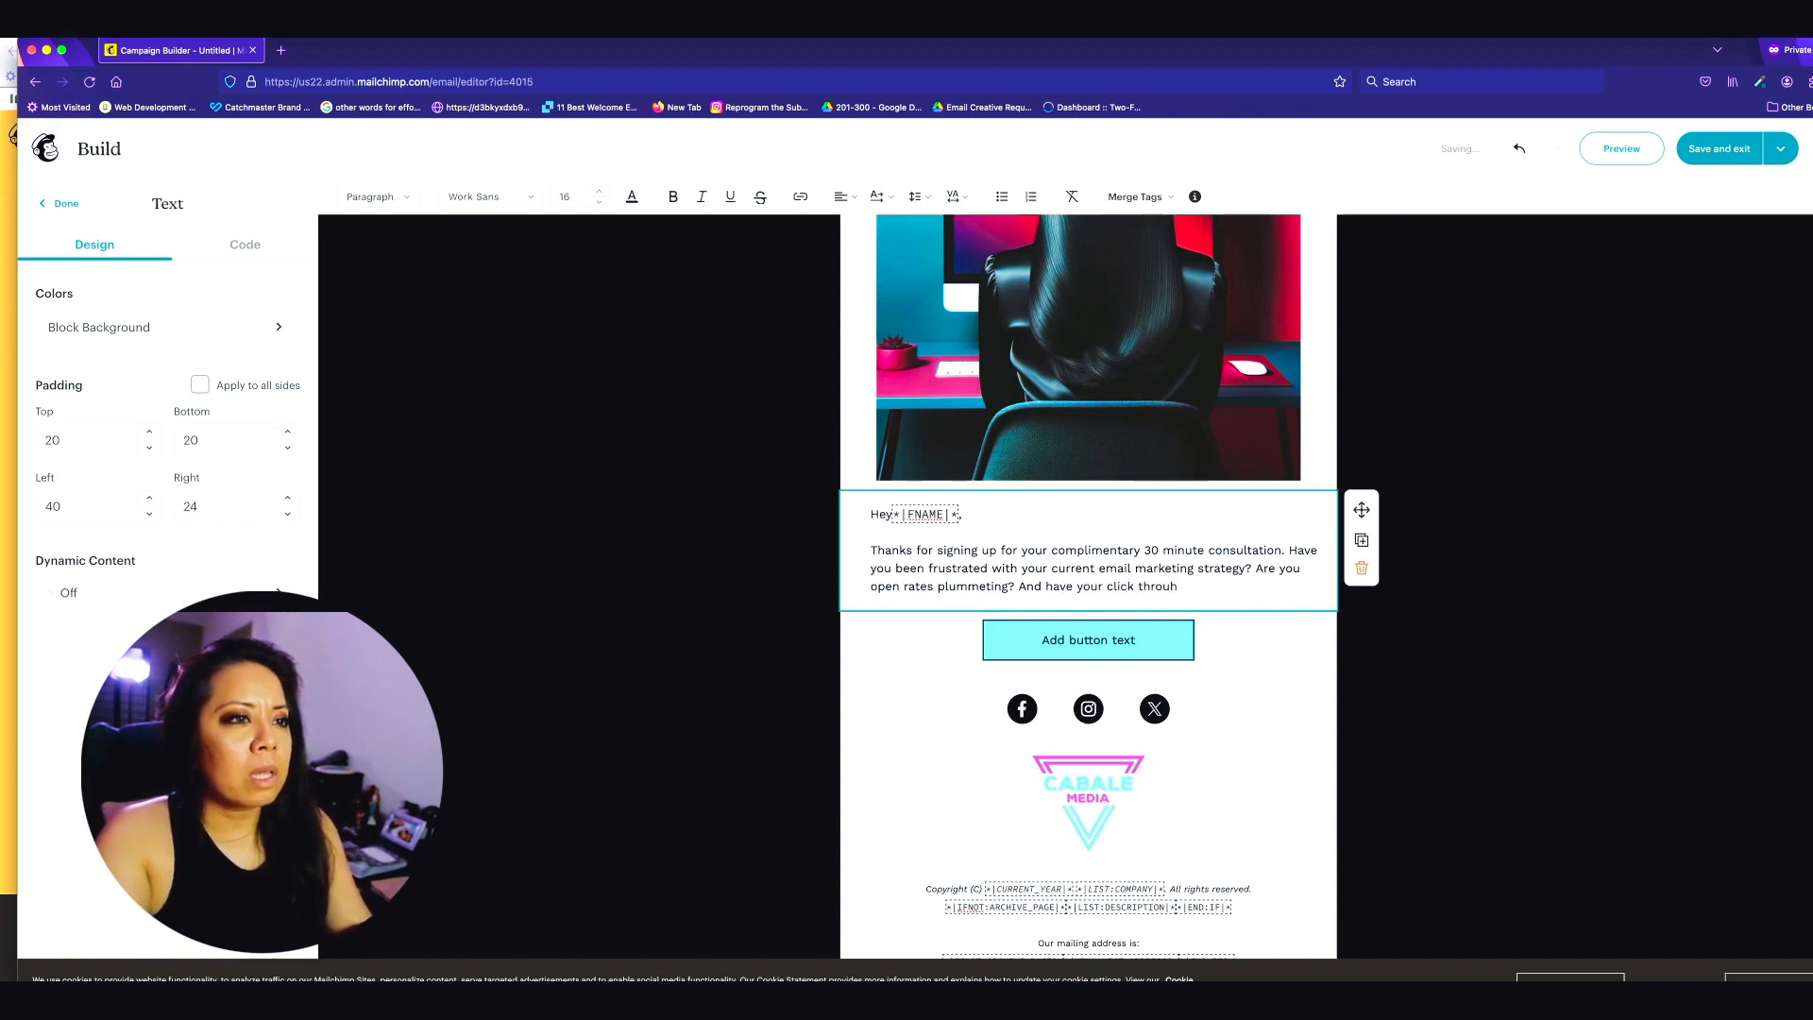
key(BackSpace)
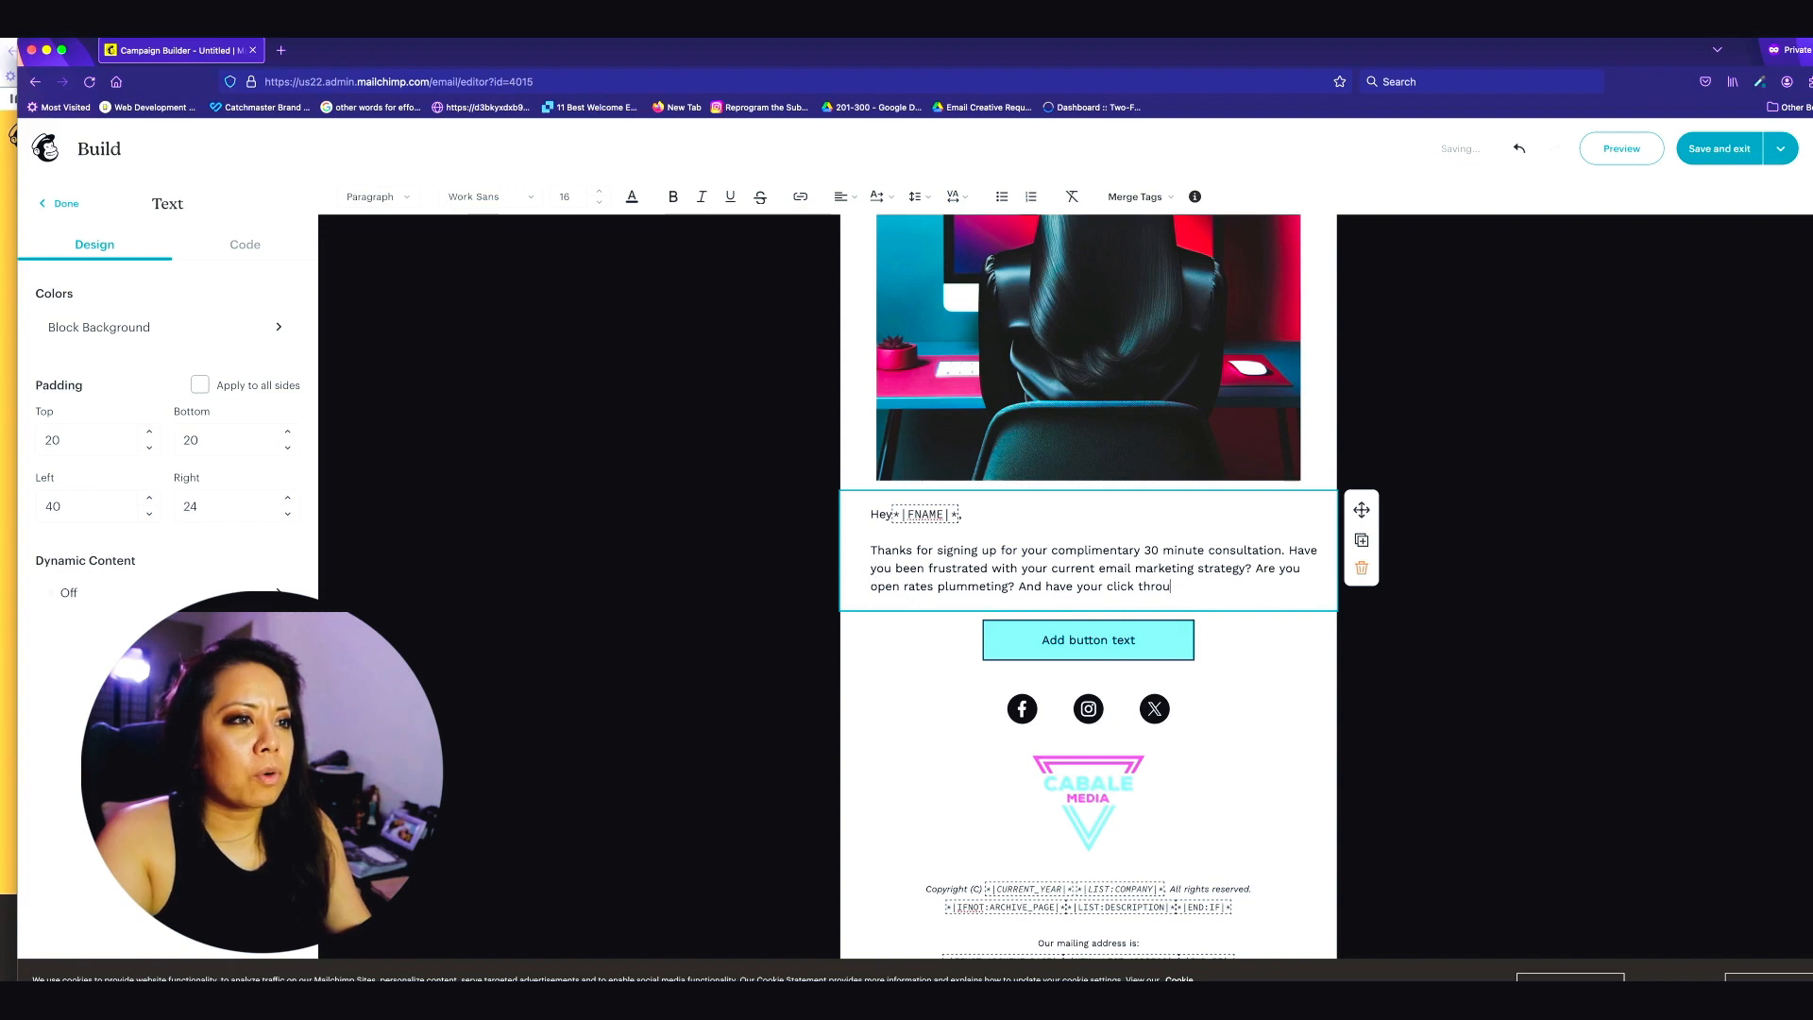
text(gh rates)
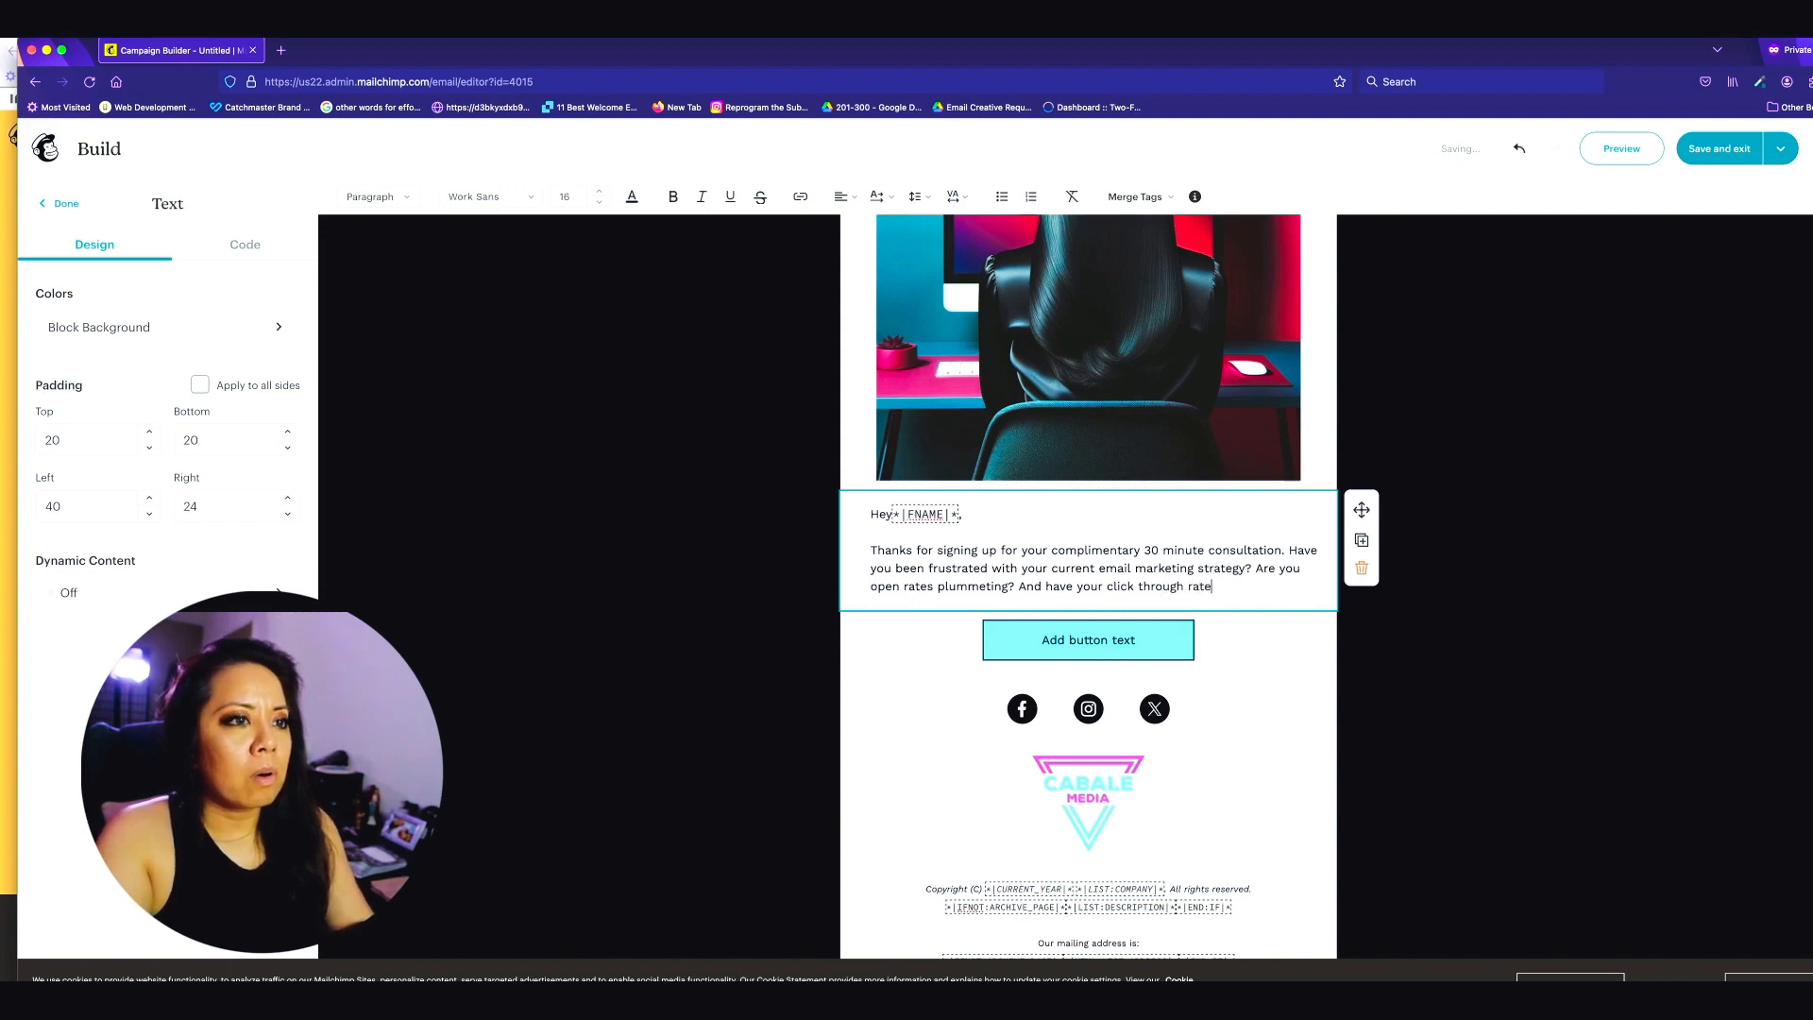
text( all )
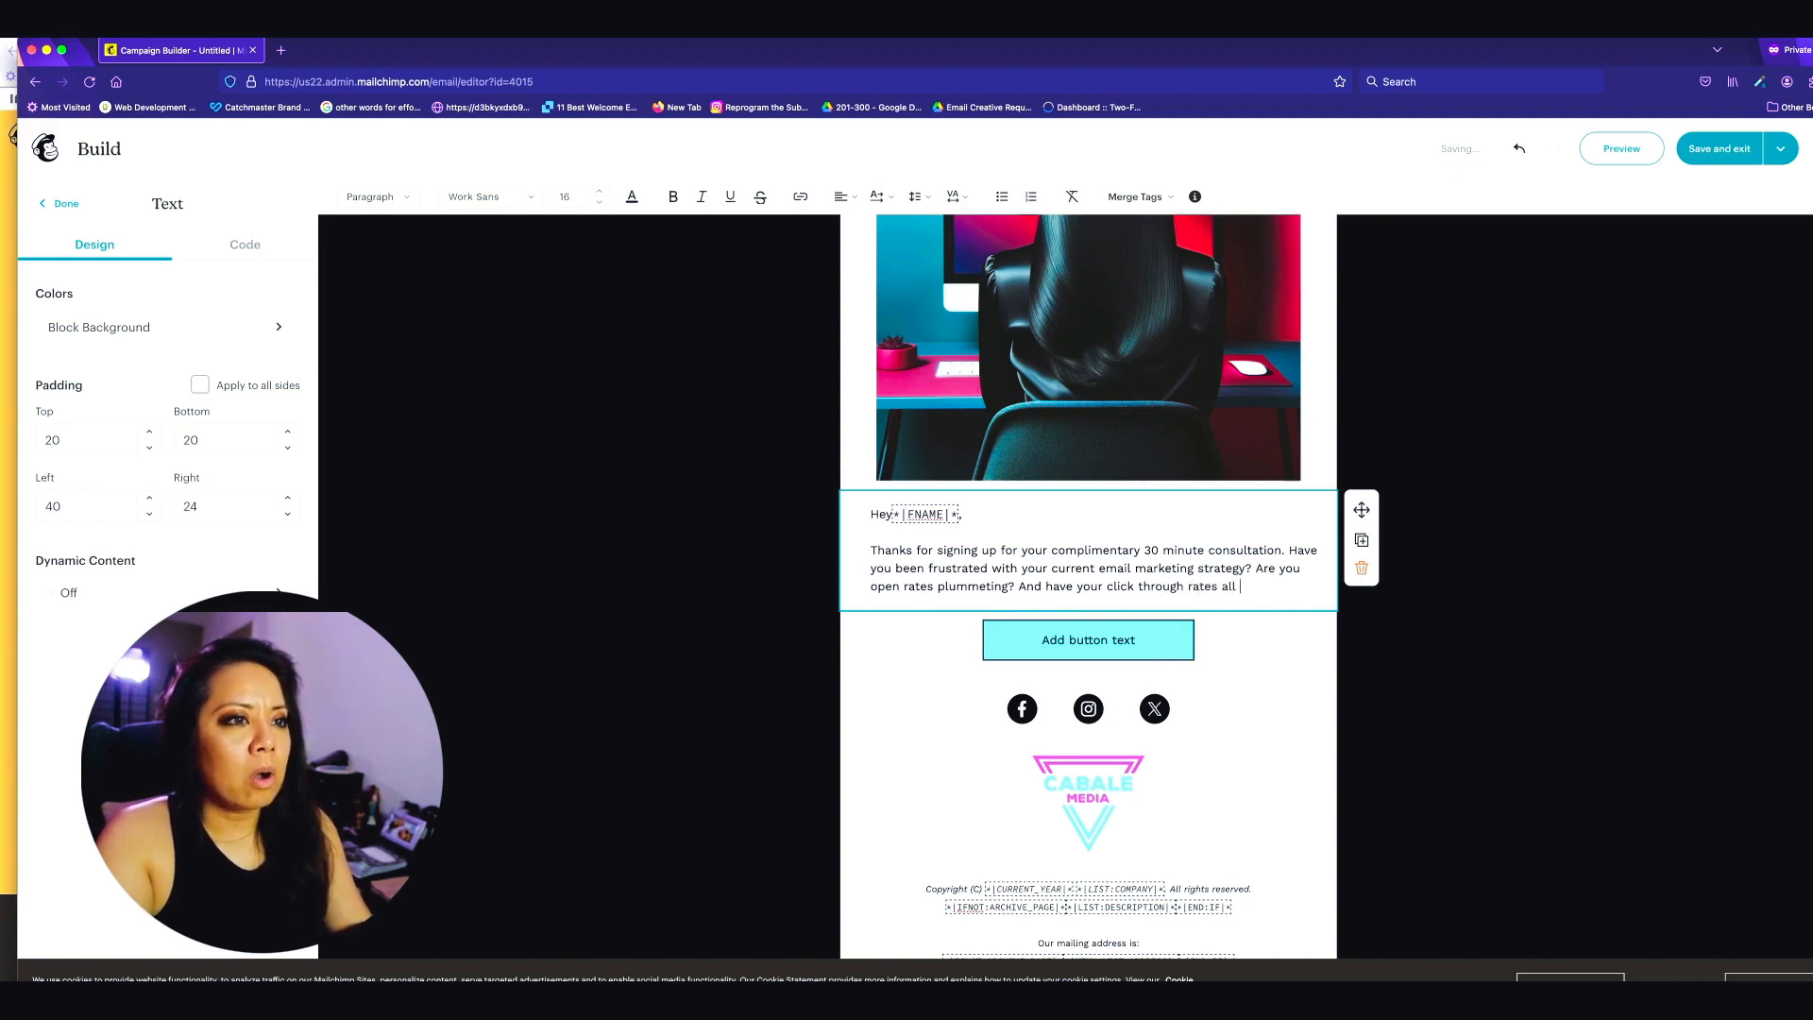
text(o)
text(f a sudden drope)
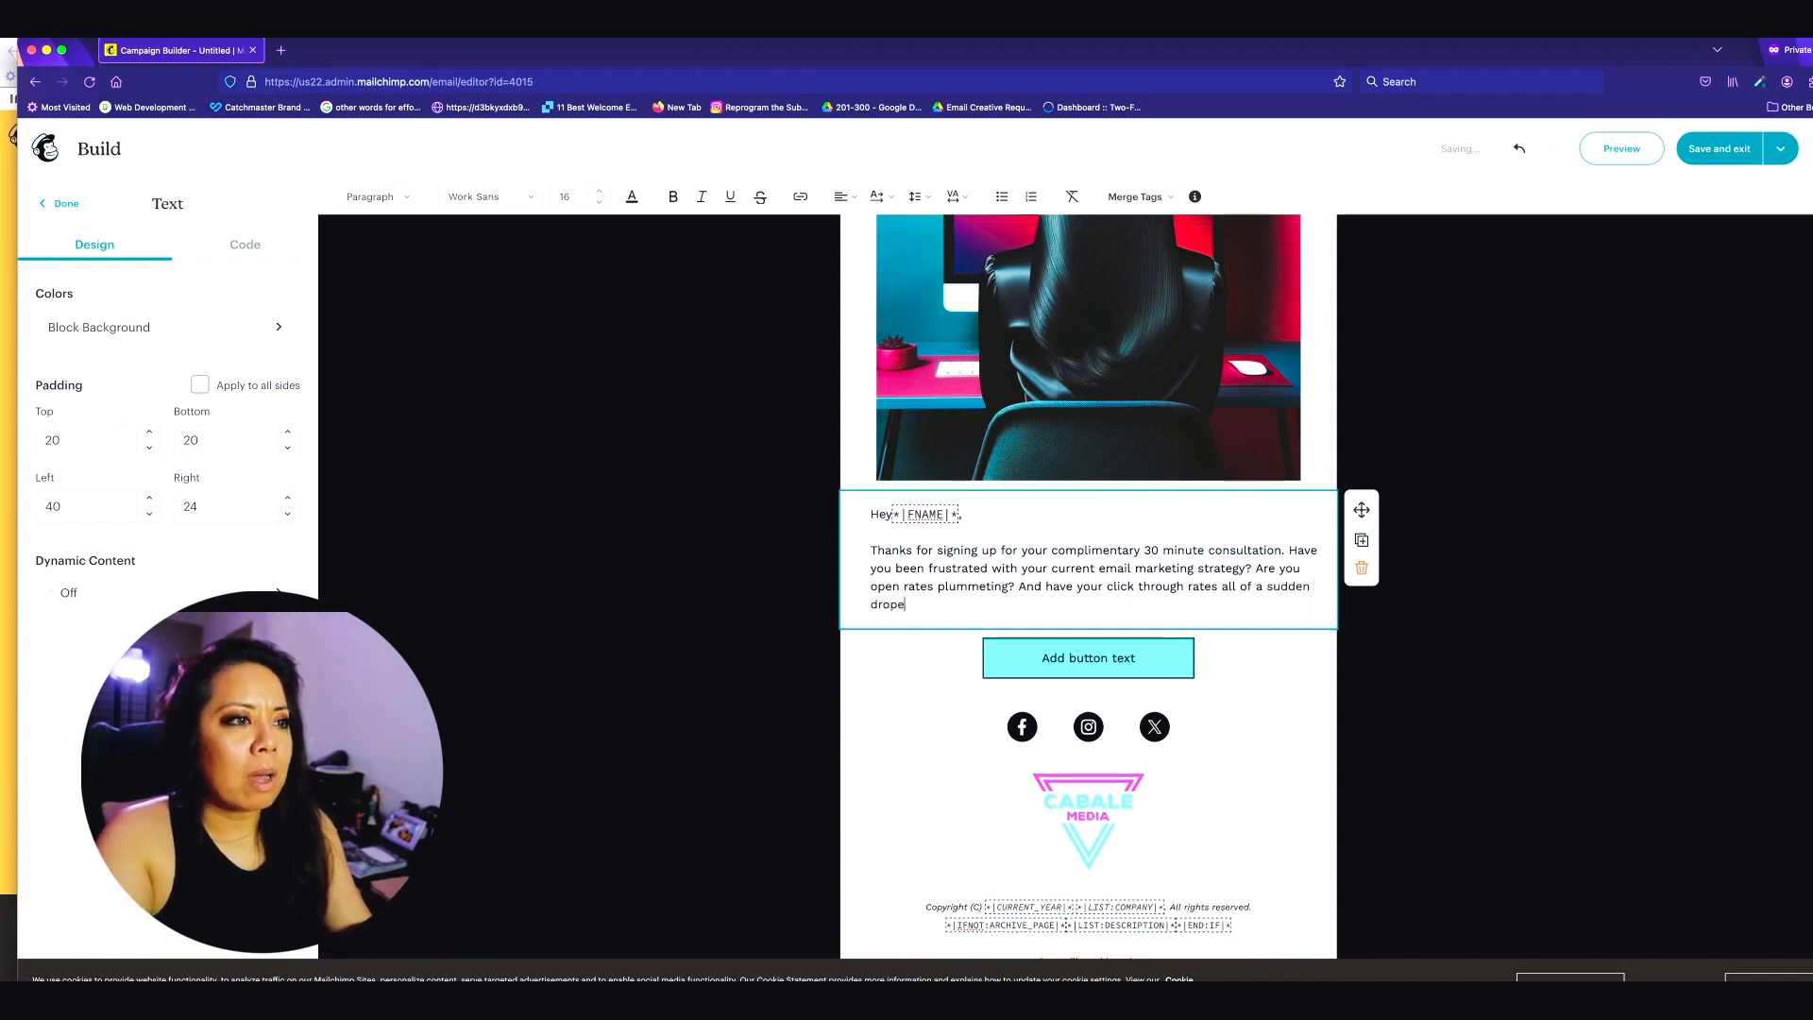
key(BackSpace)
text(pe)
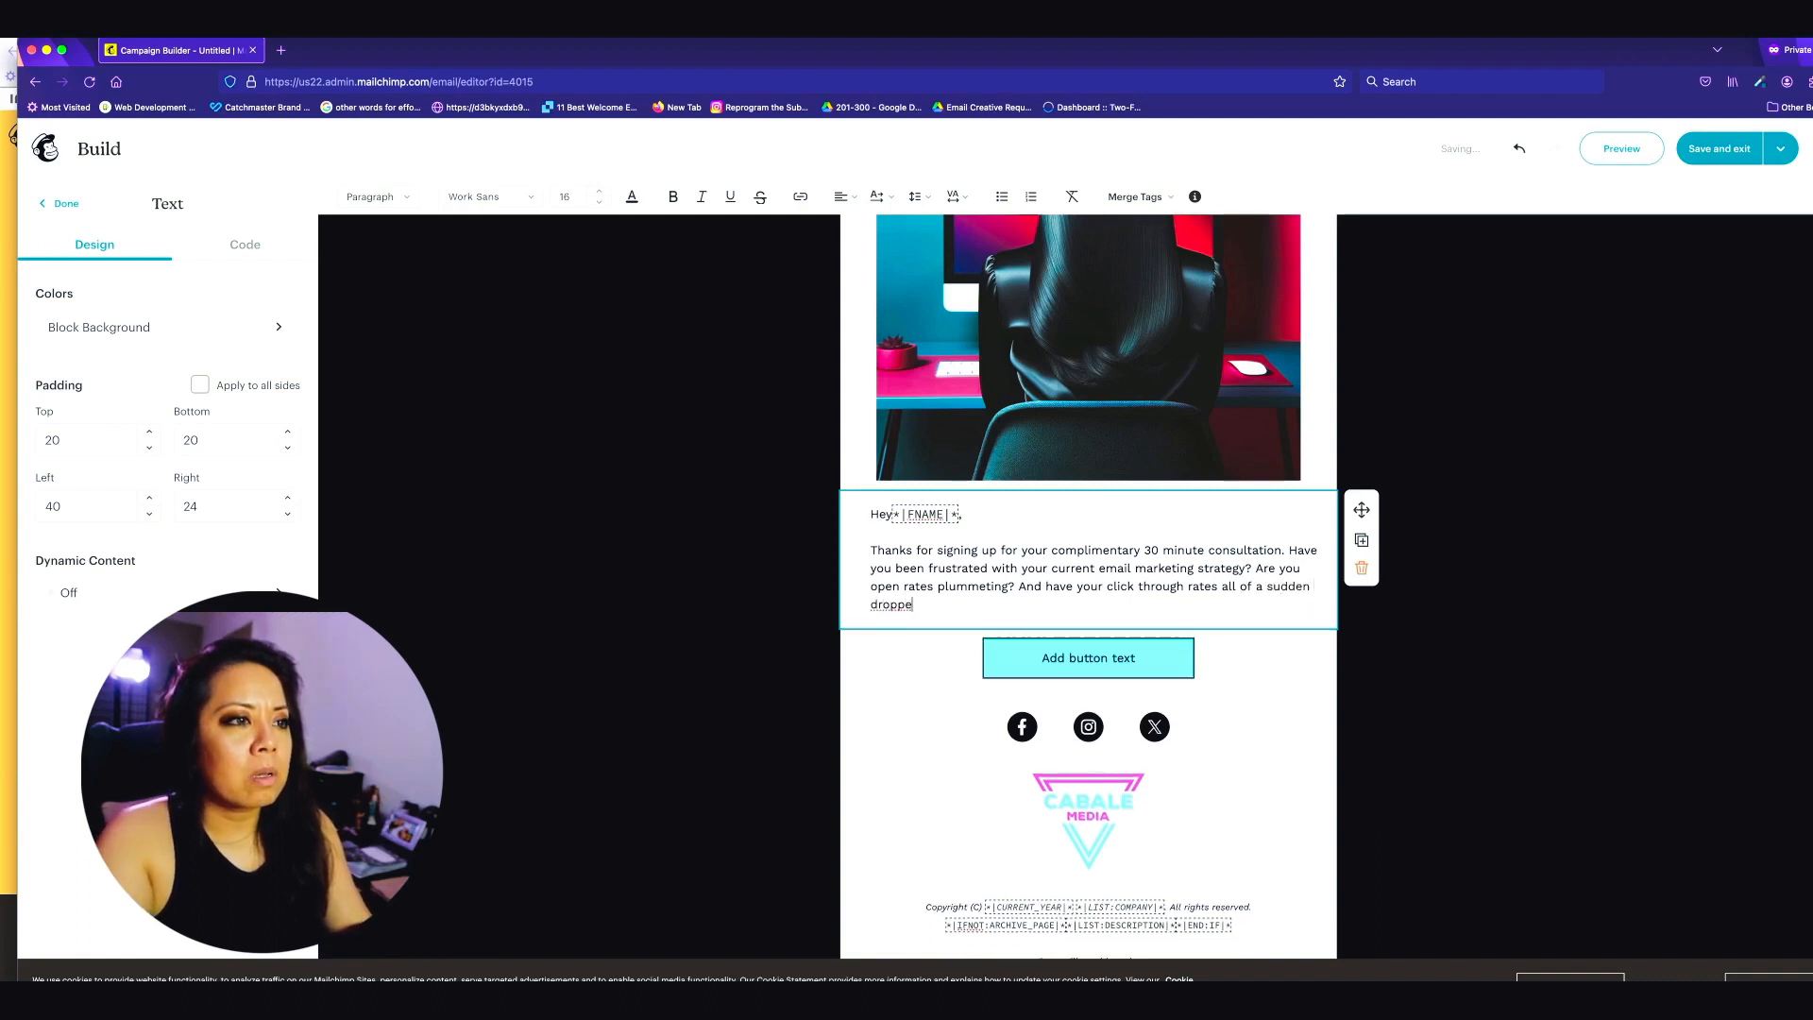
text(d to the point of no )
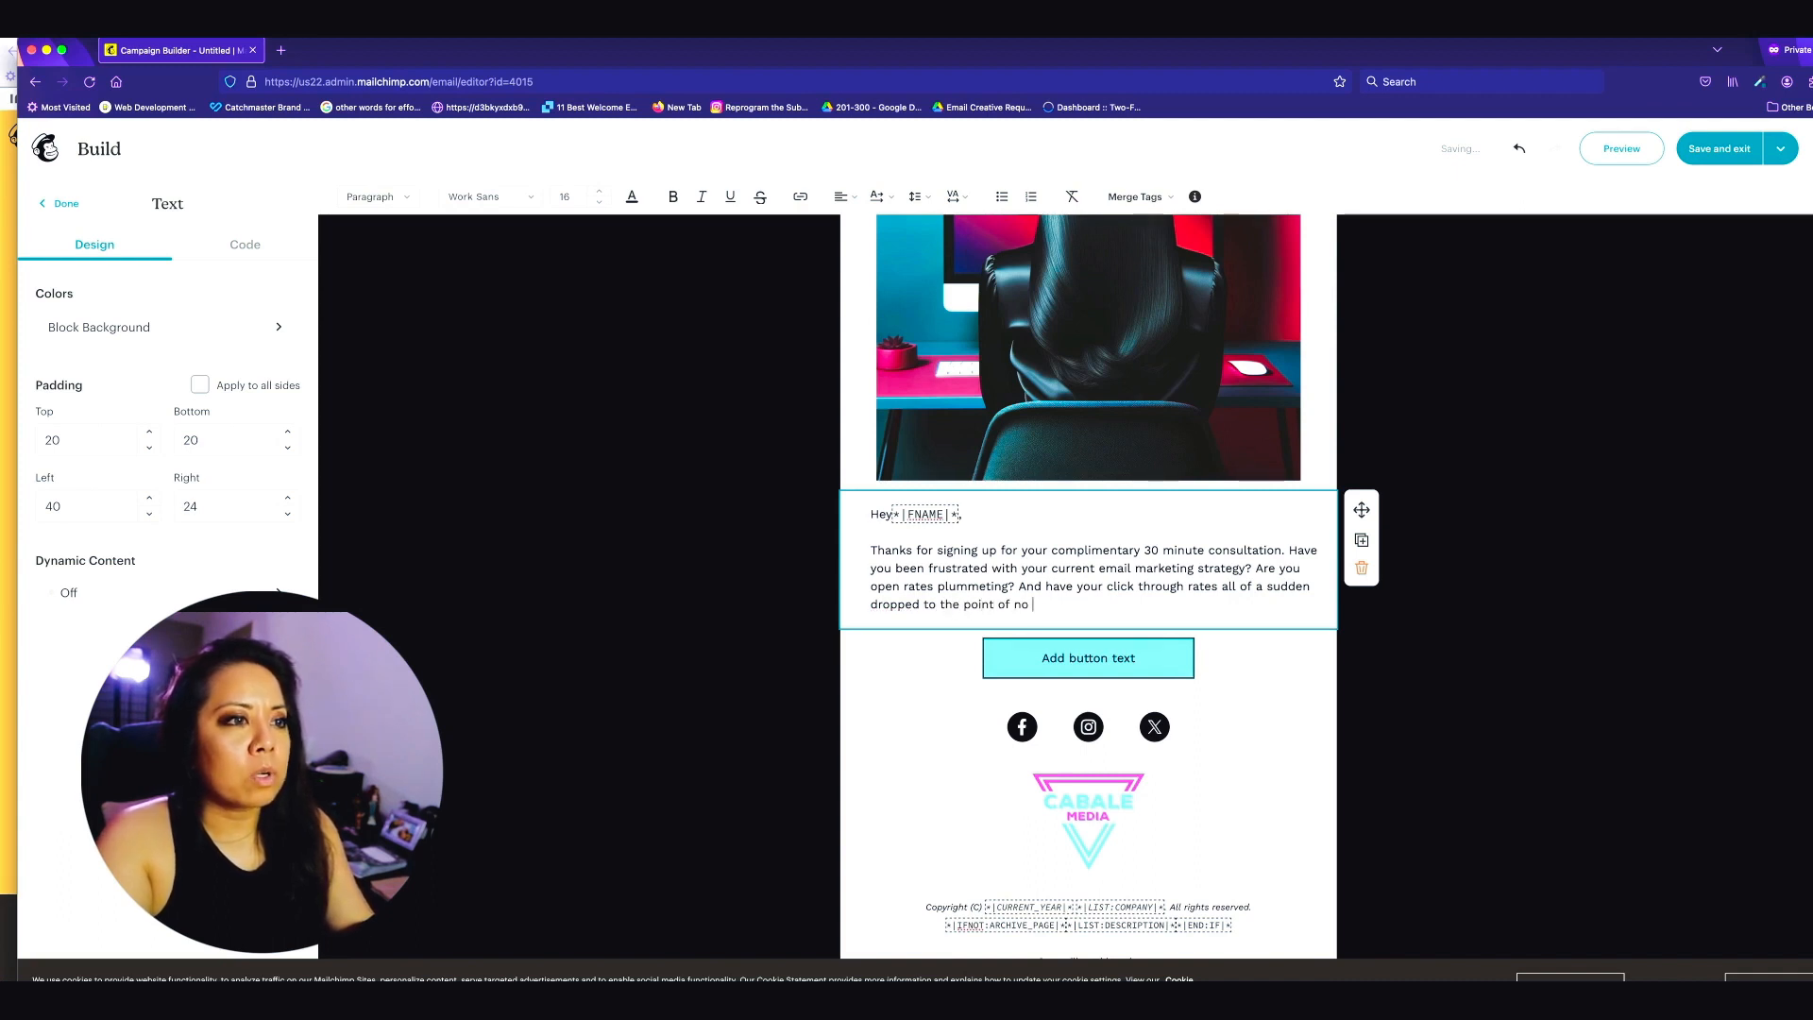
text(retrun>)
key(BackSpace)
key(BackSpace)
key(BackSpace)
key(BackSpace)
key(BackSpace)
text(urn?)
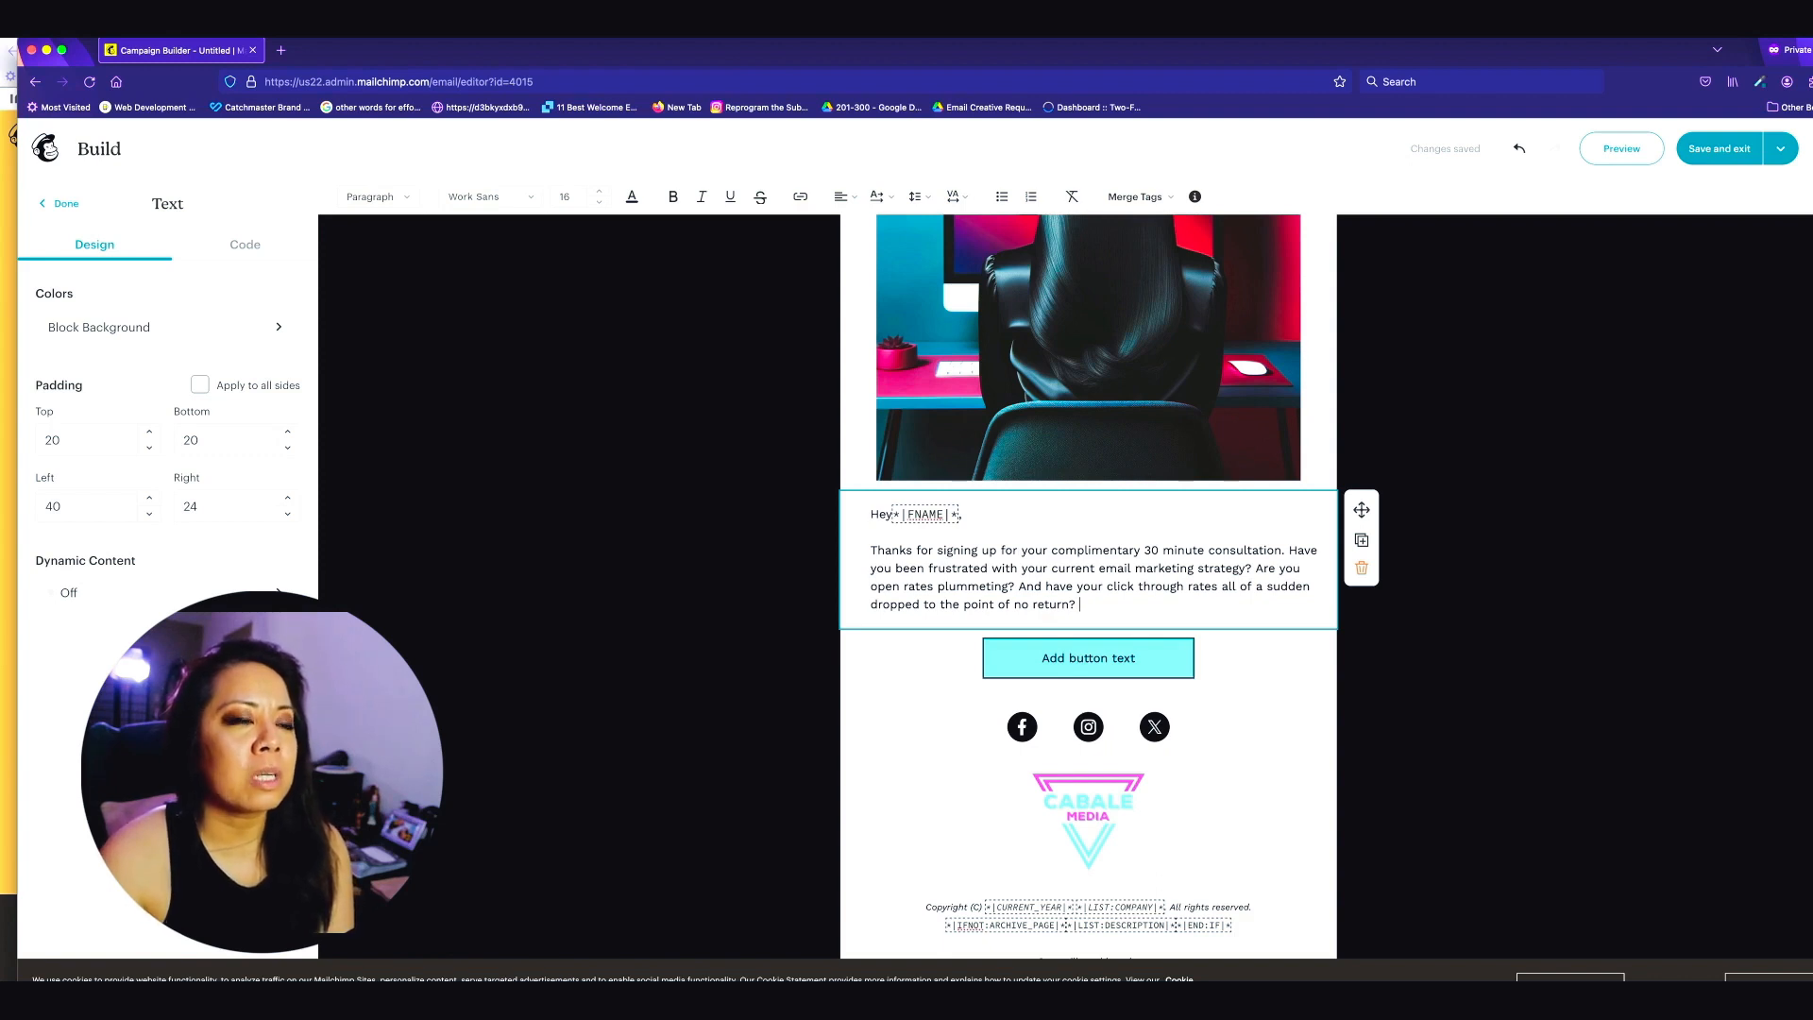
click(1291, 550)
Split off 'Have you been frustrated…' and add 'OR even worse! …millions on the table'.
key(Return)
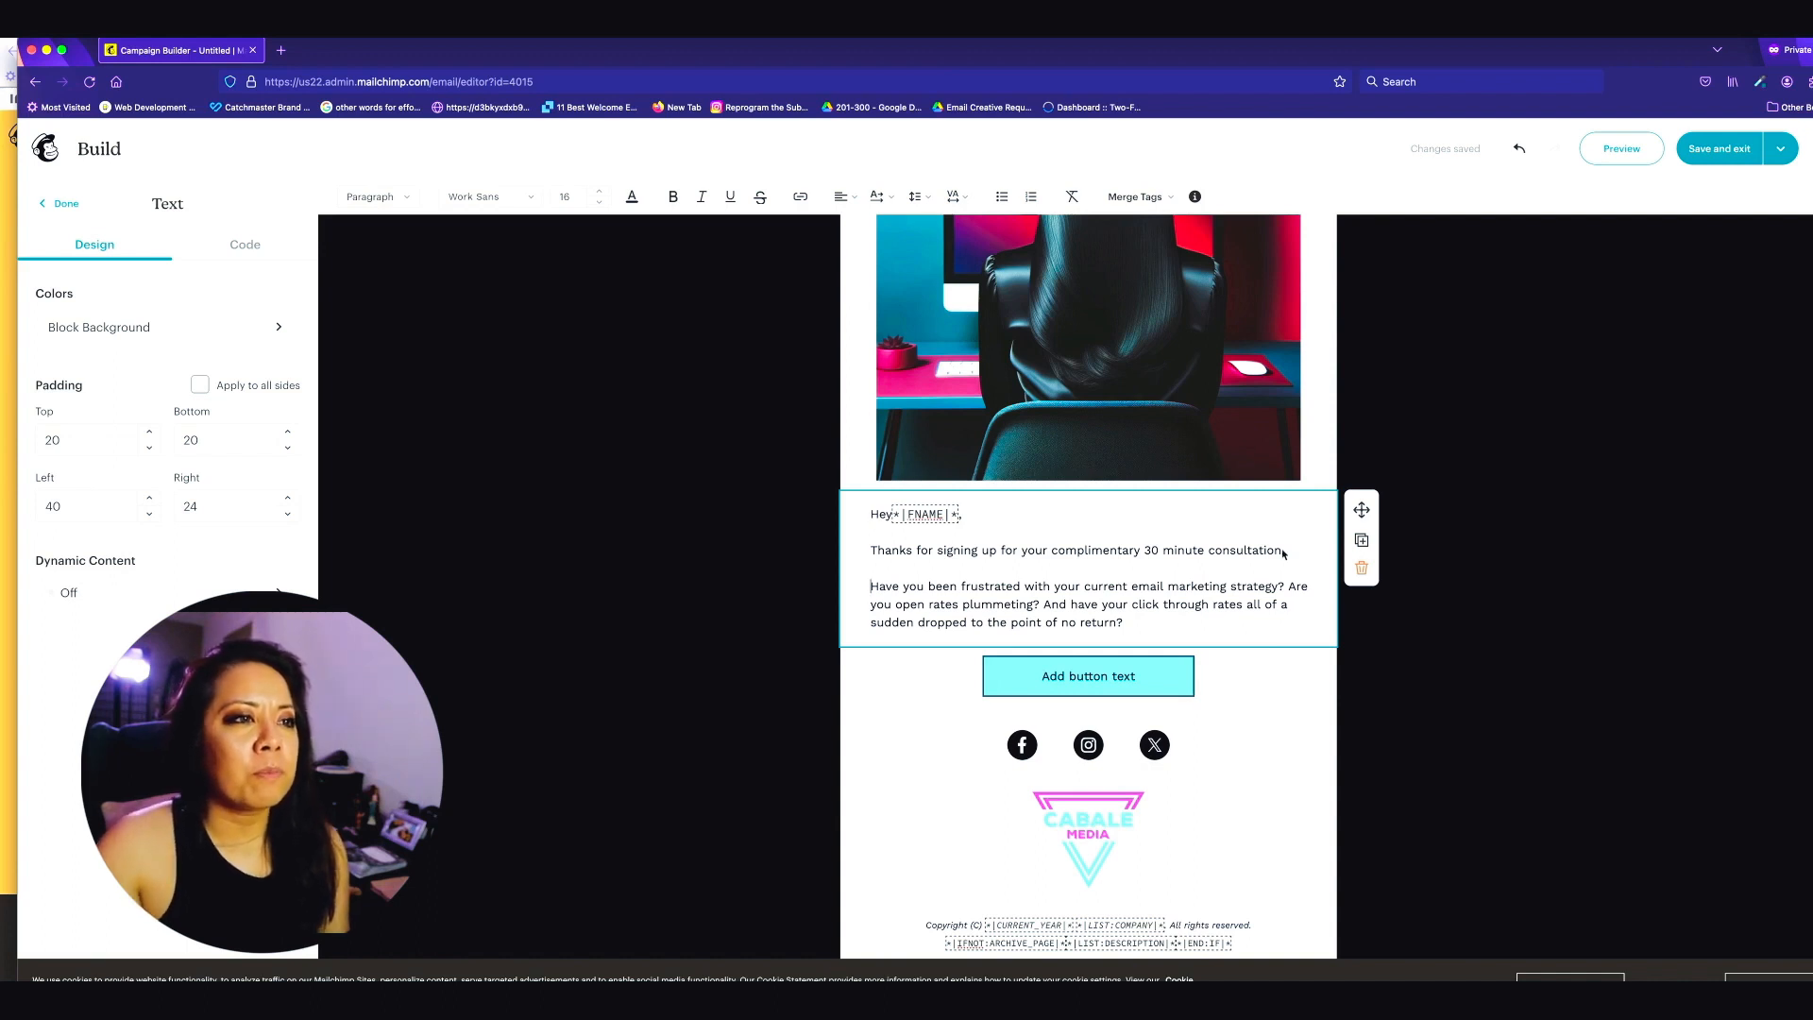
click(1162, 619)
key(Return)
text(or)
key(BackSpace)
key(BackSpace)
text(OR even)
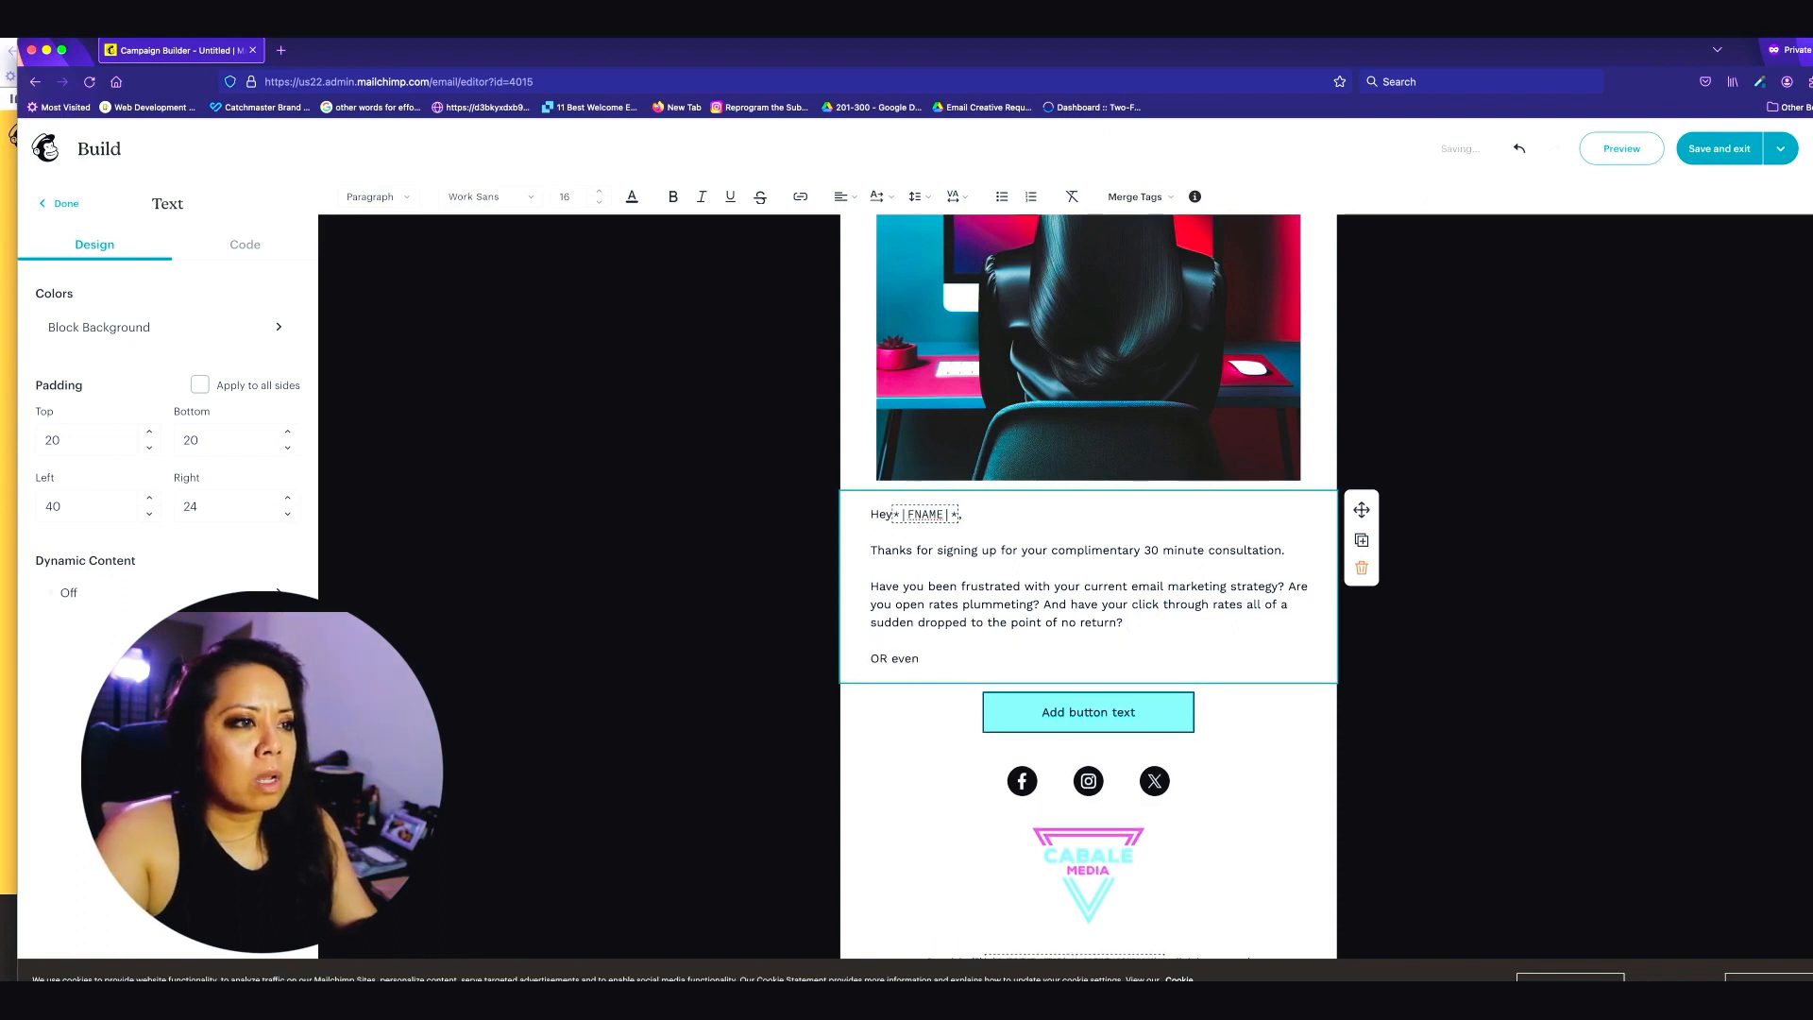
text( wror)
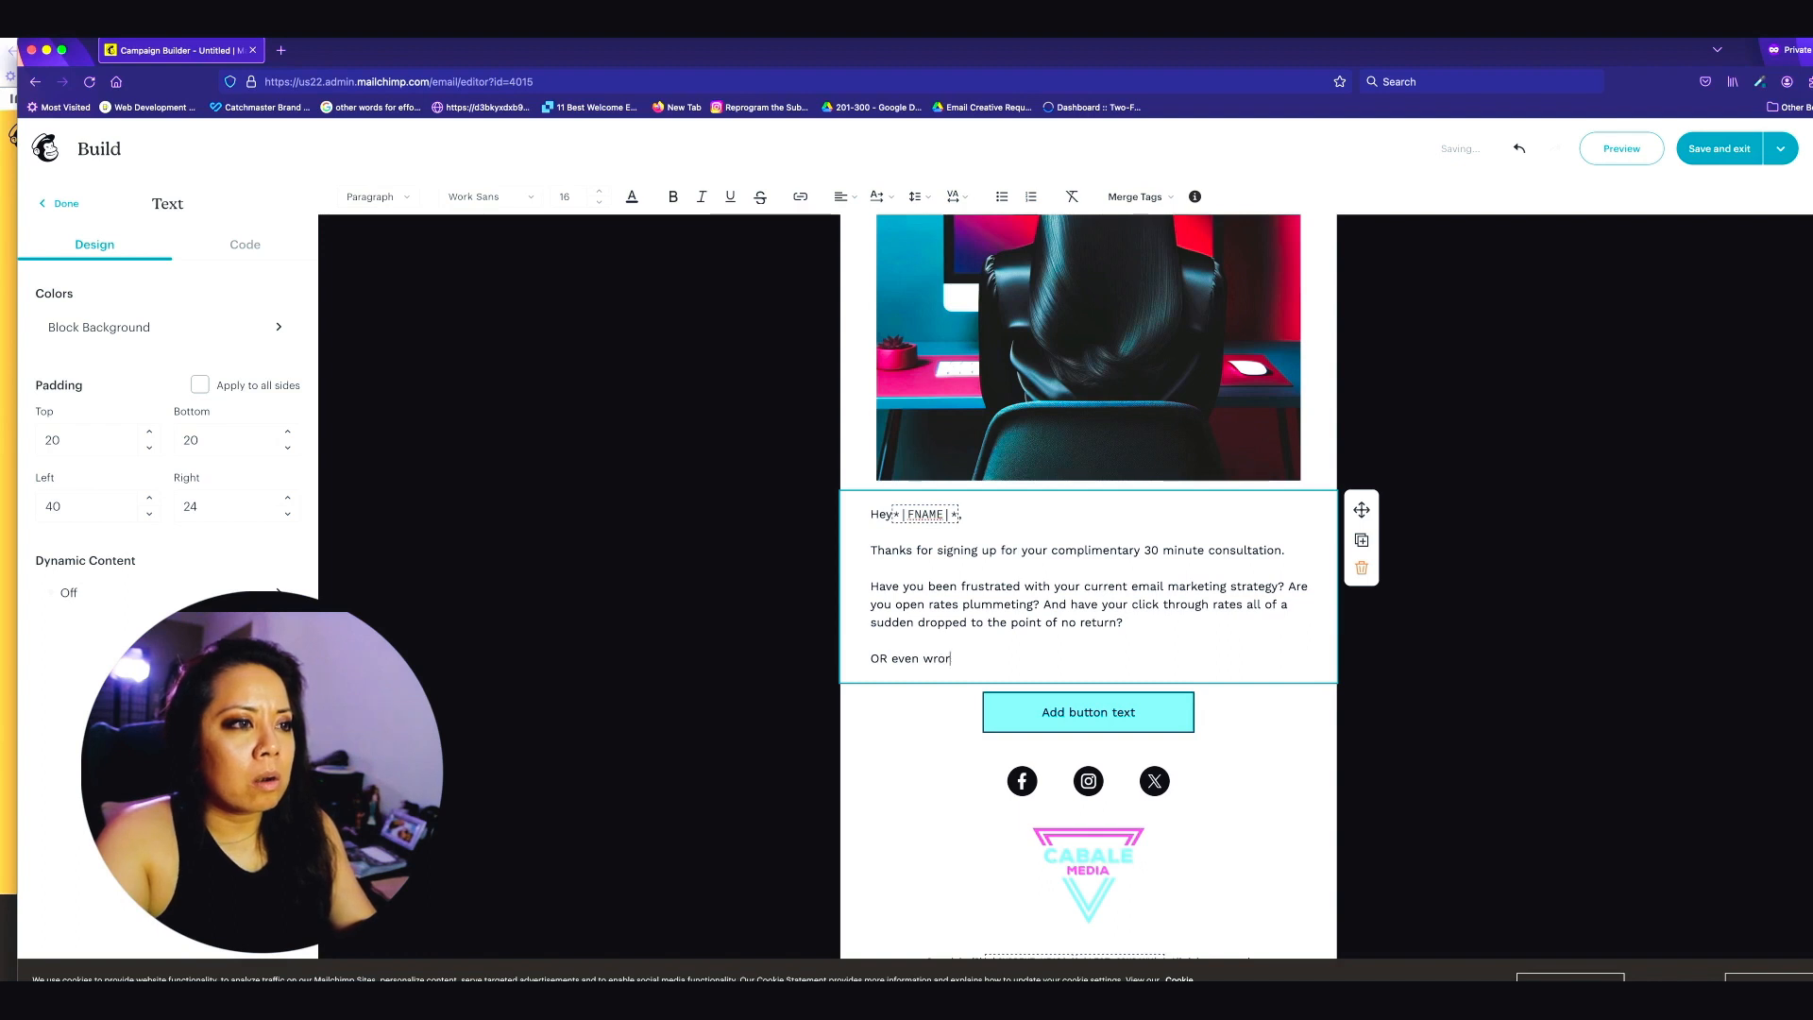
key(BackSpace)
key(BackSpace)
text(orse! You have)
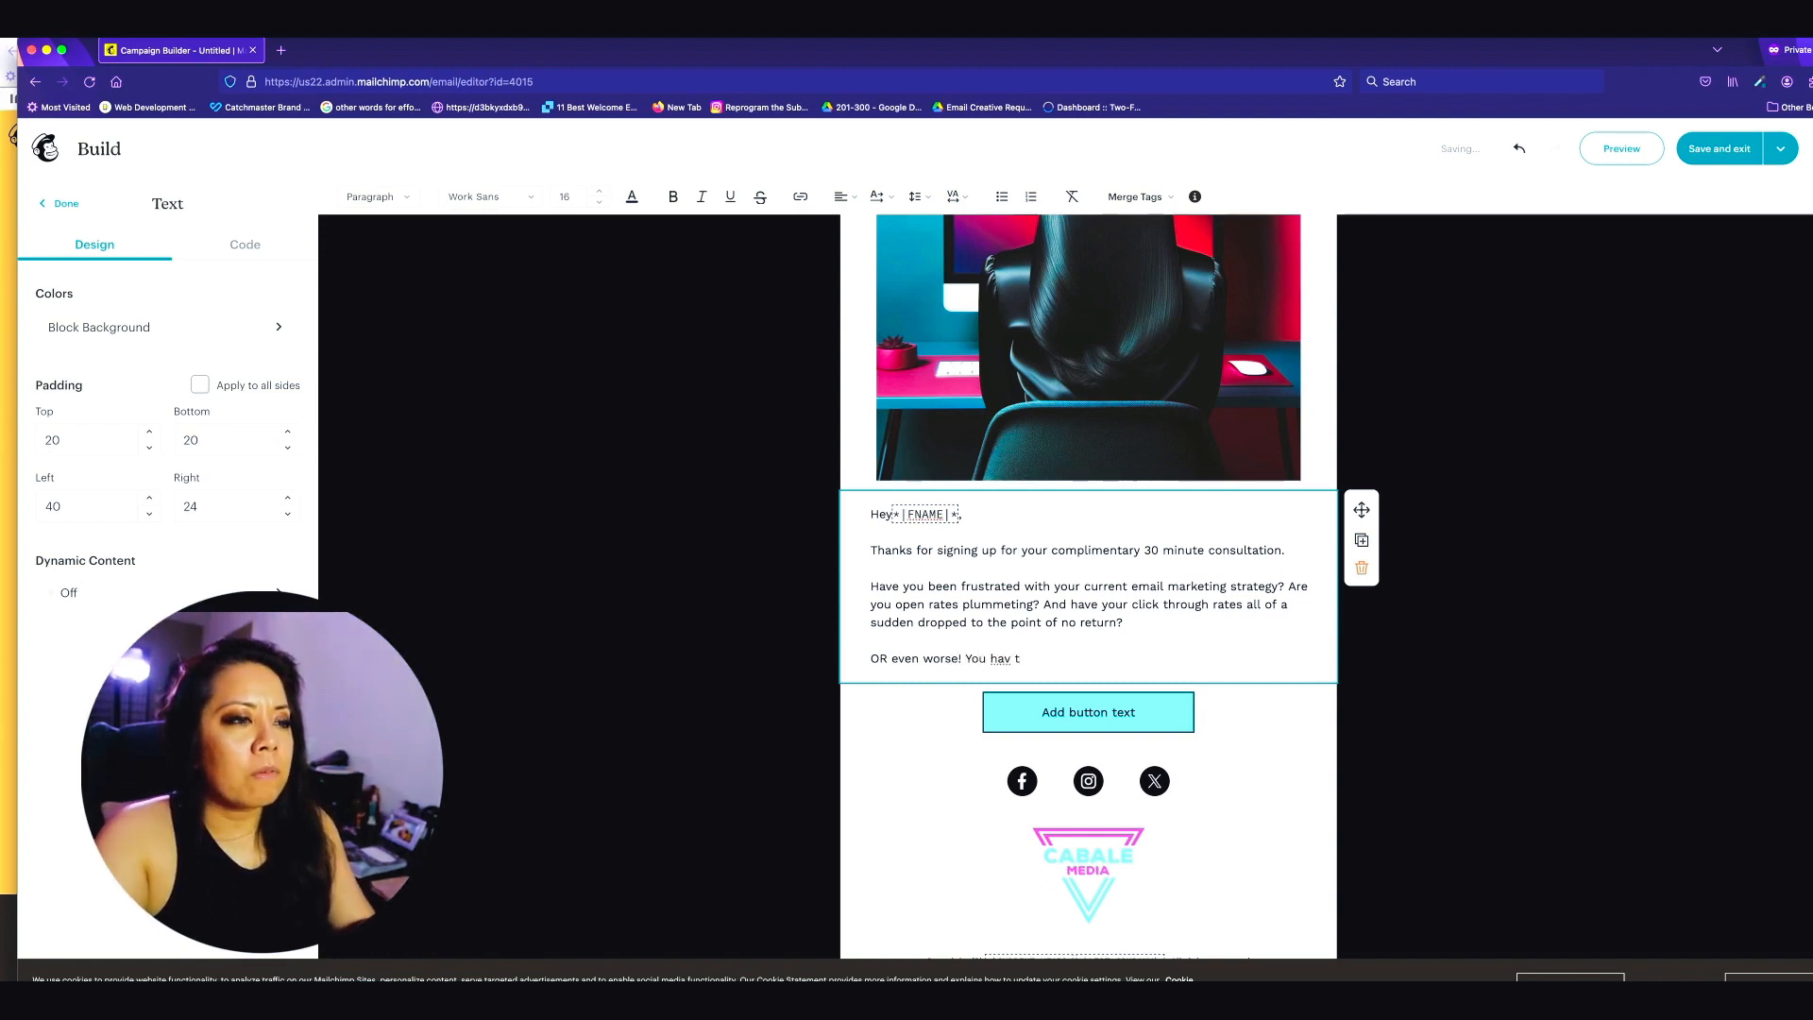
text( tons of su)
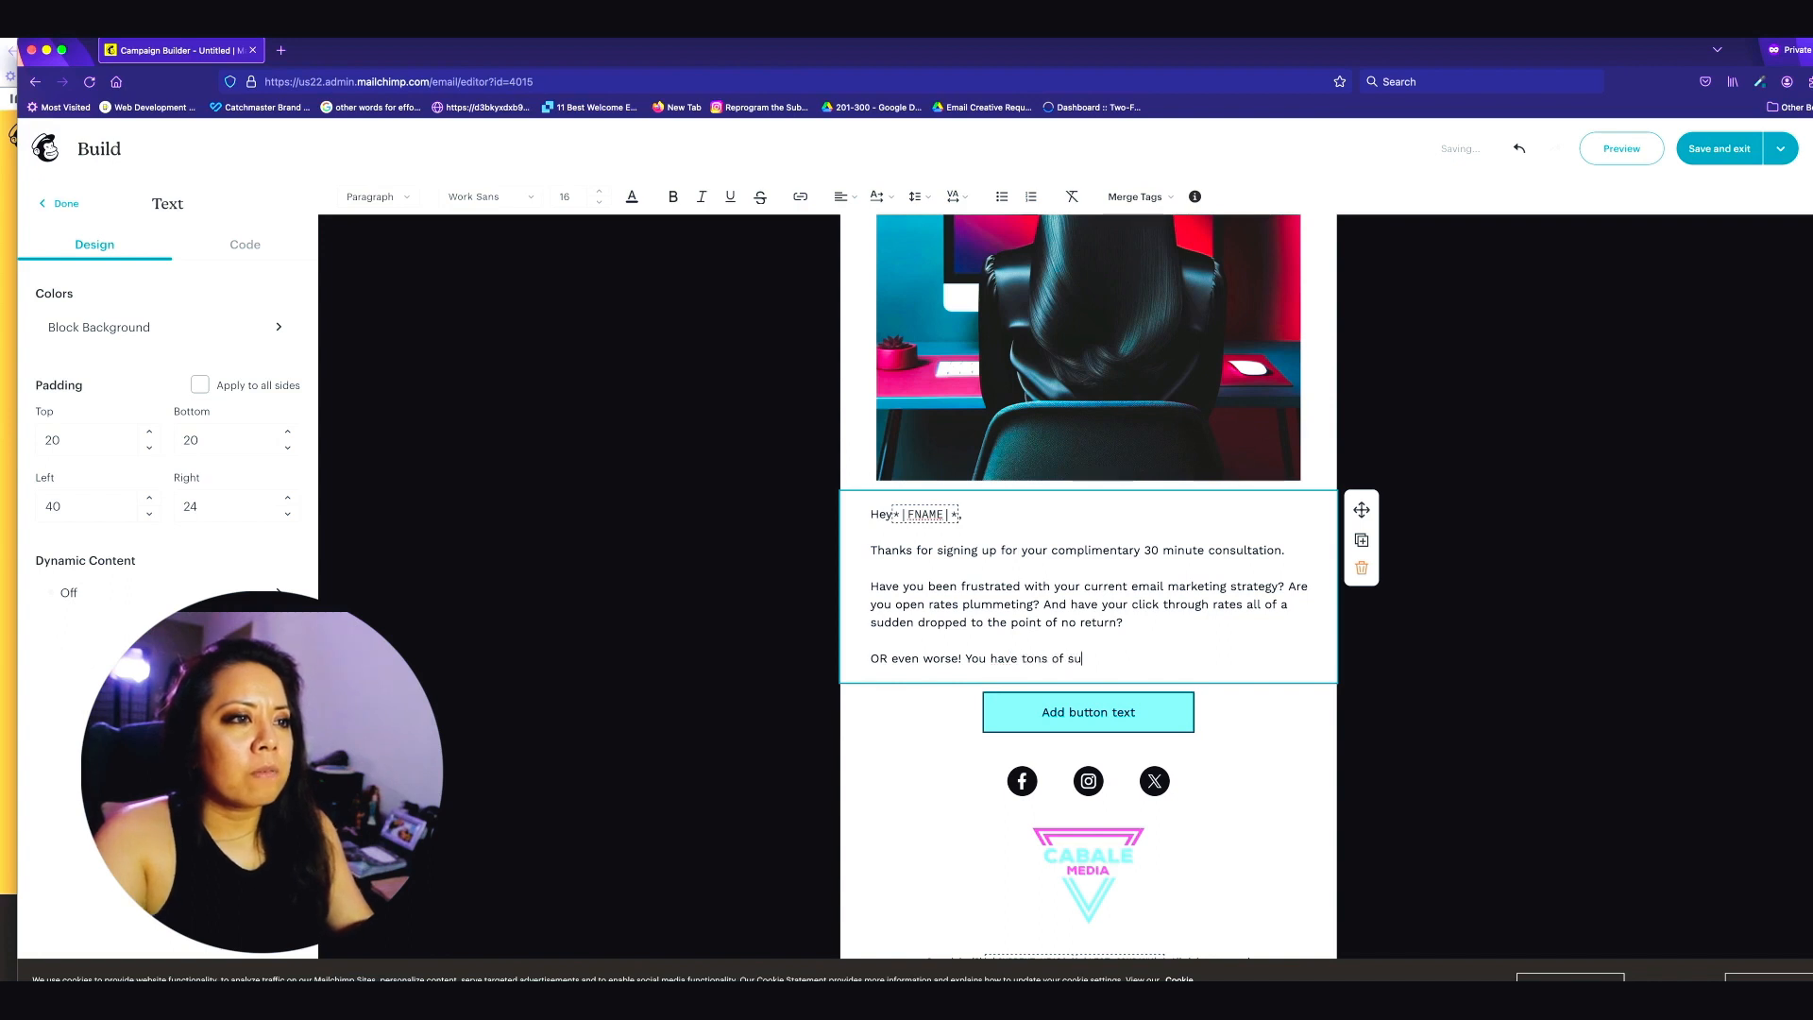
text(bscri)
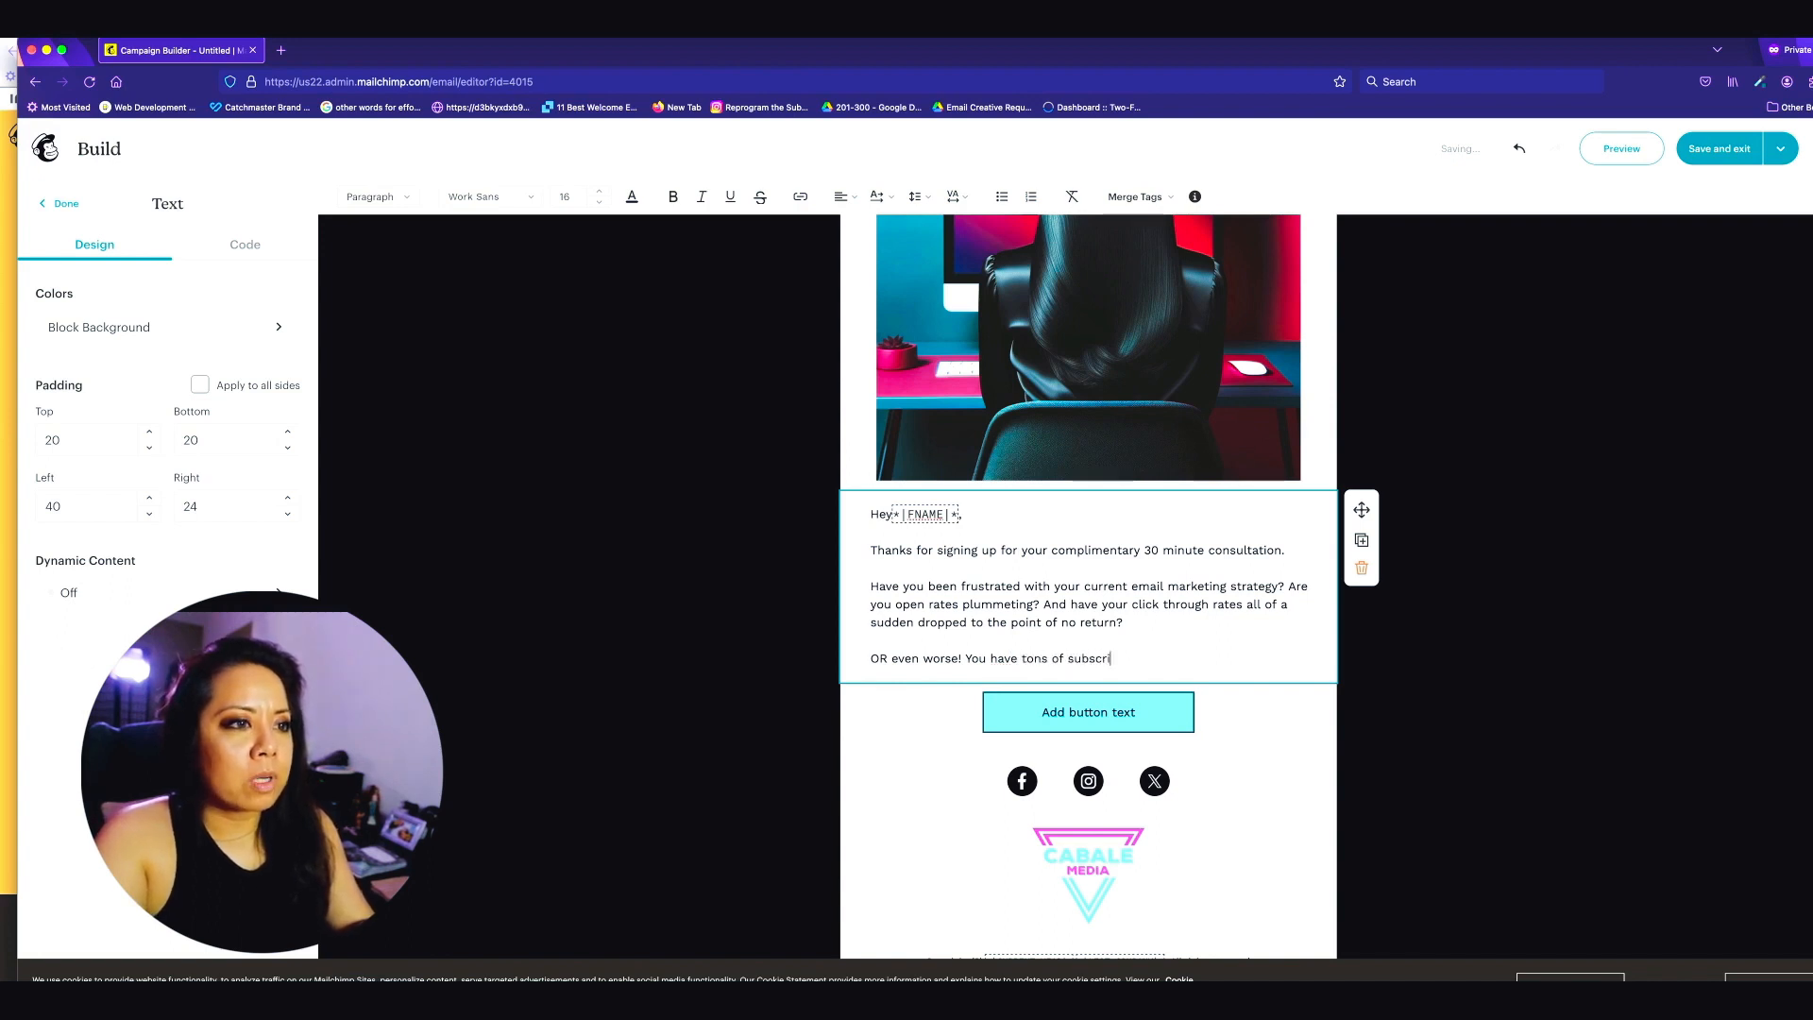
text(bers and have n)
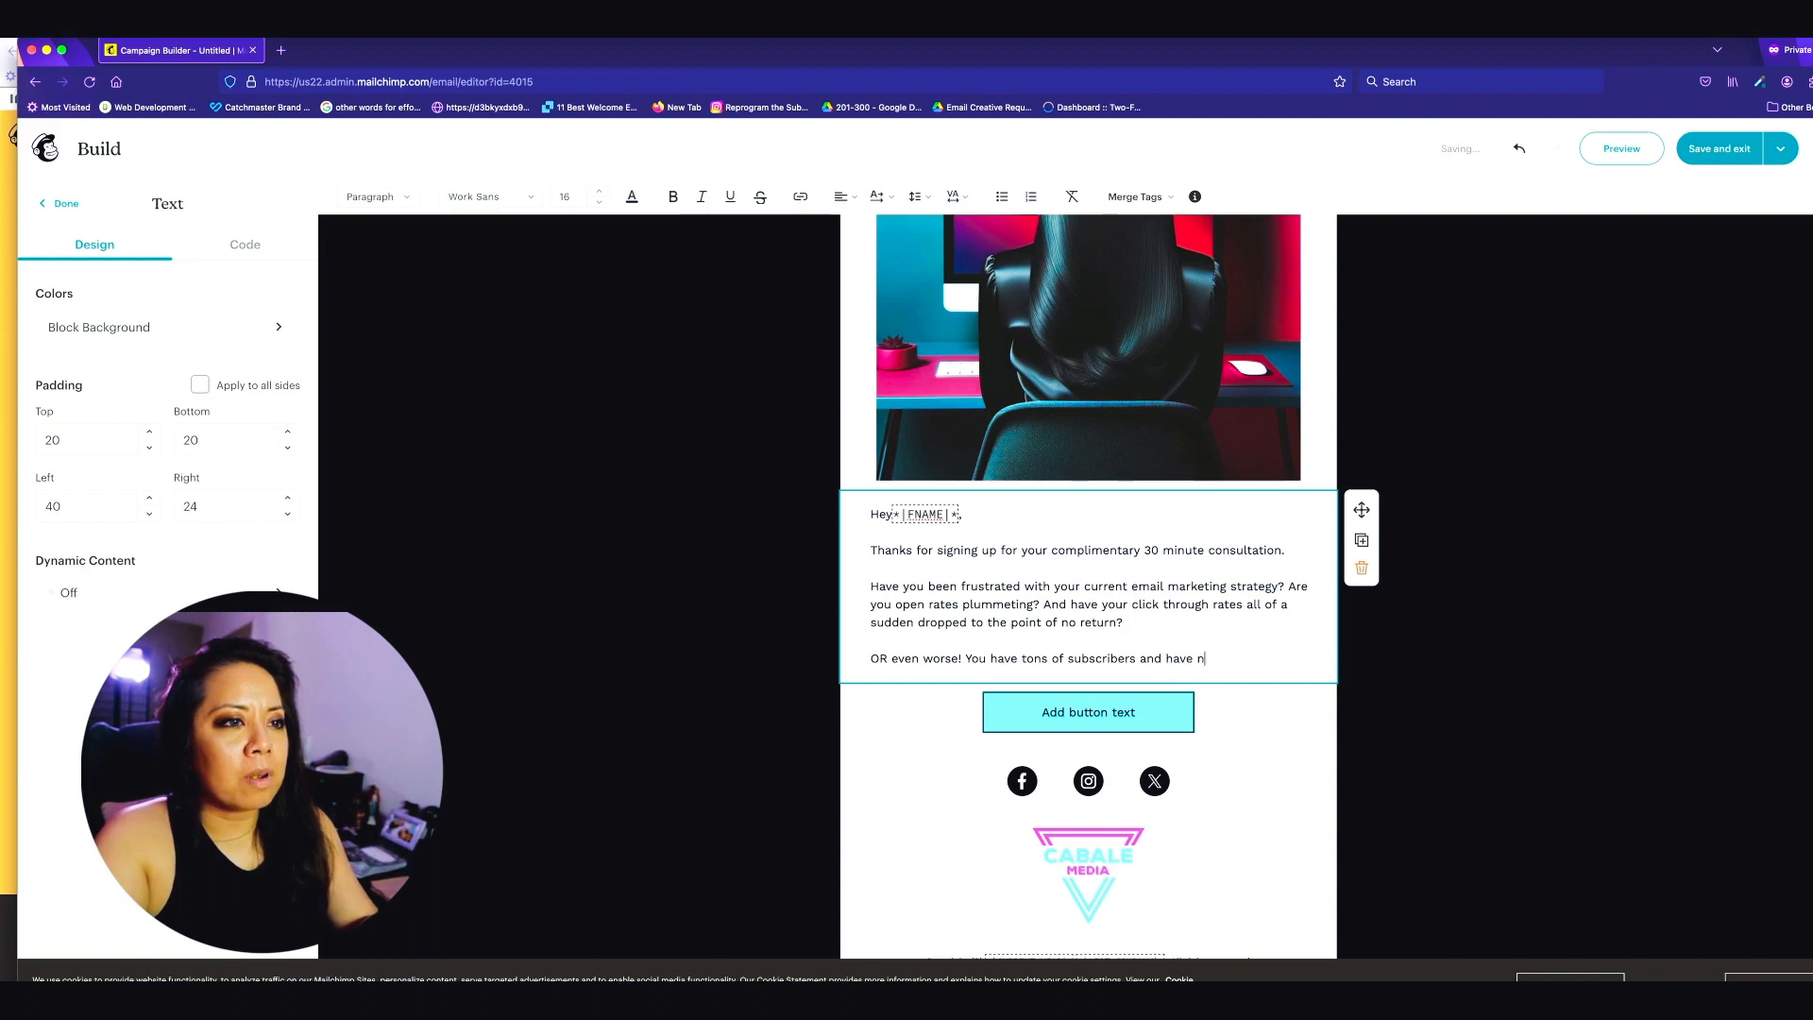
text(ot started )
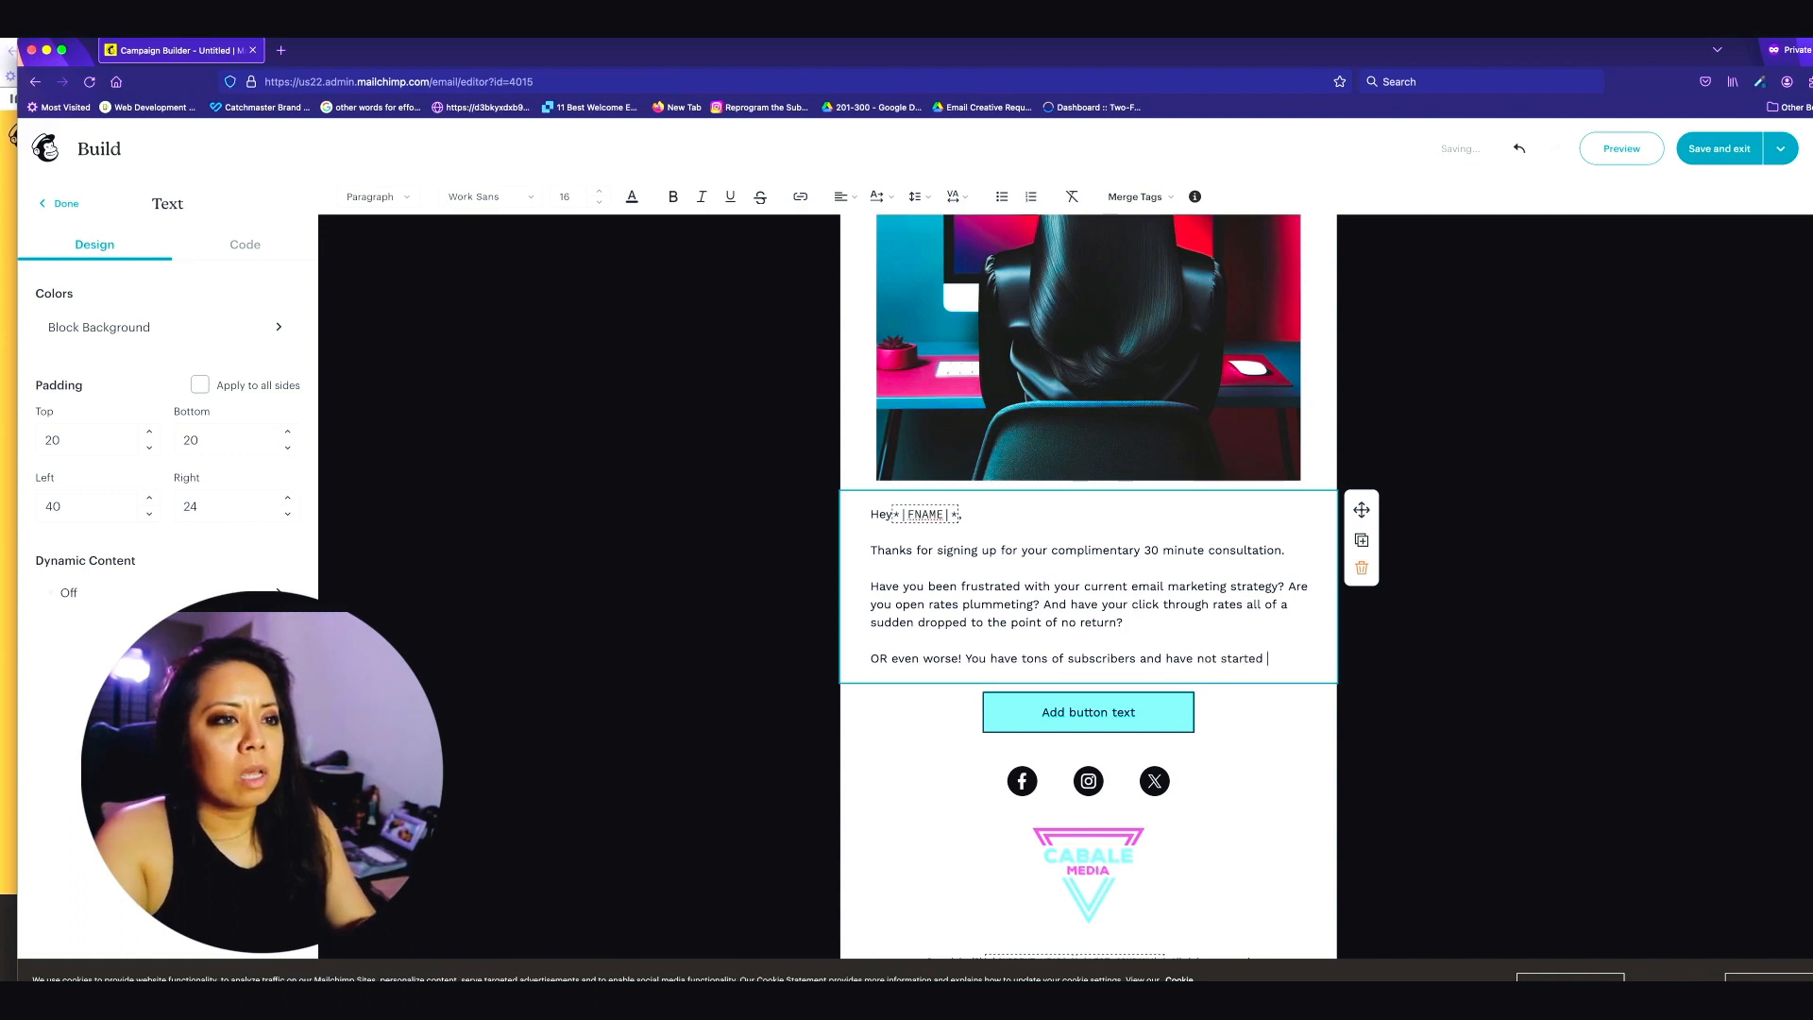
text(an email )
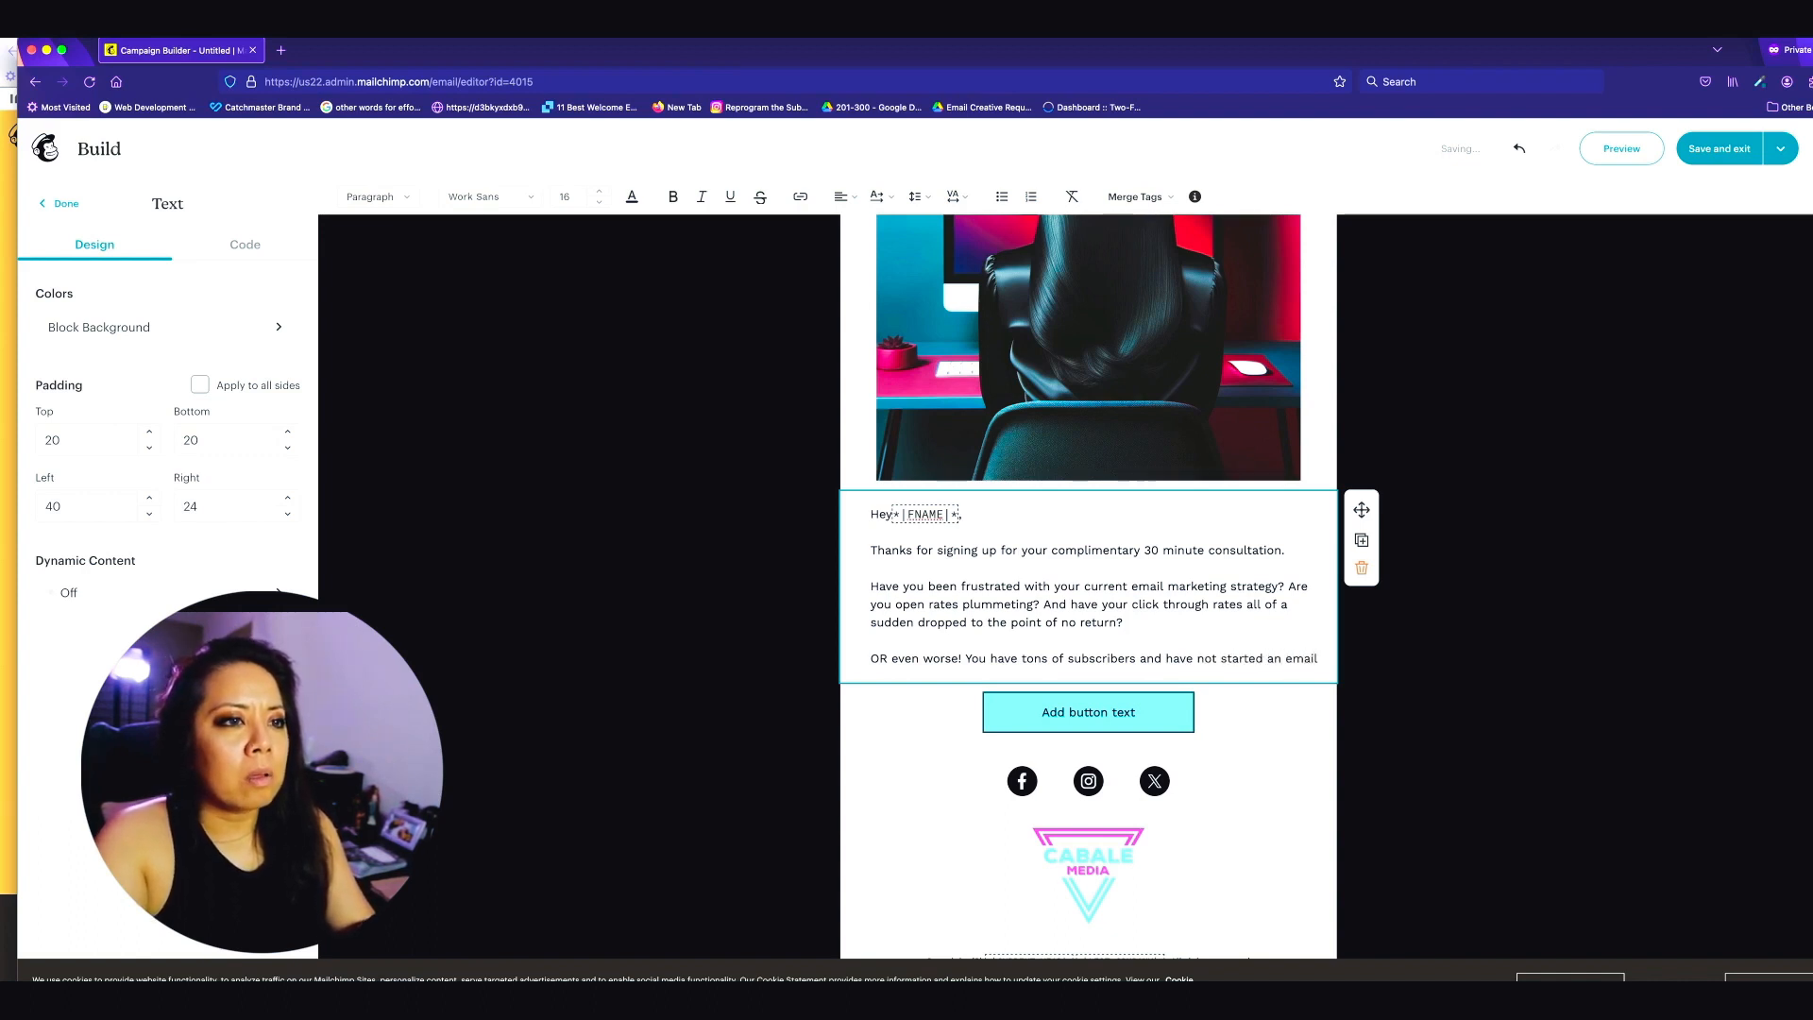
text(marketing plan)
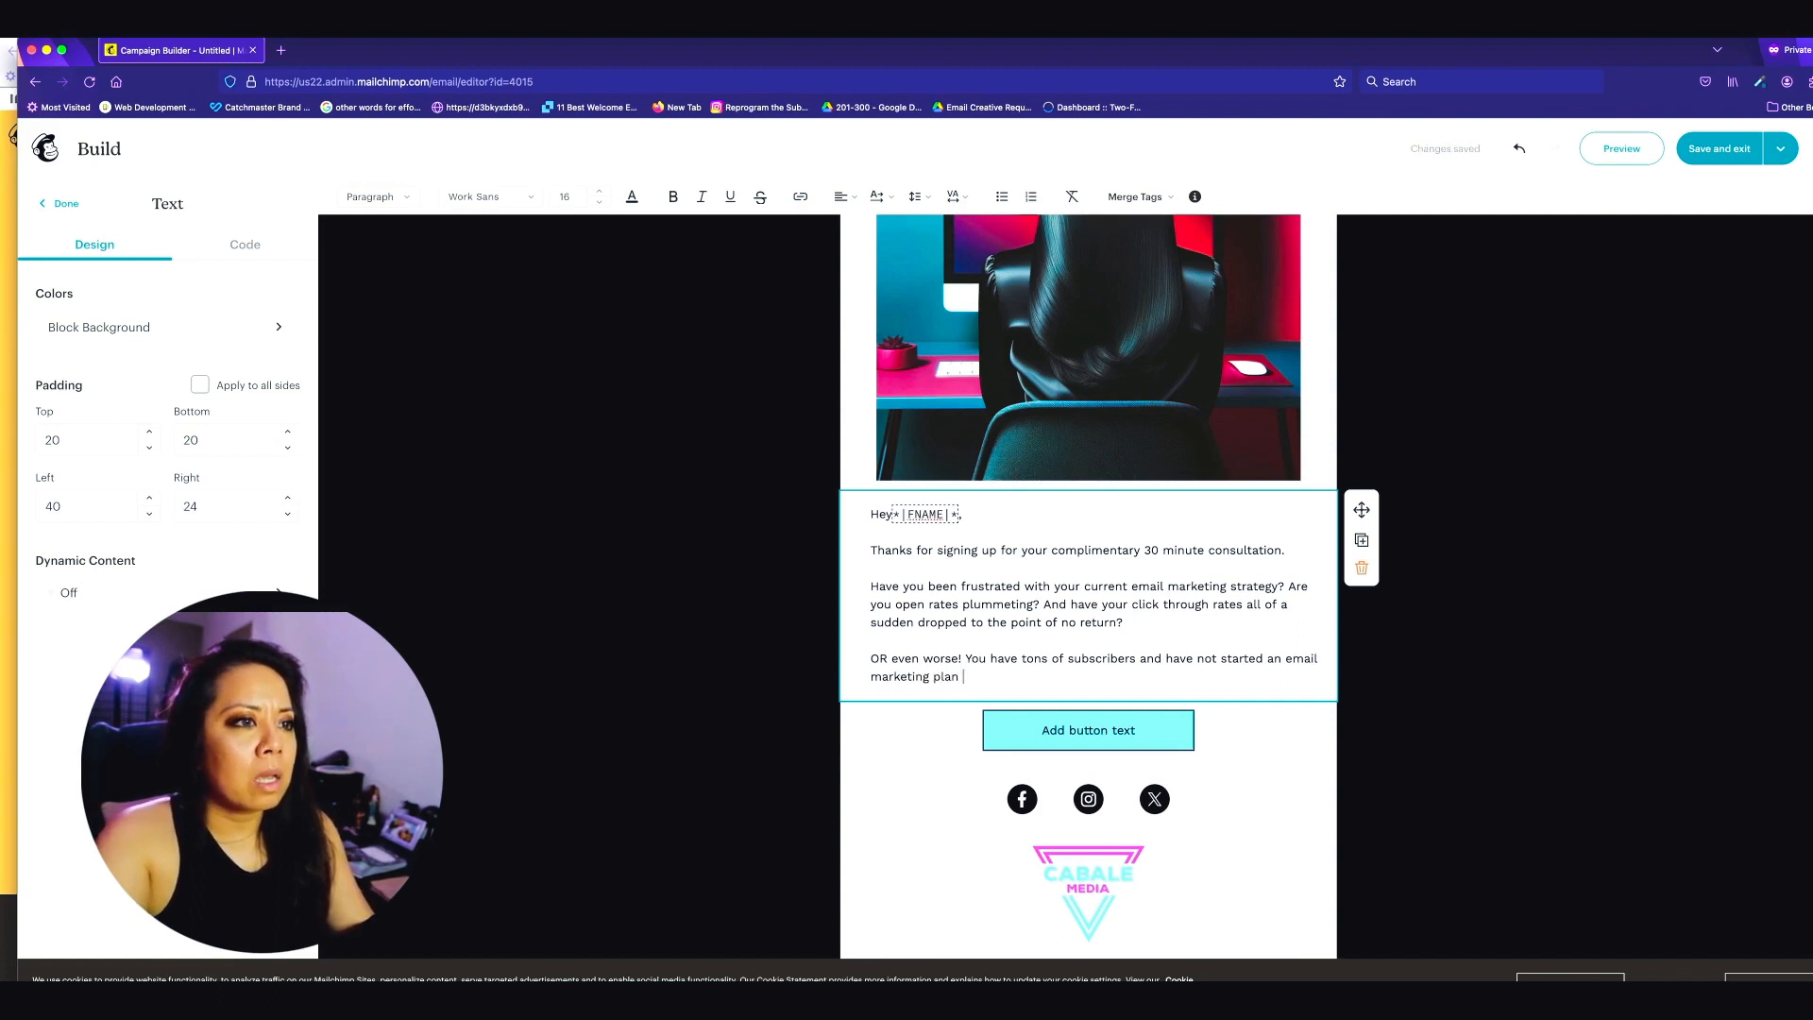
text(yet?)
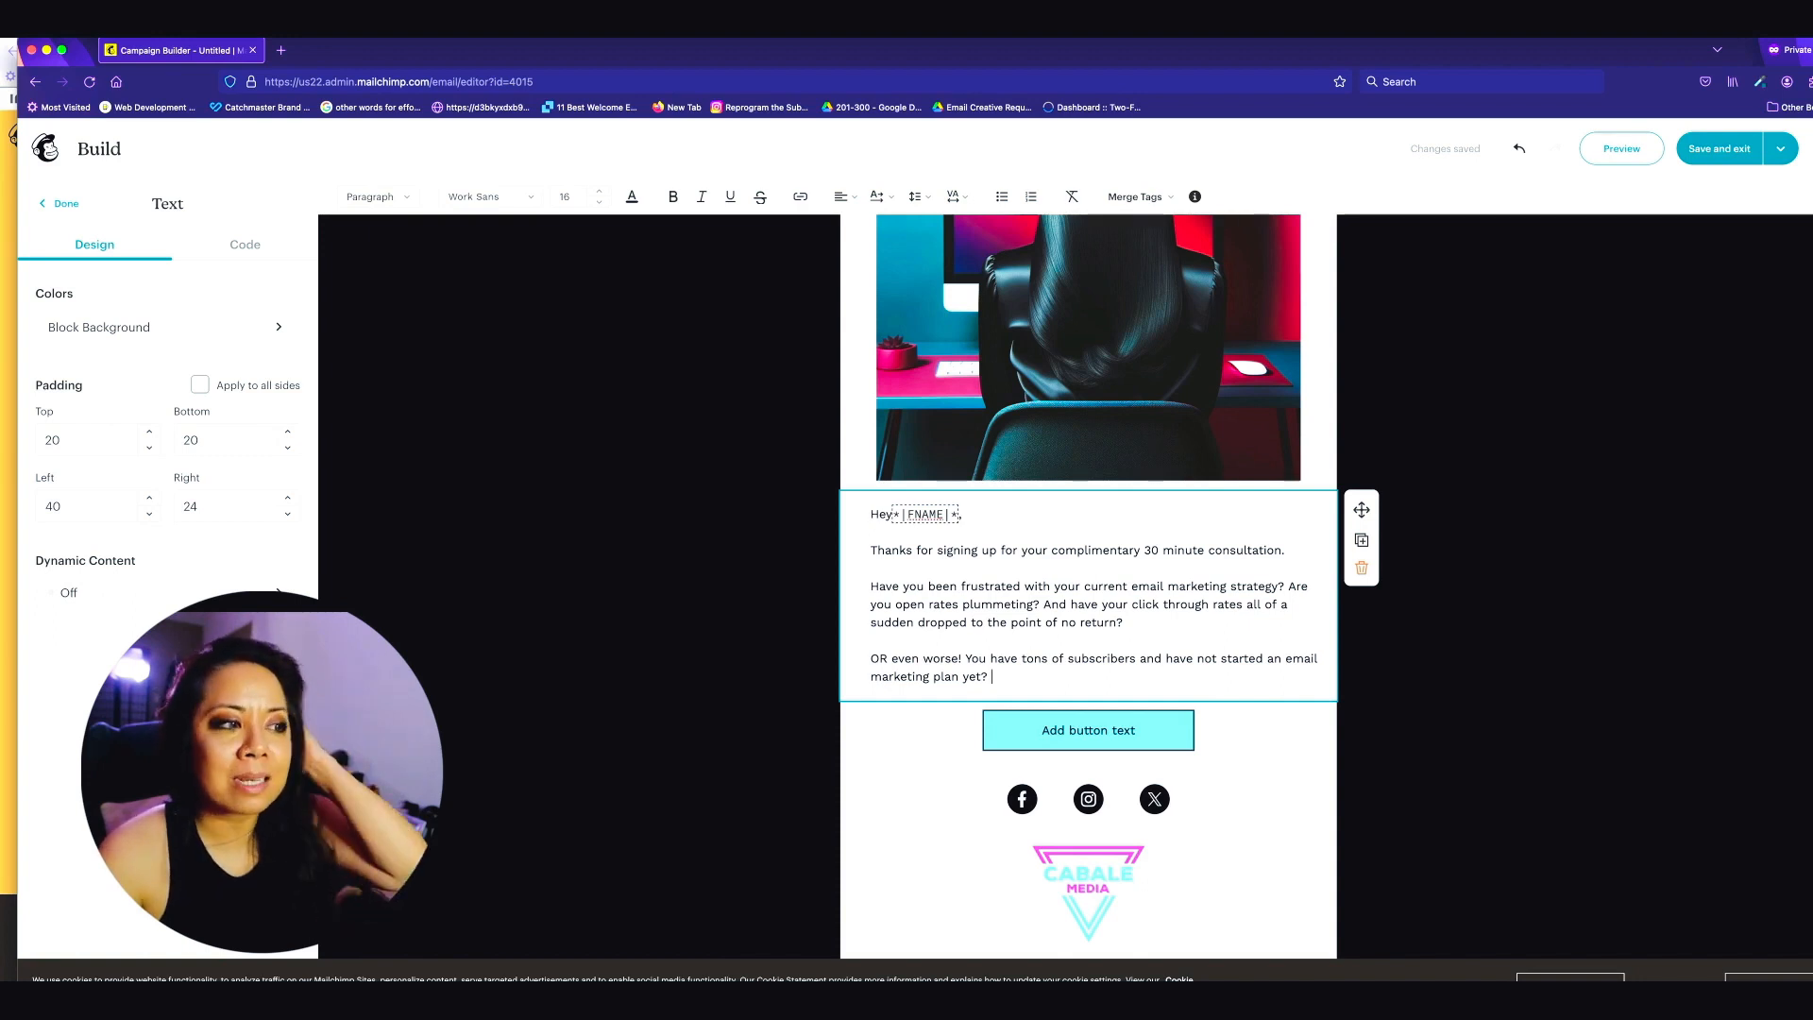
key(BackSpace)
text(. Leaving hundreds, thousands ot even millions on the table)
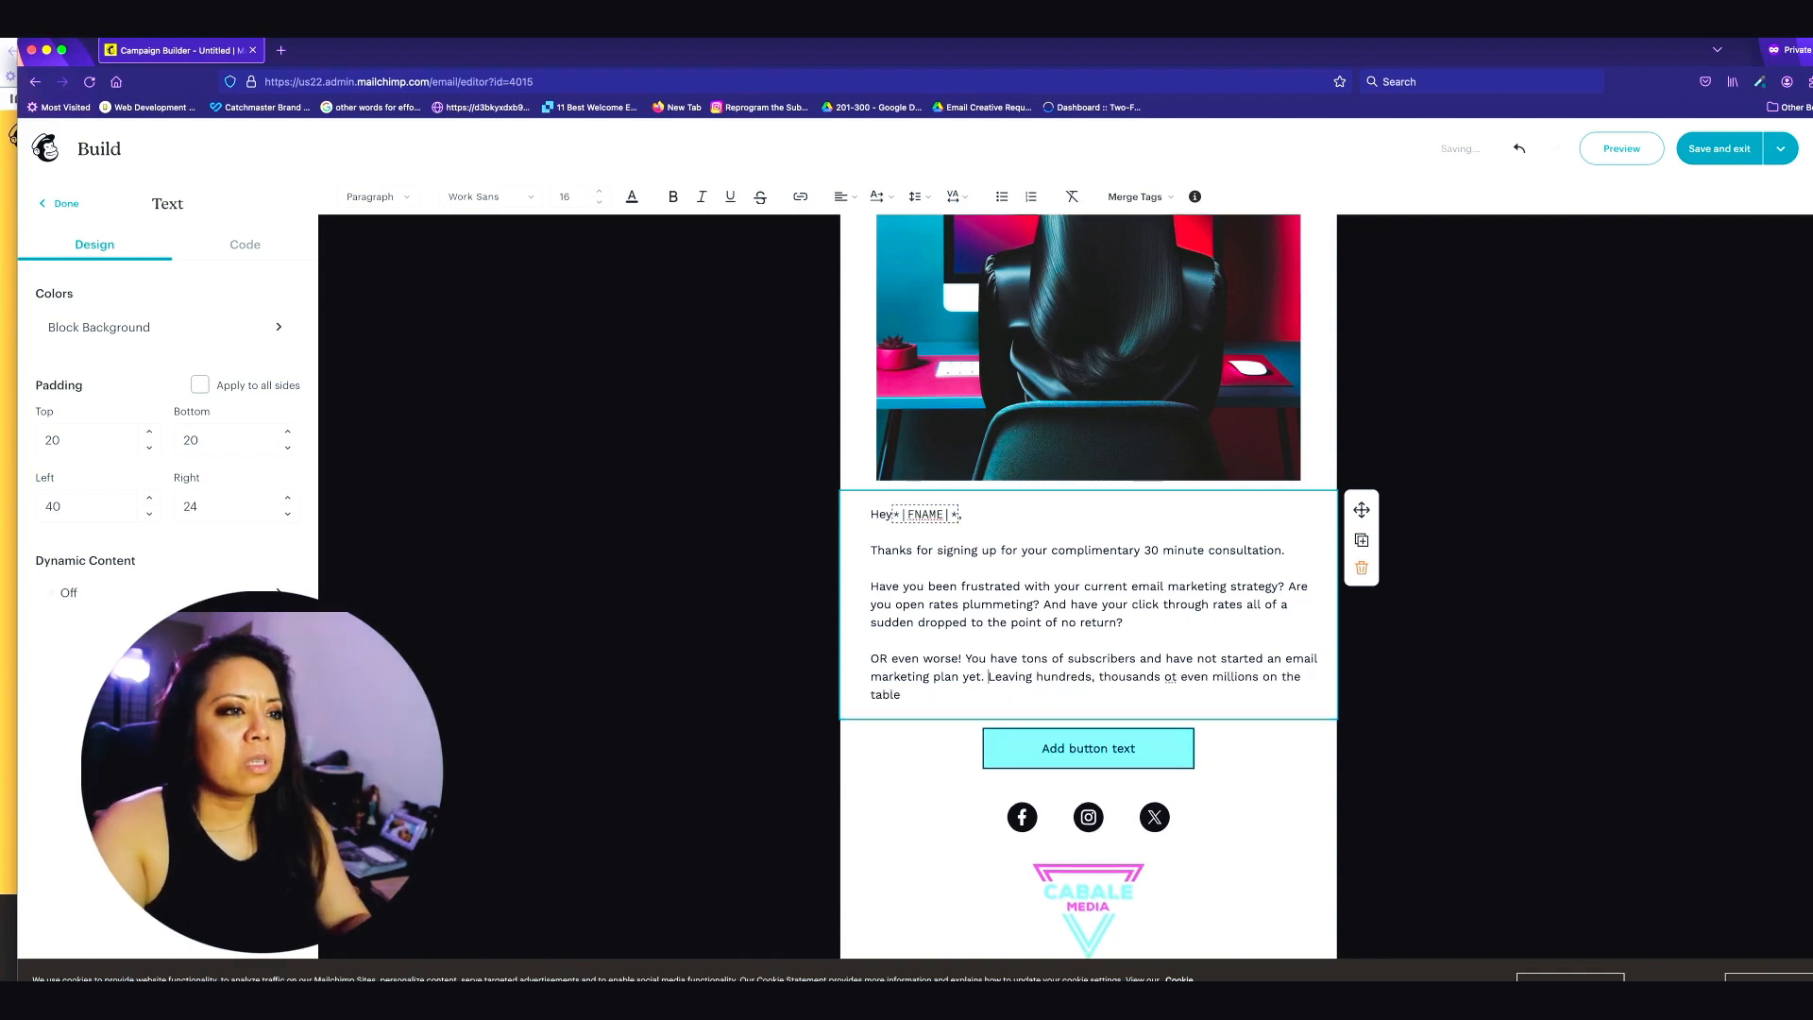
right_click(1170, 677)
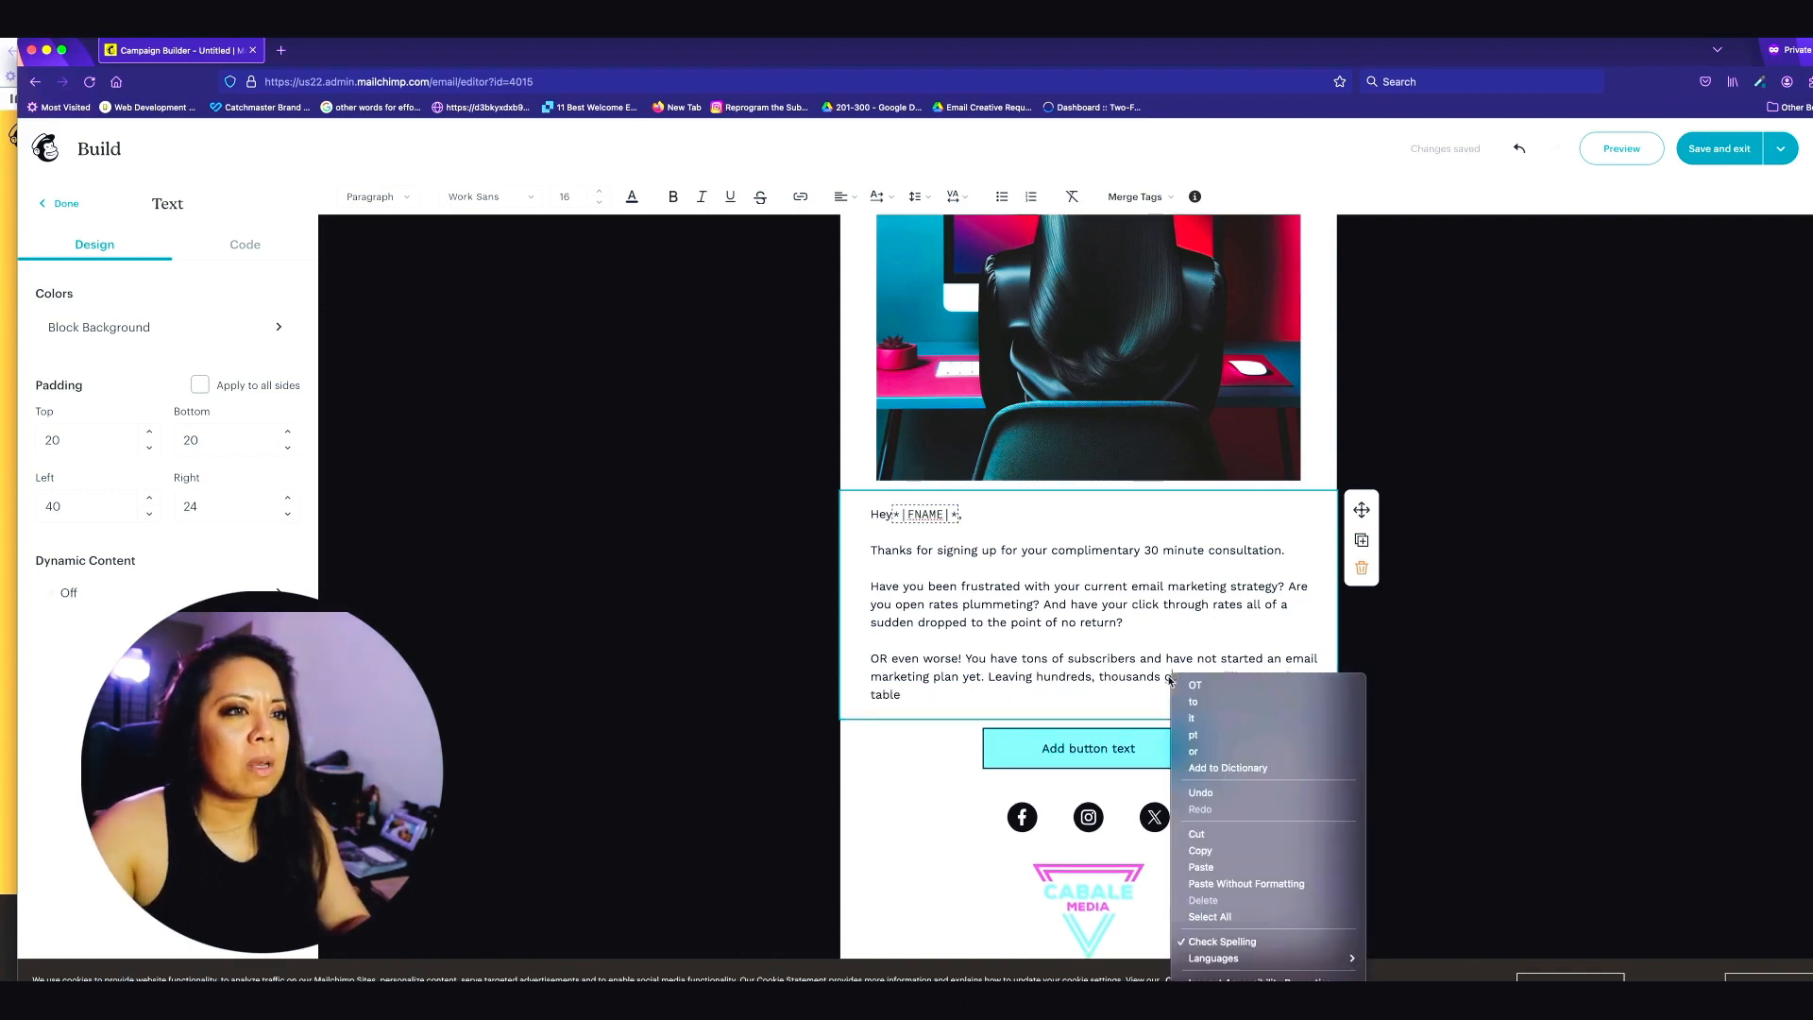
Correct the misspelled 'ot' to 'or'.
click(1140, 703)
click(1168, 679)
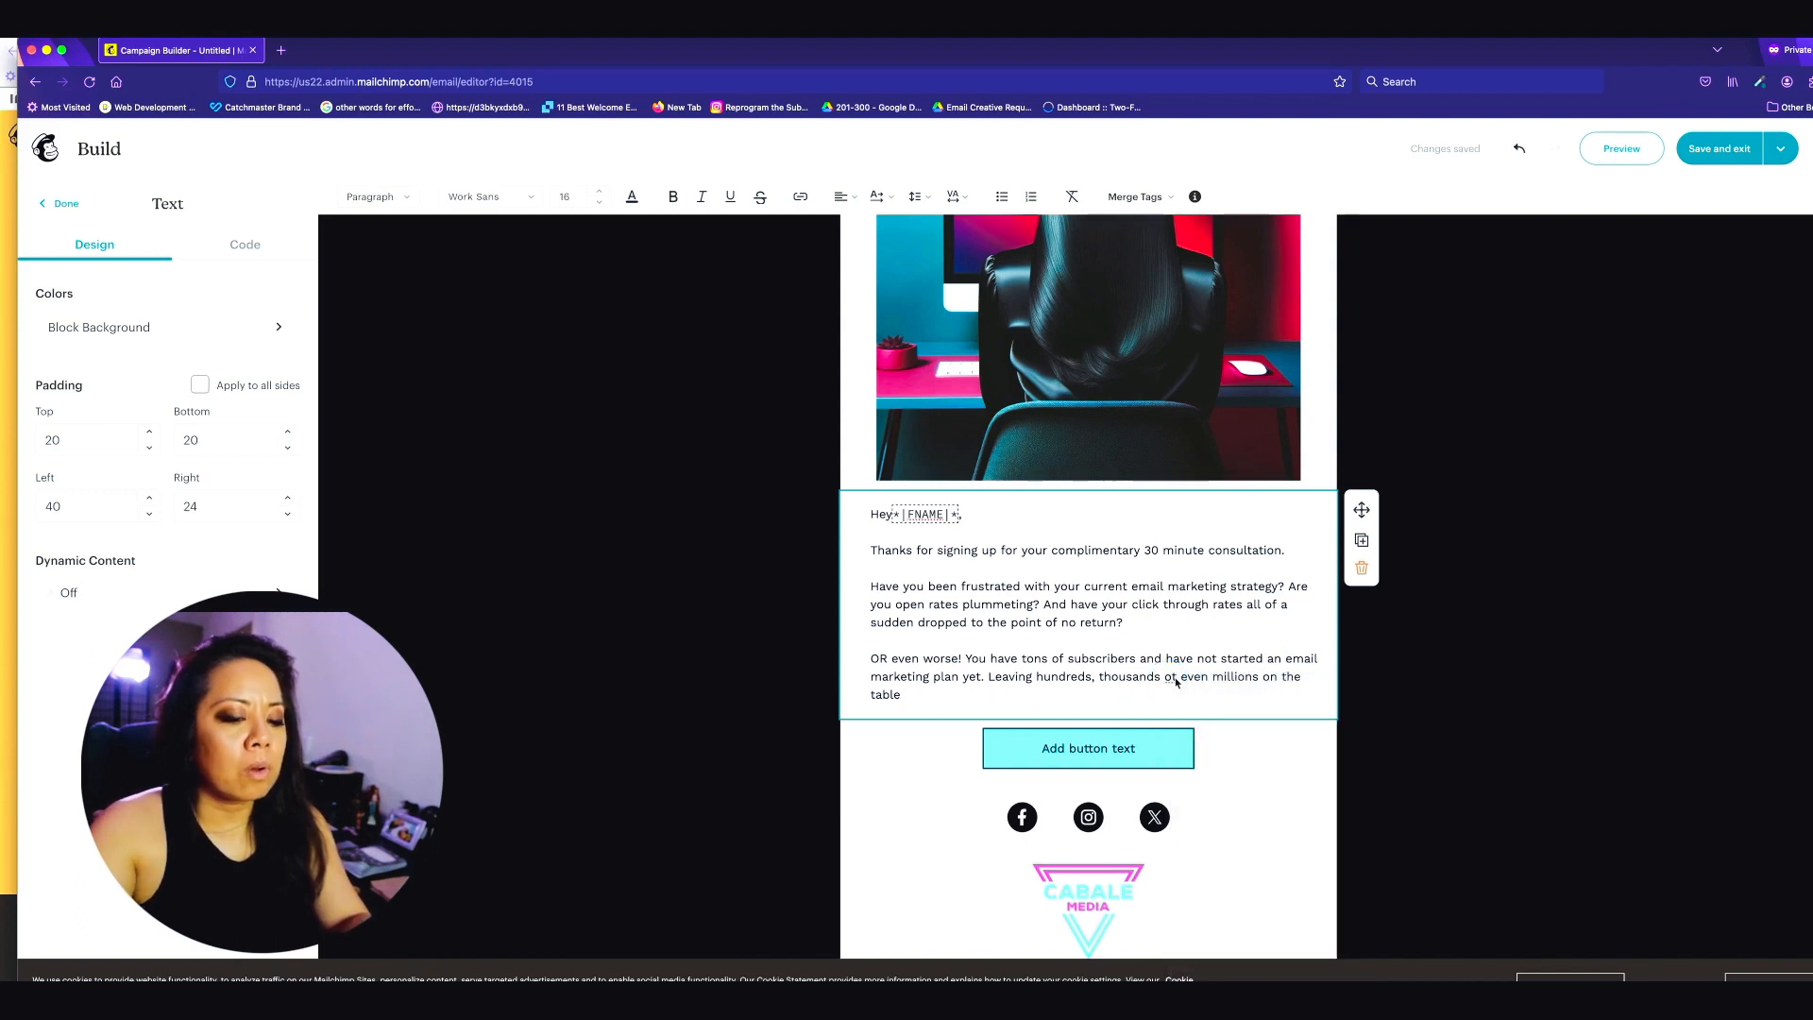
key(BackSpace)
text(r)
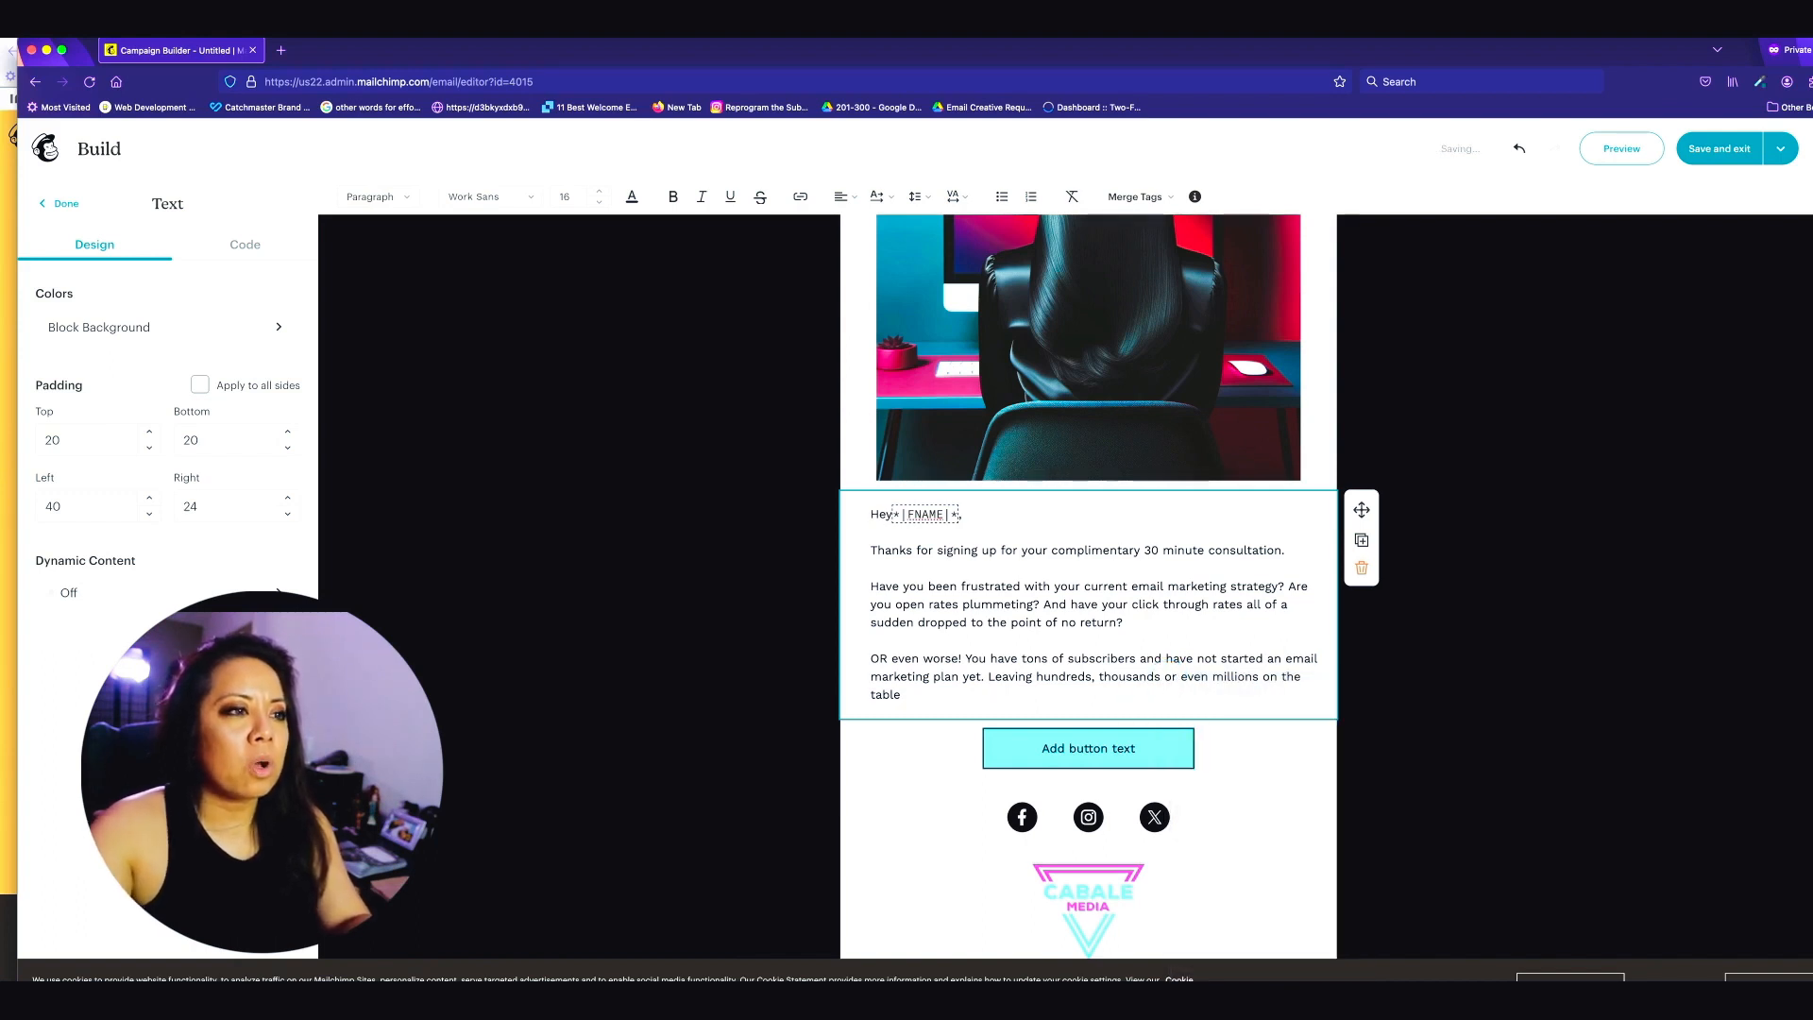
End the paragraph after 'table' with '. DON'T FRET!' and start a new line.
click(1038, 697)
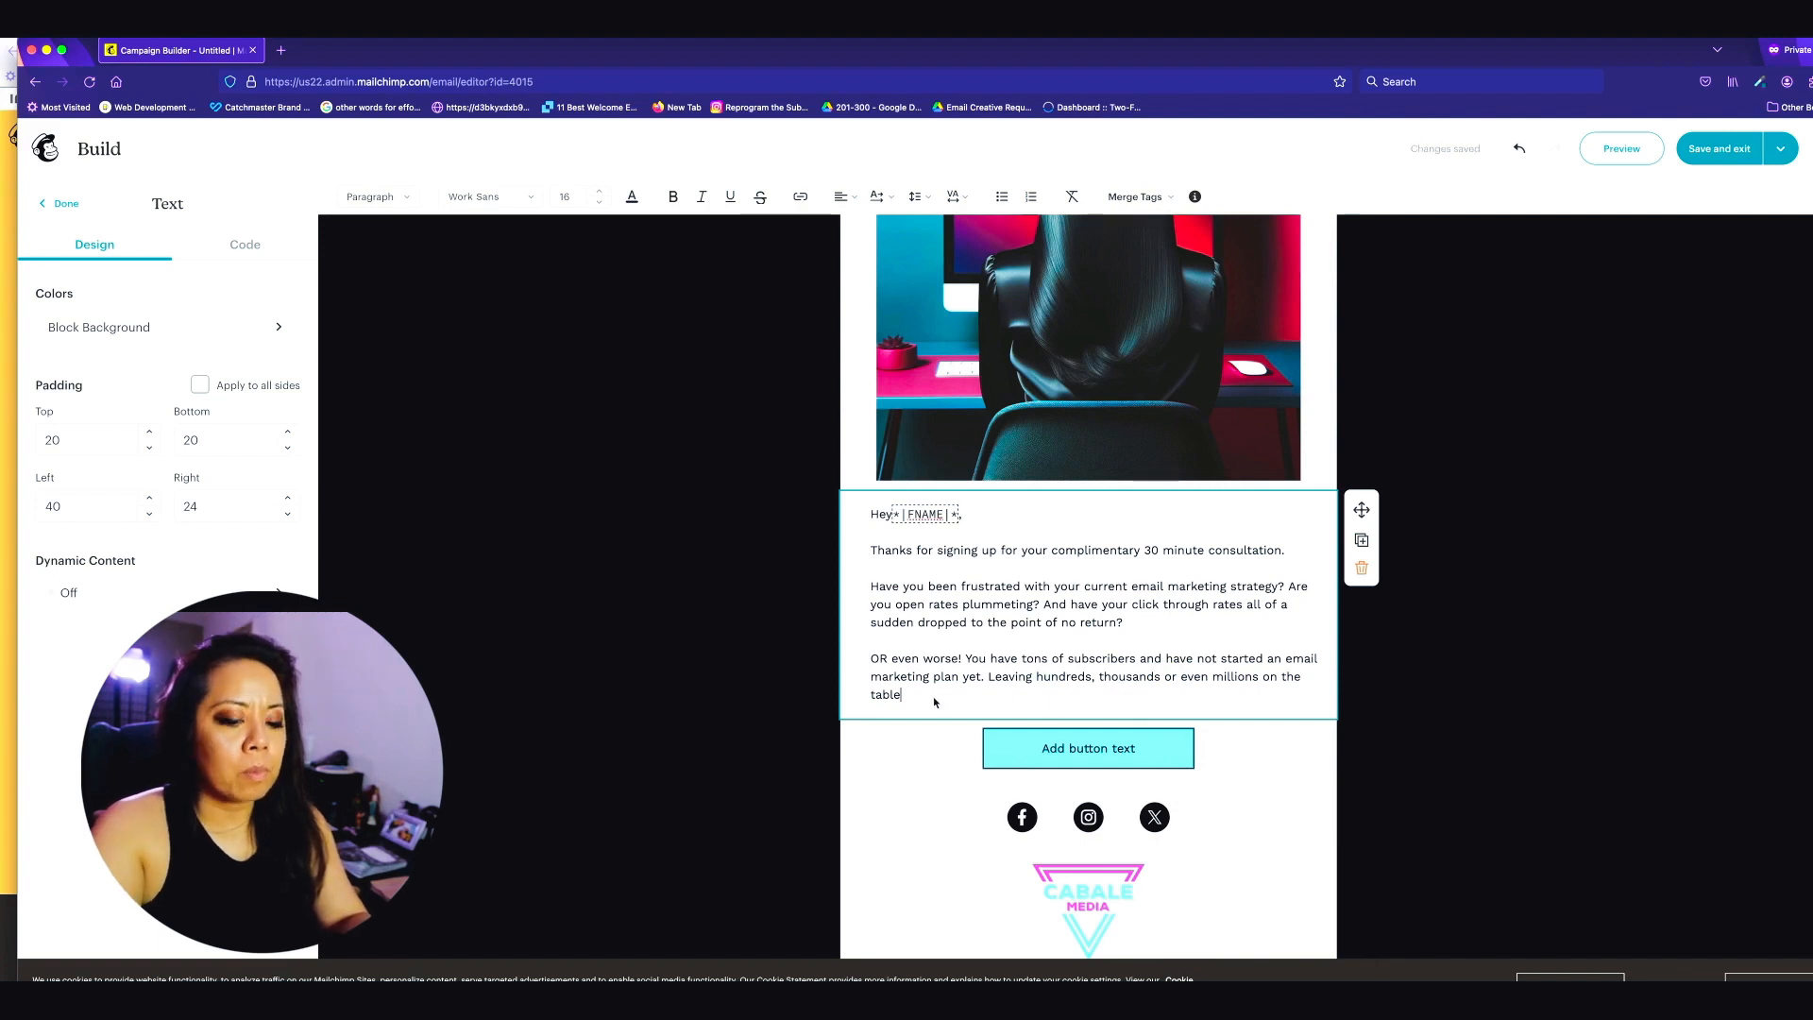
text(. DO)
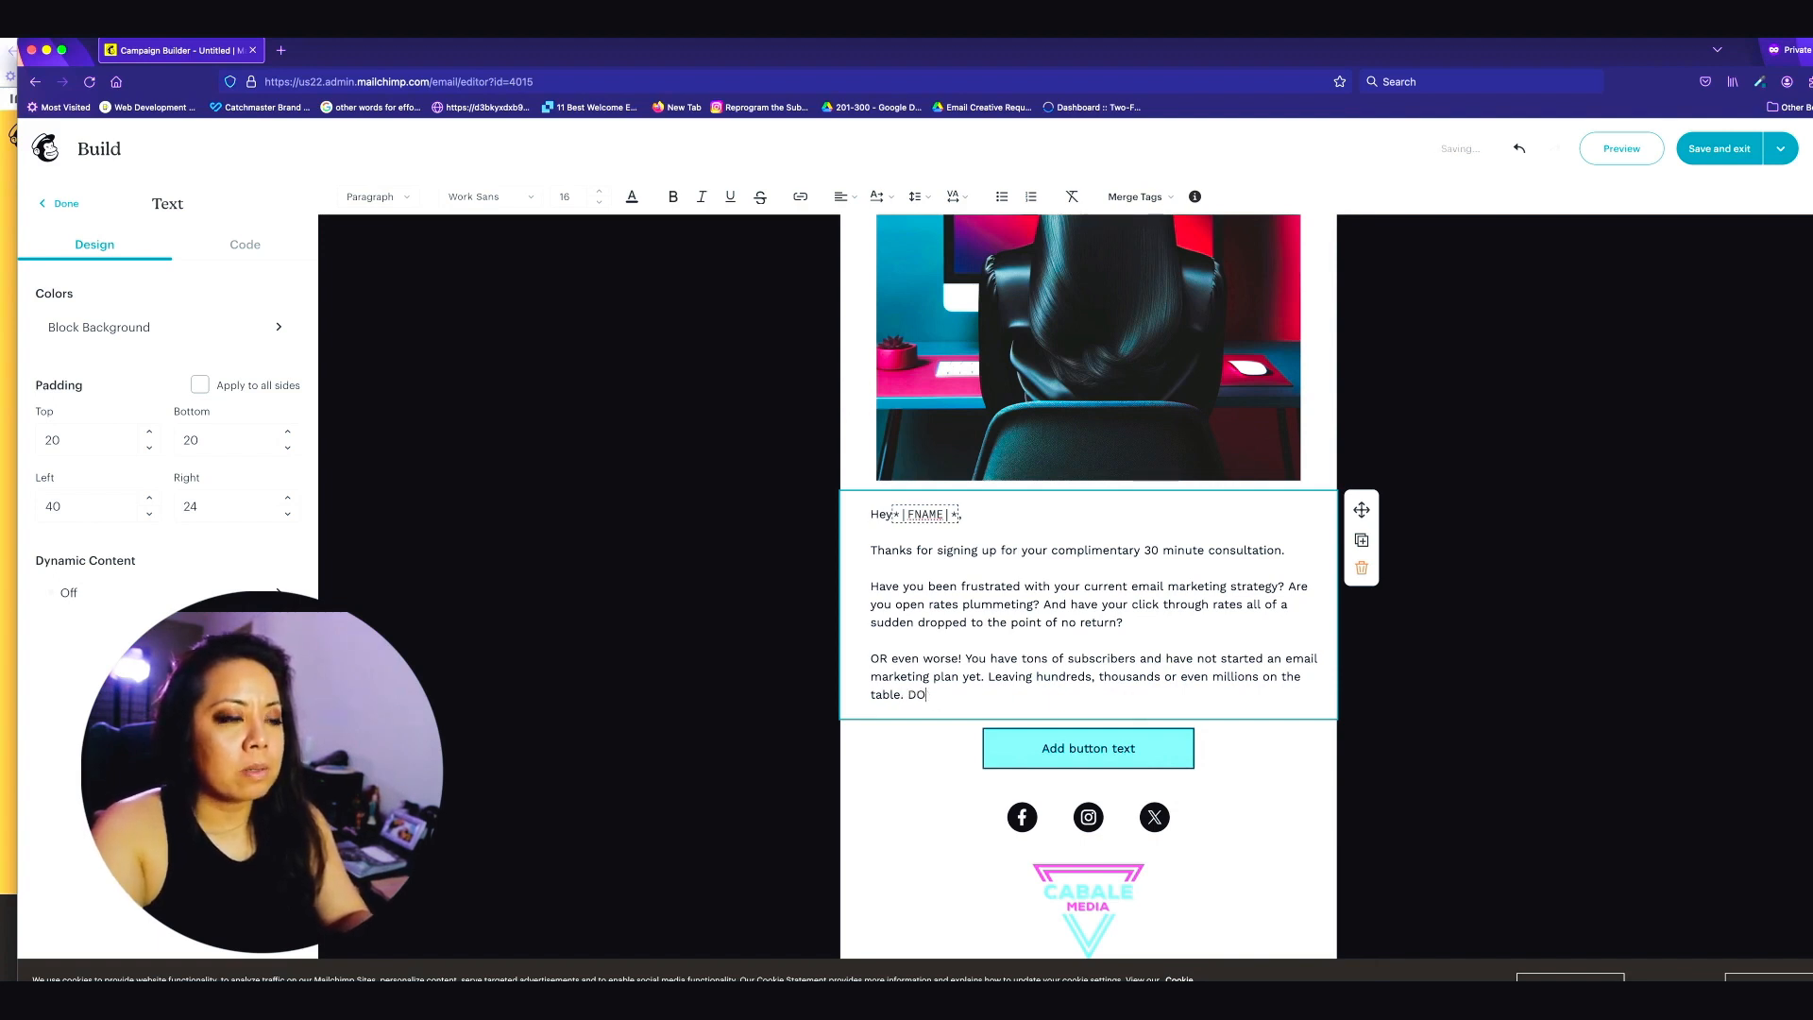
text(N;T F'T)
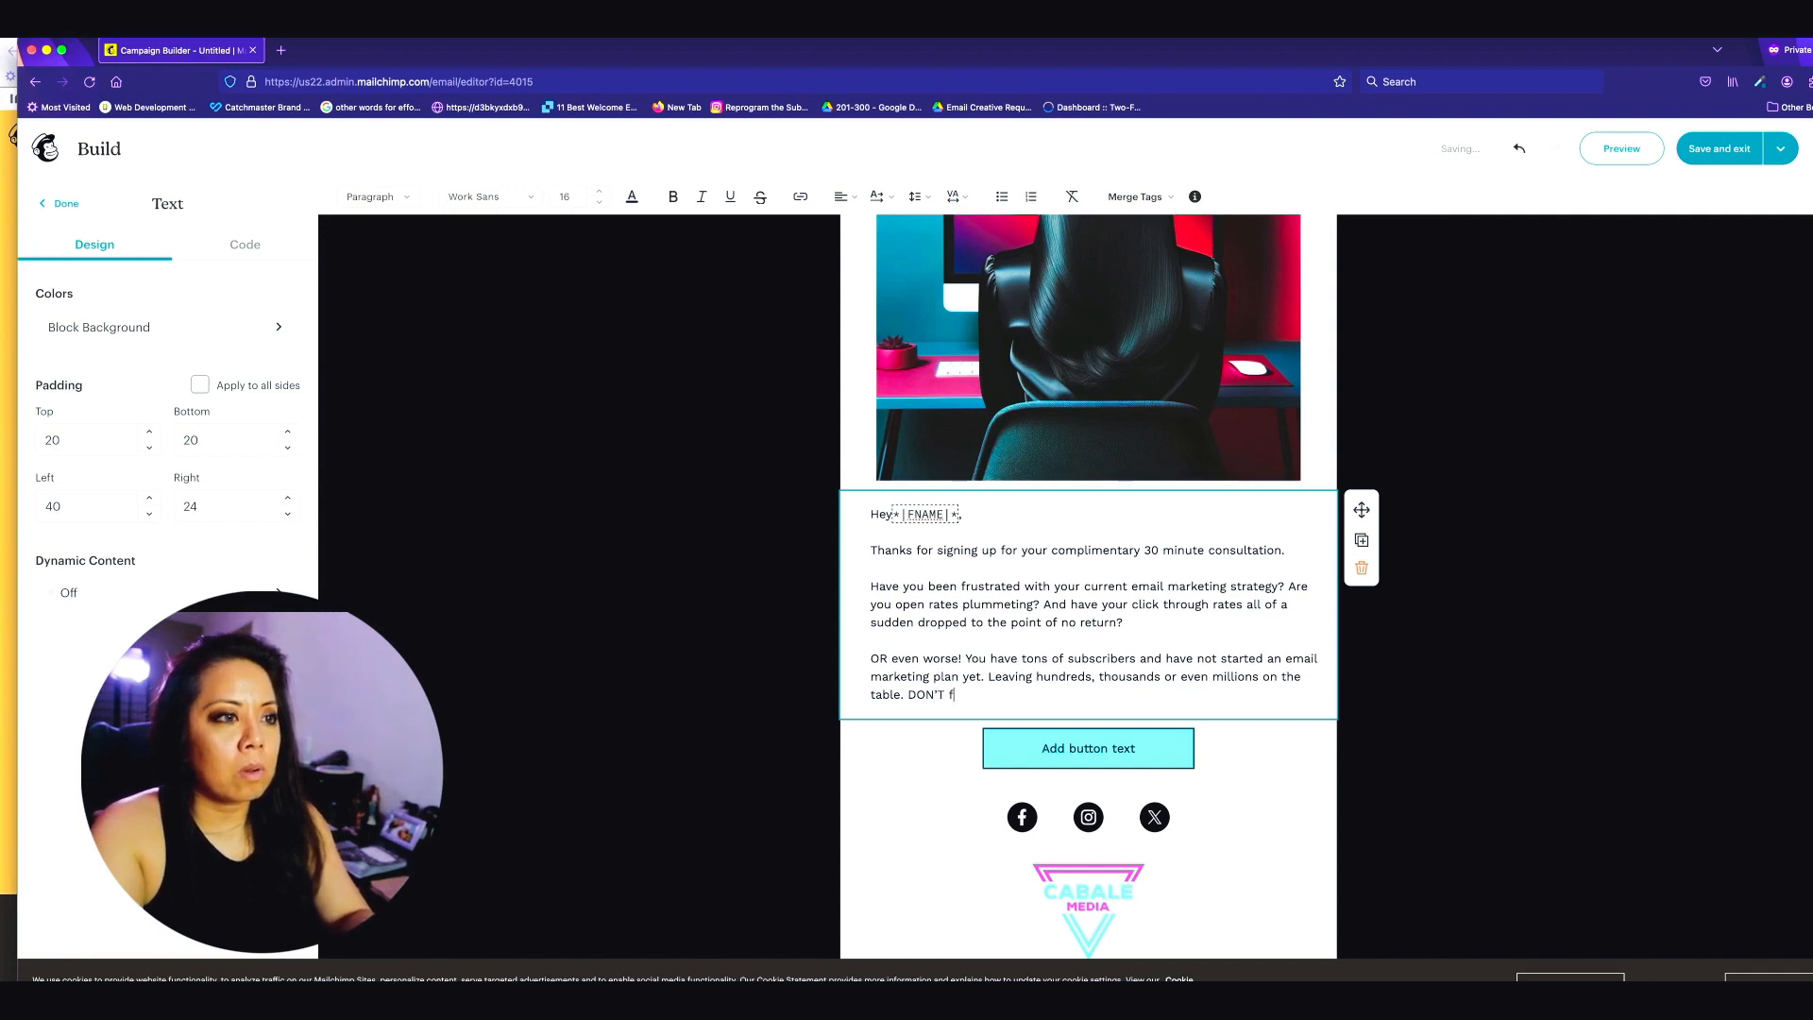
key(BackSpace)
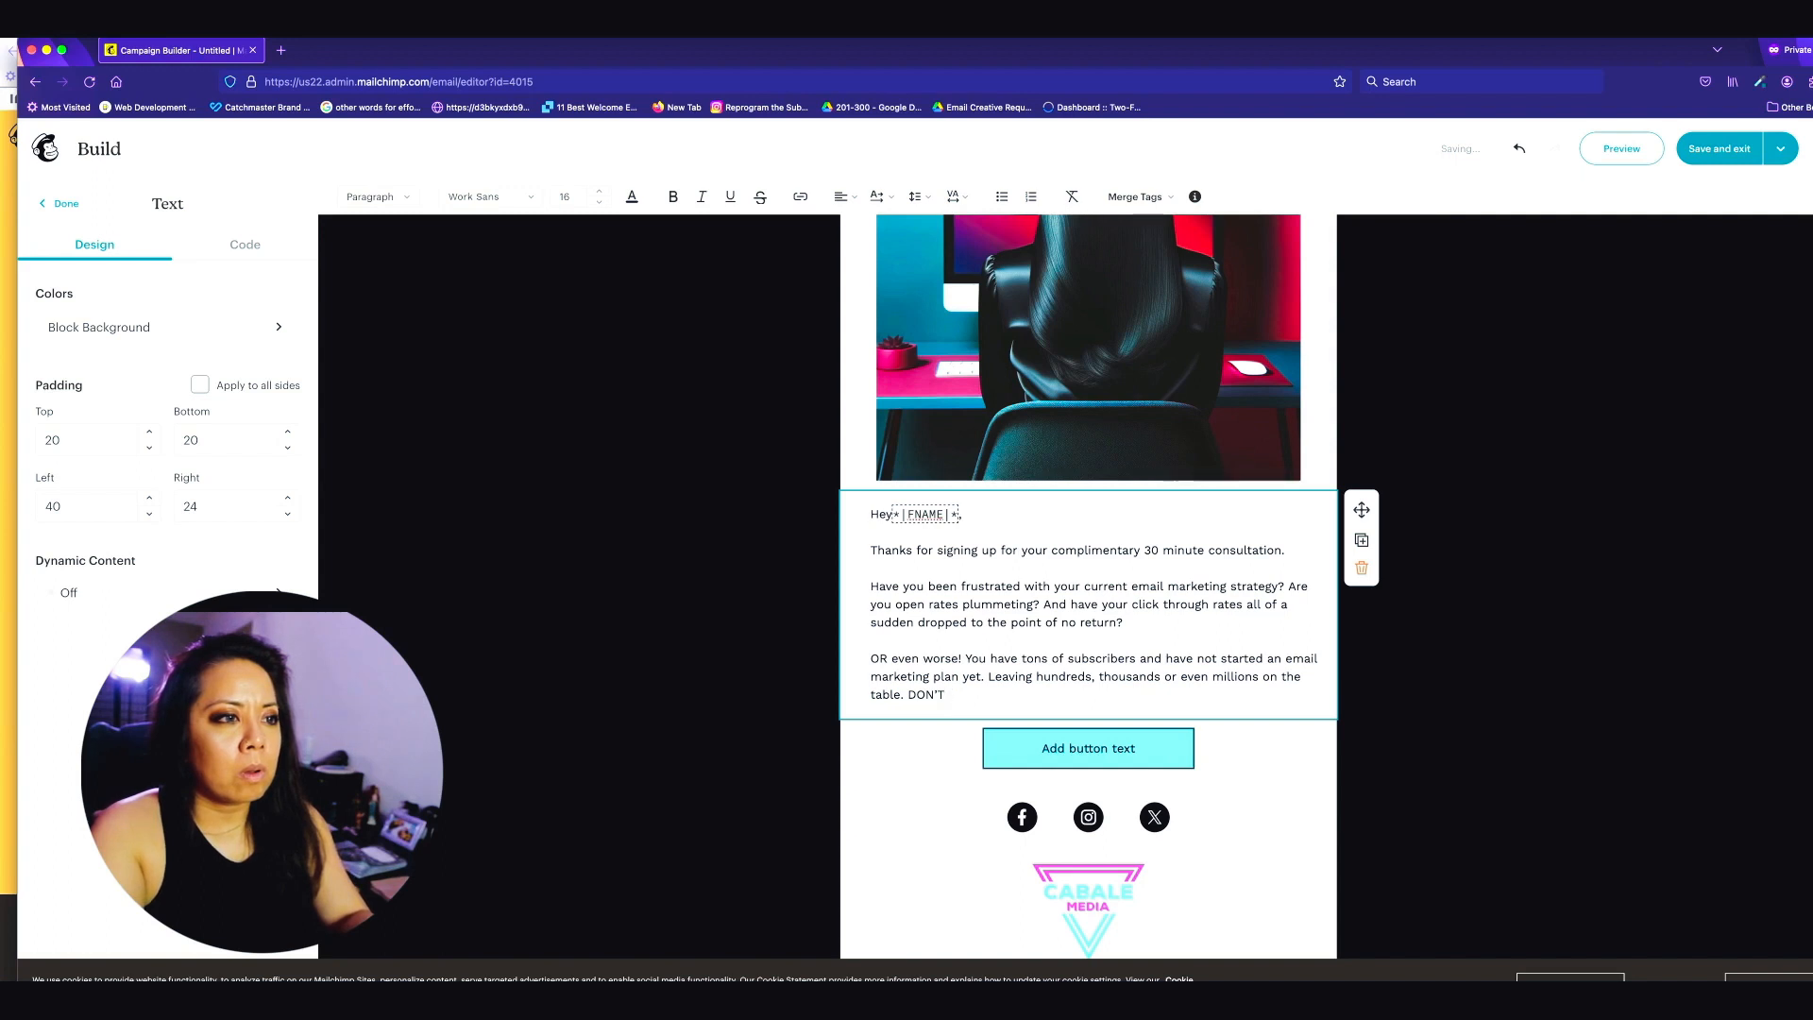
text(FRET!)
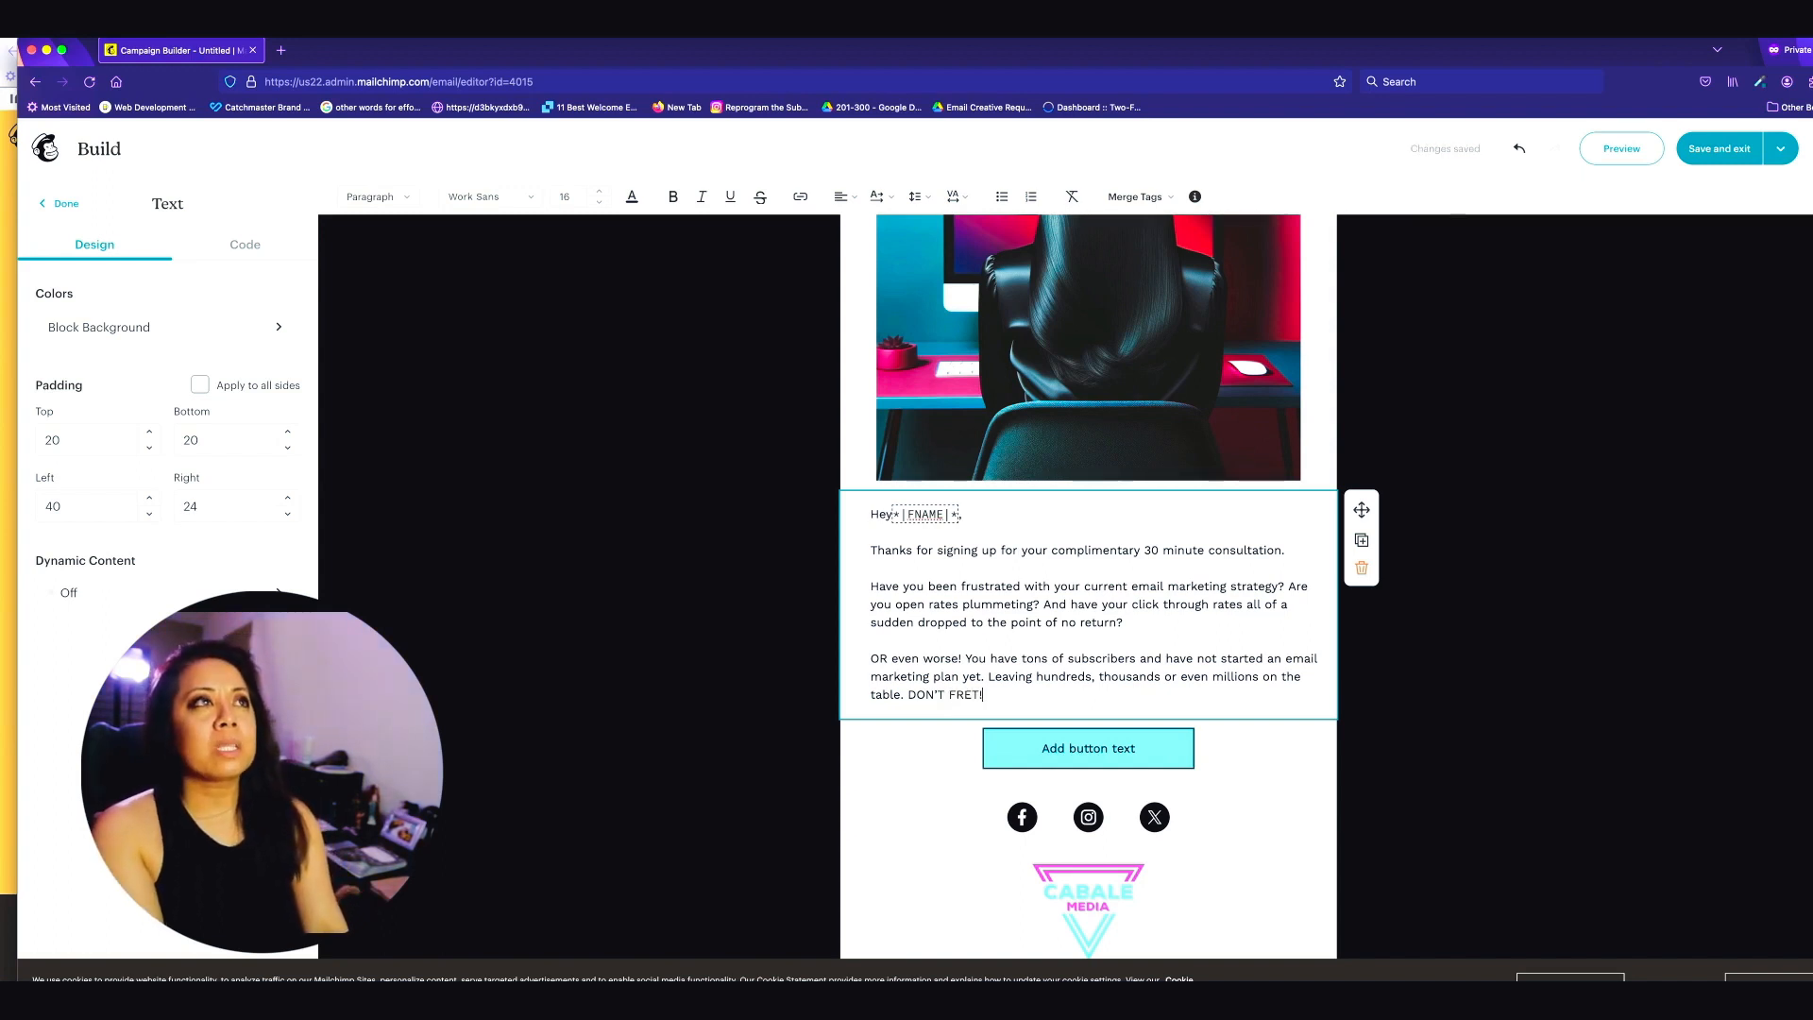
key(Return)
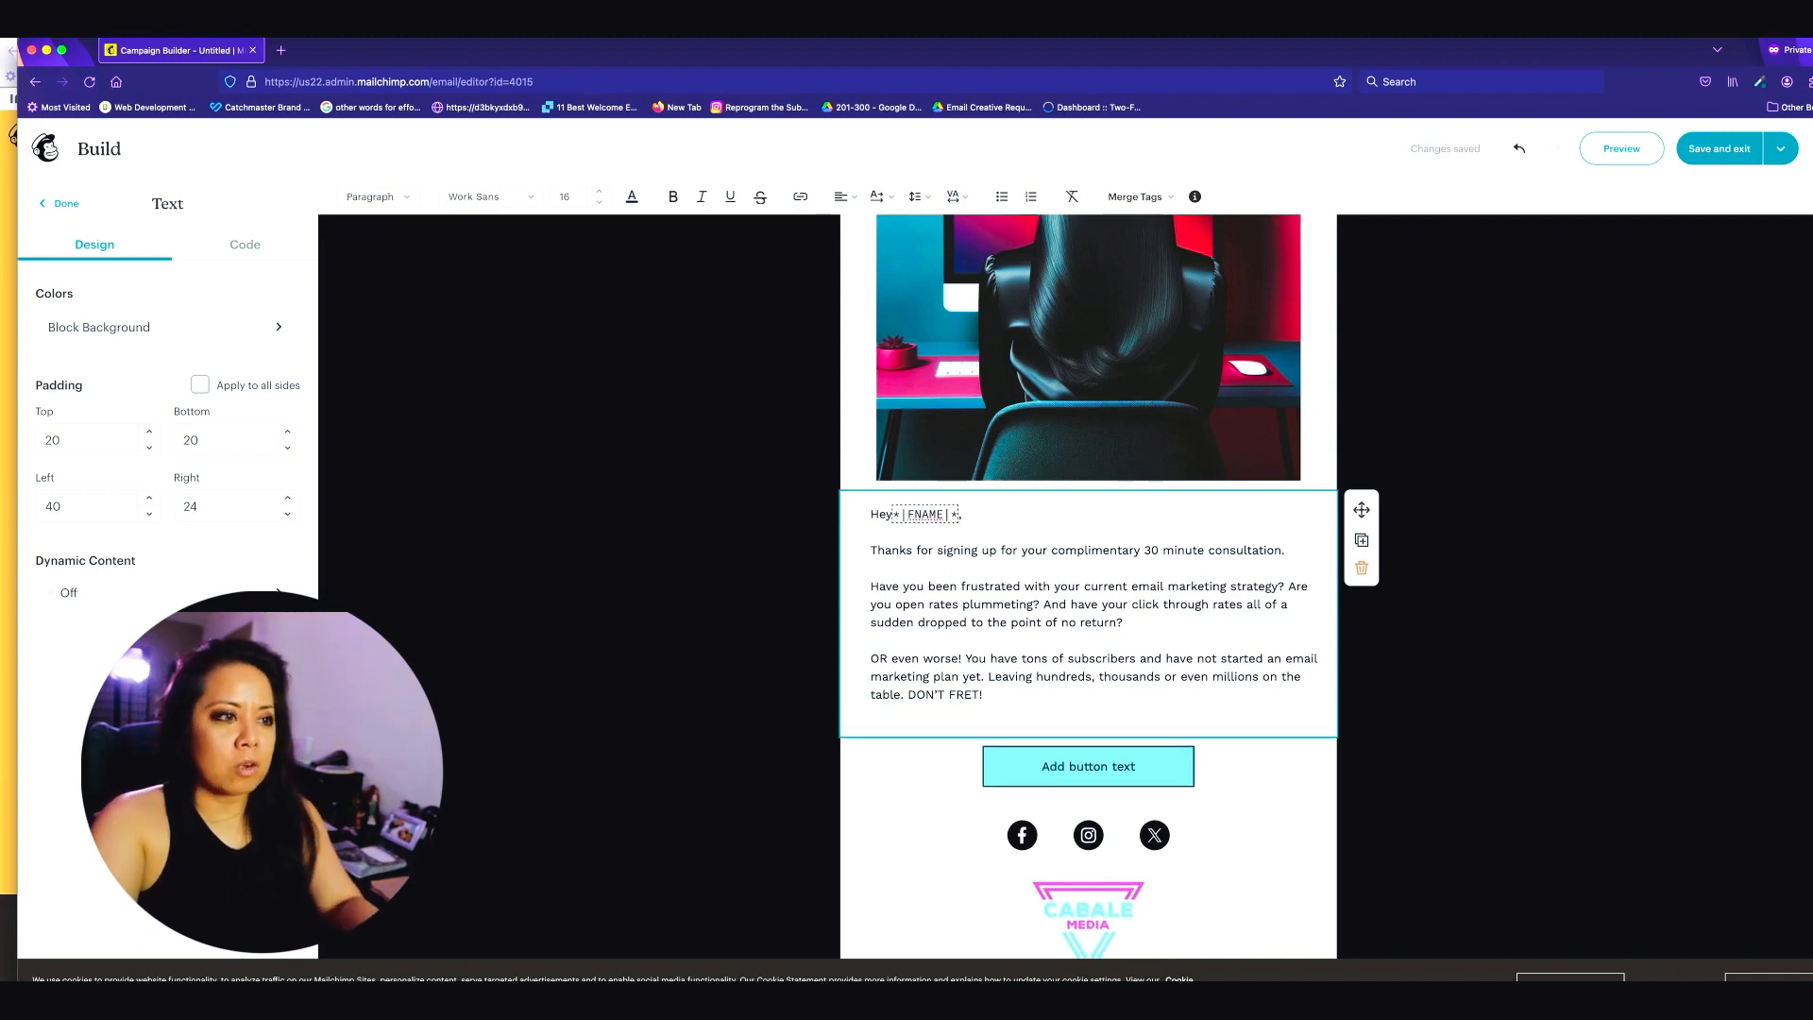
Start a new paragraph: 'Cabale Media has worked with hundreds of businesses from'.
key(Return)
text(C)
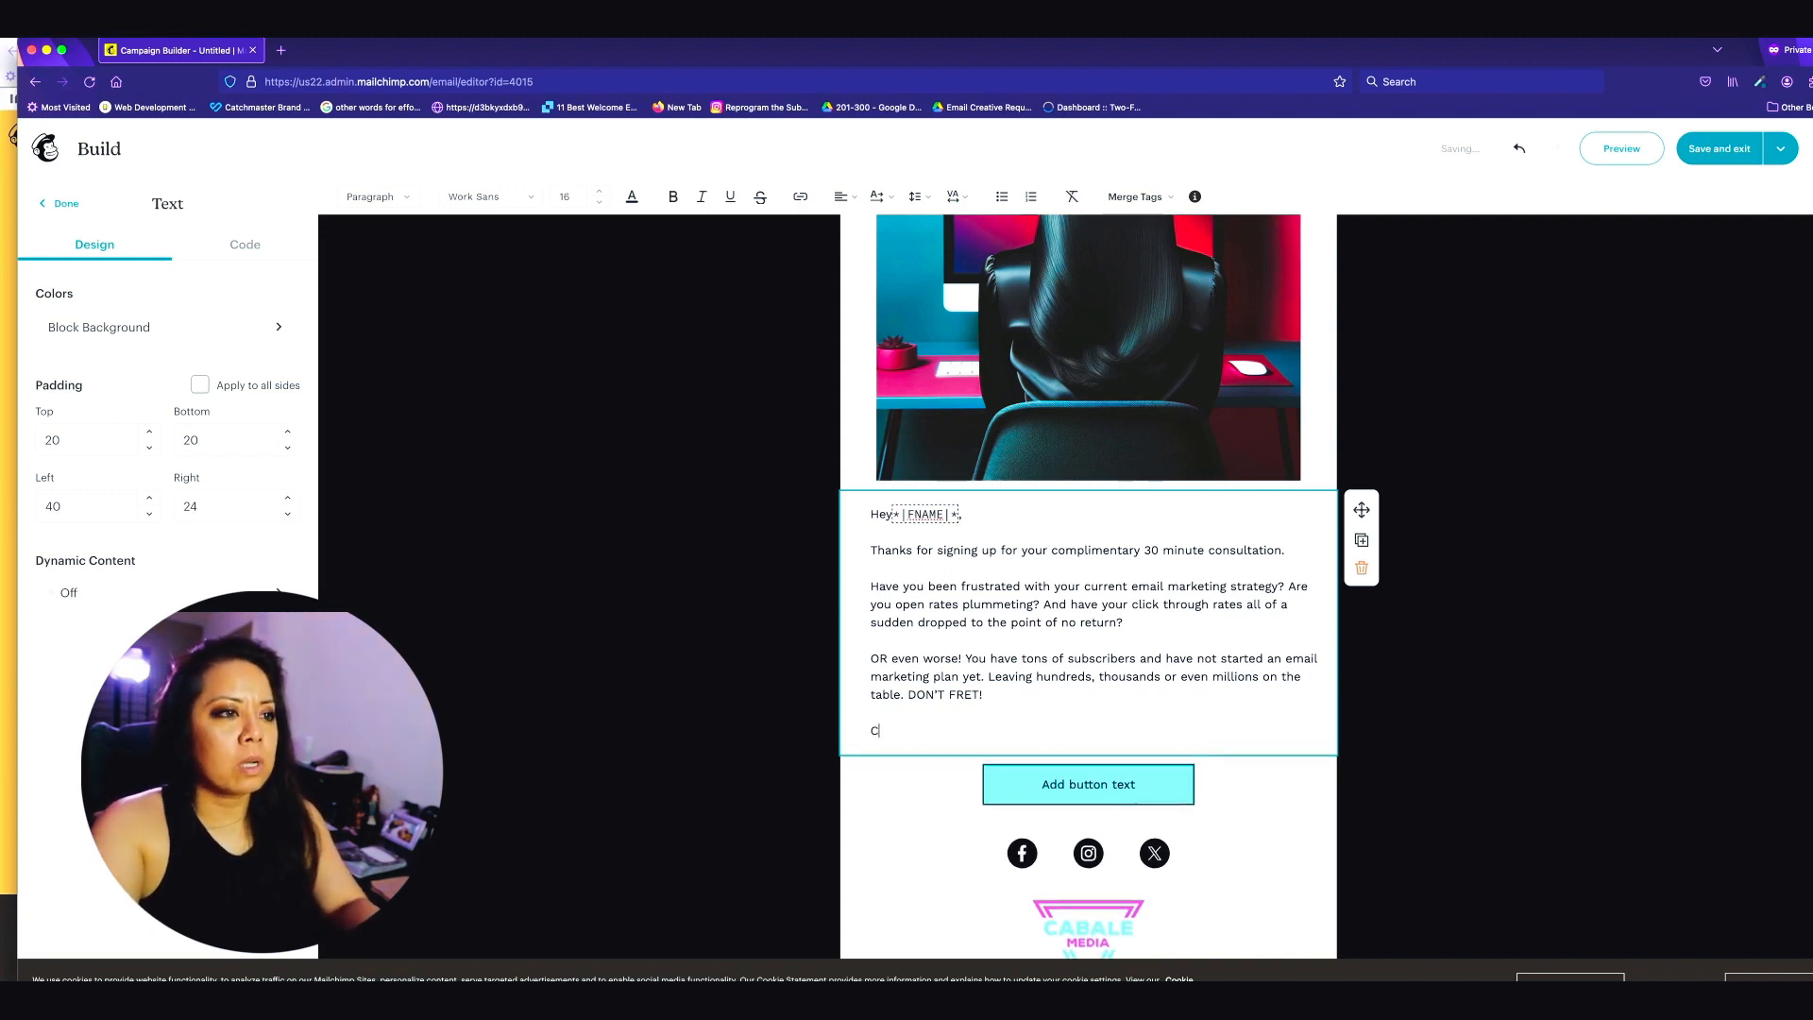
text(abale M)
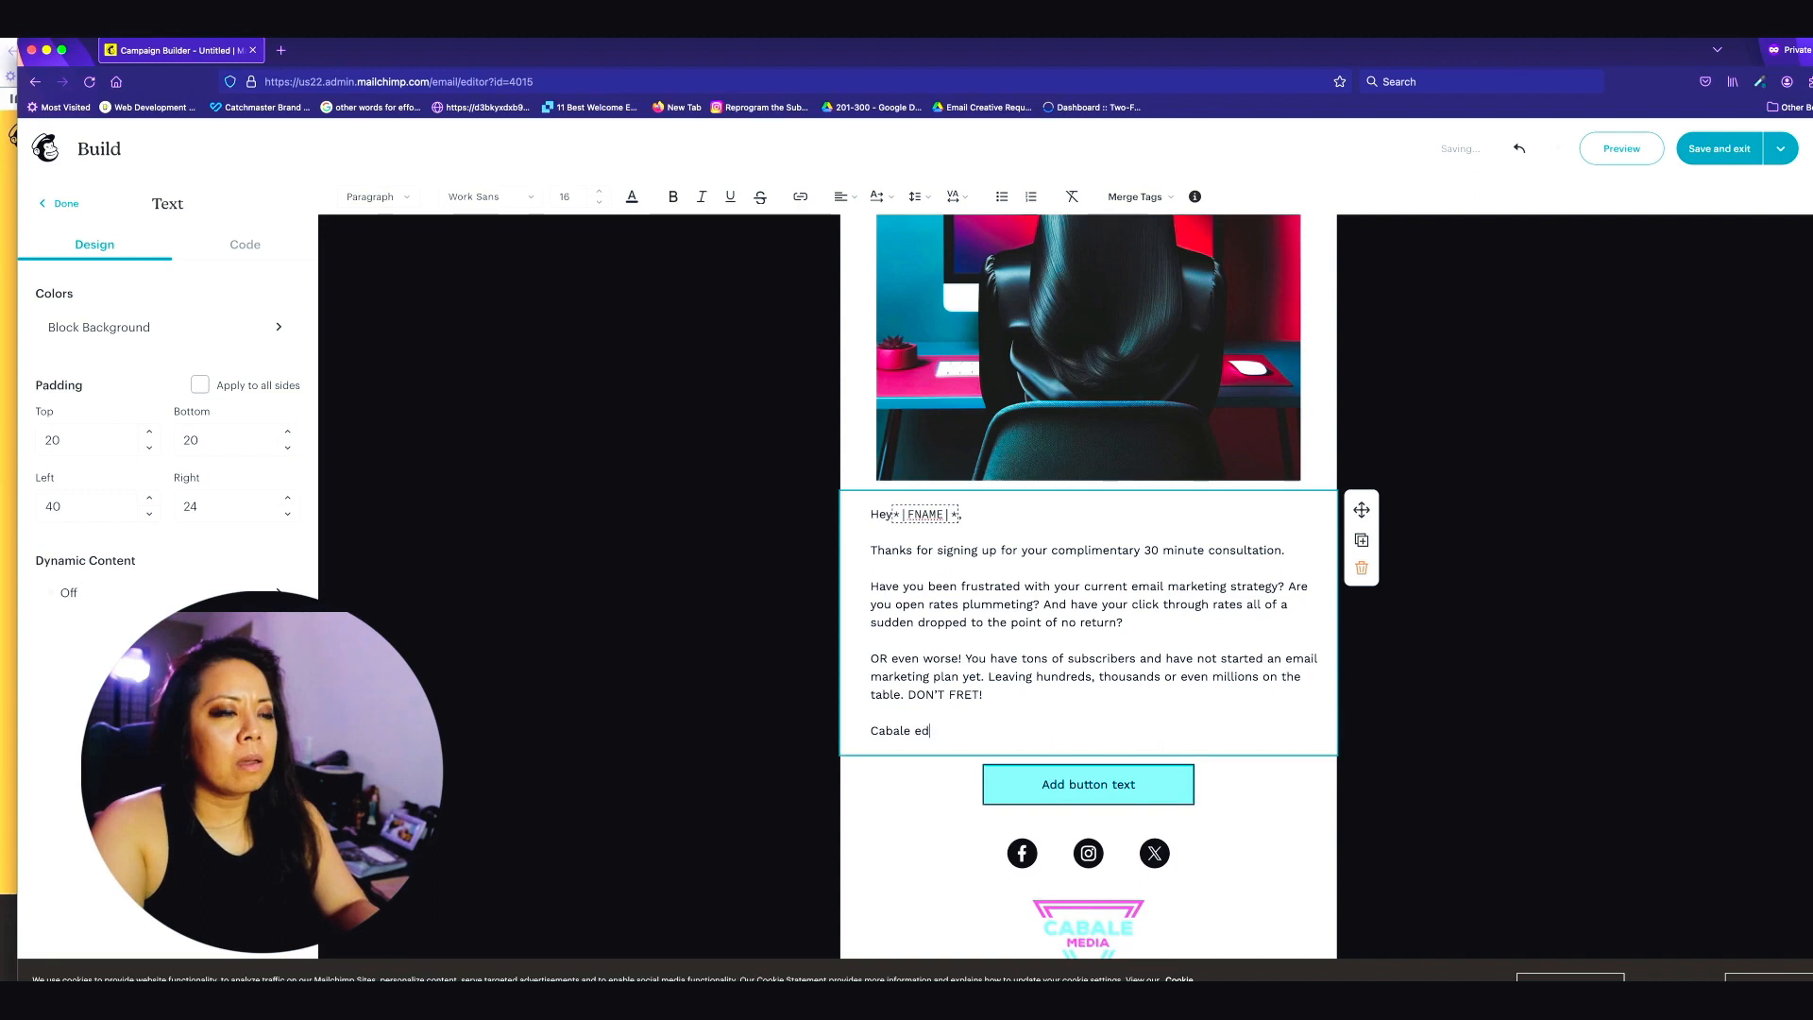
text(e)
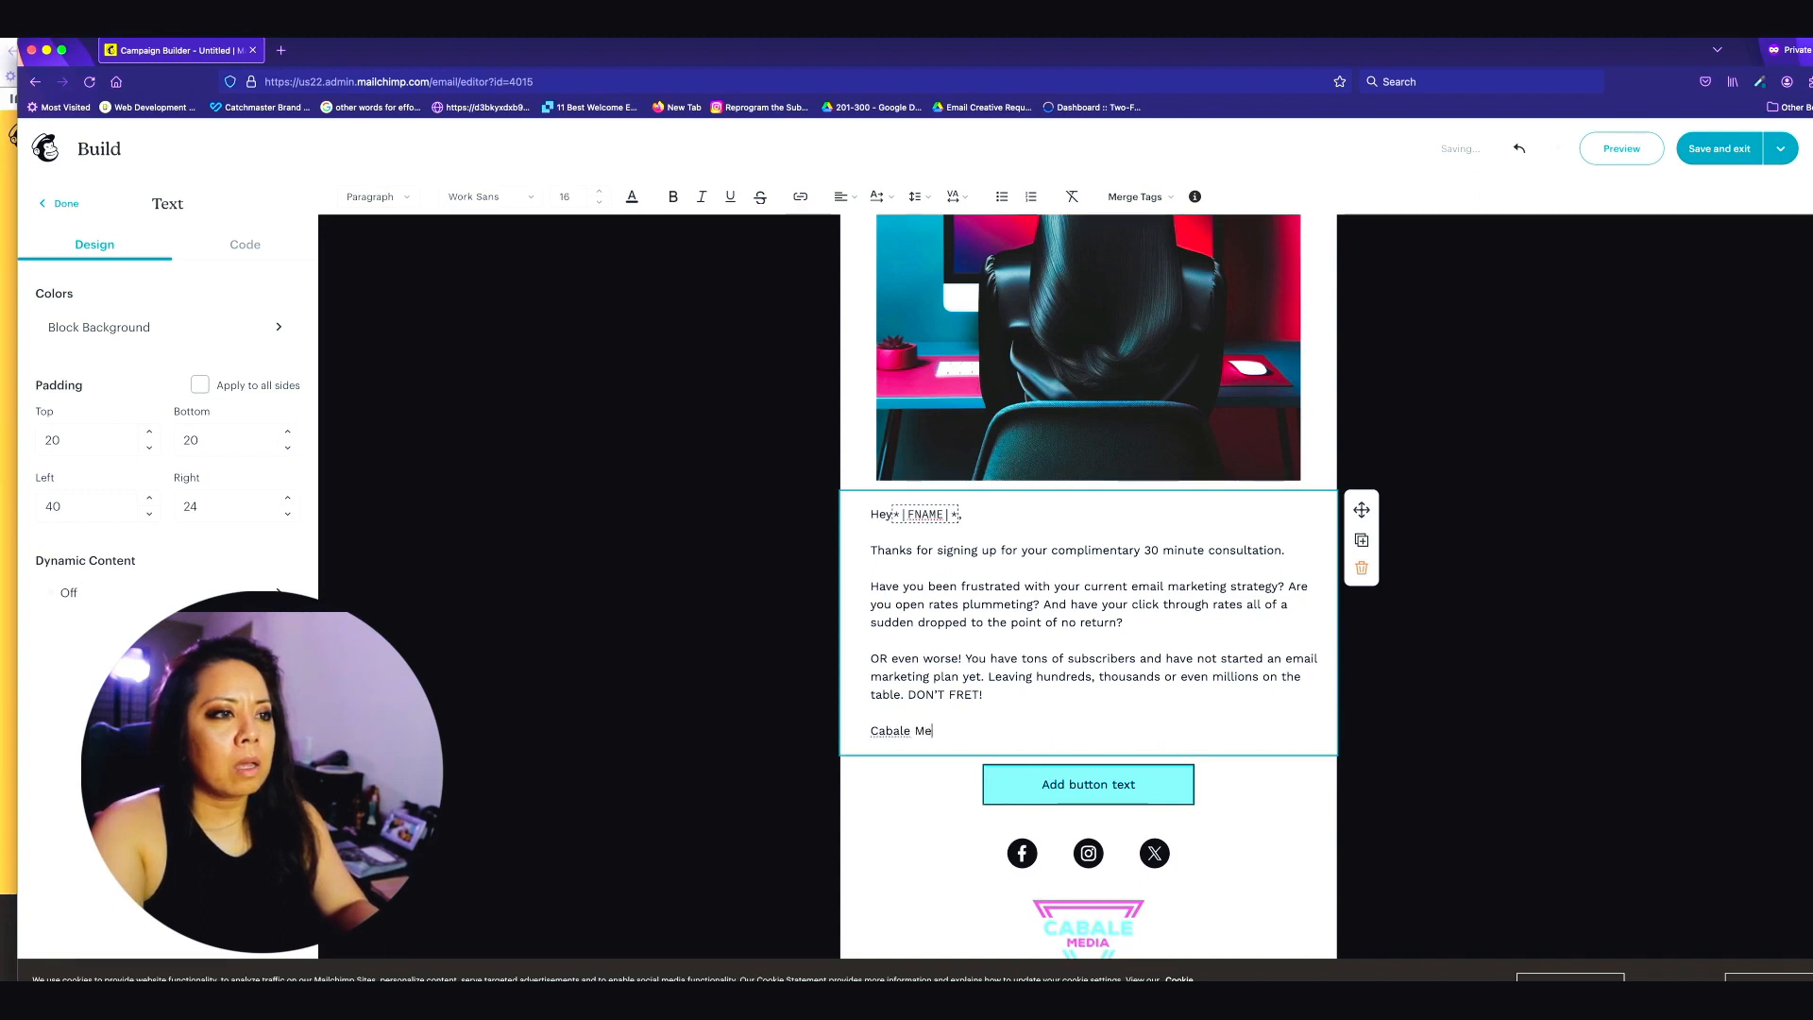
text(dias  has)
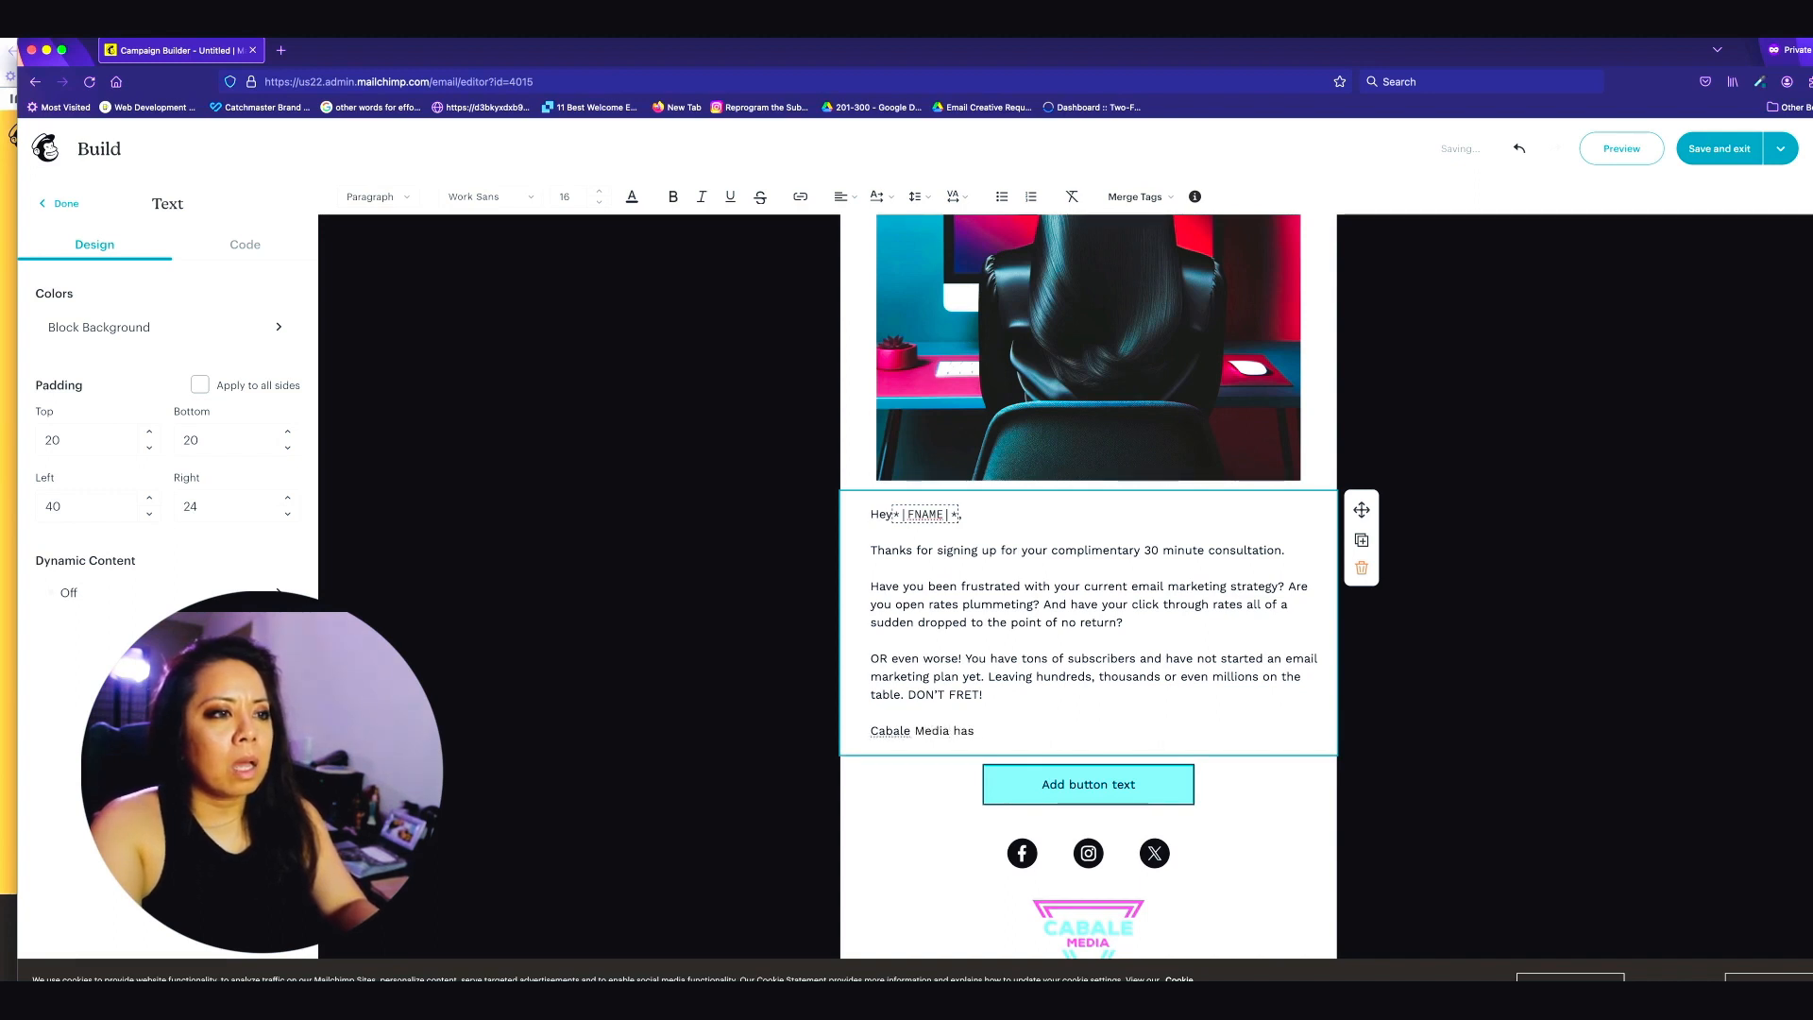
text( worked with hundredsf o)
key(BackSpace)
key(BackSpace)
key(BackSpace)
key(BackSpace)
text(s off)
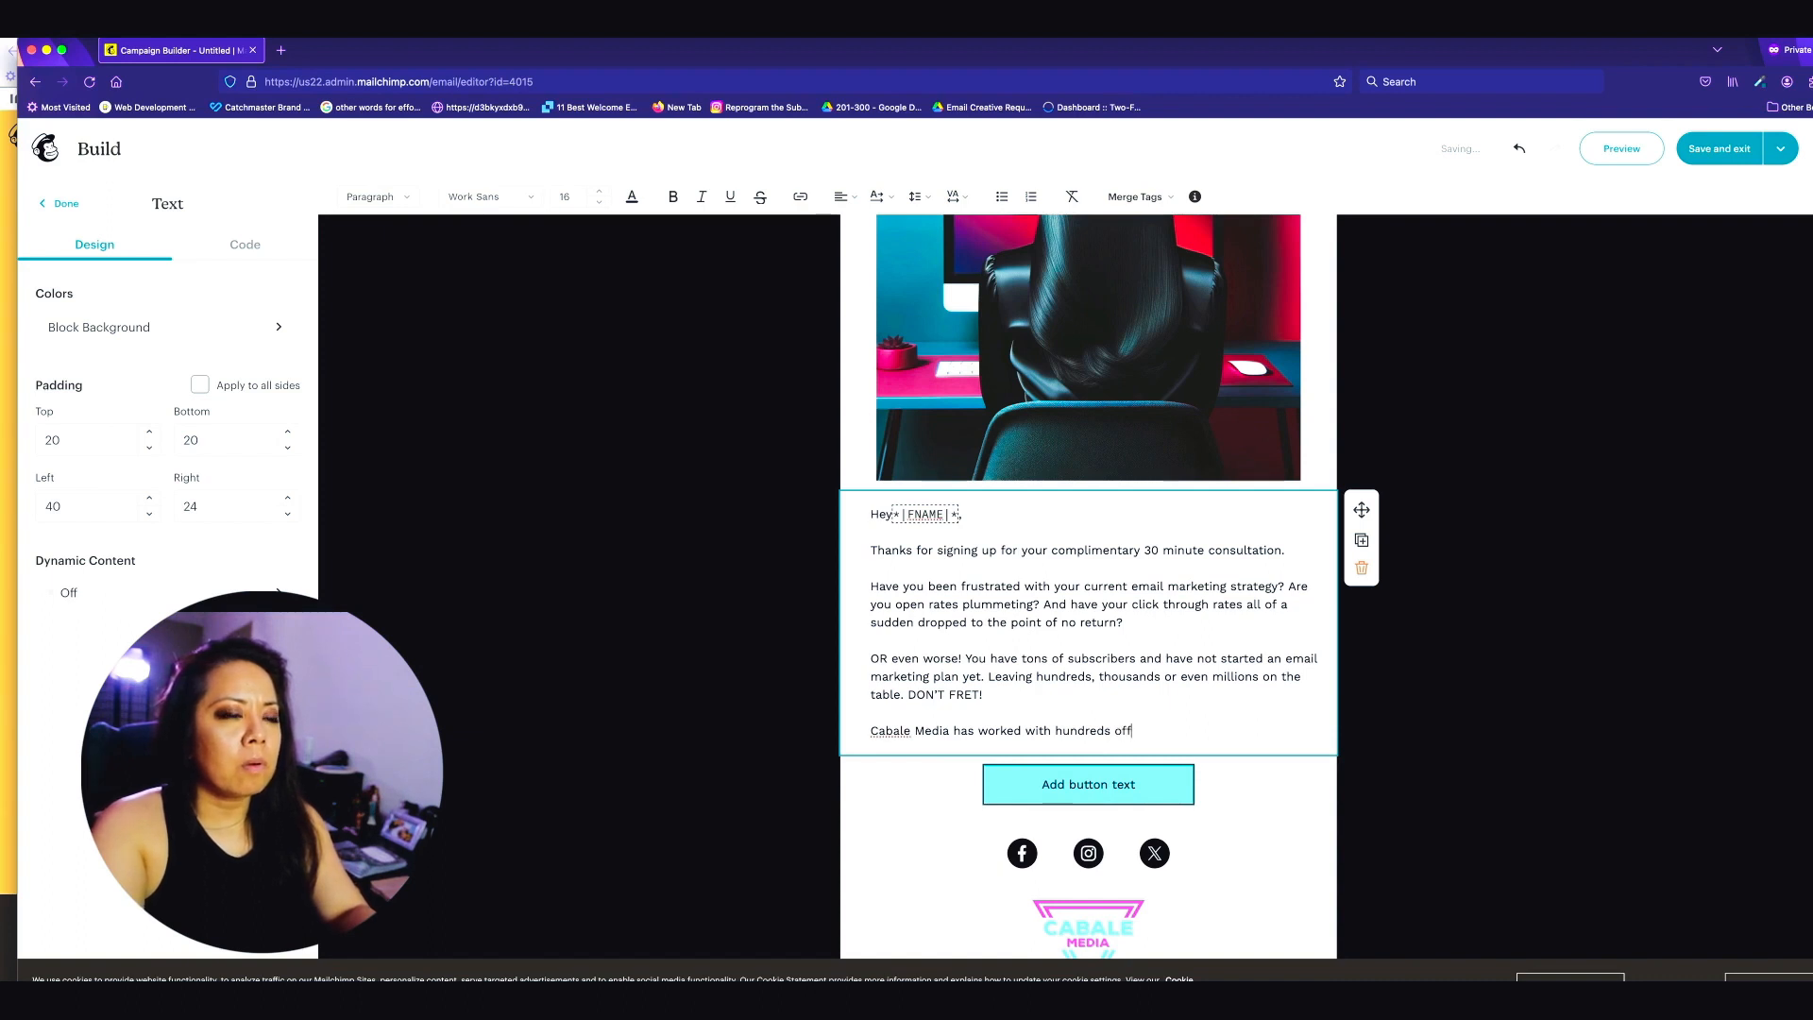
key(BackSpace)
text( businesses frm)
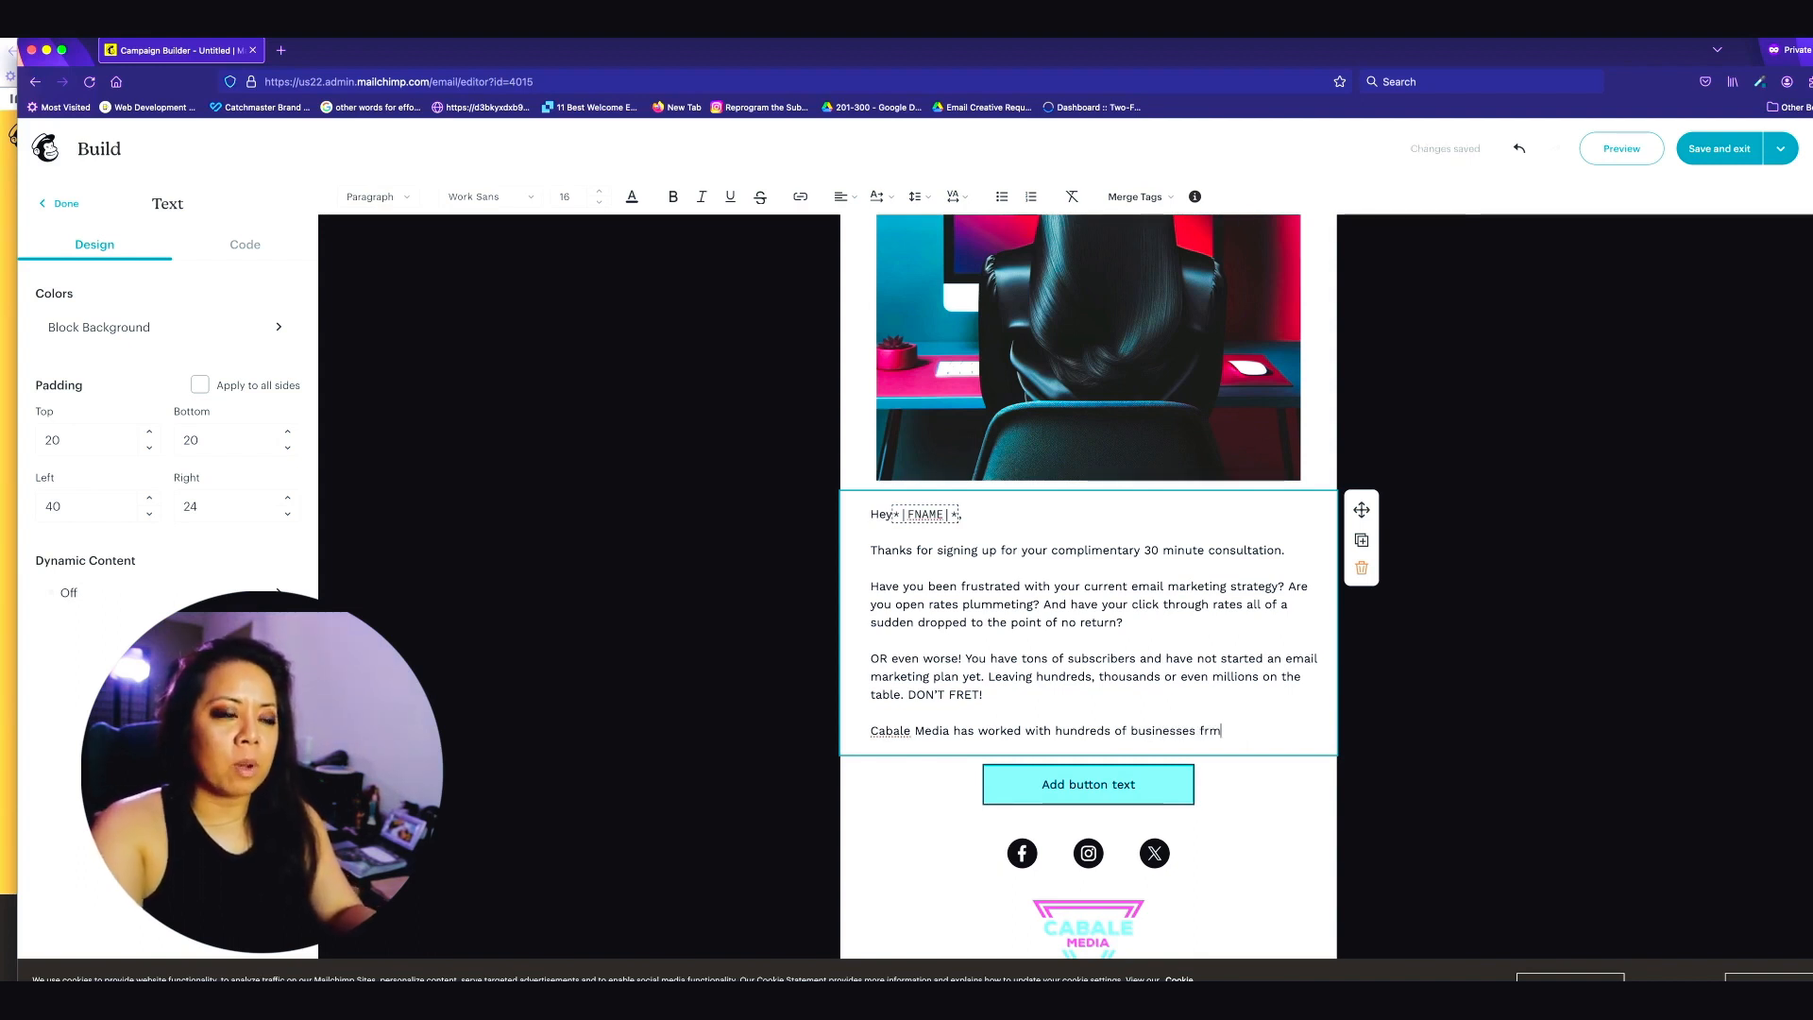
key(BackSpace)
key(BackSpace)
key(BackSpace)
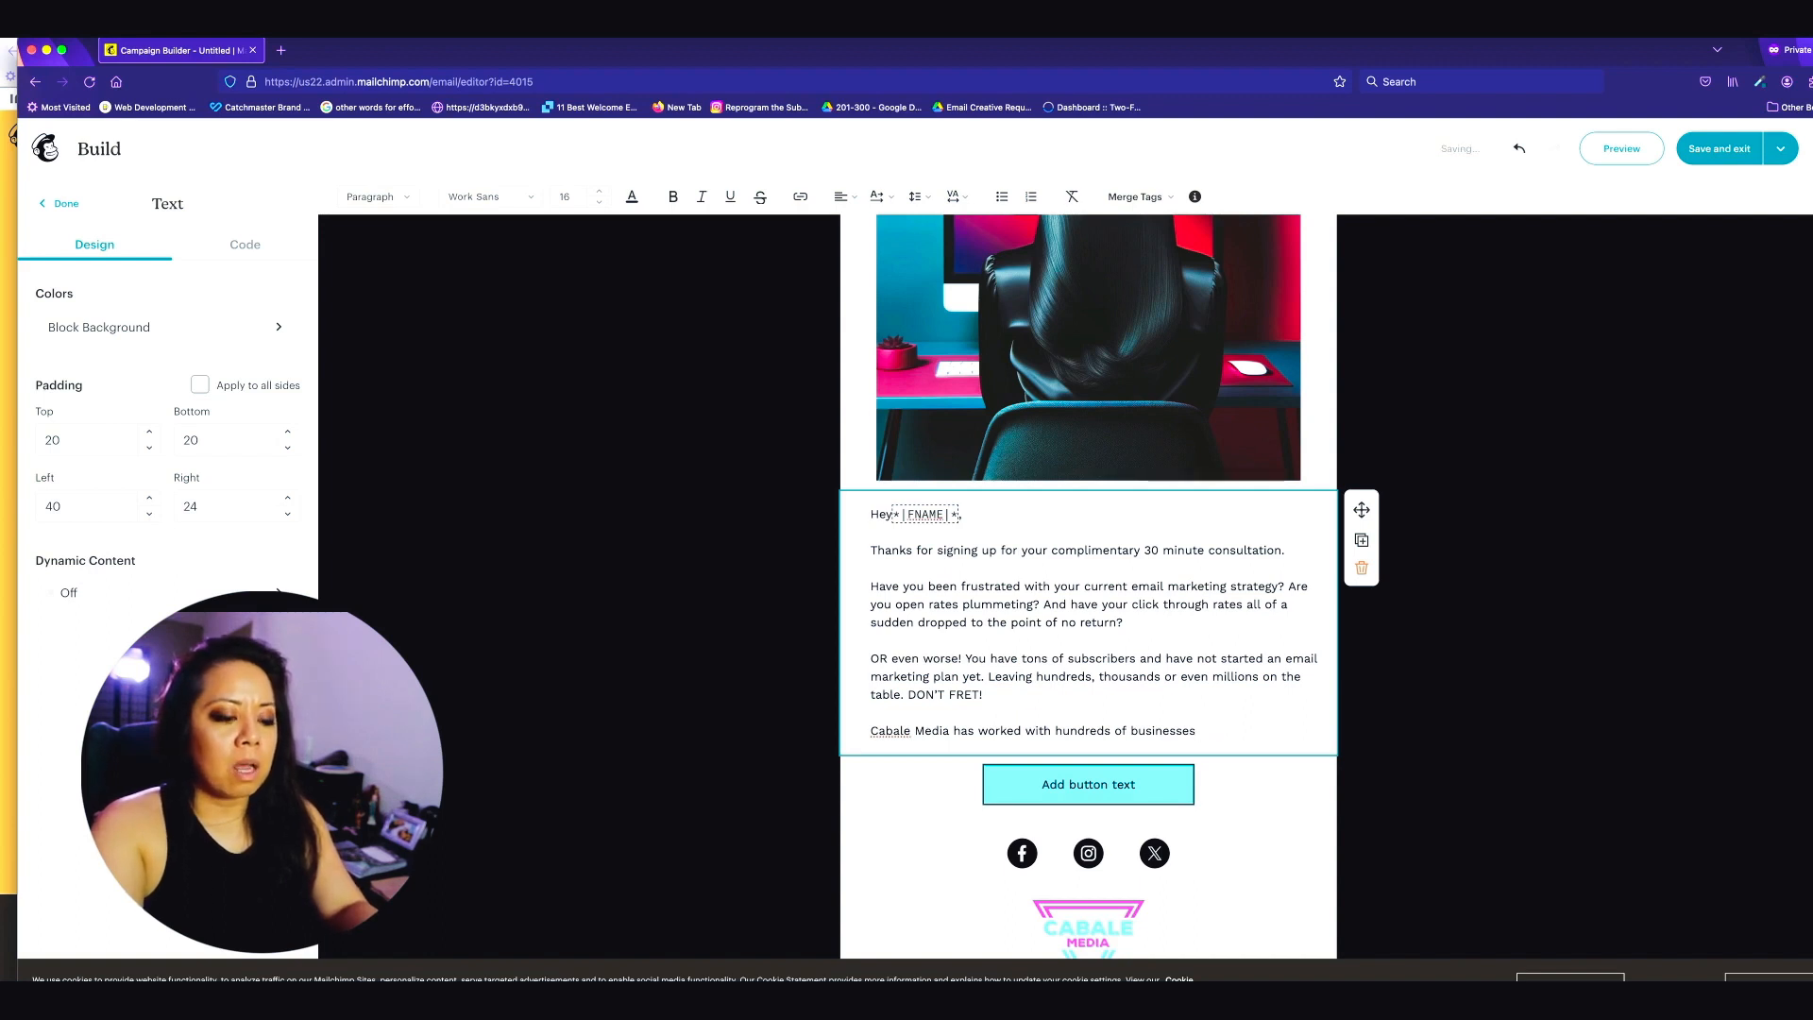
text(from e)
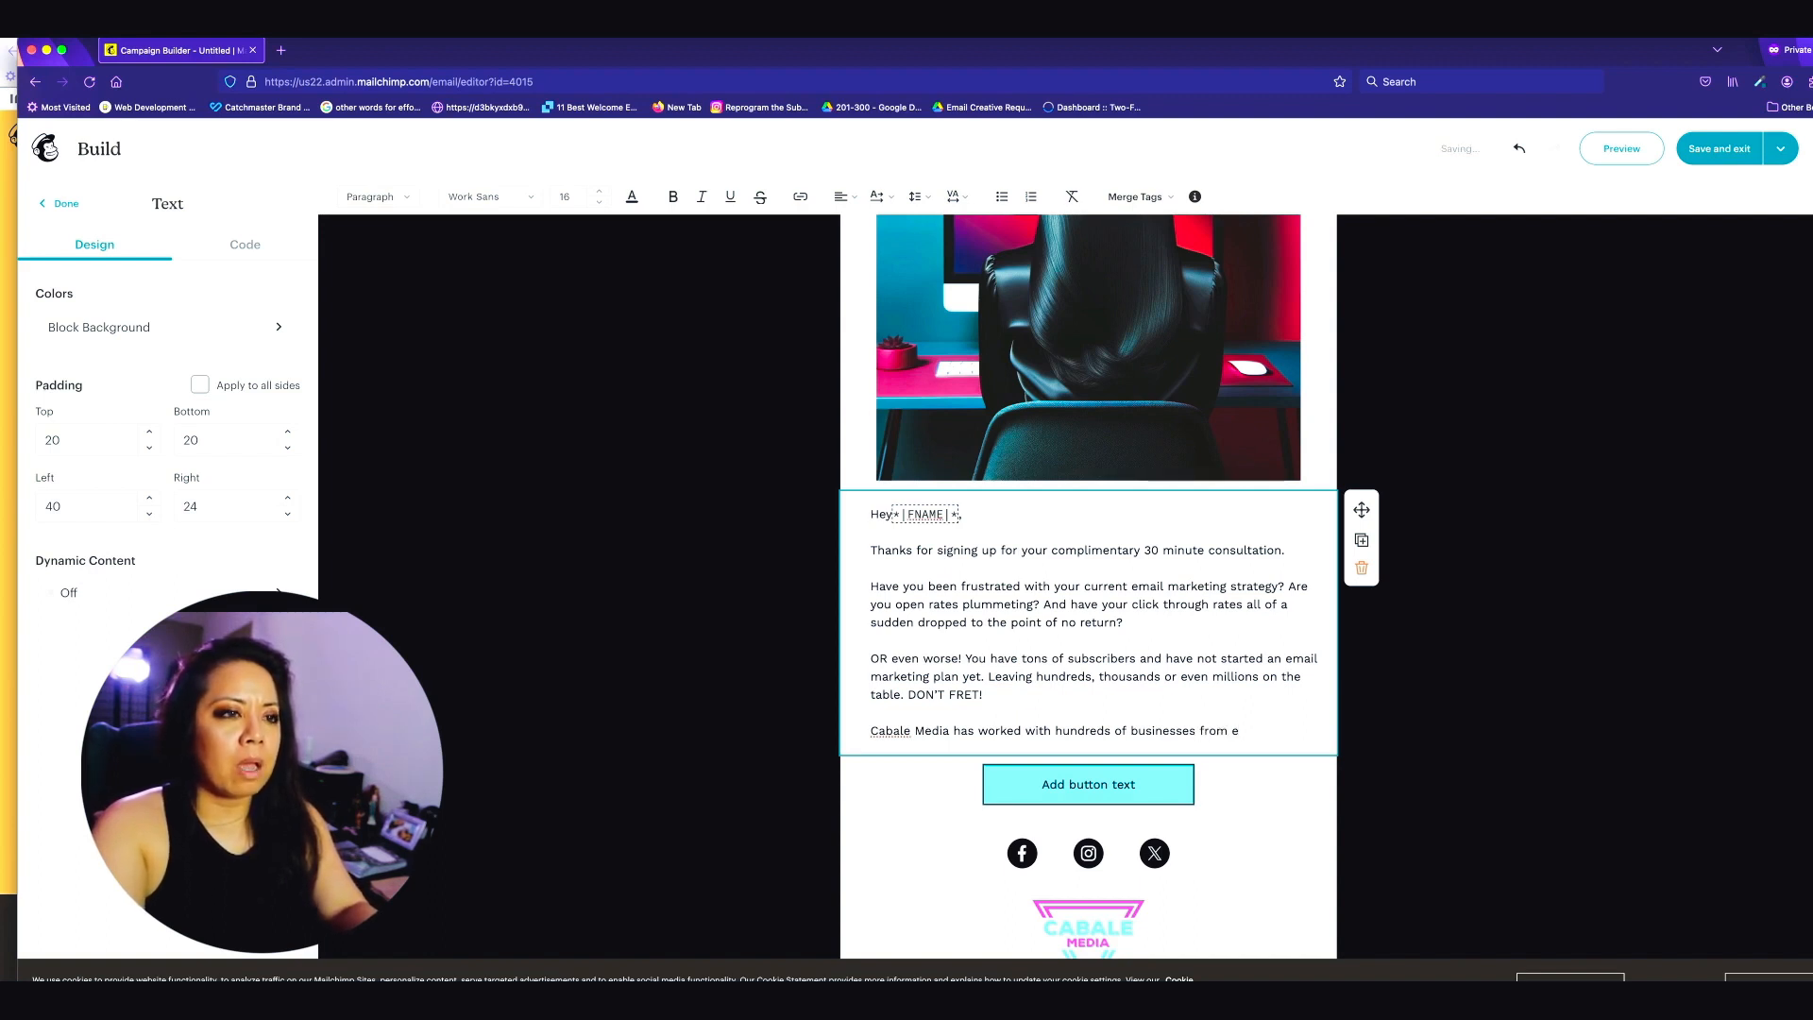
text(verywhre)
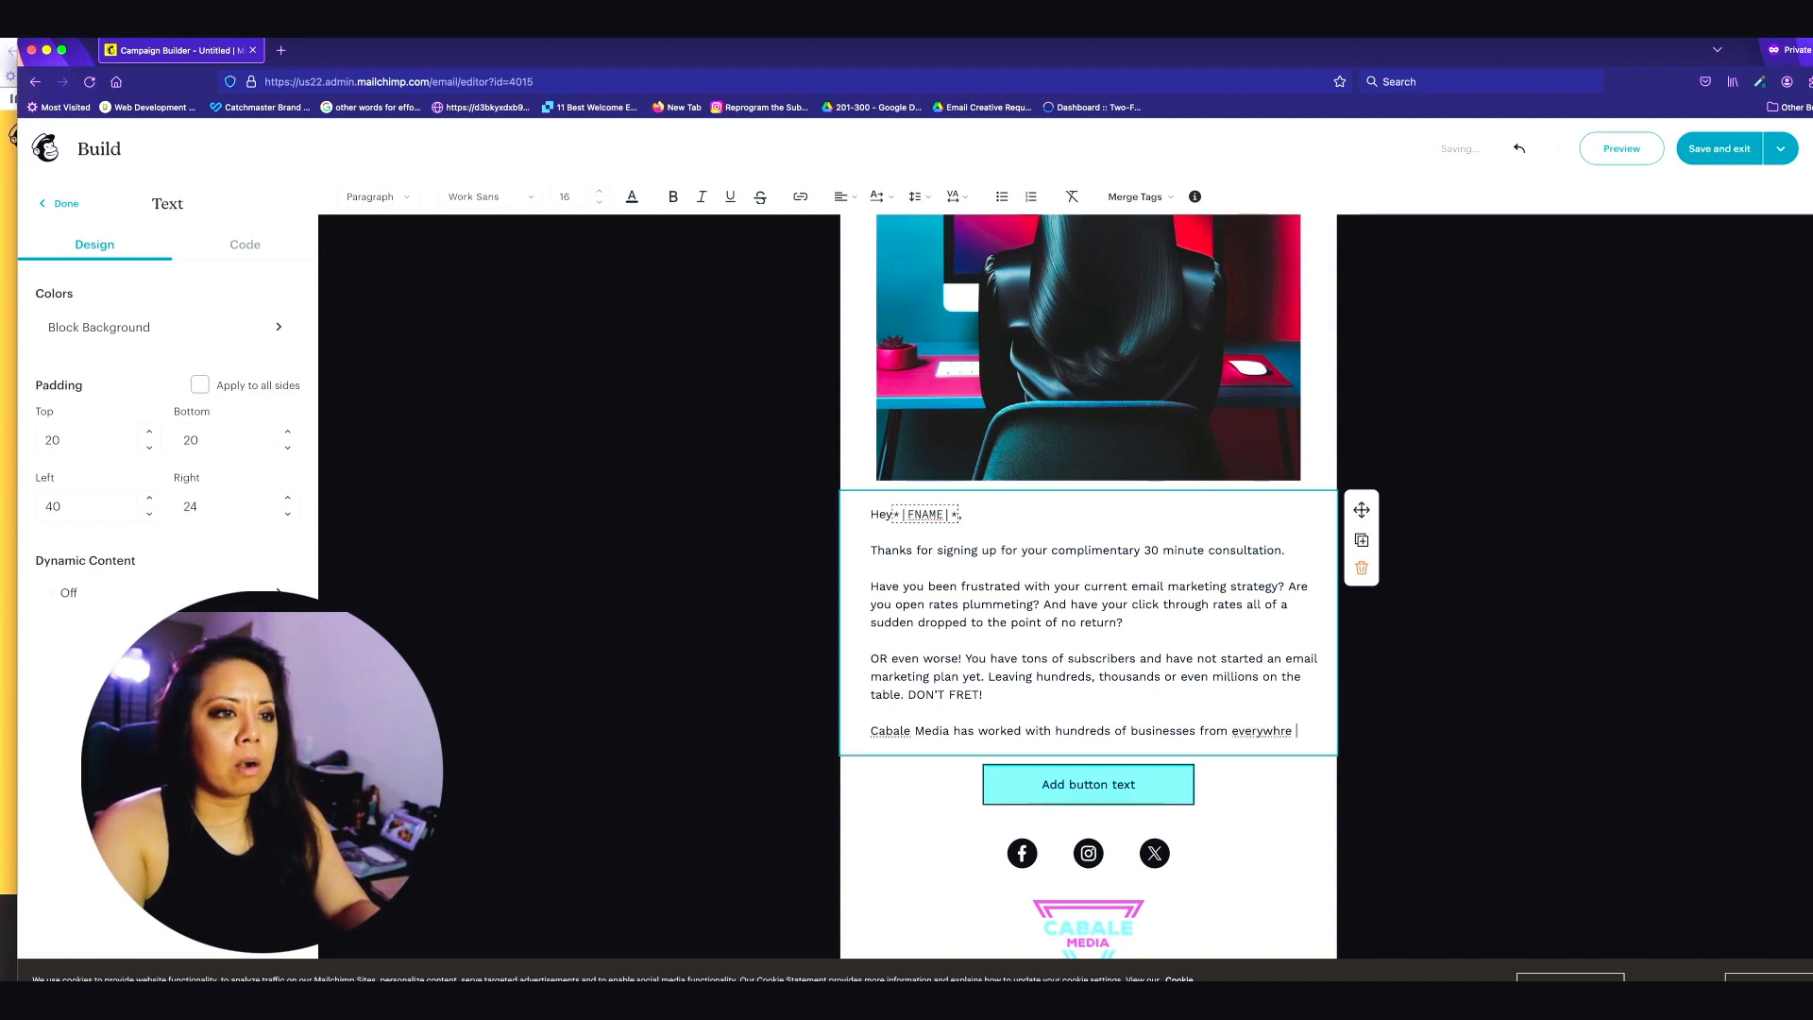
key(BackSpace)
key(BackSpace)
key(BackSpace)
key(BackSpace)
key(BackSpace)
key(BackSpace)
key(BackSpace)
key(BackSpace)
key(BackSpace)
key(BackSpace)
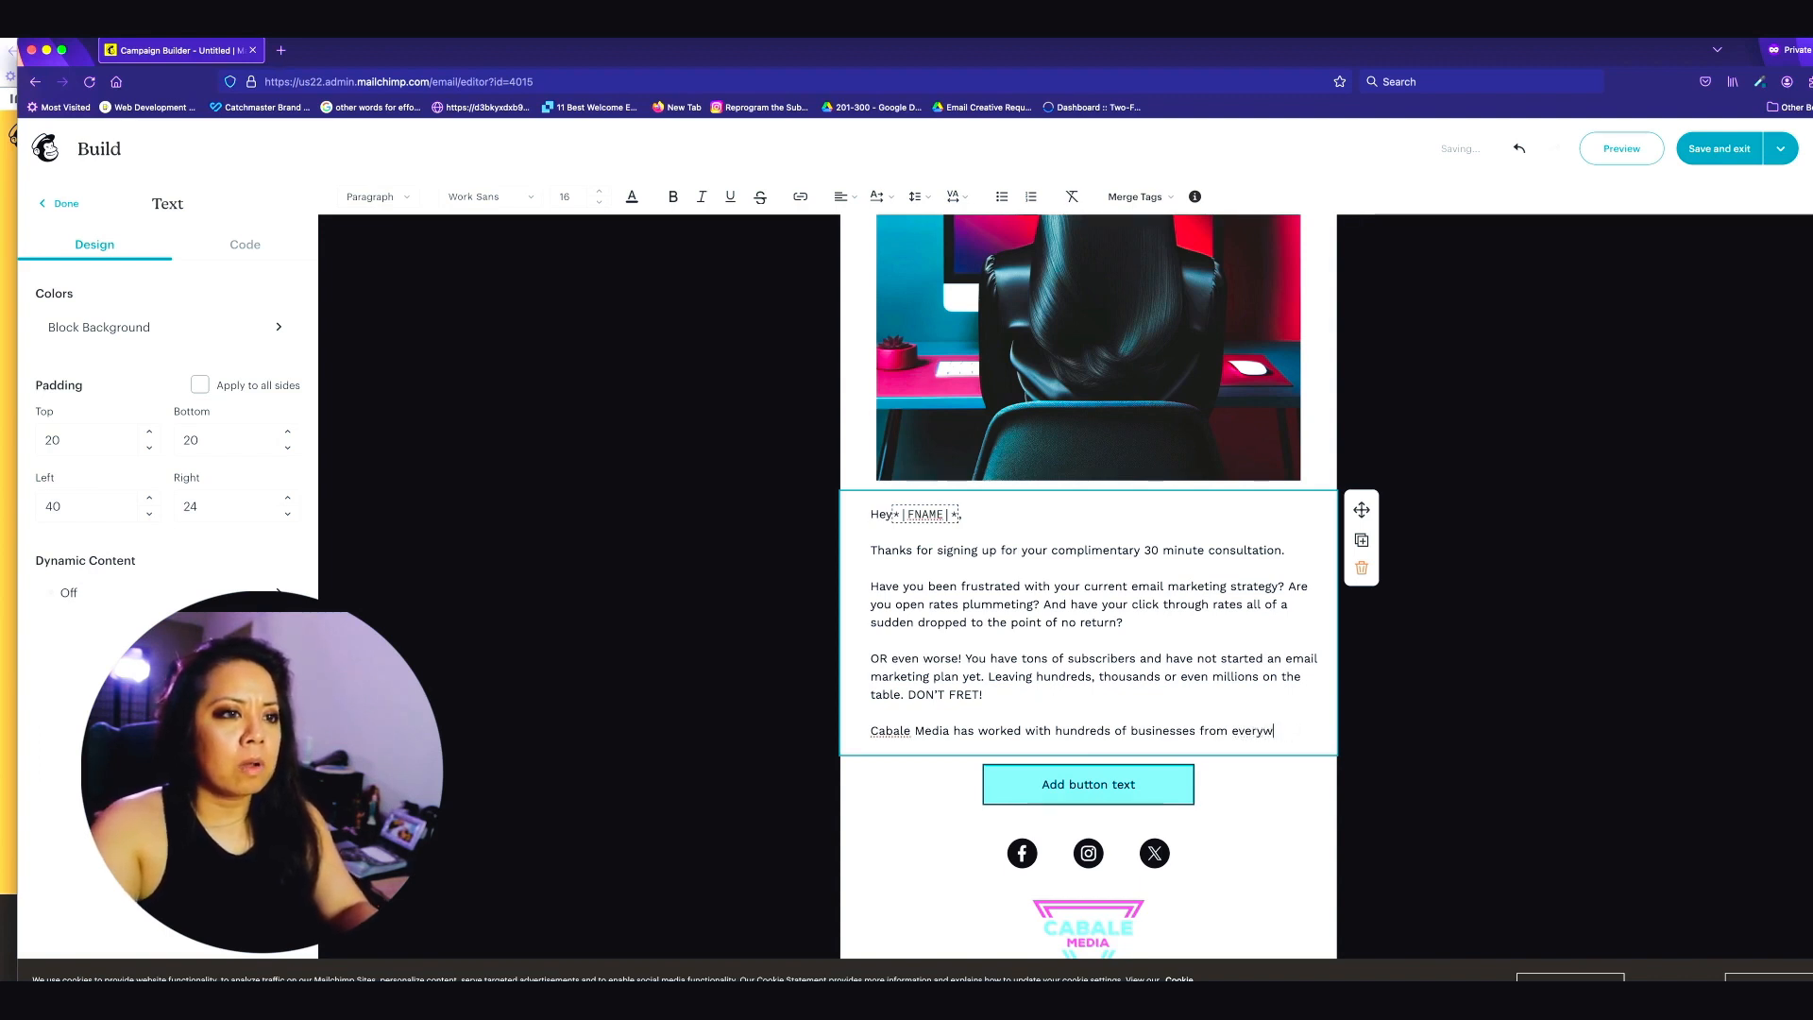
Continue with 'startups to fortune 500 companies increasing revenue from six to seven figures… 9 figures.'.
text(startups to f)
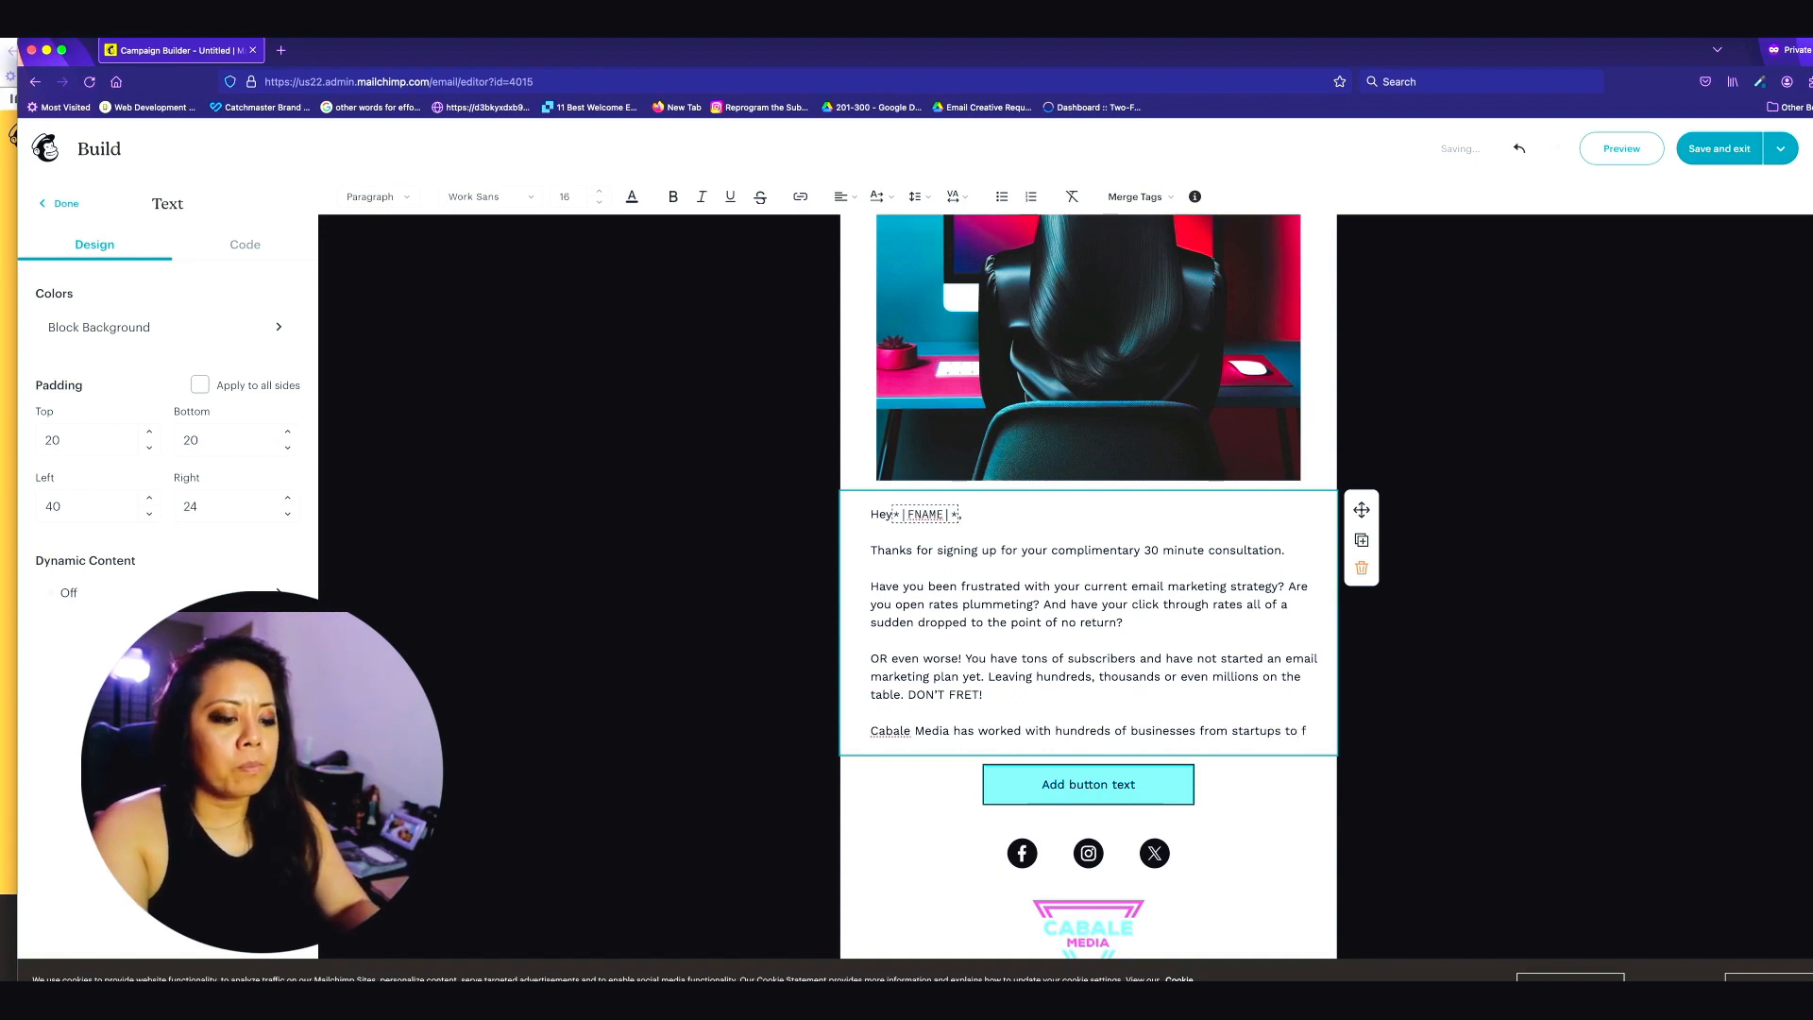
text(iorture)
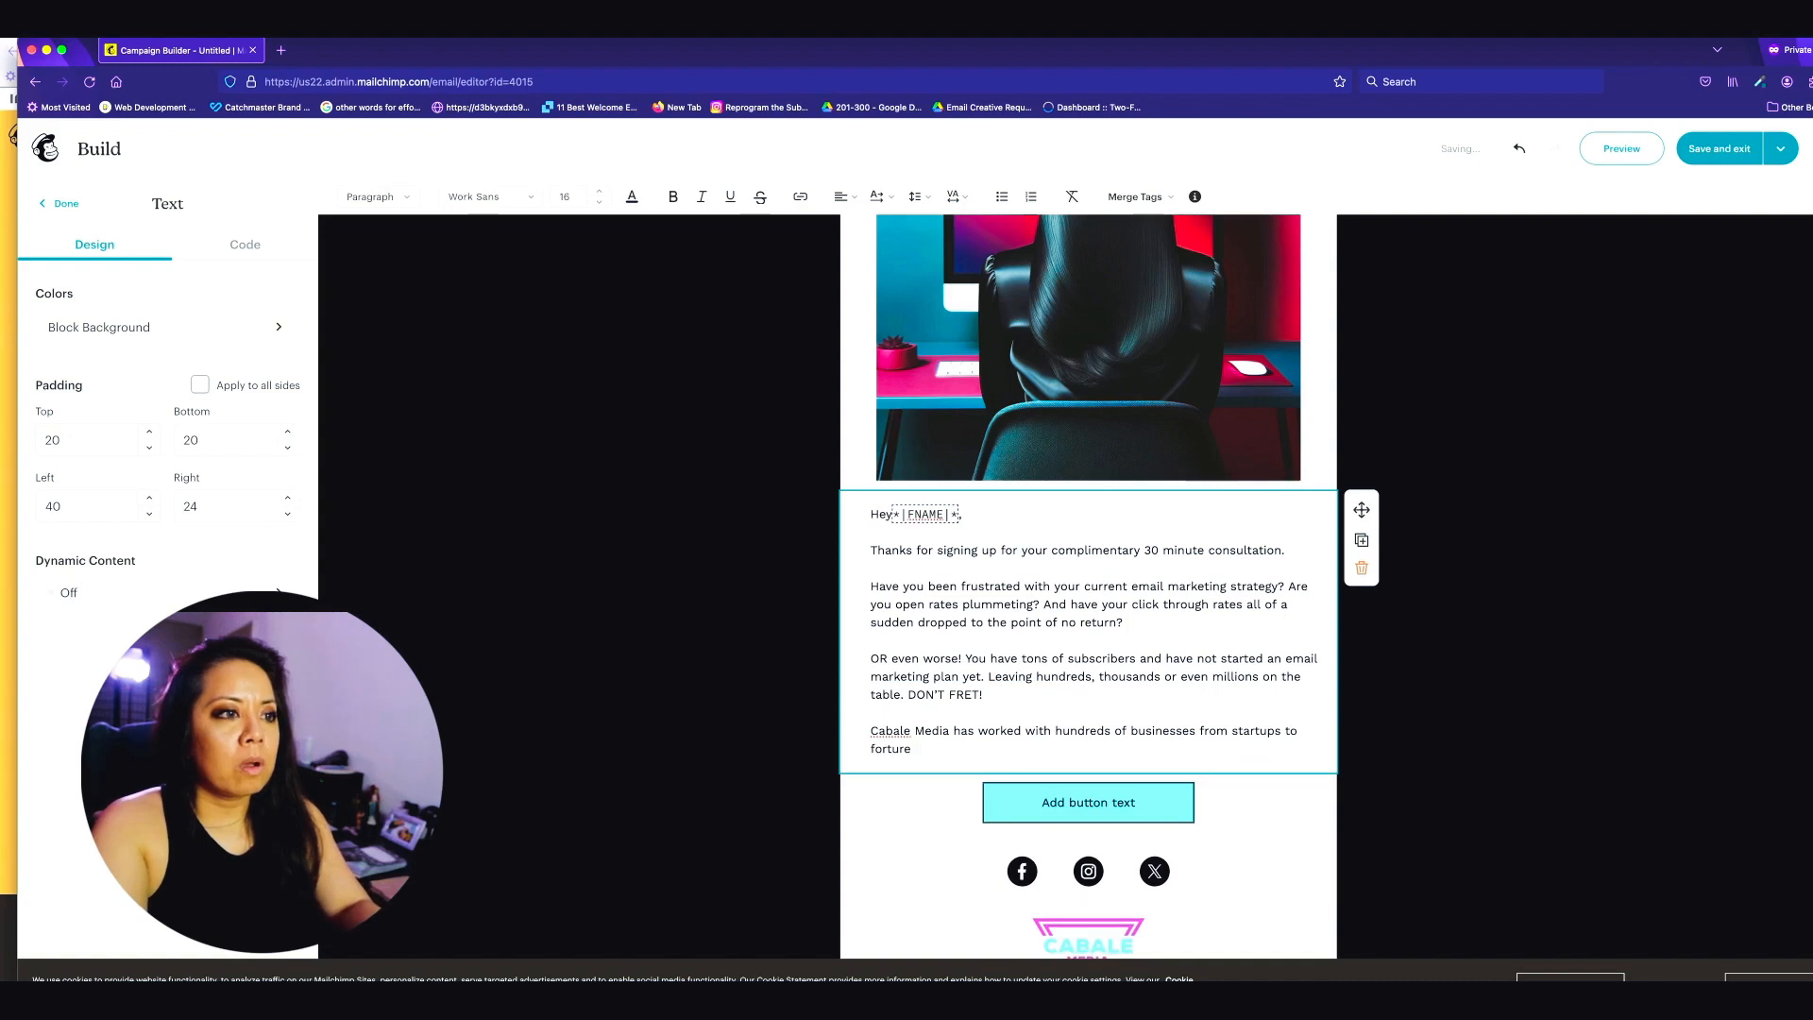
key(BackSpace)
key(BackSpace)
text(n)
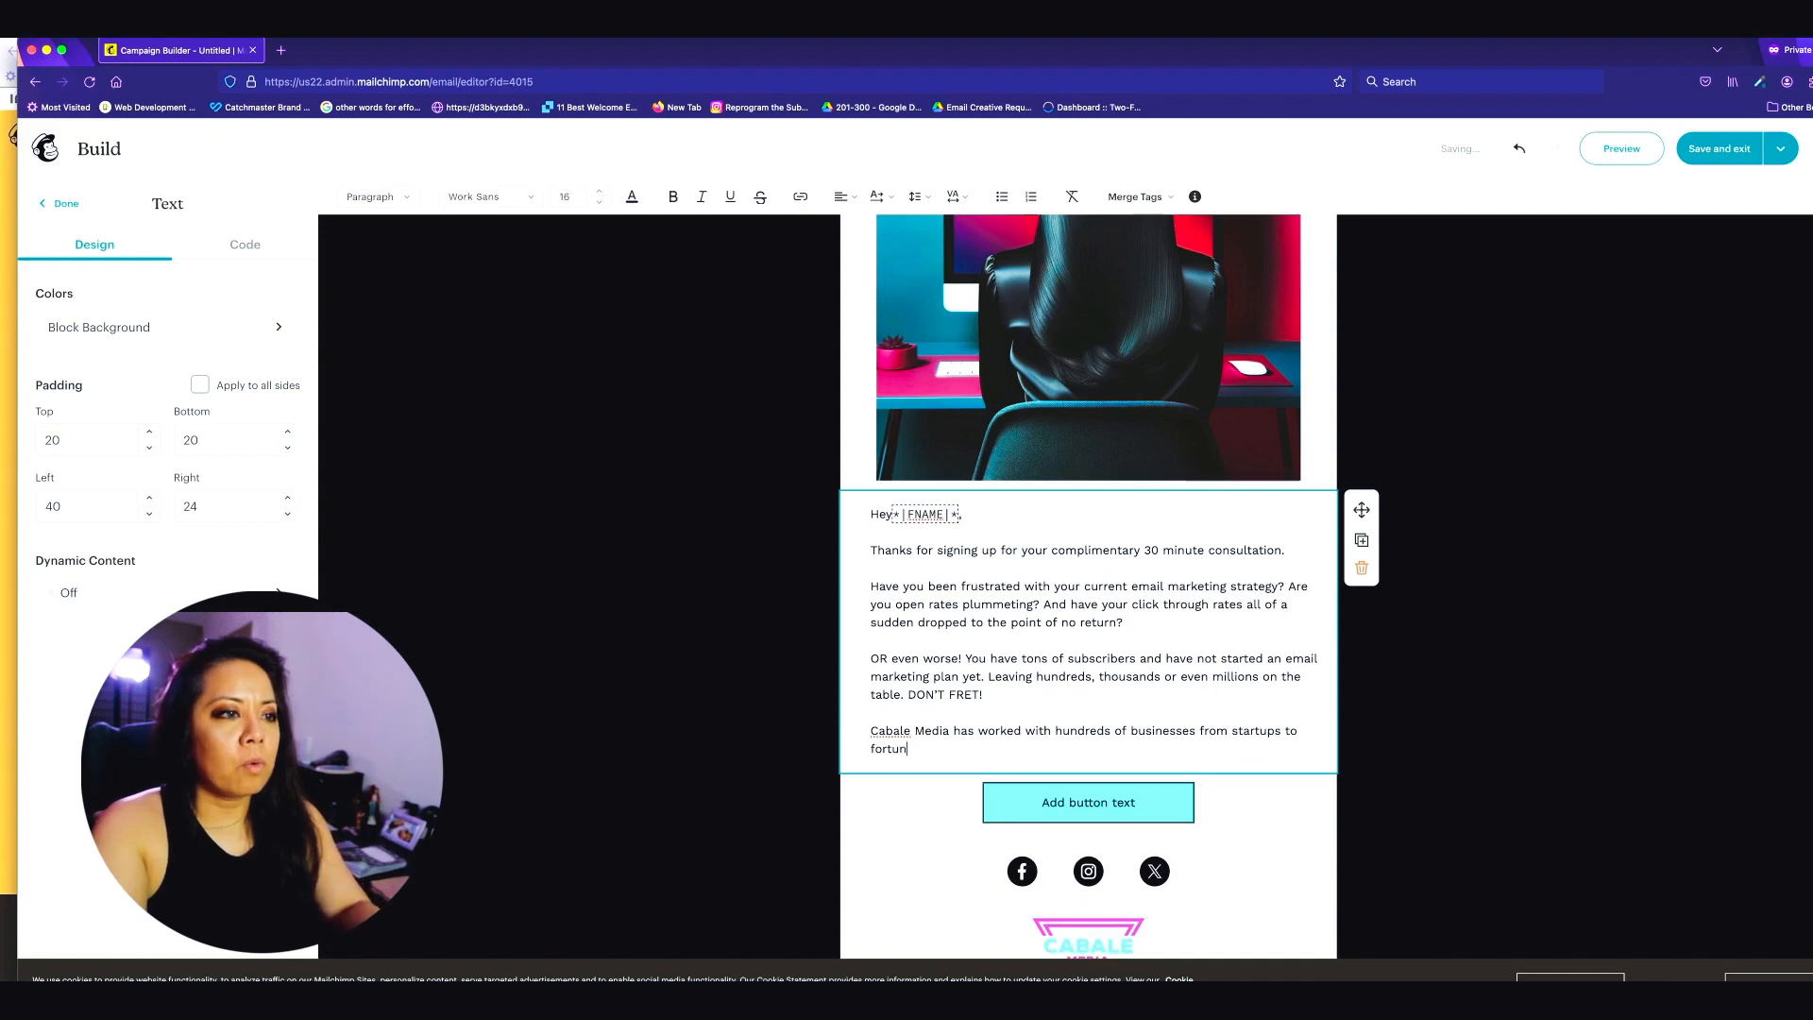
text(e 500)
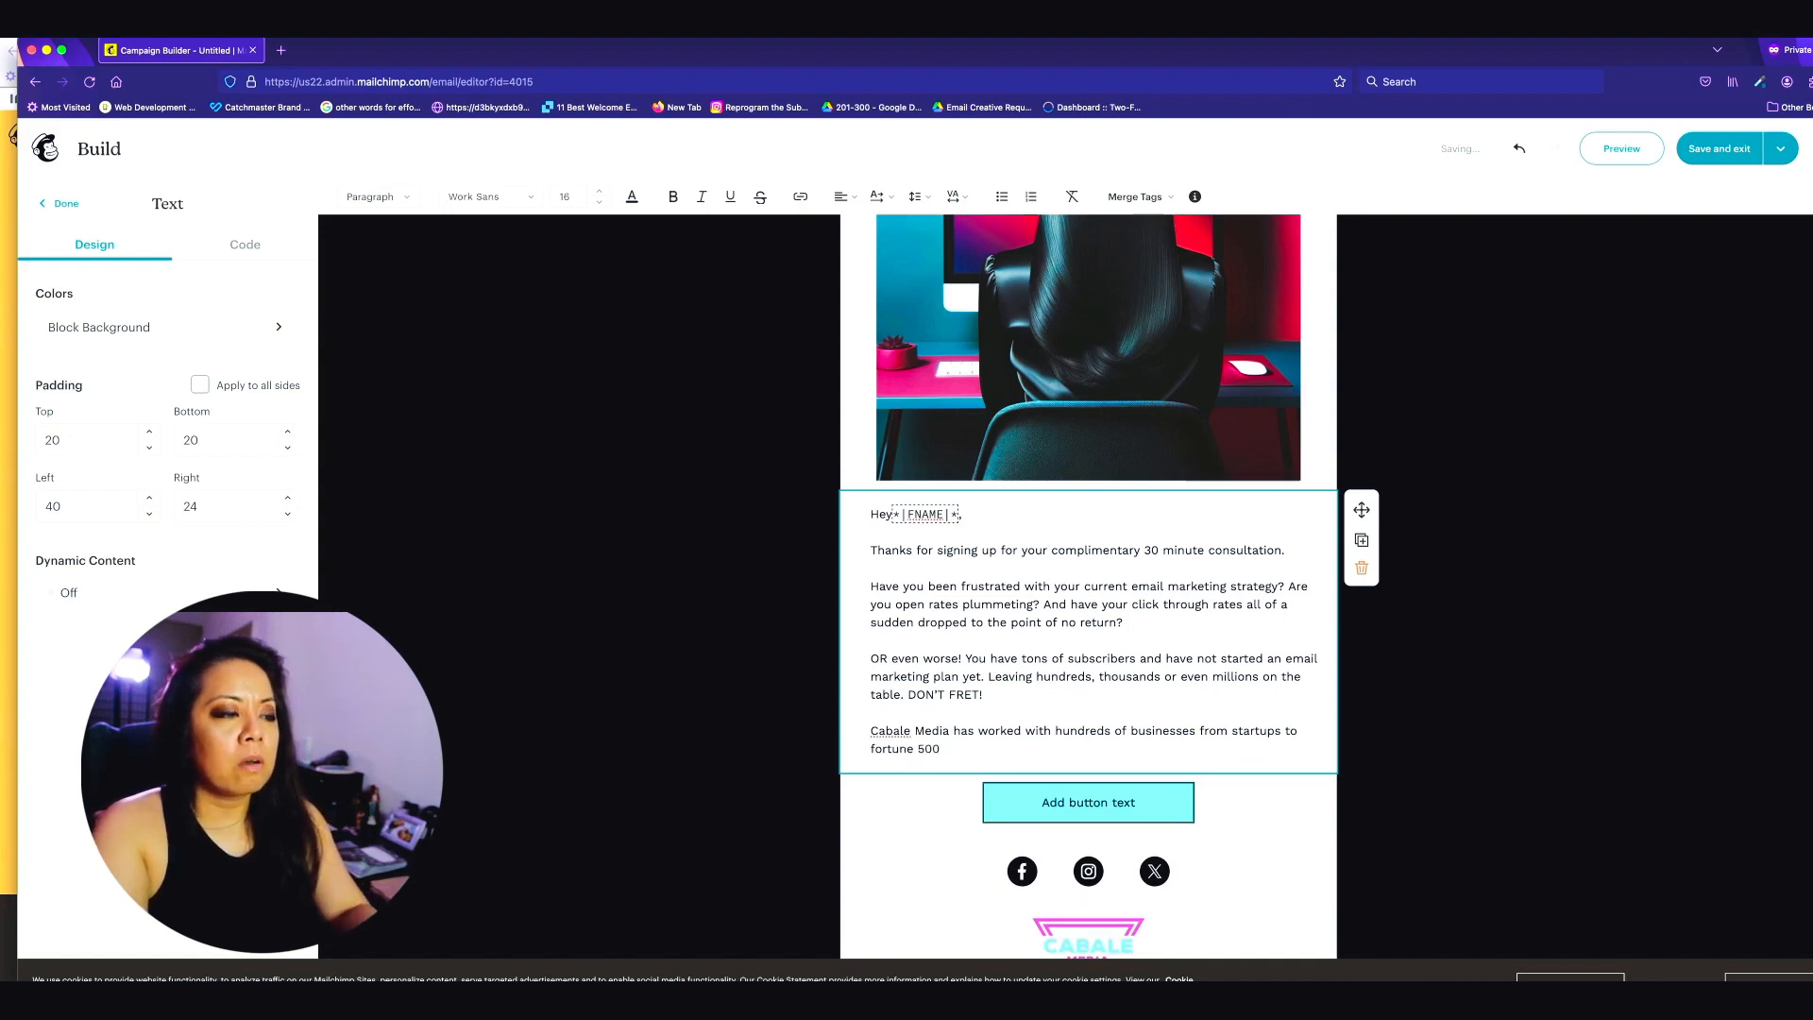
text( comapn)
key(BackSpace)
key(BackSpace)
key(BackSpace)
text(panies.)
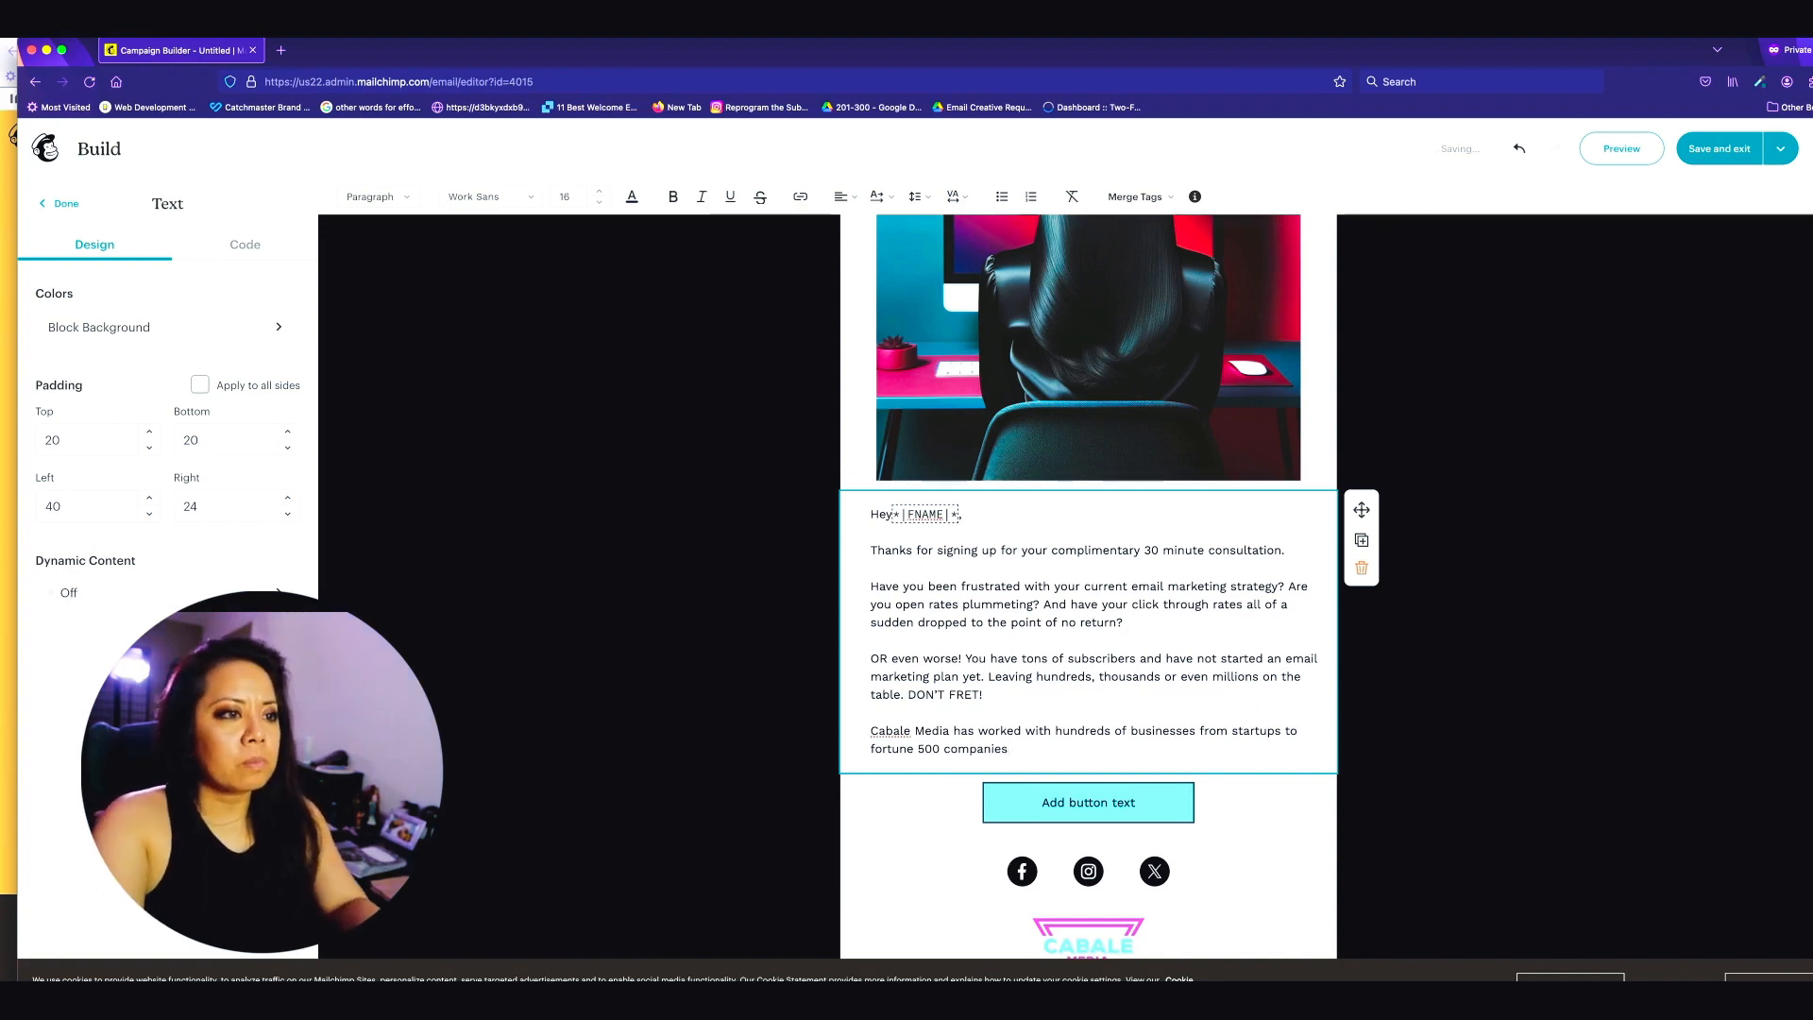
text(ncreasing)
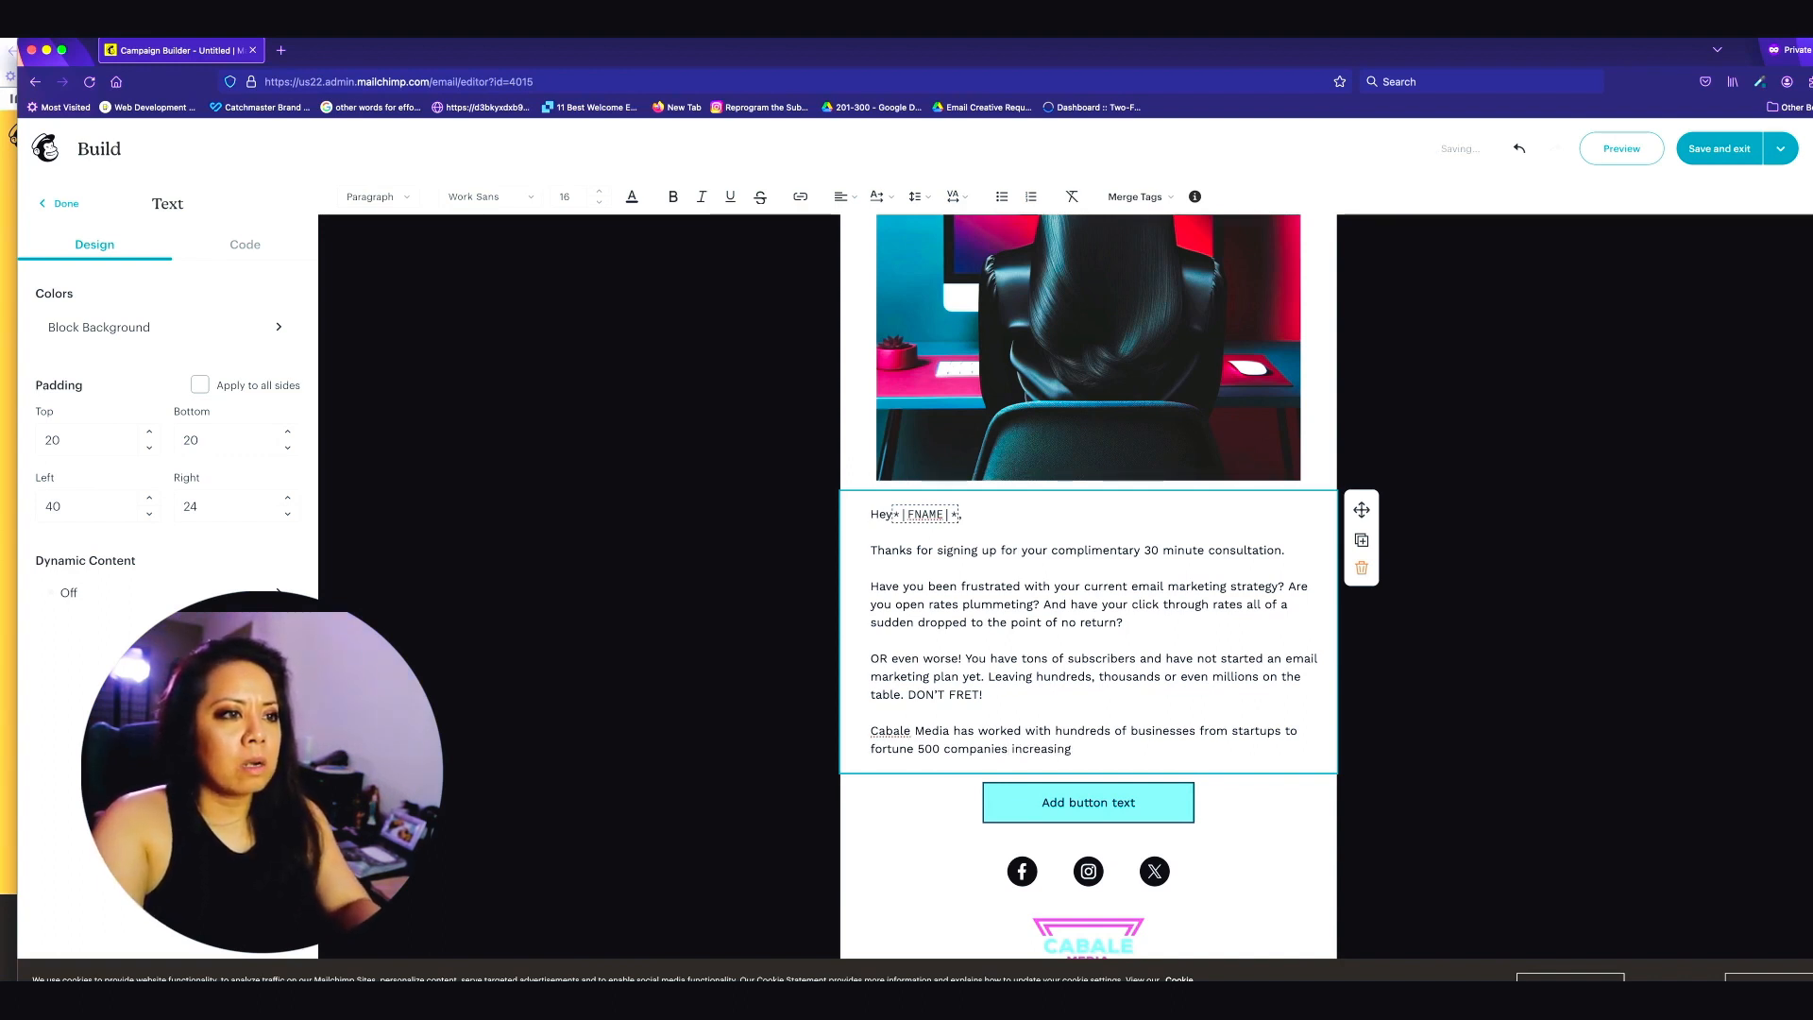
text( revenue f)
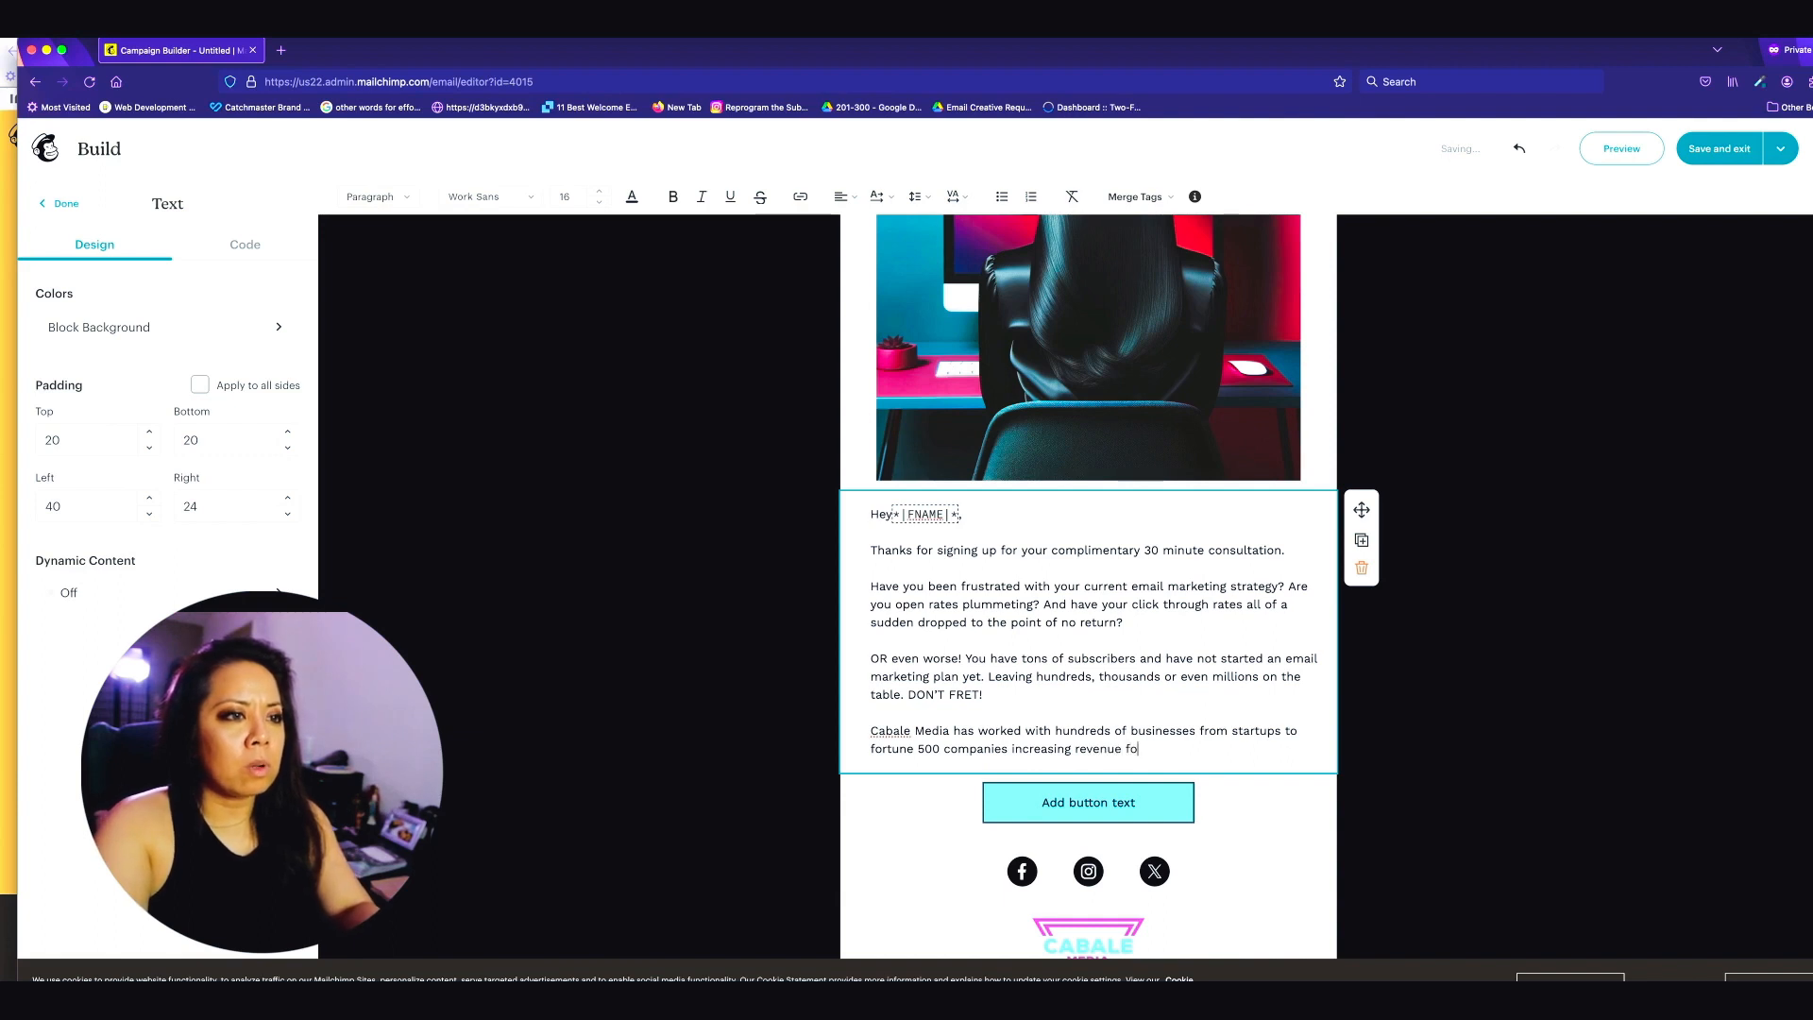
text(rom)
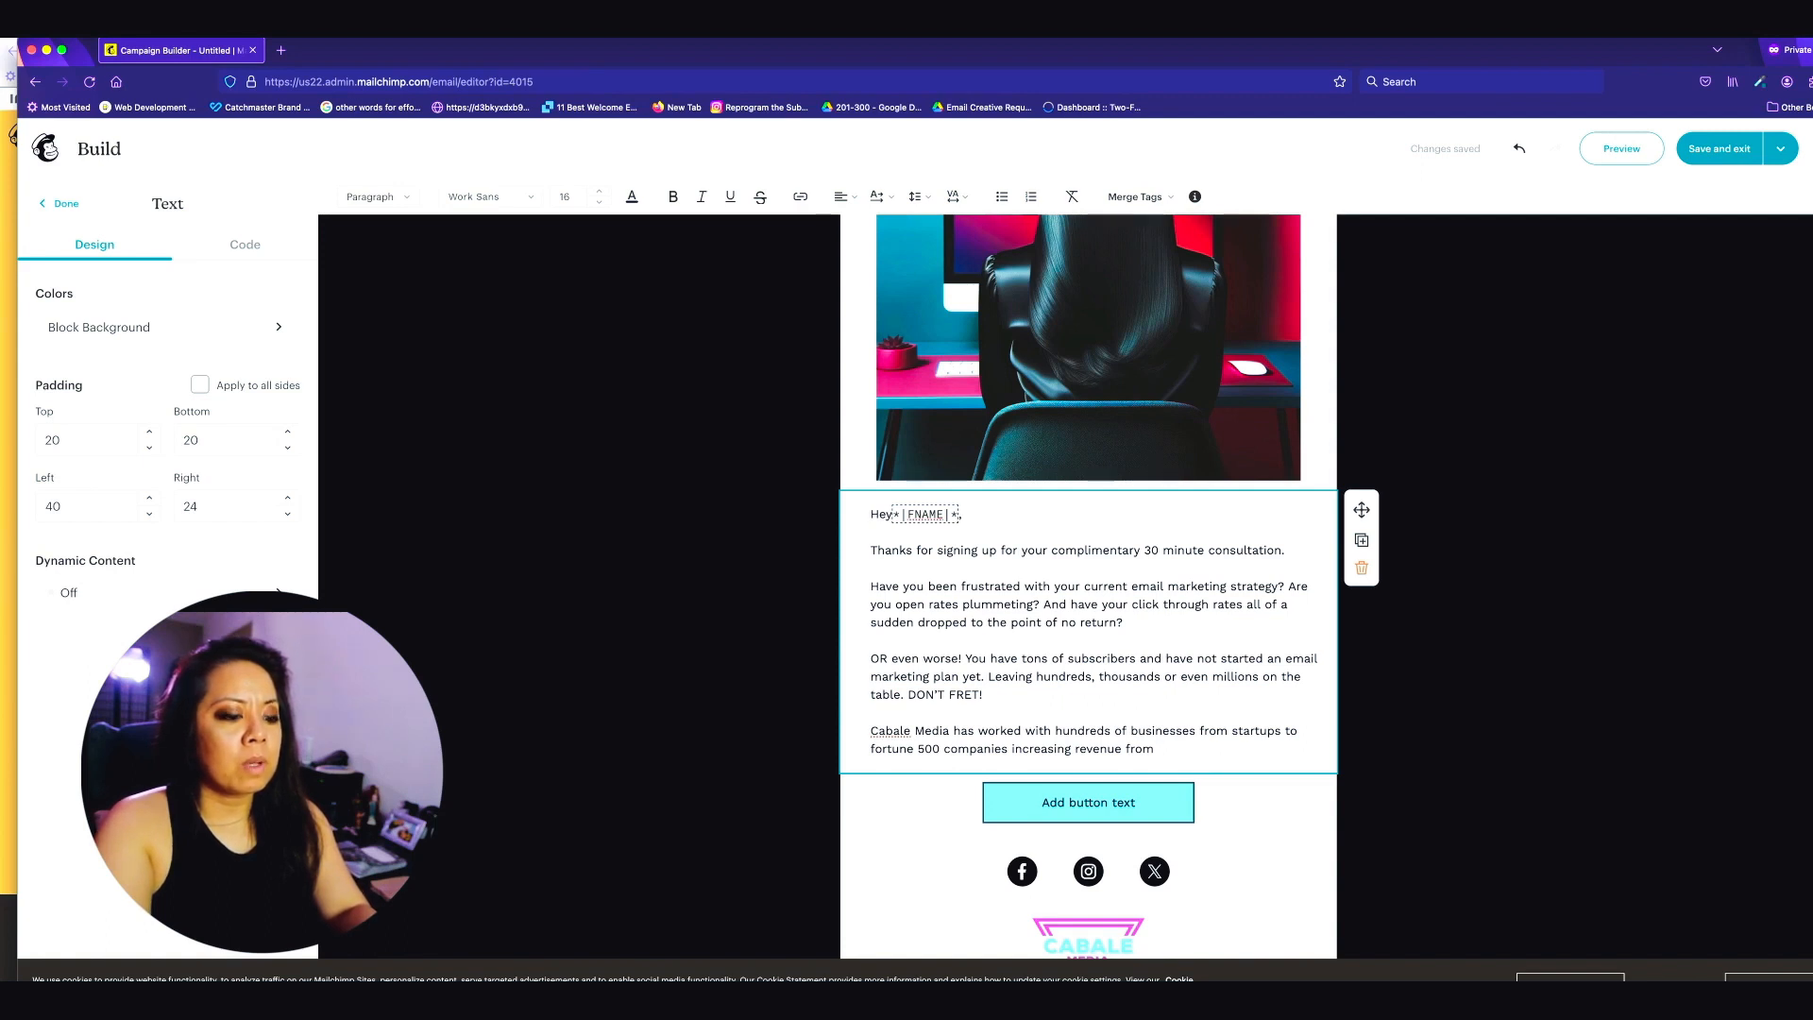
text(s)
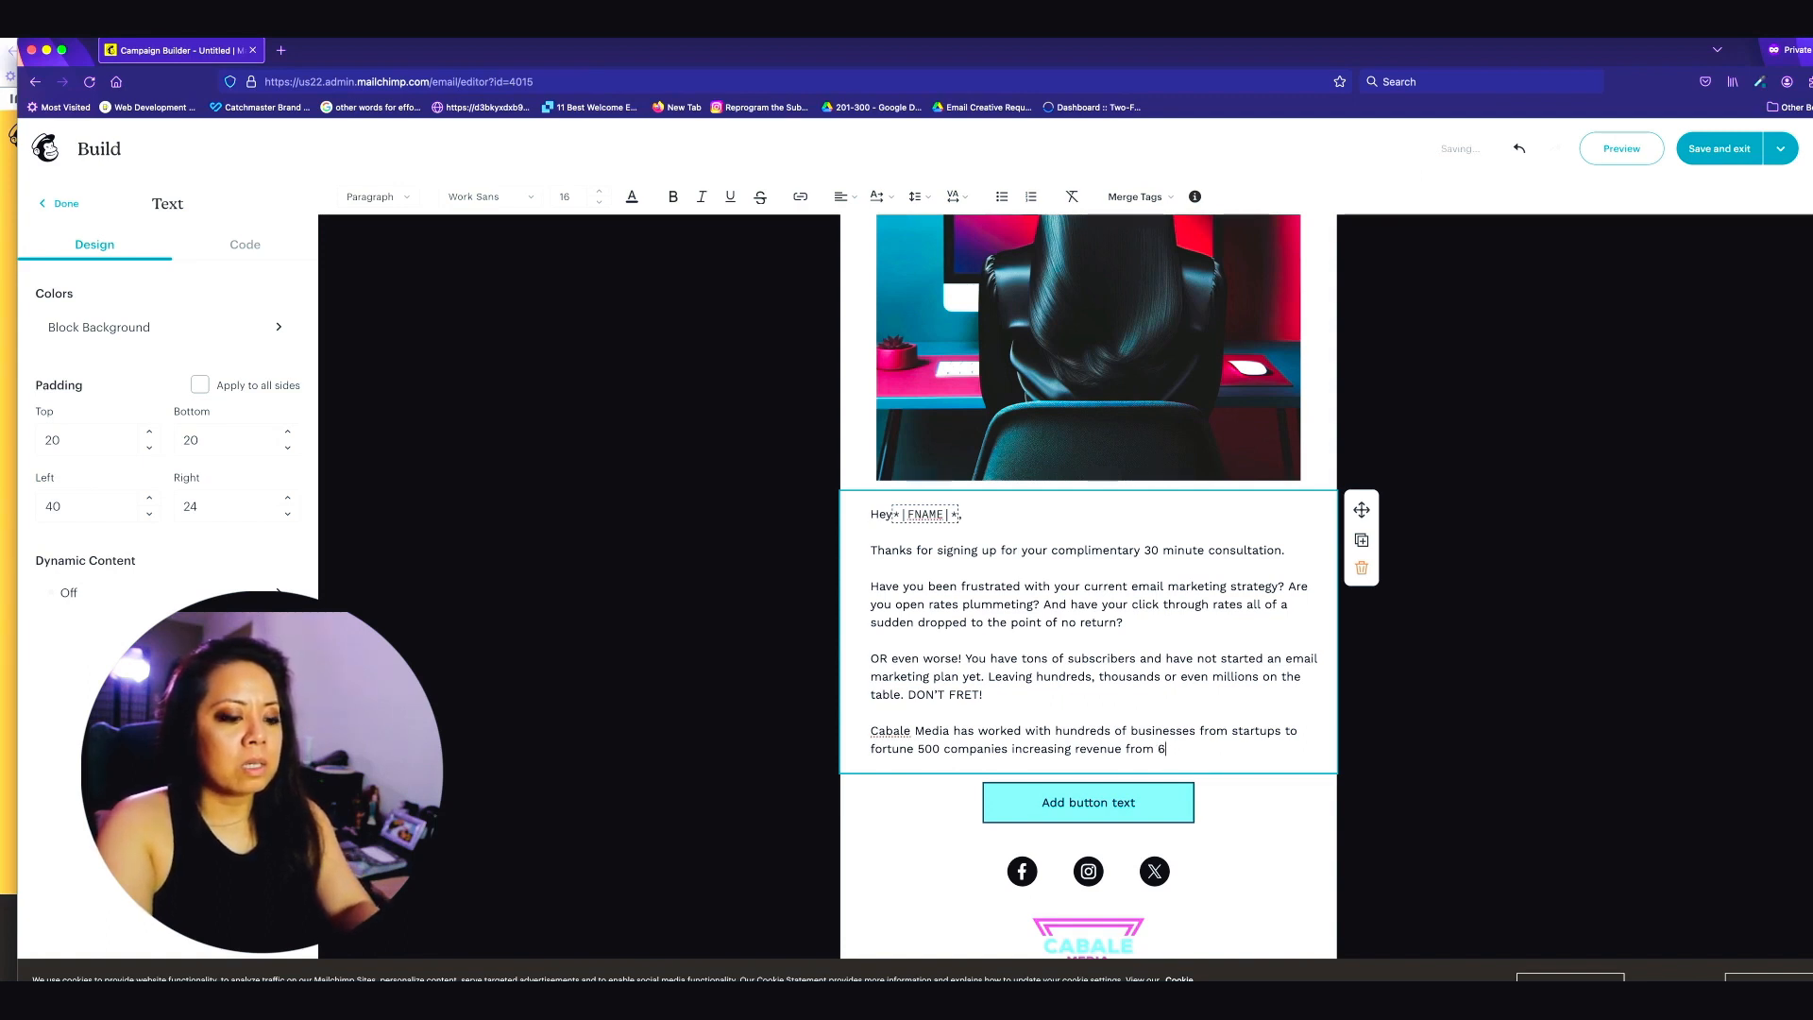
text(ix)
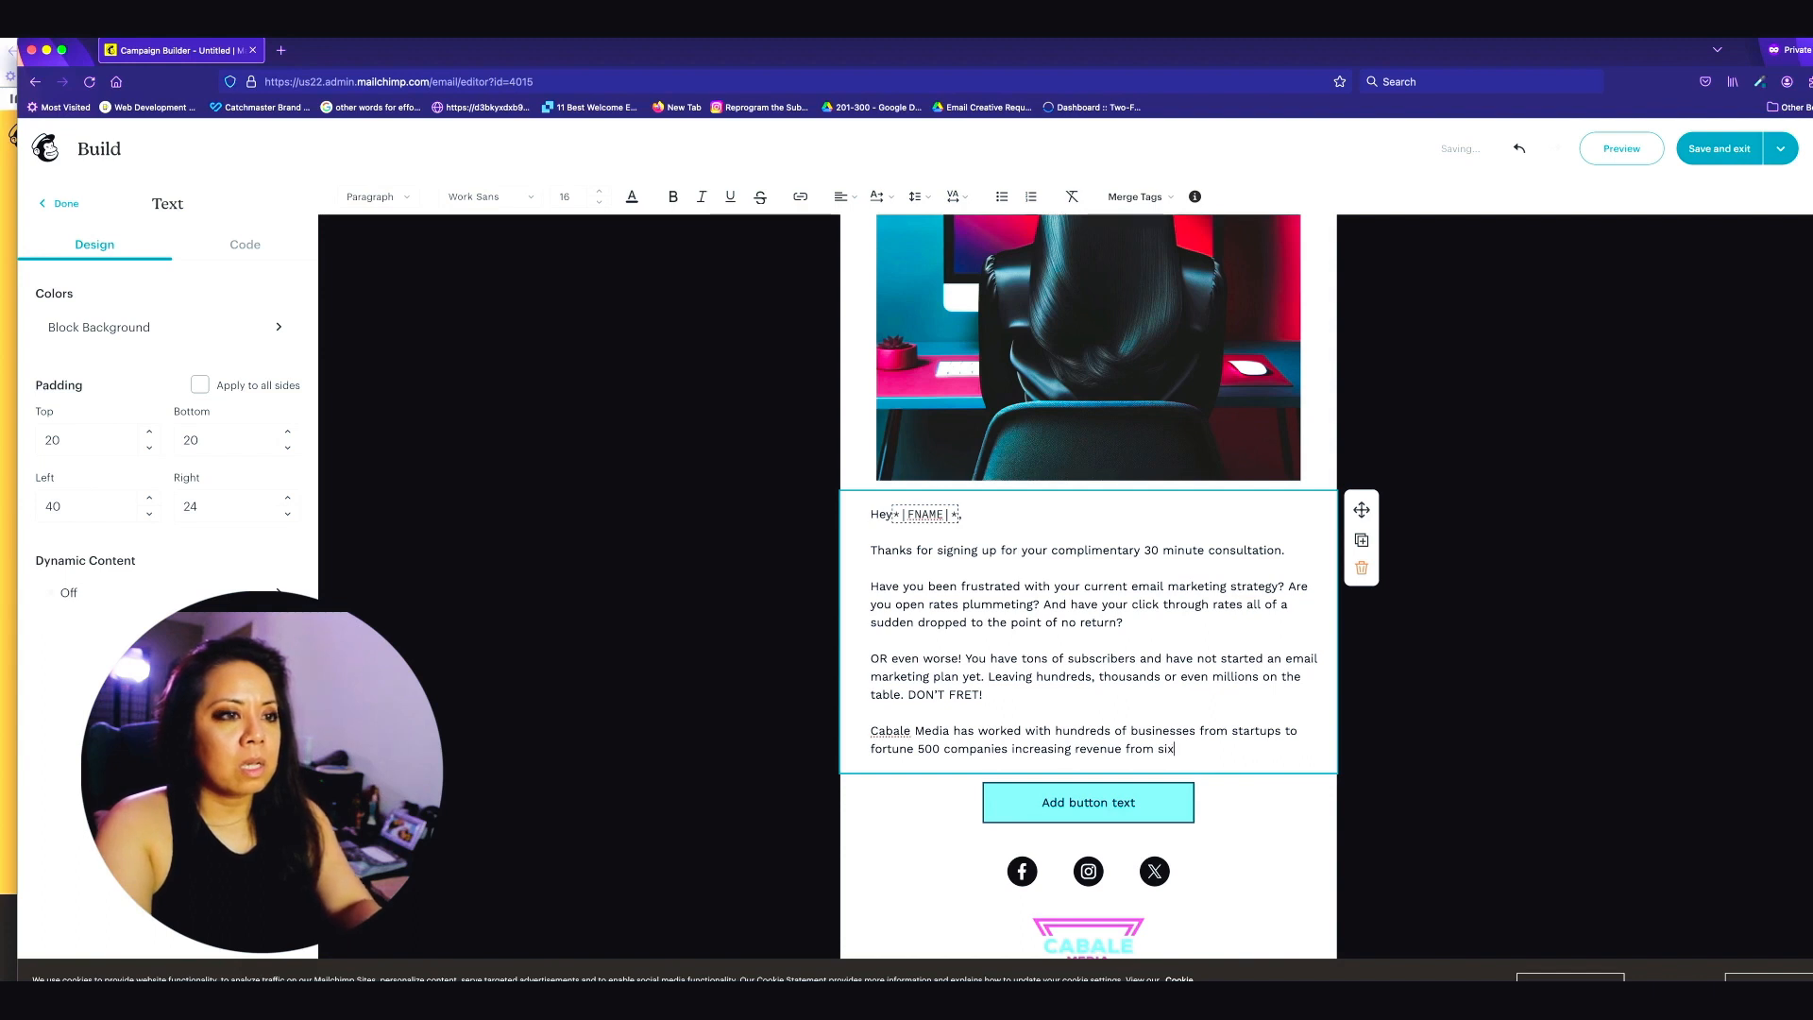
text( to 7seven)
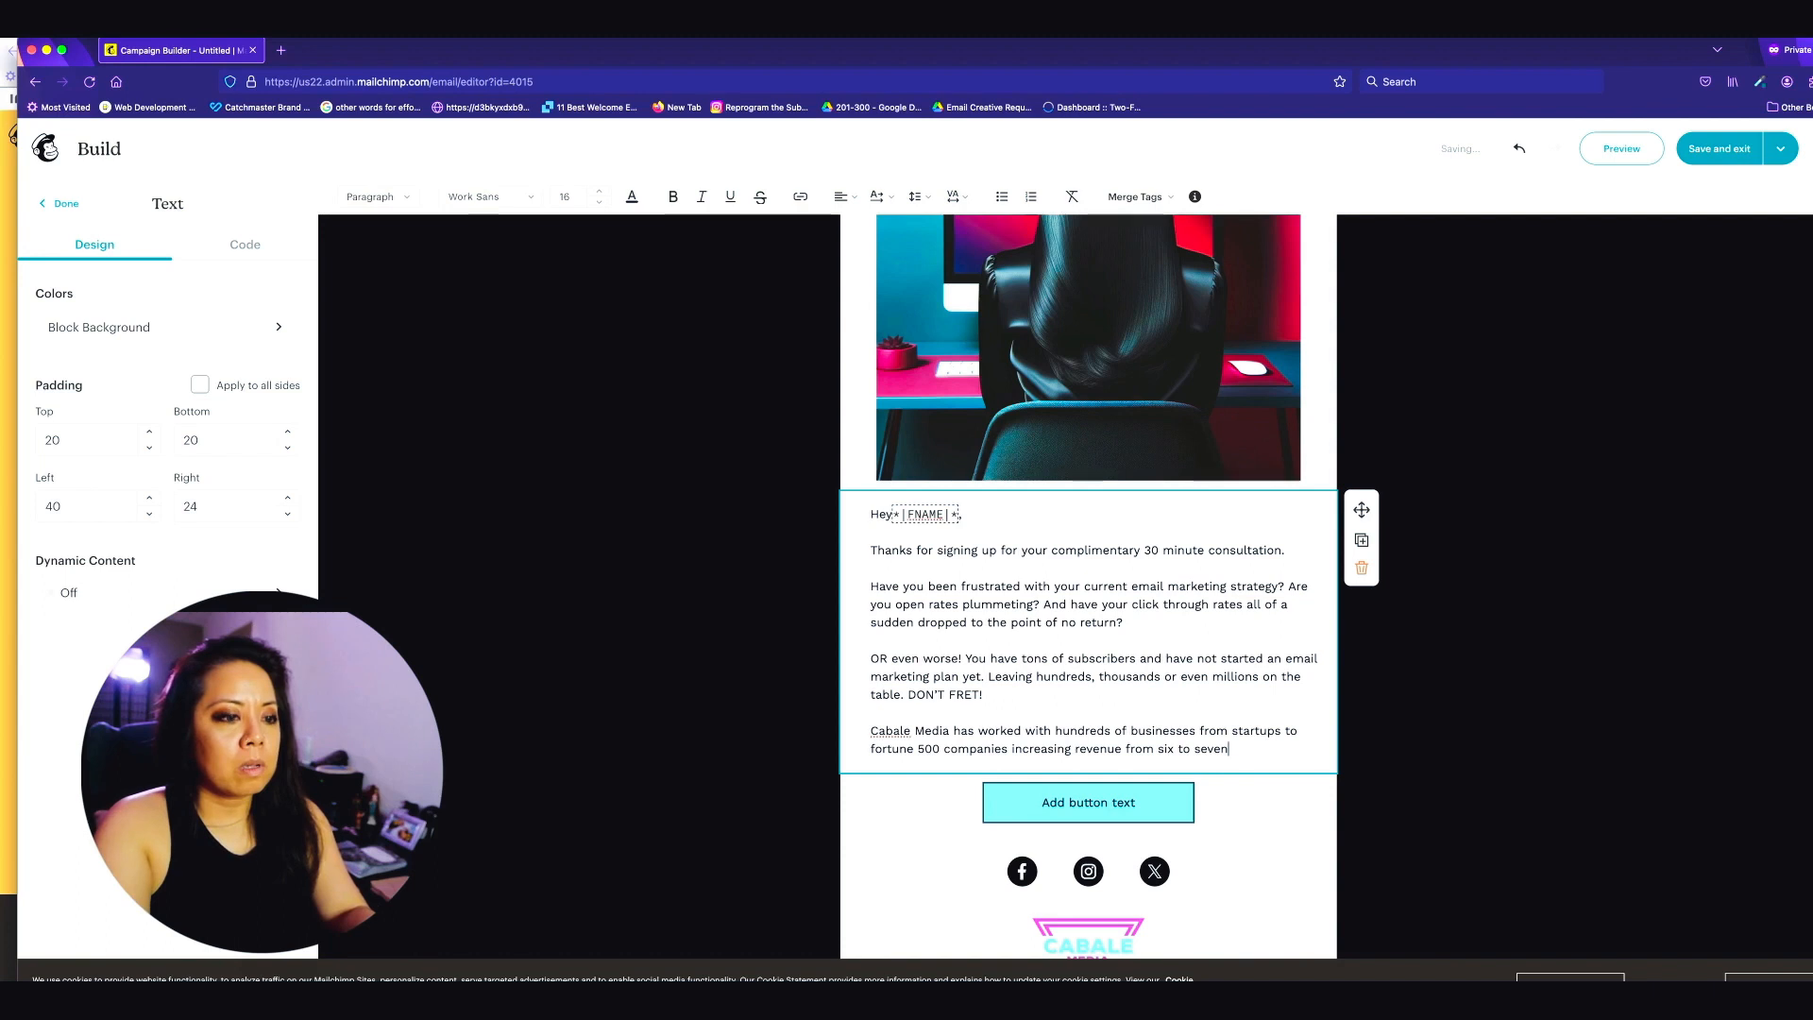
text( figures,)
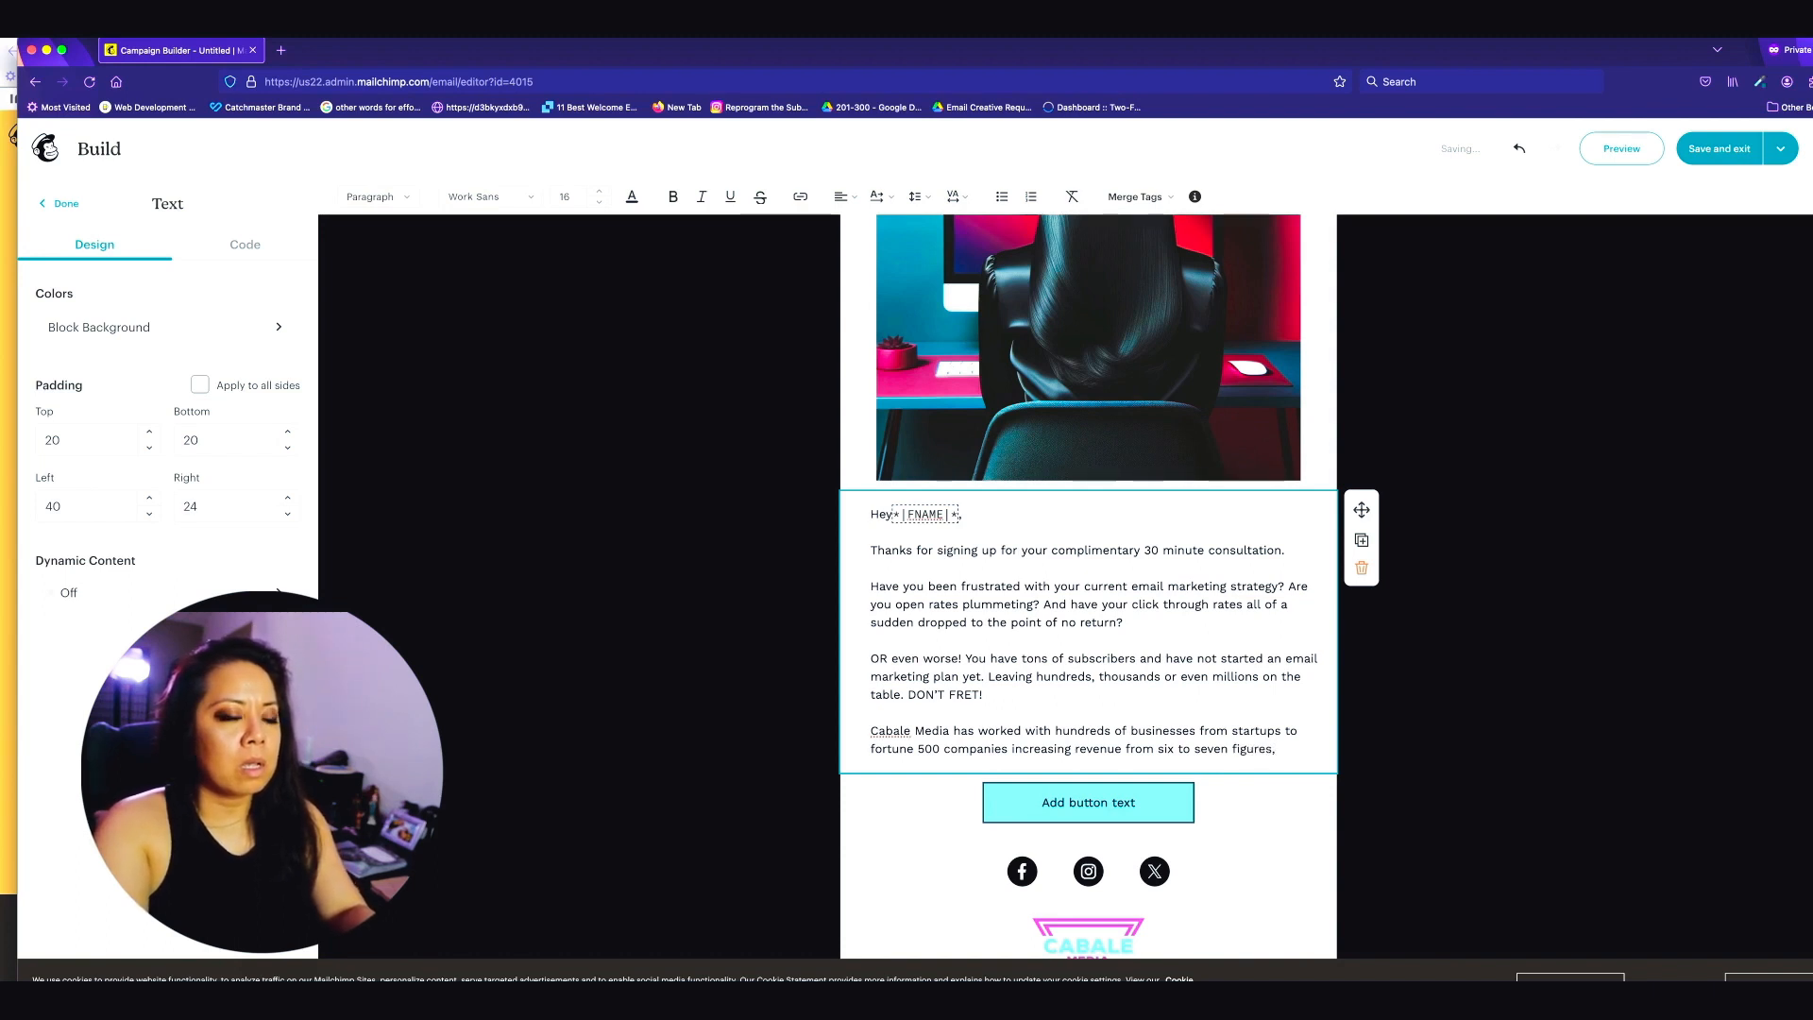
text( seven)
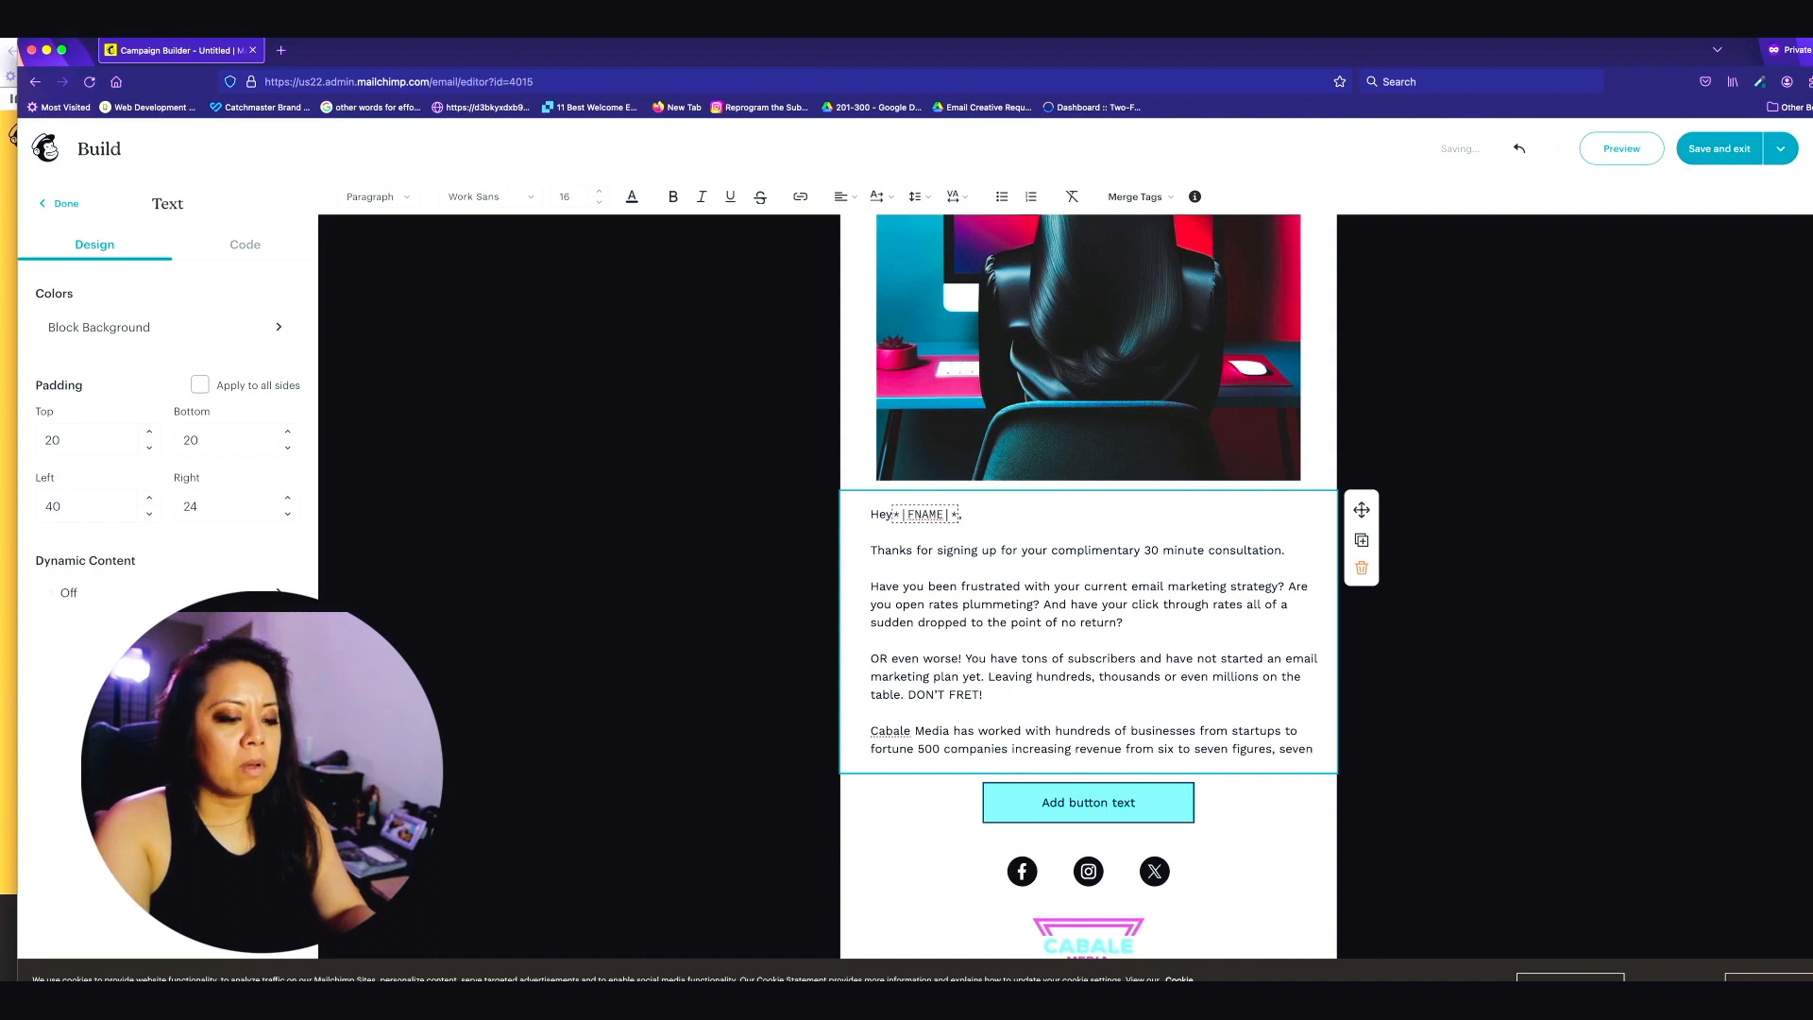
text( to 8 figures)
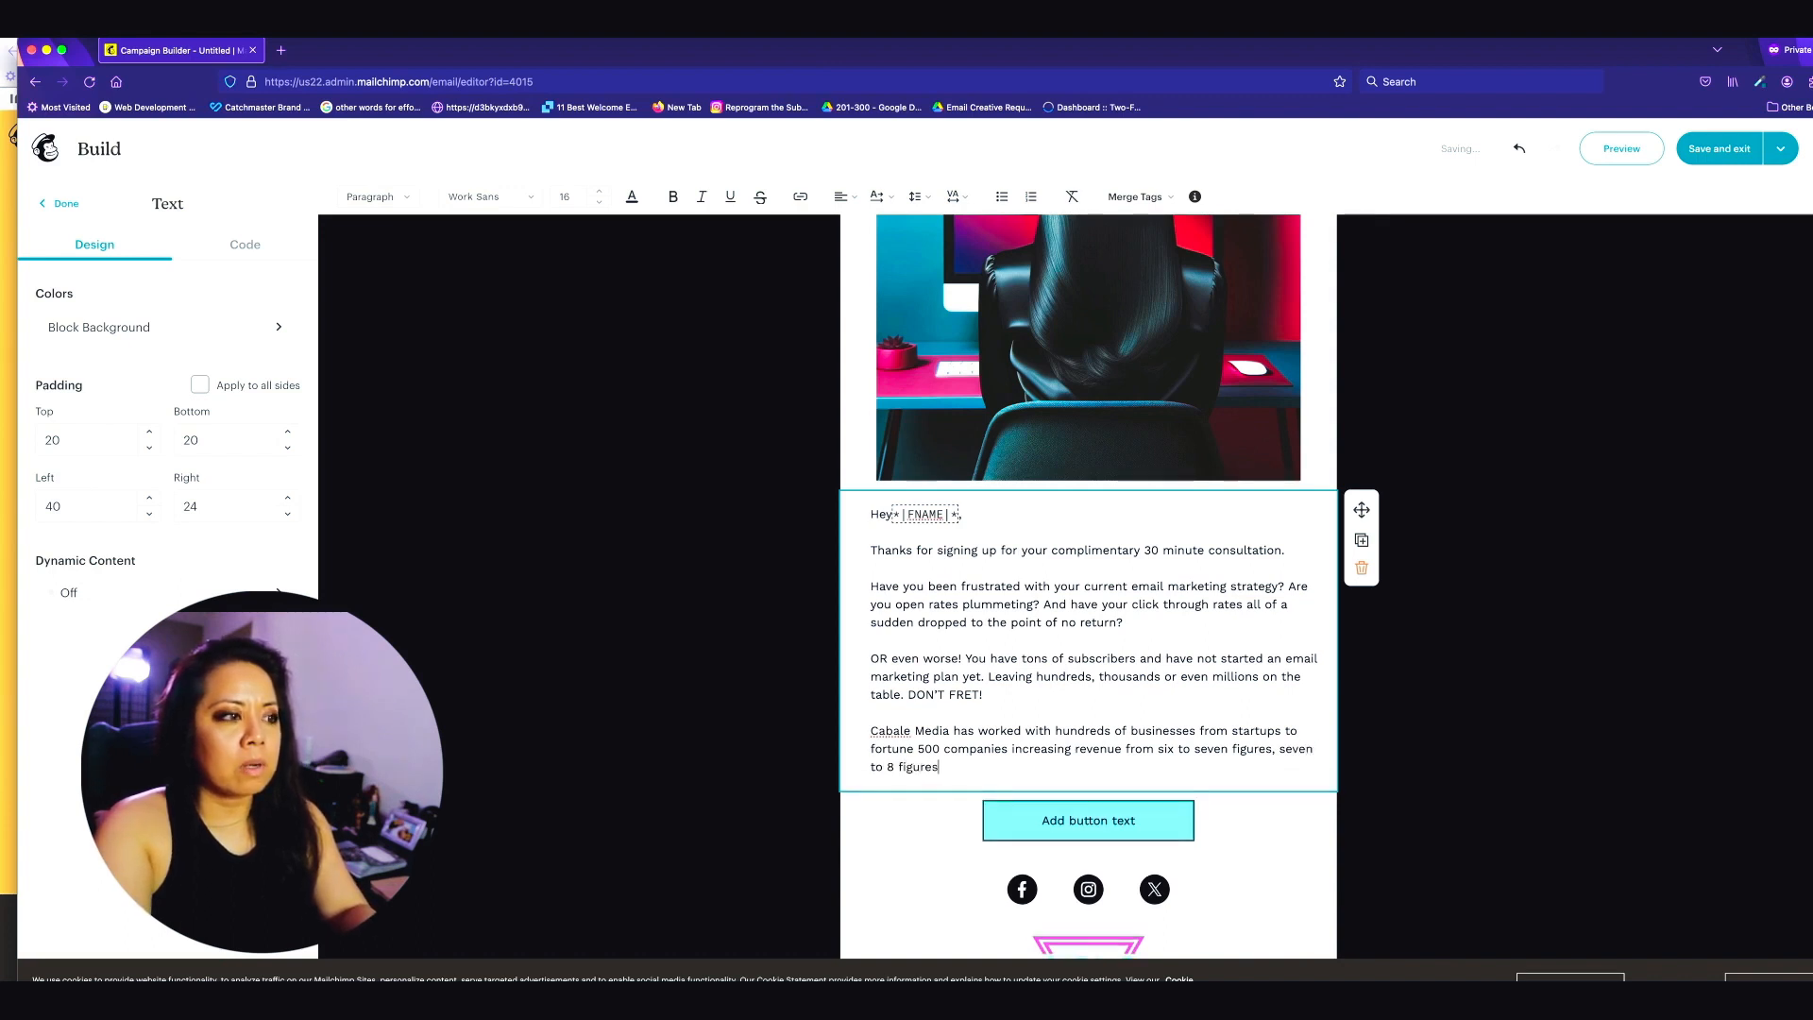
text( and even a)
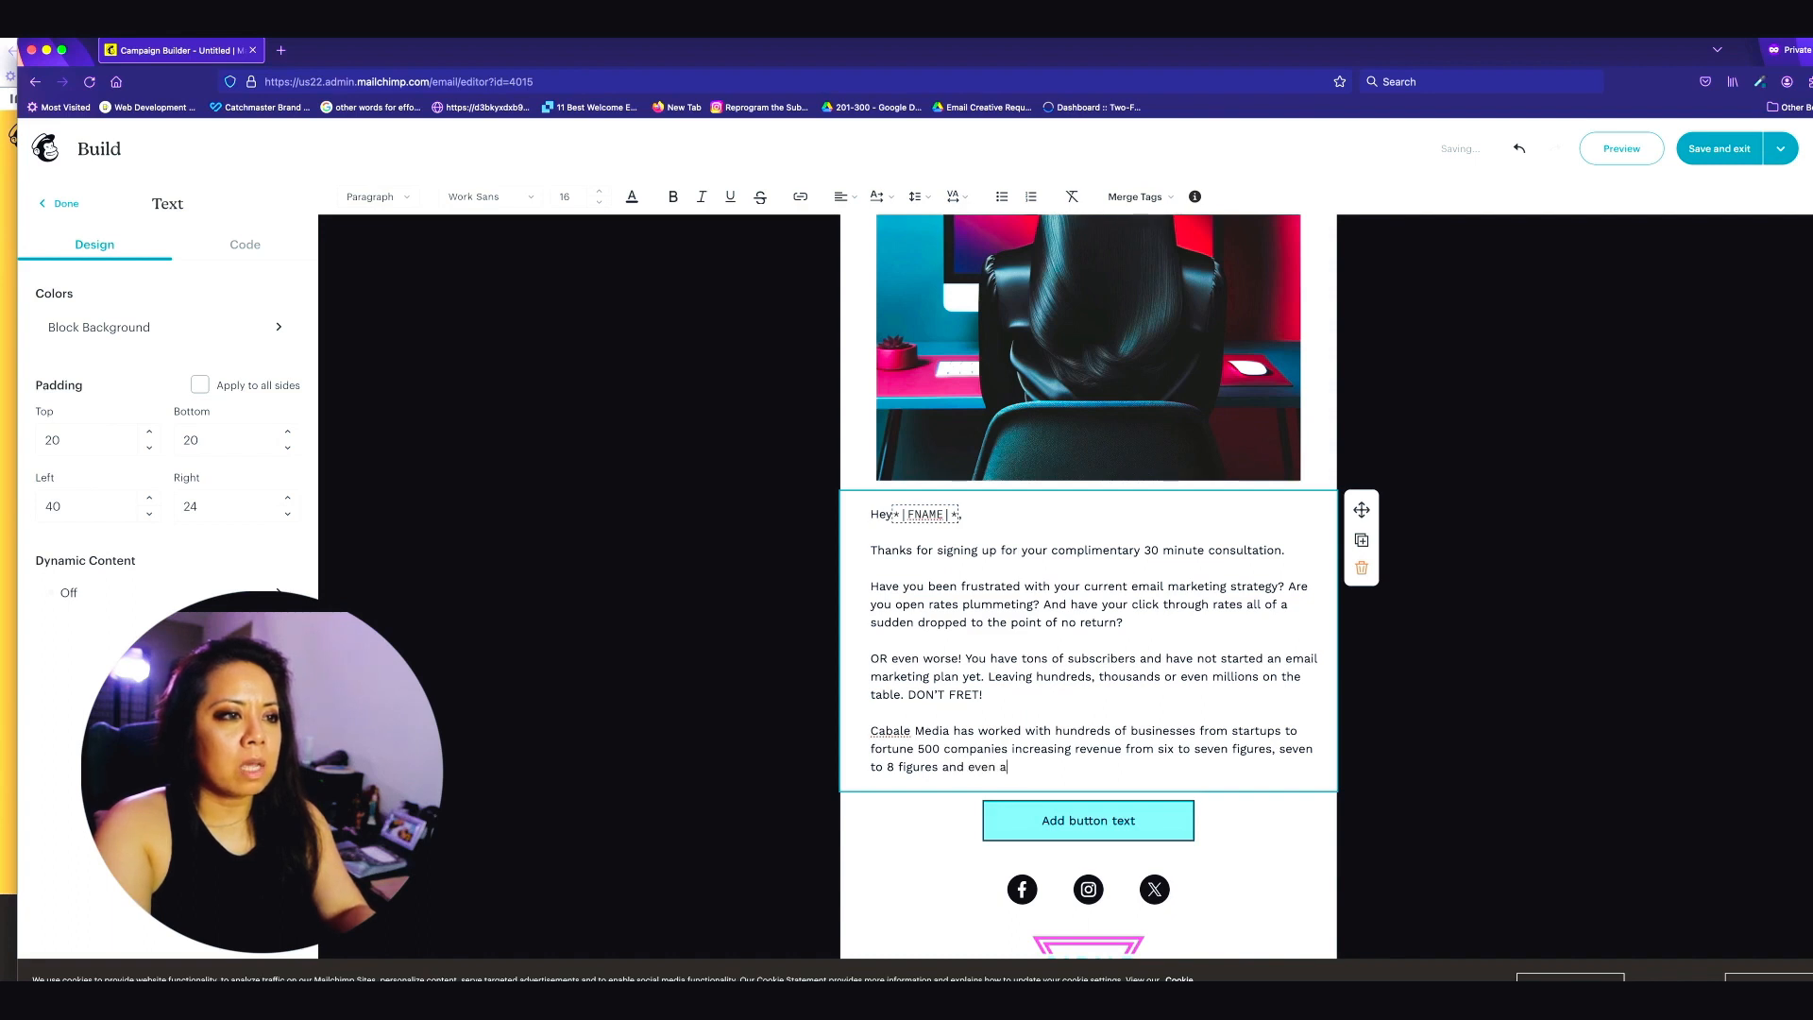
text(s high as 9 figures.)
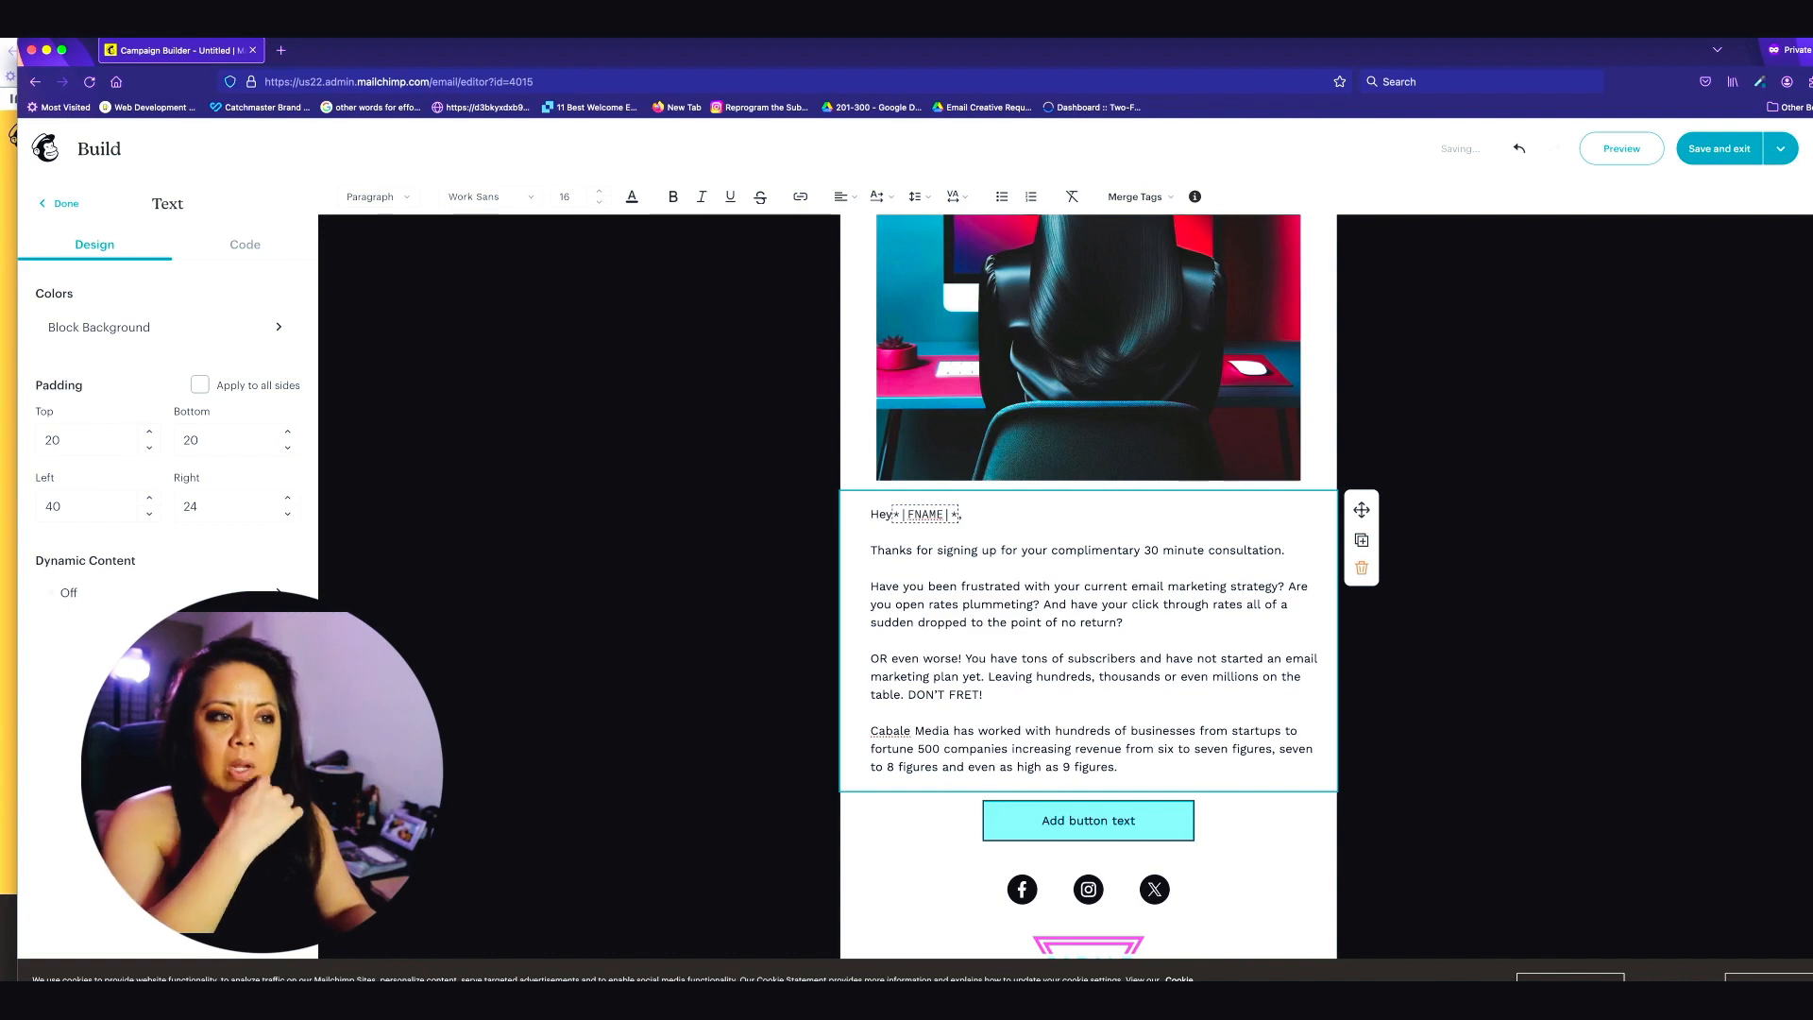
Replace the numeral 9 with the word 'nine'.
click(1069, 766)
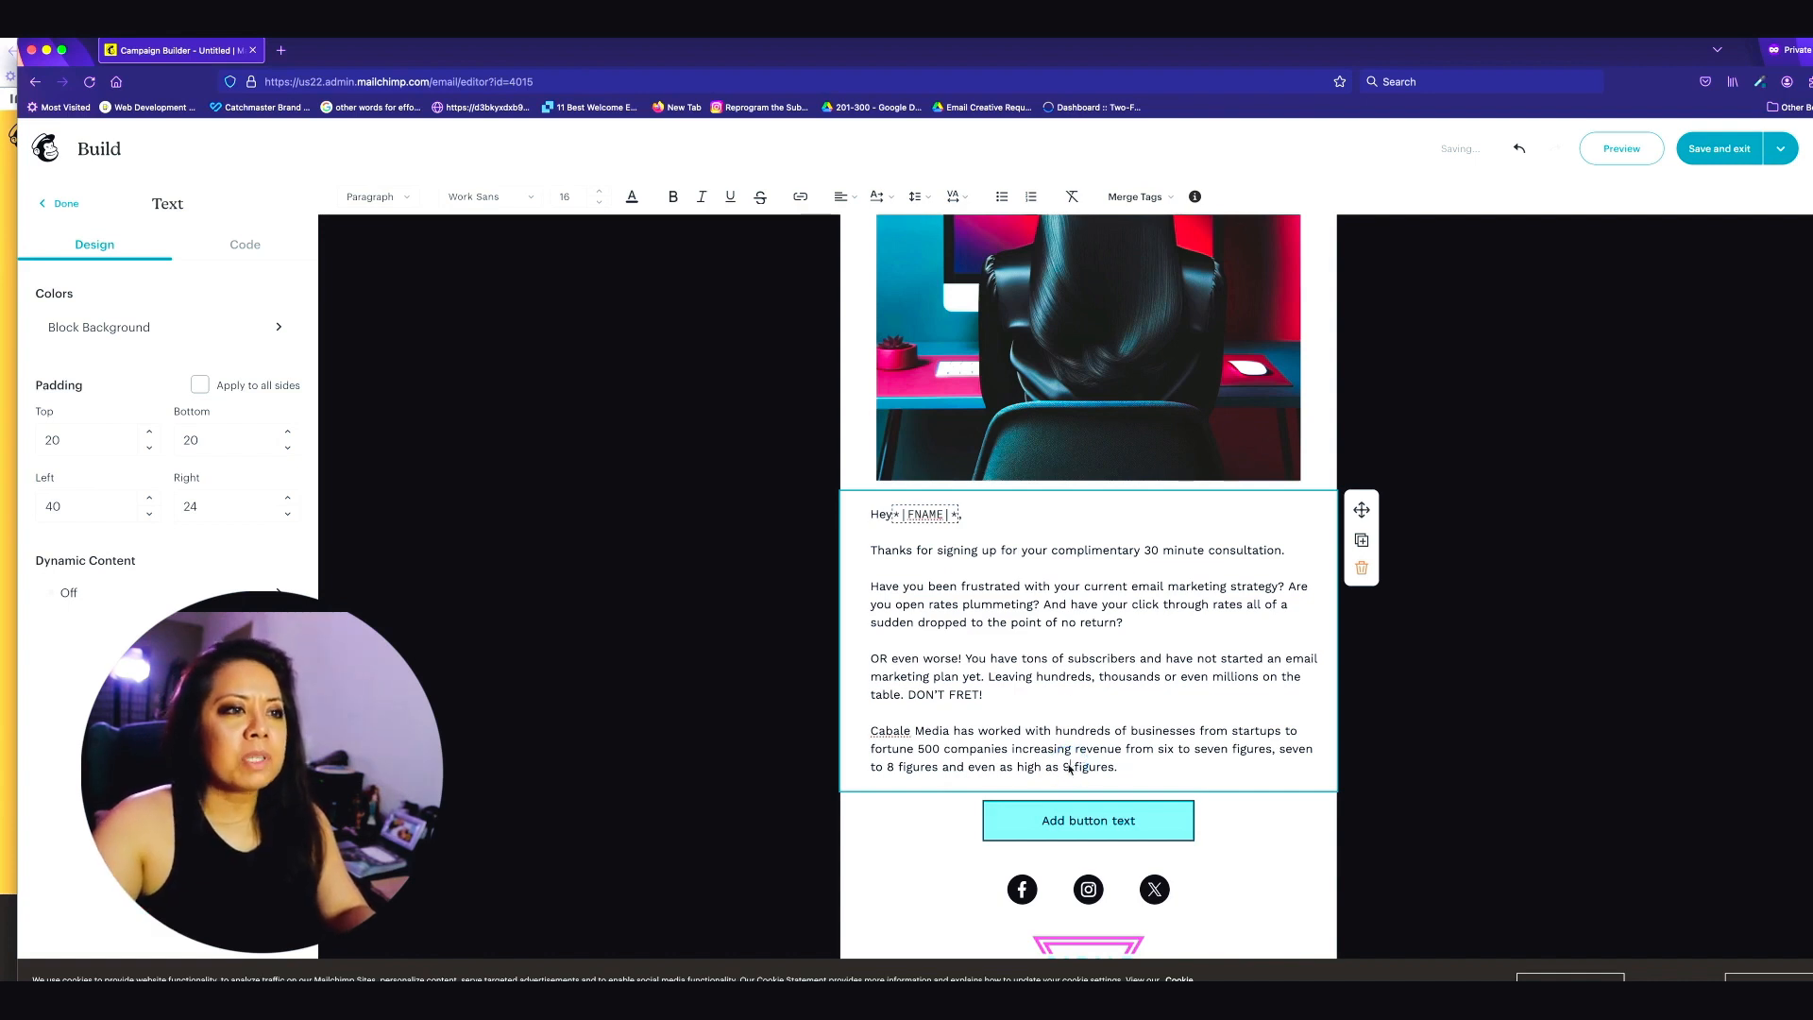
key(BackSpace)
text(n)
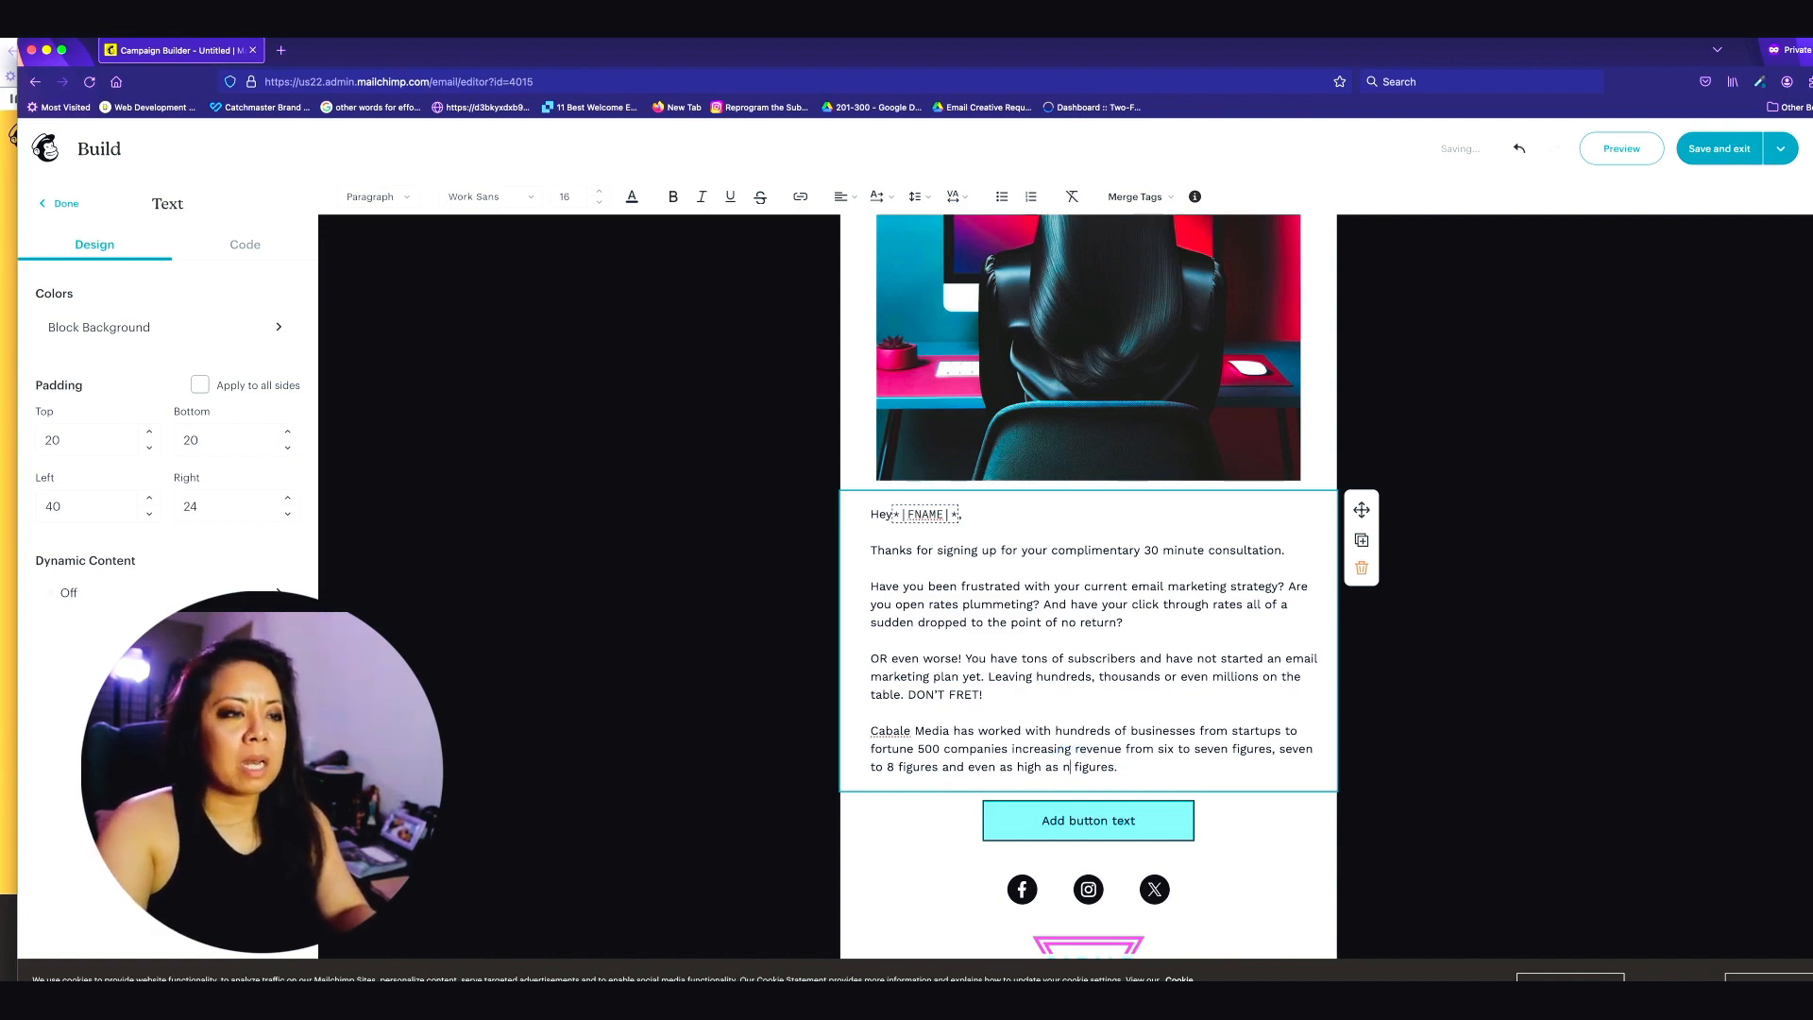
key(BackSpace)
key(BackSpace)
text(nie)
key(BackSpace)
text(ne)
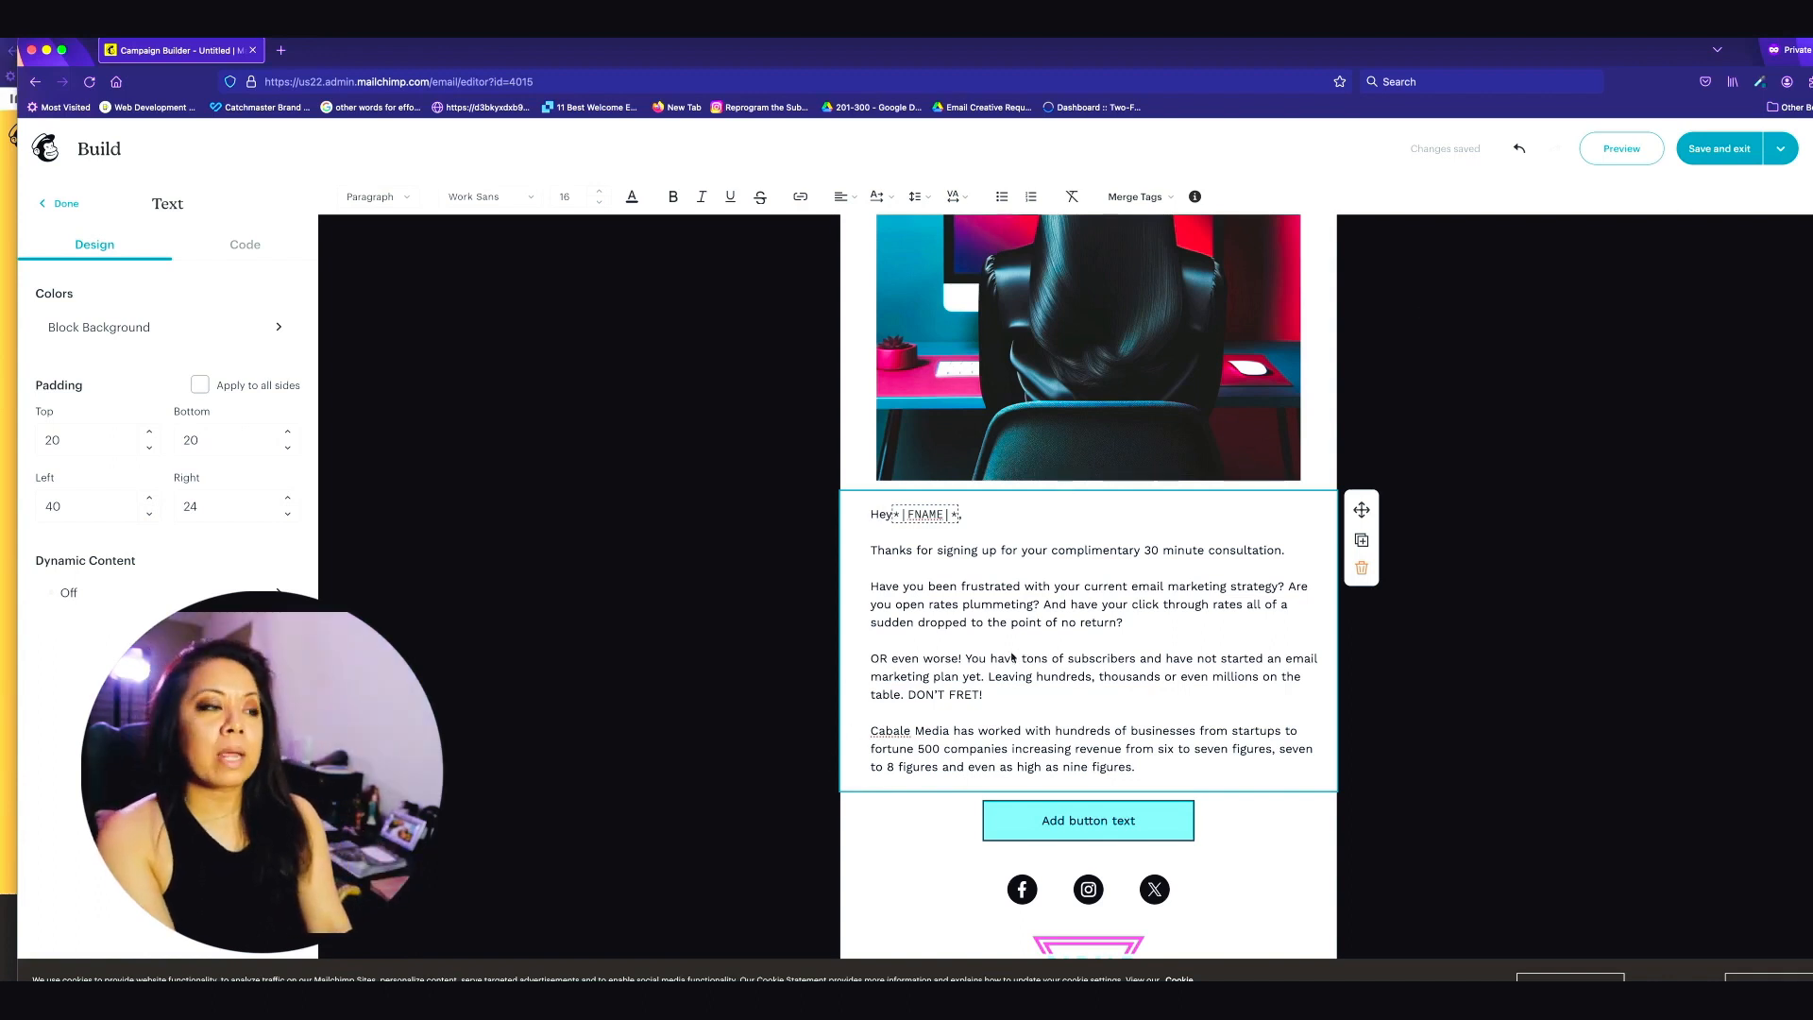
Replace the numeral 8 with the word 'eight'.
click(999, 767)
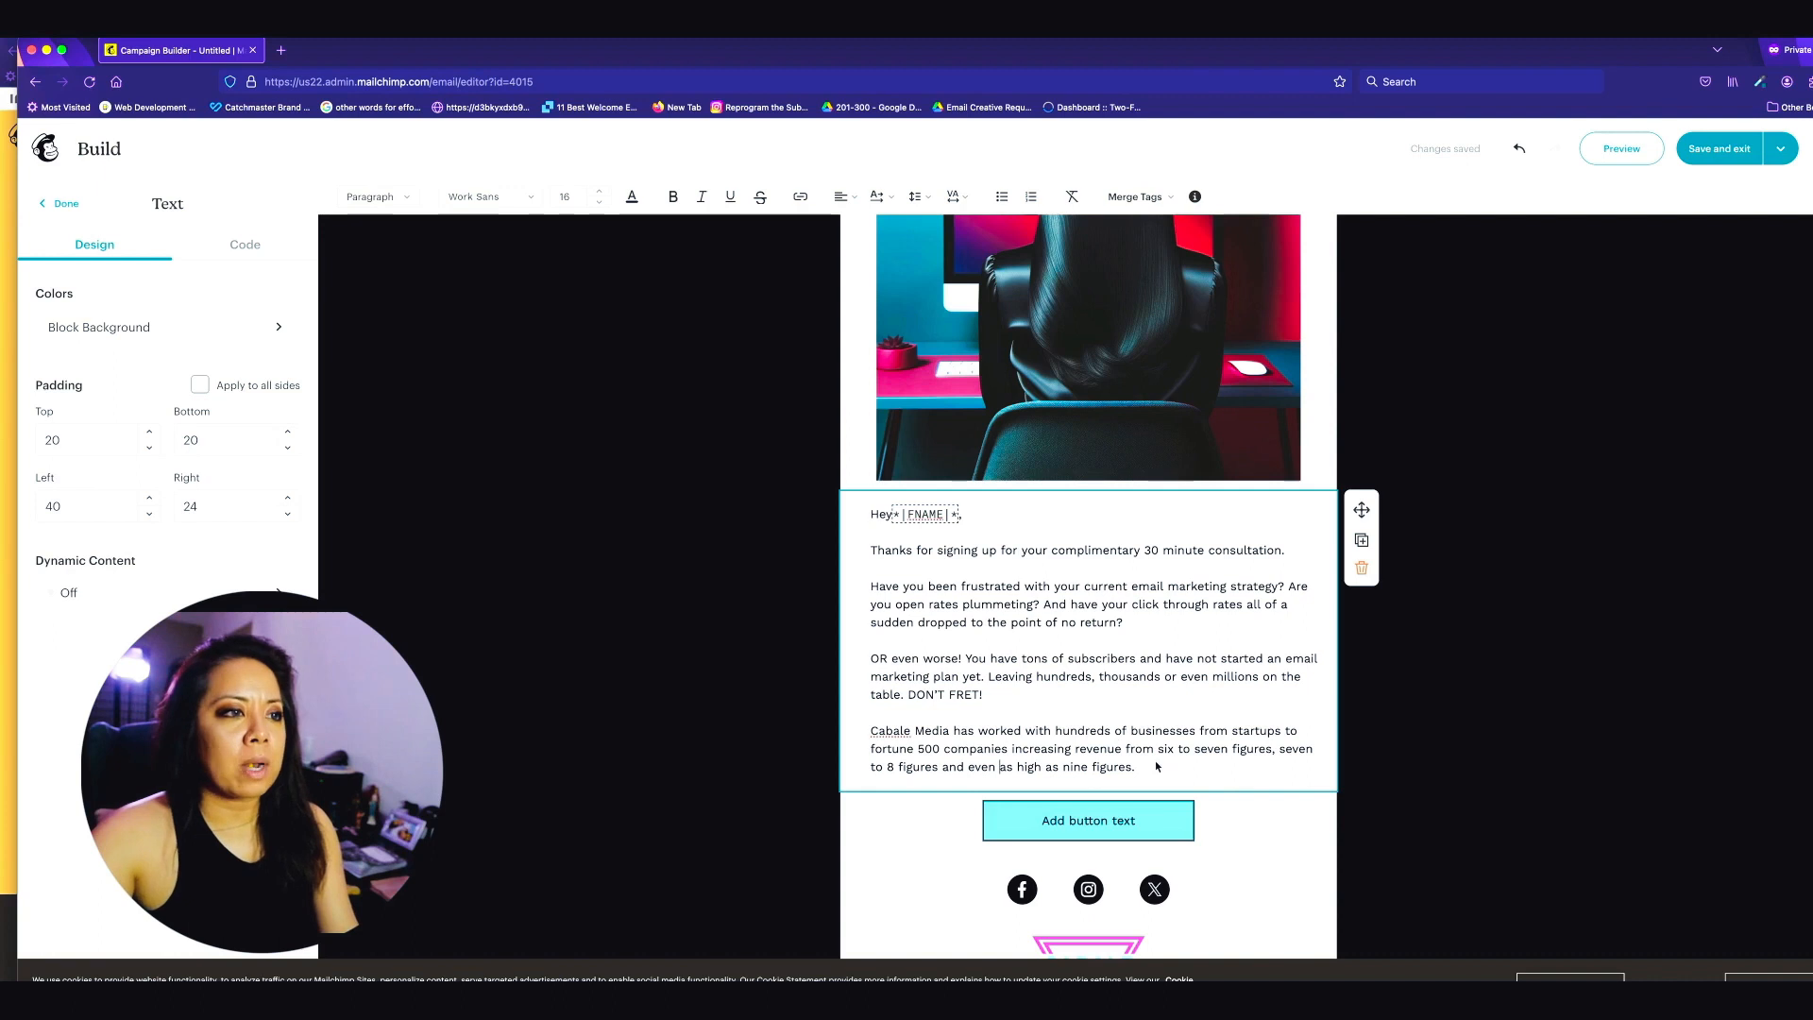
click(876, 768)
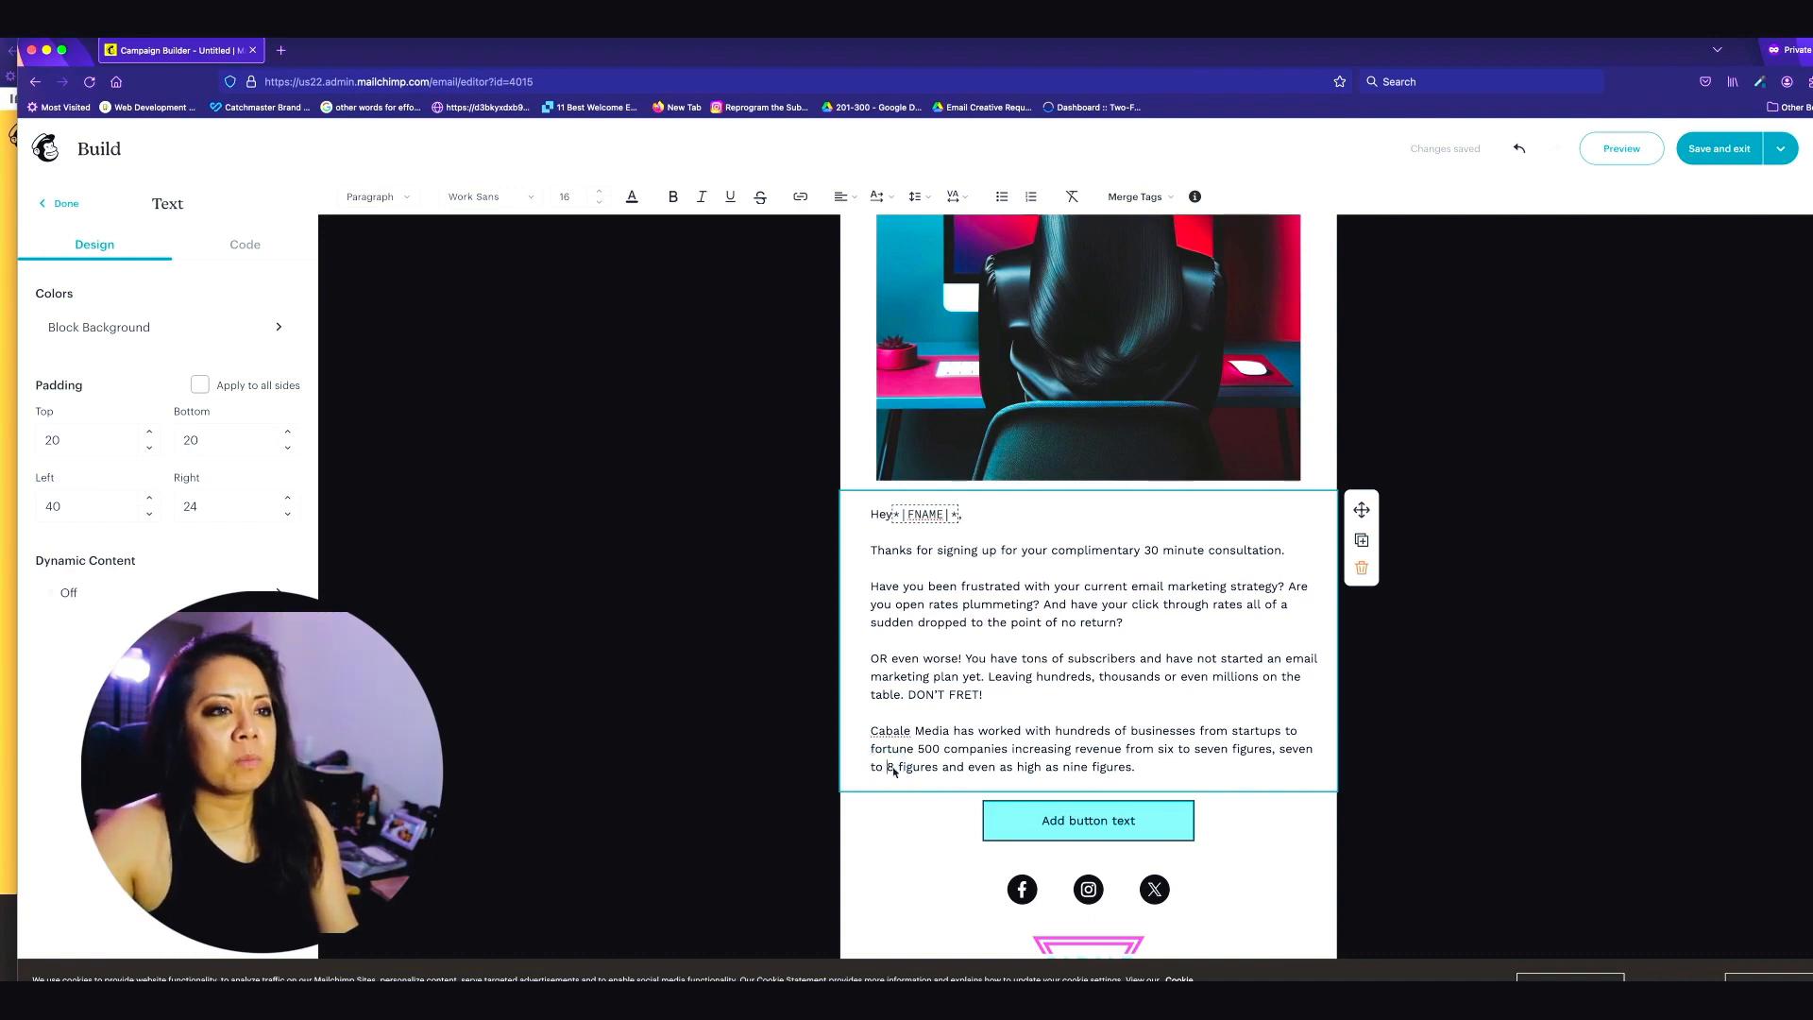
click(892, 769)
key(BackSpace)
text(eight)
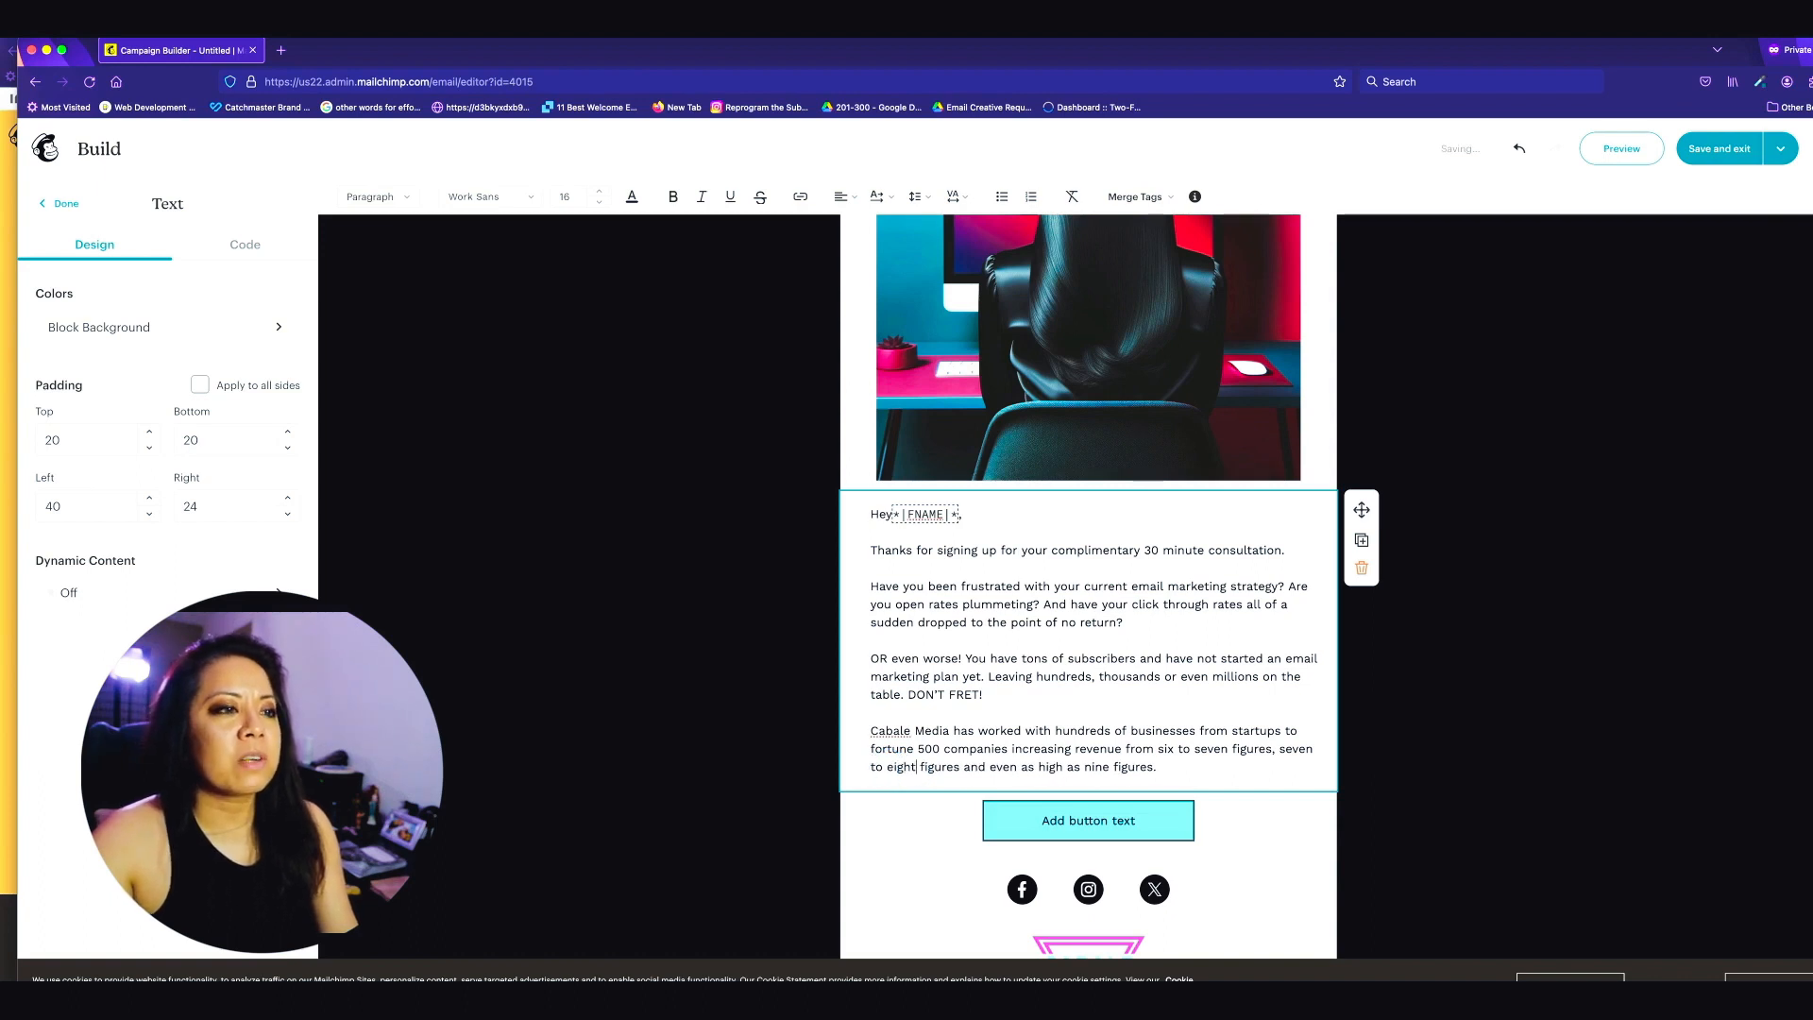
Add the sentence 'Hit the button below to schedule your consultation now' after 'nine figures'.
click(1171, 770)
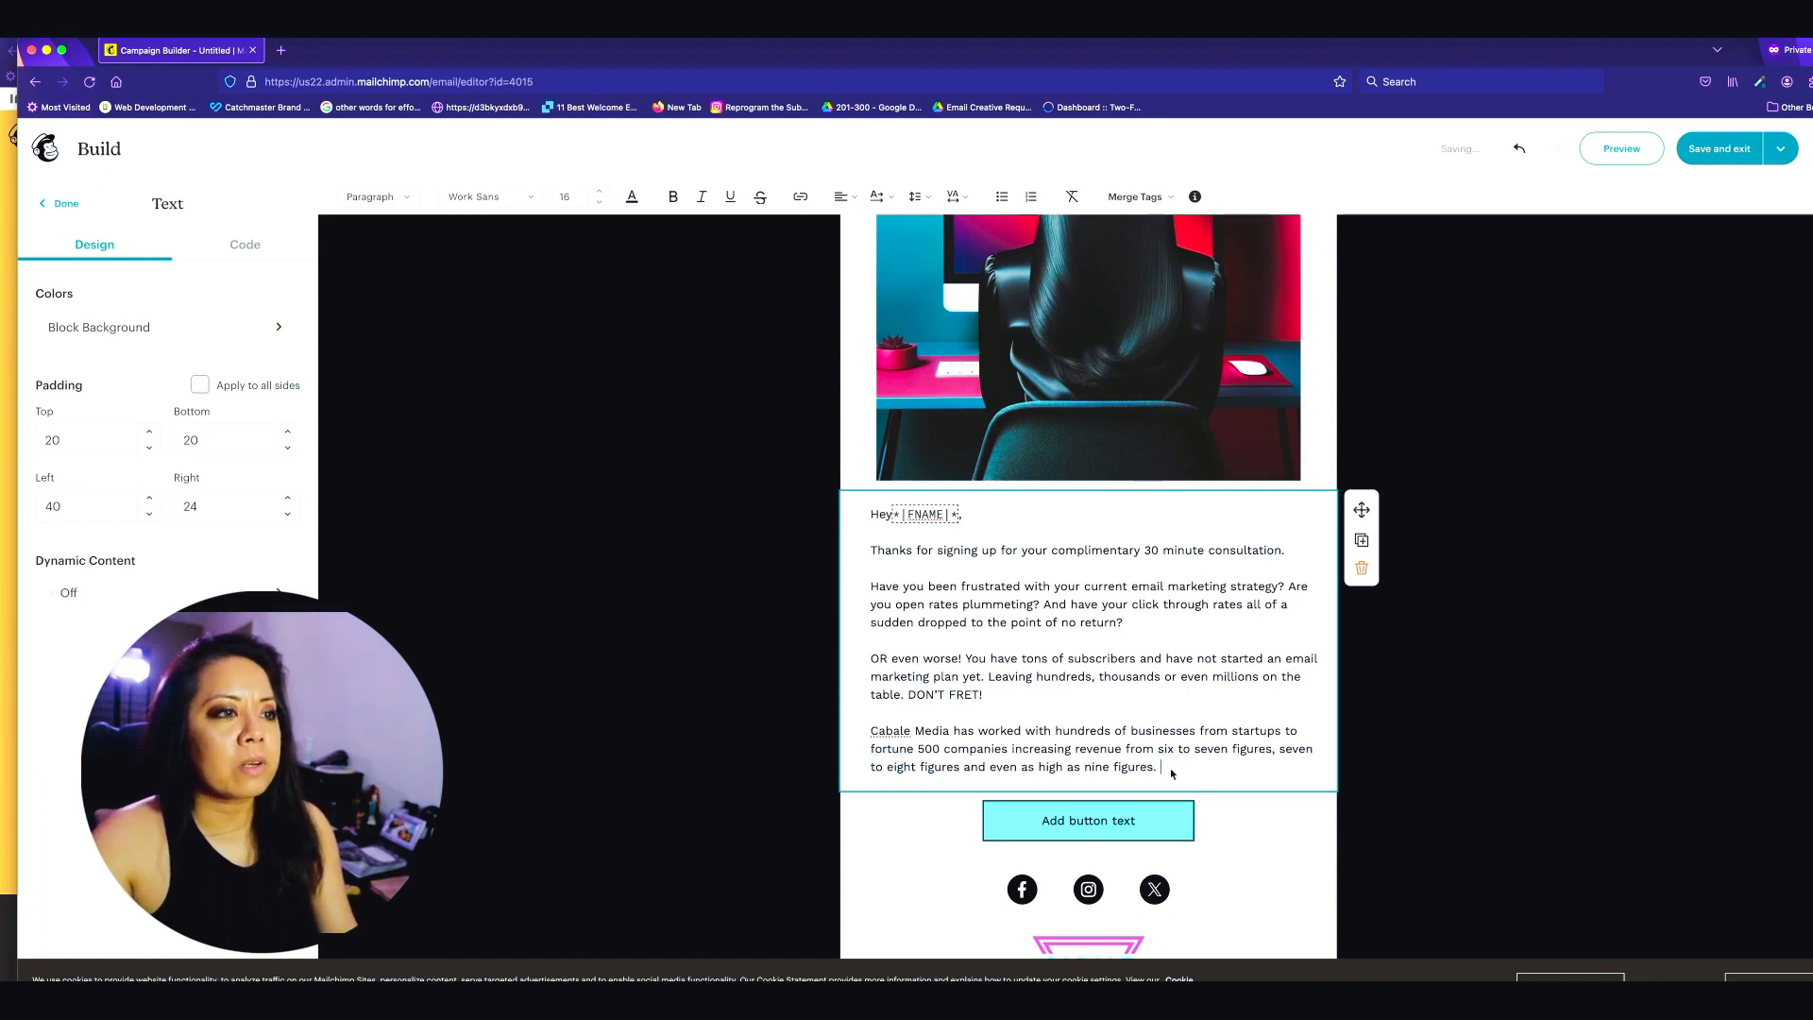
key(BackSpace)
text(Hit)
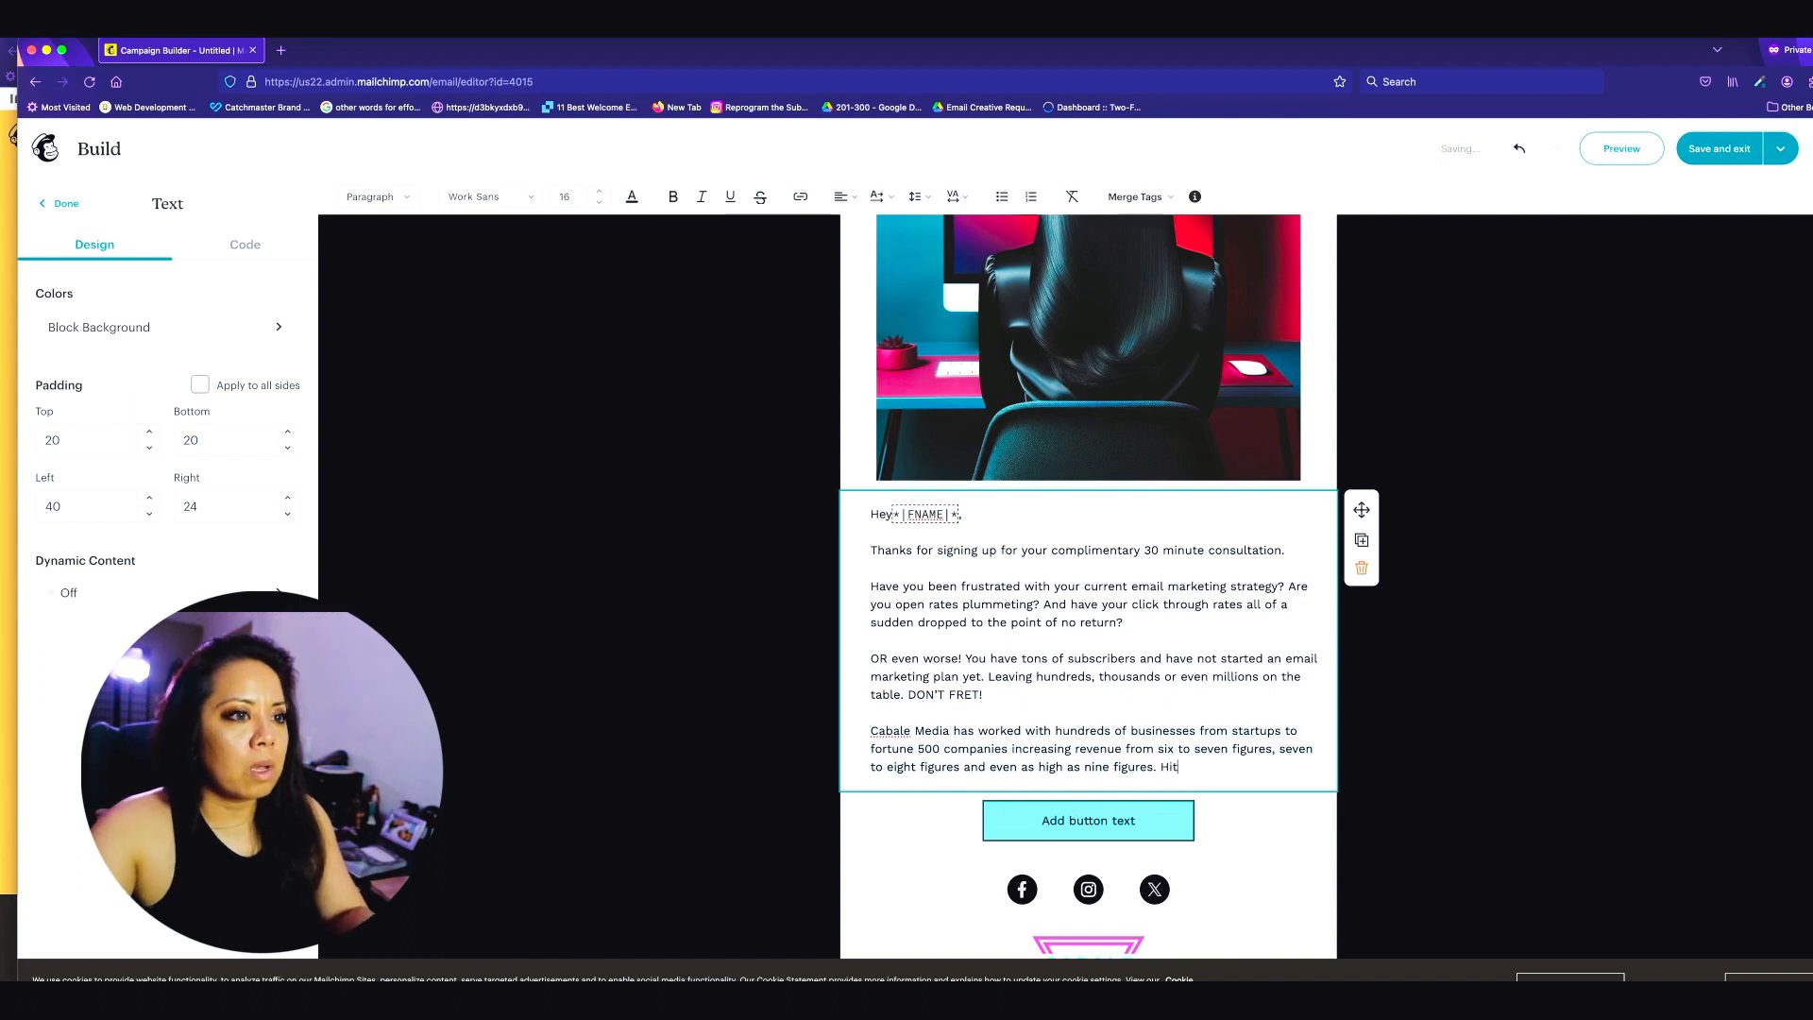
text( the but)
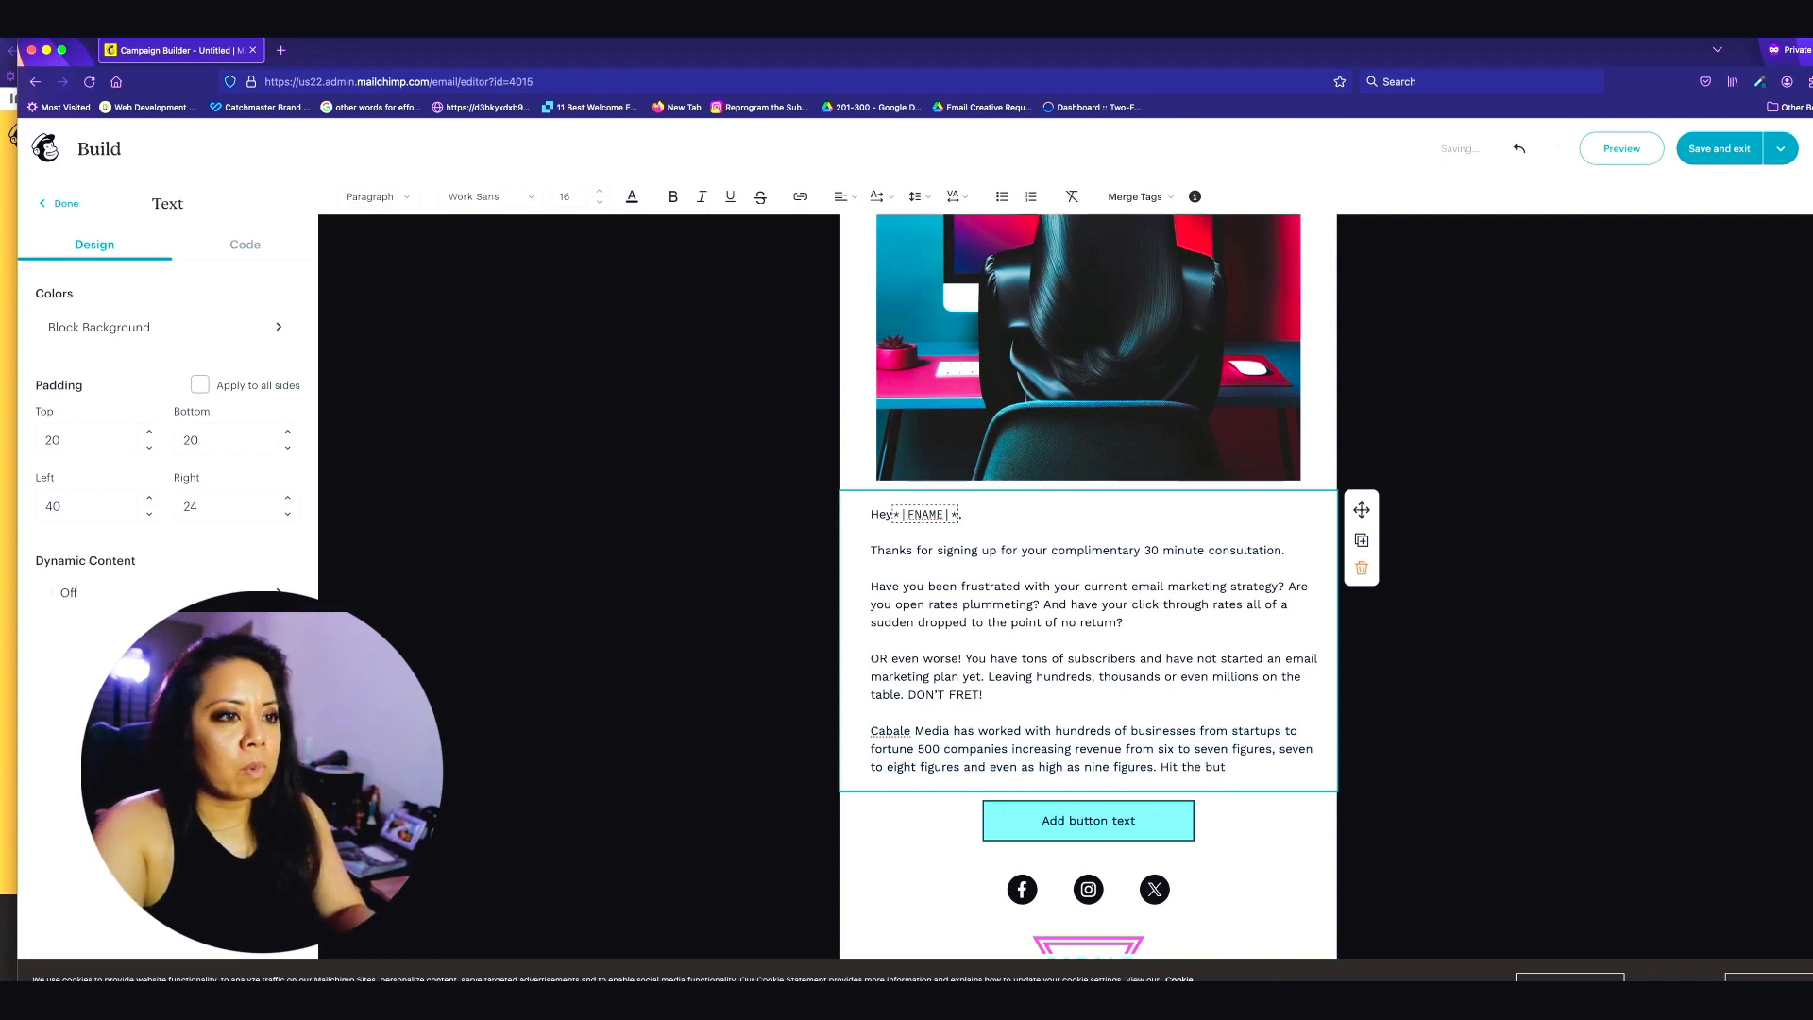
text(o)
text(on b)
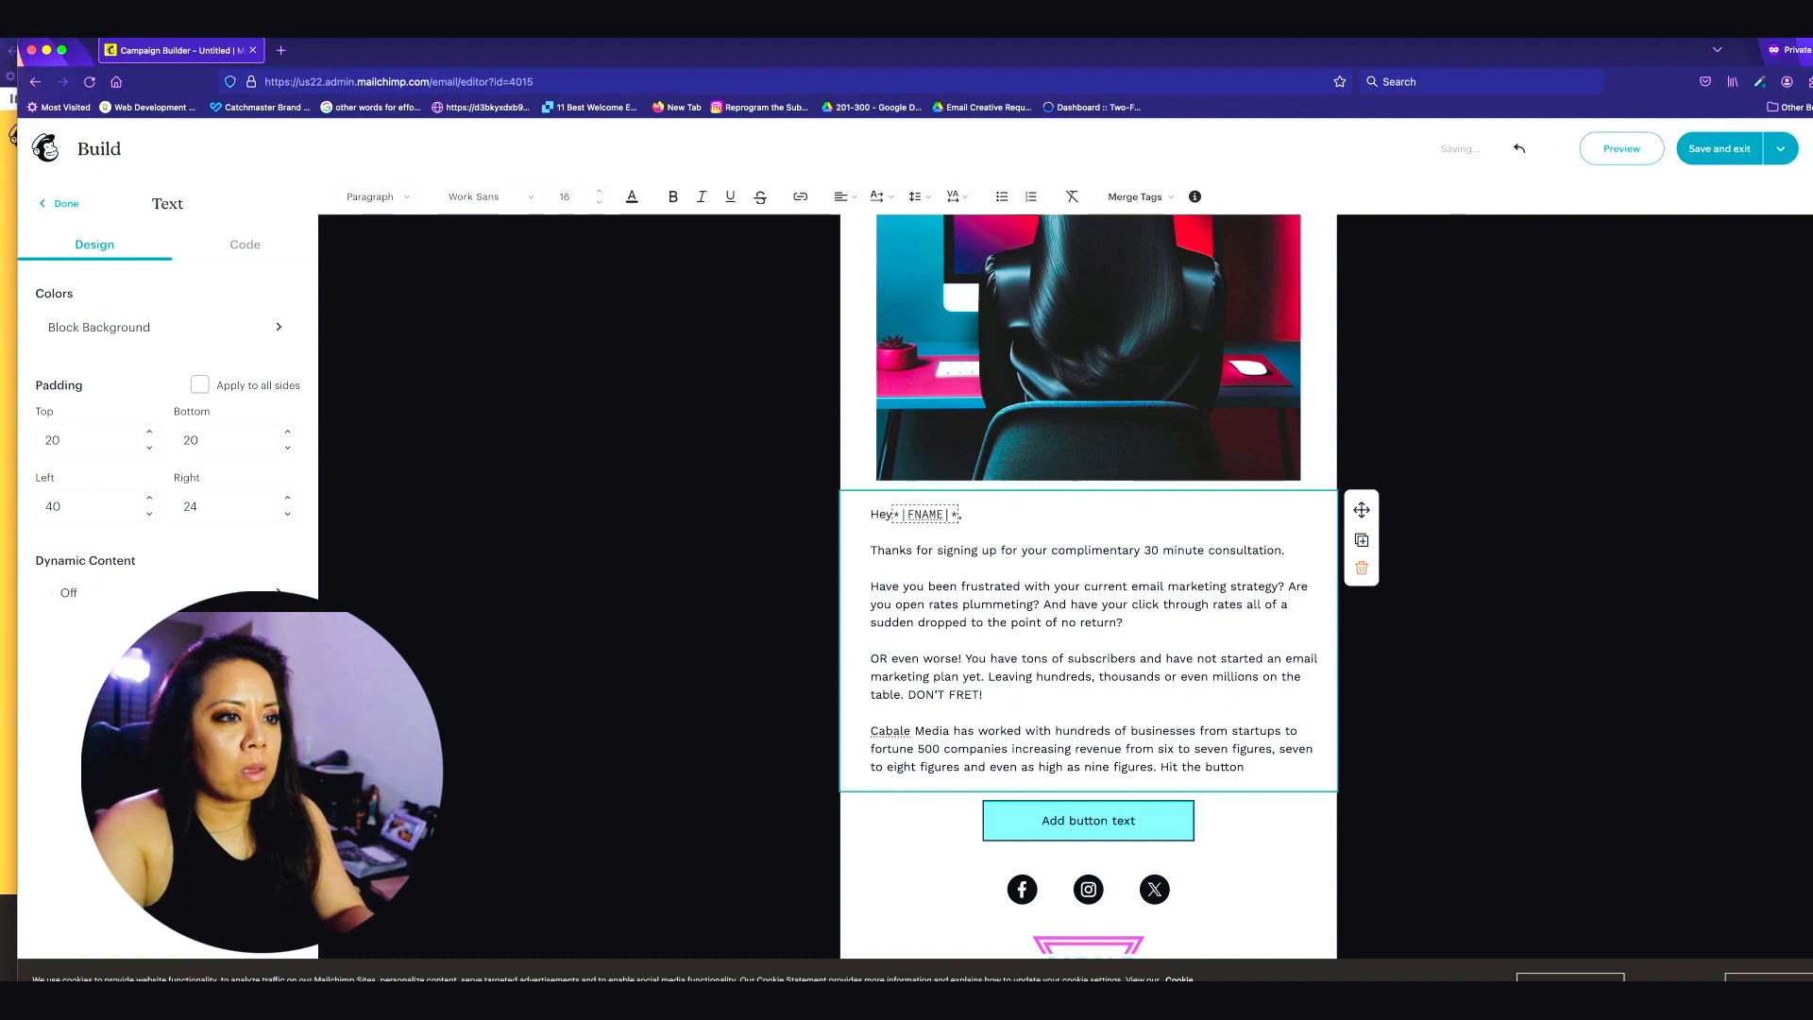
text(o)
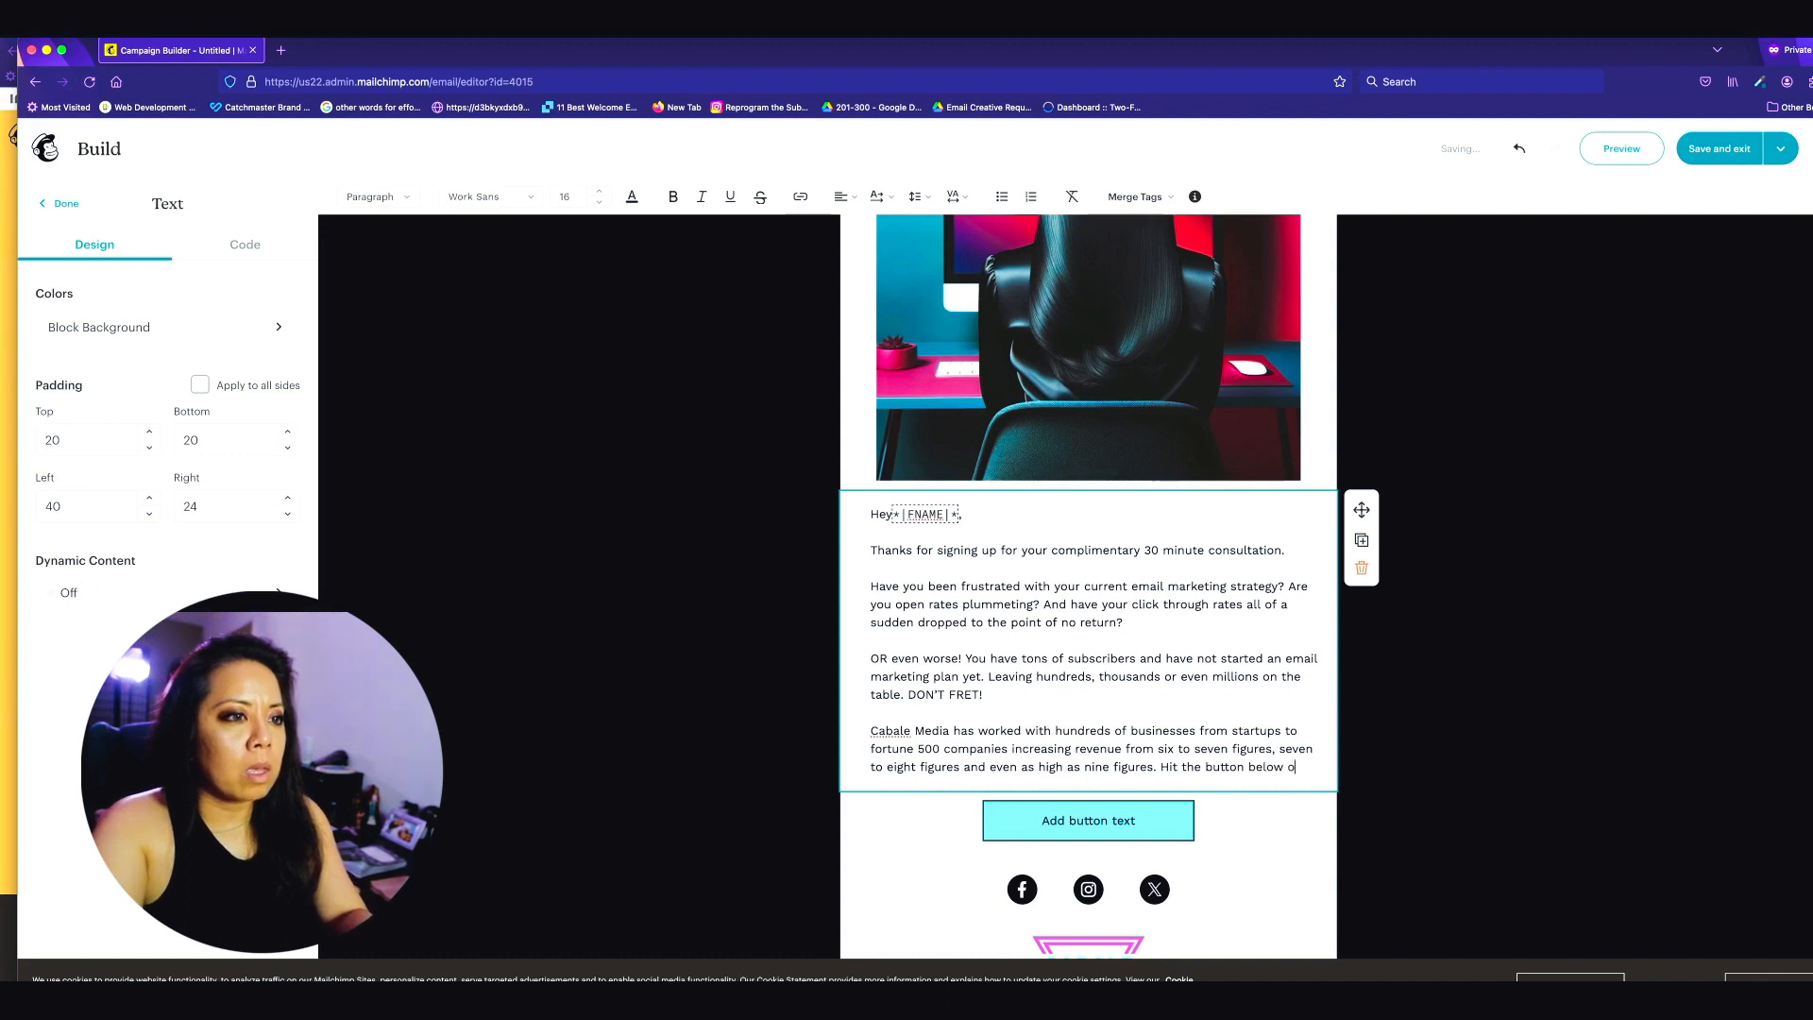
text(r clicj here)
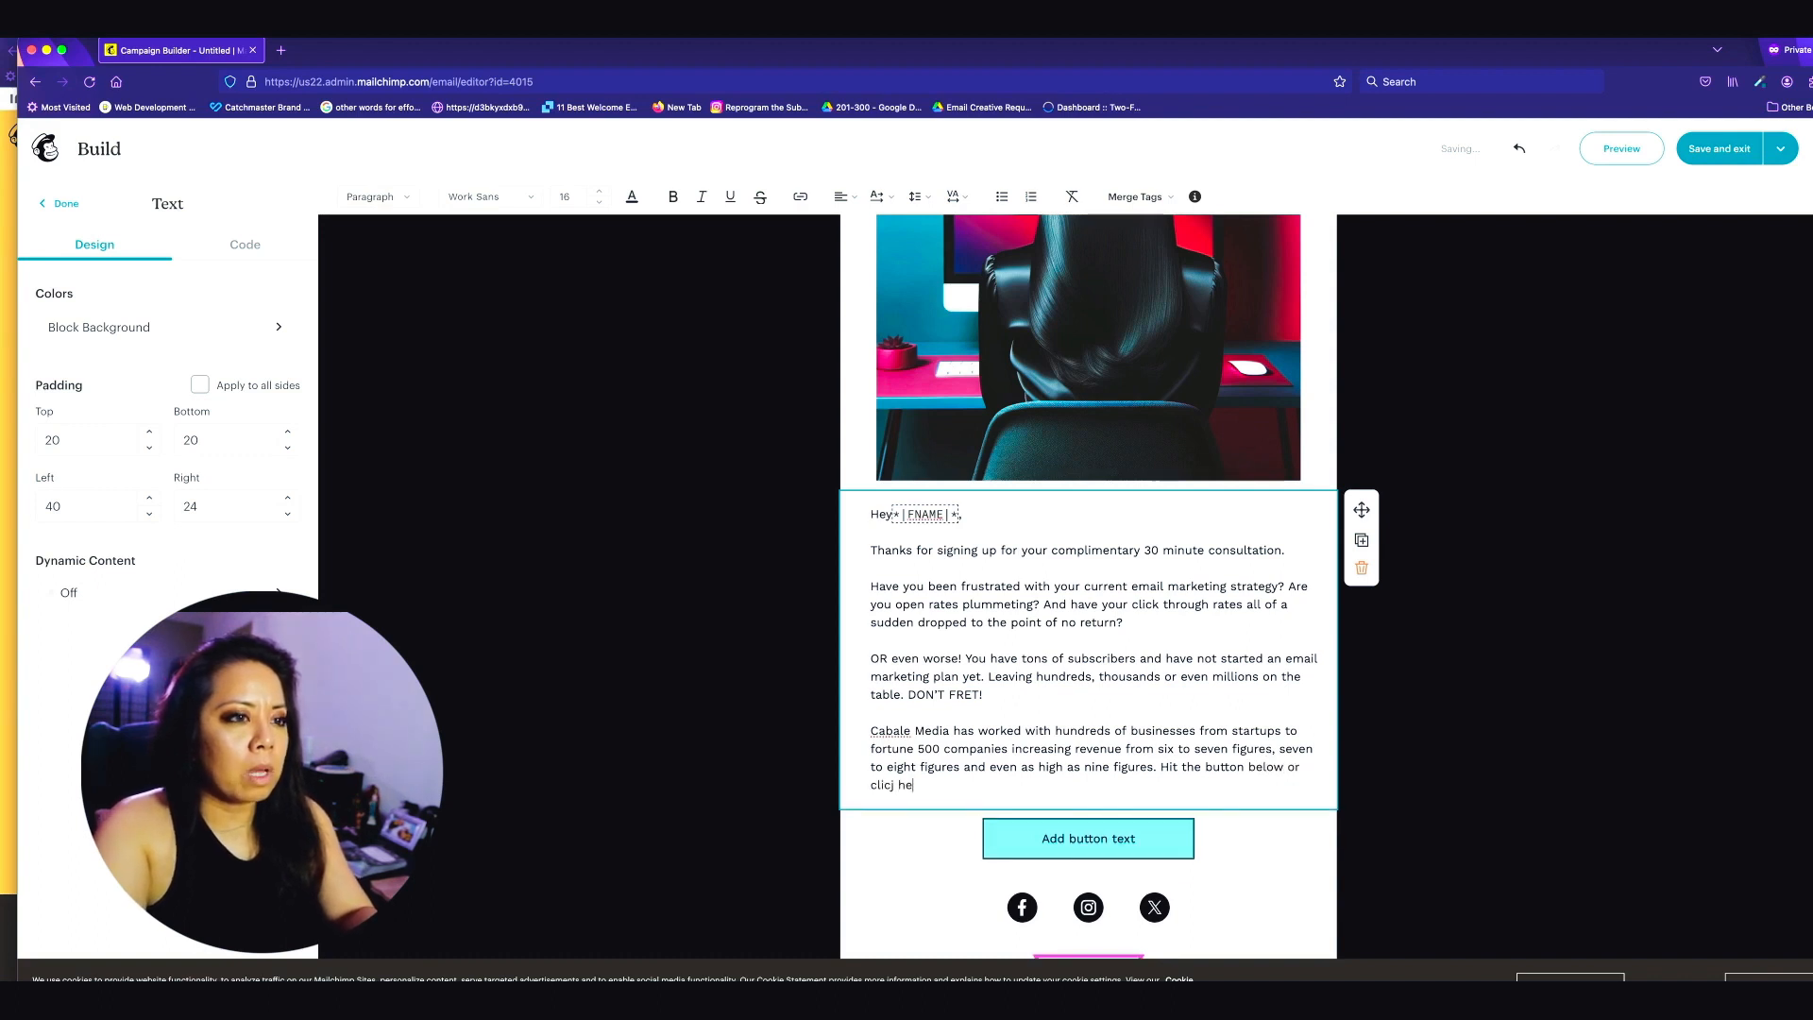
key(BackSpace)
key(BackSpace)
key(BackSpace)
key(BackSpace)
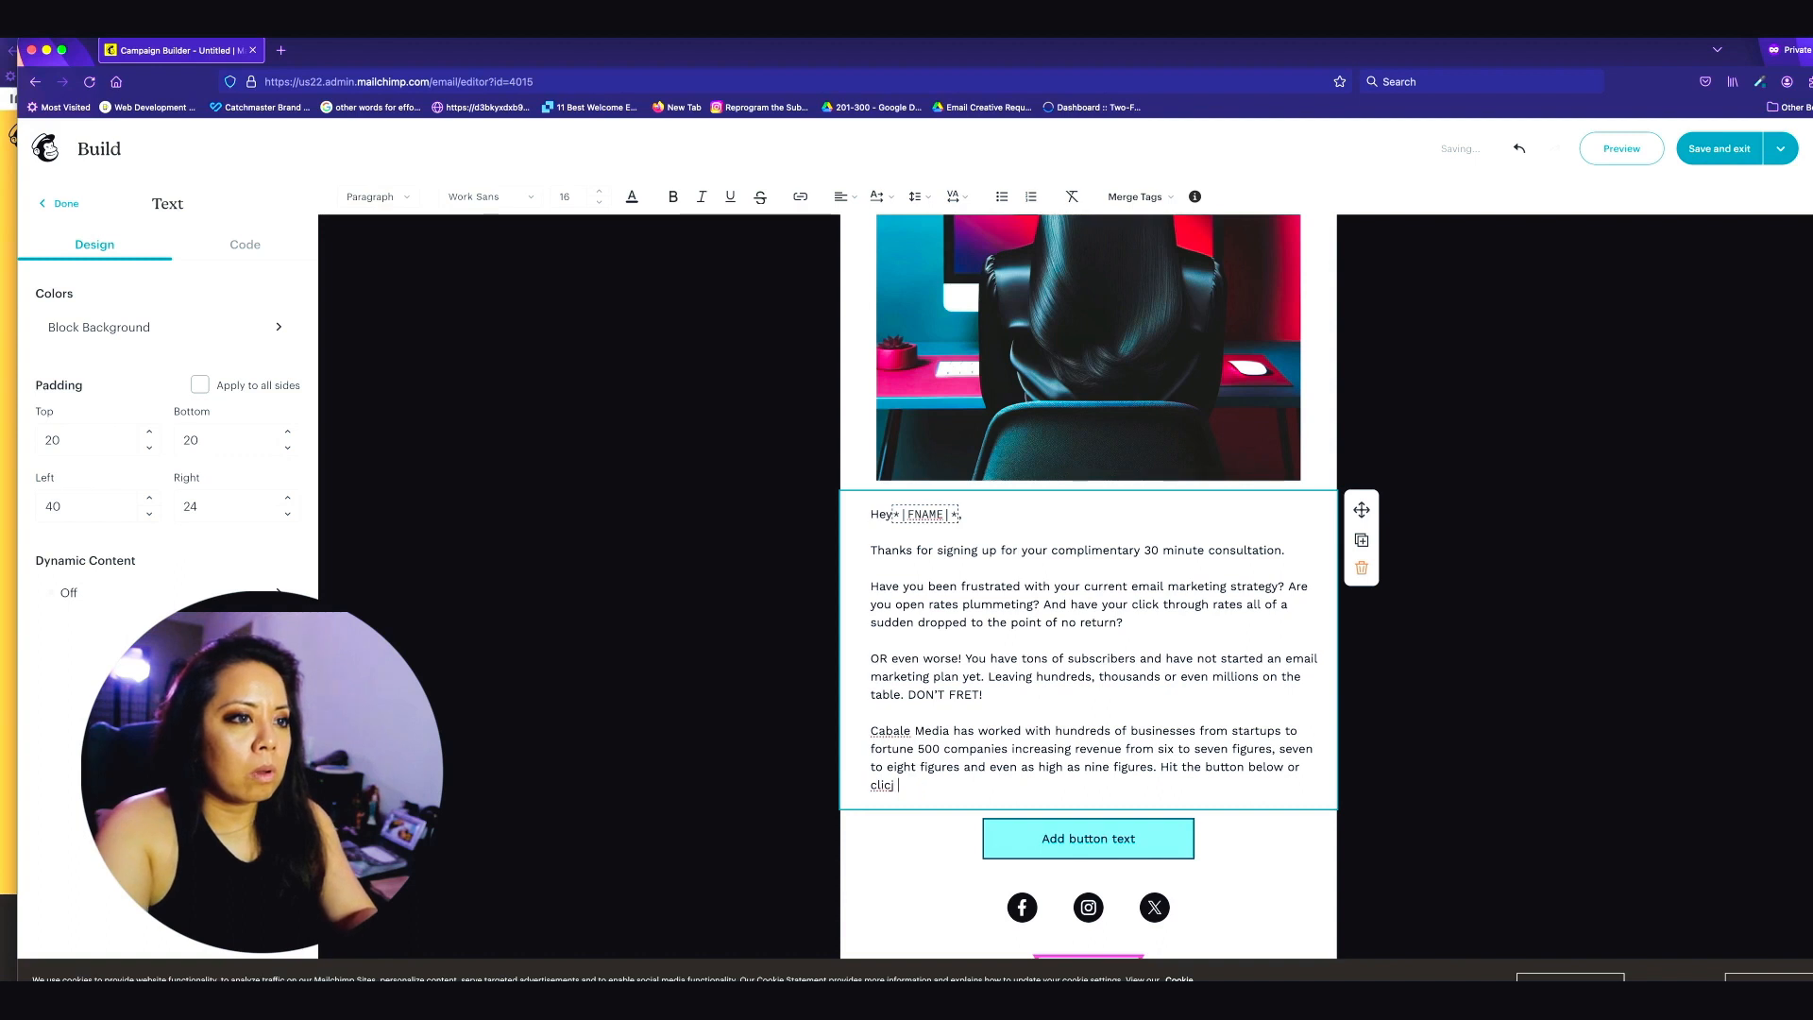
key(BackSpace)
key(BackSpace)
key(BackSpace)
key(BackSpace)
key(BackSpace)
key(BackSpace)
key(BackSpace)
key(BackSpace)
key(BackSpace)
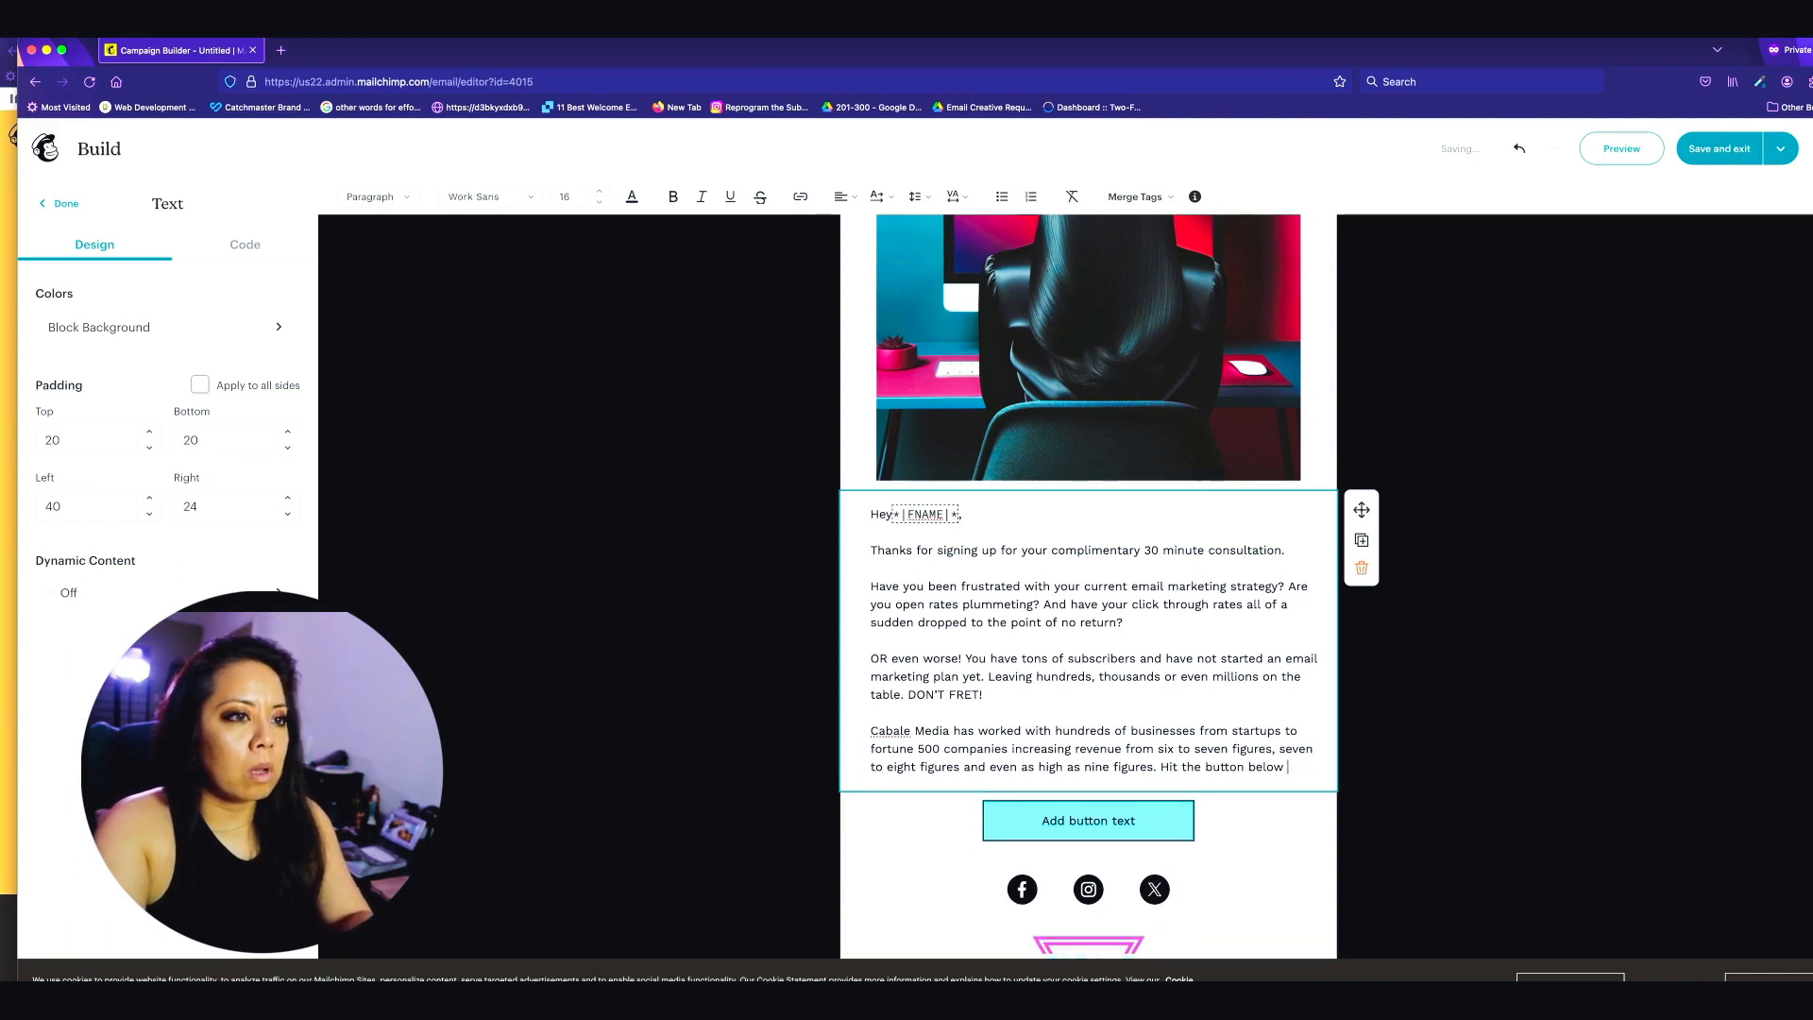
text(to)
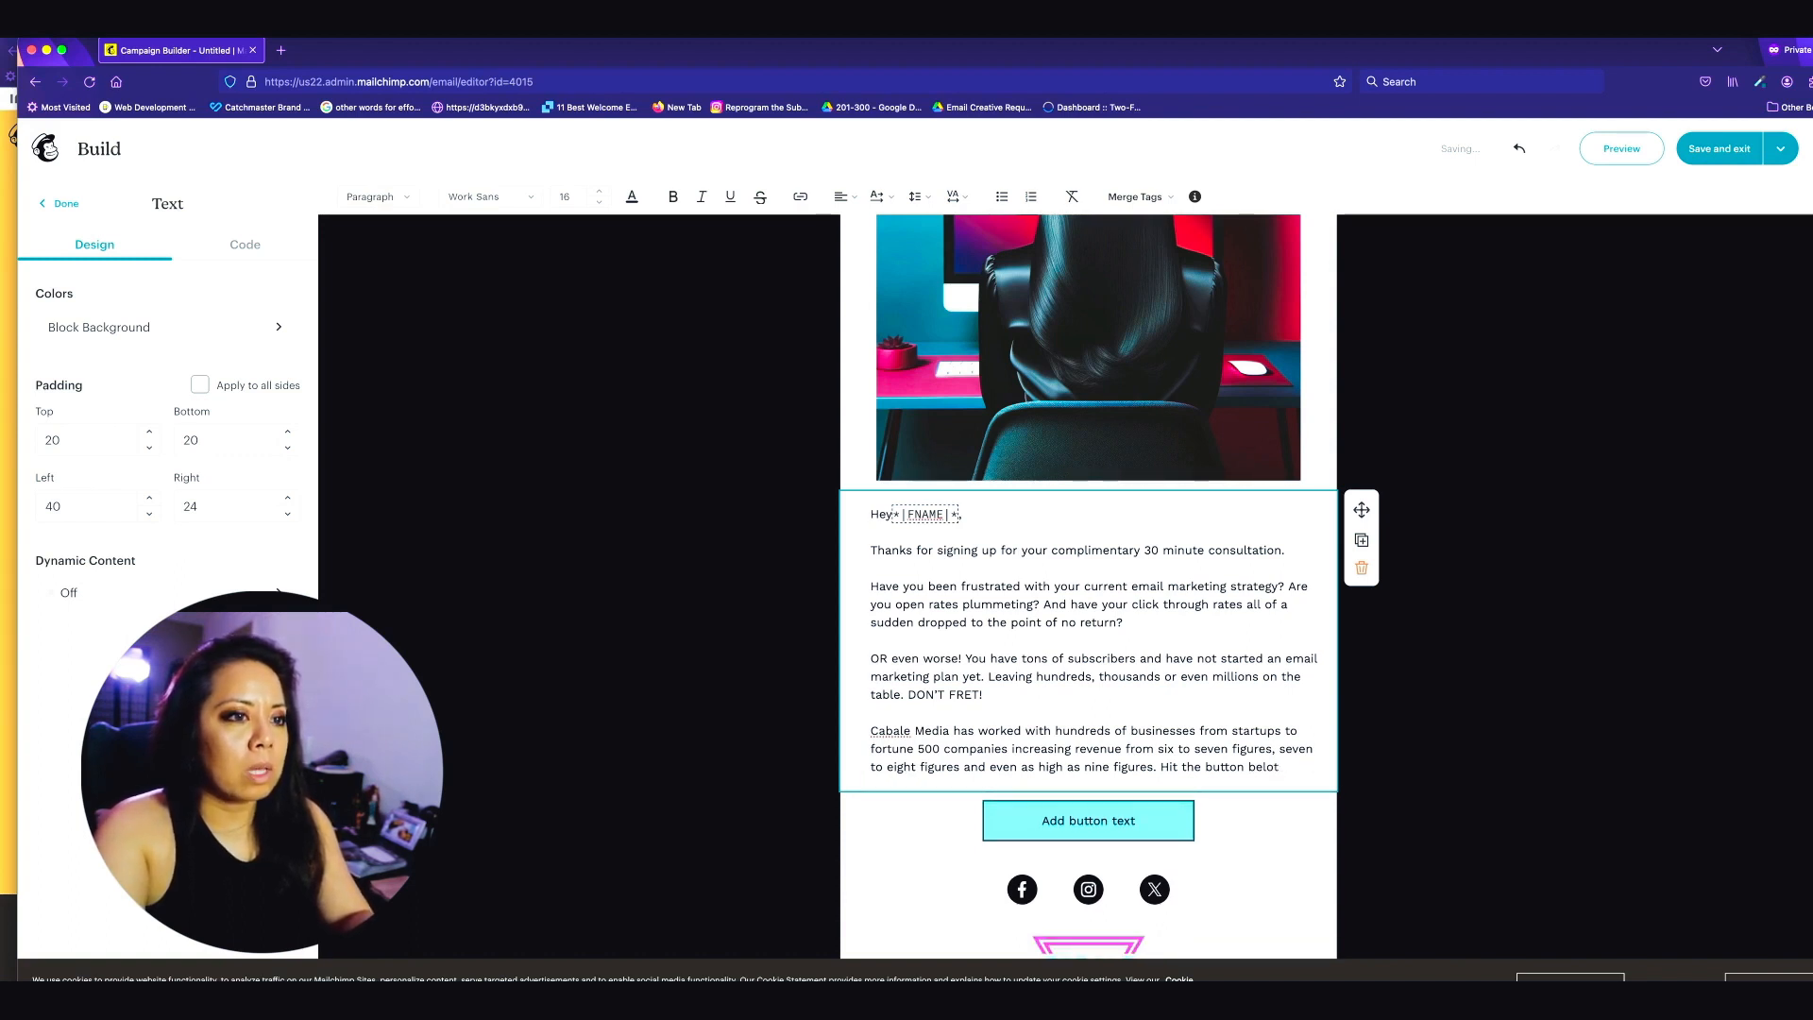
key(BackSpace)
text(w to)
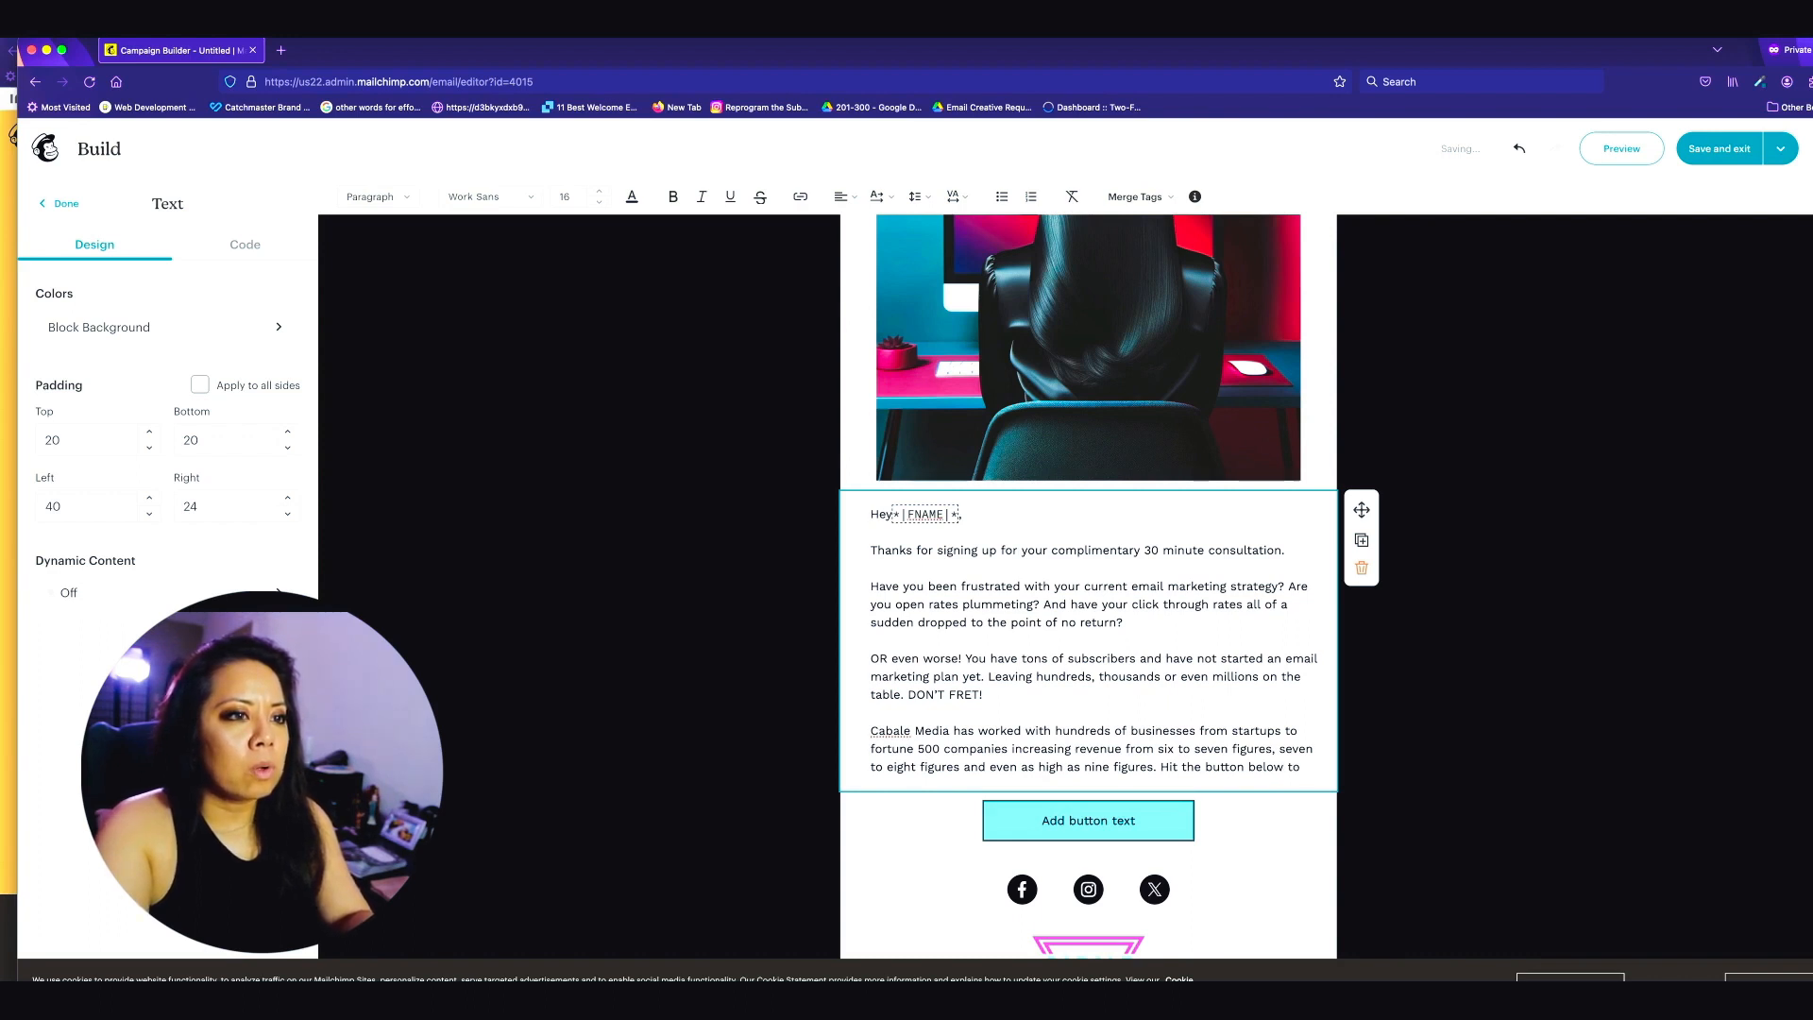
text( schedule your)
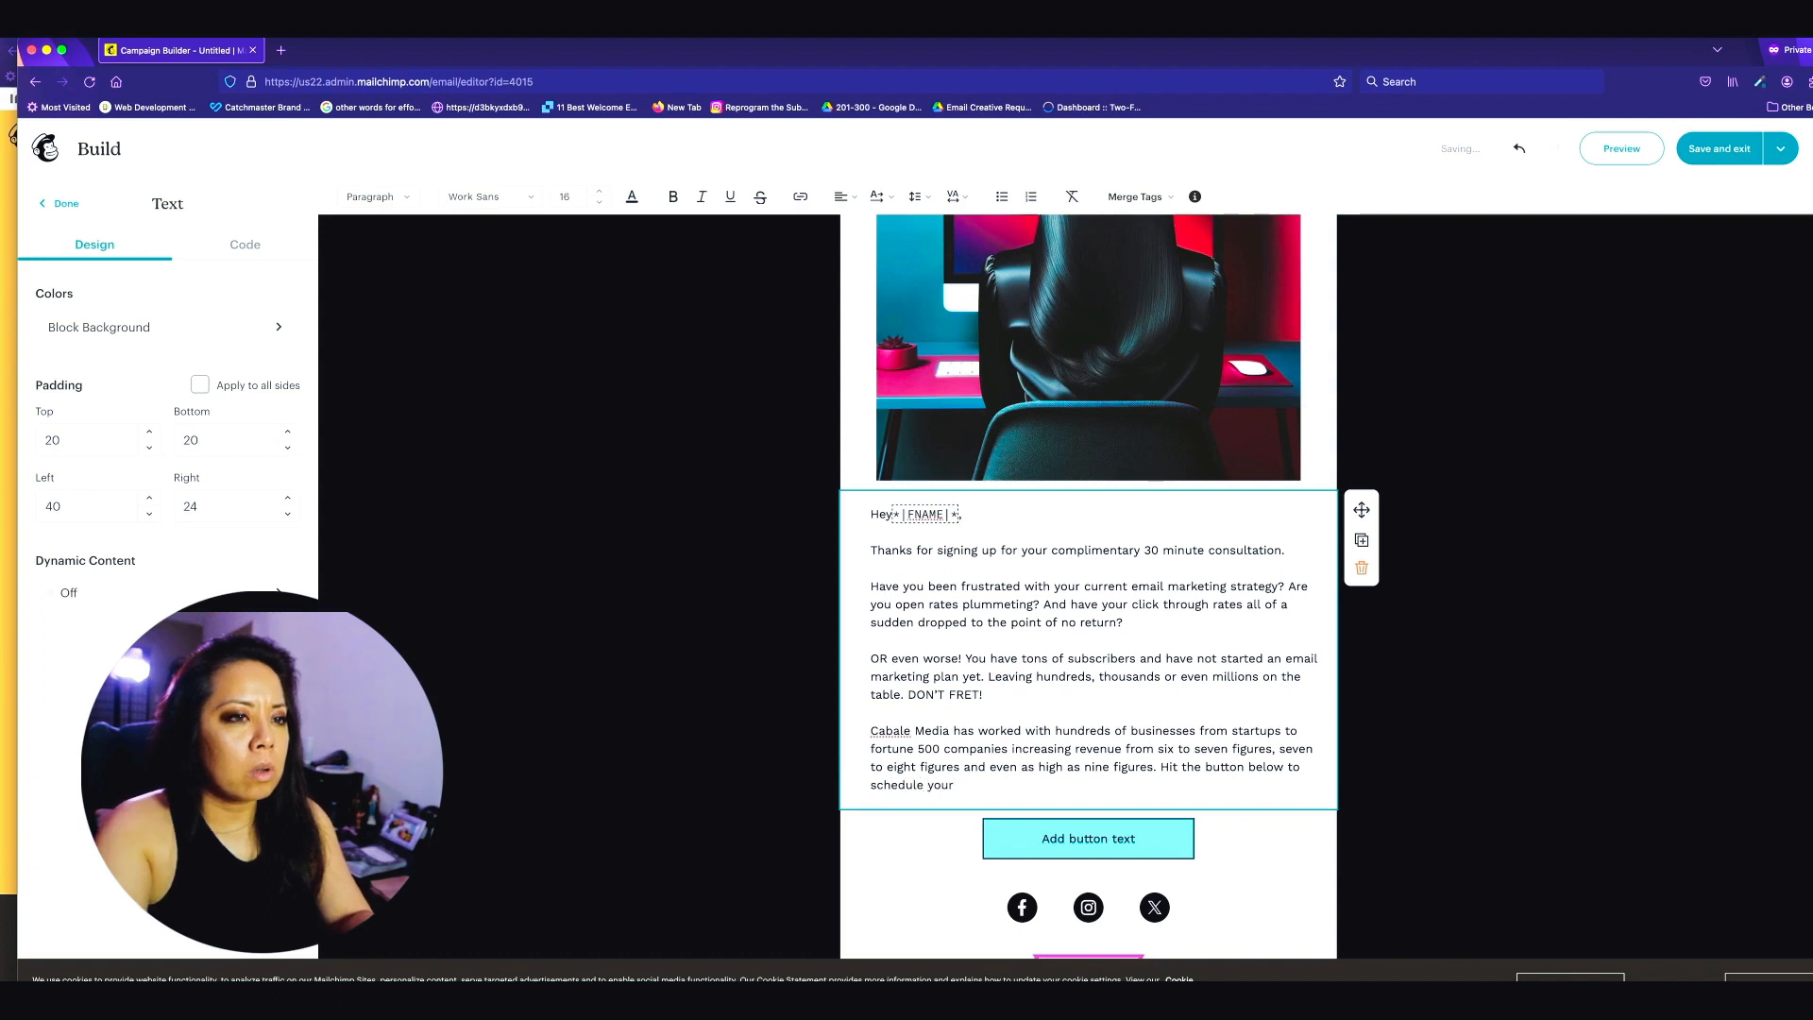
text( consultation now.)
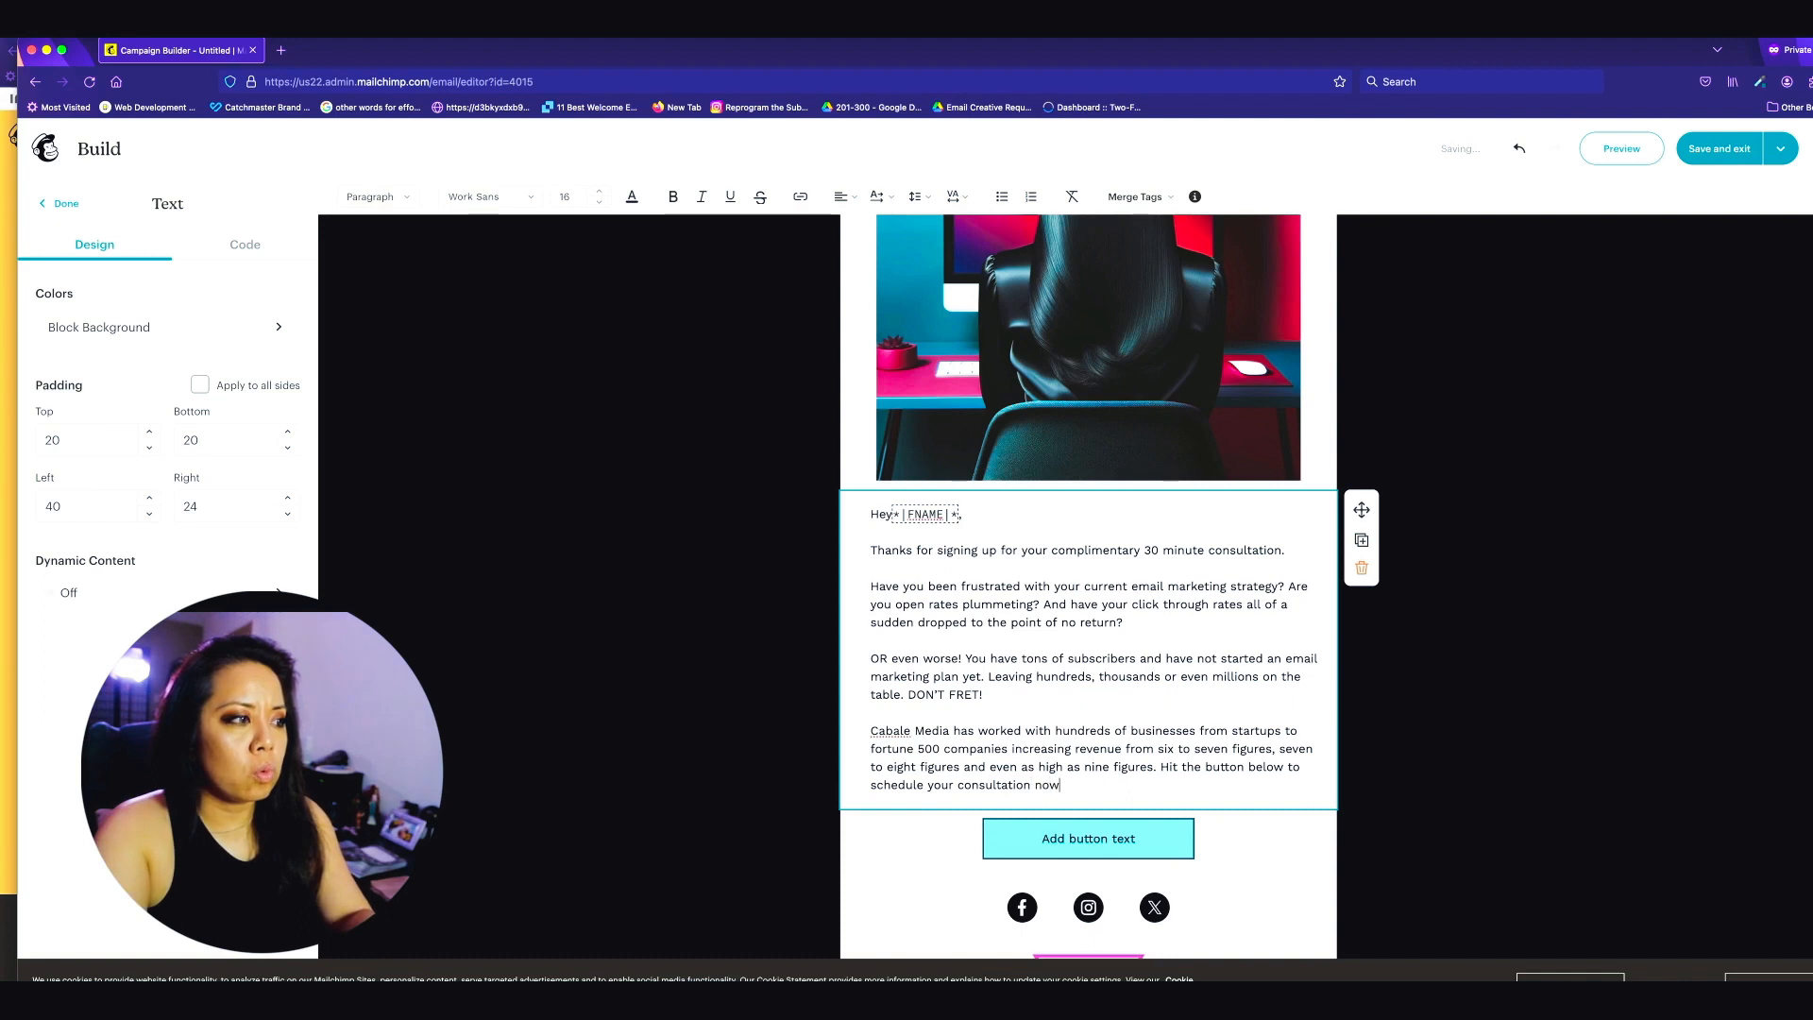
Label the call-to-action button 'Schedule my consultation now'.
click(1065, 839)
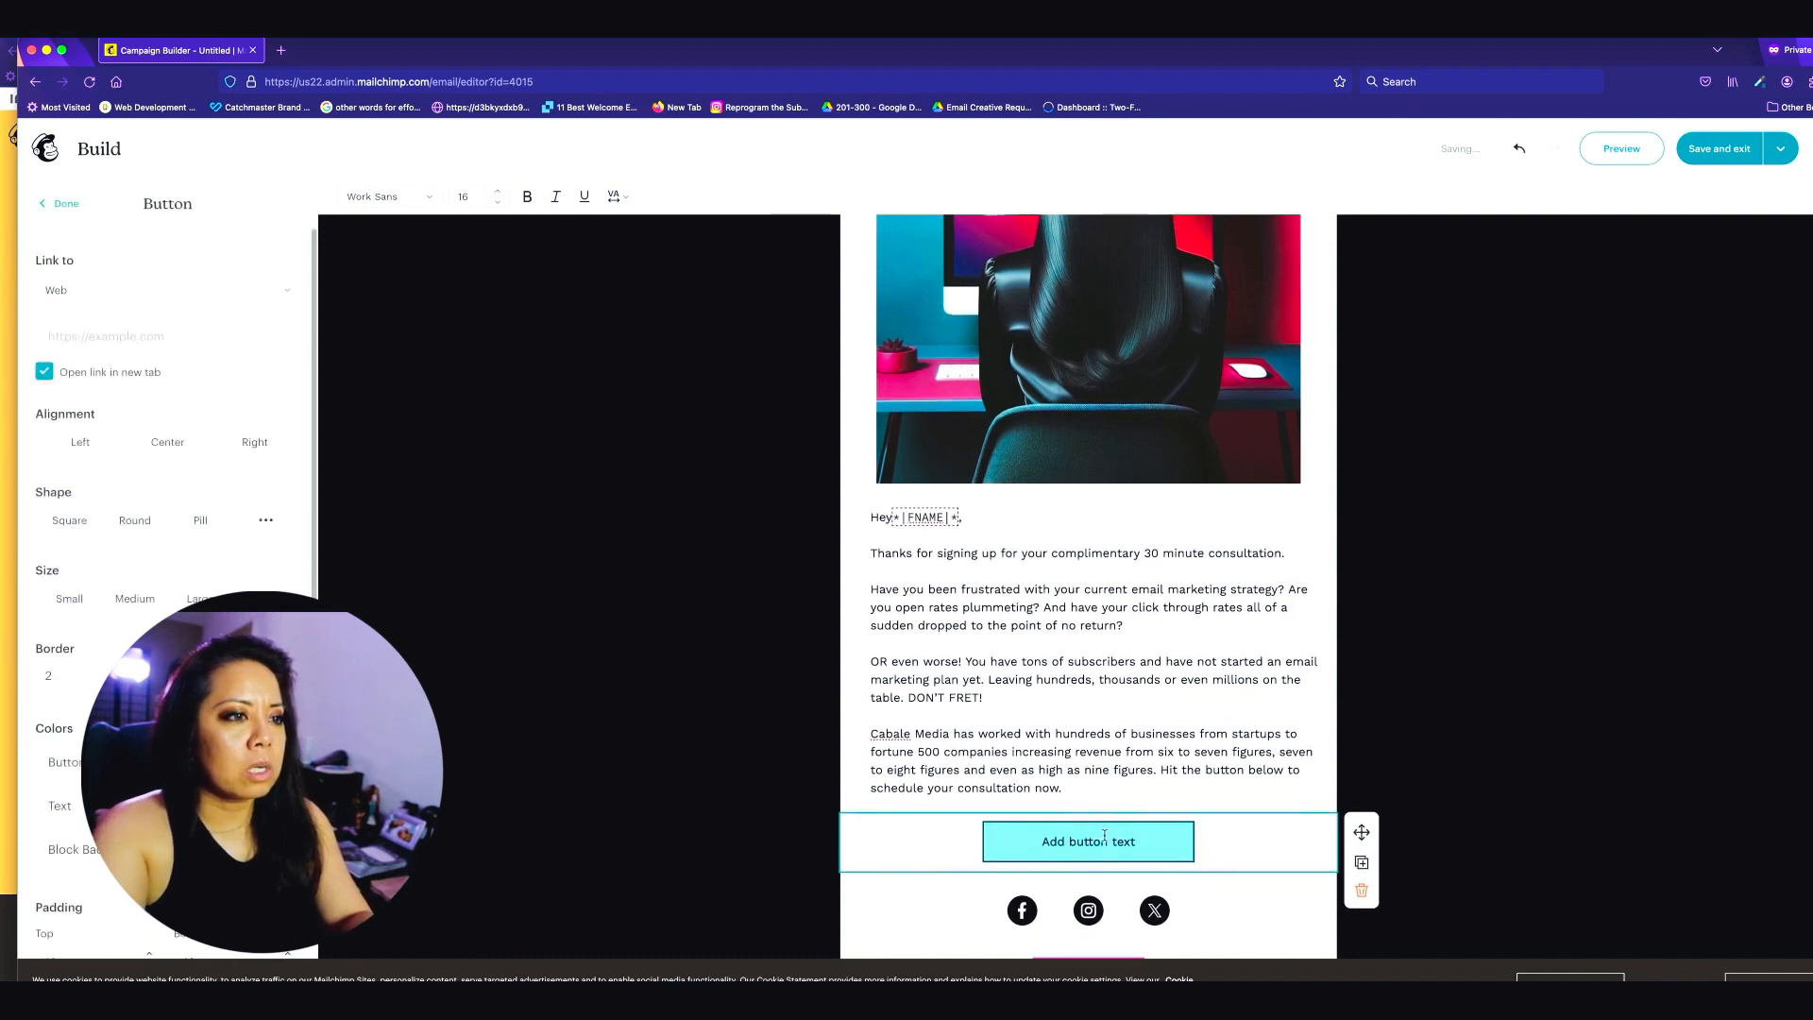
click(1164, 836)
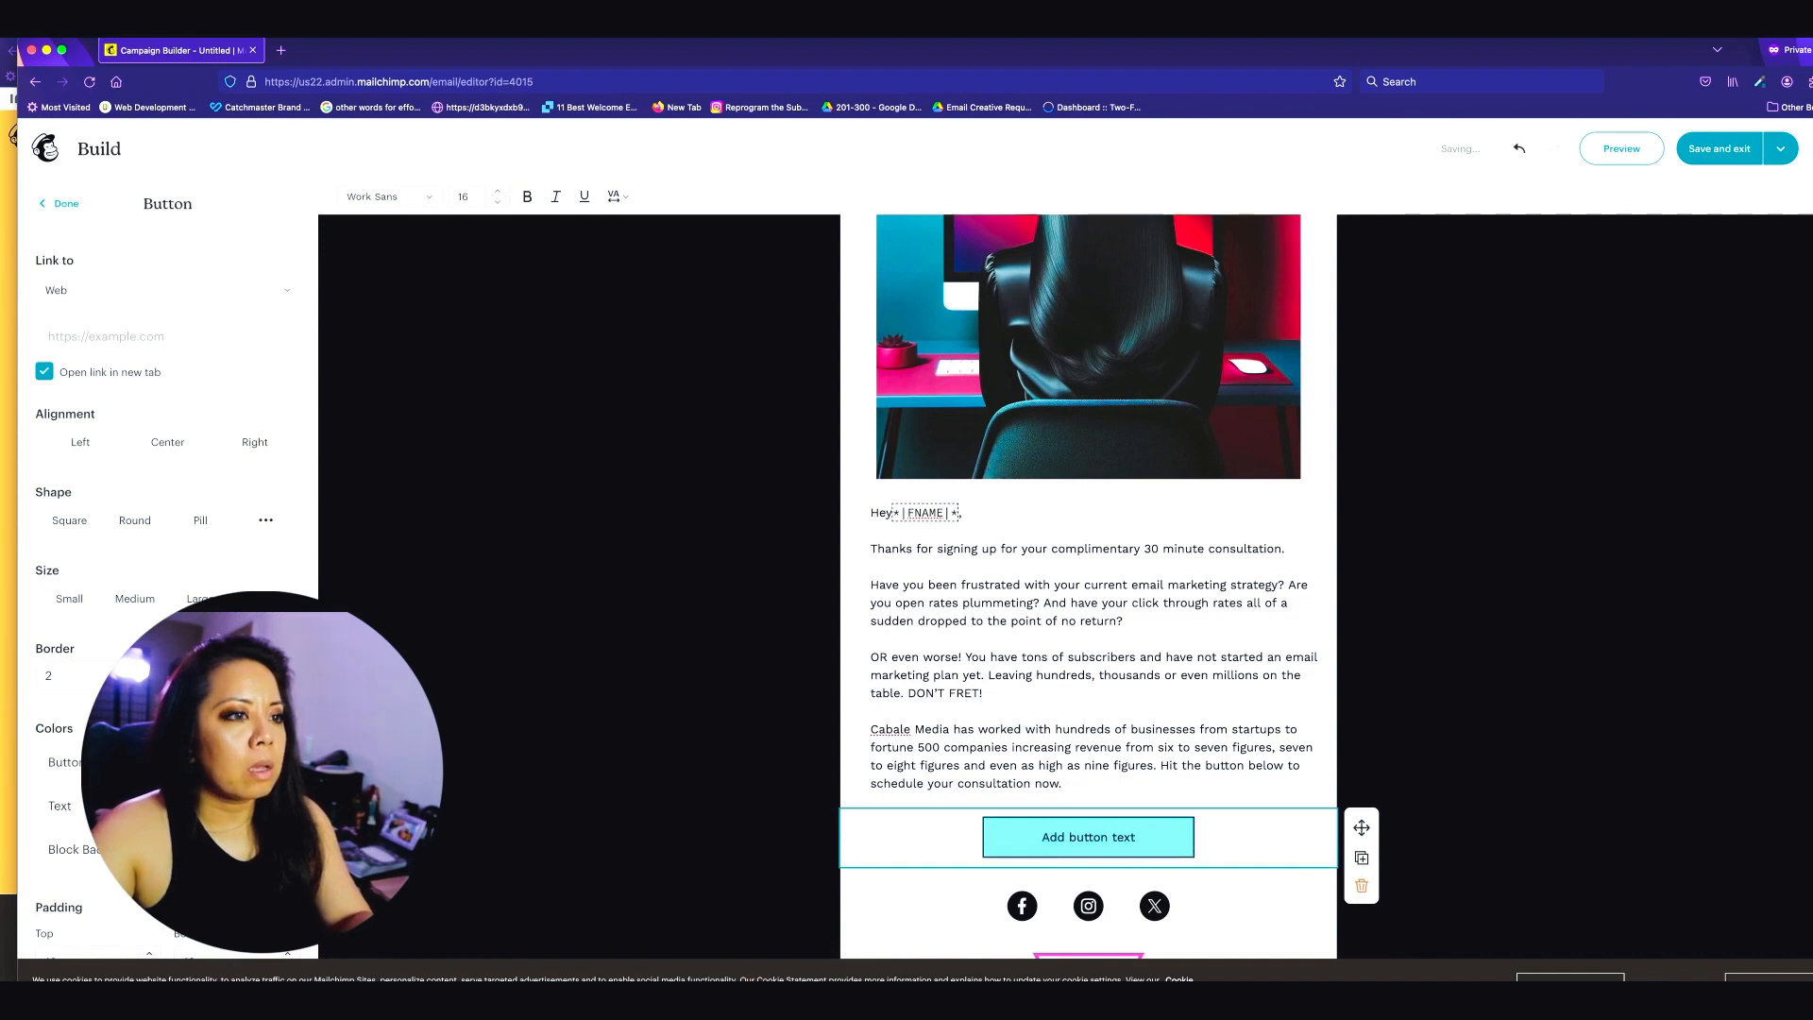
text(Schdu)
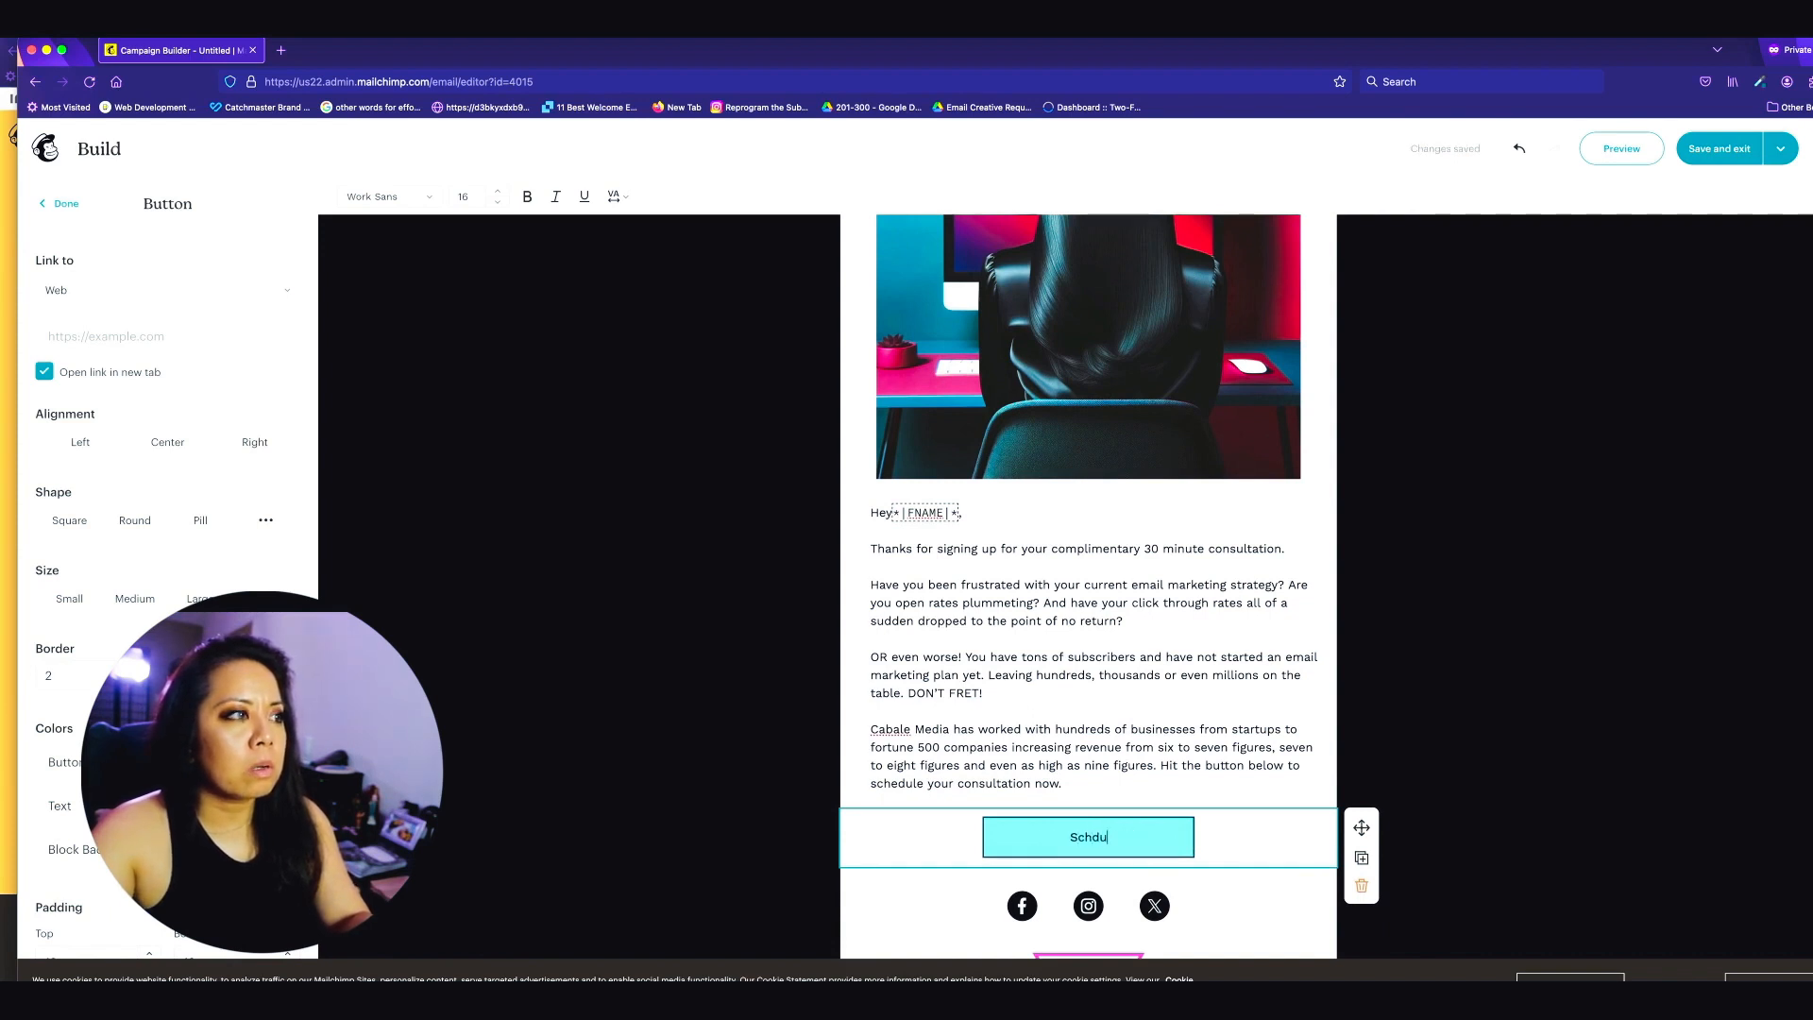
key(BackSpace)
key(BackSpace)
text(edule)
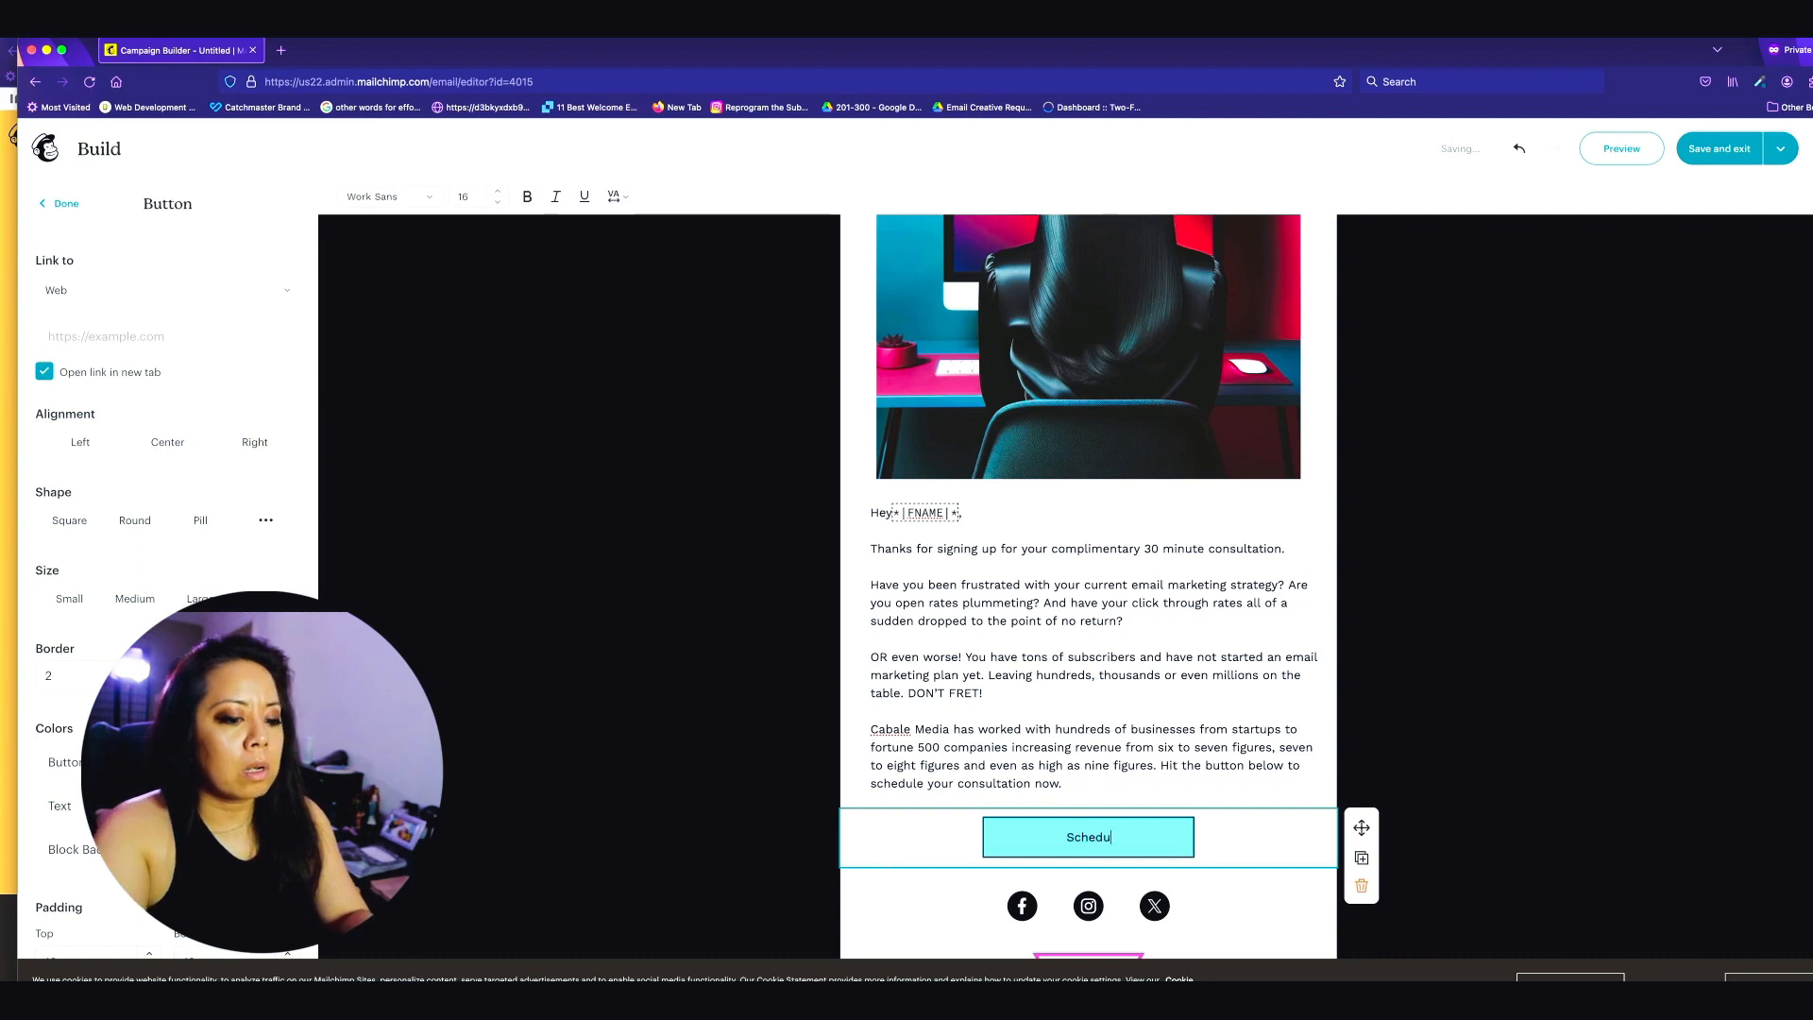
text( my cons)
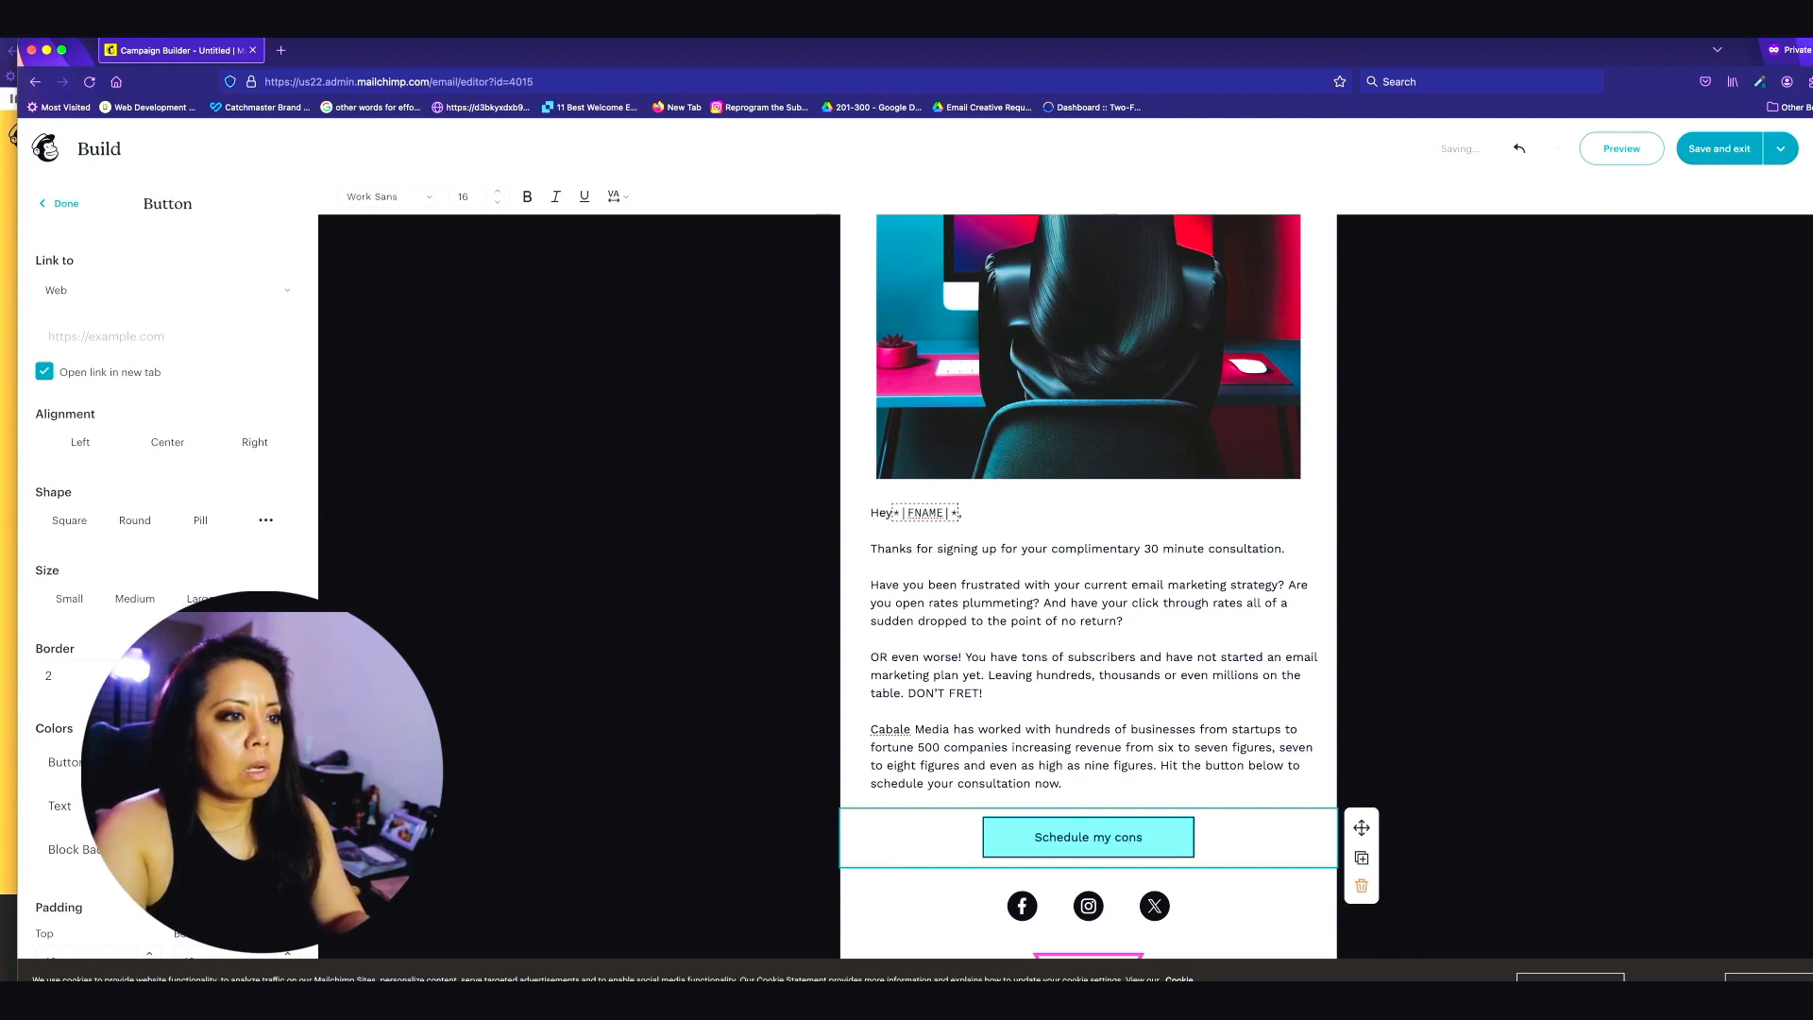
text(ultation)
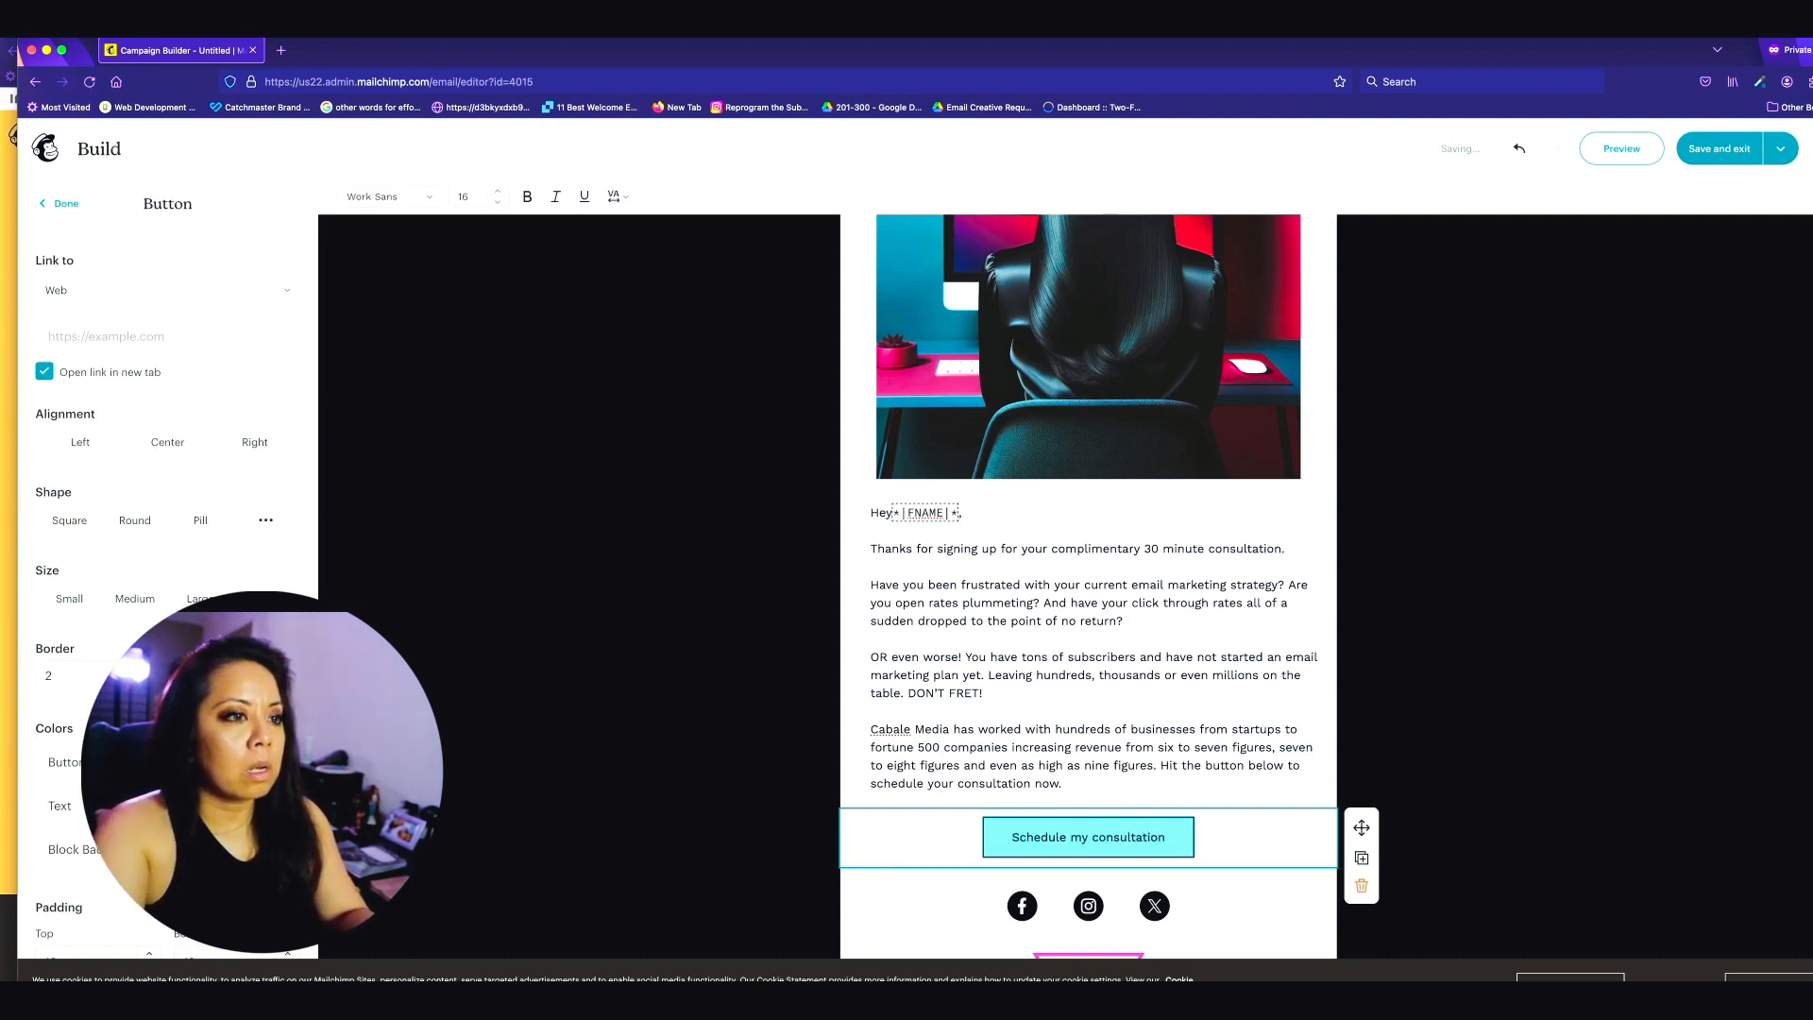
text( now)
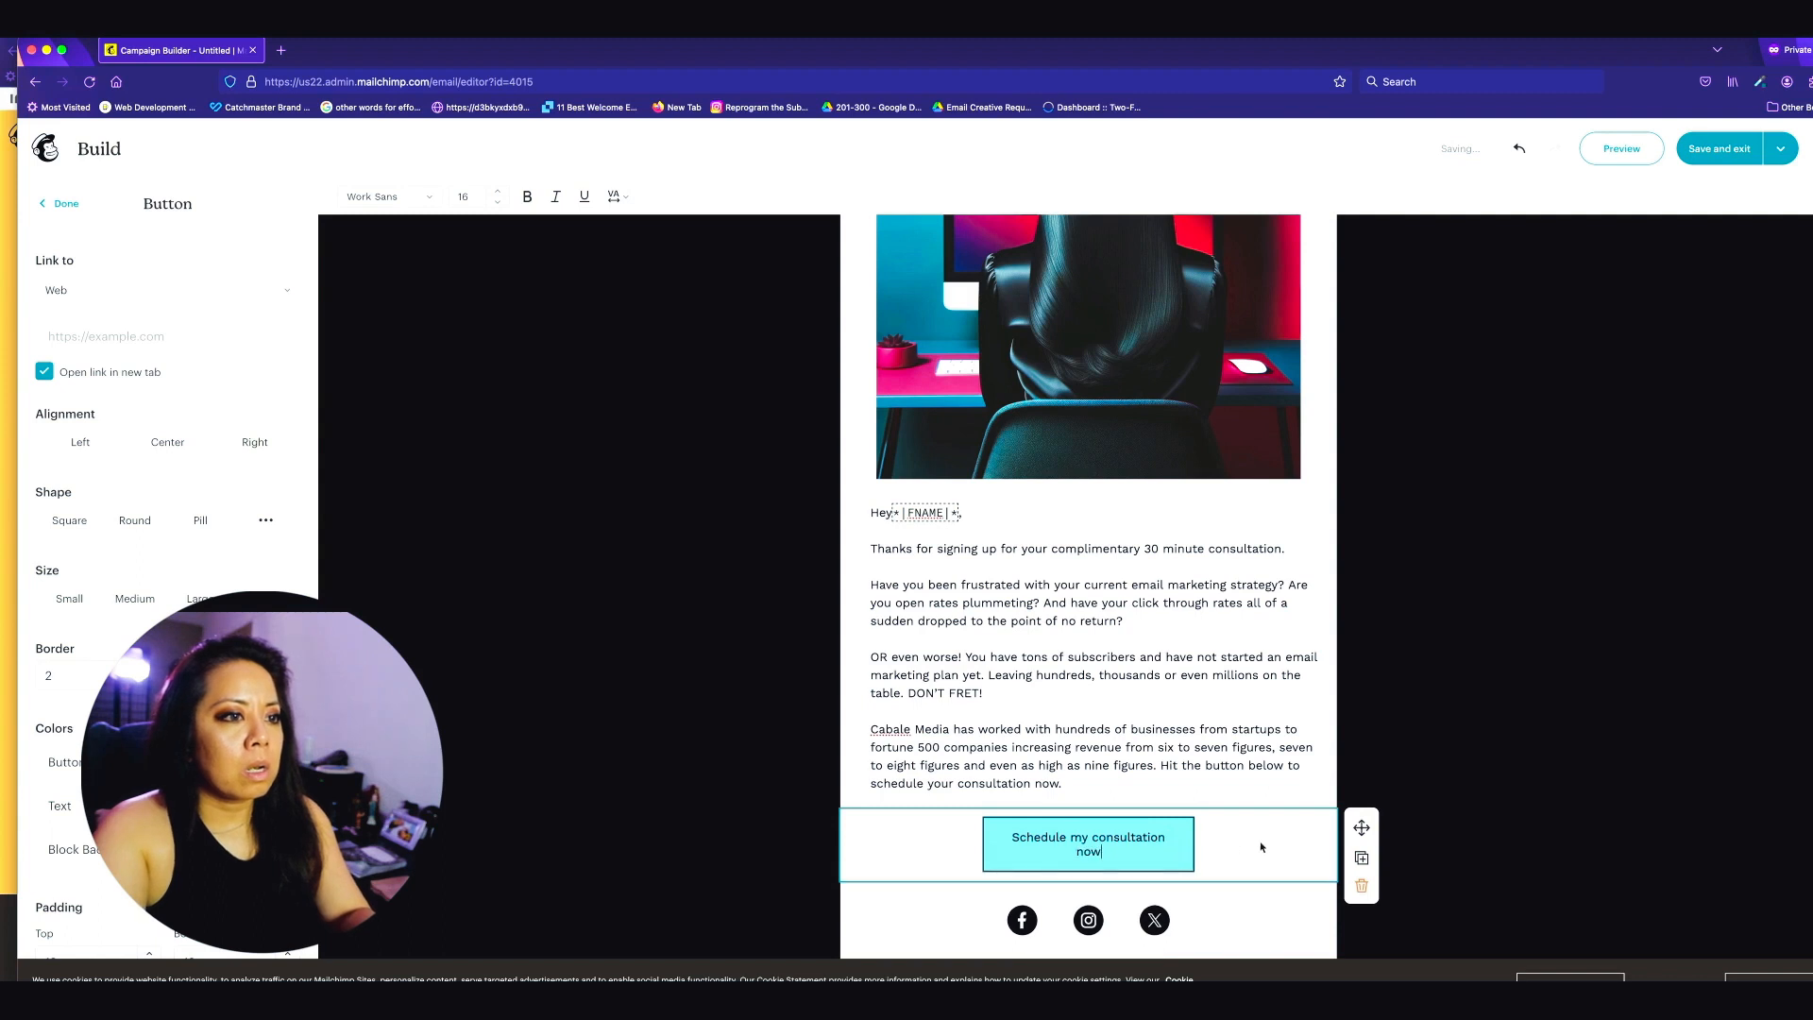
Try left alignment for the button, then set it back to centred.
click(1041, 842)
click(1092, 837)
click(1096, 838)
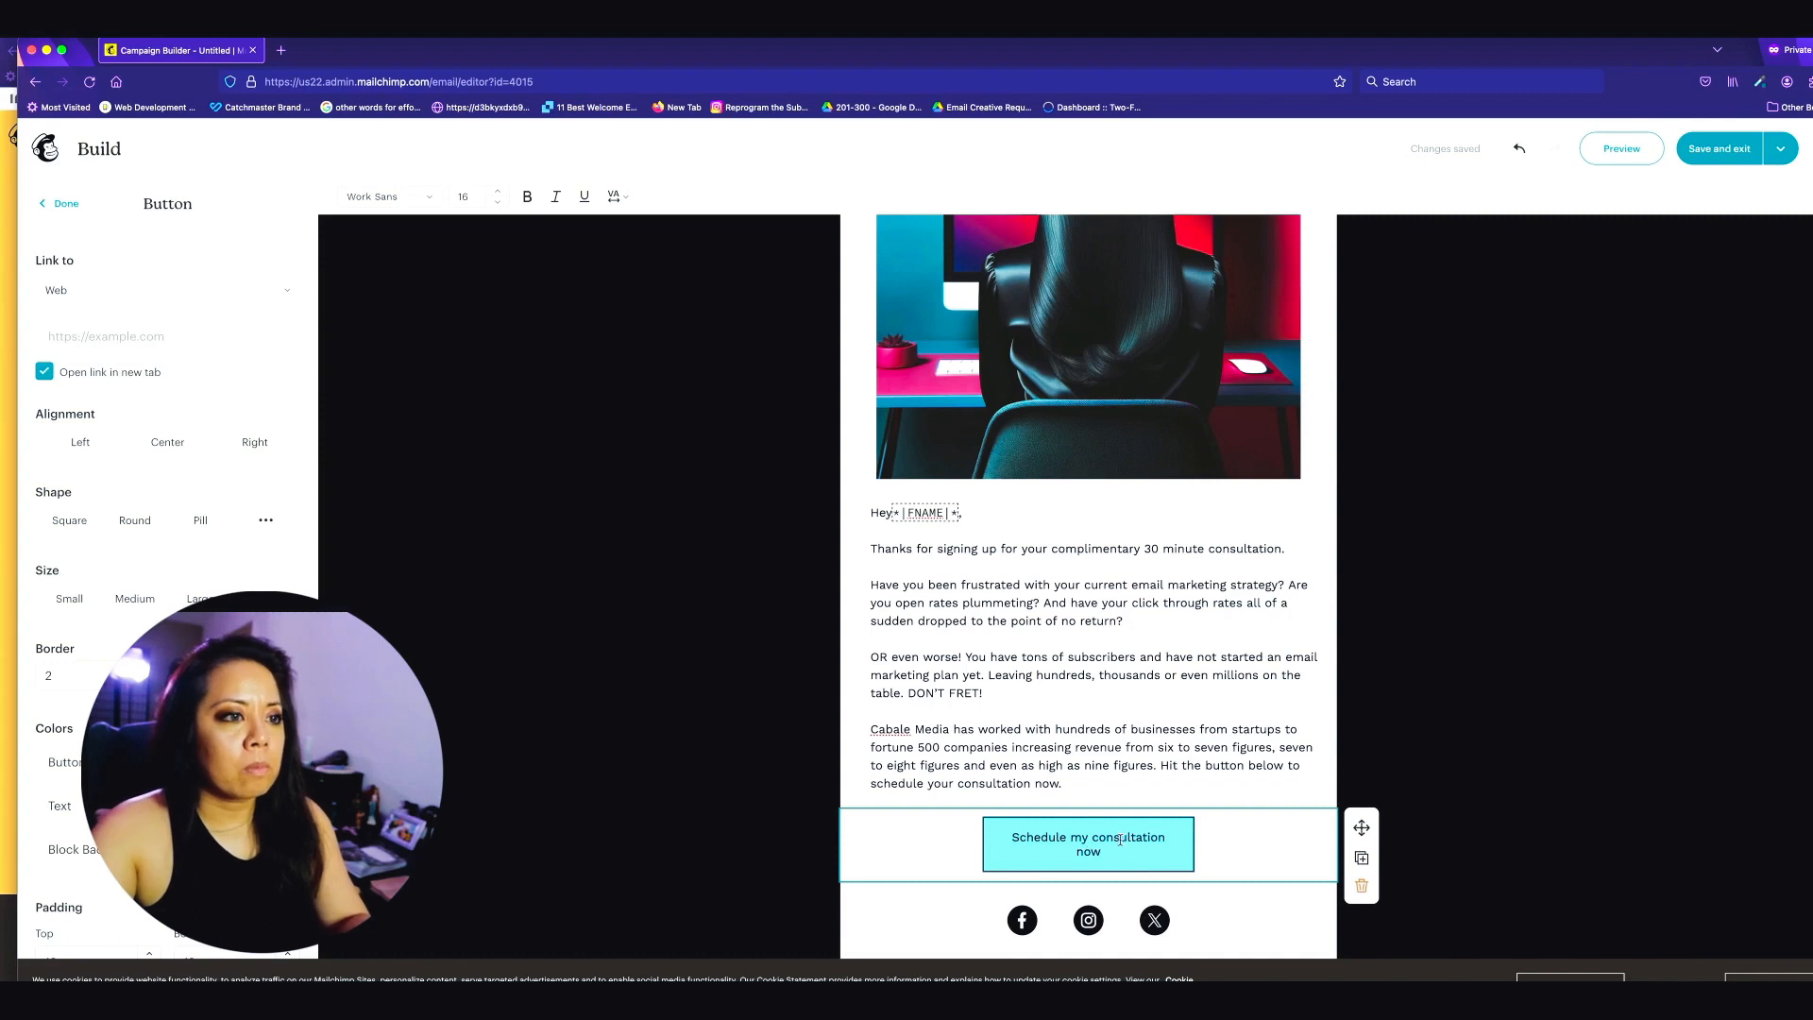
click(1152, 845)
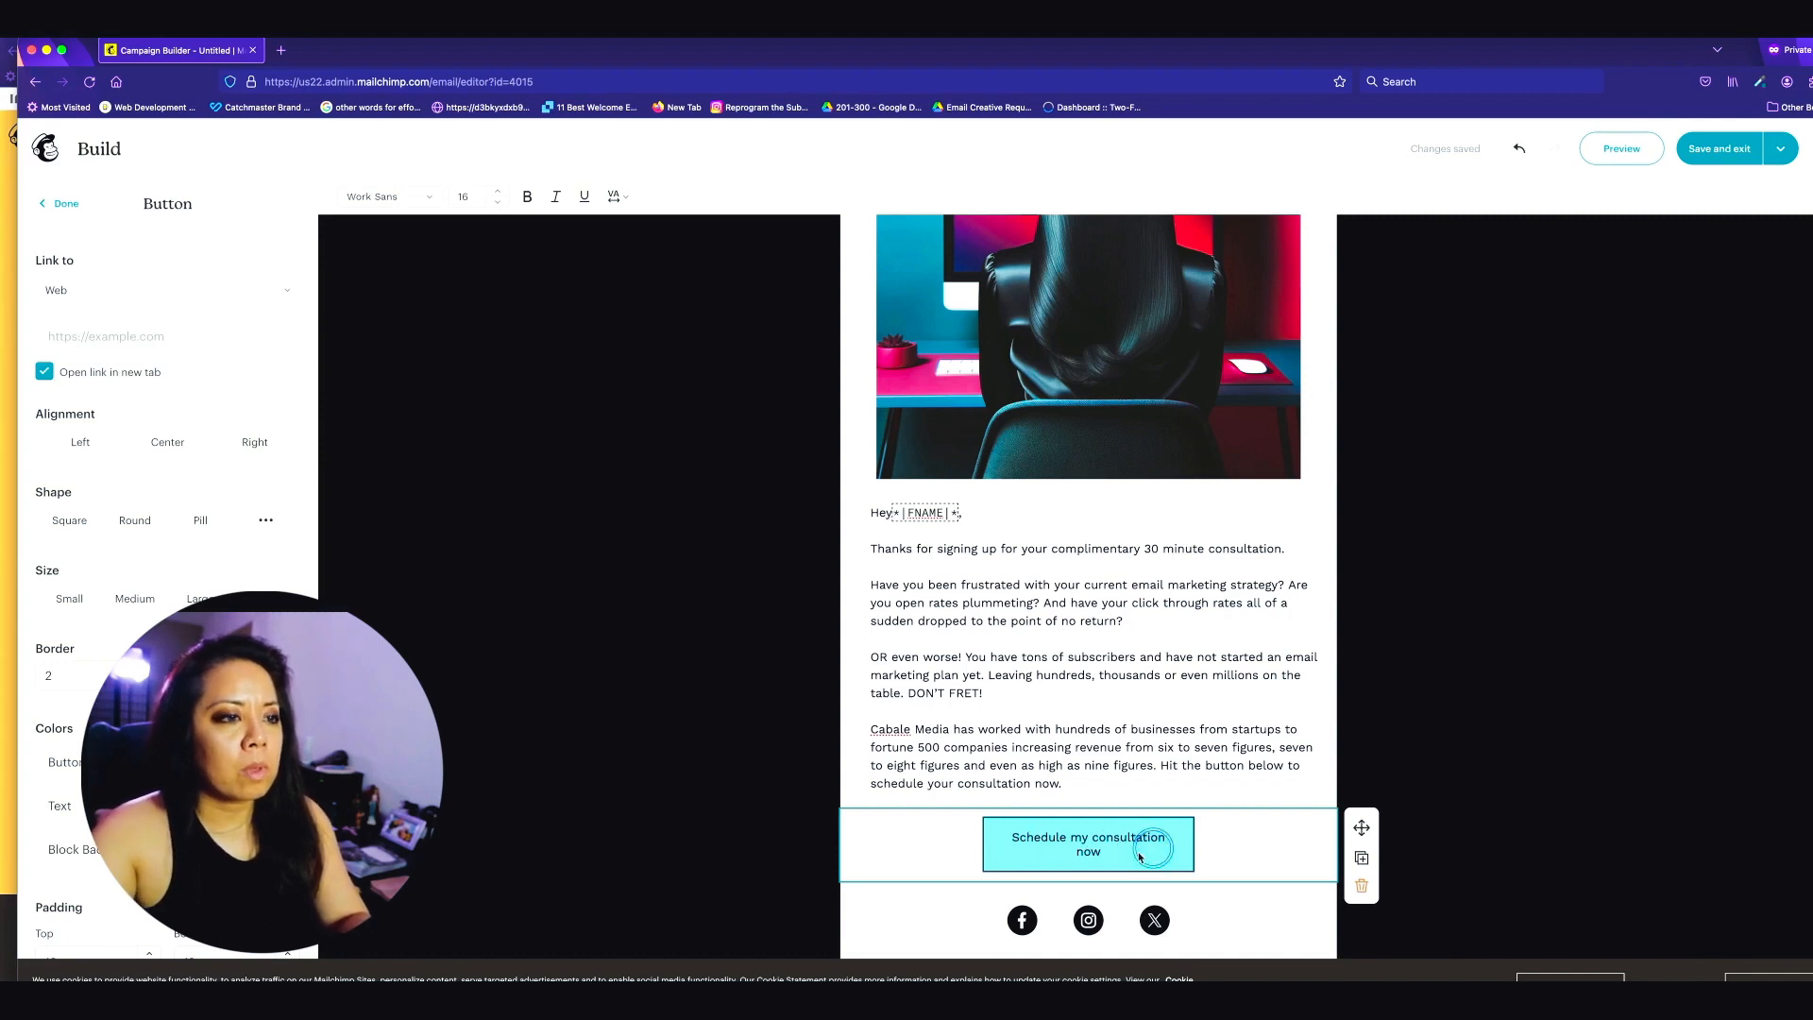
click(78, 446)
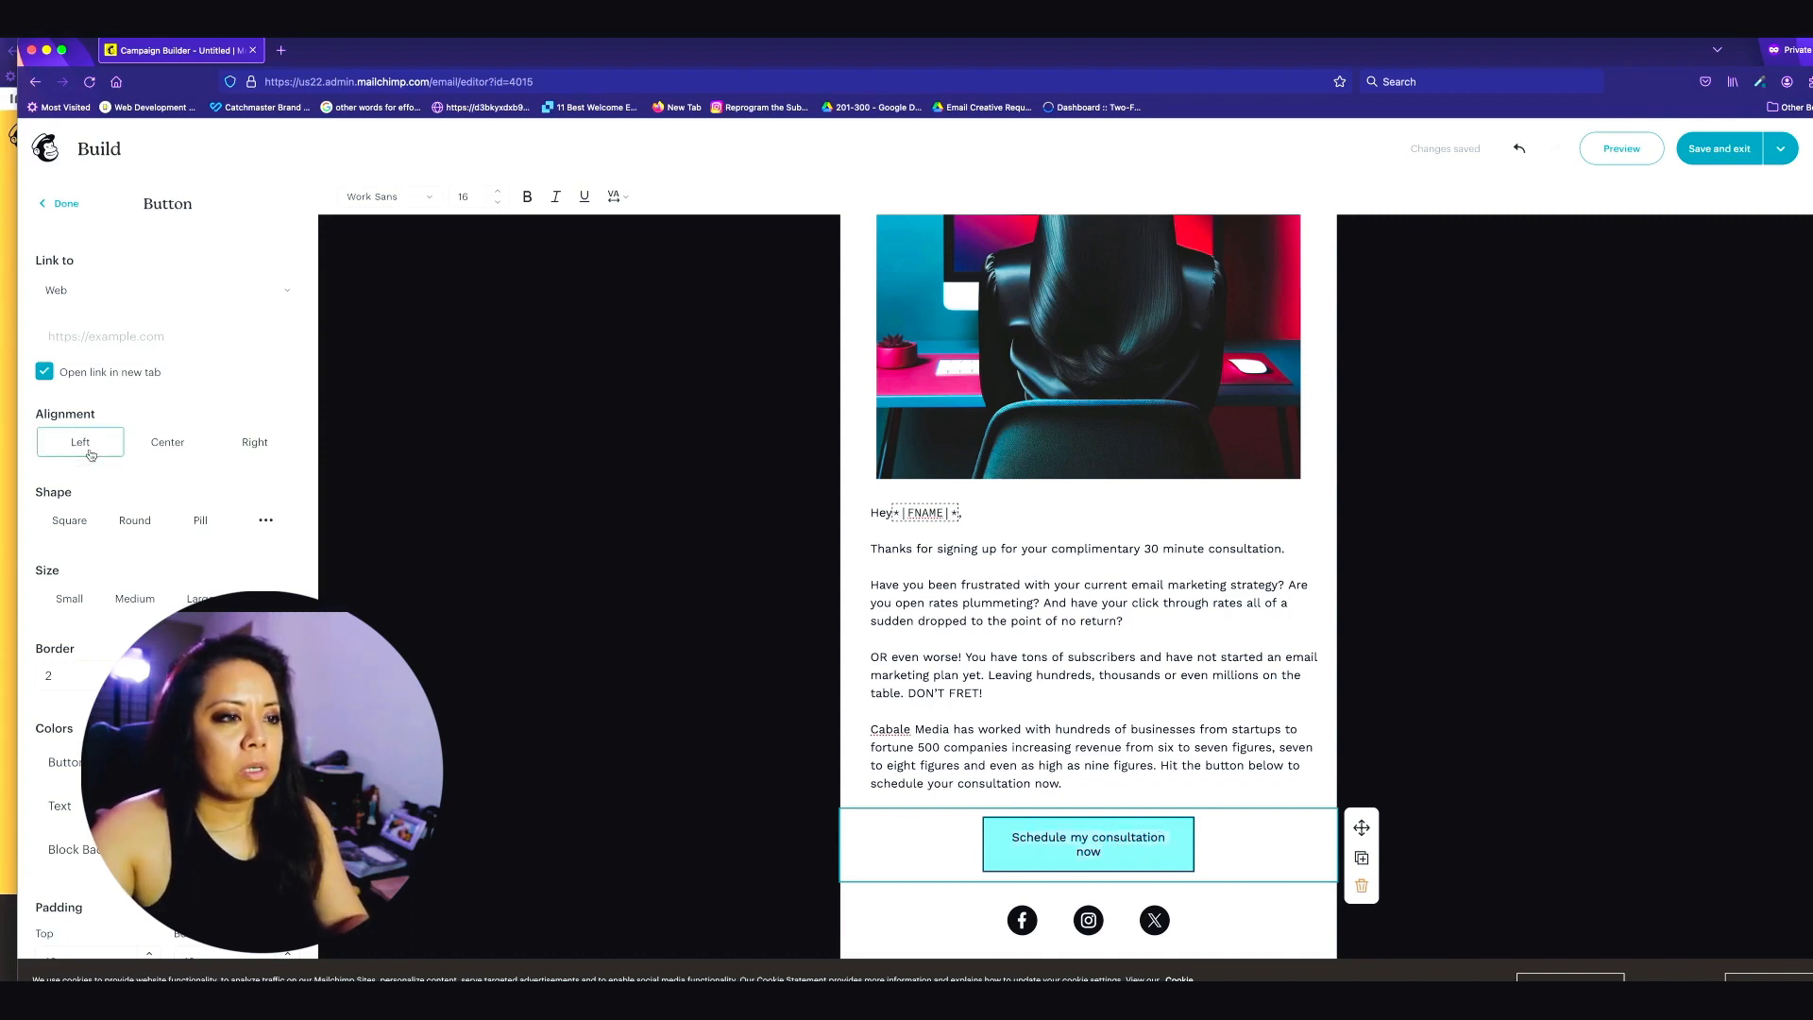
click(138, 449)
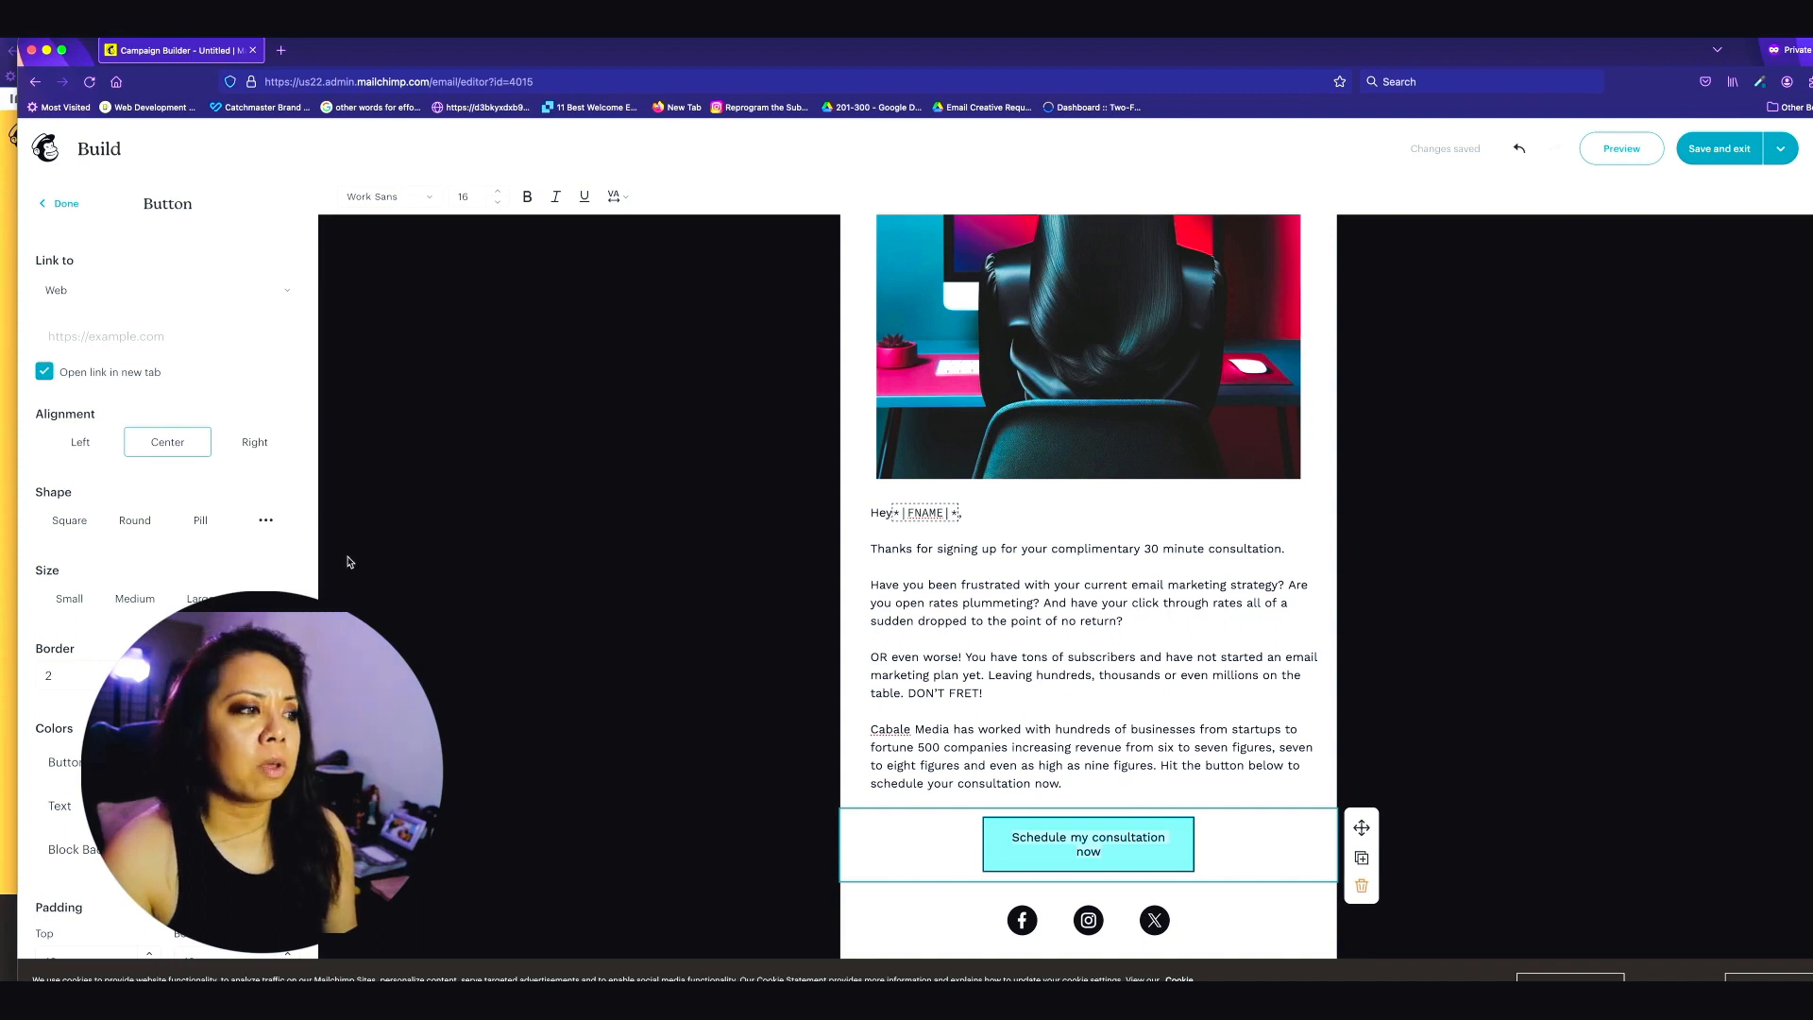
Insert 'Let's take your company to new heights.' before 'Hit the button below'.
click(1165, 768)
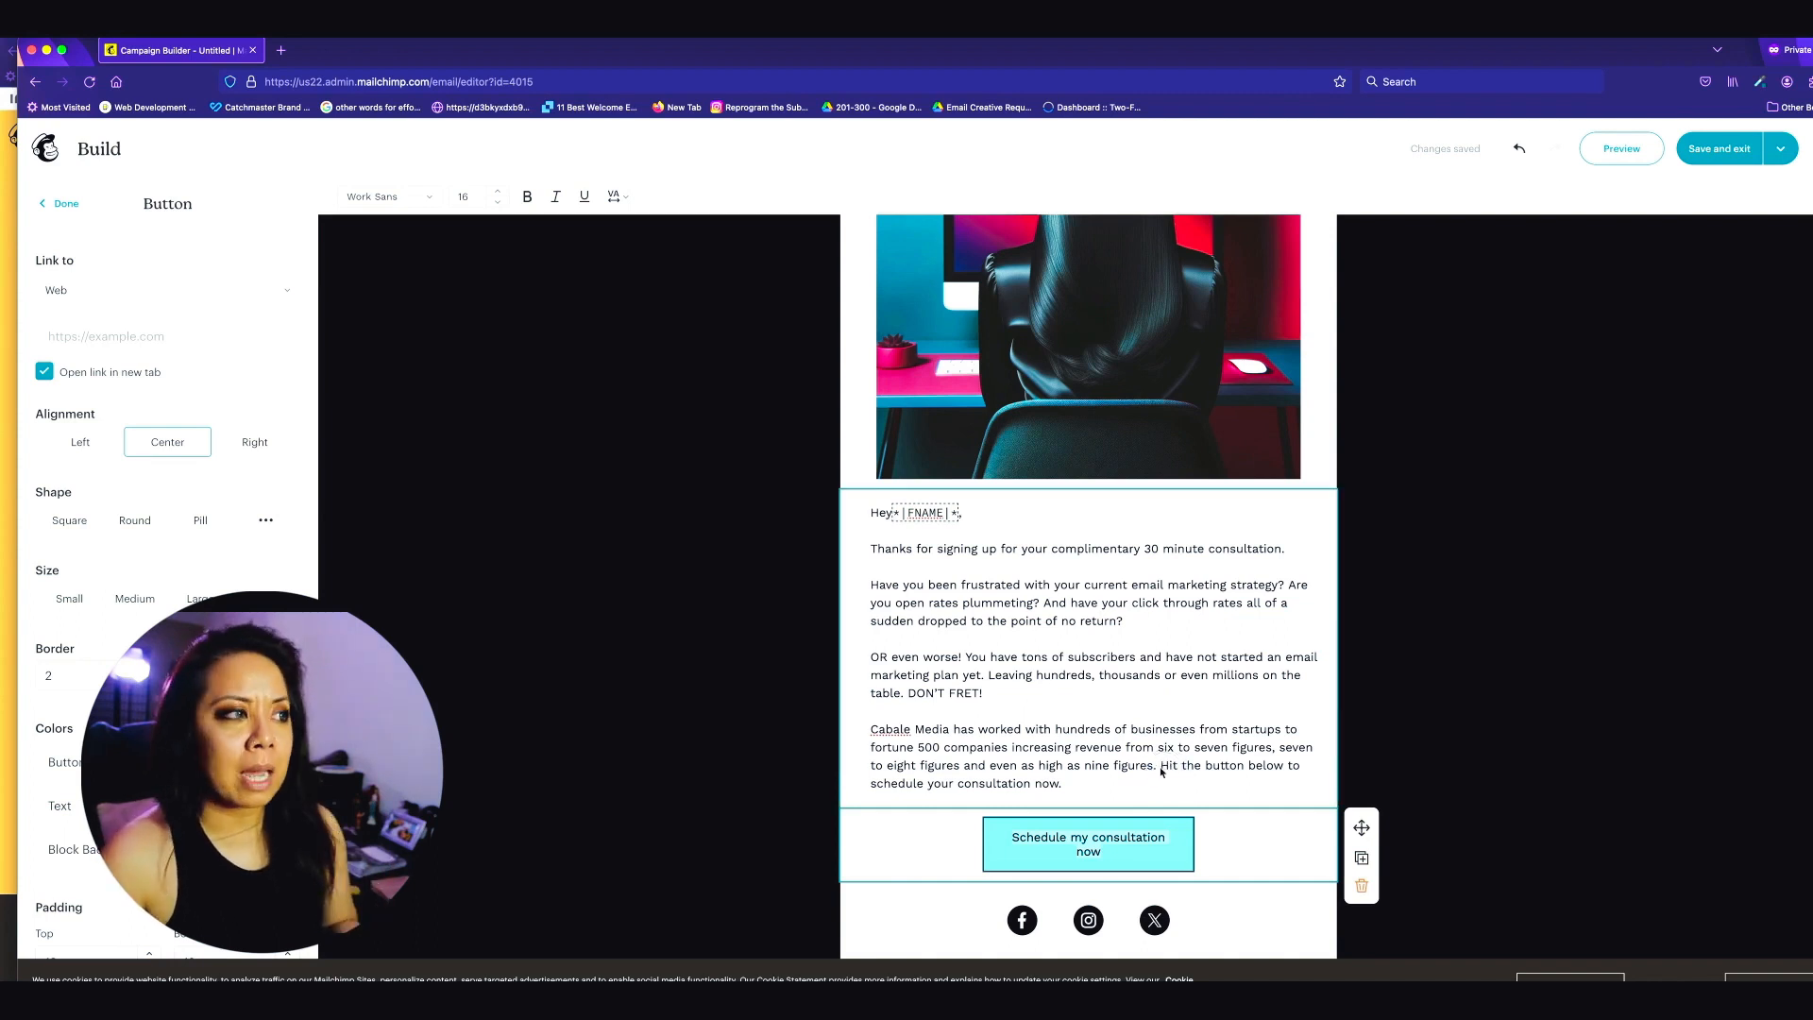
text(Let)
key(BackSpace)
text('s take your comoan)
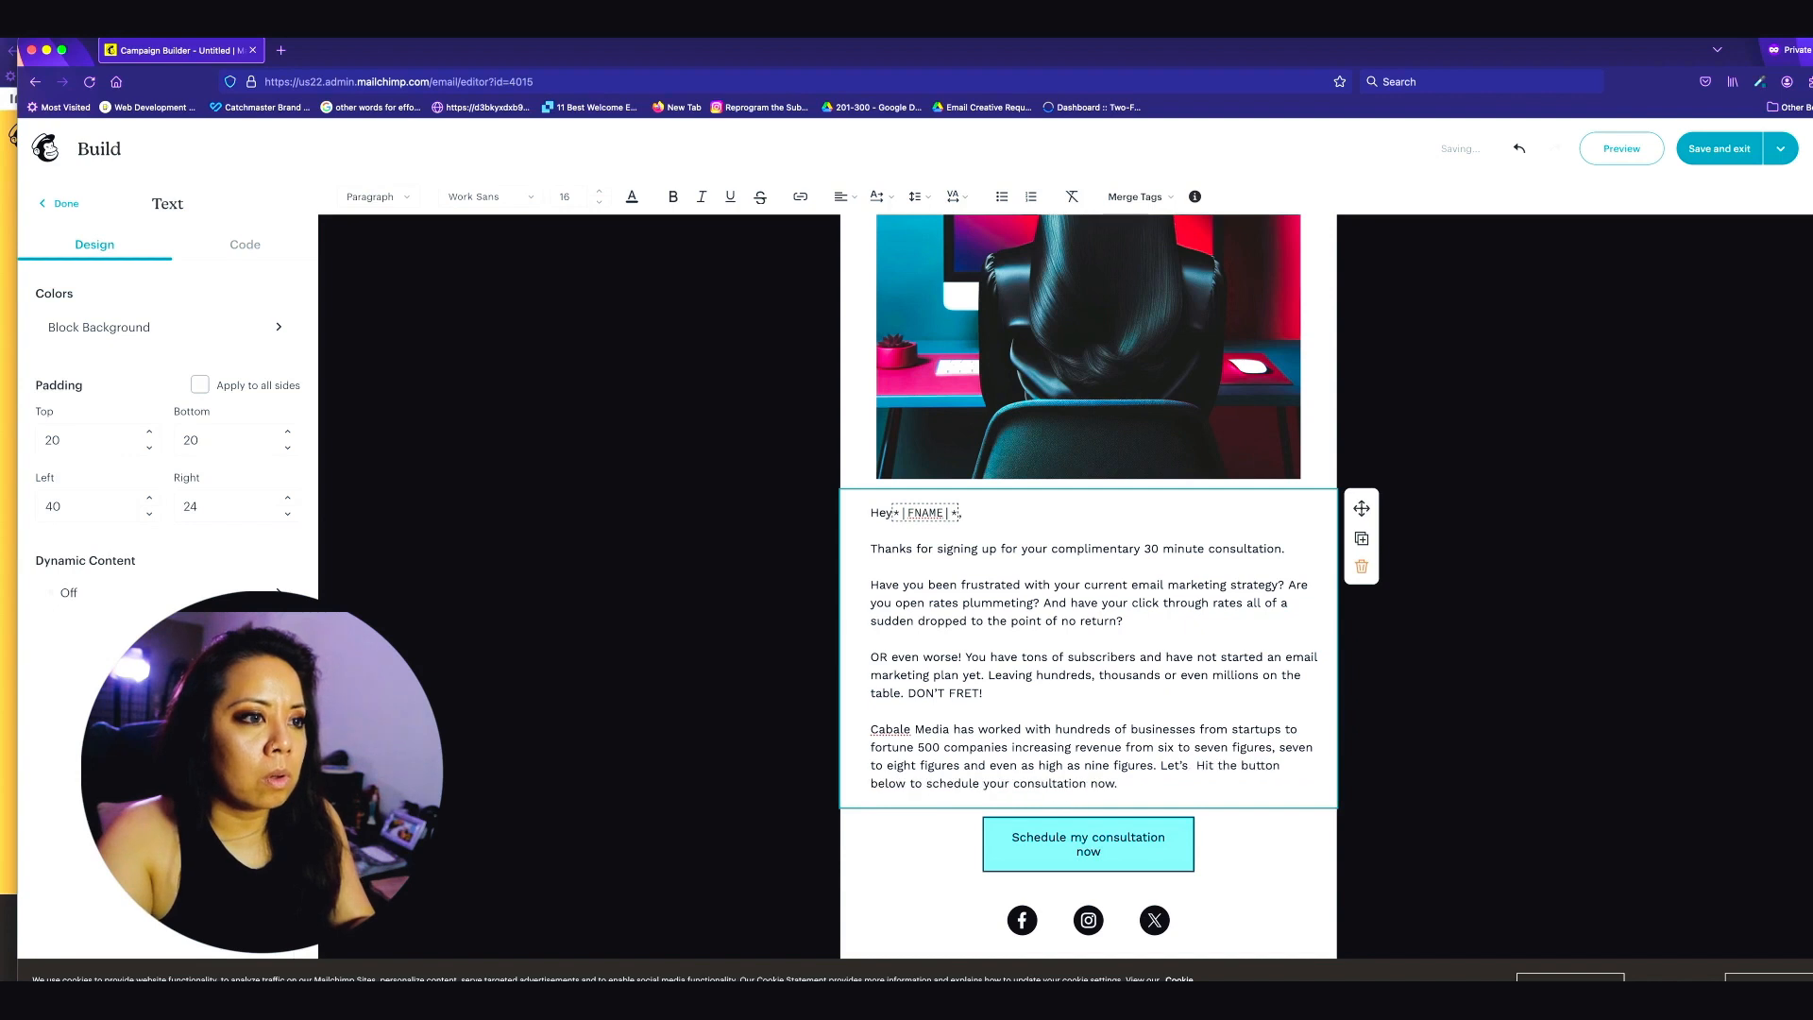
key(BackSpace)
key(BackSpace)
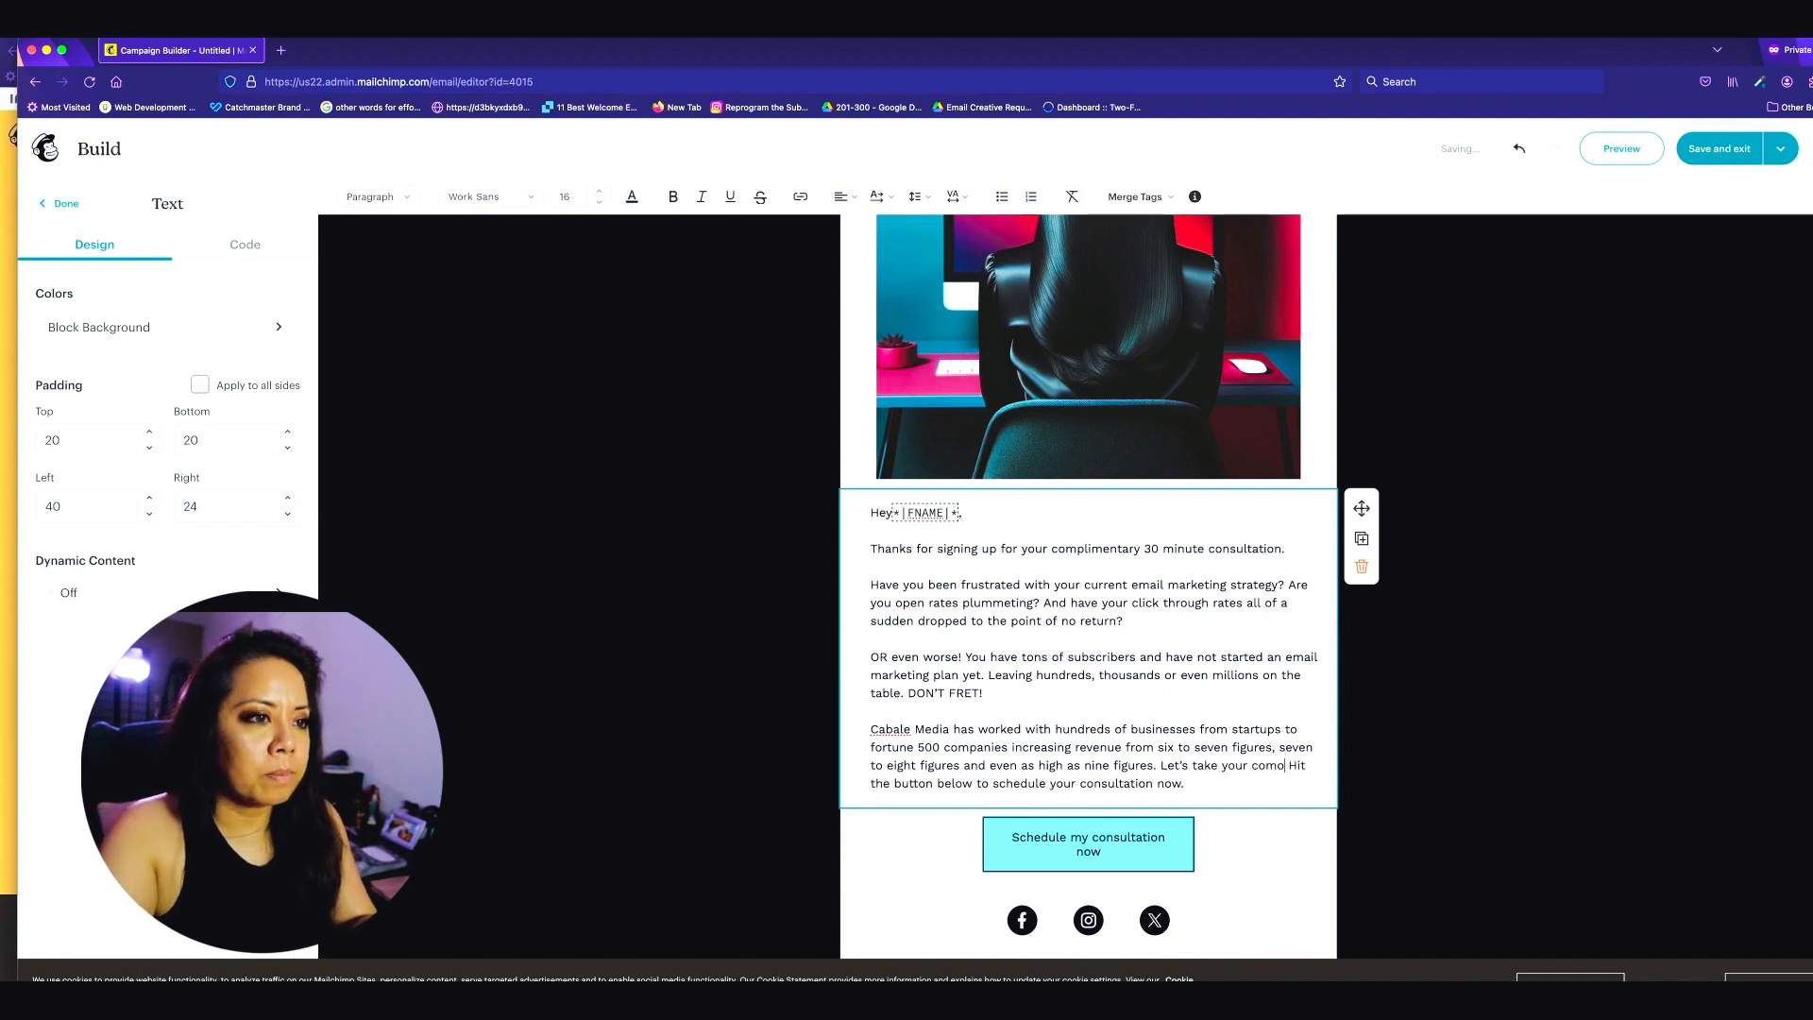
text(any yo)
key(BackSpace)
key(BackSpace)
text(yo)
key(BackSpace)
text(o)
key(BackSpace)
key(BackSpace)
key(BackSpace)
text(to new Hit the)
key(BackSpace)
key(BackSpace)
key(BackSpace)
key(BackSpace)
key(BackSpace)
key(BackSpace)
text(new heights)
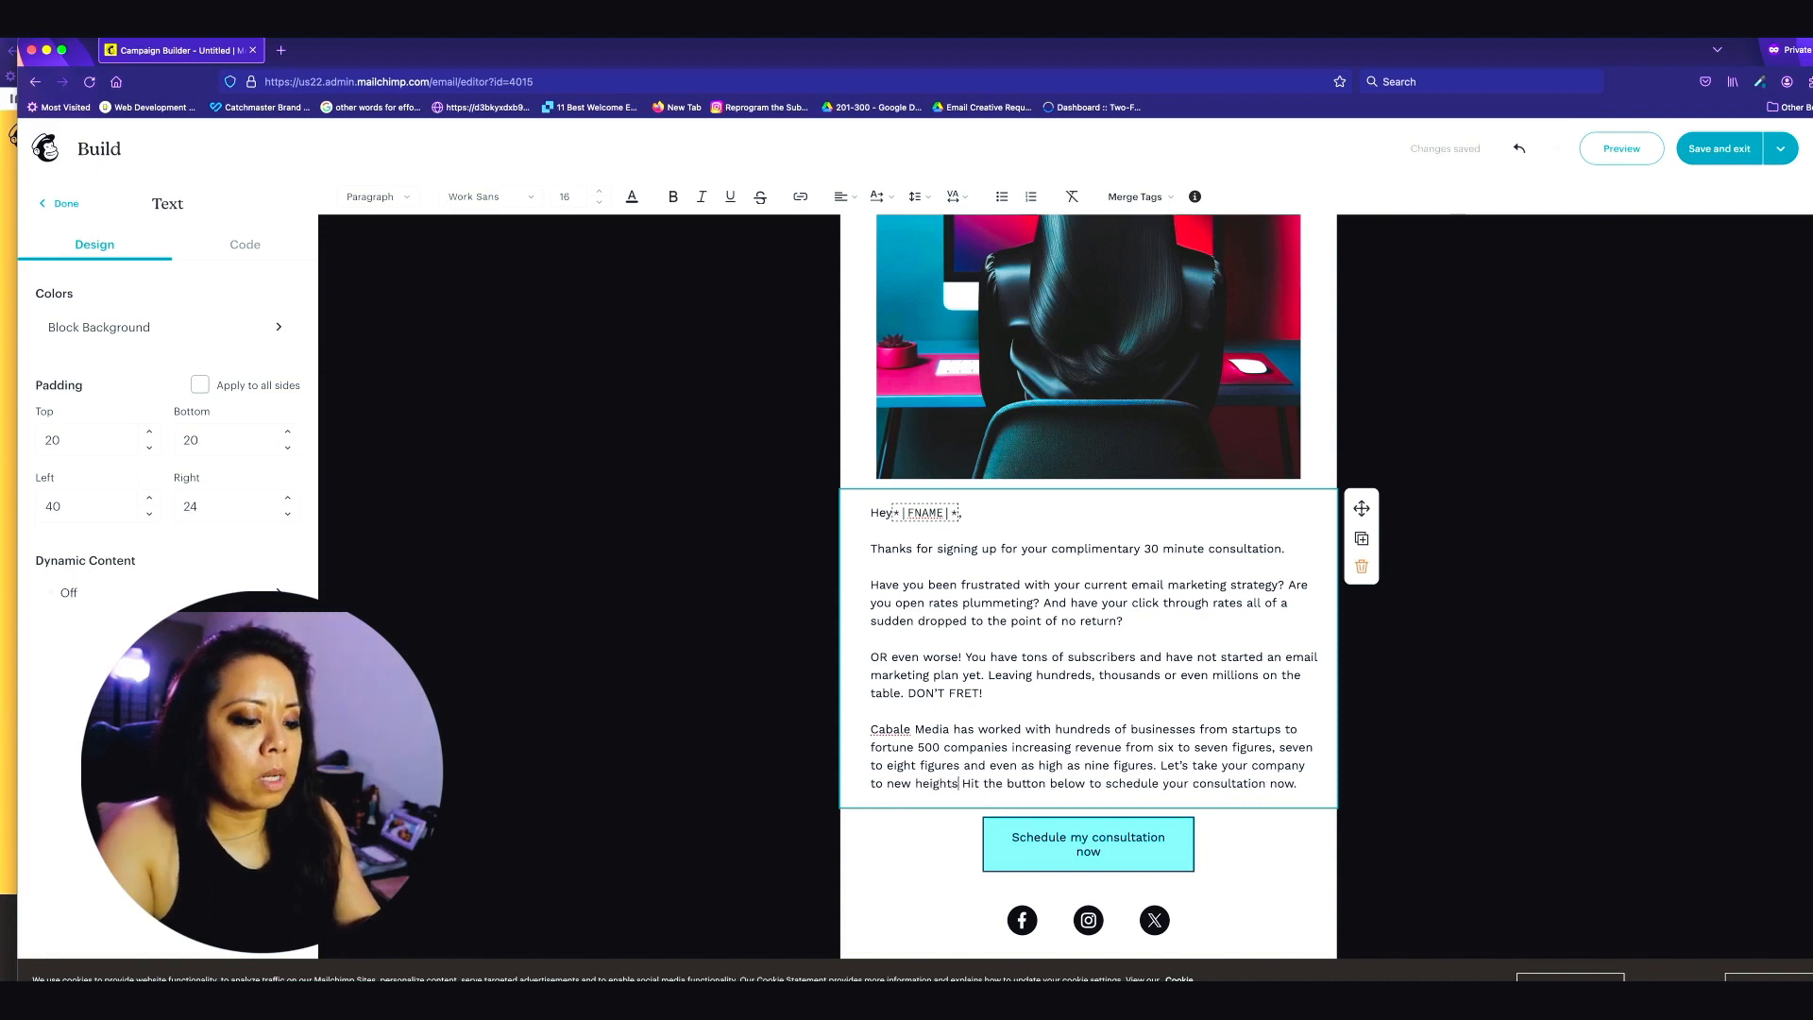
text(.)
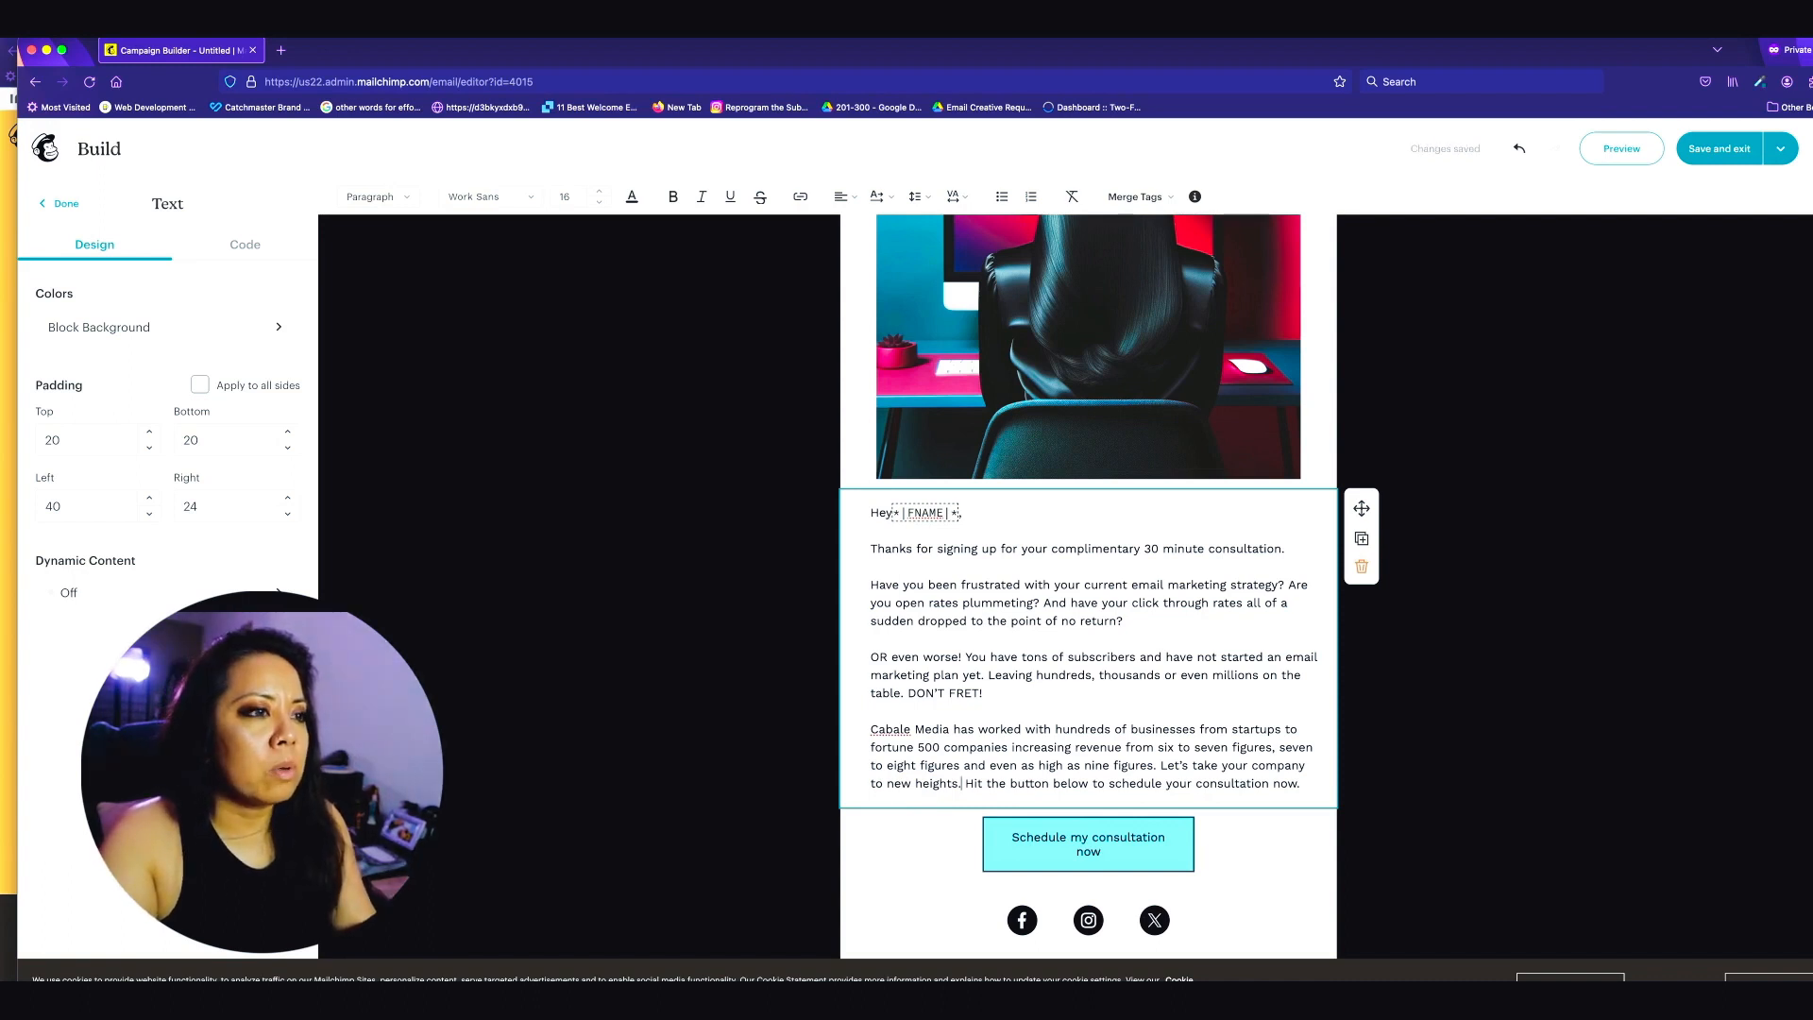
scroll(1024, 753, up, 3)
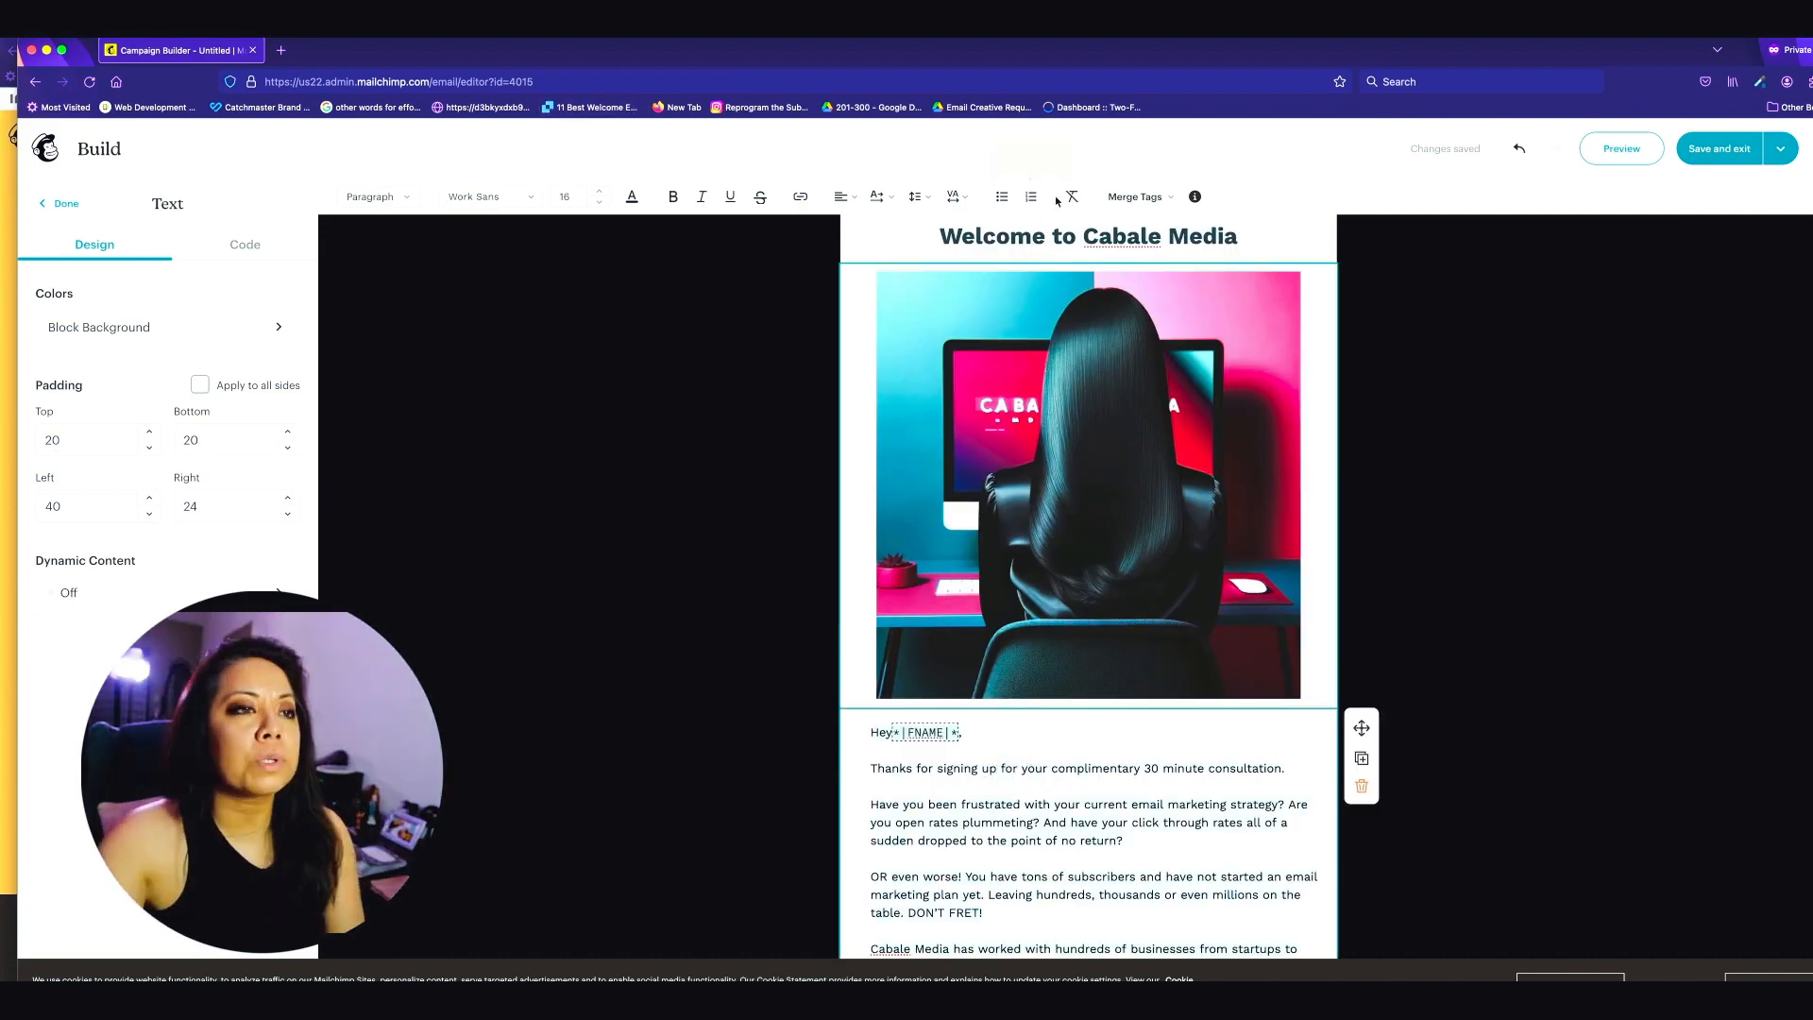
Leave text editing and look through the desktop preview of the email.
click(917, 196)
click(1421, 335)
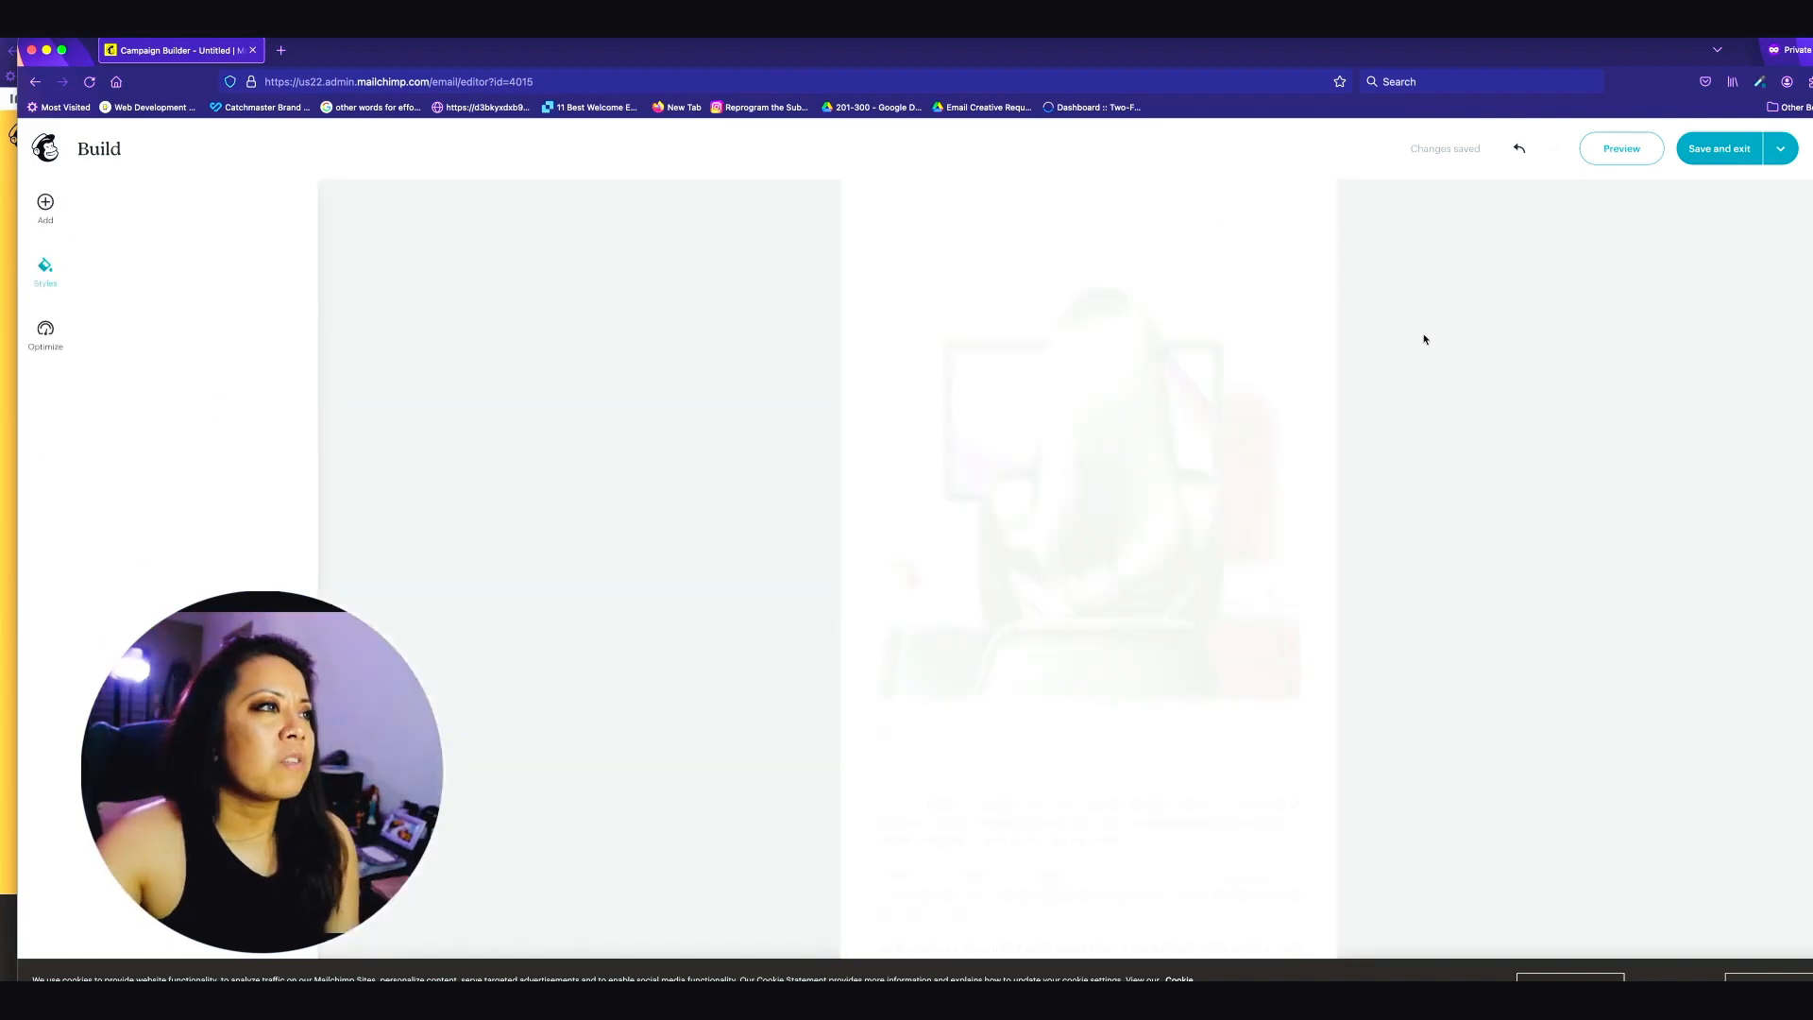
click(1608, 159)
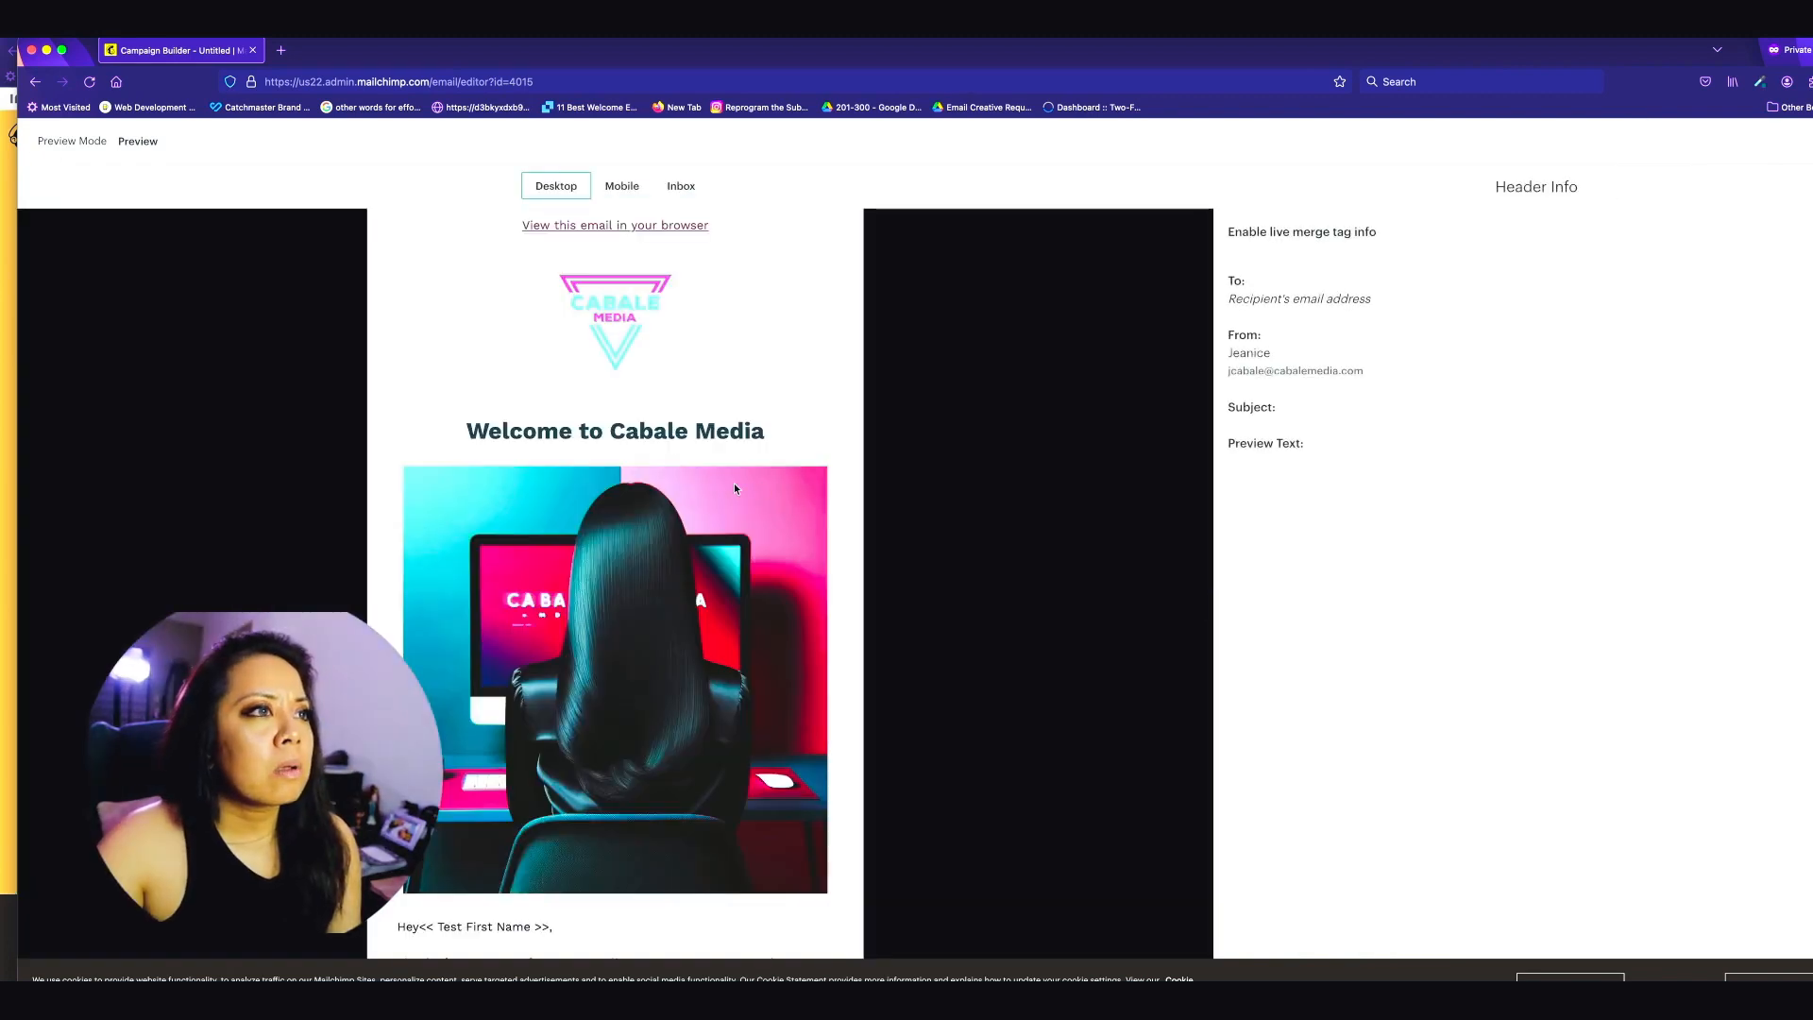
scroll(735, 485, down, 3)
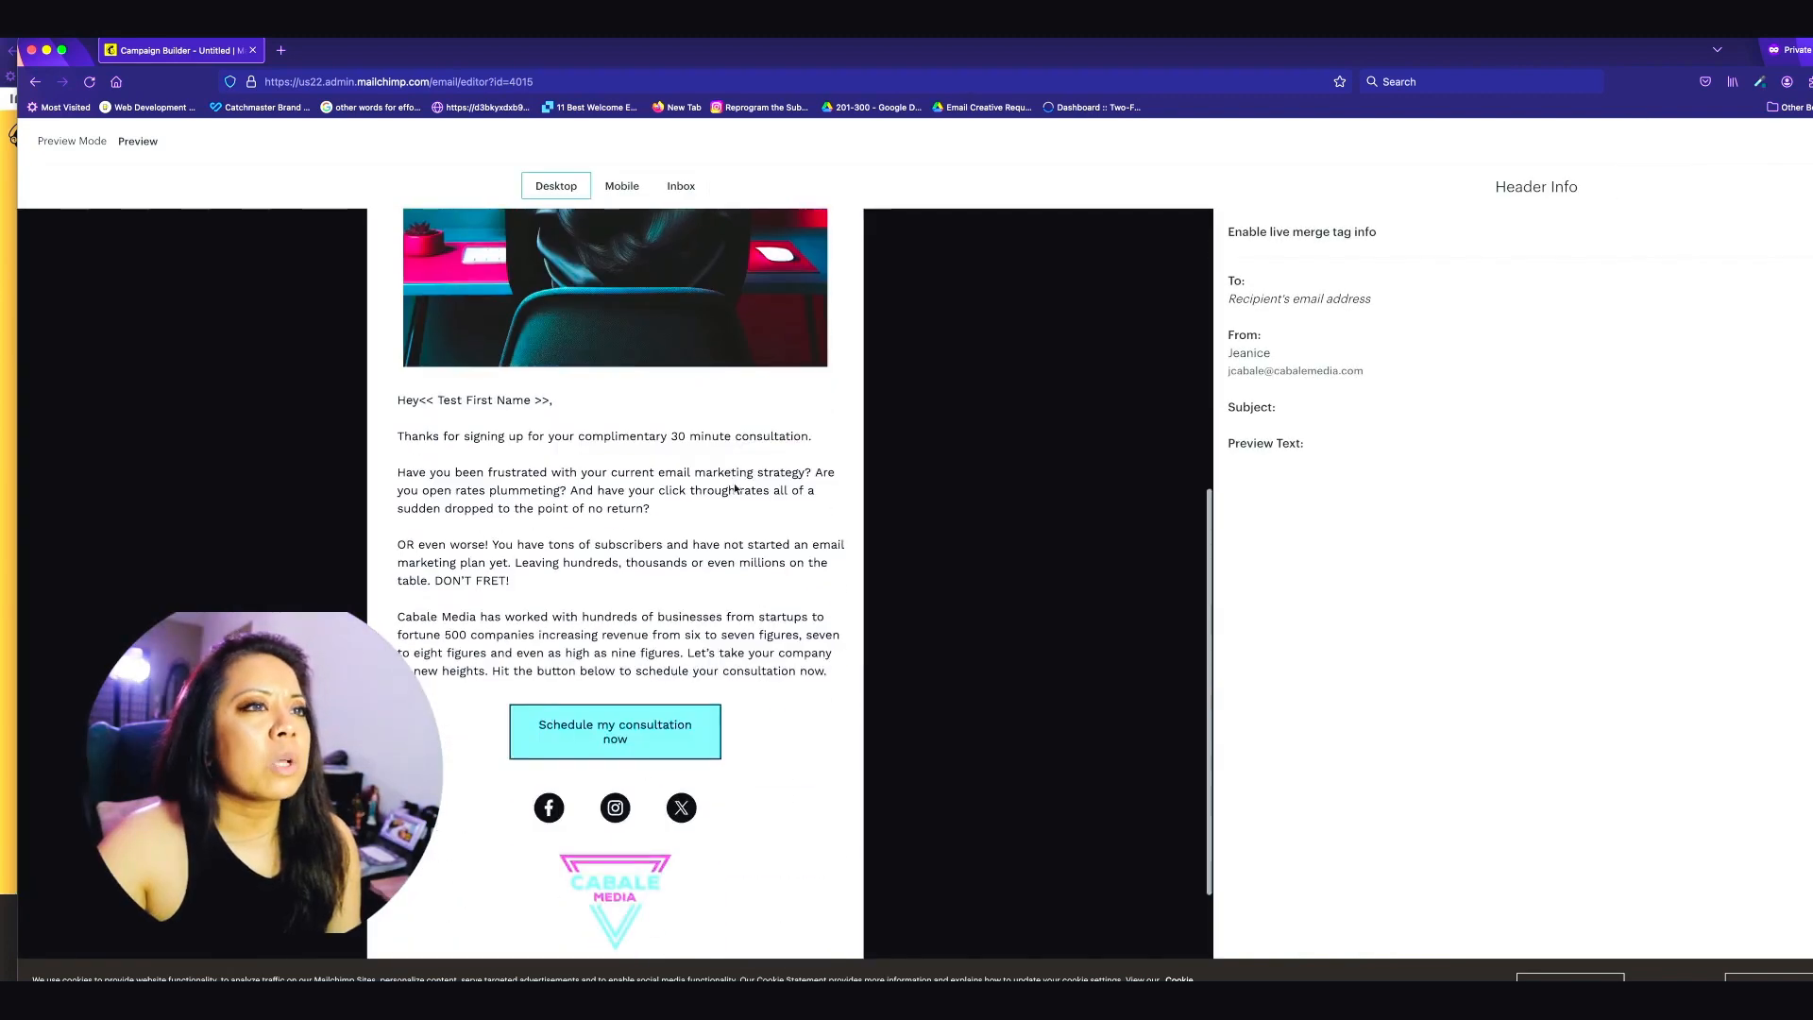
scroll(734, 488, up, 10)
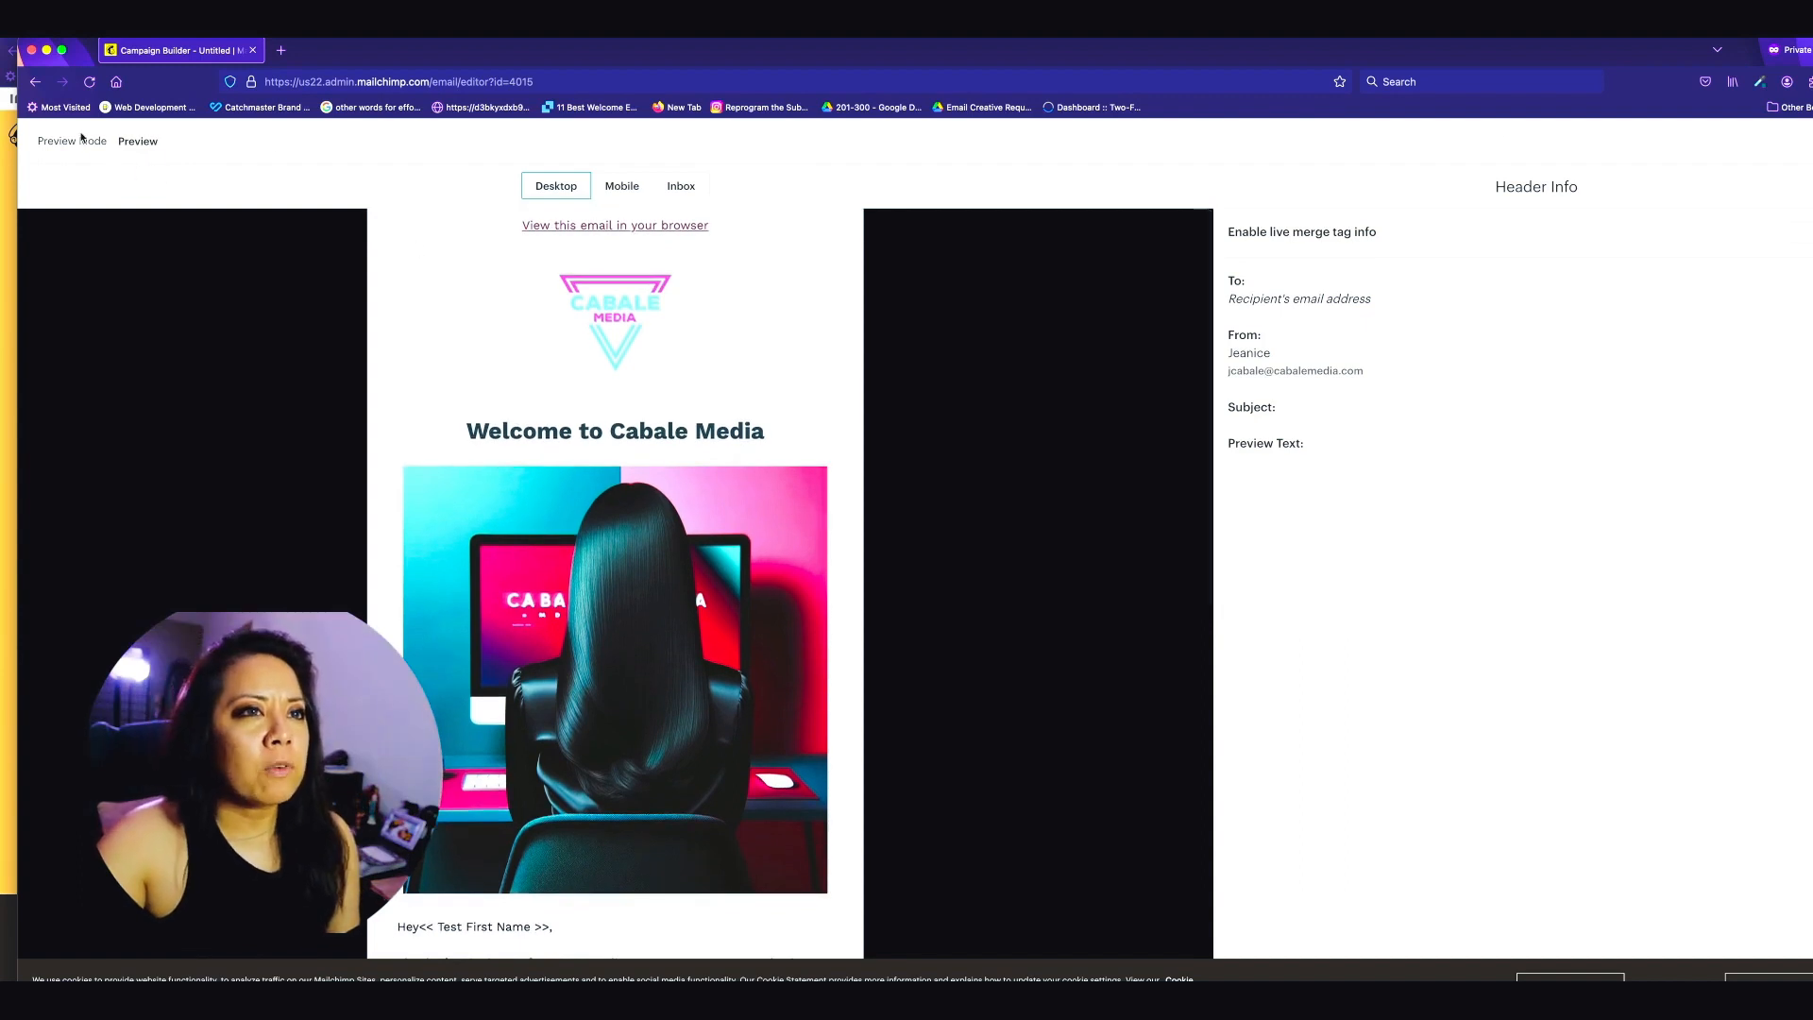
Check the inbox and mobile previews, then close the preview.
click(704, 189)
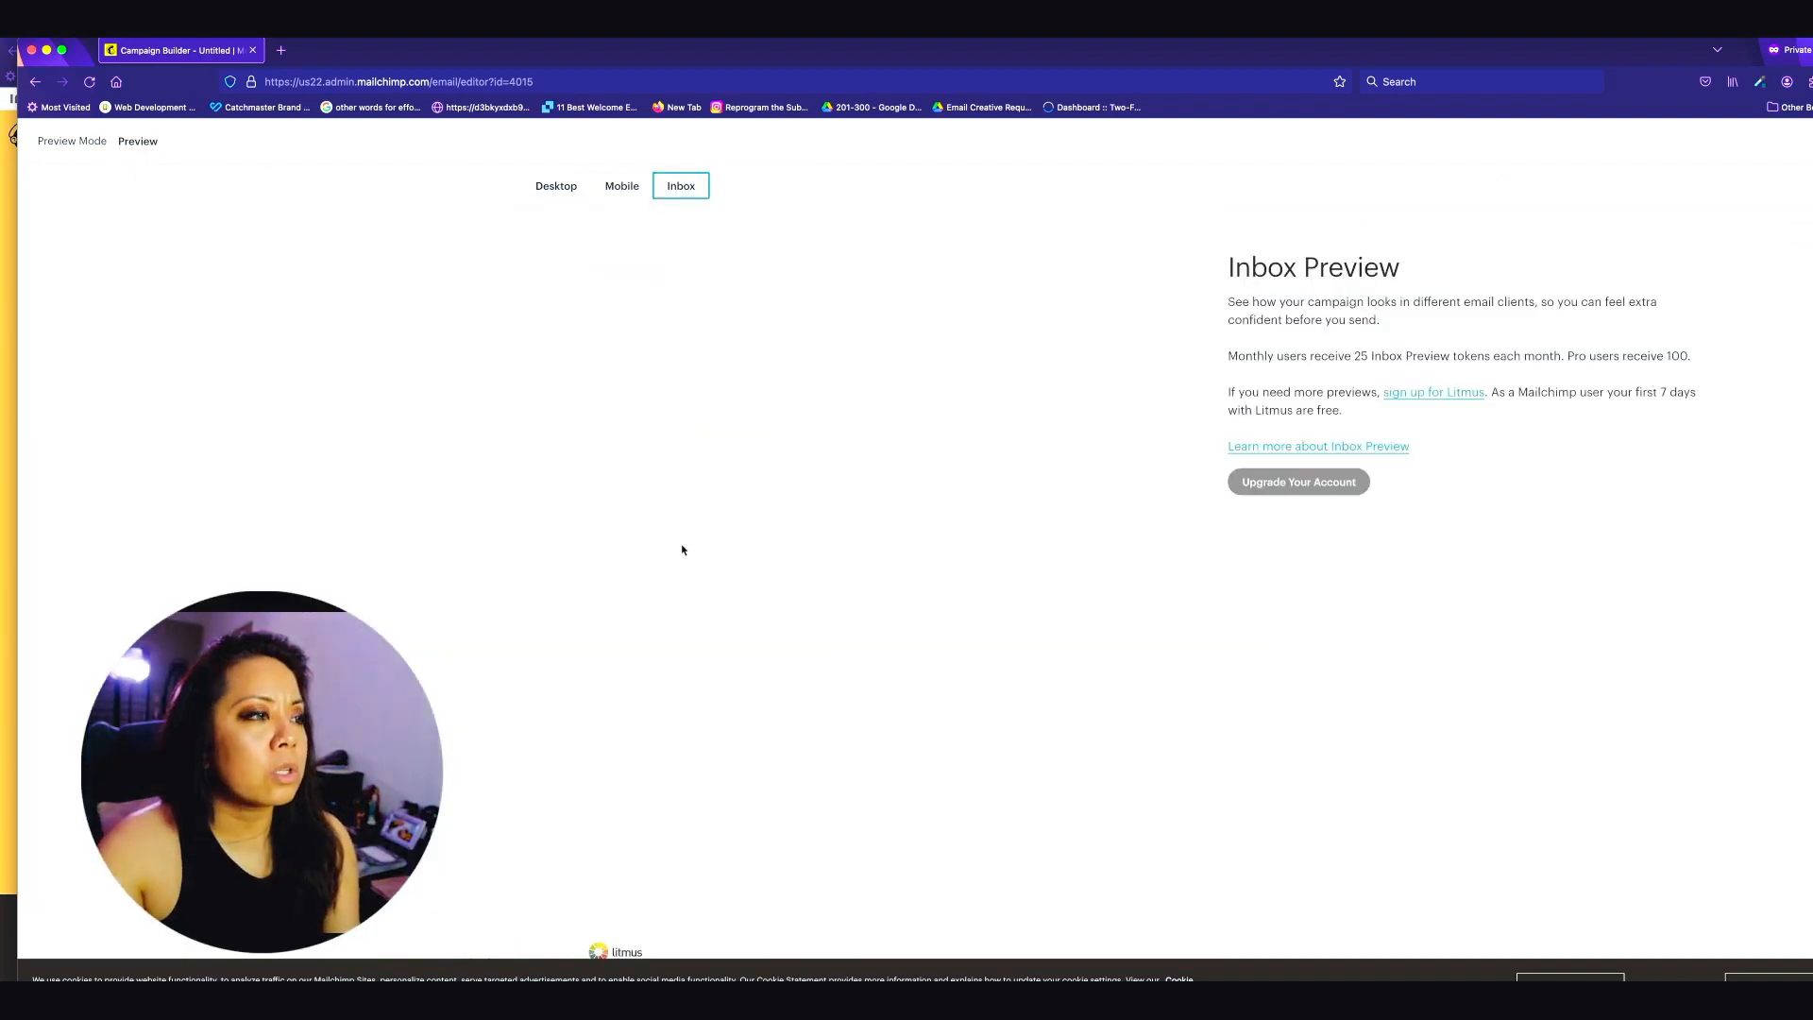
click(606, 185)
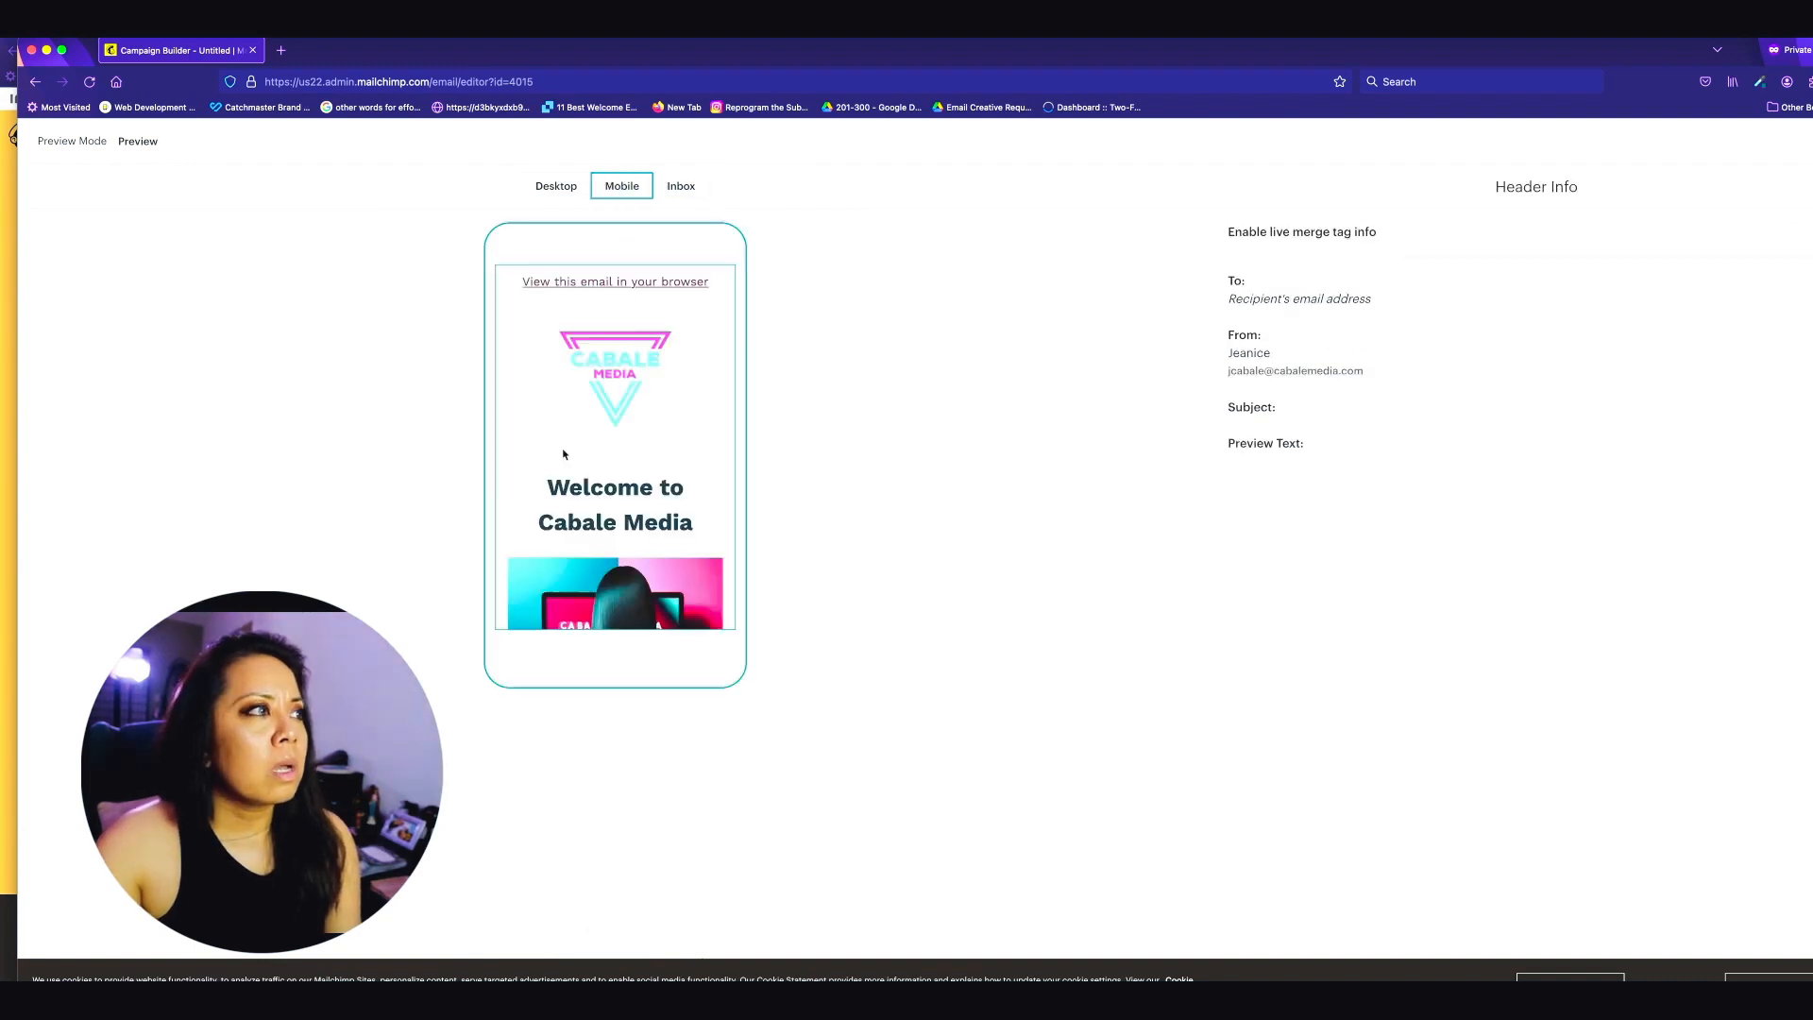
scroll(558, 439, down, 10)
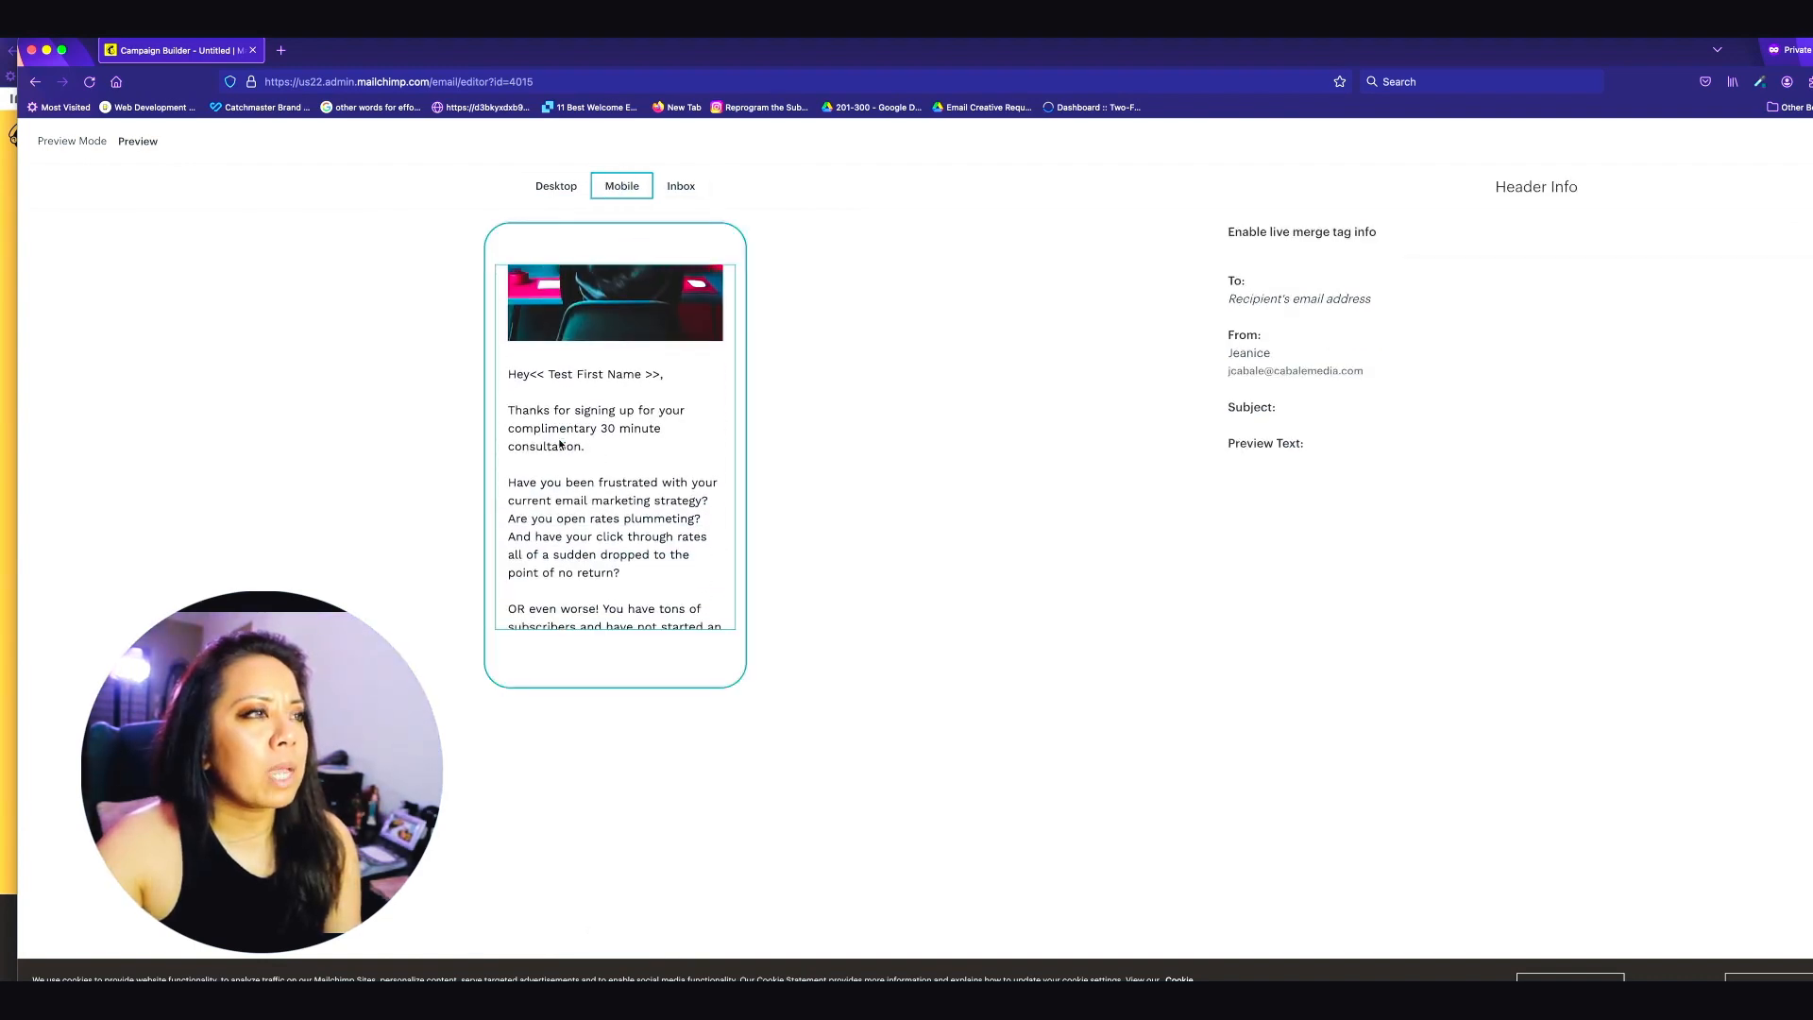
scroll(558, 441, down, 5)
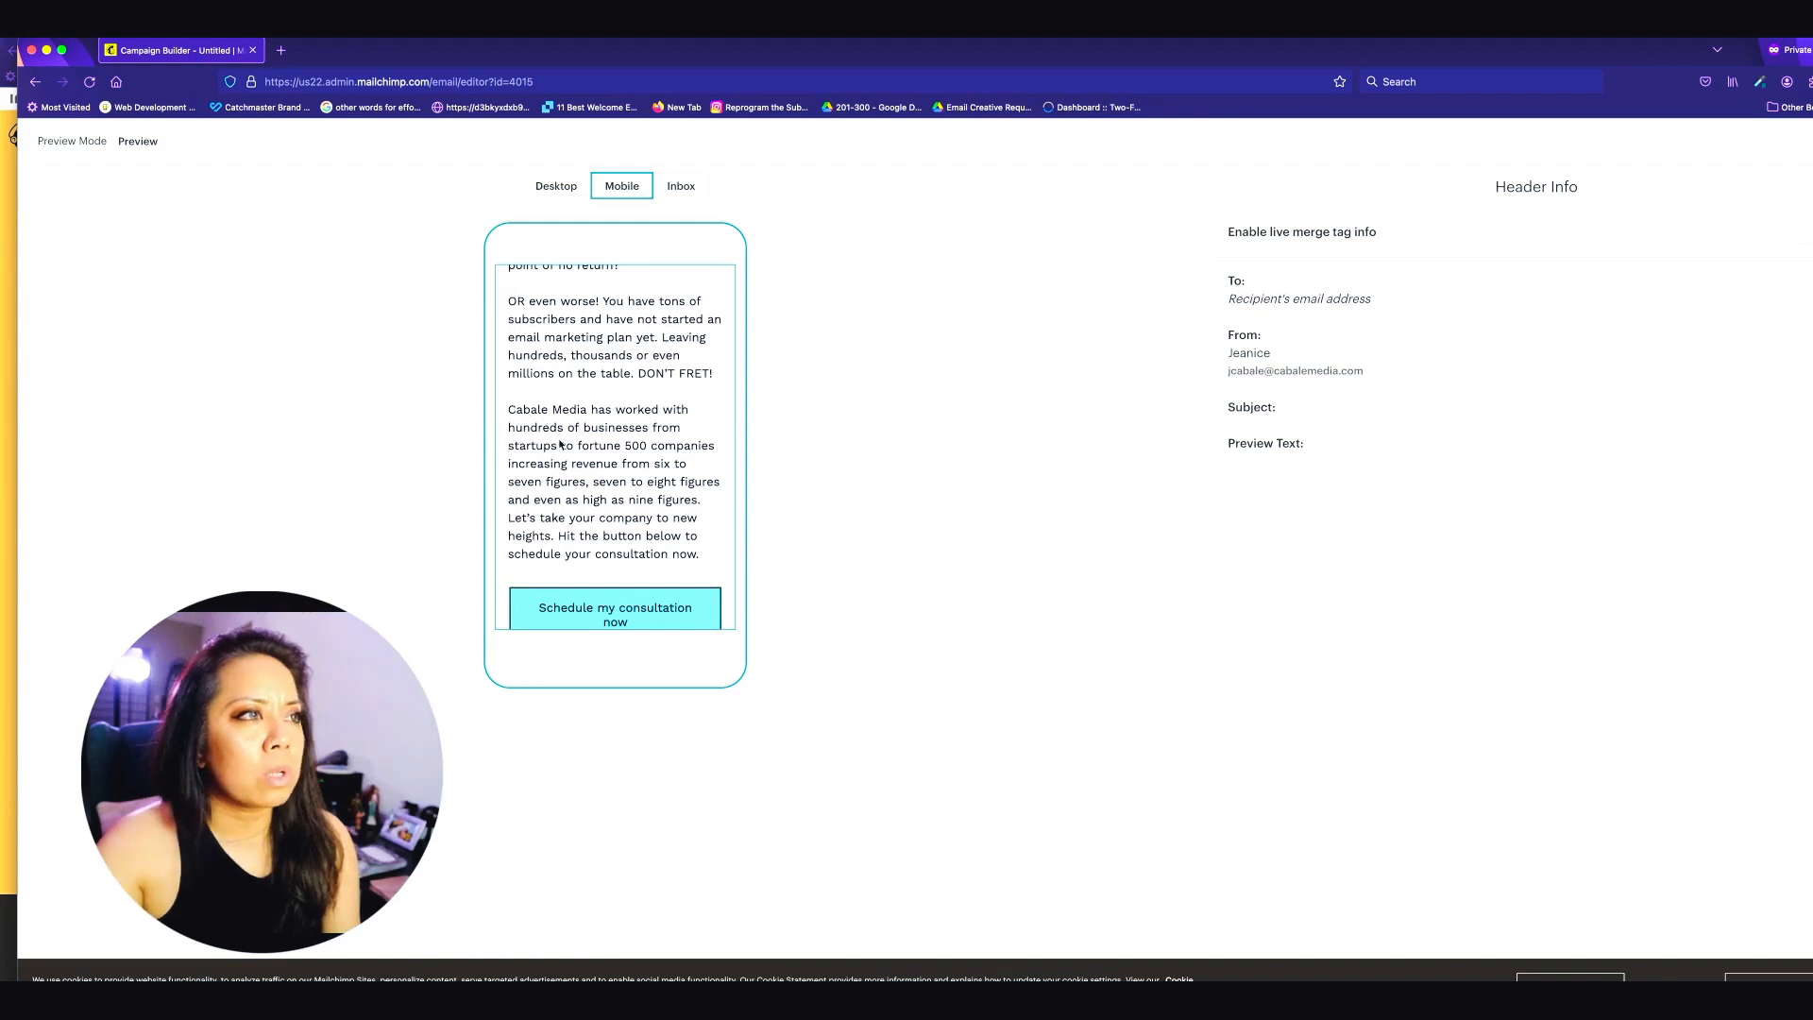
scroll(559, 441, down, 5)
scroll(560, 444, up, 20)
click(72, 141)
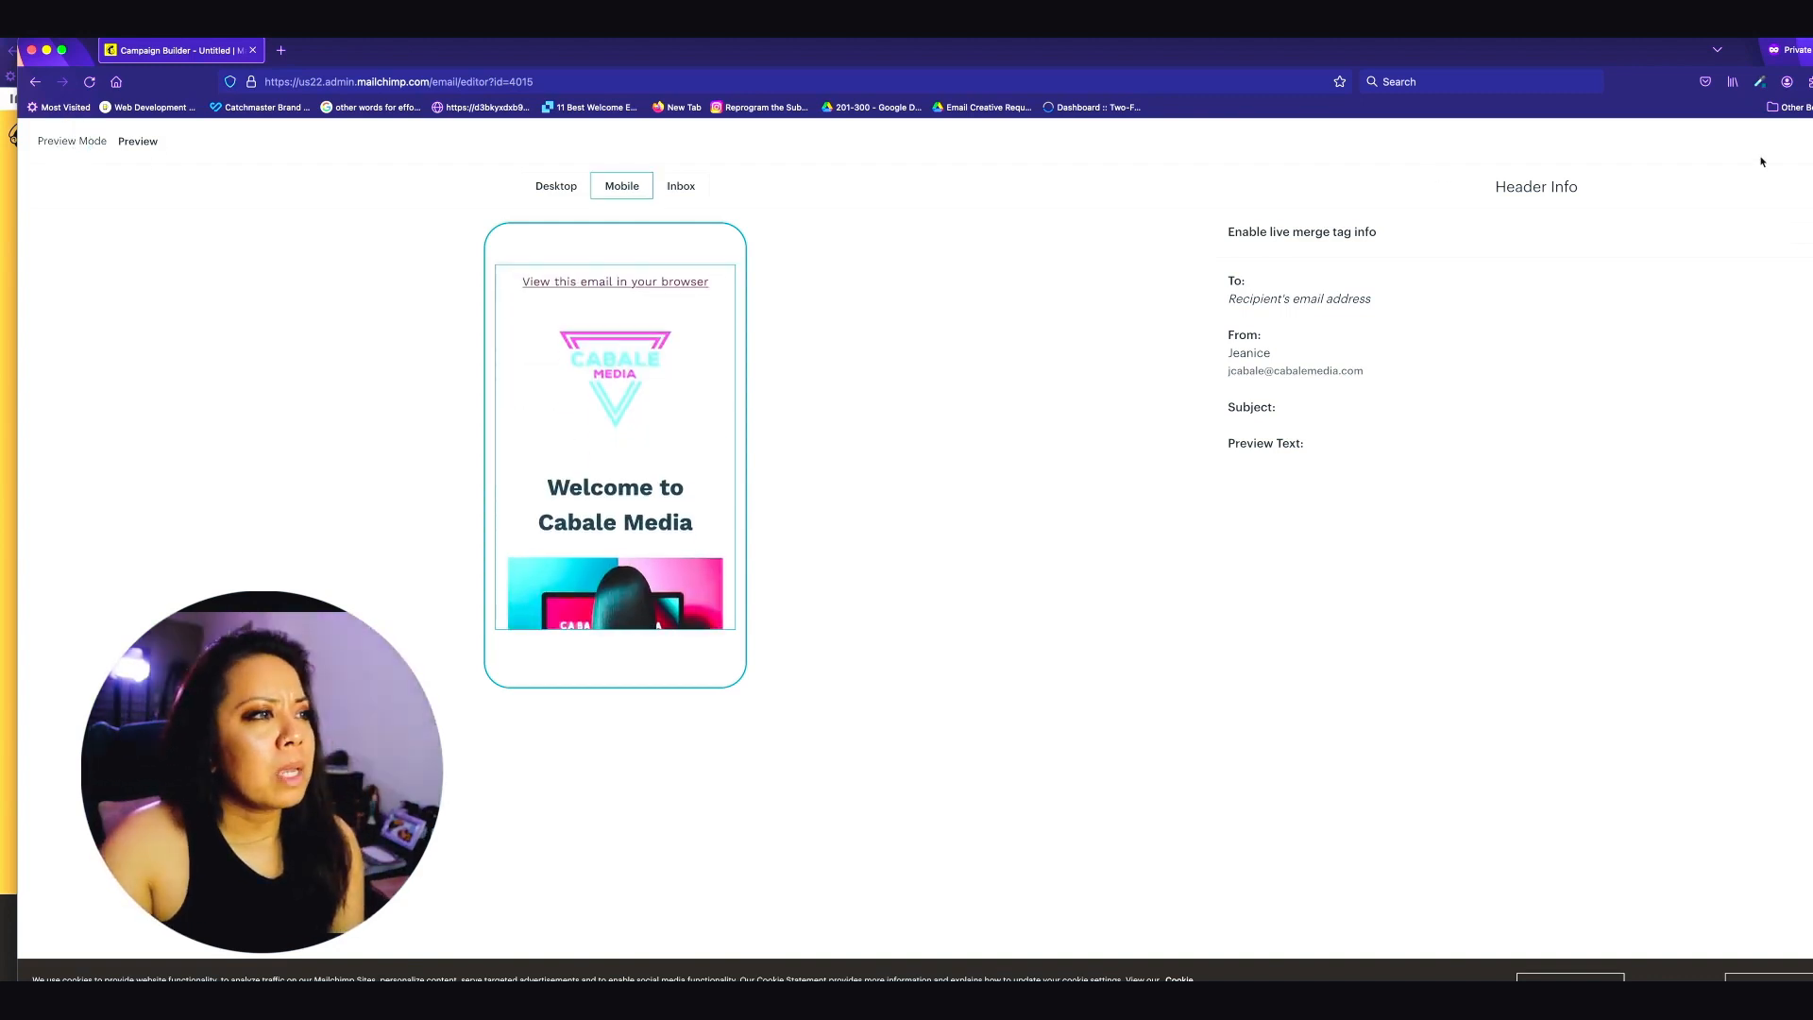
click(1811, 140)
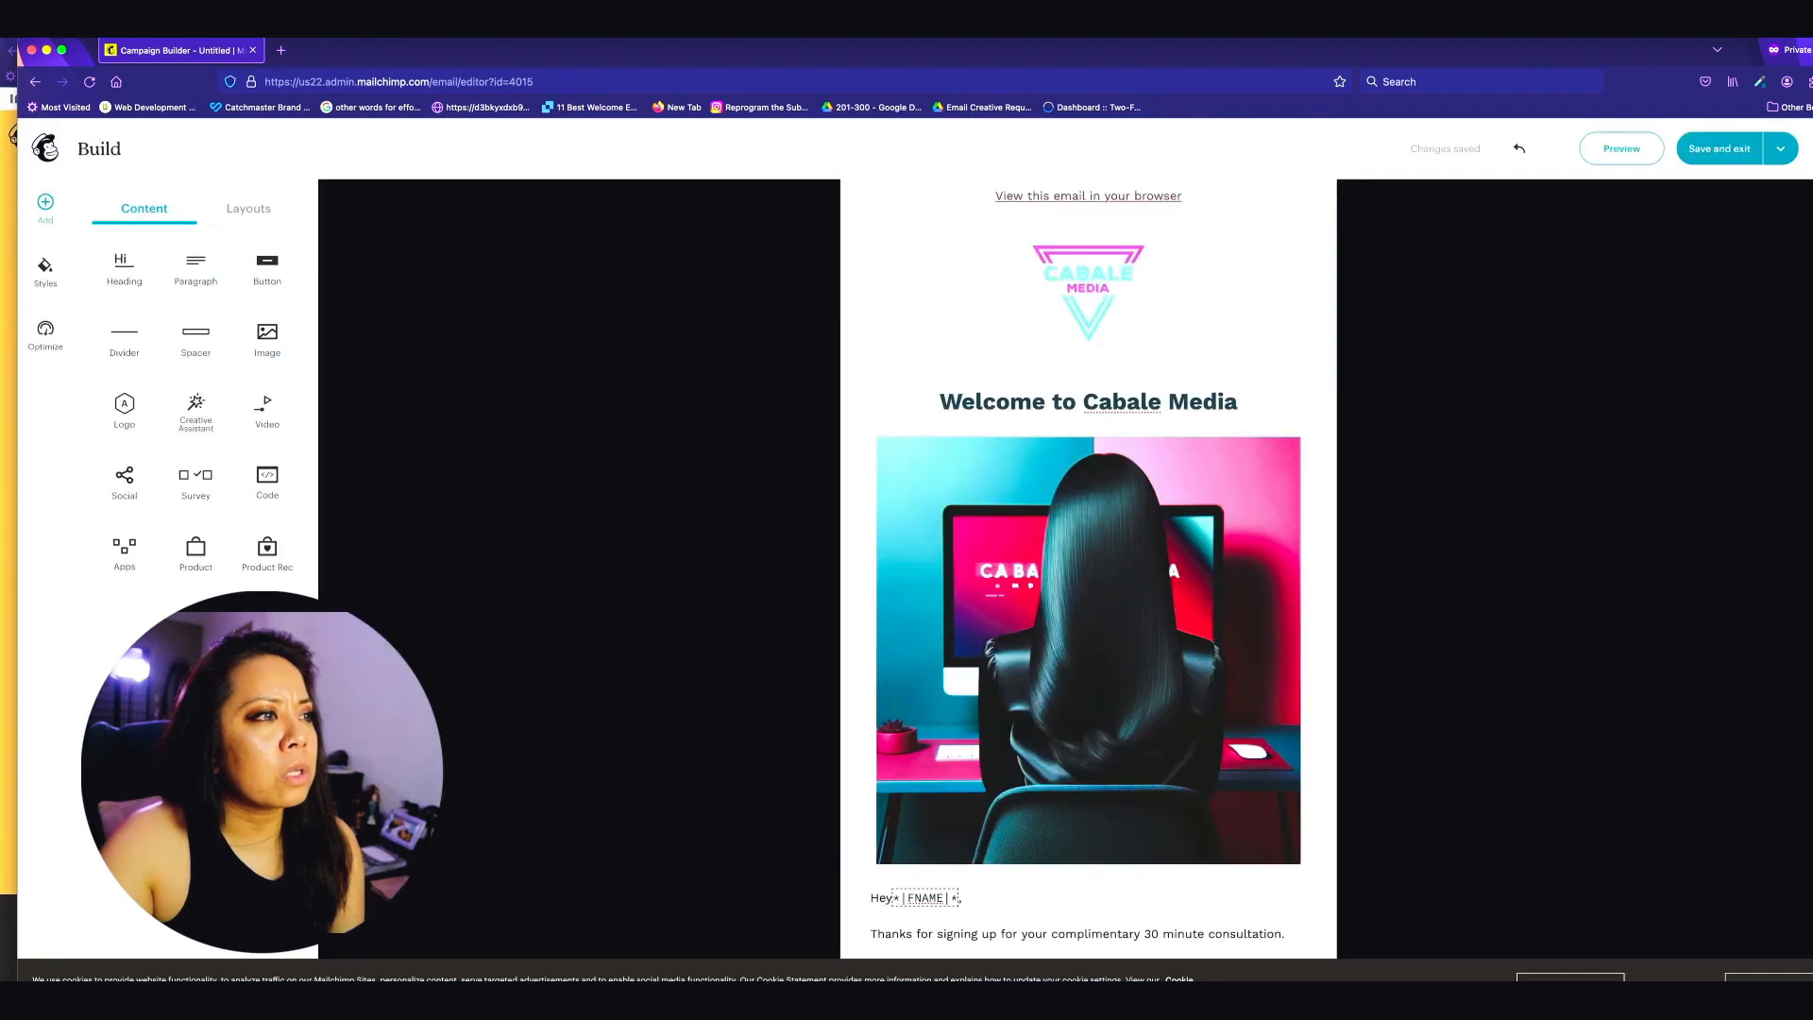
Save the design and set the subject line to 'Welcome to Cabale Media'.
click(1781, 148)
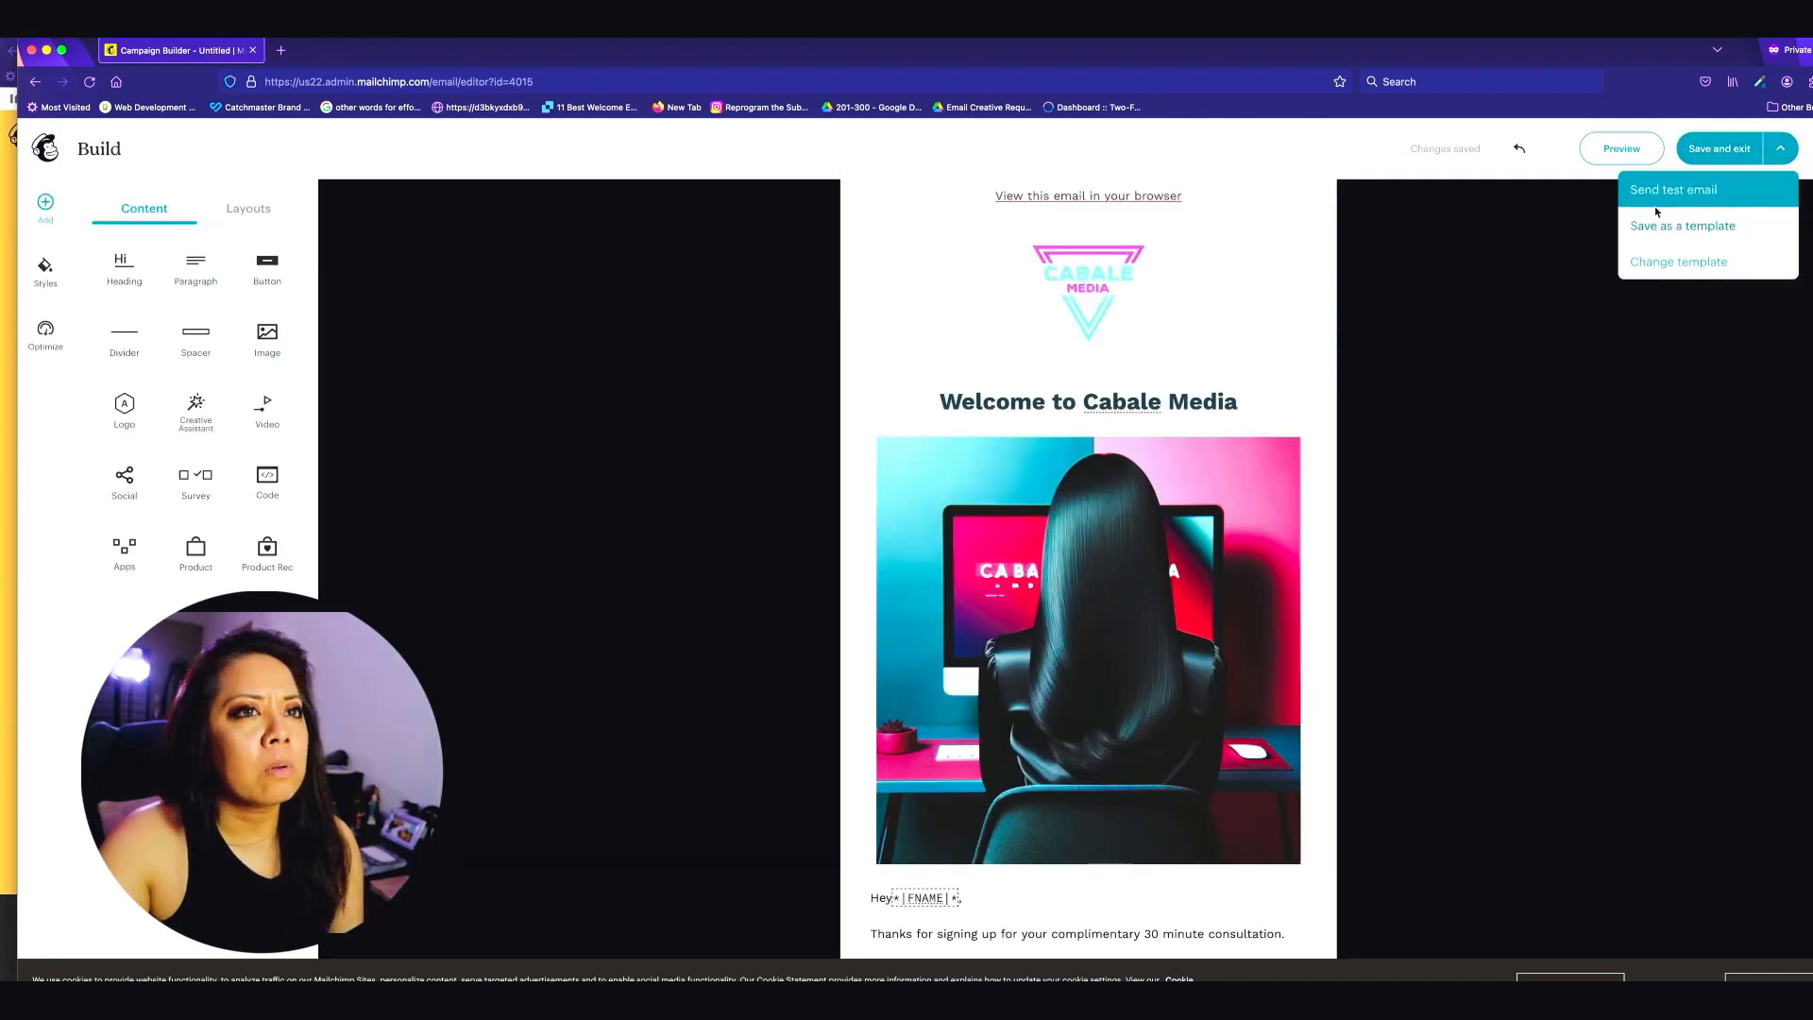
click(1705, 149)
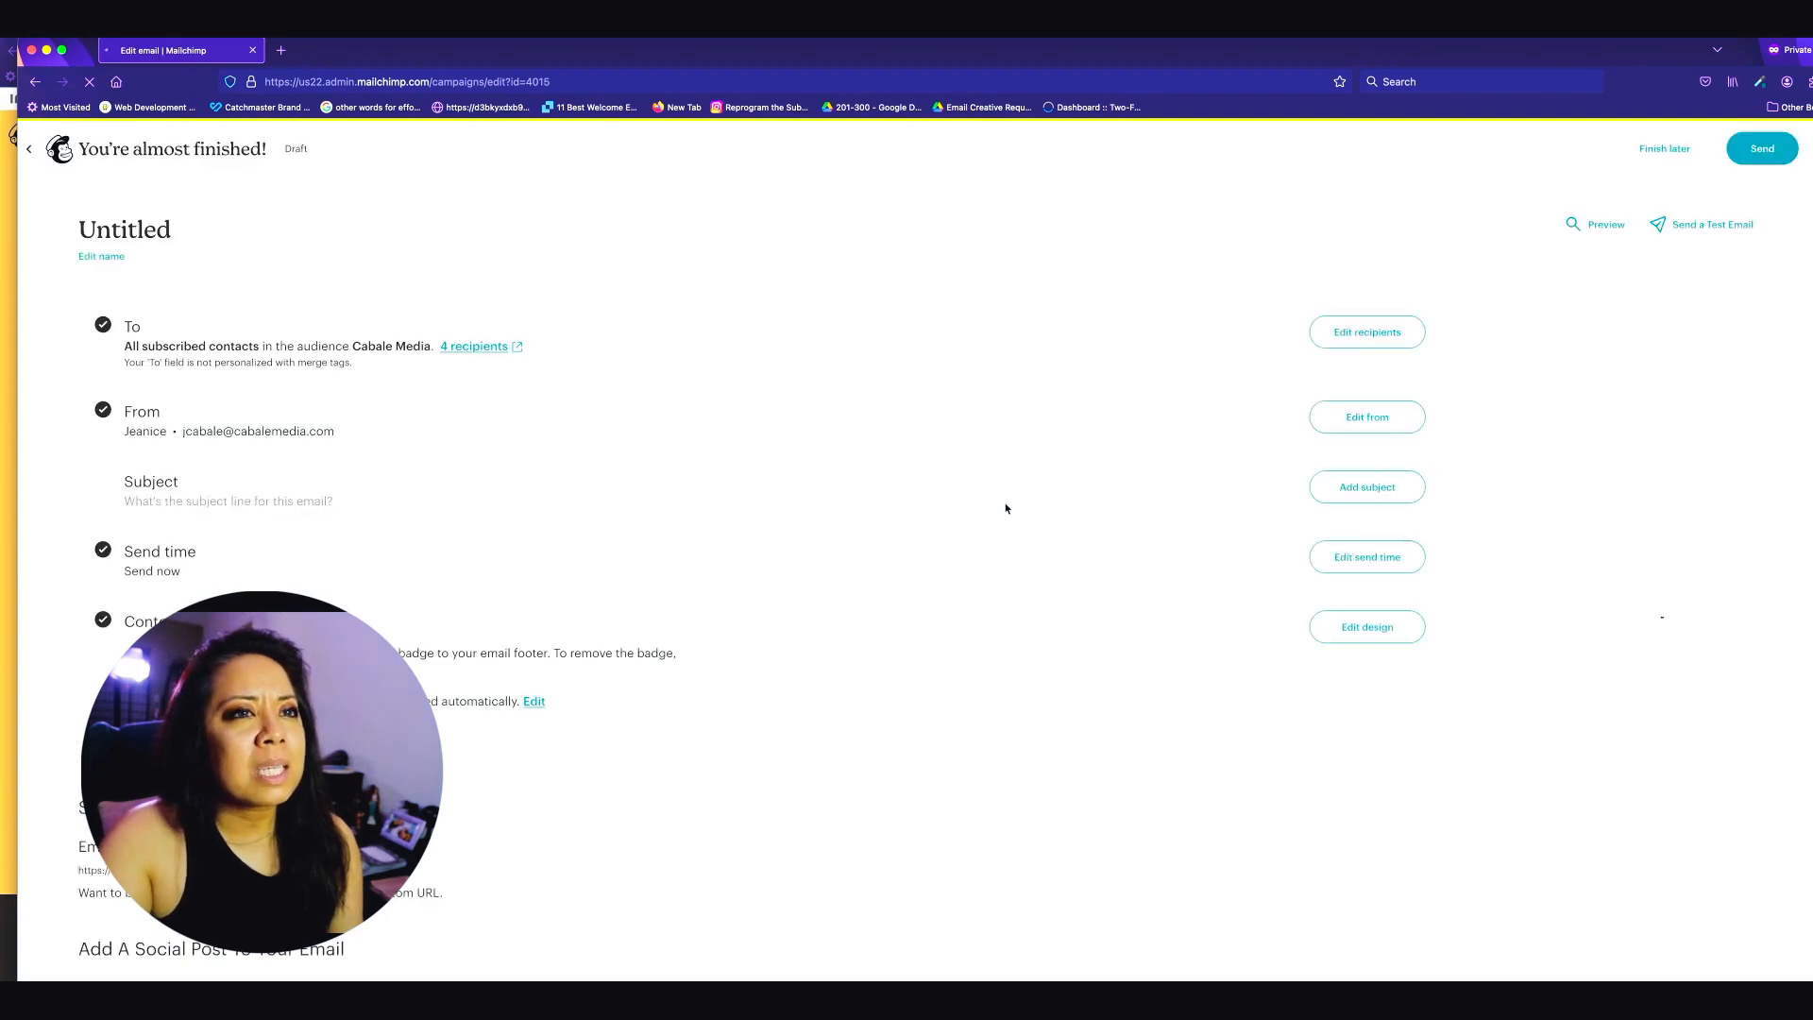
click(1355, 488)
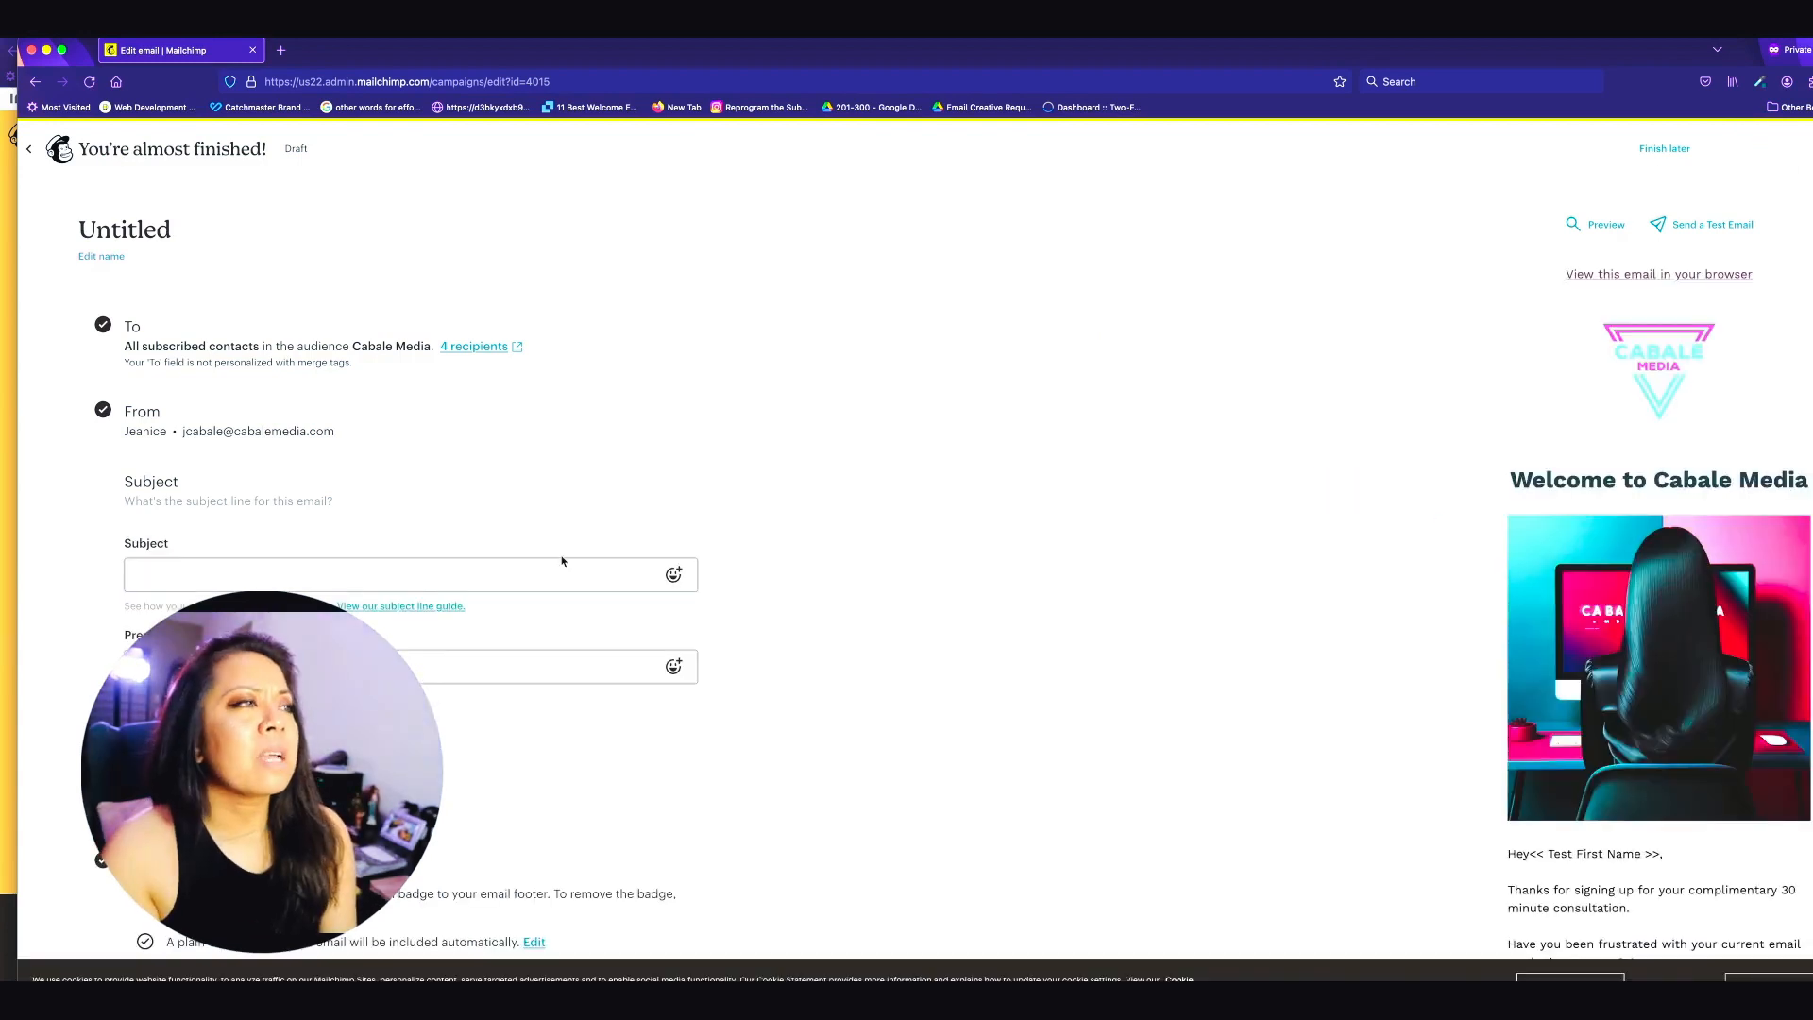
click(210, 573)
text(Welcomee to)
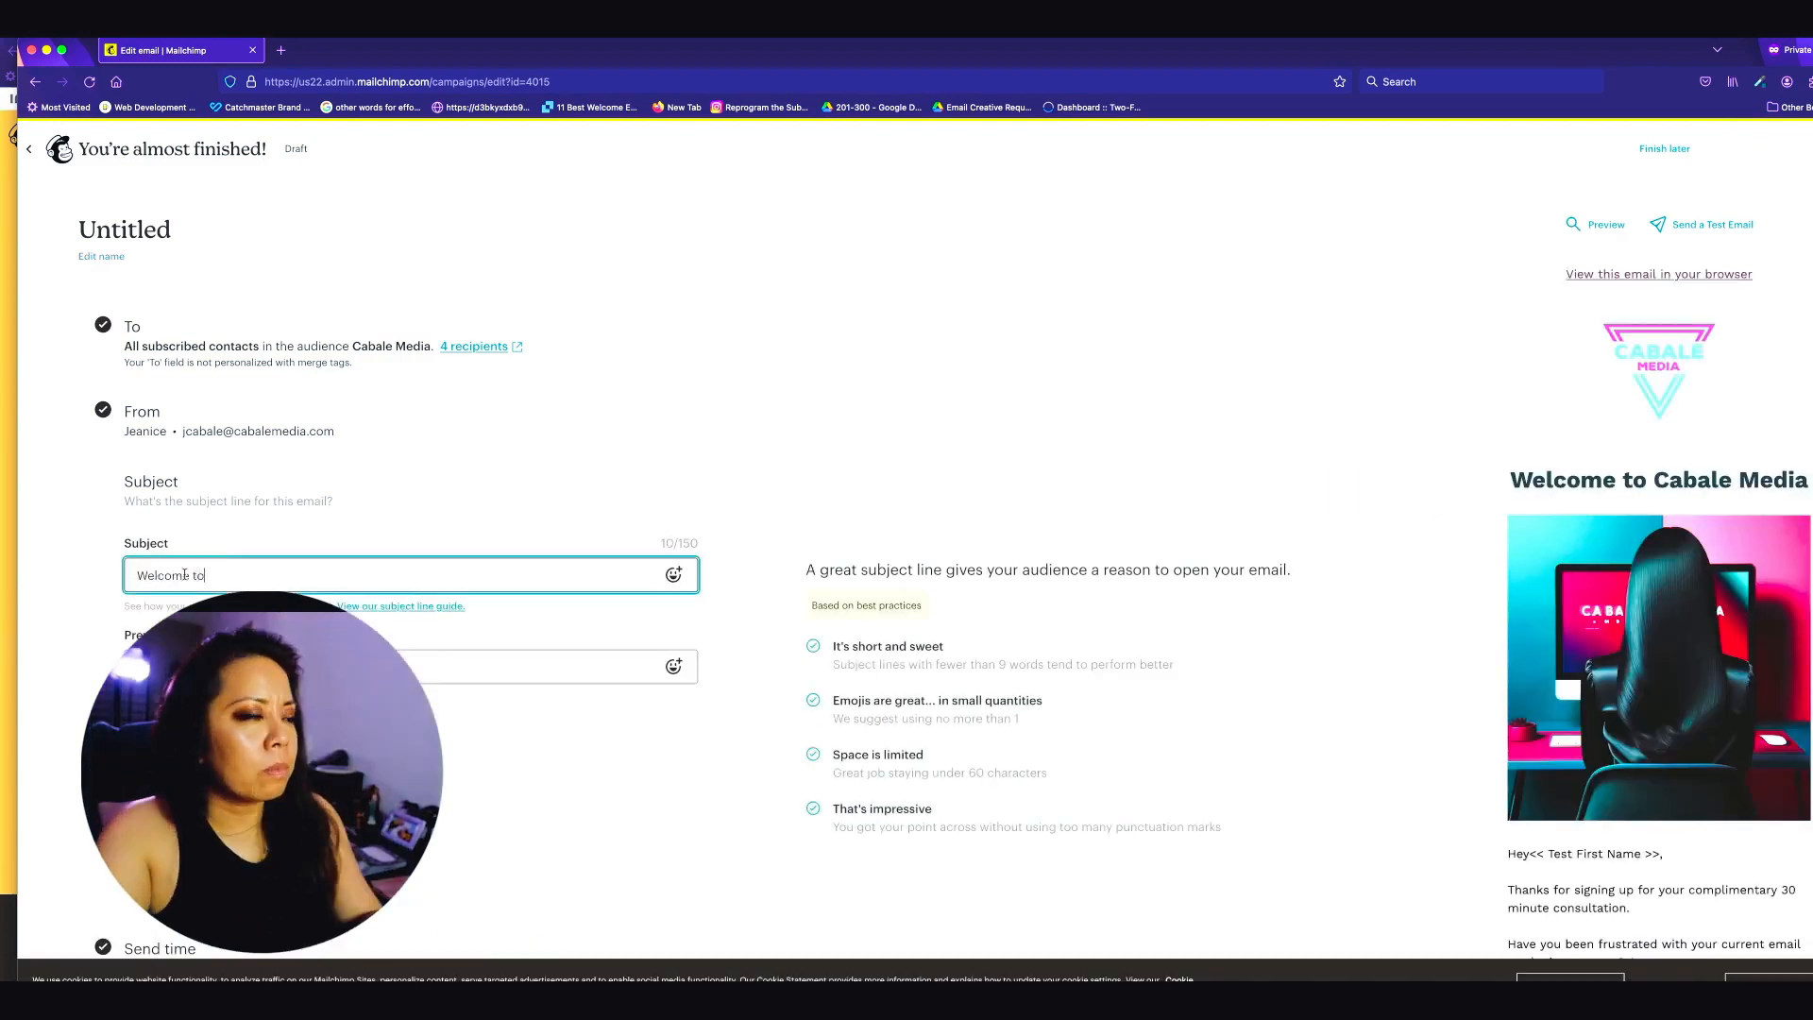
click(274, 579)
key(BackSpace)
key(BackSpace)
key(BackSpace)
key(BackSpace)
key(BackSpace)
key(BackSpace)
text(to Cabale Media)
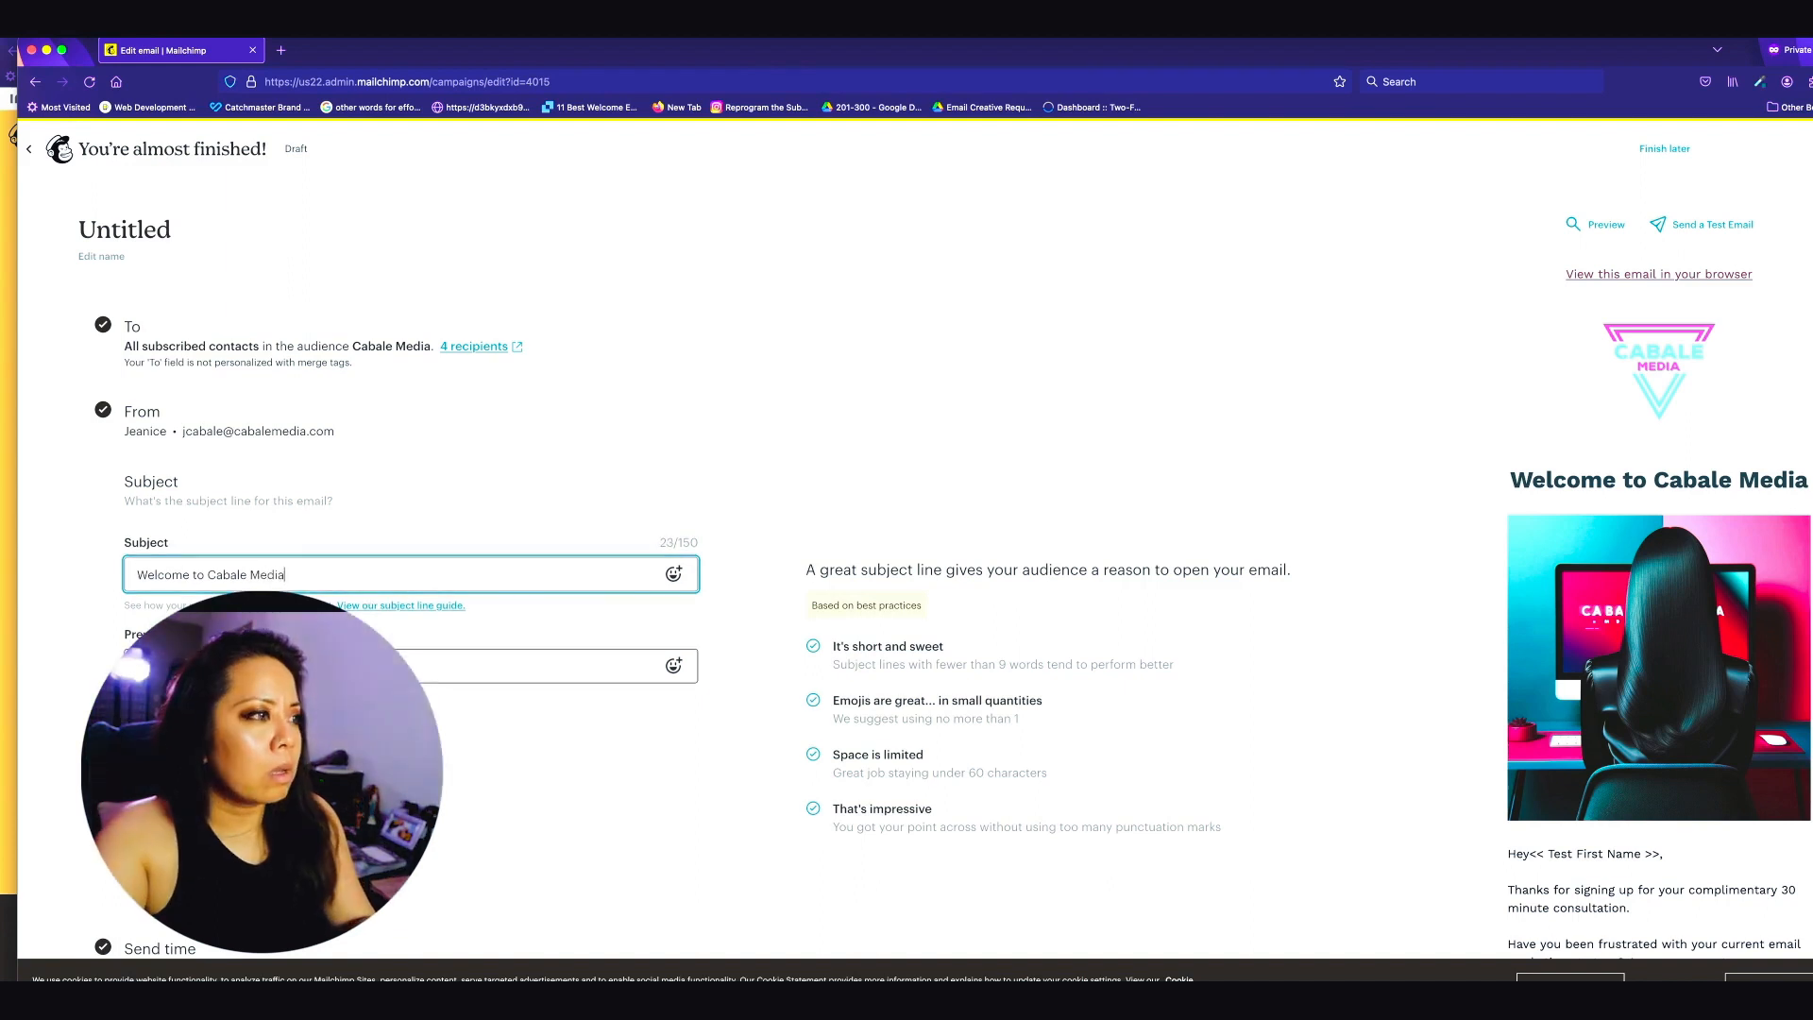
Begin the preview text with 'Thanks'.
click(274, 667)
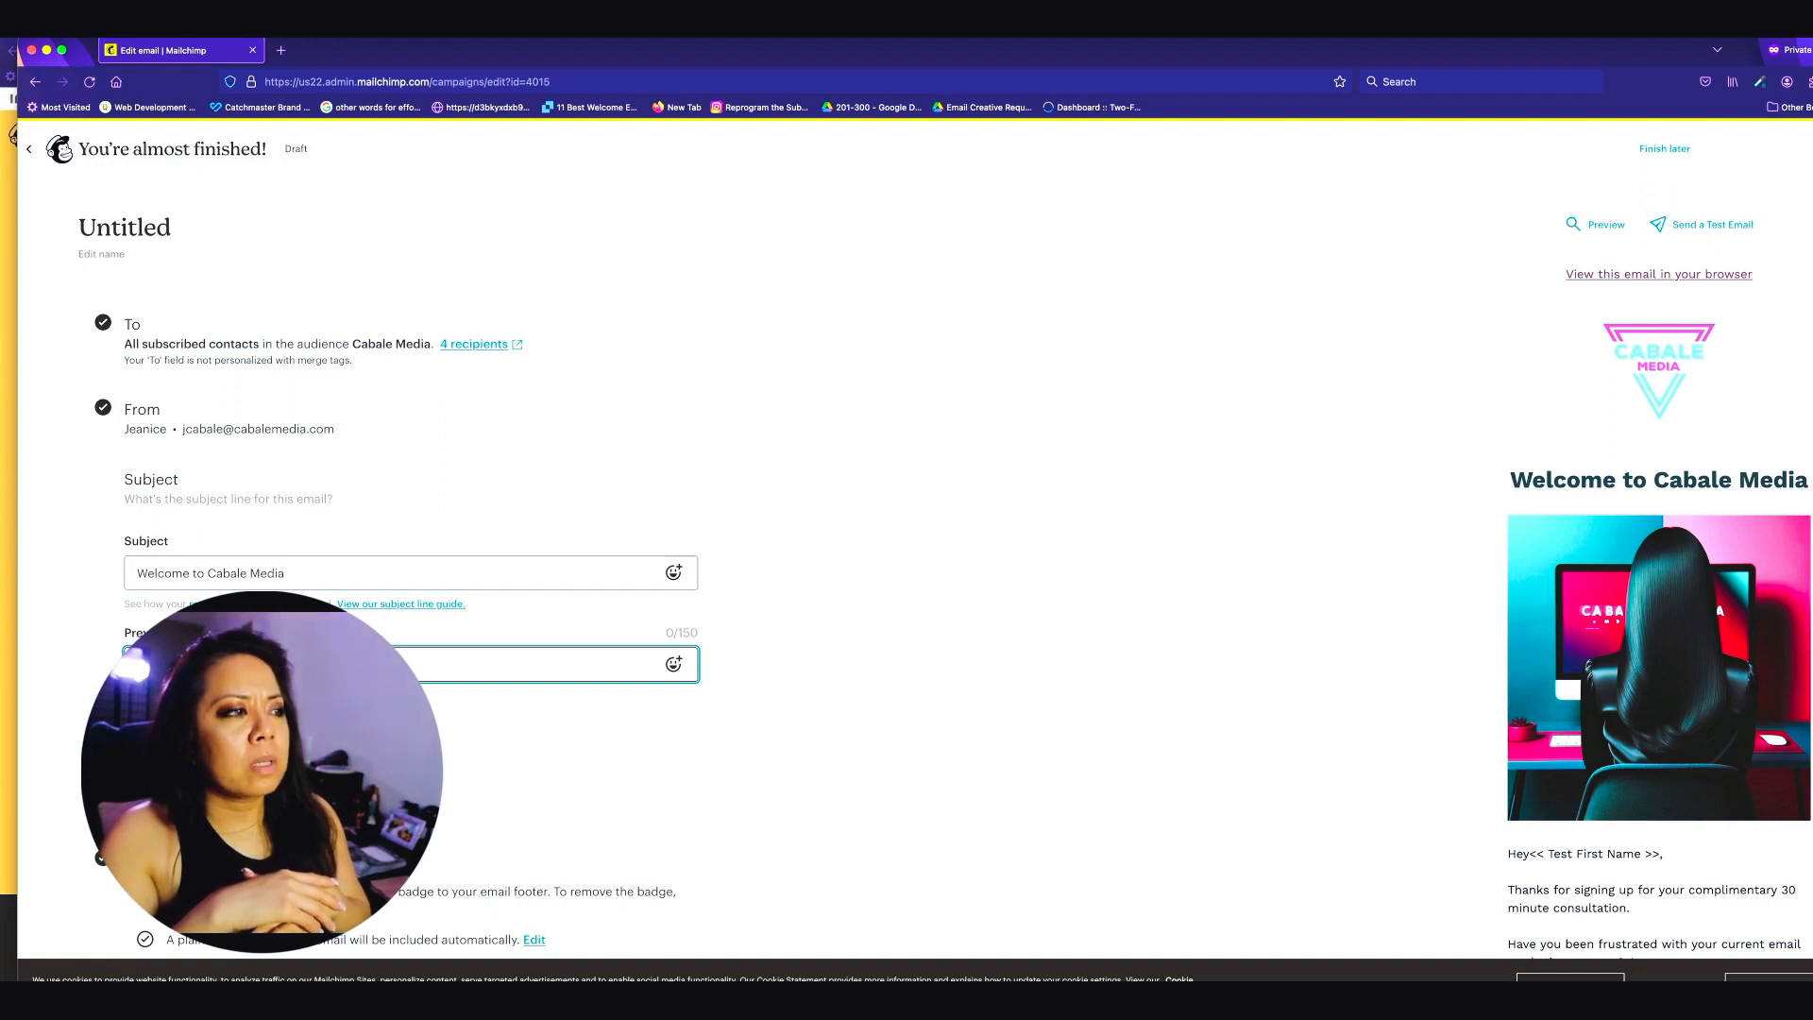
text(Thanks f)
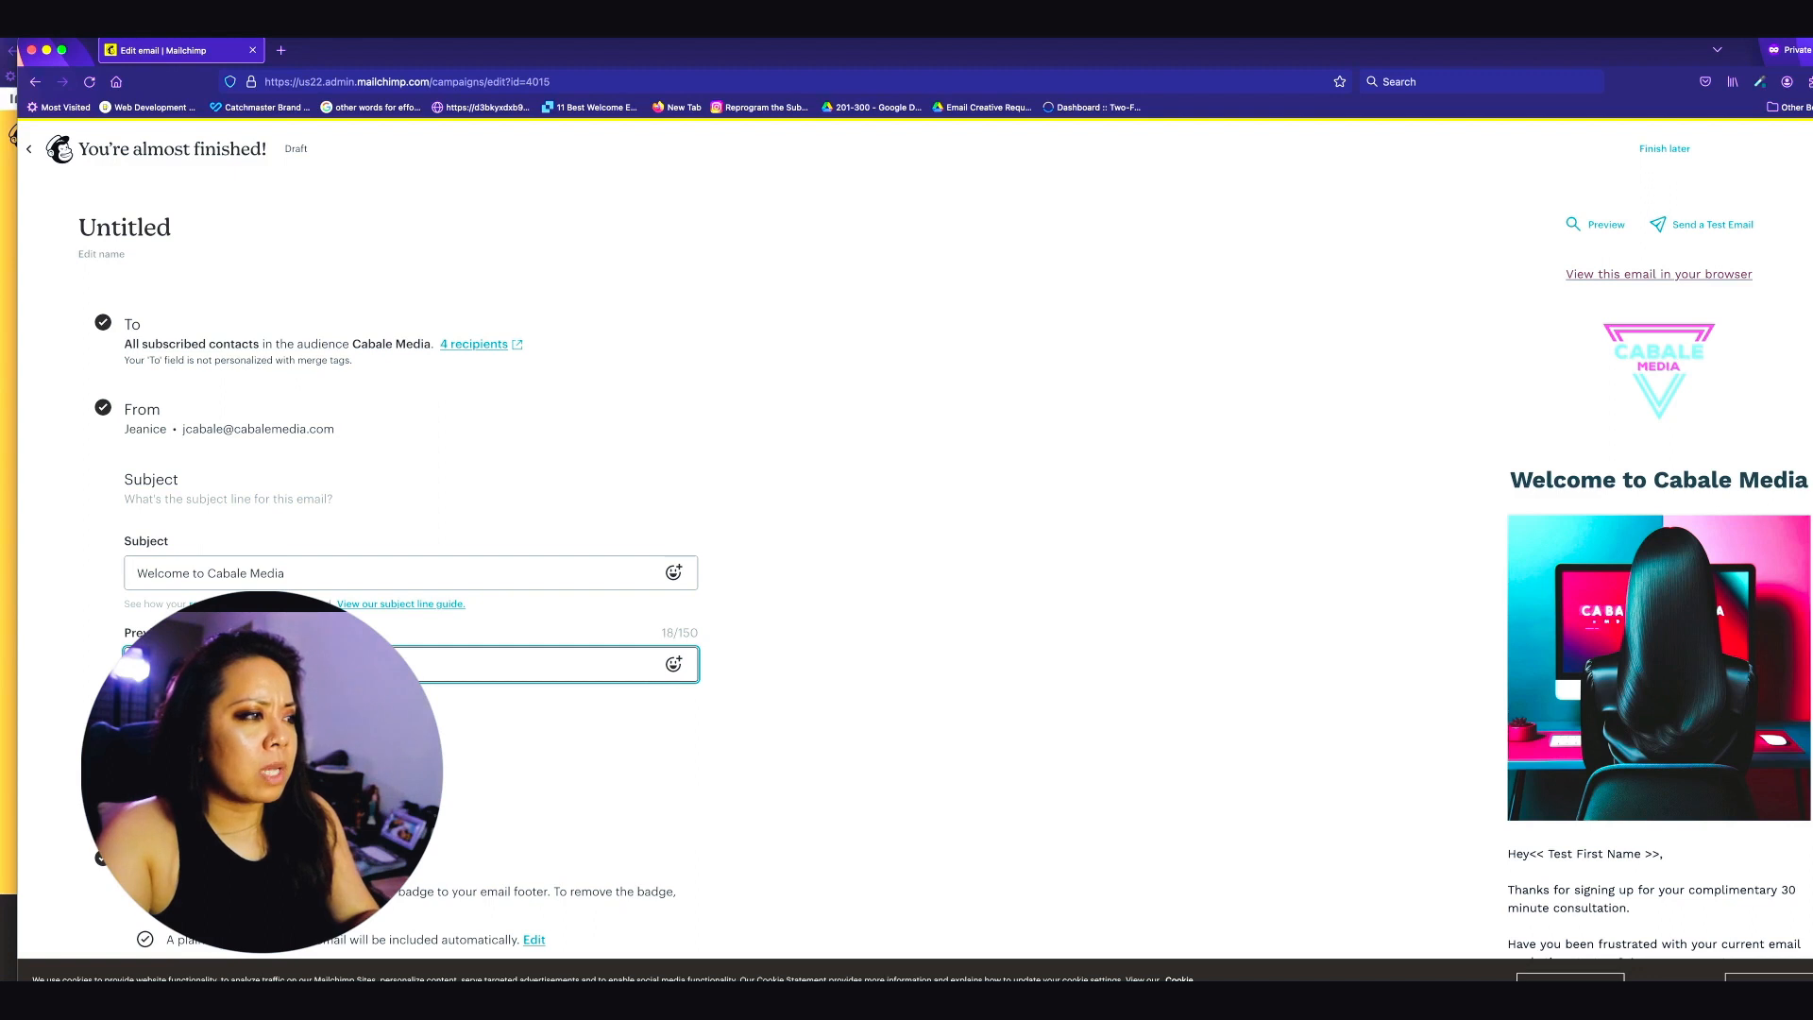
text(up)
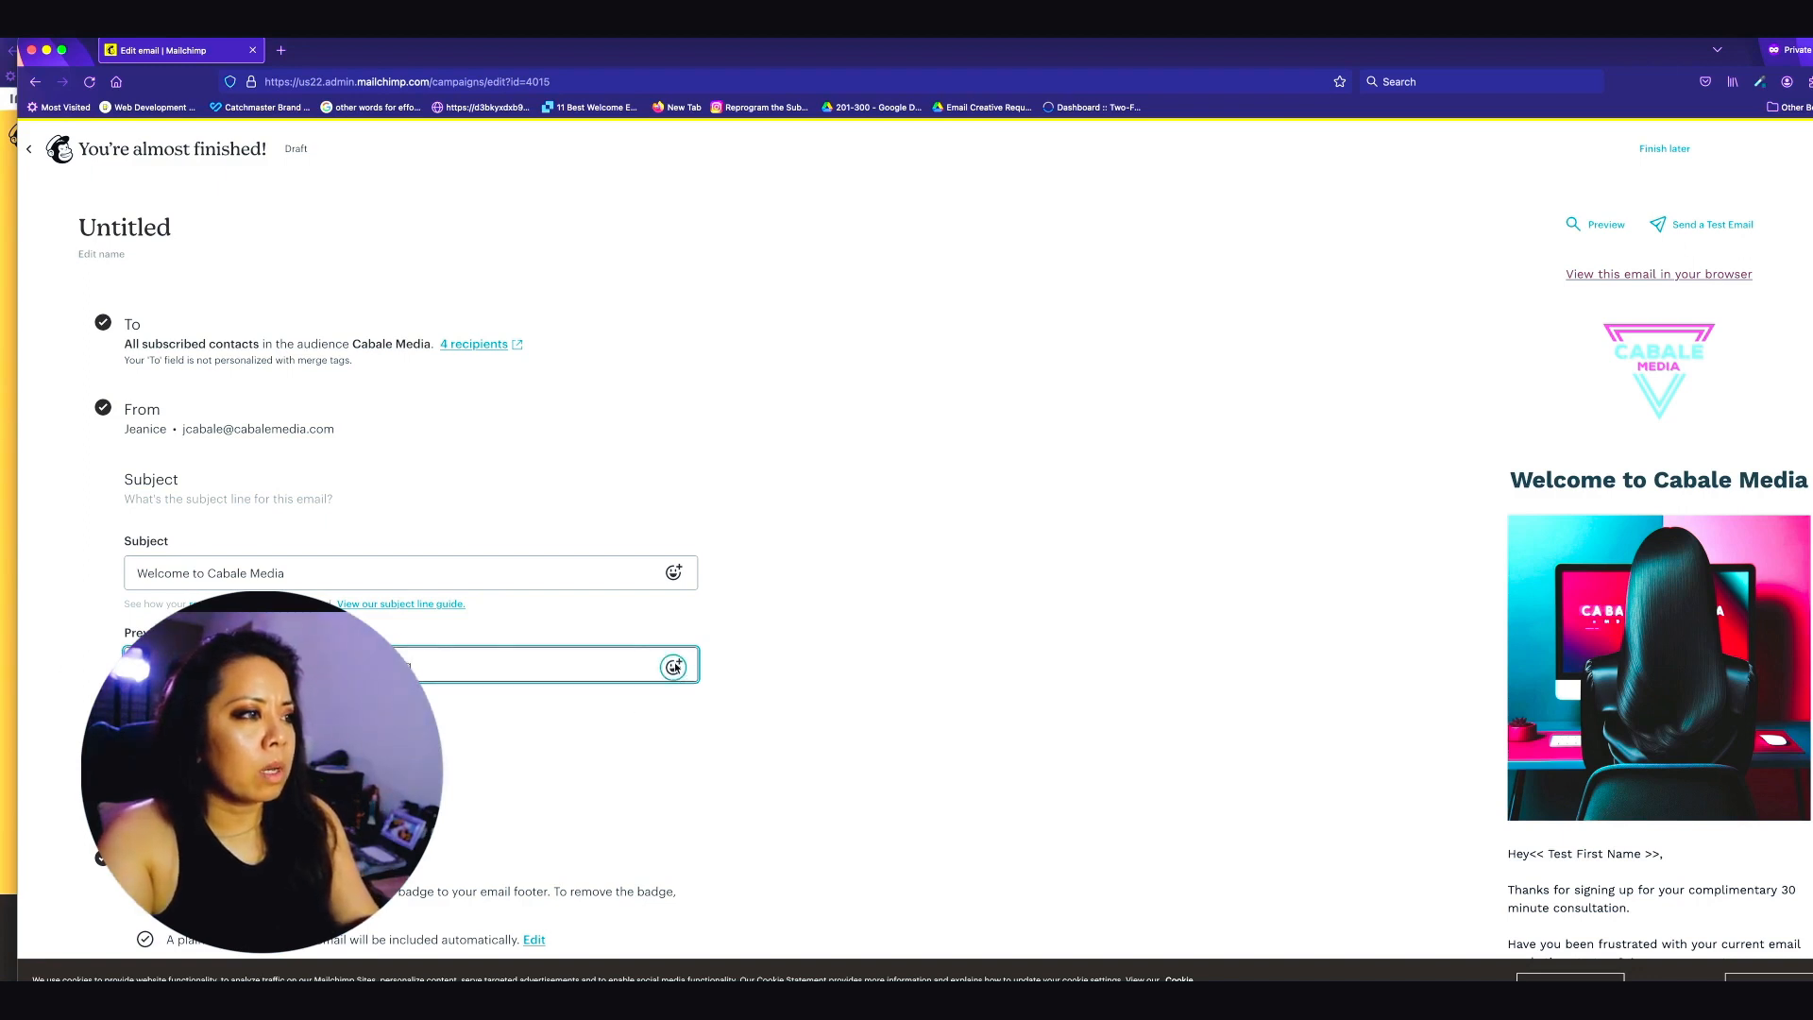
Add an envelope emoji to the preview text by searching 've'.
click(673, 667)
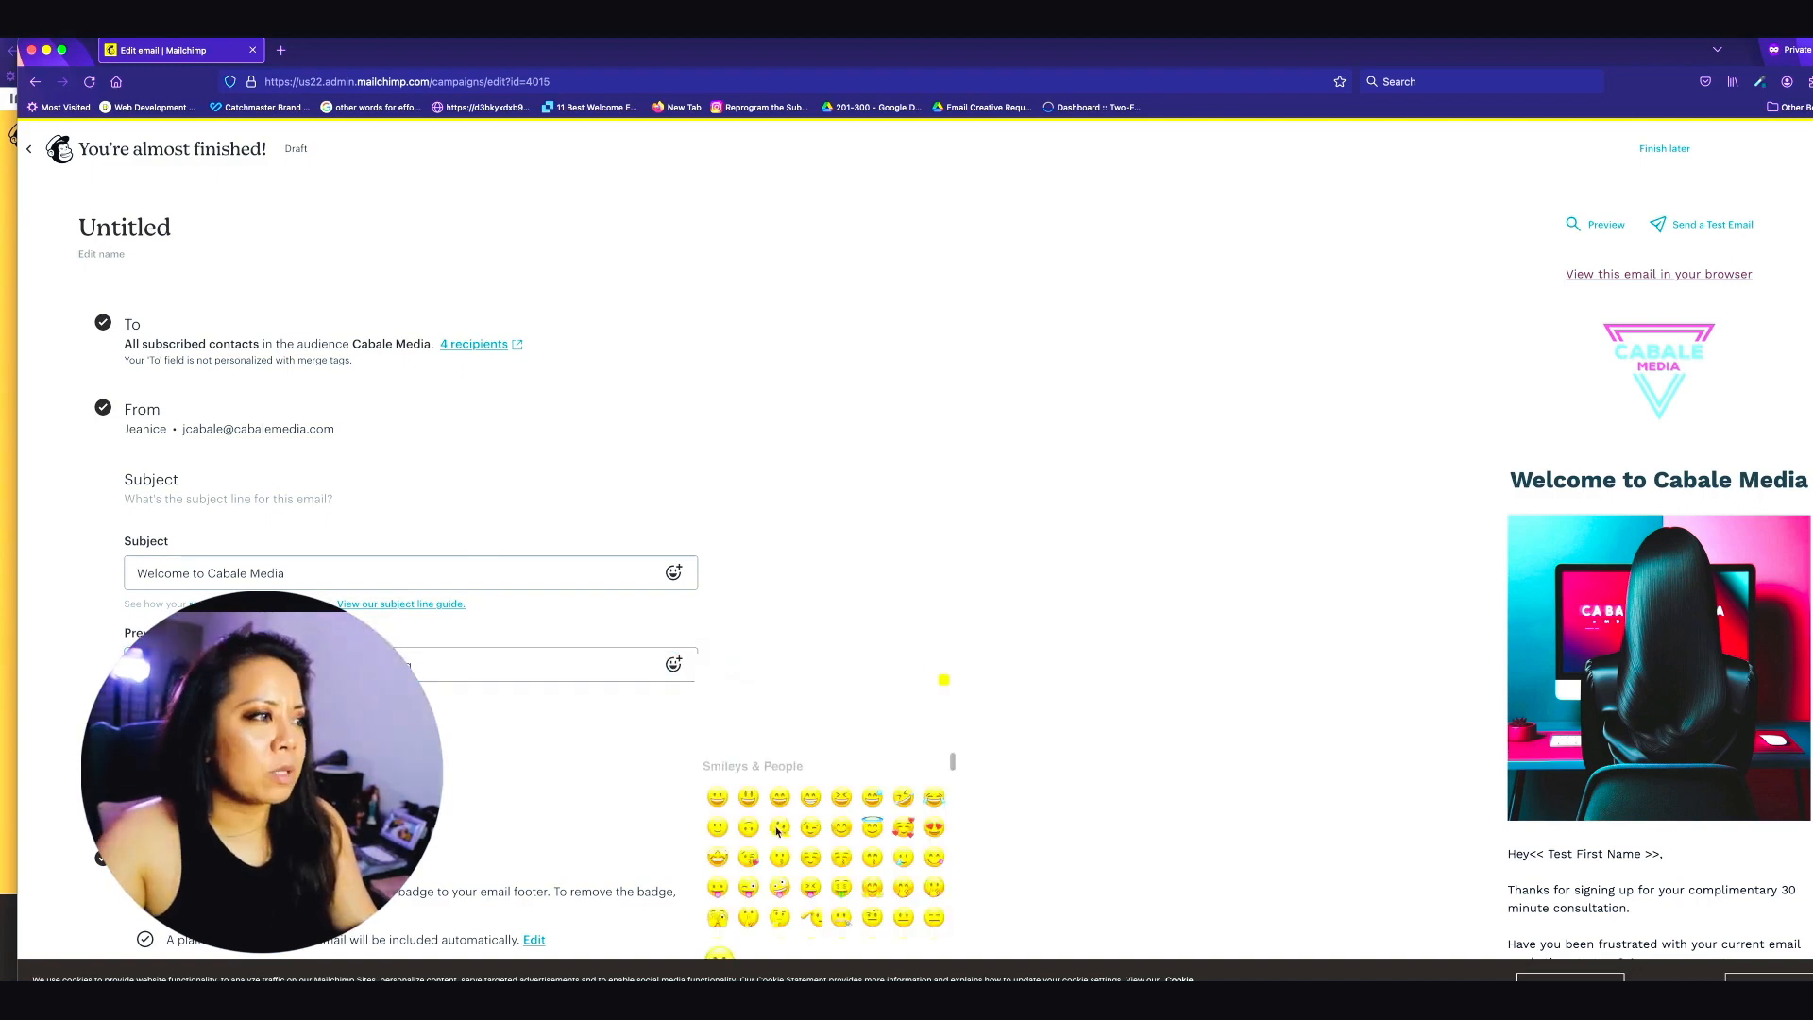
scroll(912, 880, down, 3)
click(760, 681)
text(ene)
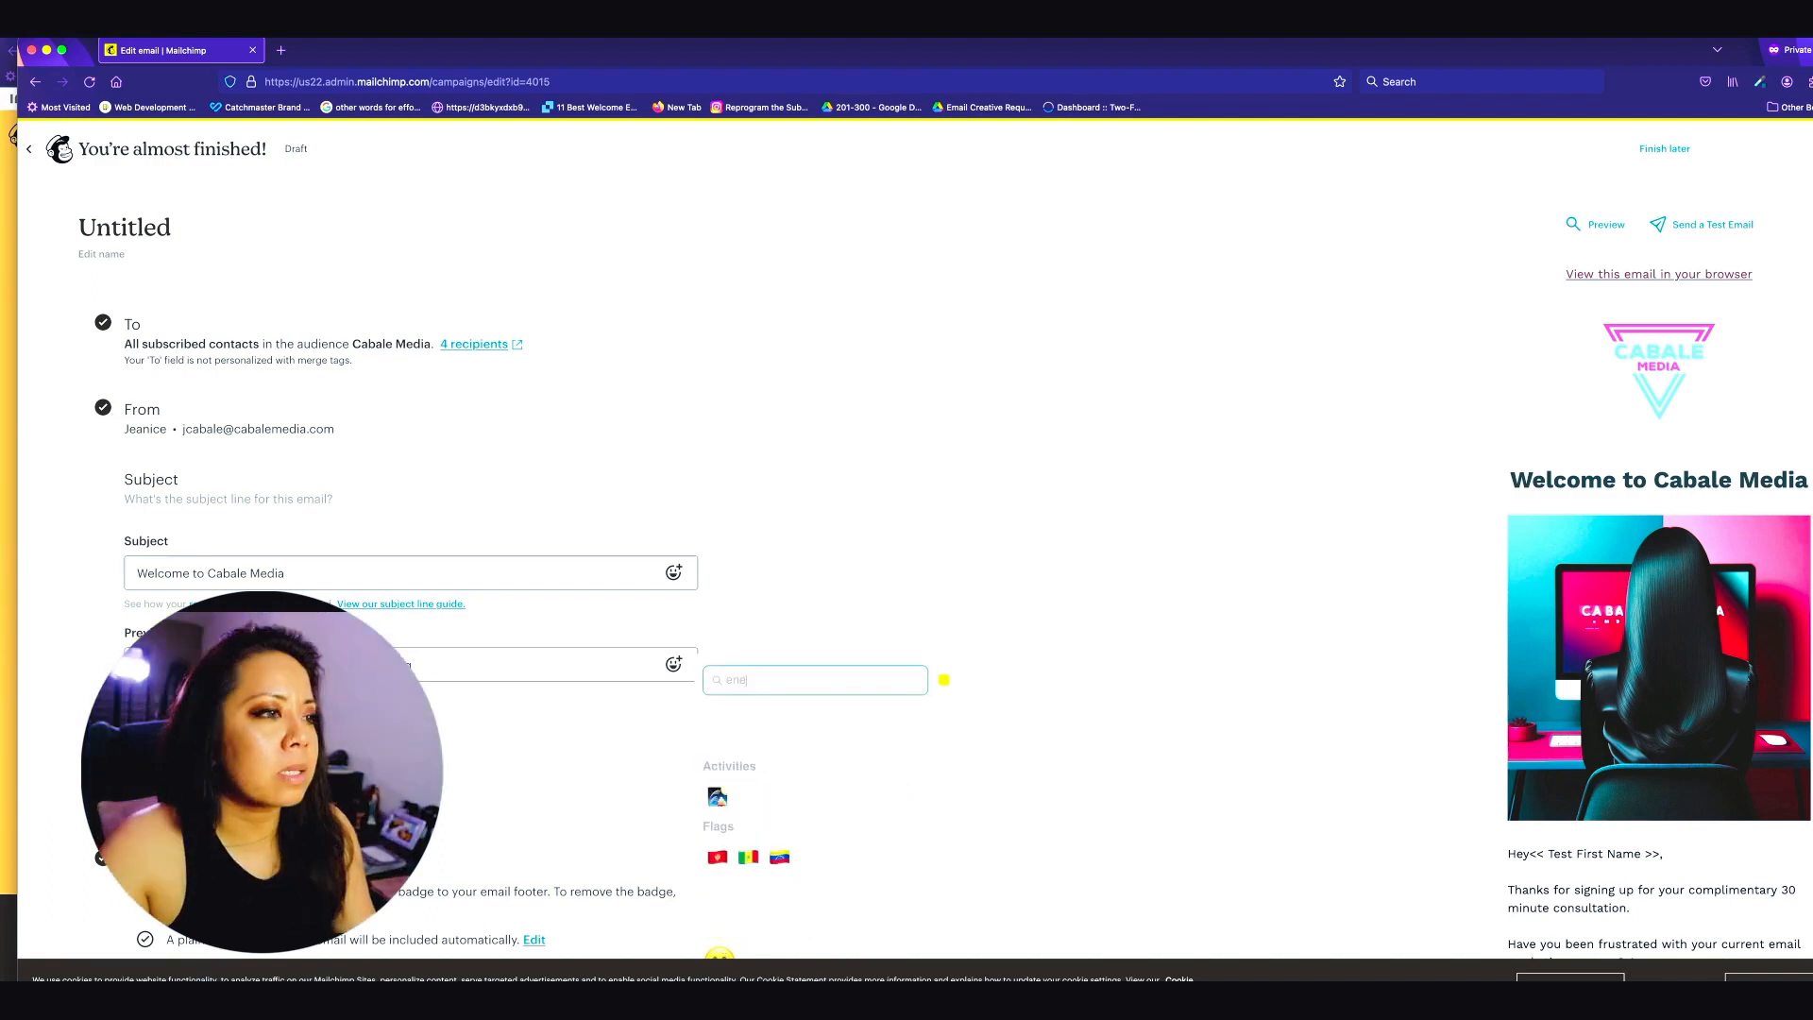
key(BackSpace)
text(ve)
click(777, 854)
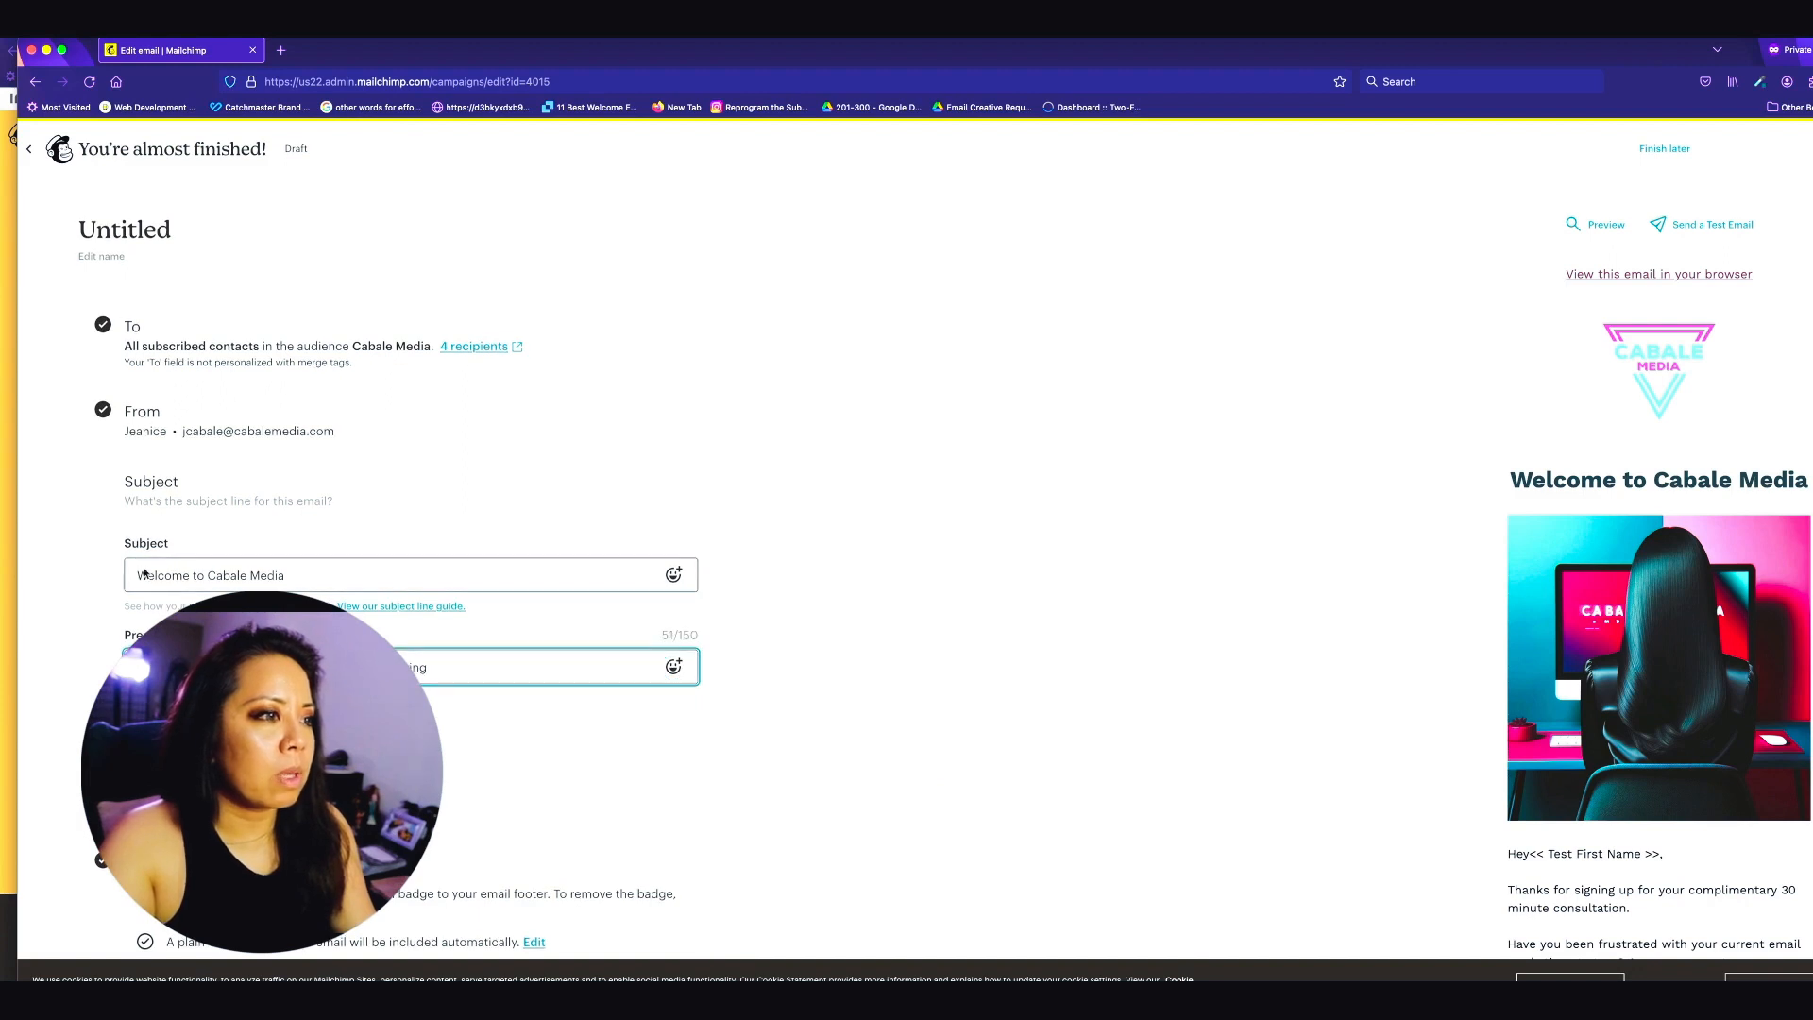
Insert a waving-hand emoji, searched as 'wave', at the start of the subject line.
click(580, 585)
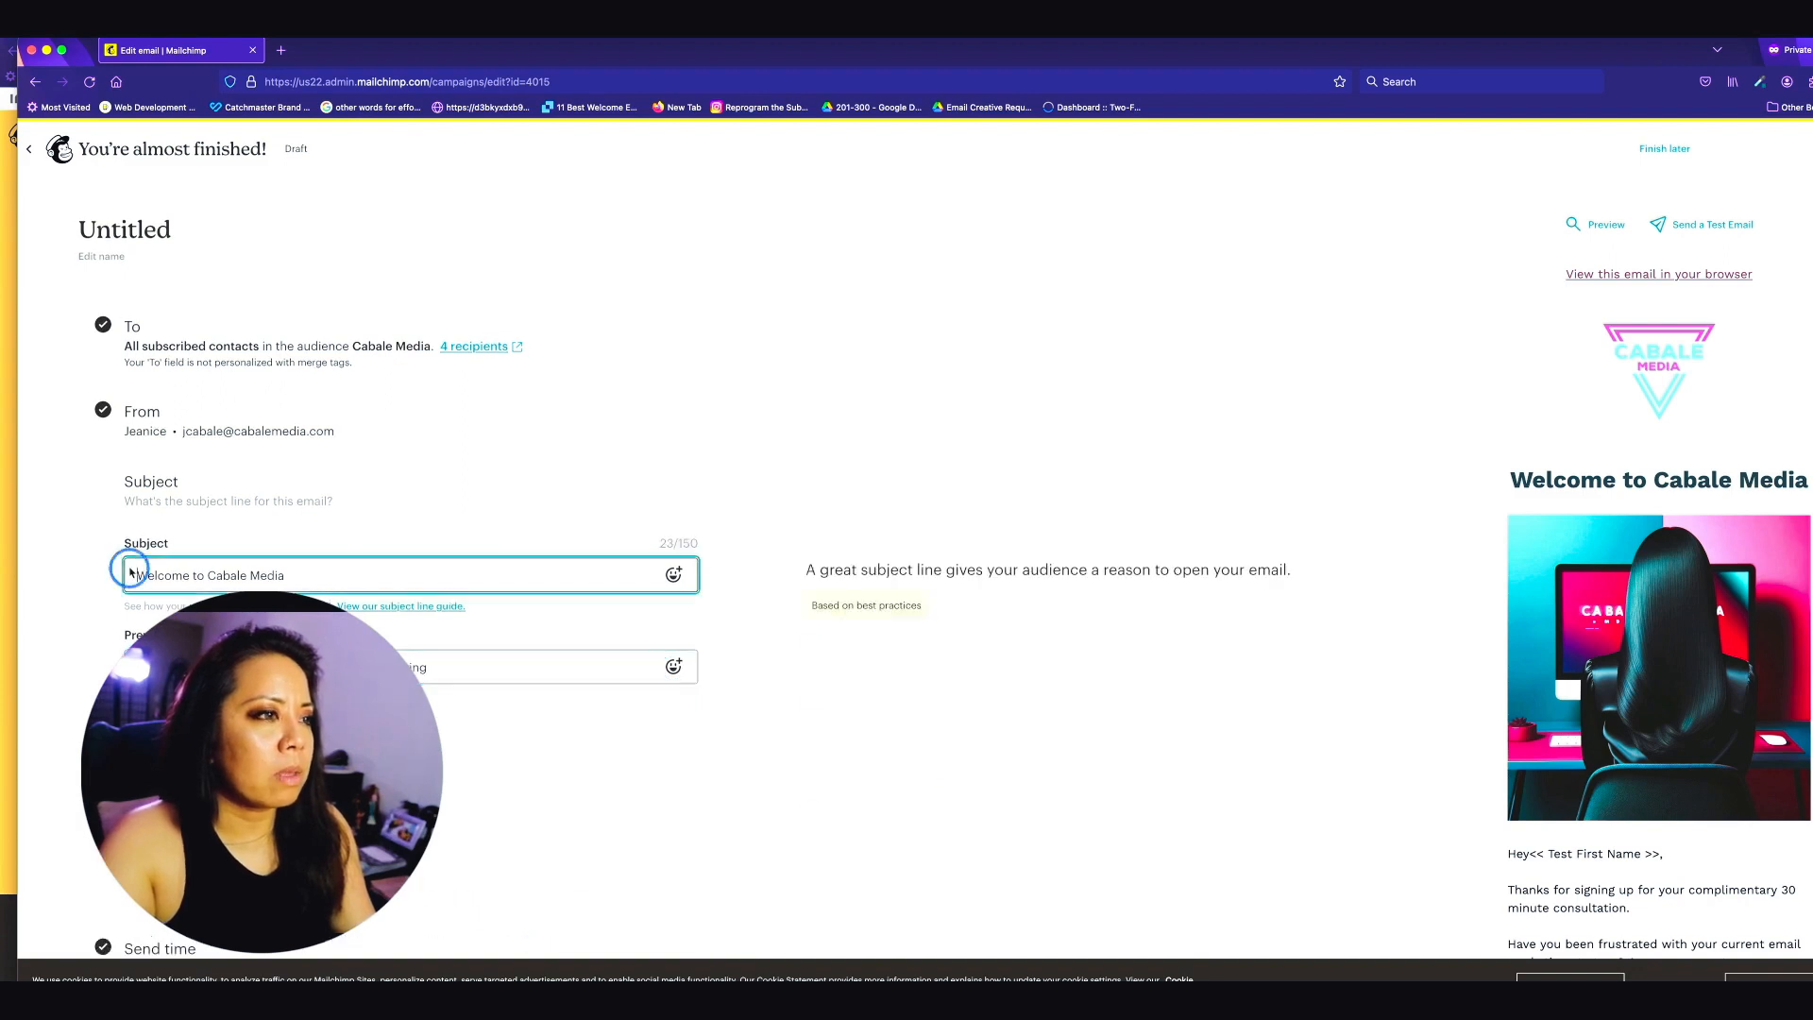
click(673, 574)
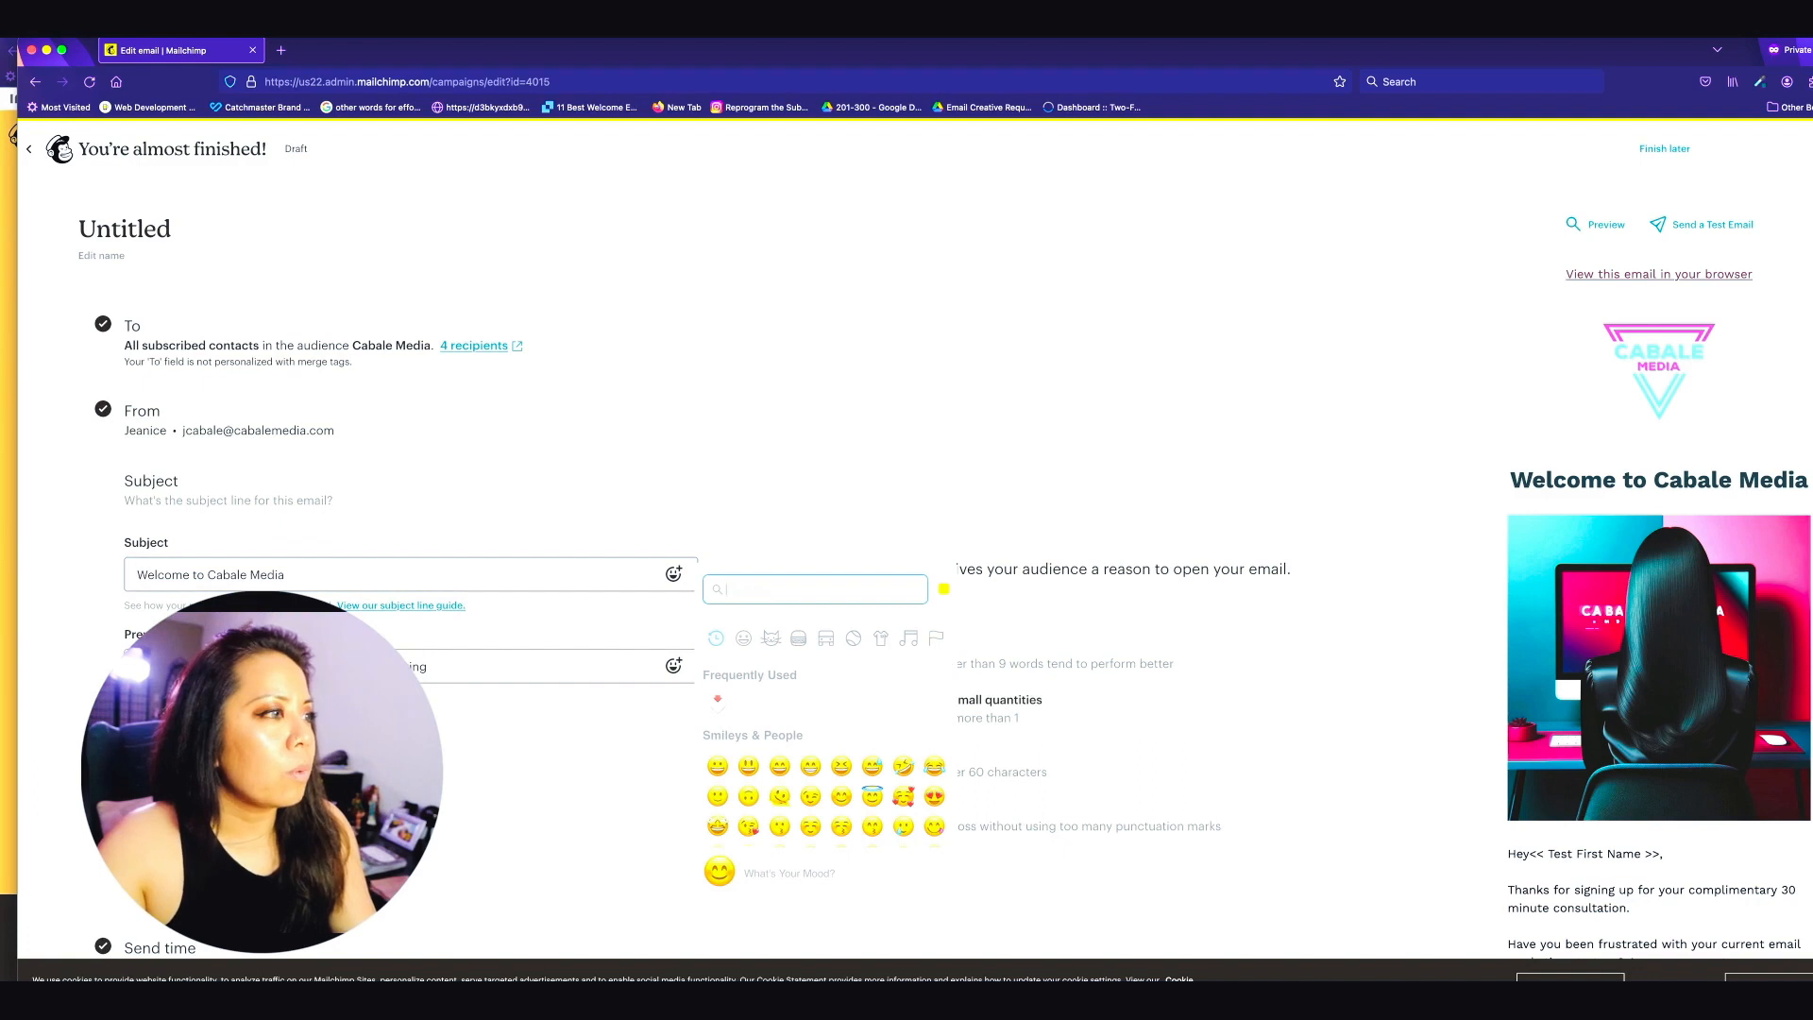
text(hey)
key(BackSpace)
key(BackSpace)
text(i)
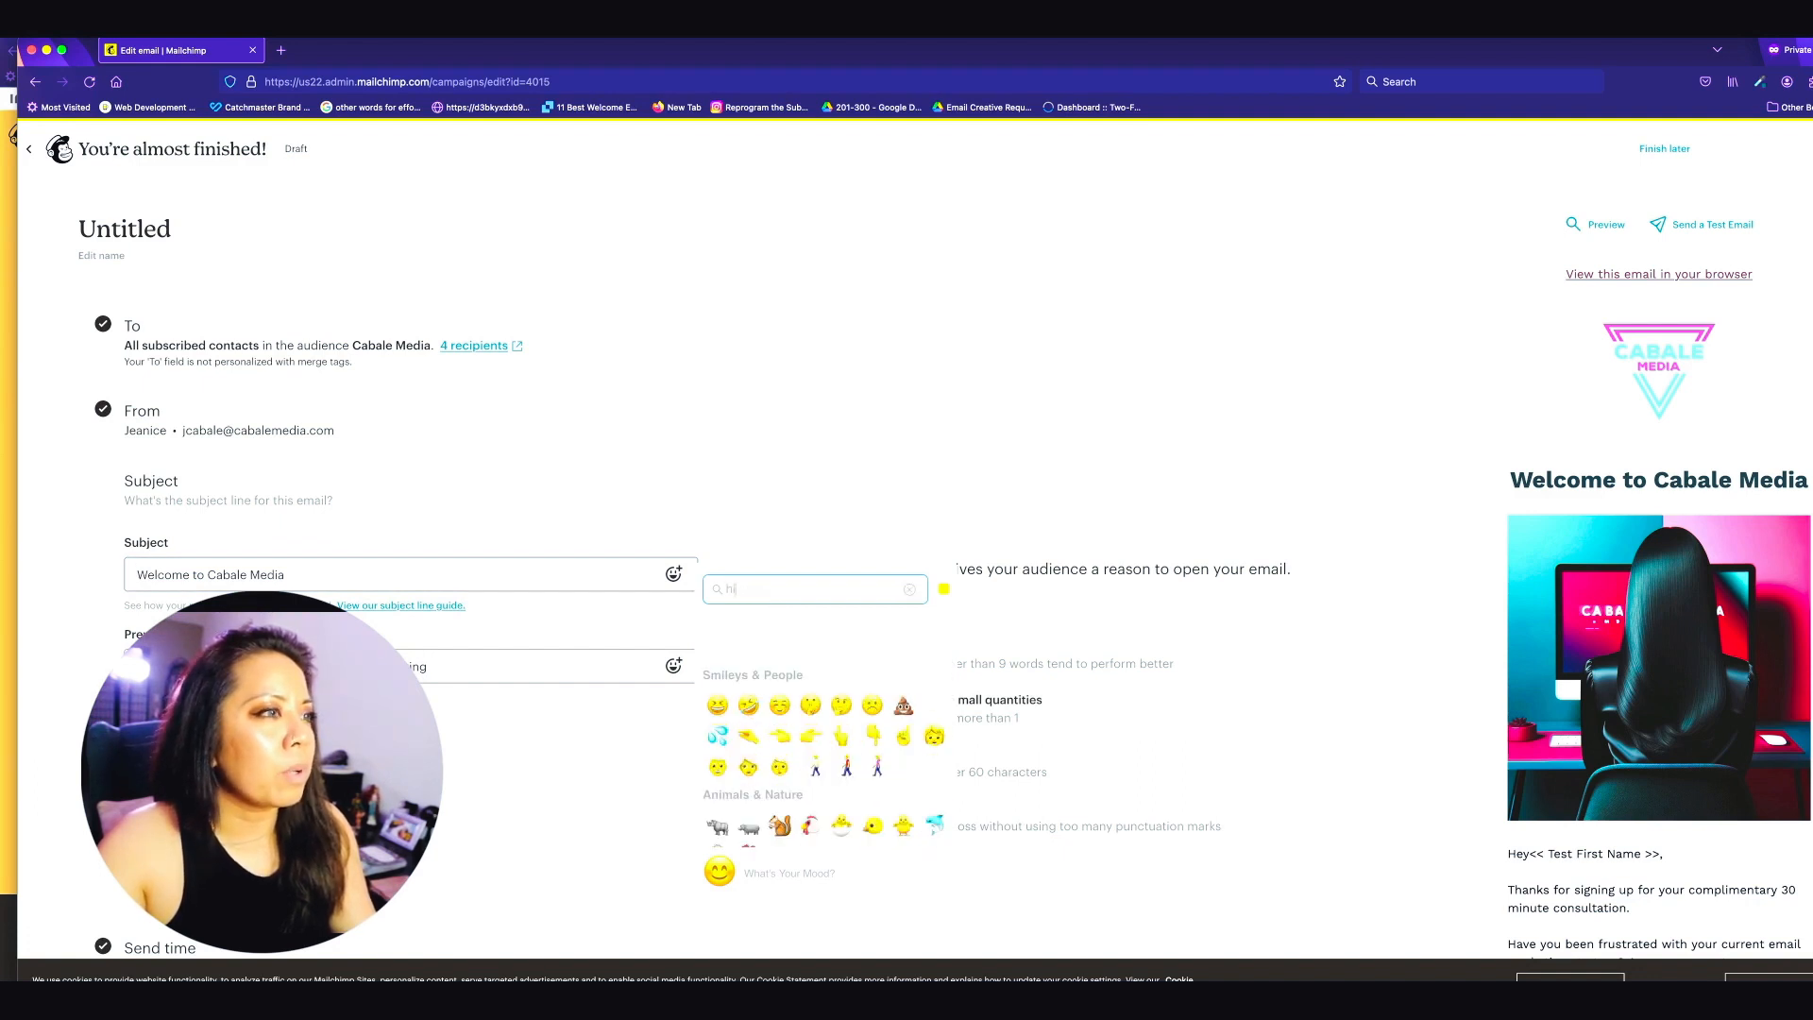
key(BackSpace)
key(BackSpace)
text(wave)
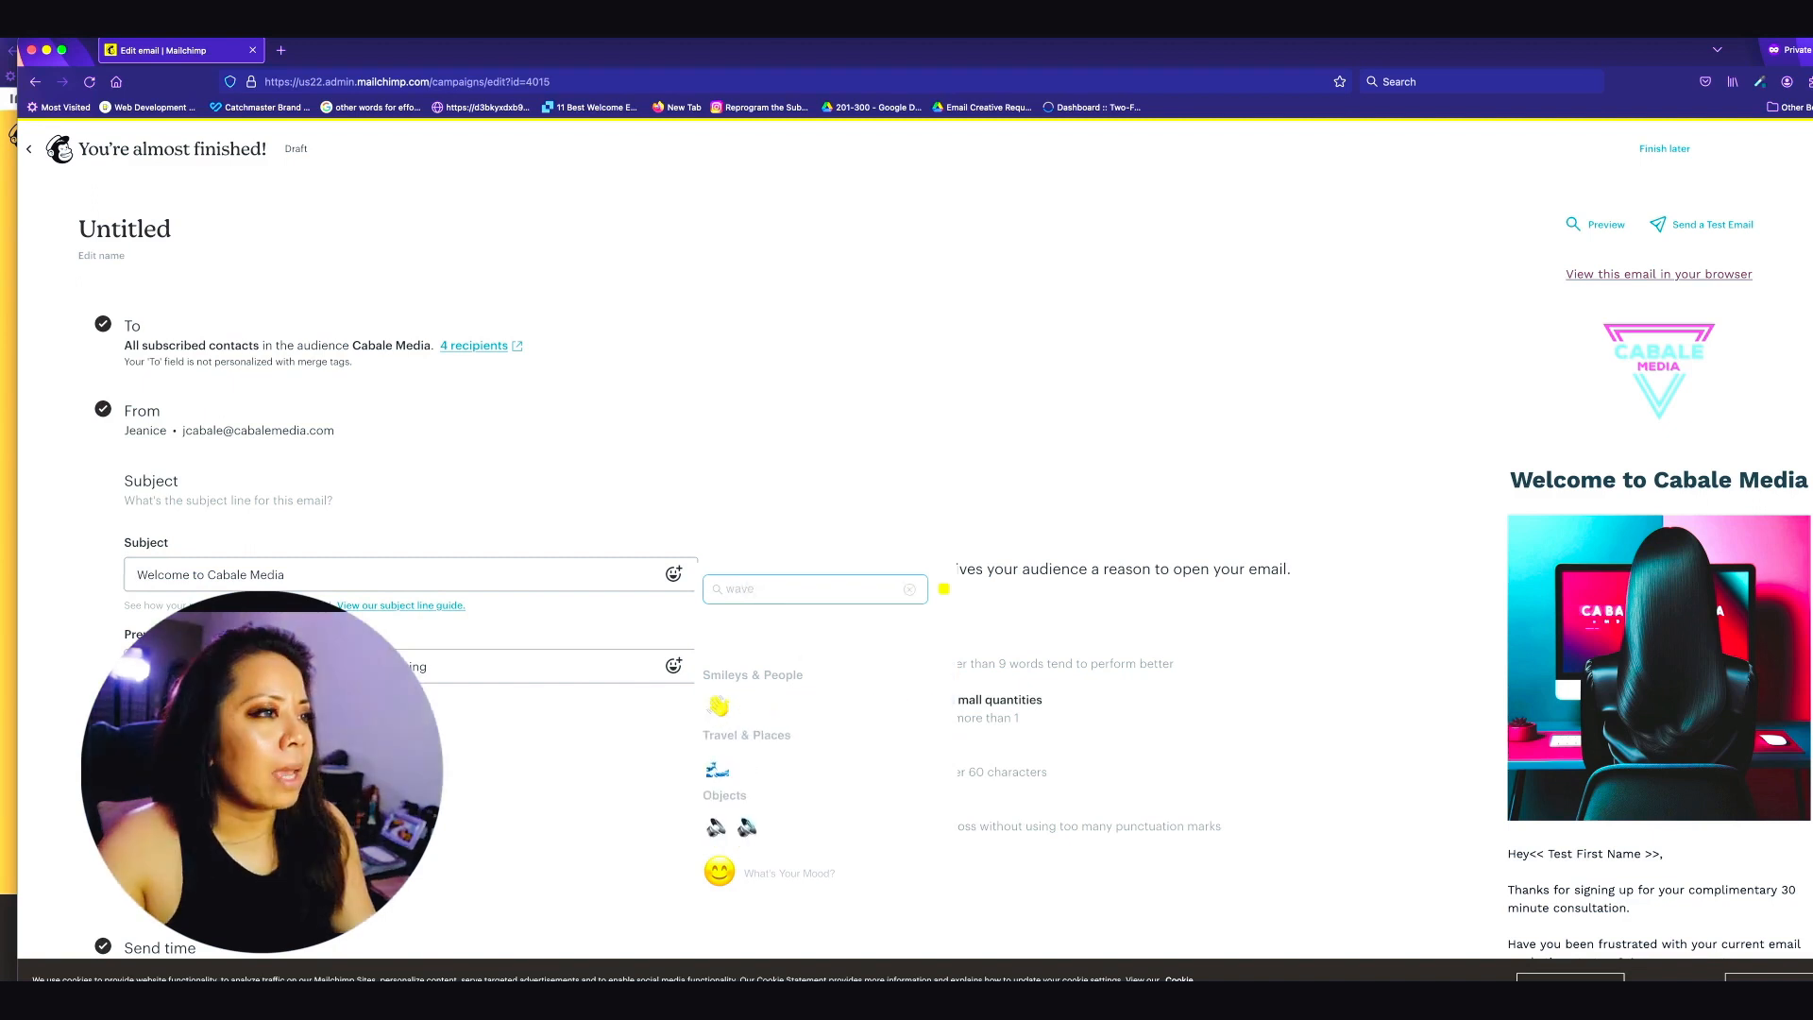
click(718, 707)
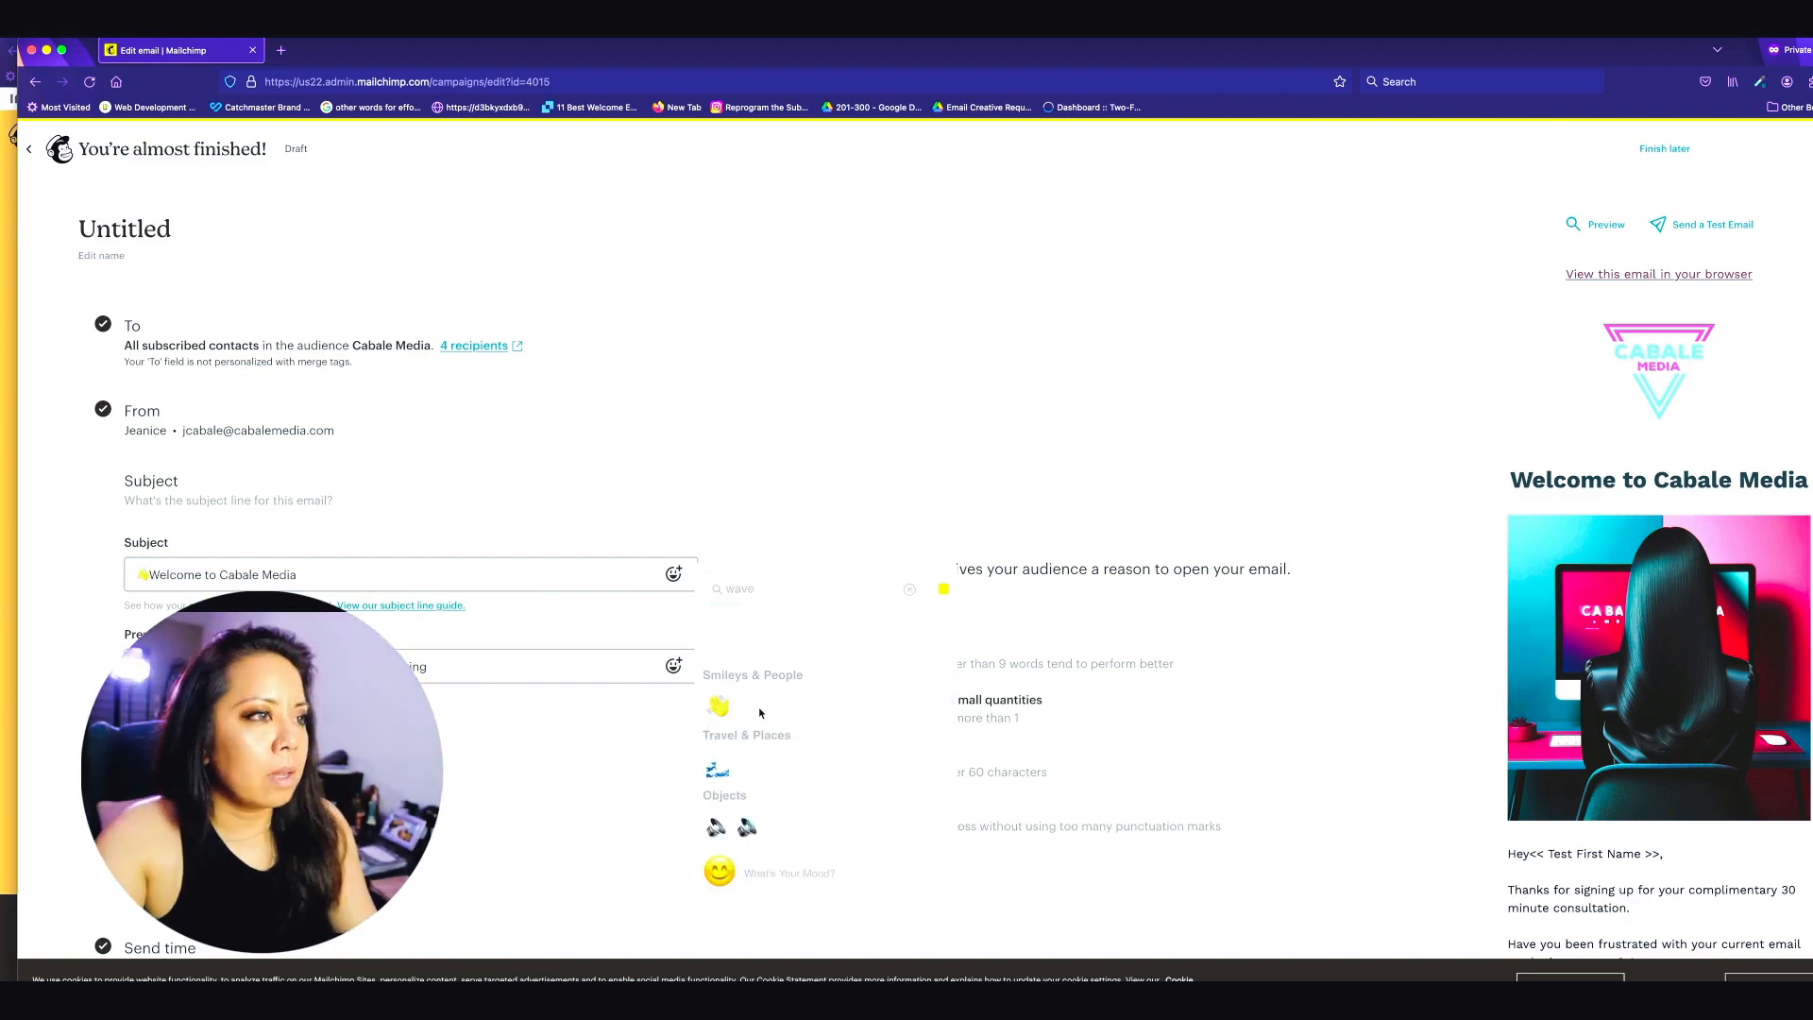
key(space)
click(151, 577)
key(space)
key(space)
click(152, 578)
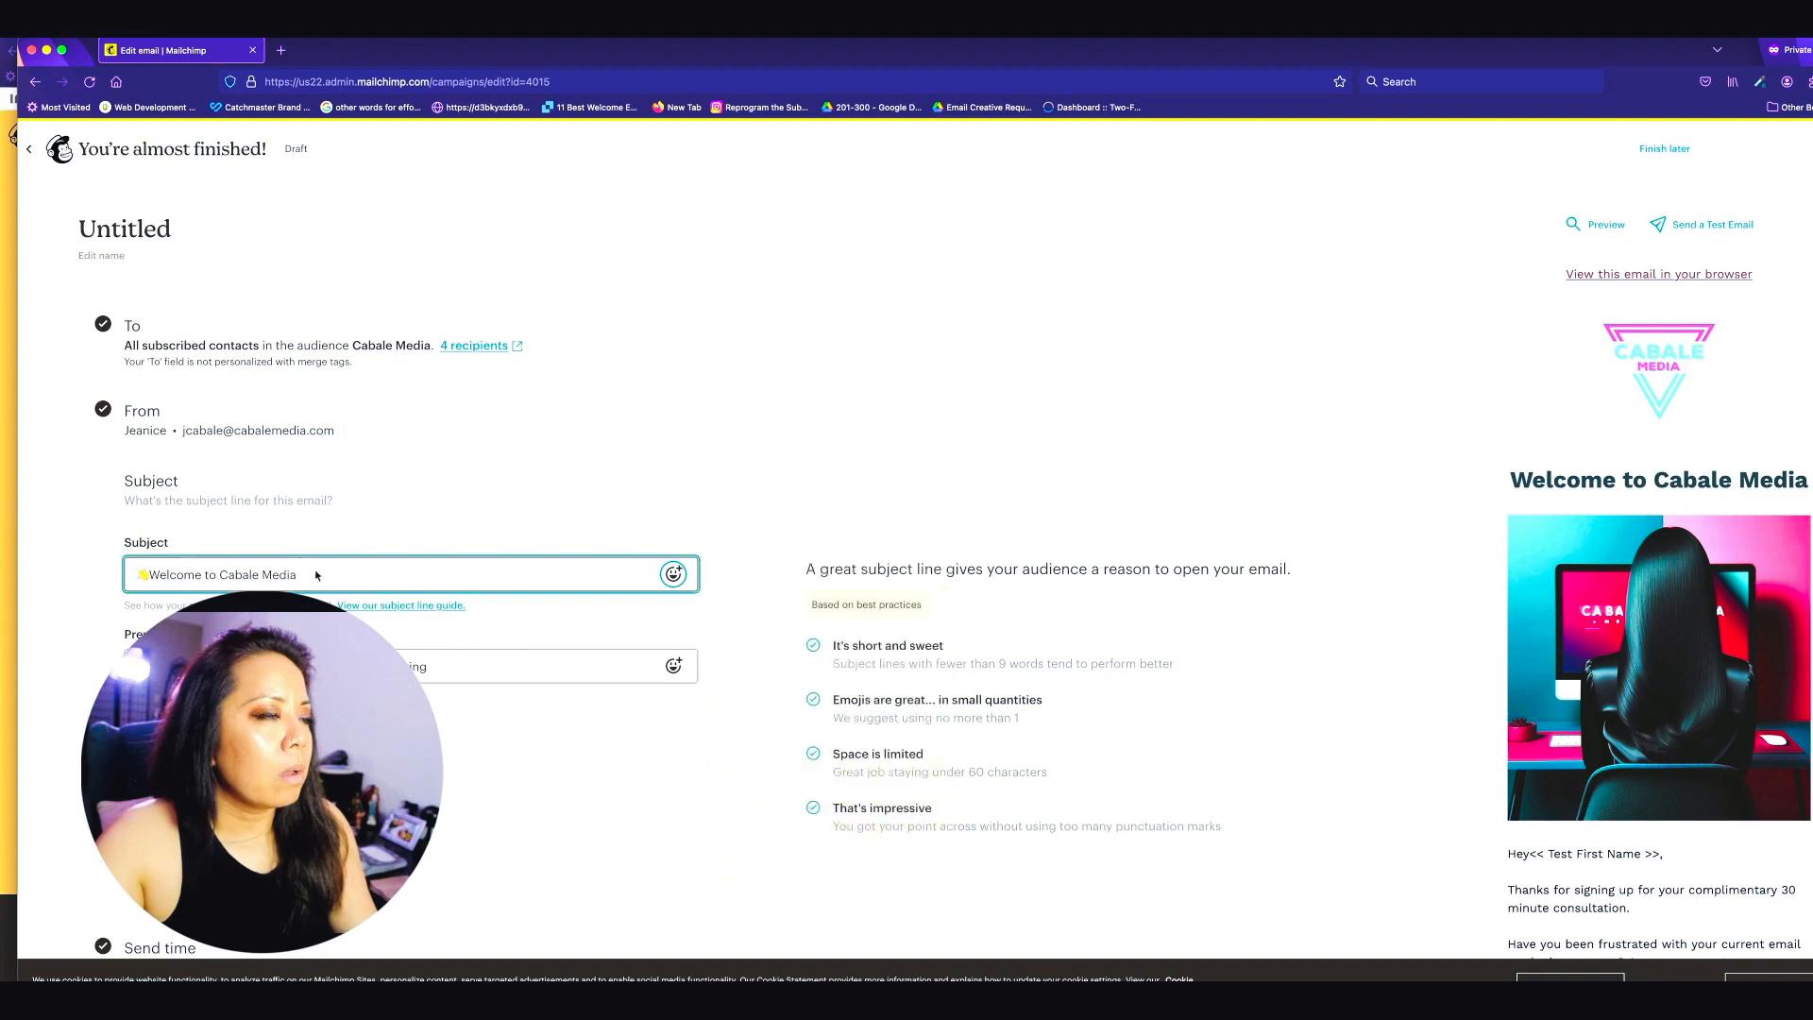
click(147, 576)
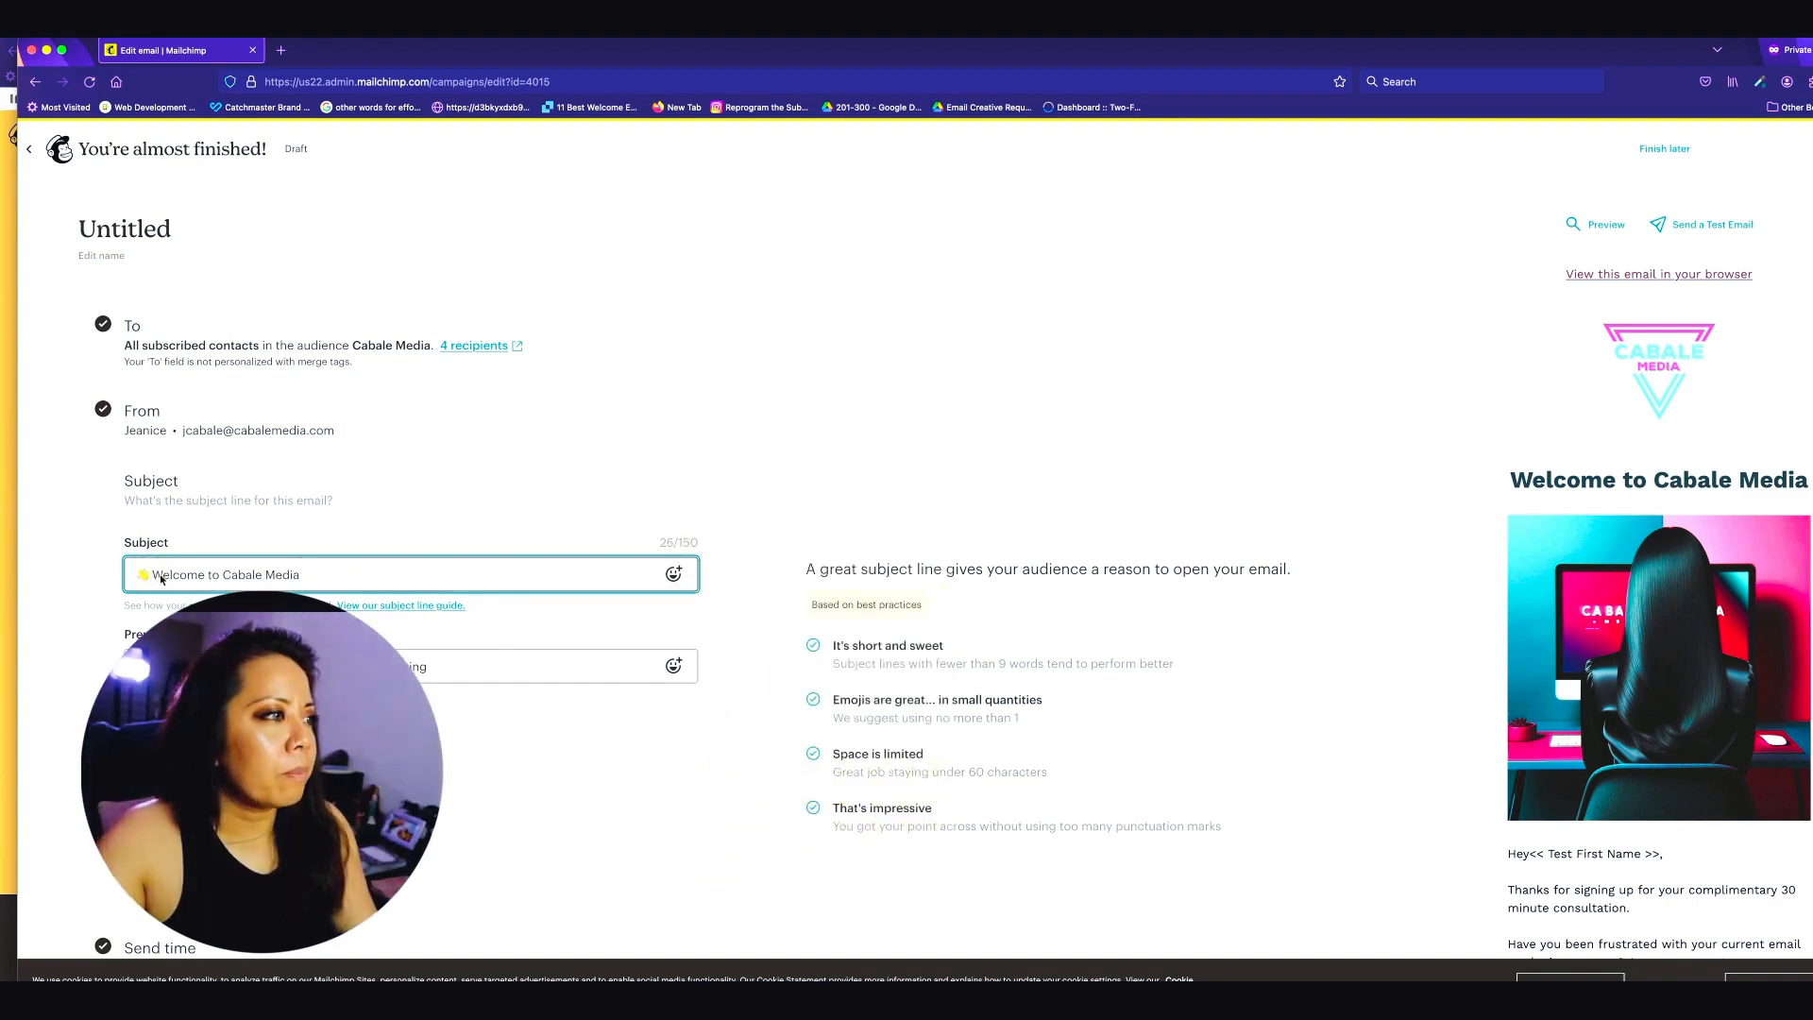
click(156, 746)
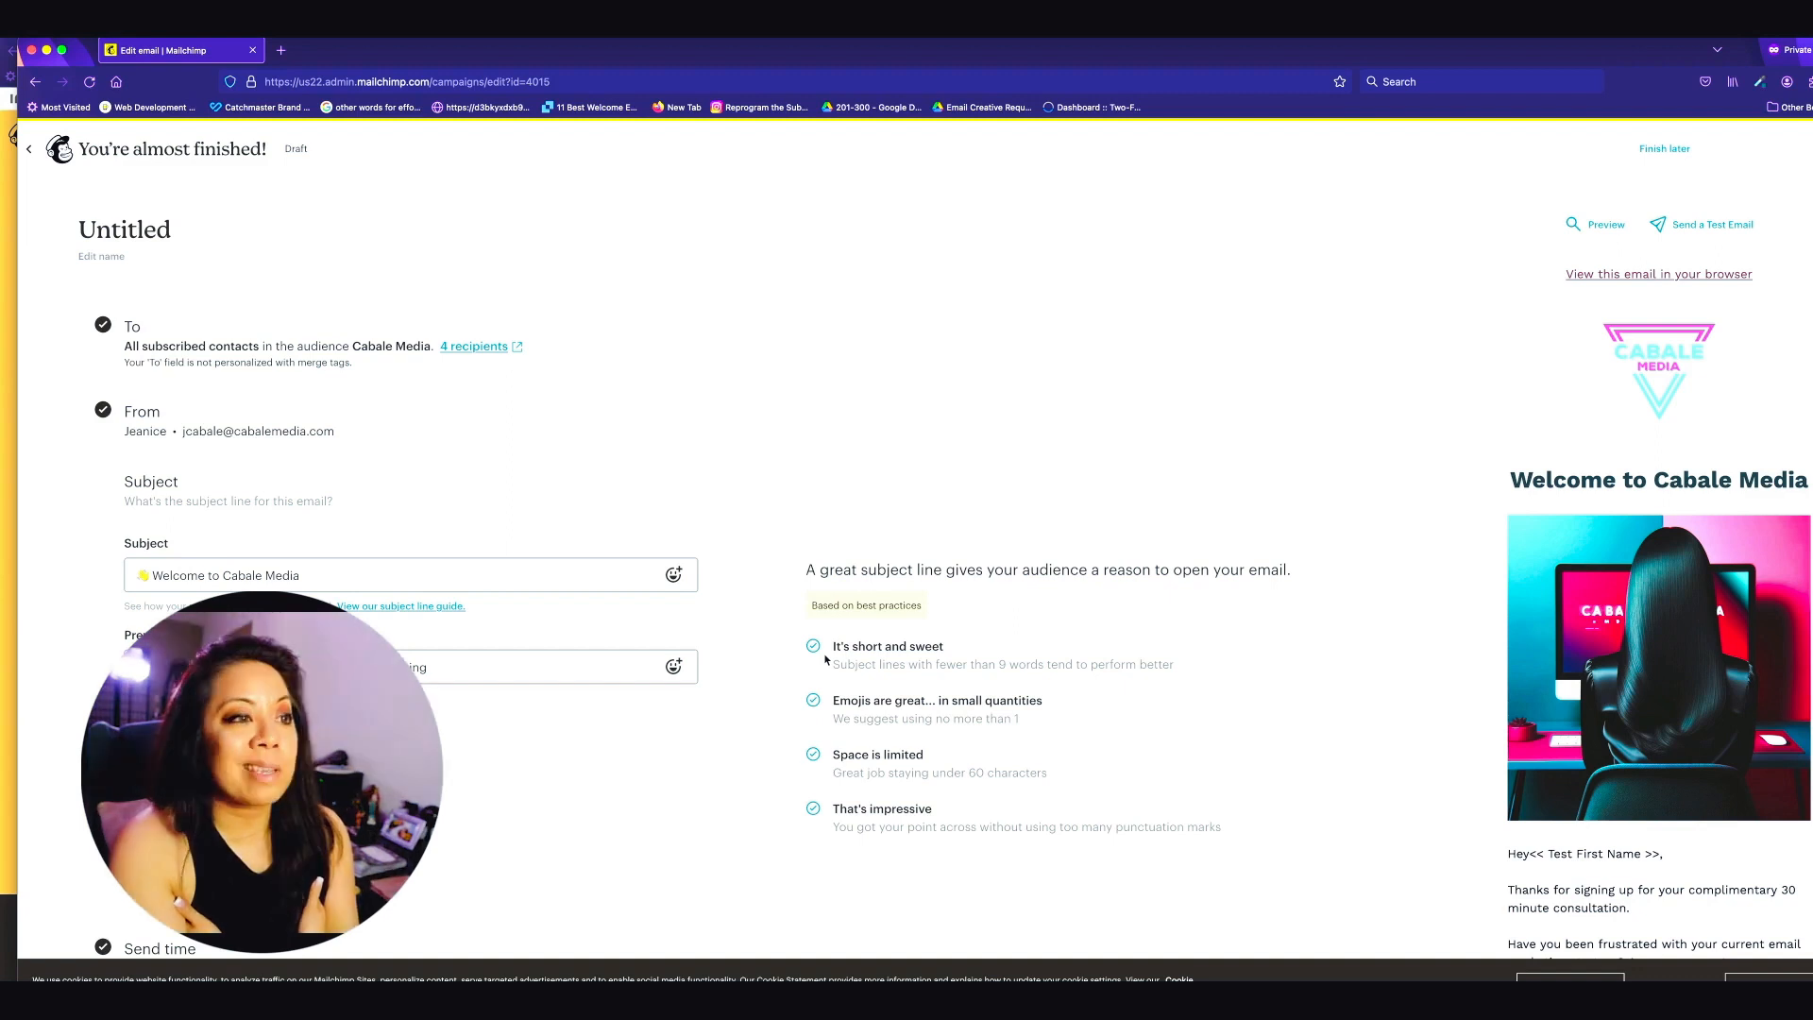
drag(859, 827, 1241, 846)
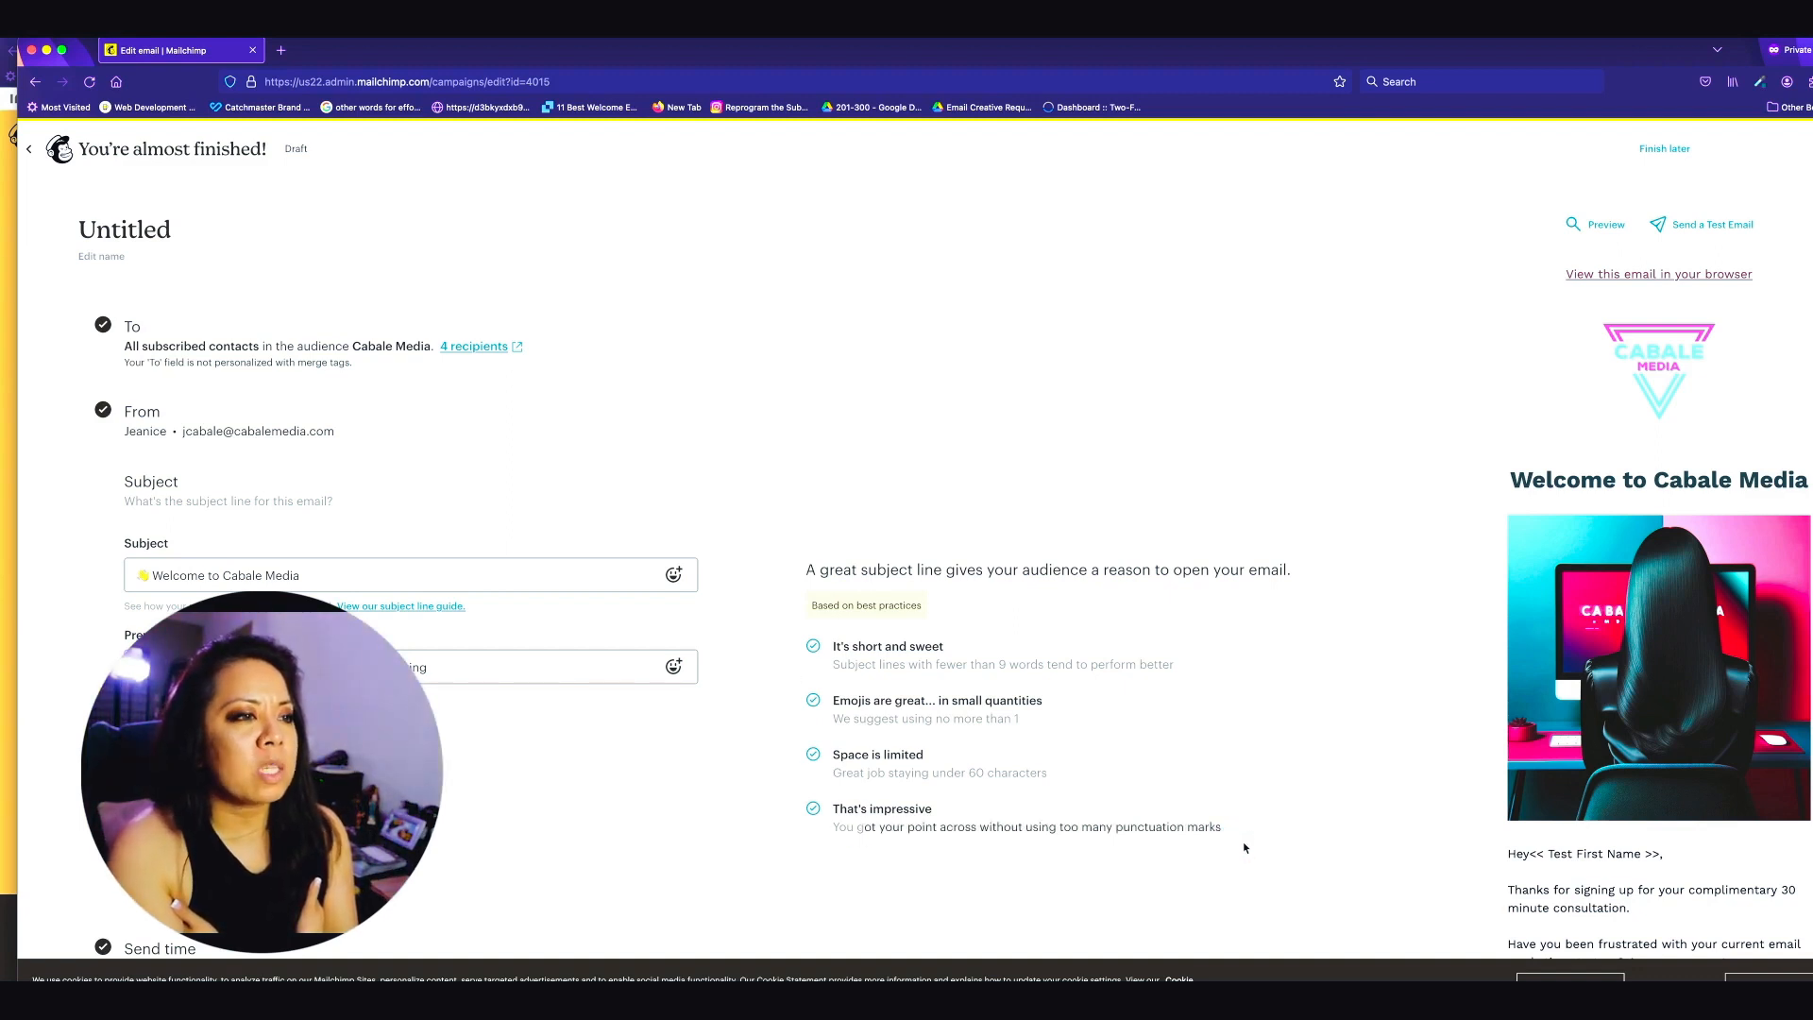
Send a test of the welcome email to the sender's own company e-mail address.
click(1712, 227)
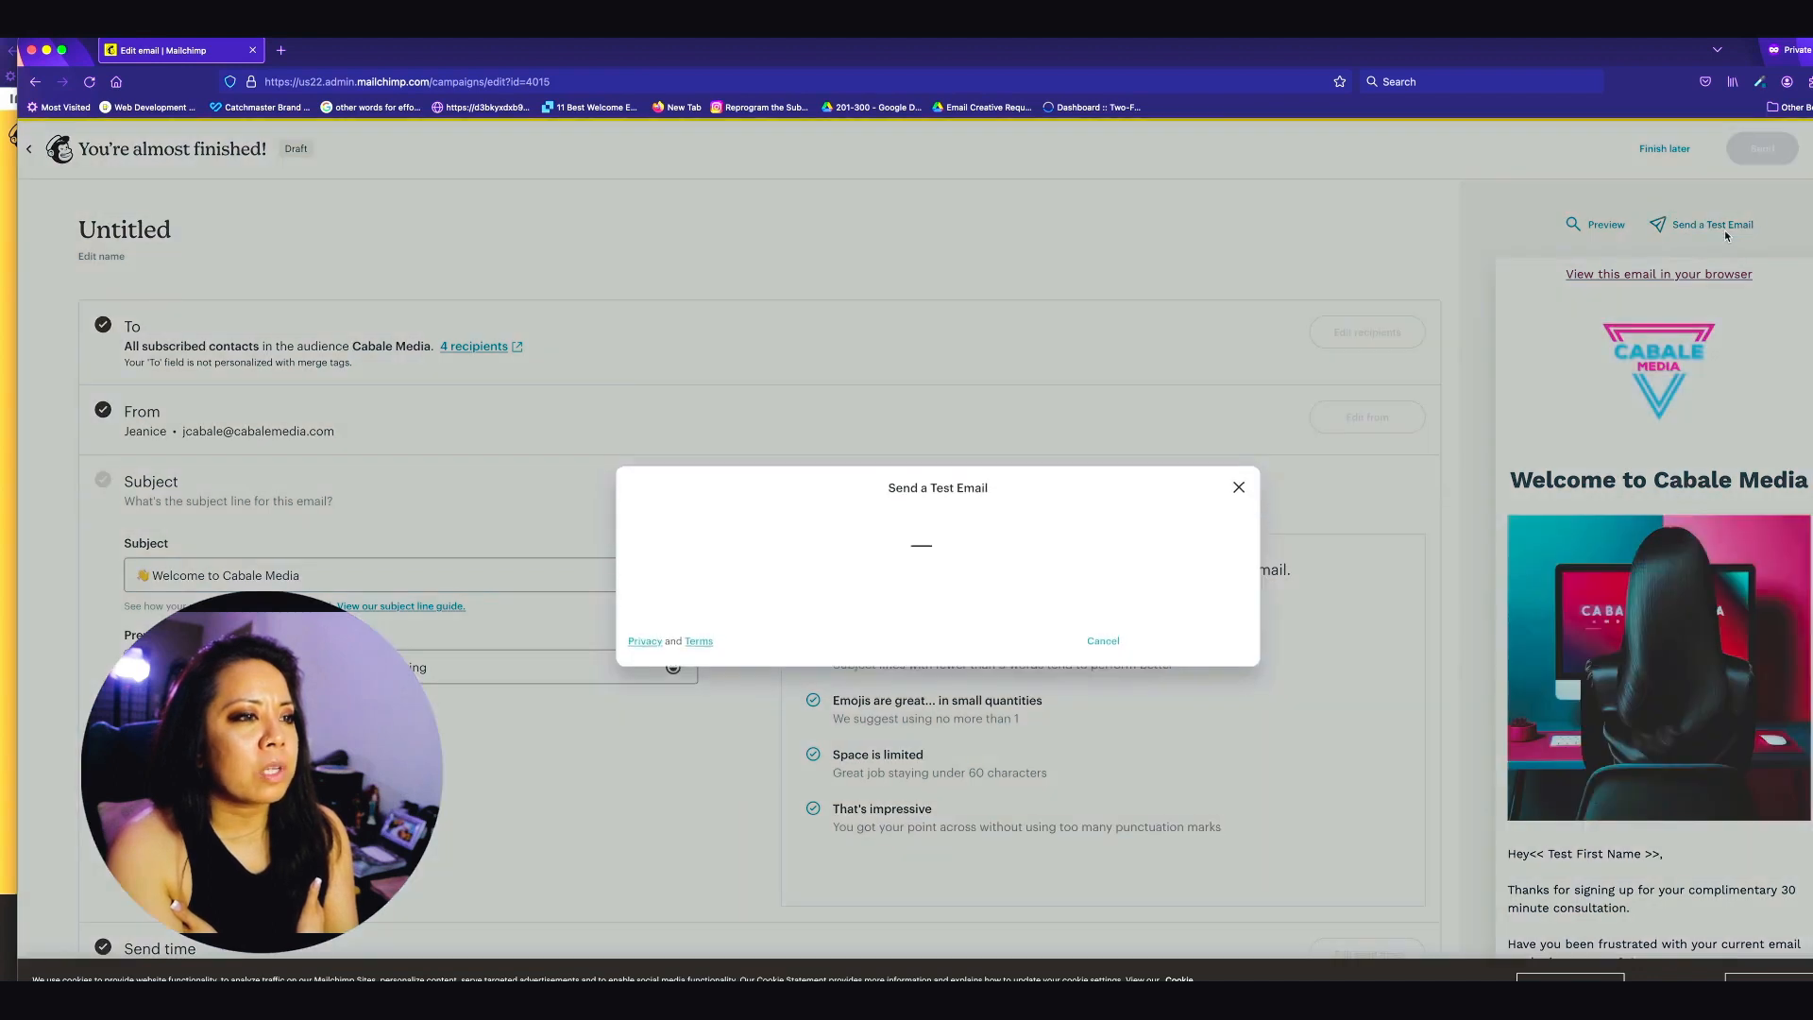
click(783, 506)
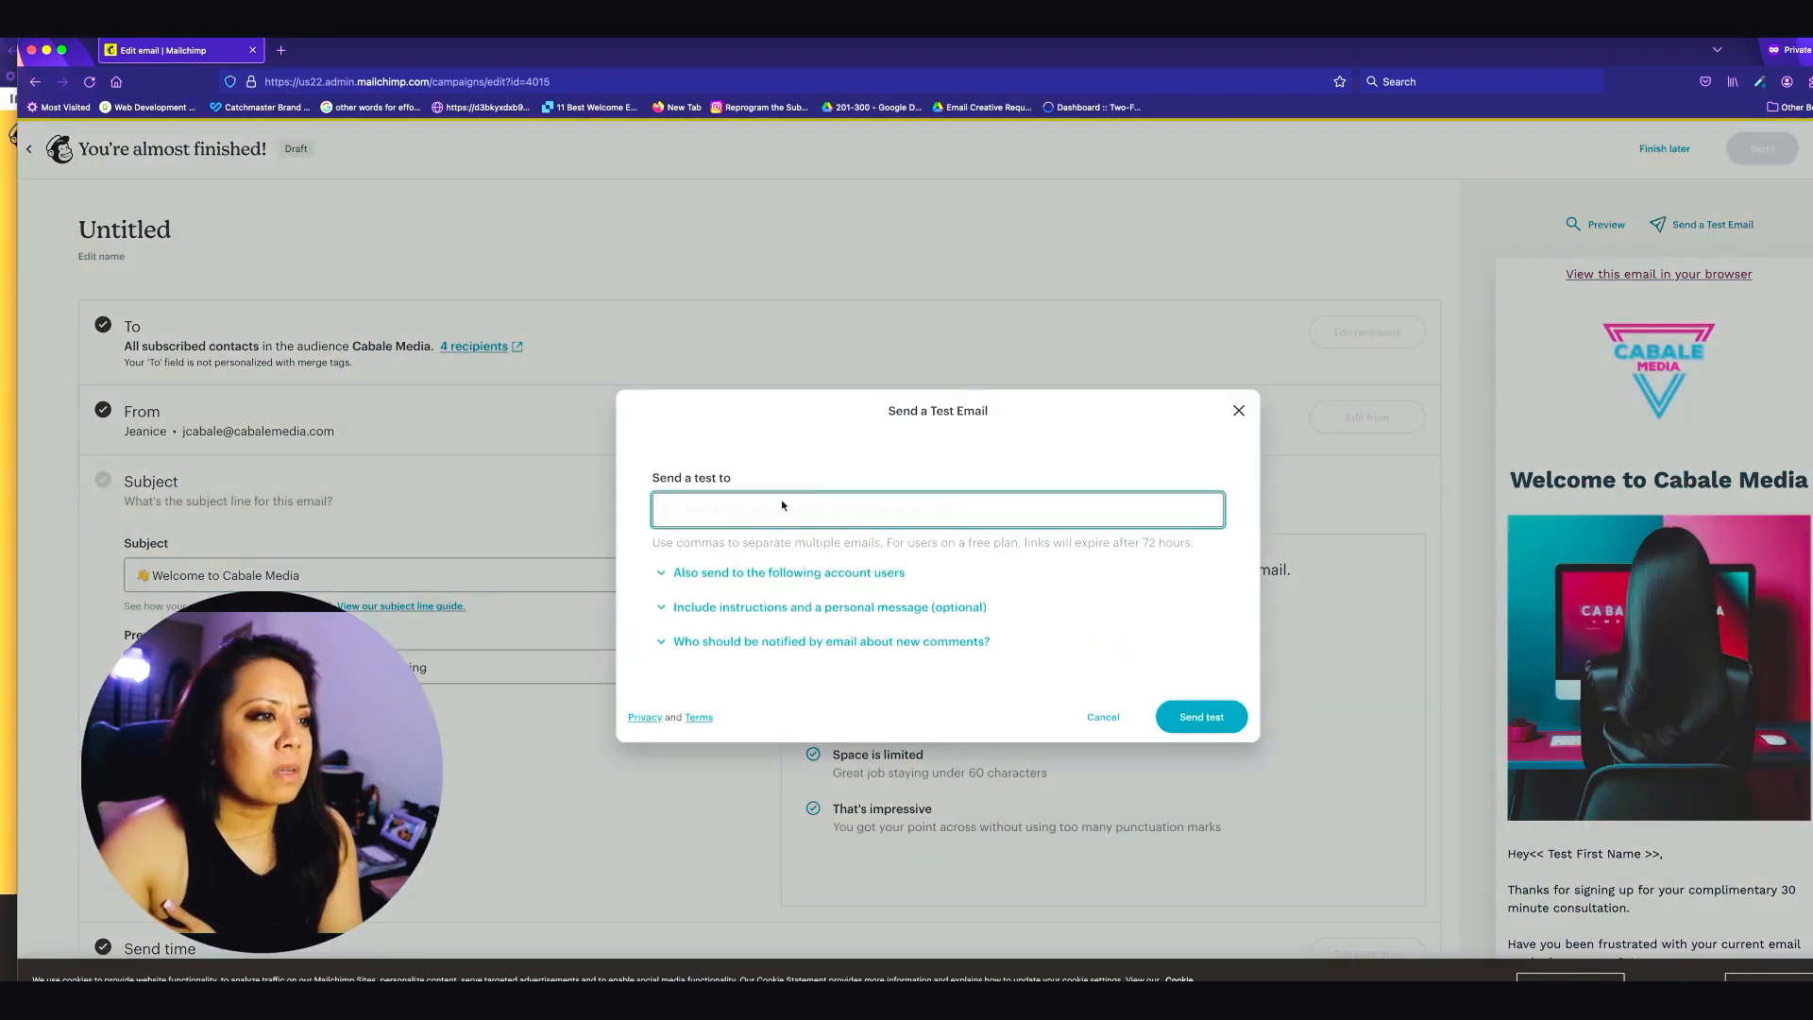
click(1219, 716)
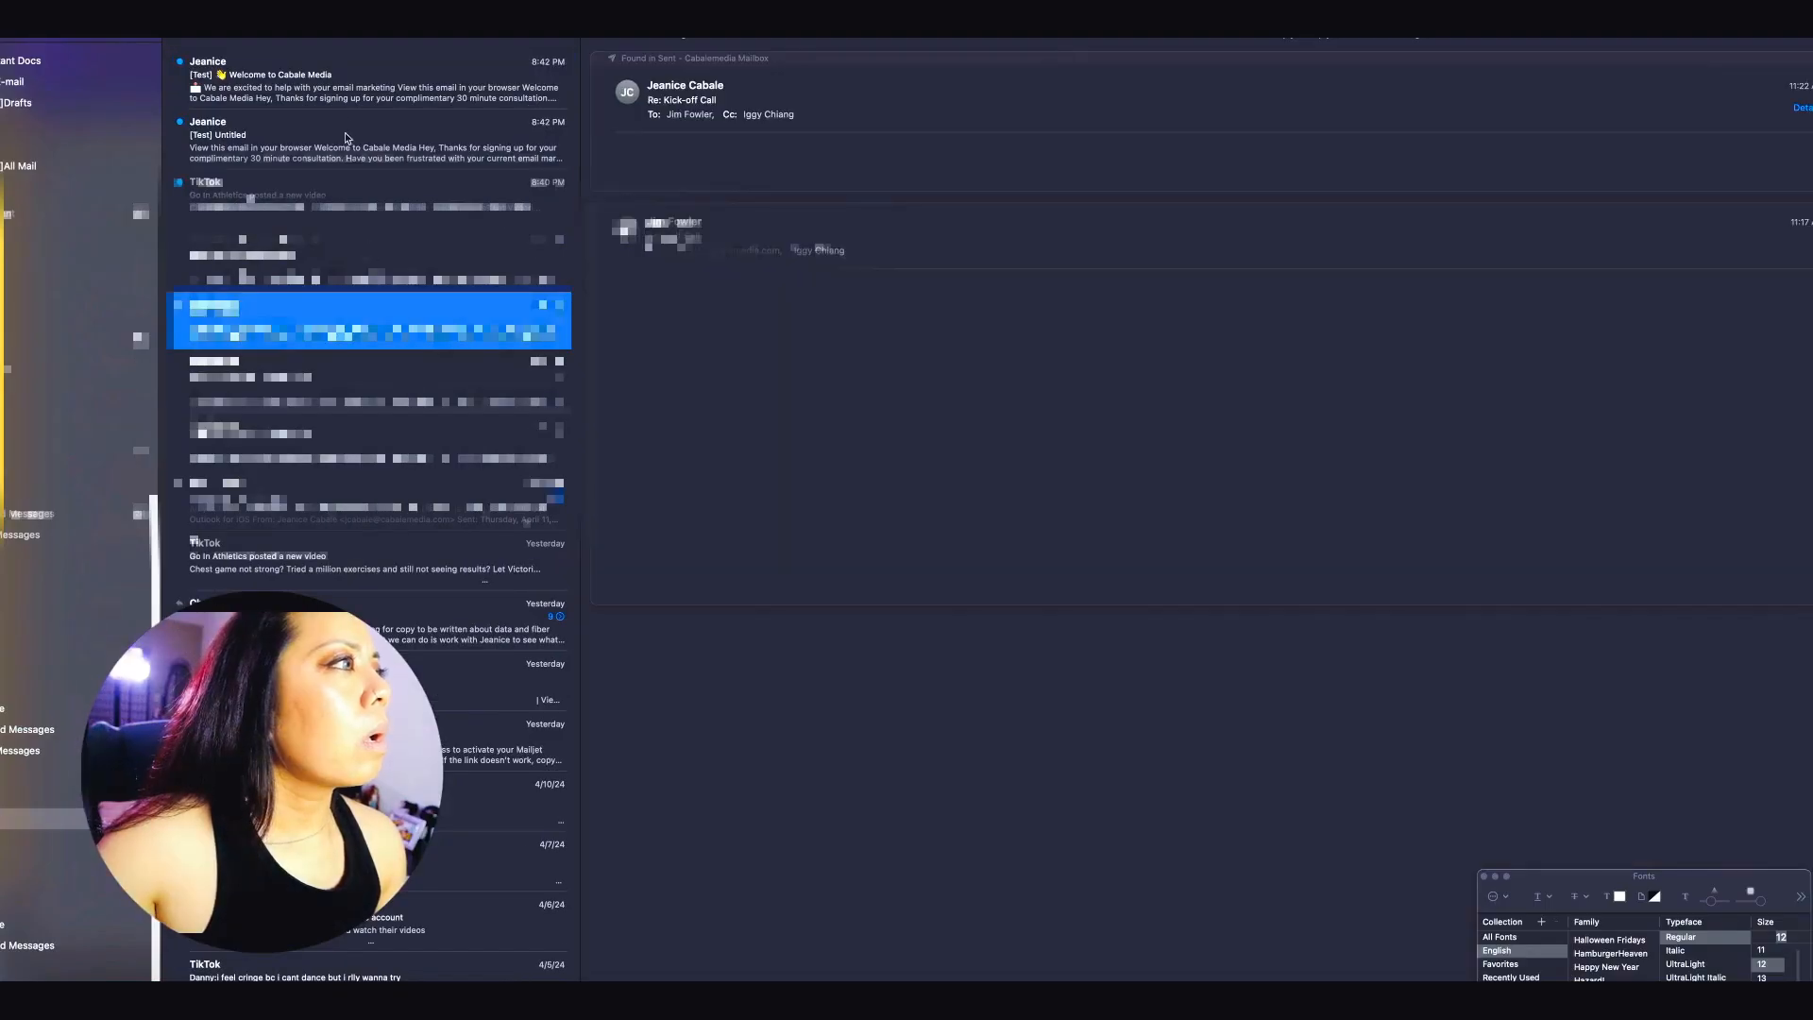
Open the '[Test] Welcome to Cabale Media' email and scroll its quoted content to the footer.
click(241, 88)
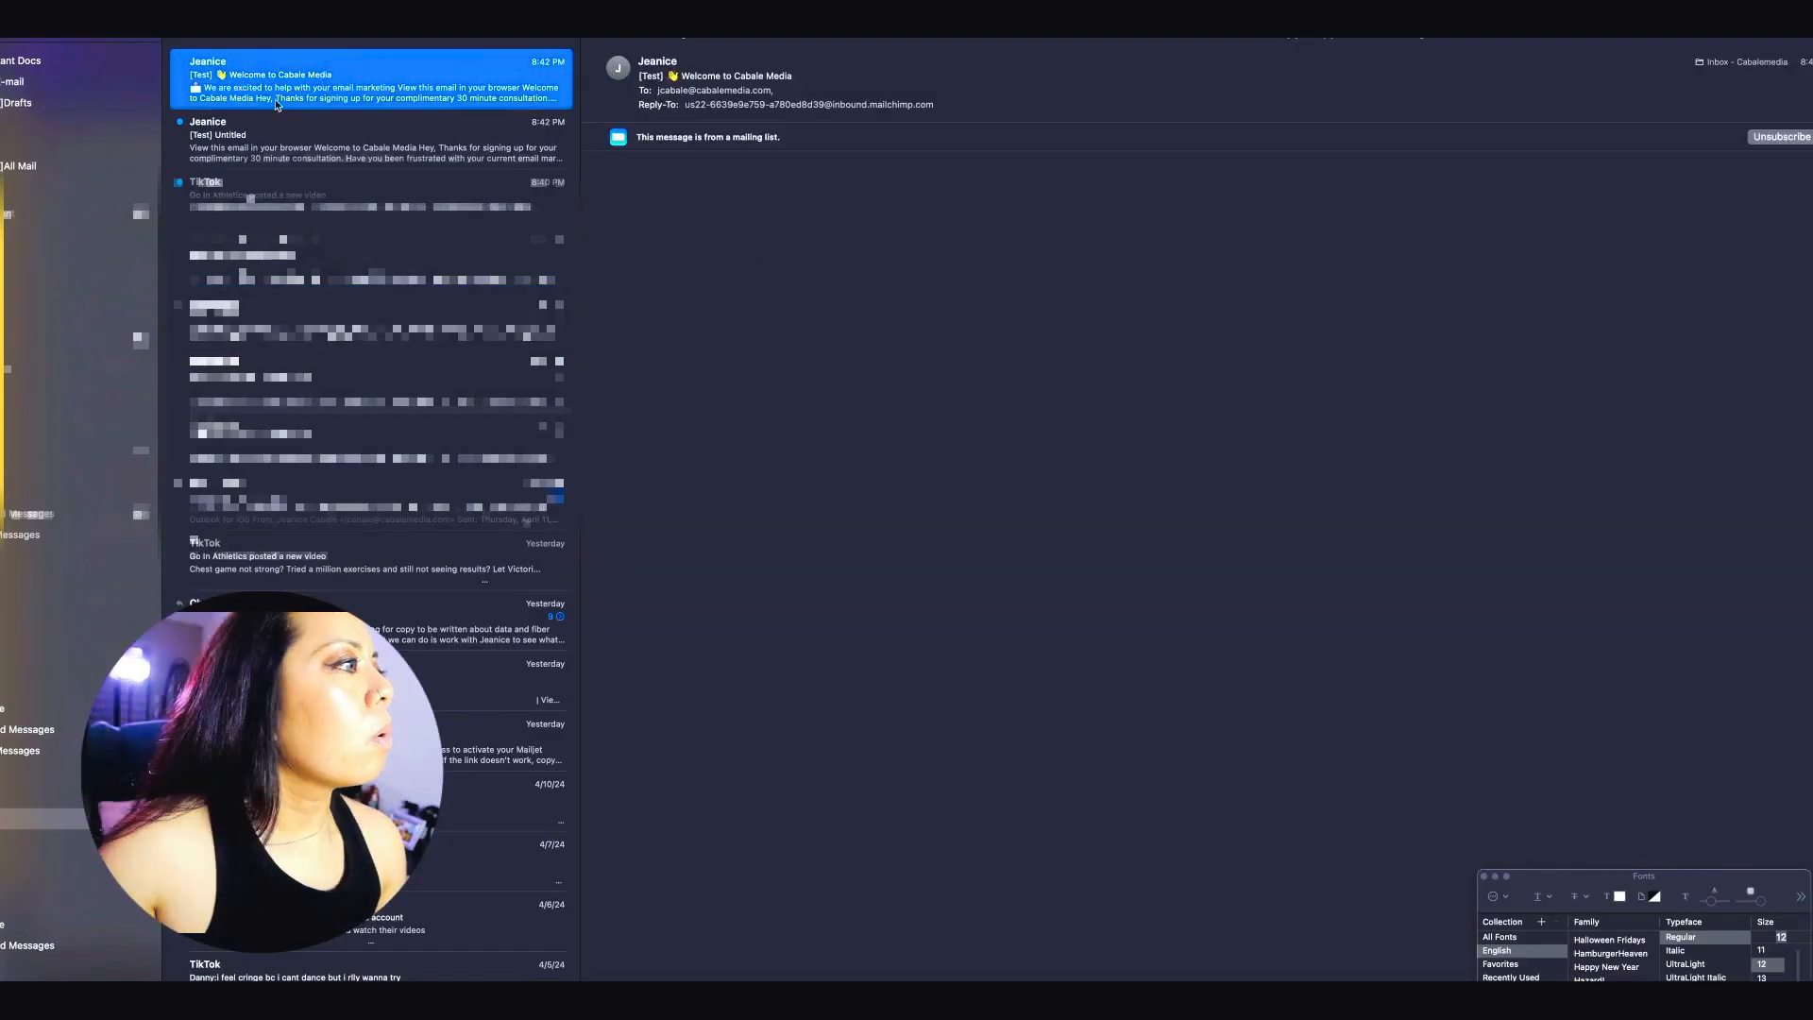
double_click(410, 97)
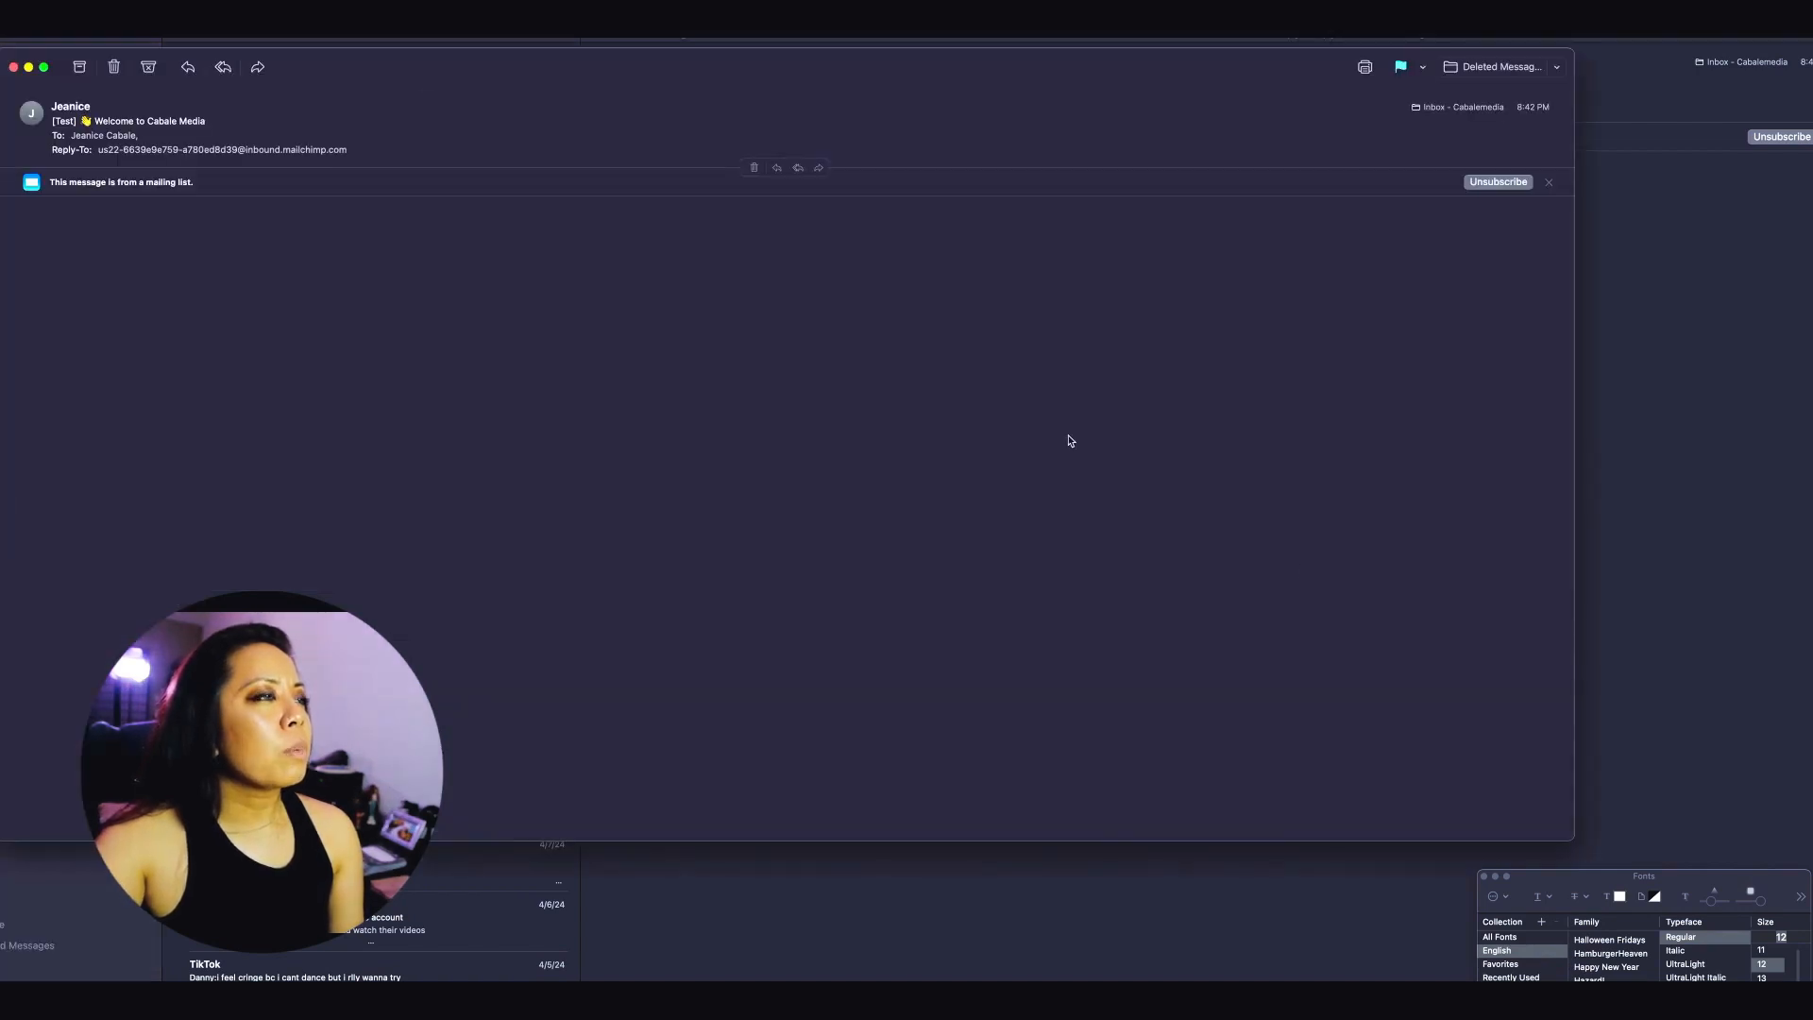
key(super+r)
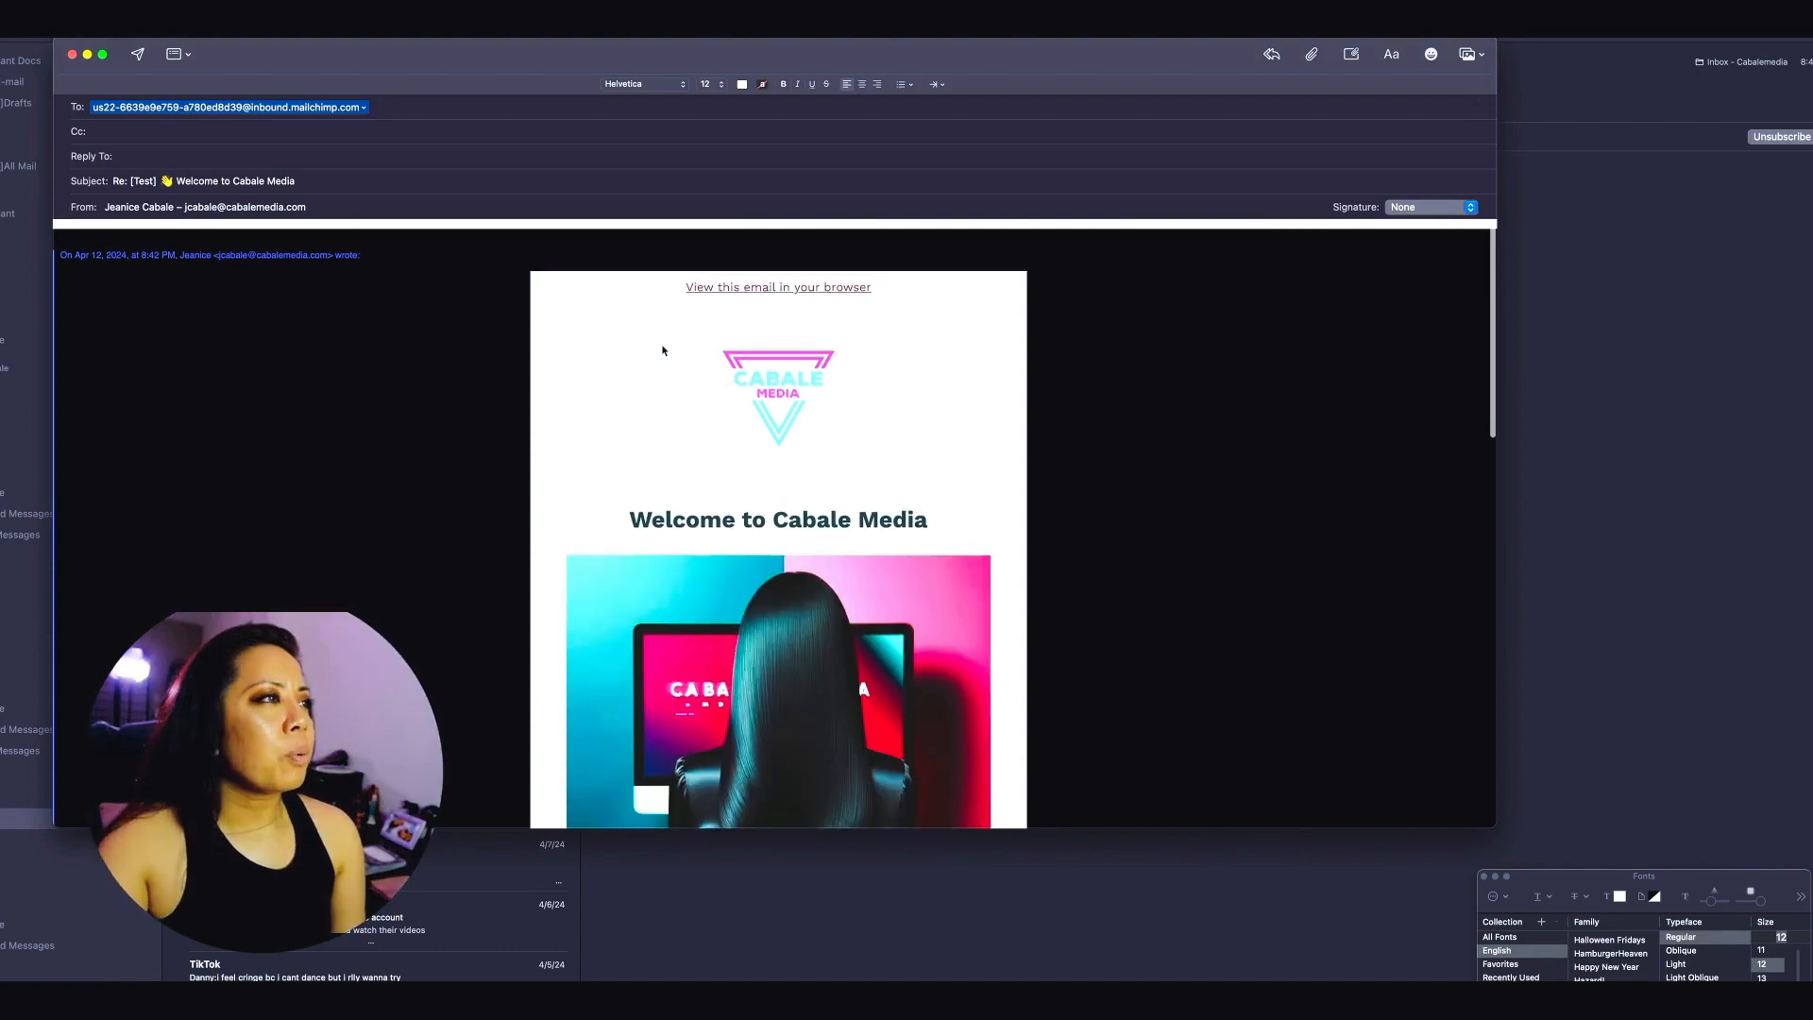
scroll(663, 350, down, 10)
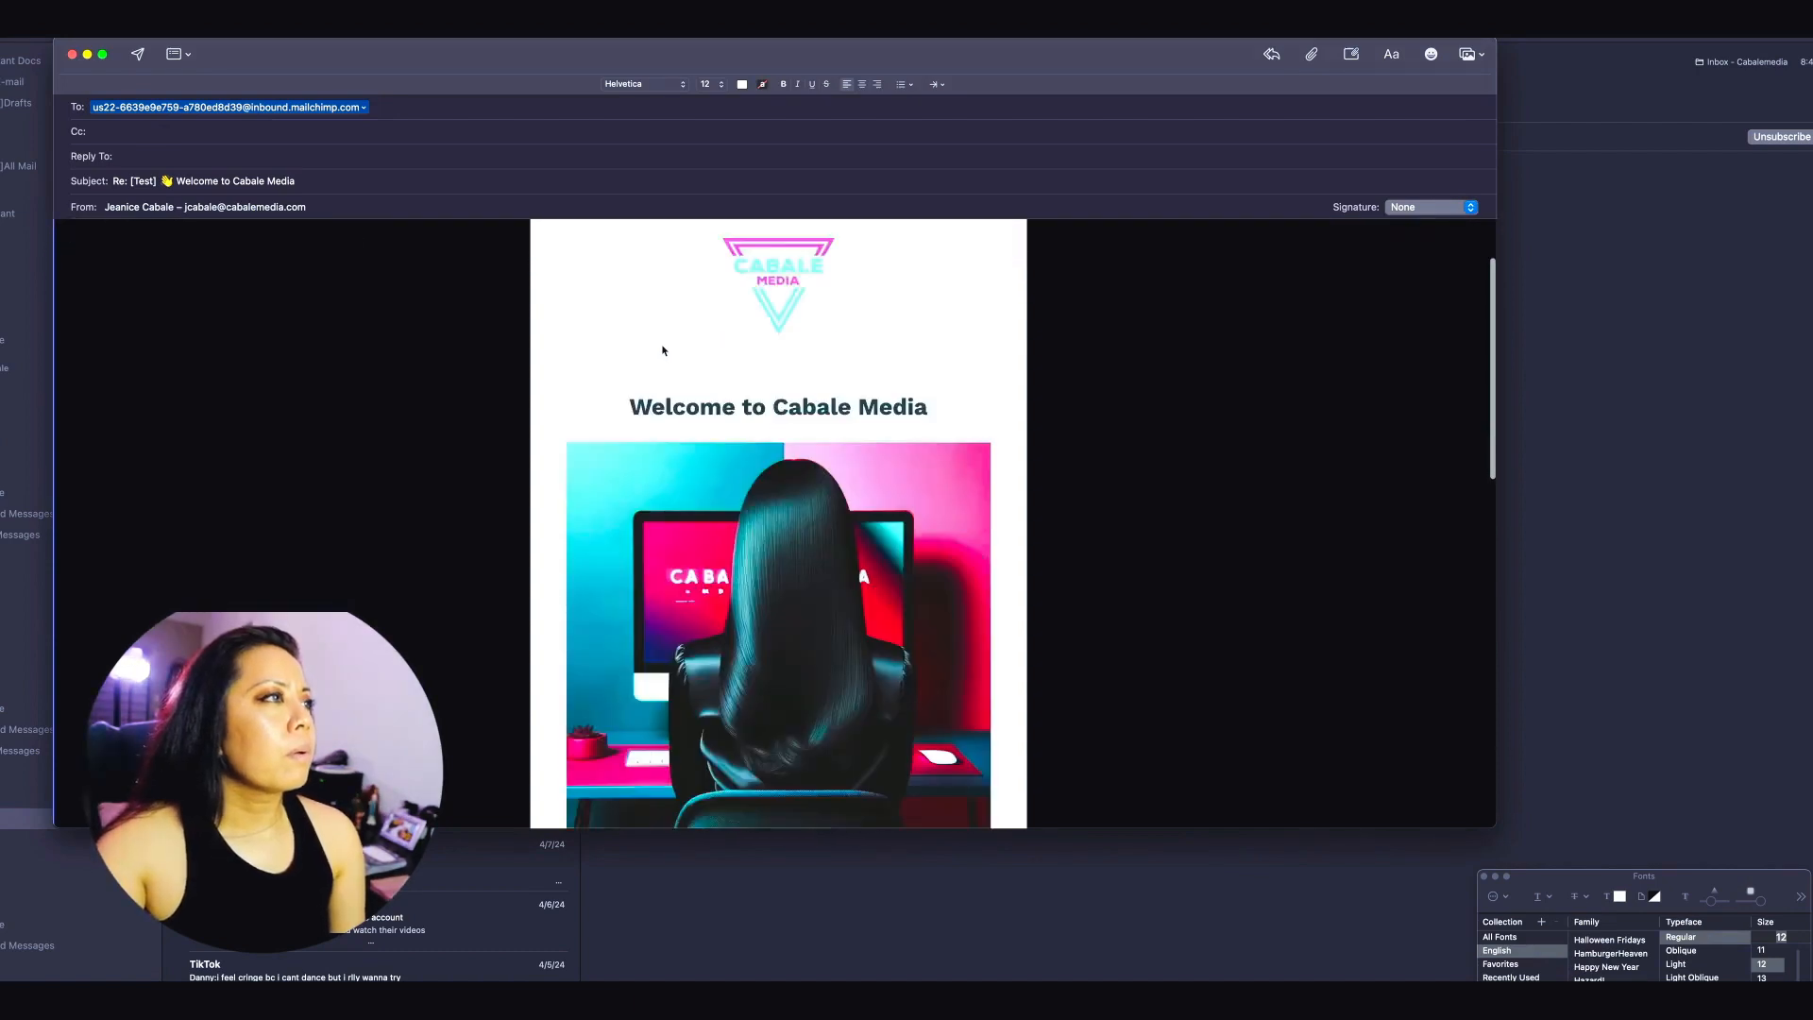
scroll(663, 350, down, 5)
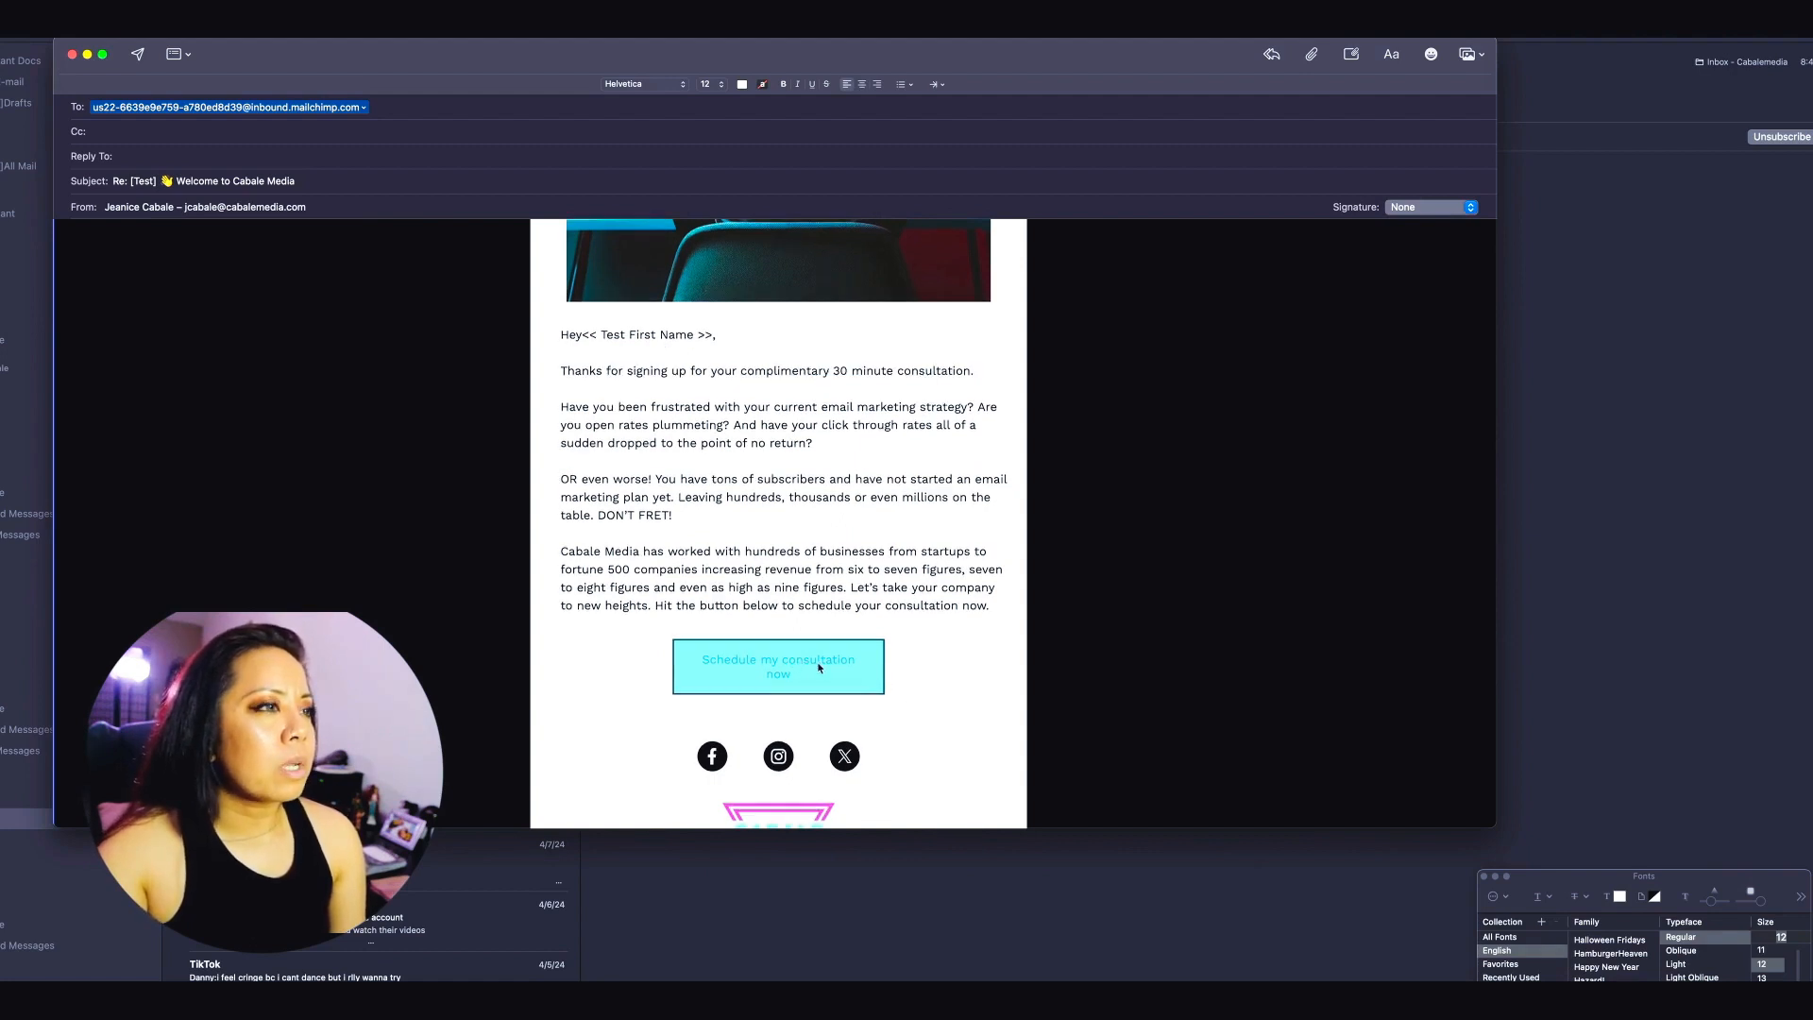
scroll(896, 698, down, 6)
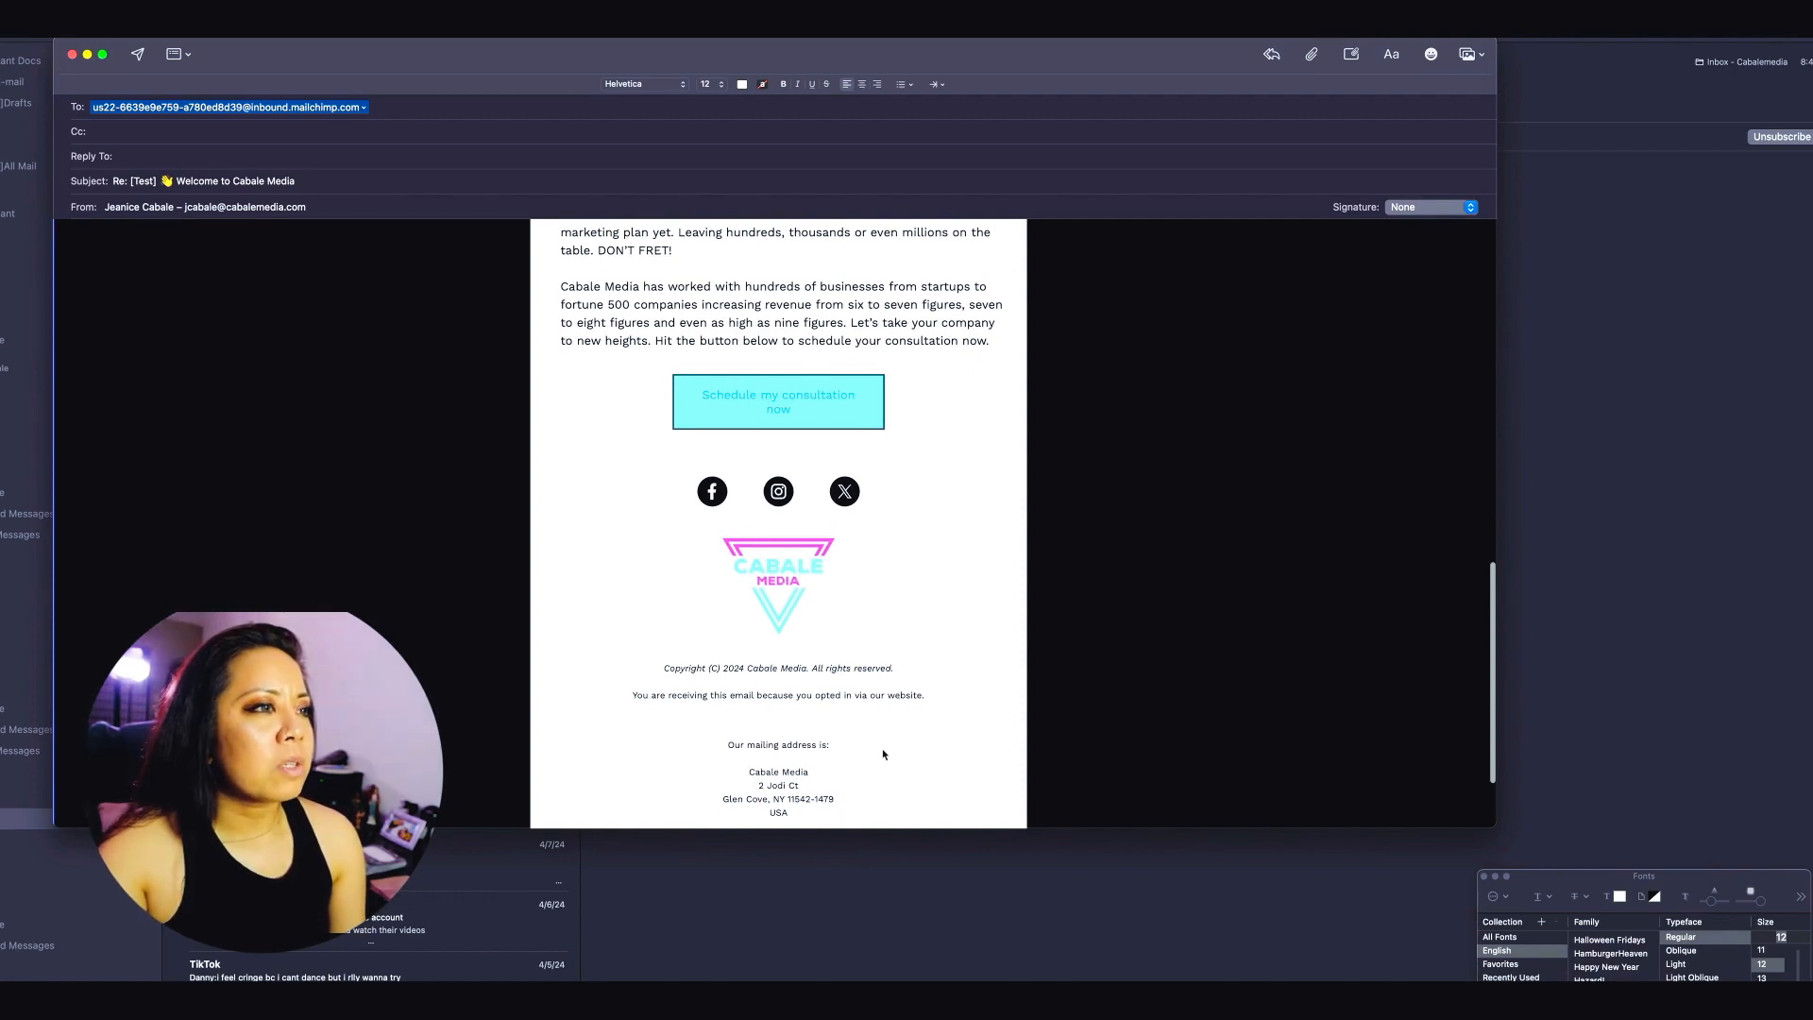
scroll(884, 754, up, 15)
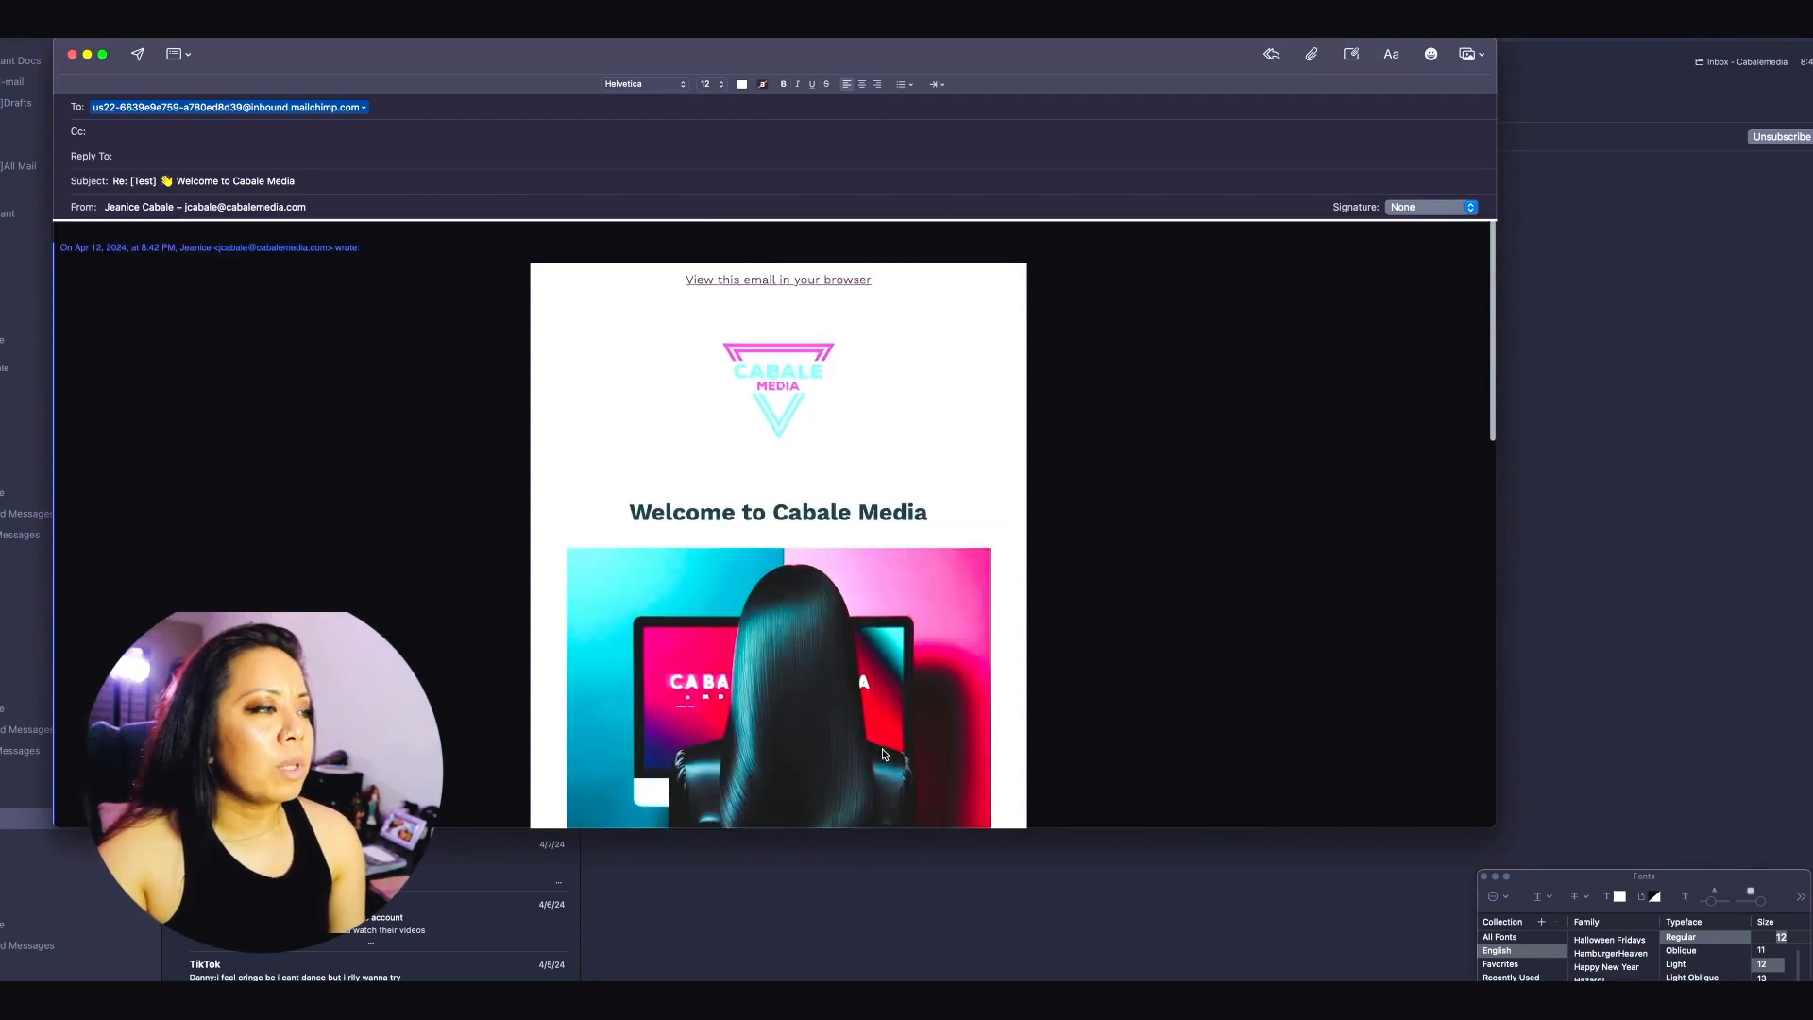
click(71, 54)
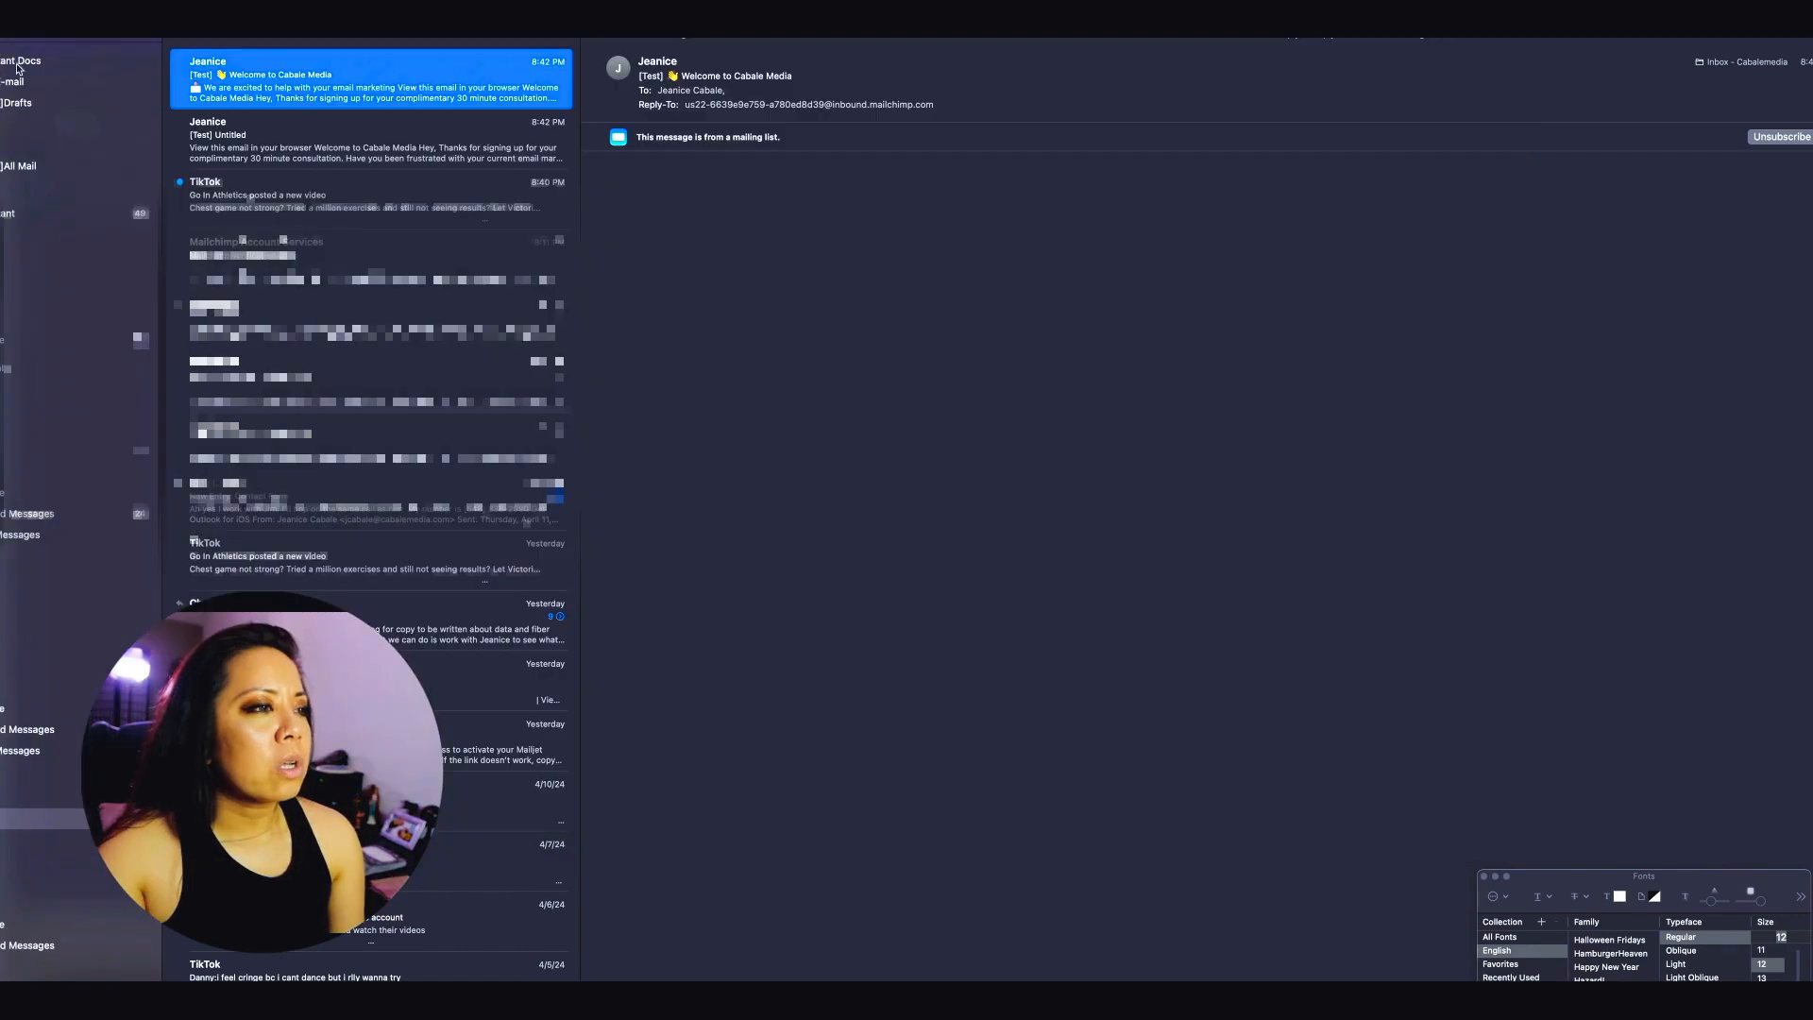
Dismiss the test-sent confirmation and open the Untitled campaign's name for editing.
click(820, 981)
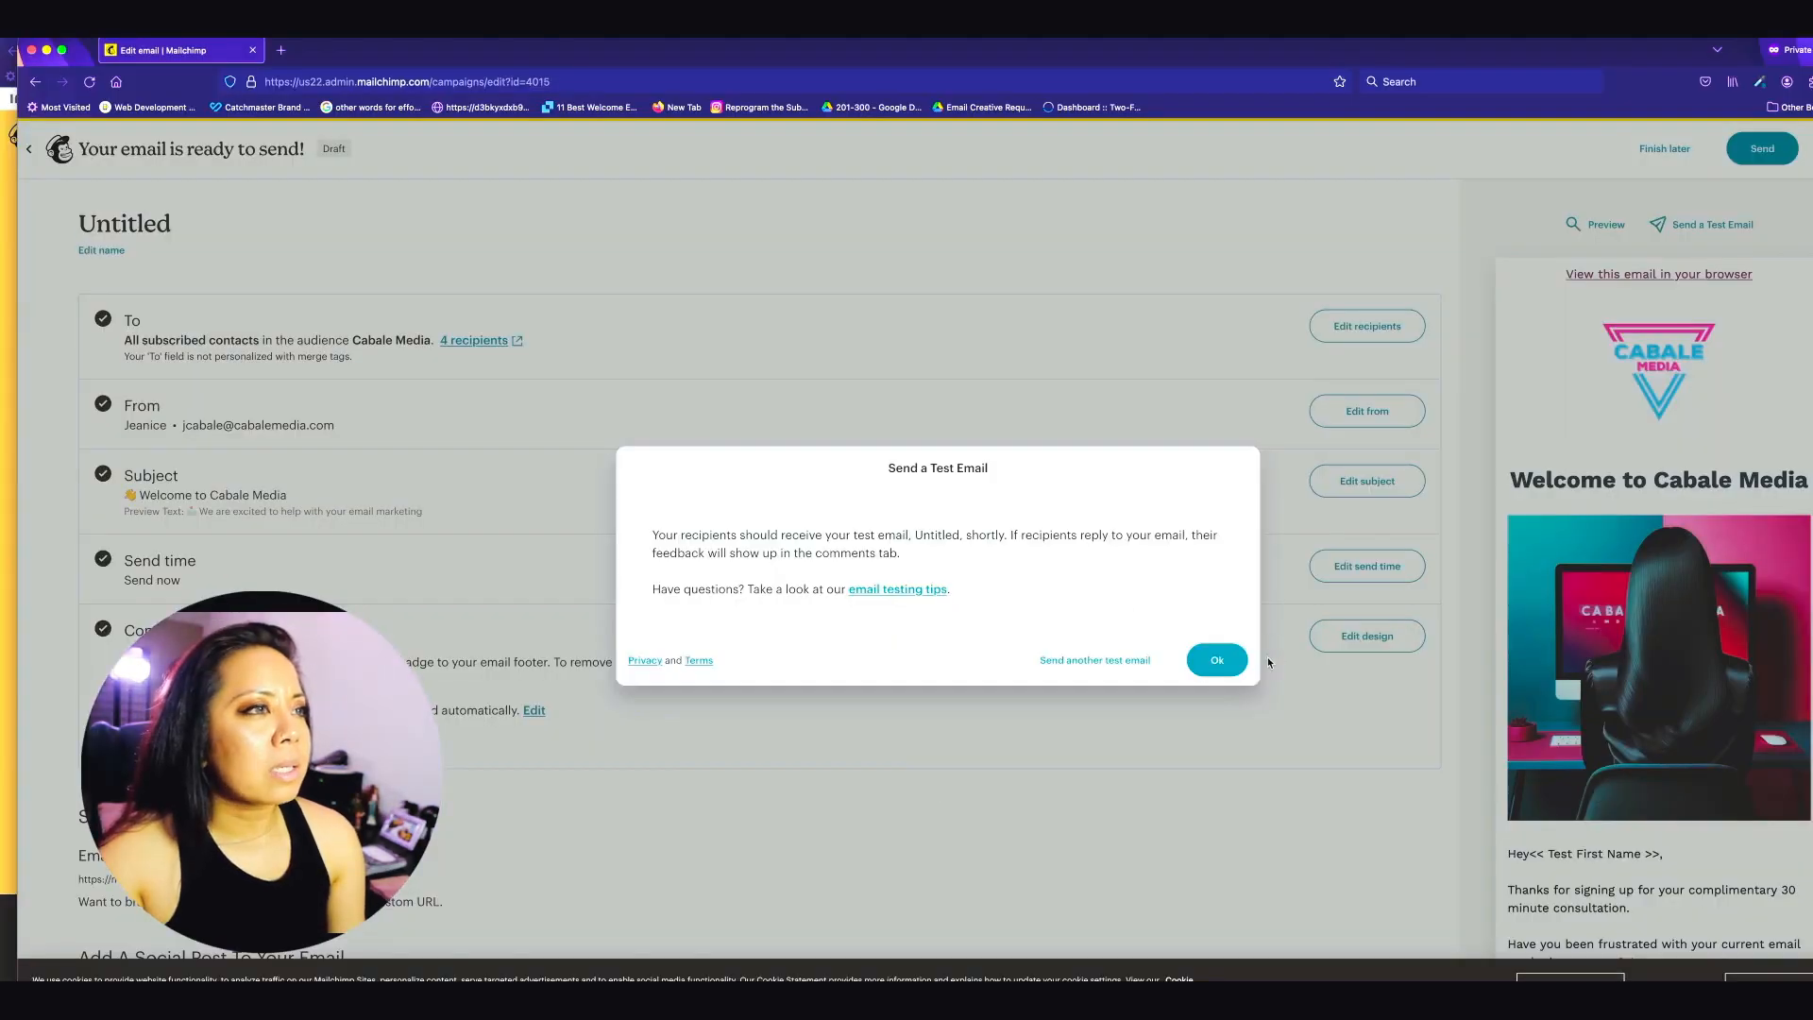
click(1217, 660)
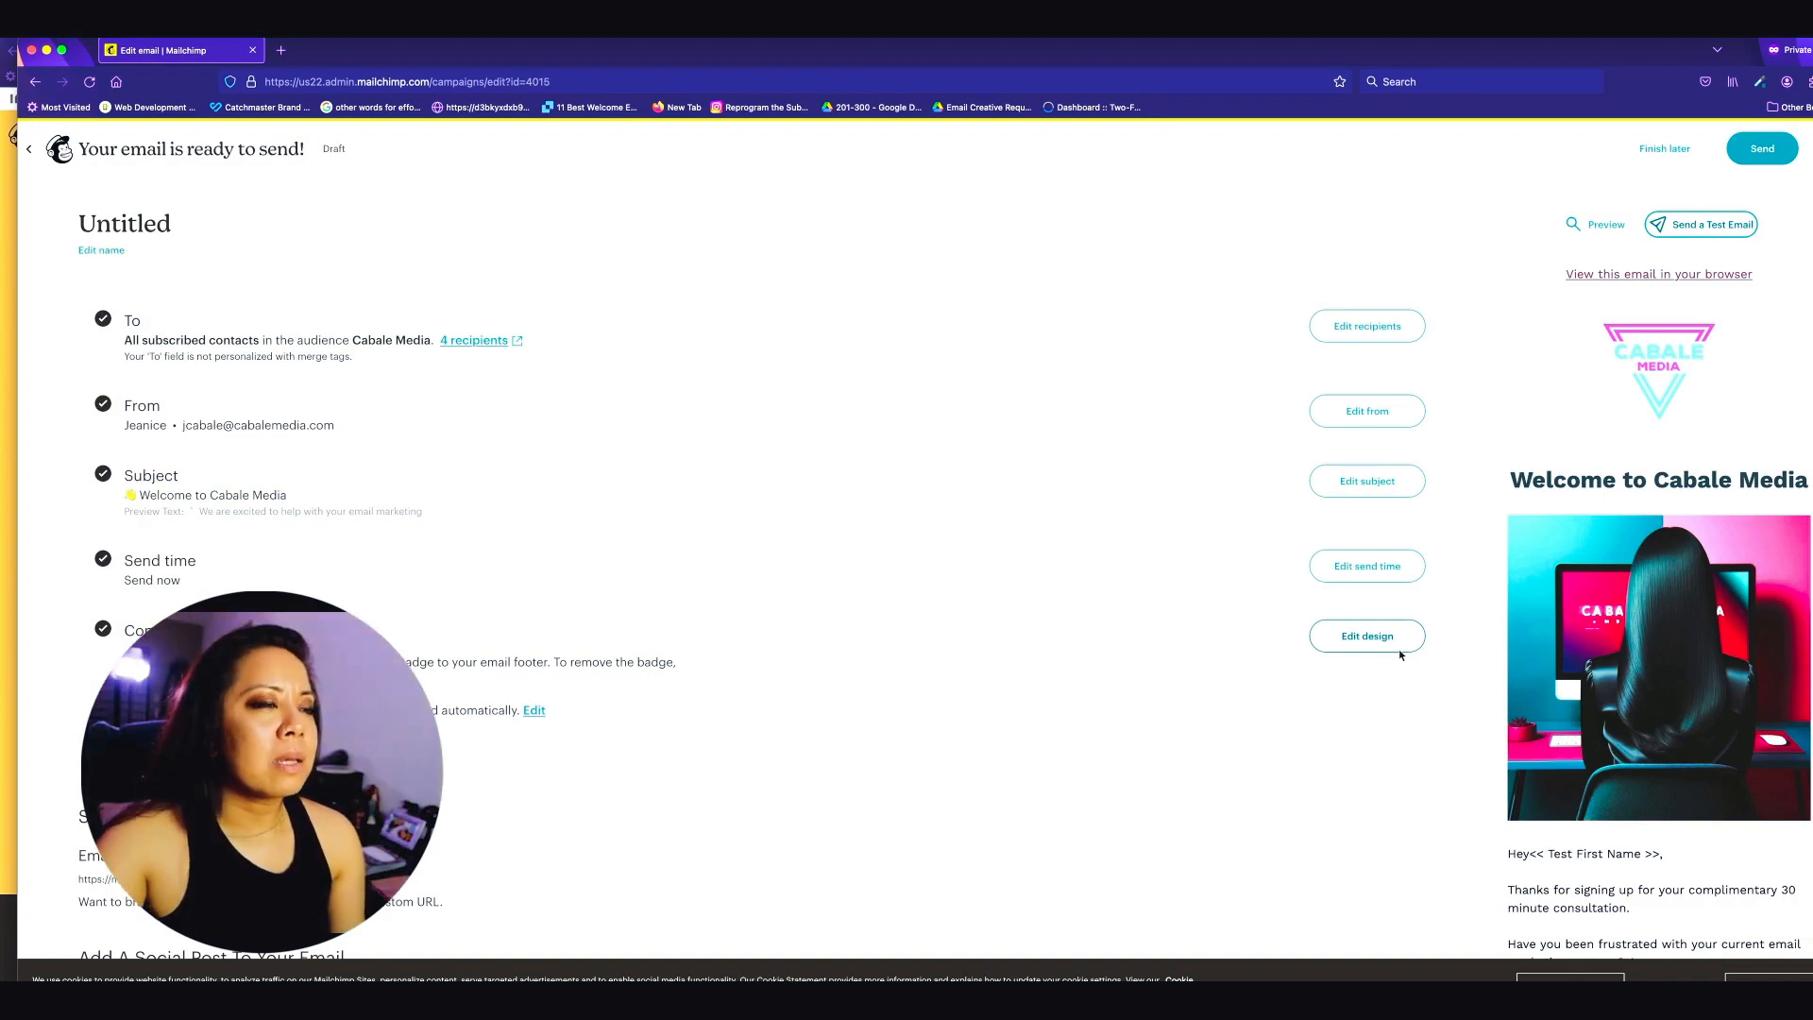
click(101, 249)
click(138, 220)
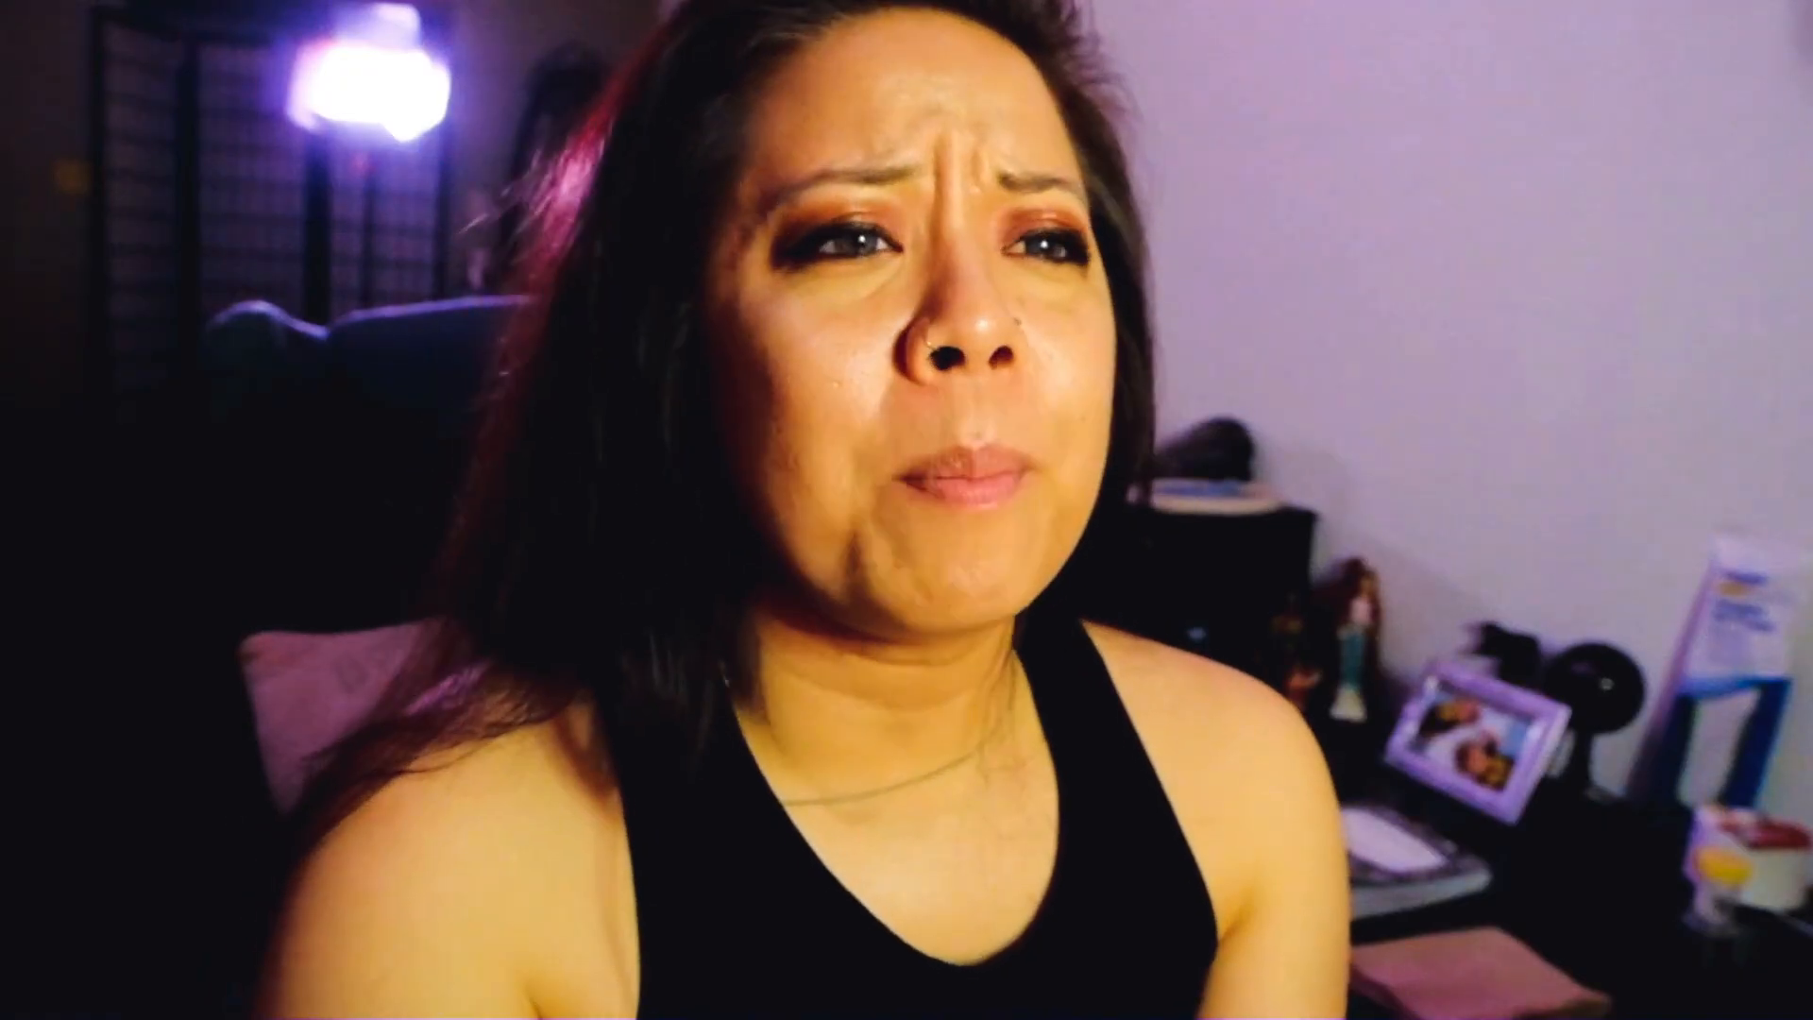